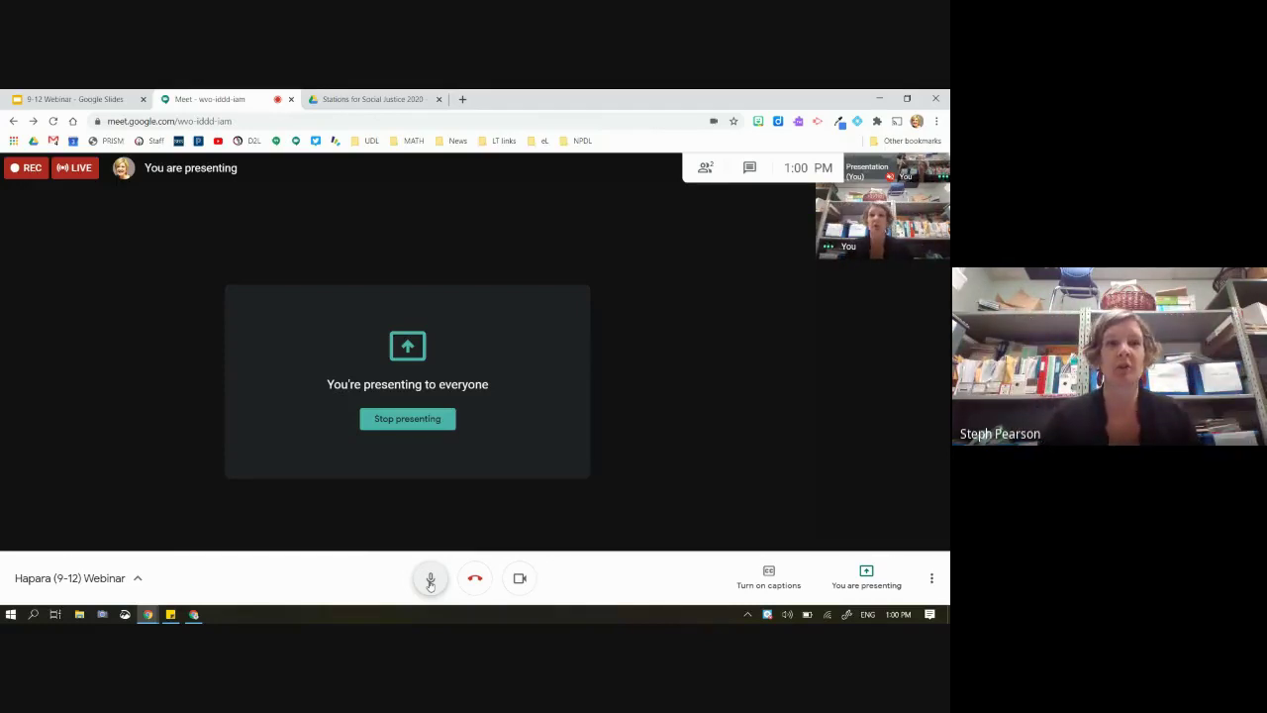
Switch from Google Meet to the '9-12 Webinar' slides showing the title slide
click(77, 100)
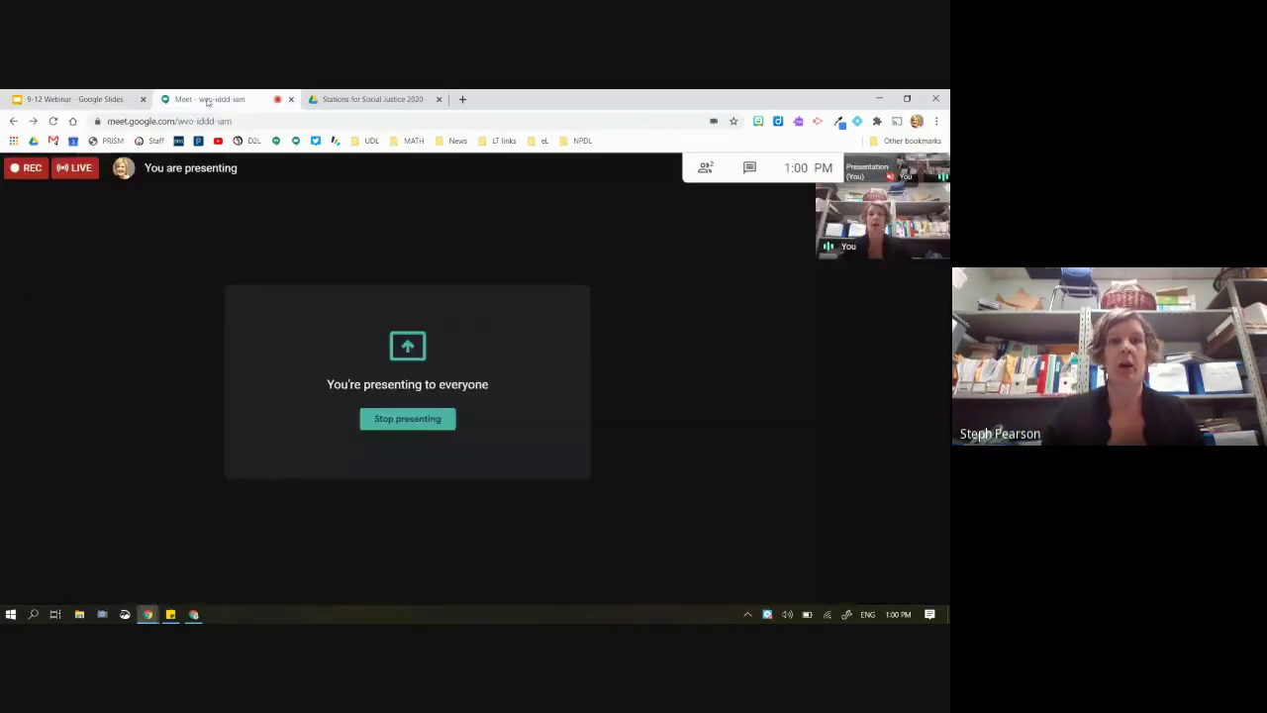
Return to the 9-12 Webinar slides and advance through Spring Prayer to Acknowledgement of the land
click(198, 100)
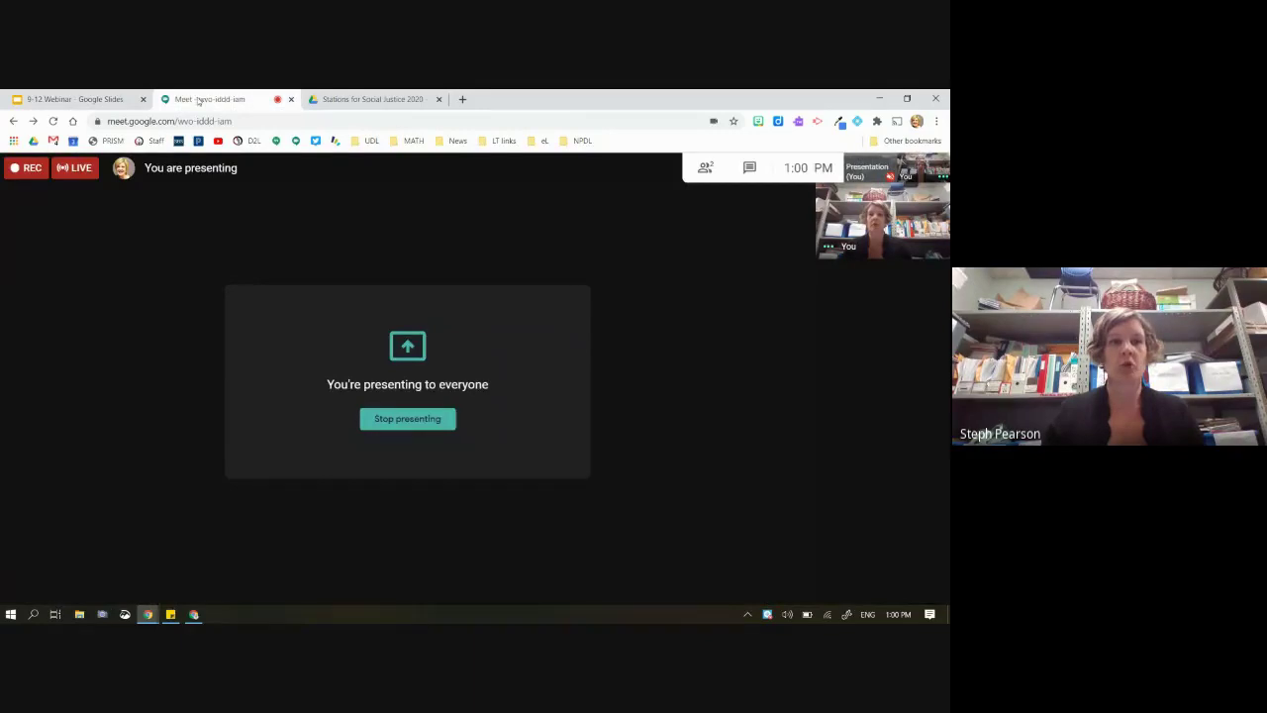
click(74, 99)
click(361, 432)
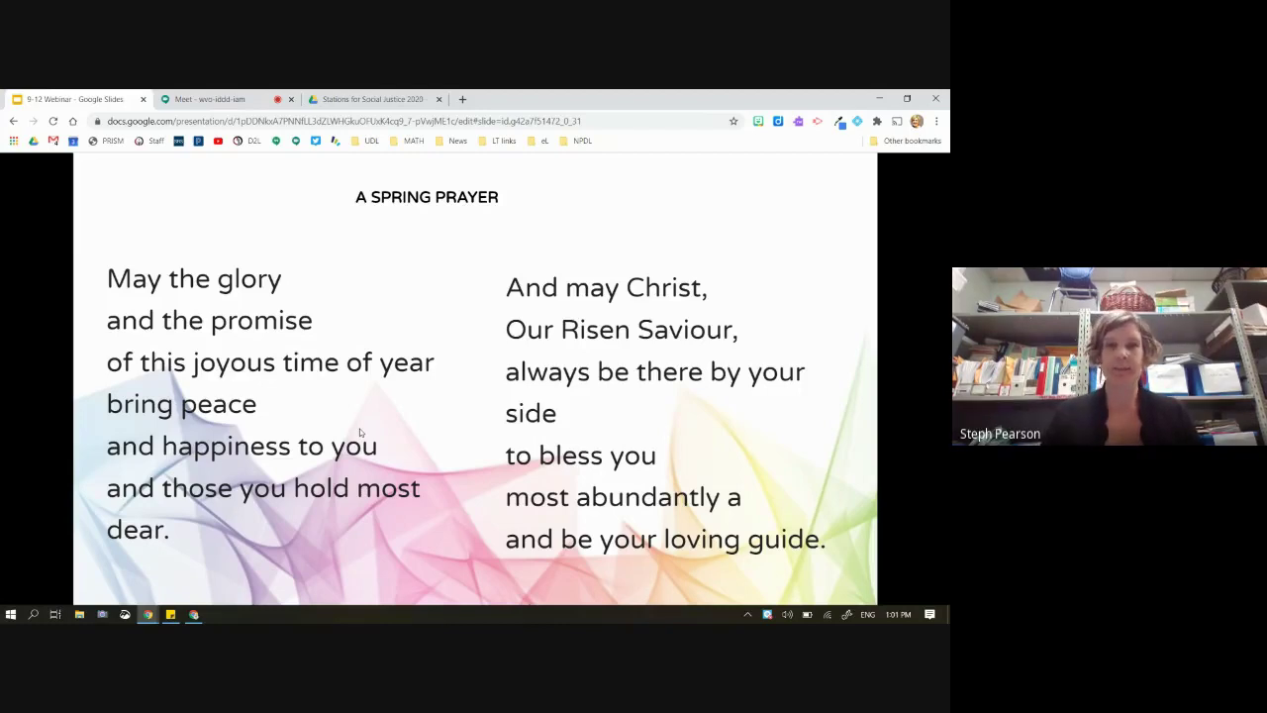
key(Right)
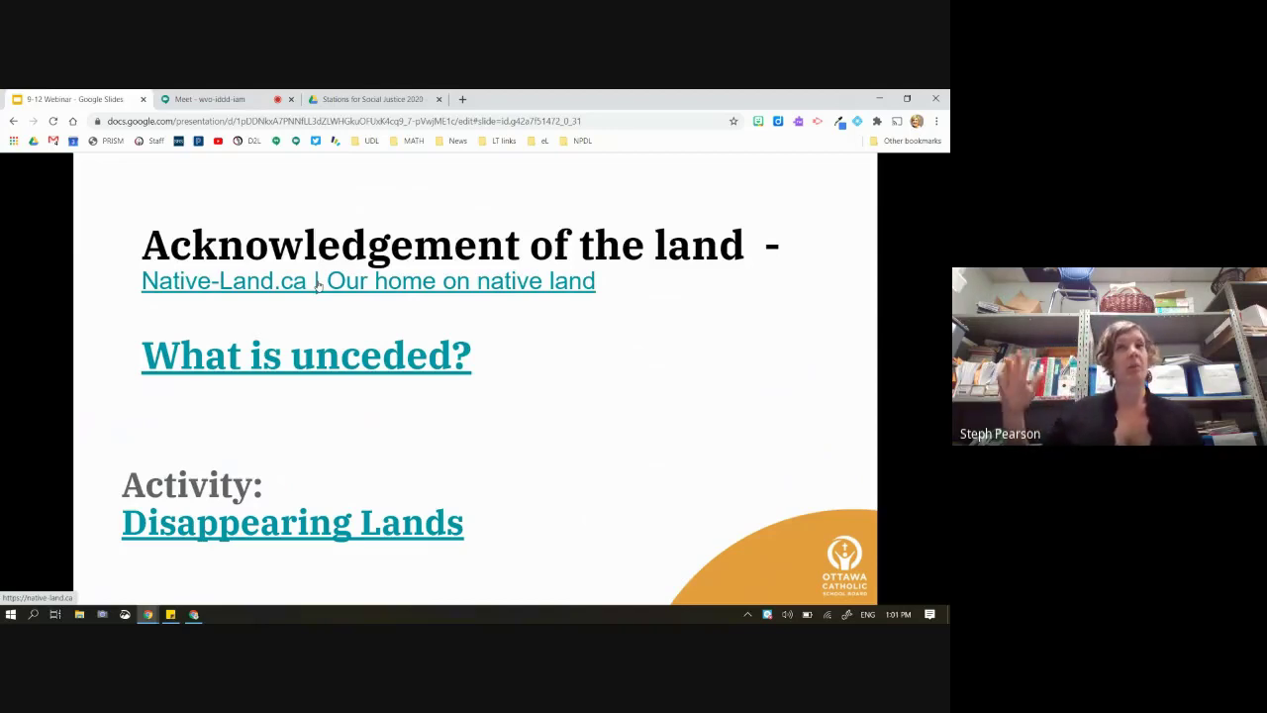
Open Native-Land.ca from the slide, dismiss its disclaimer, and check the territories at one spot
click(261, 285)
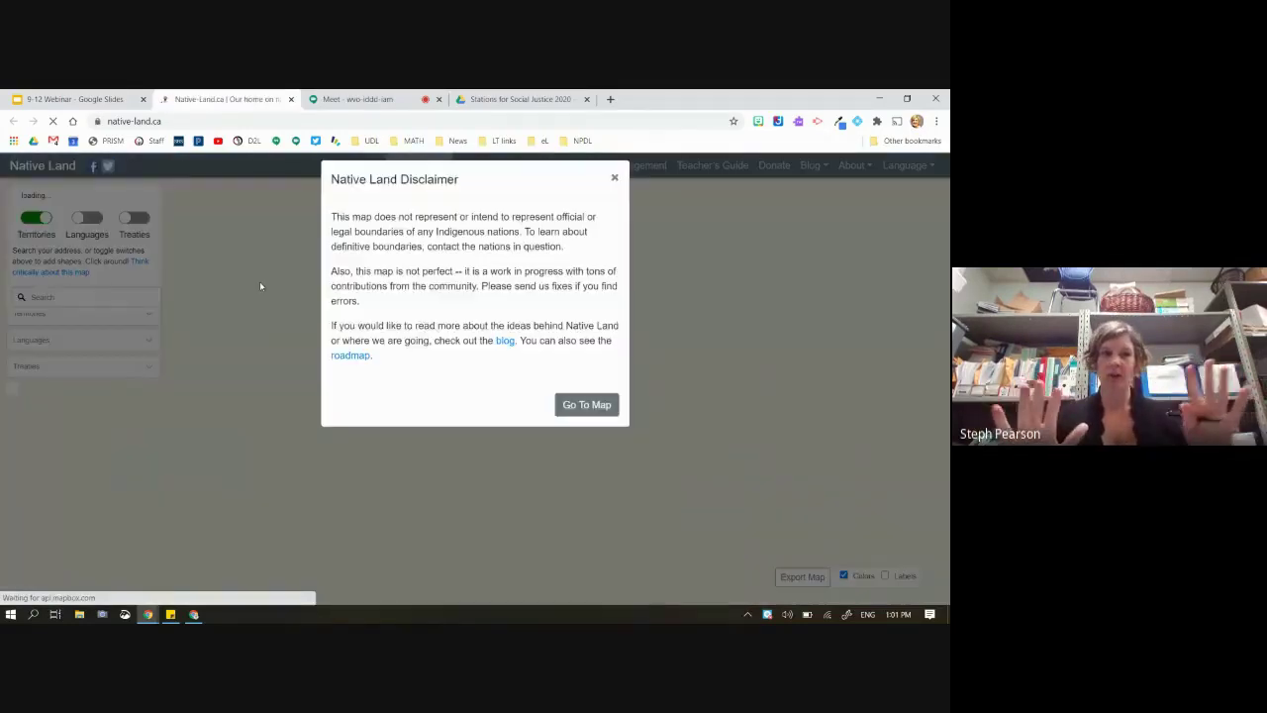
click(583, 415)
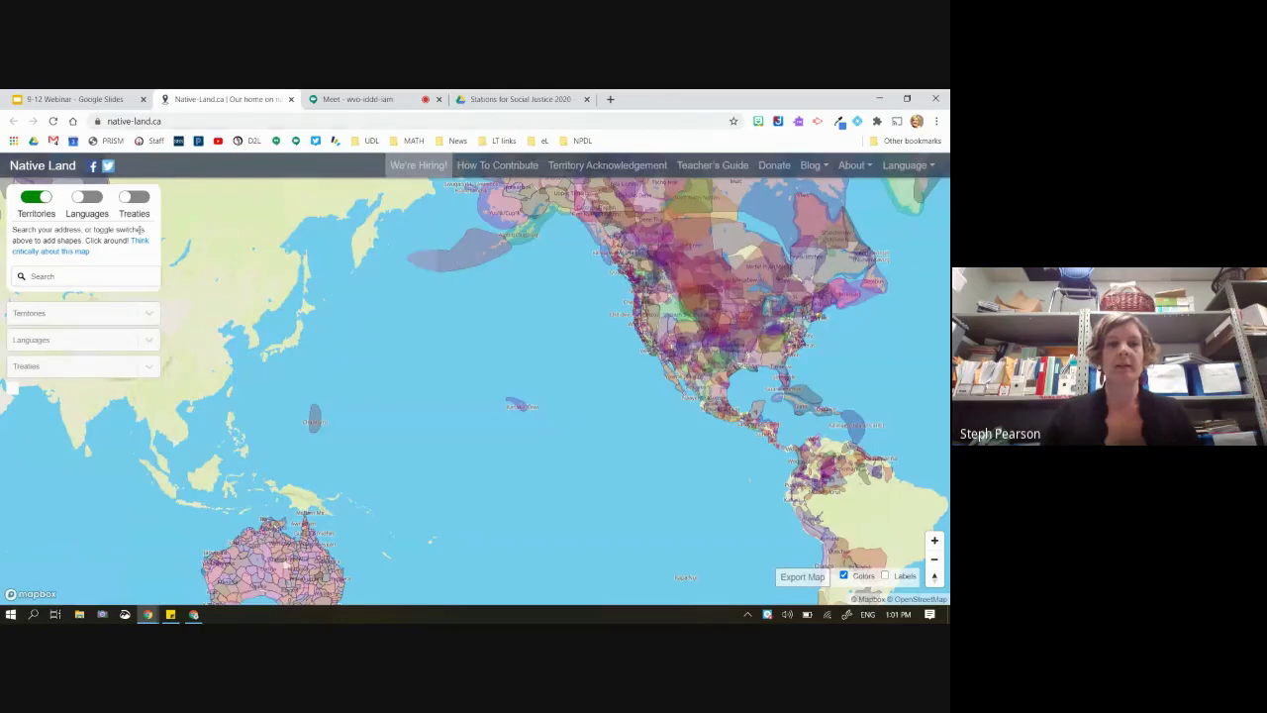
click(726, 344)
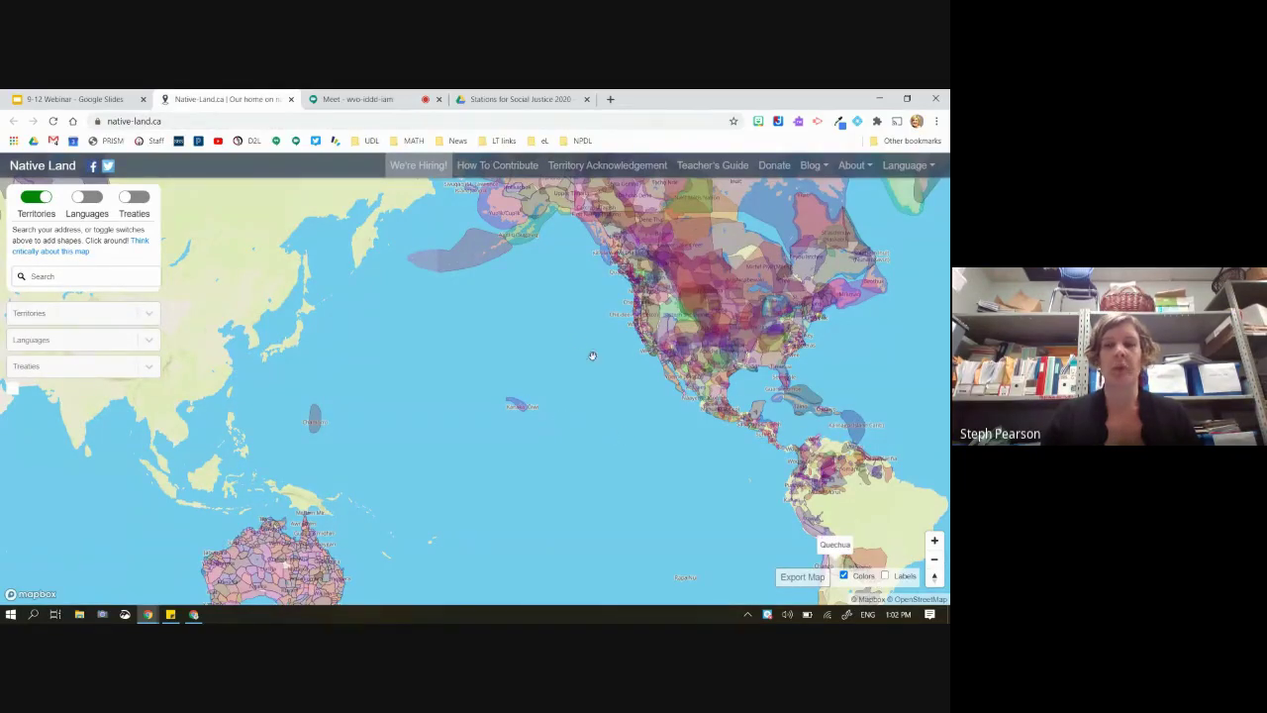
Zoom and pan the territories map to centre North America on Ontario and Quebec
click(934, 559)
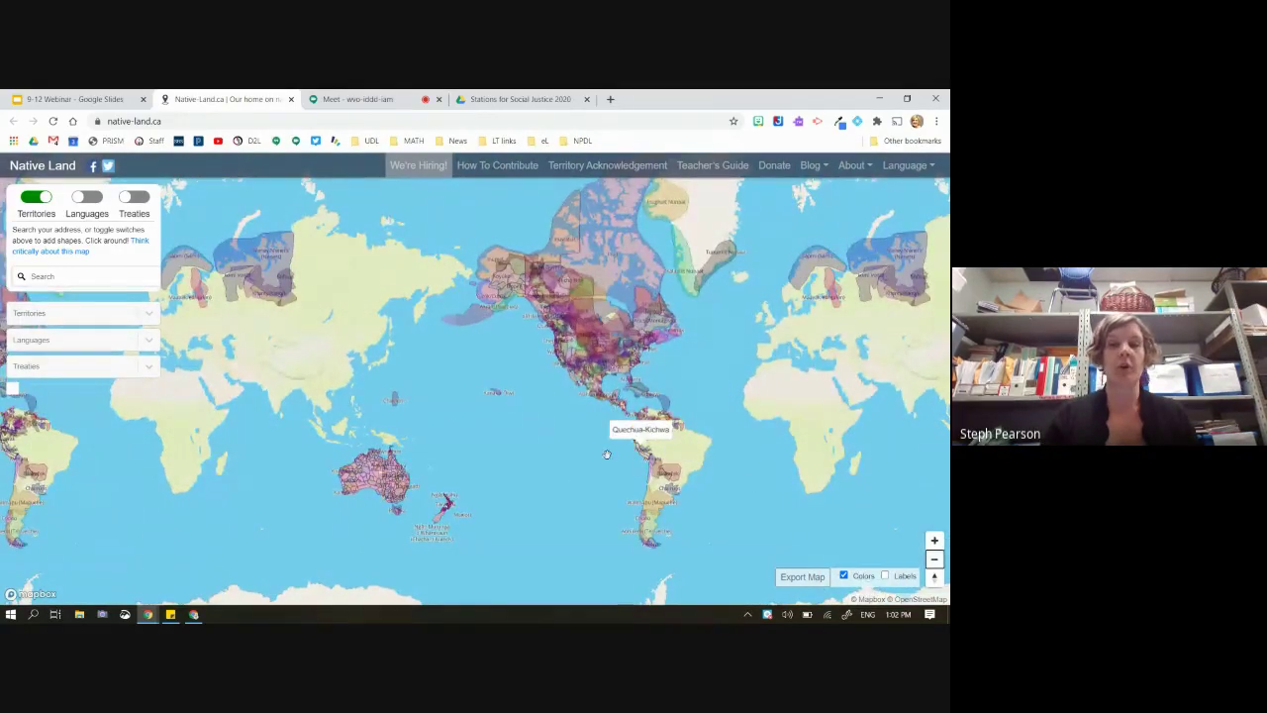
drag(608, 458, 616, 508)
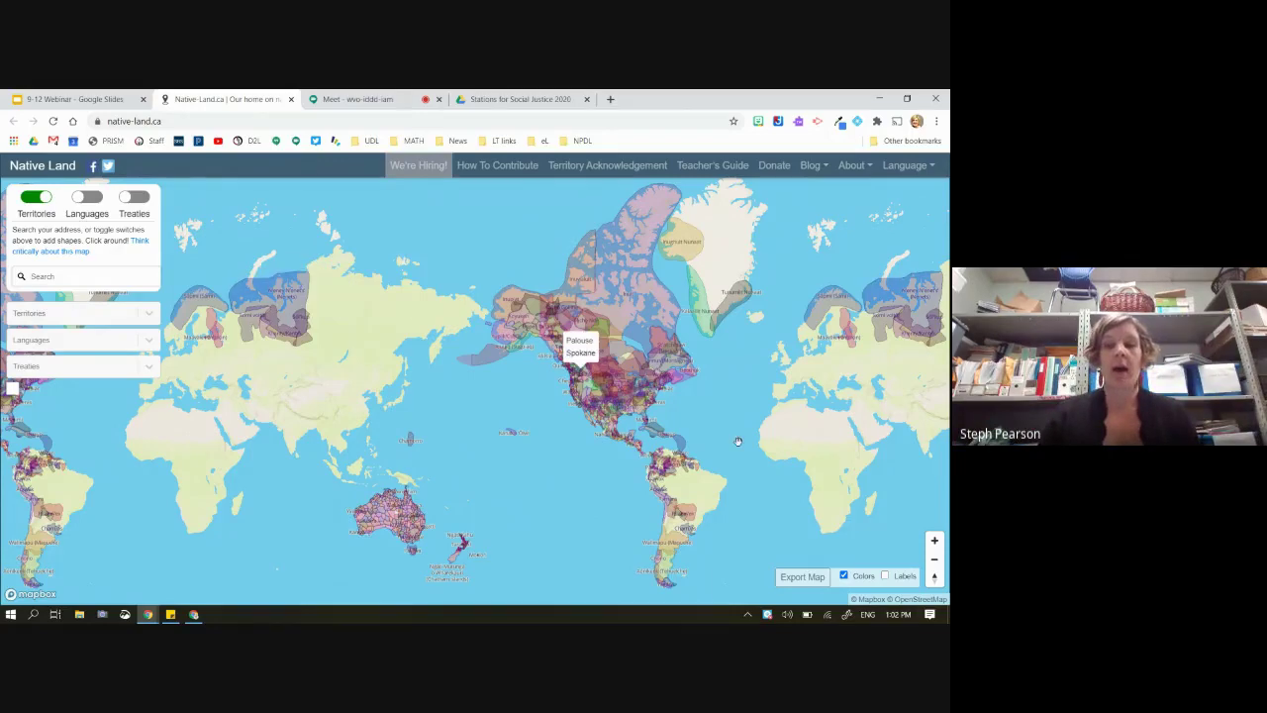
click(933, 540)
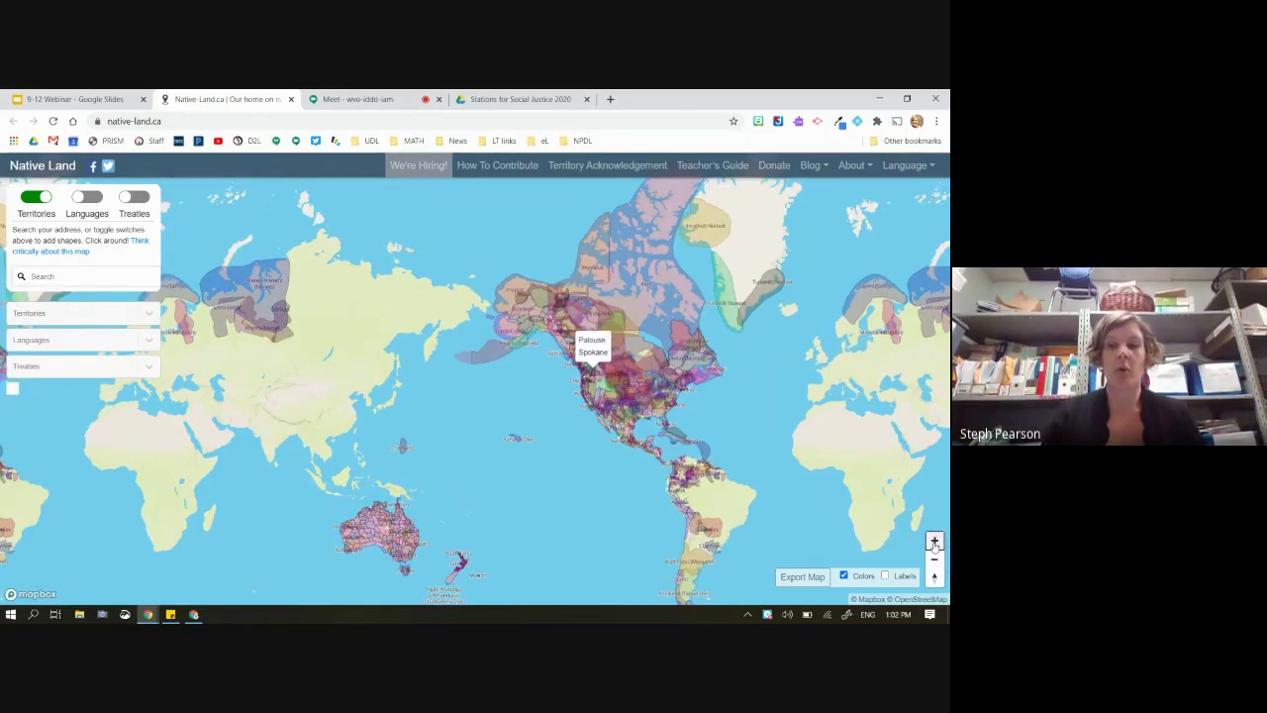
drag(721, 522, 650, 509)
drag(820, 461, 743, 550)
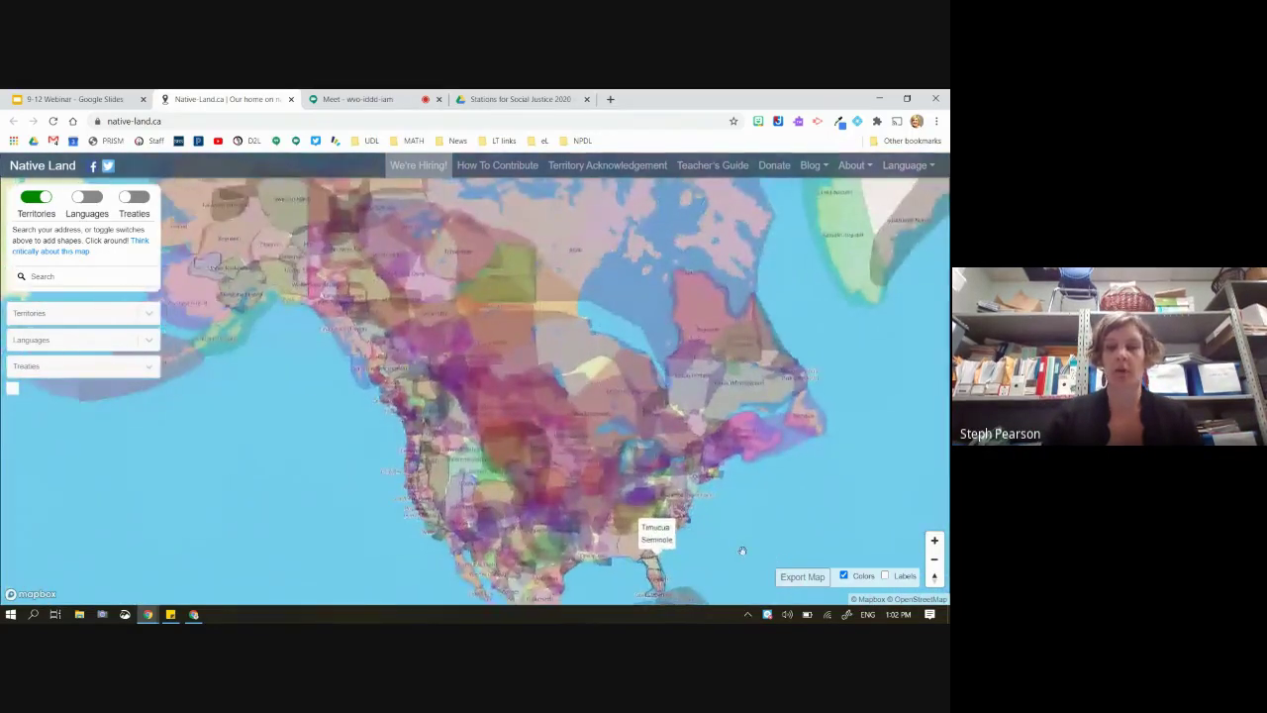
click(933, 540)
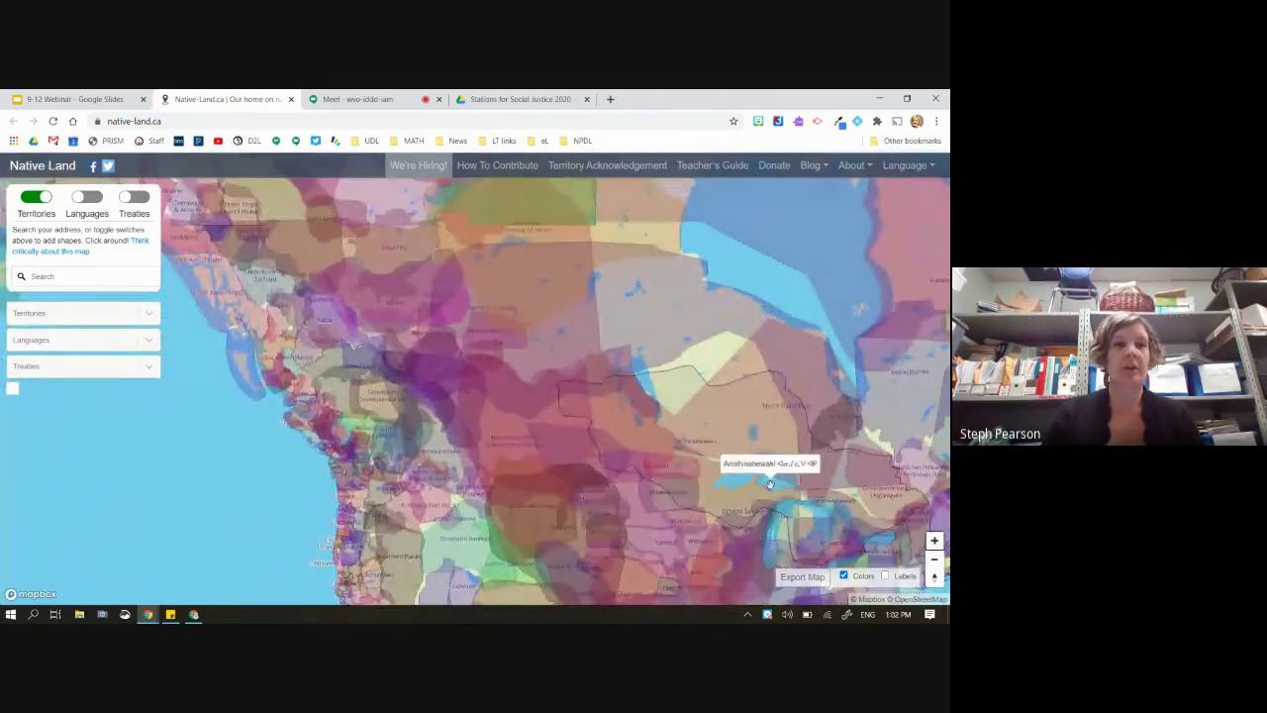
drag(789, 469, 683, 465)
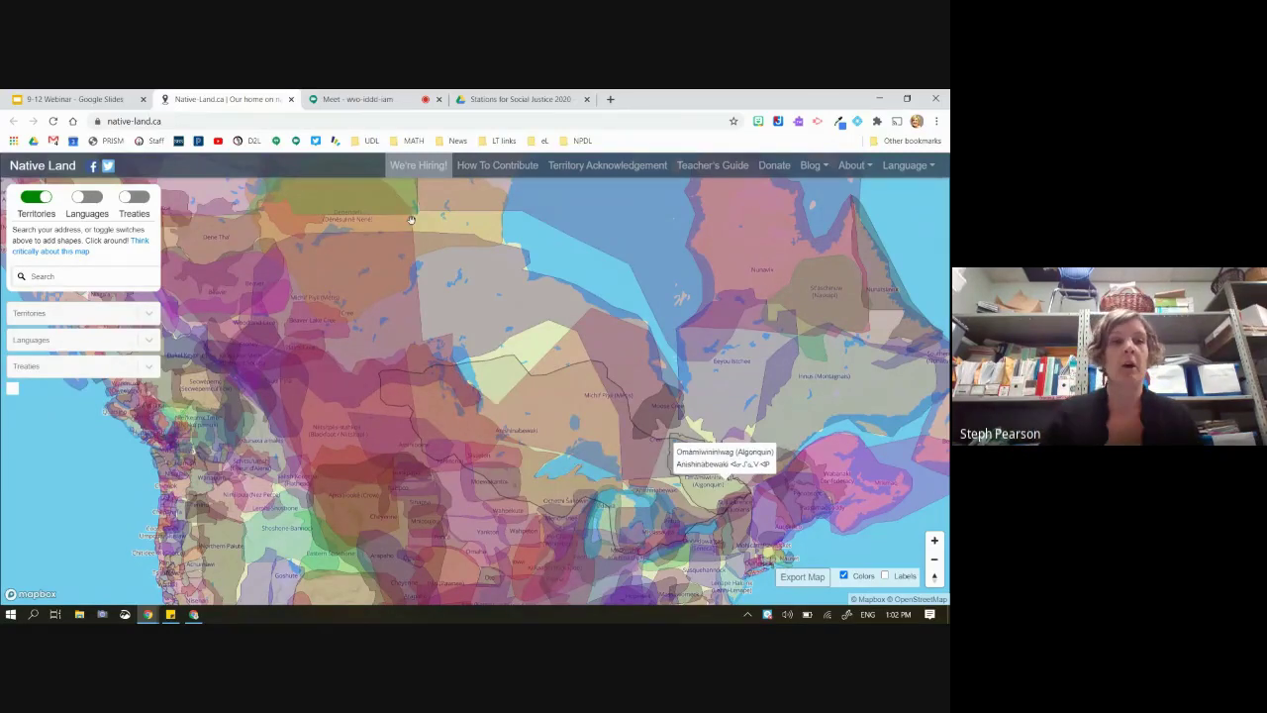
Go back to the webinar slides and advance to the Language slide with the Hapara logos
click(50, 101)
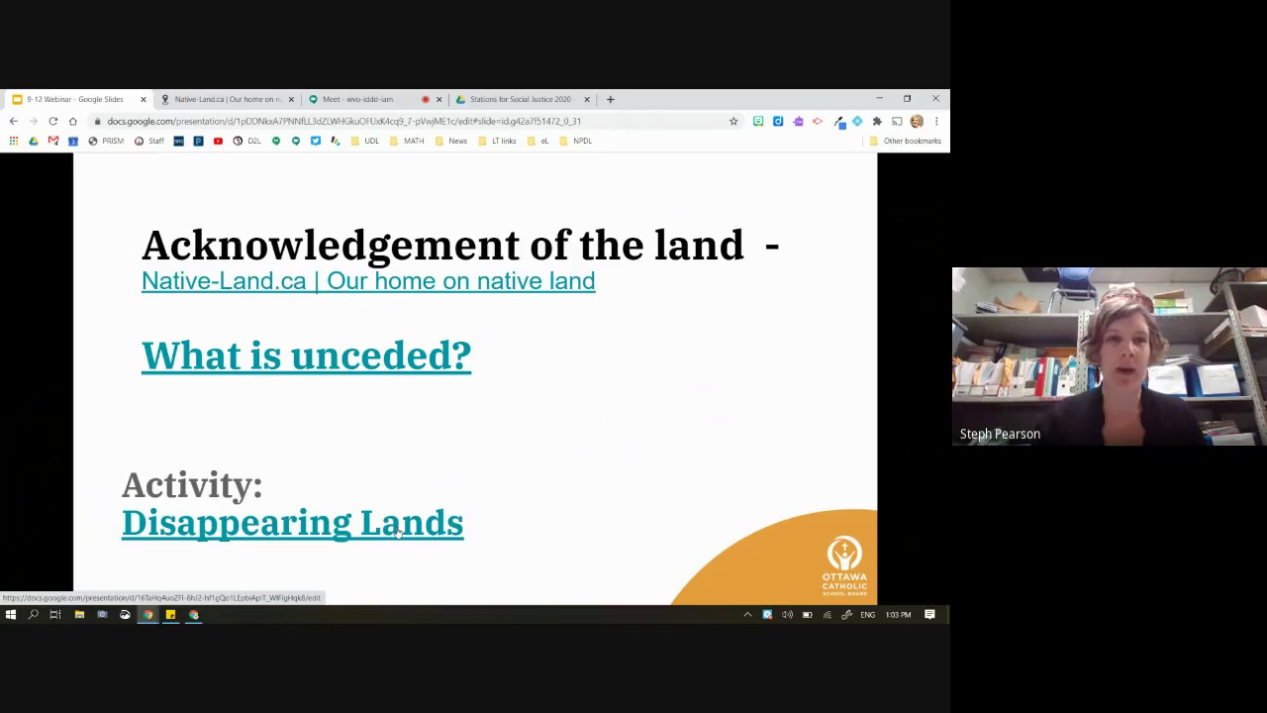
key(Right)
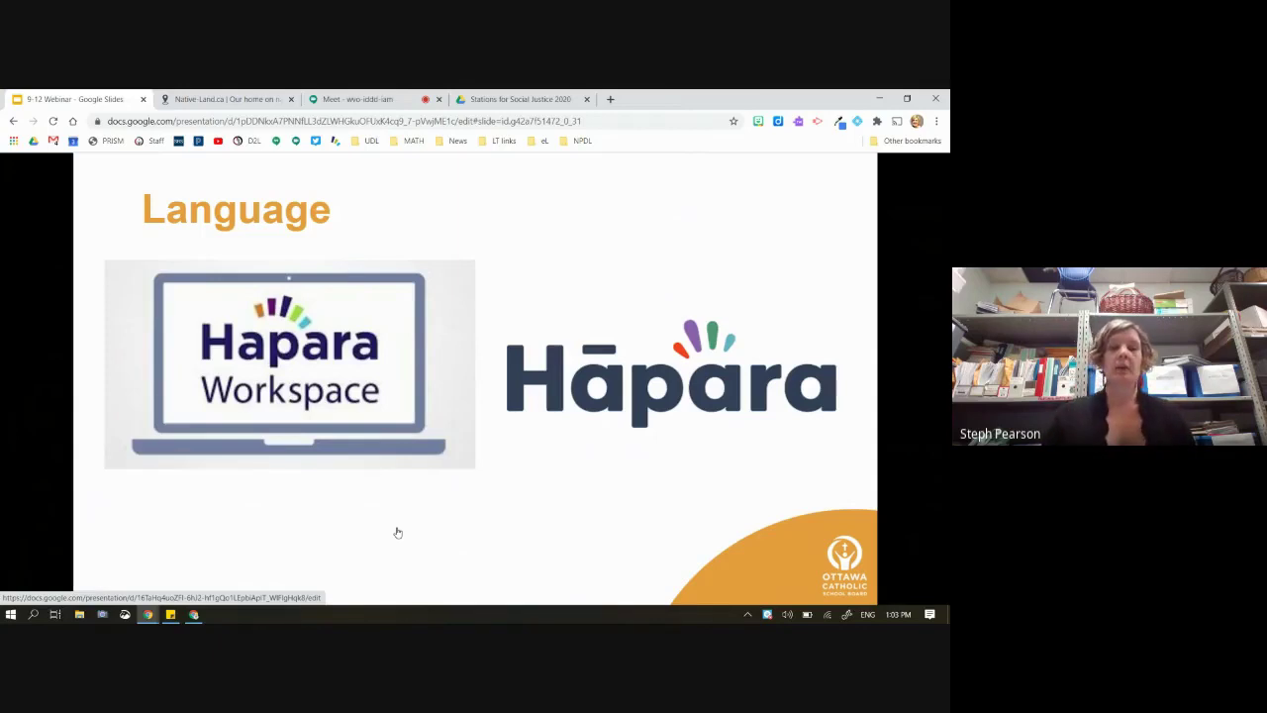
key(Right)
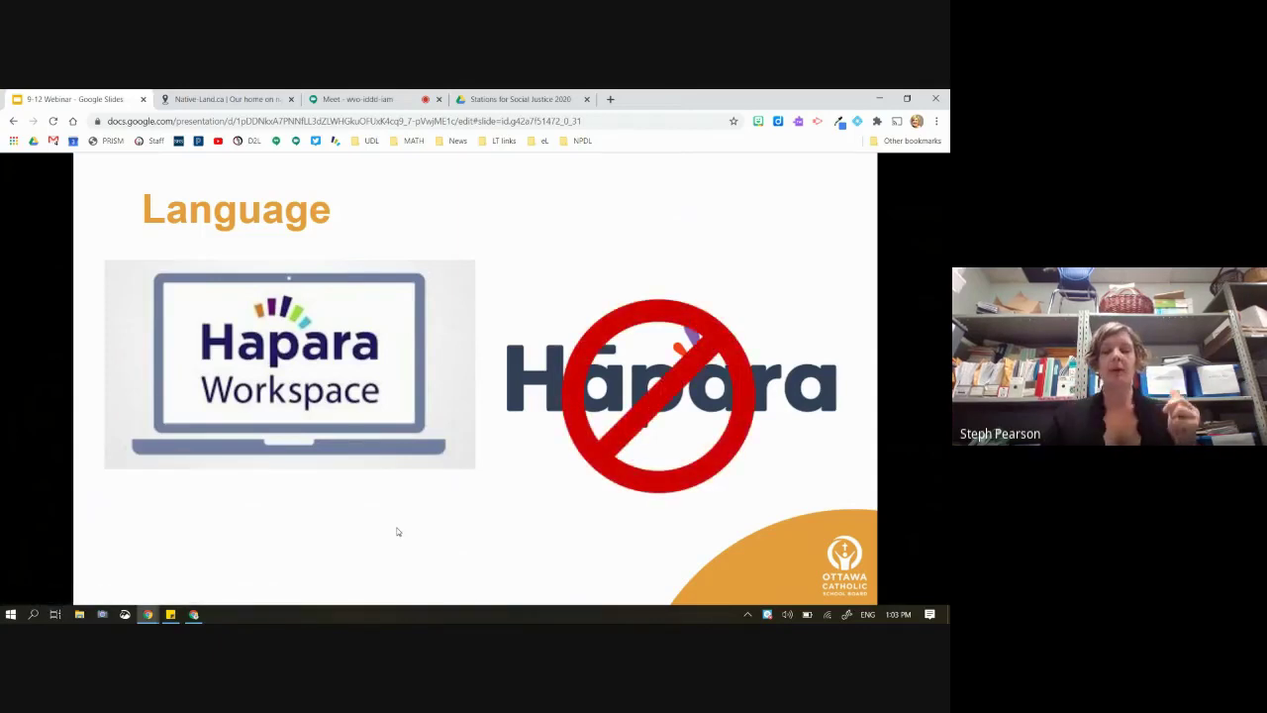
key(Right)
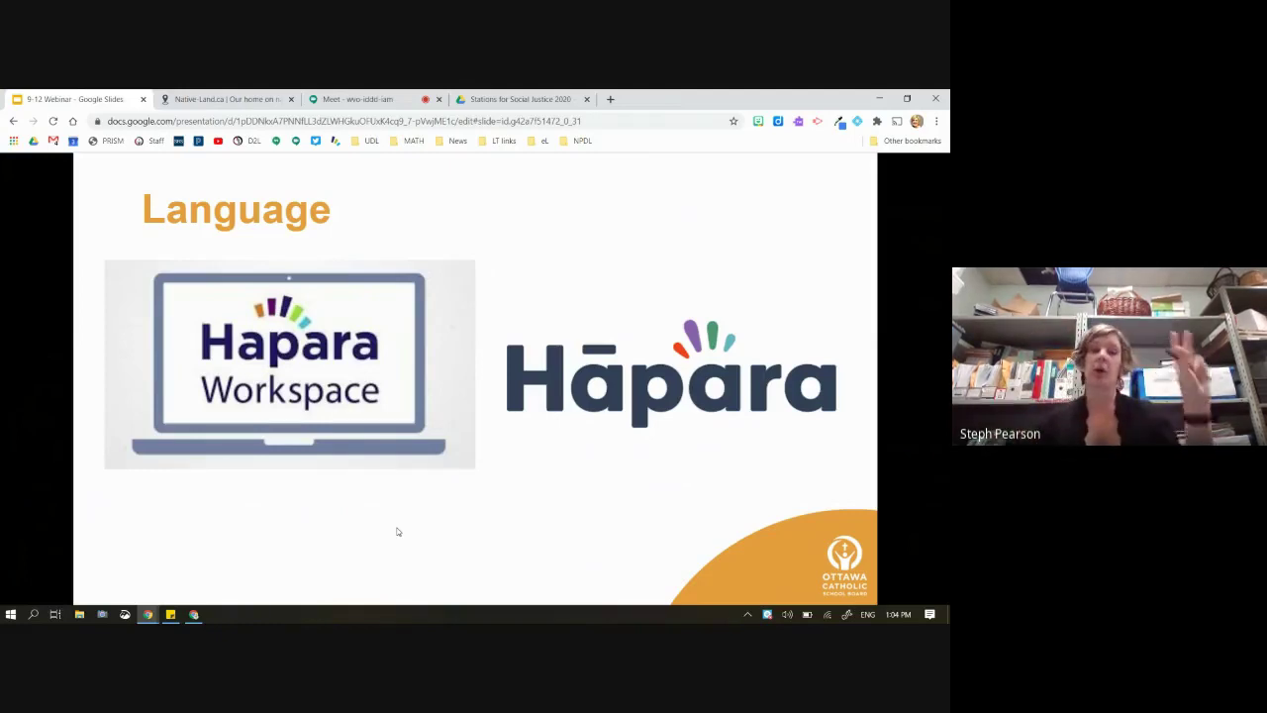
Play the no-sign and check-mark animations on the Language slide, then open a new Chrome tab
mouse_move(312, 561)
key(Right)
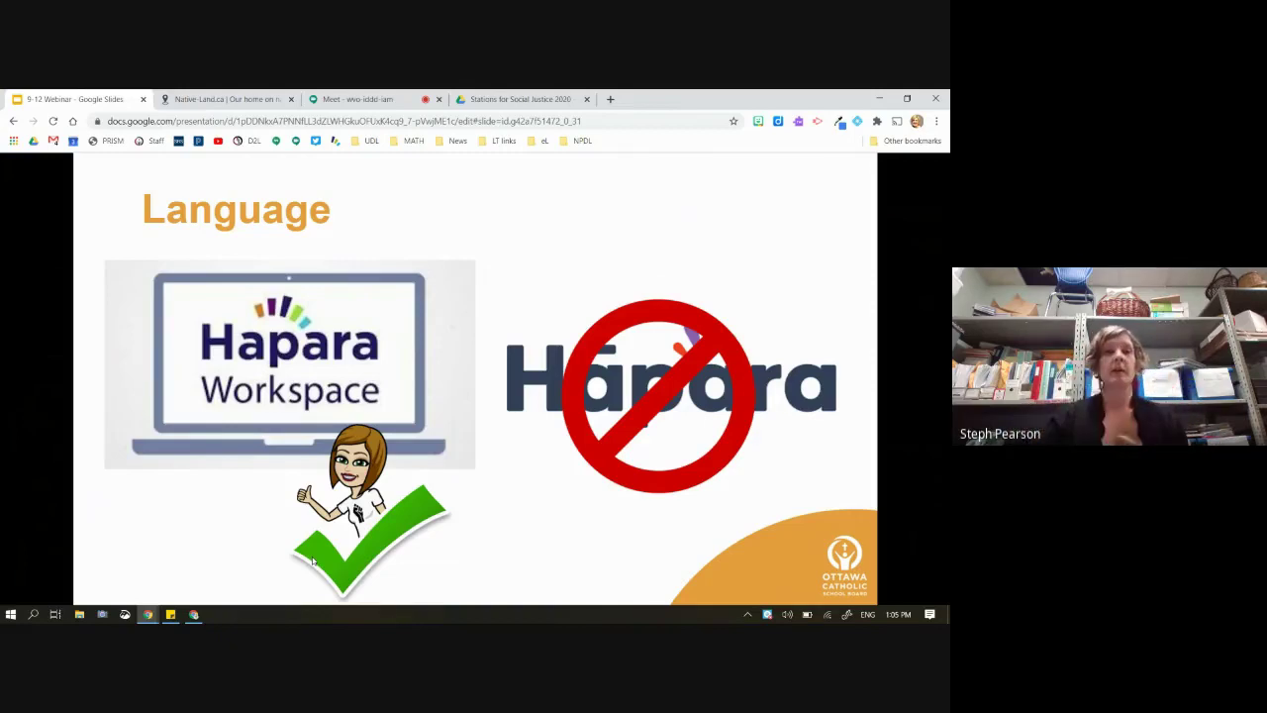
key(ctrl+t)
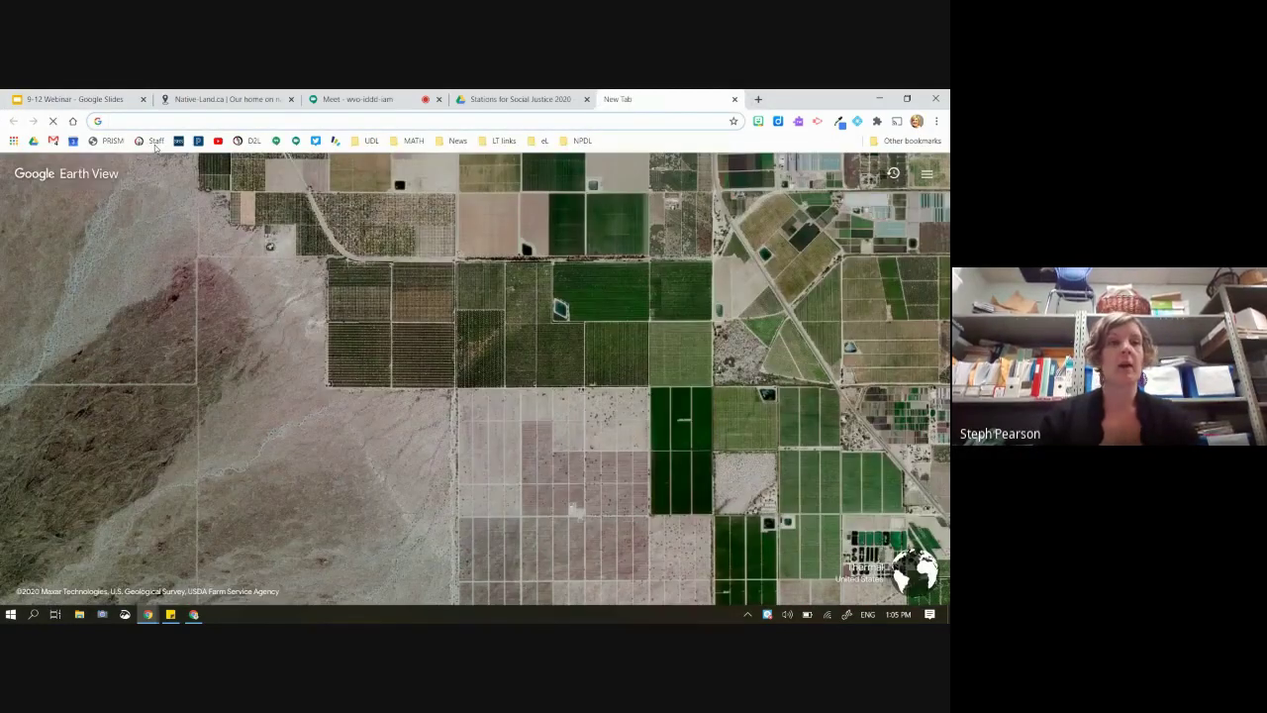
Go from the Staff Portal to the Student Portal 7-12 page's Useful Links apps, then list the Chrome profiles
click(153, 141)
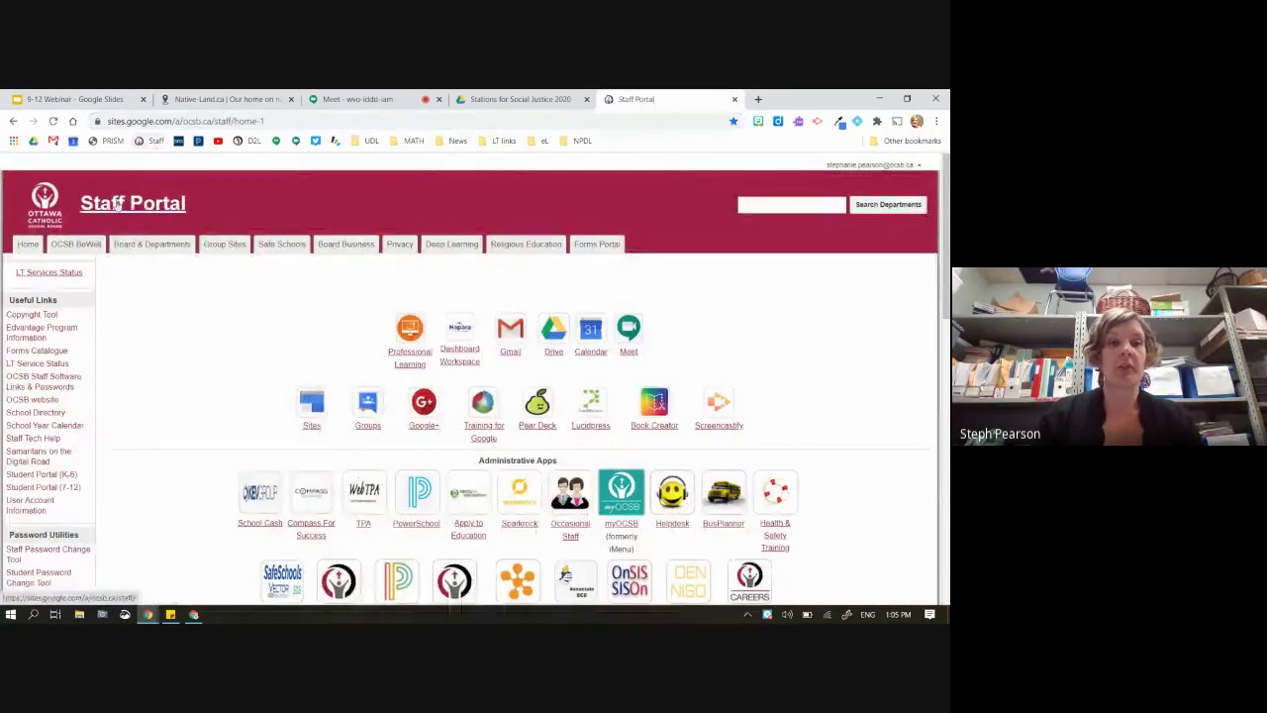
scroll(74, 475, up, 5)
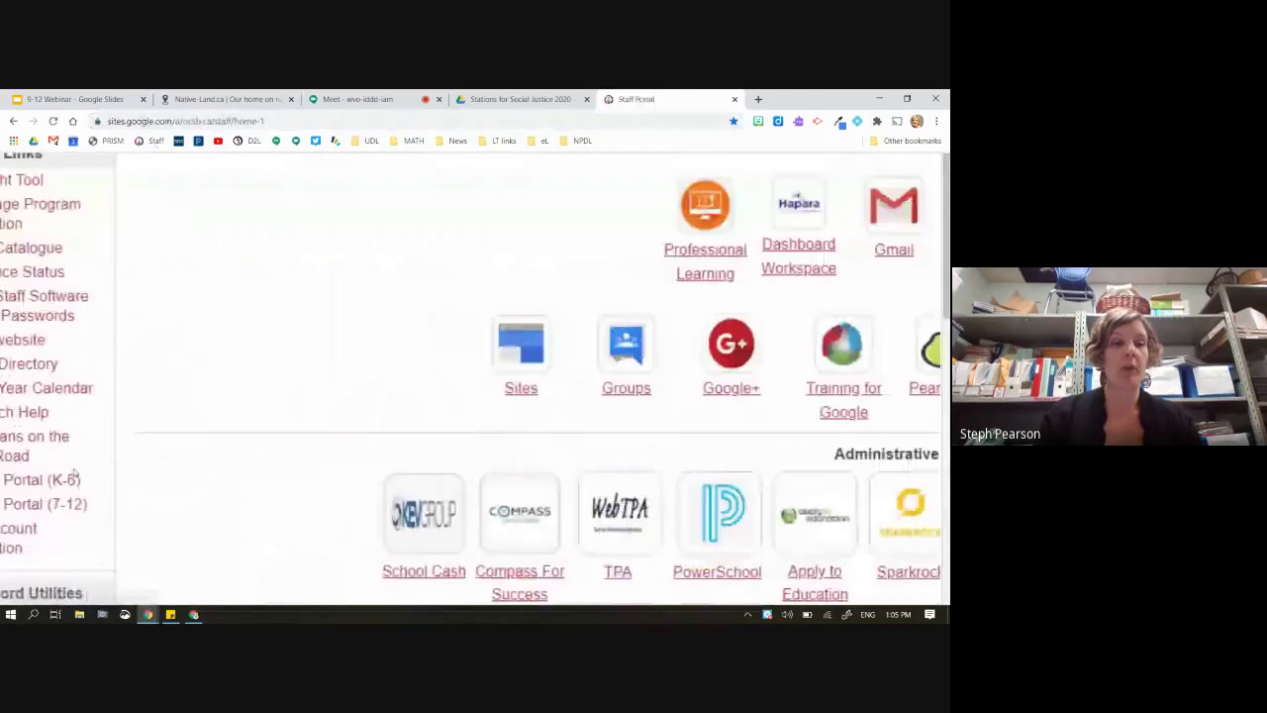
scroll(74, 475, up, 4)
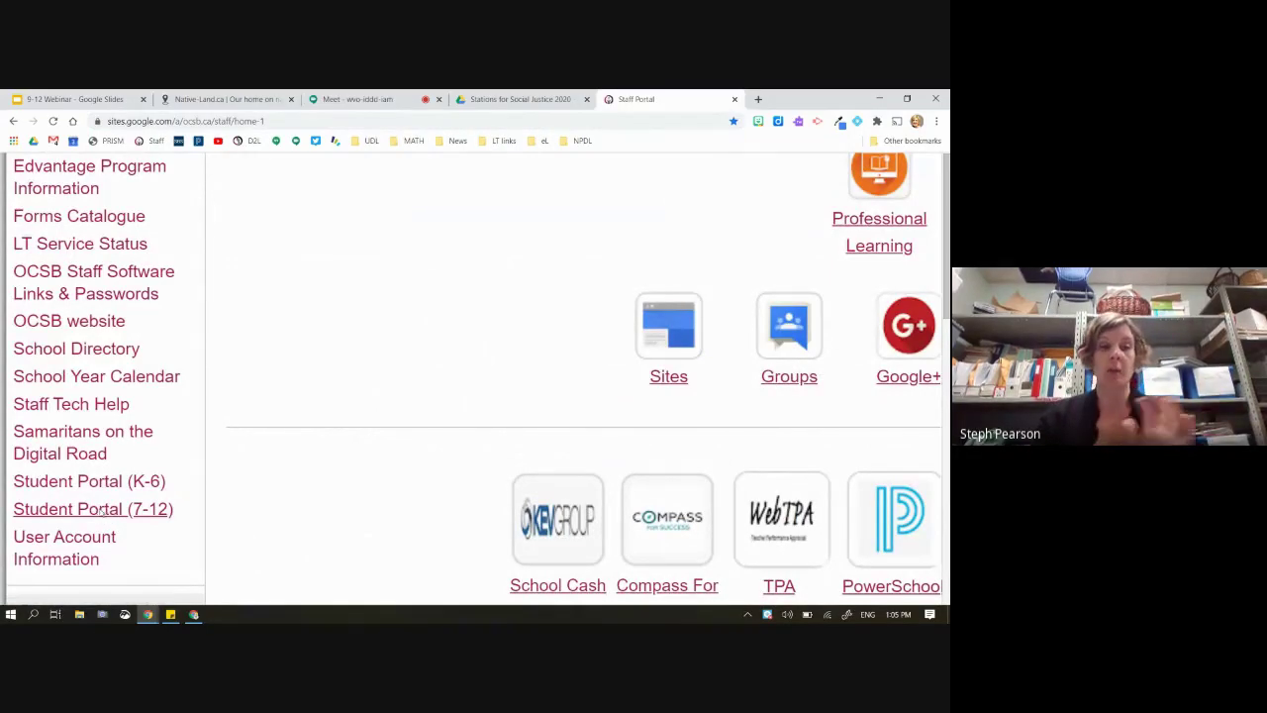
click(100, 511)
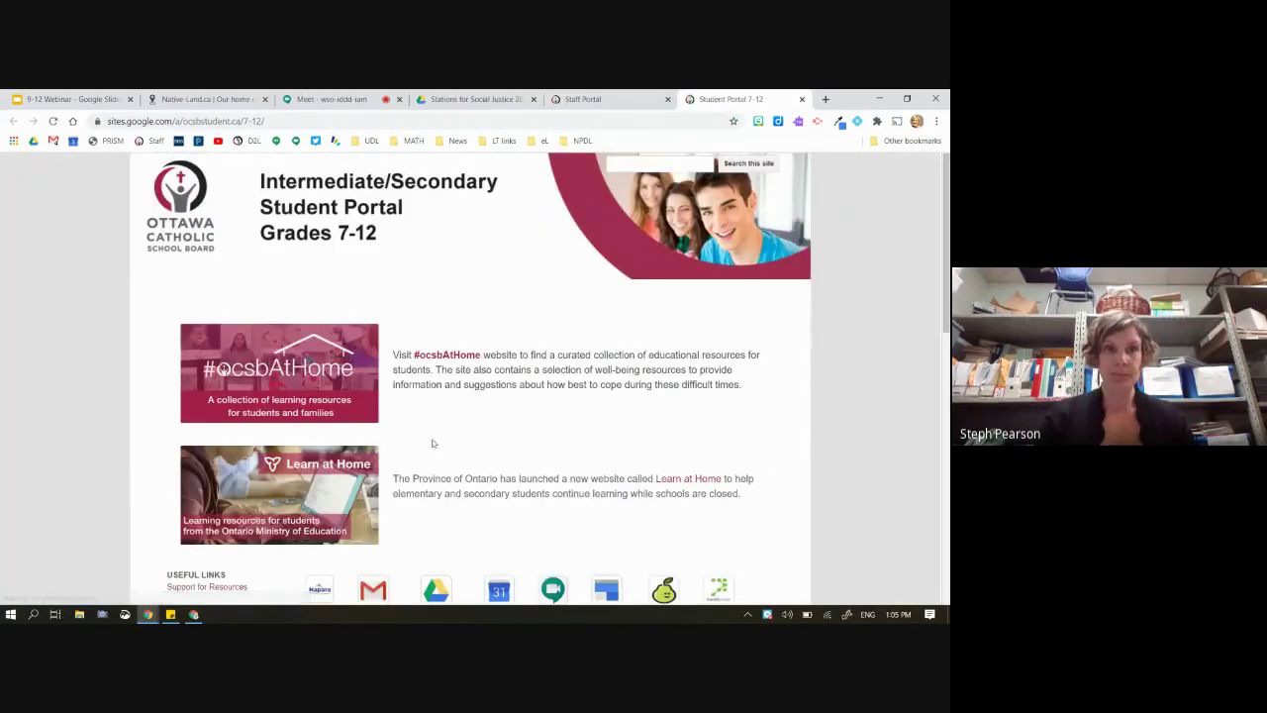
scroll(451, 412, down, 1)
scroll(453, 414, down, 3)
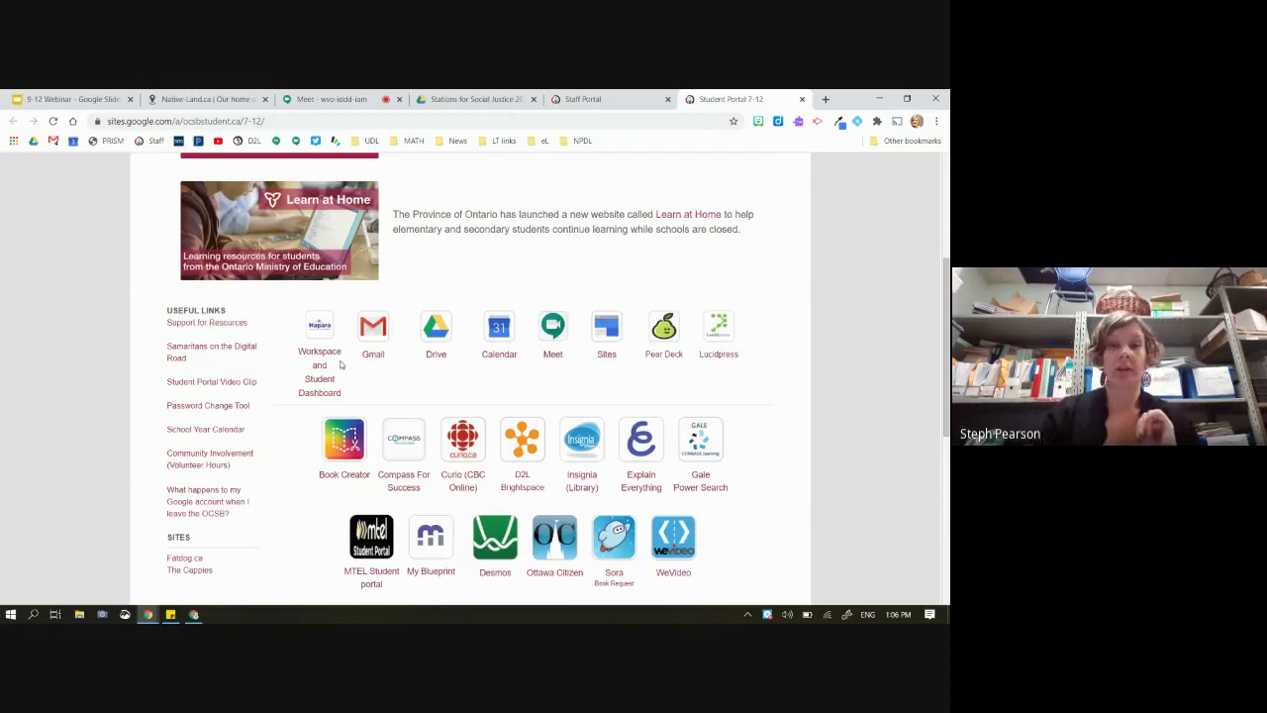
click(920, 124)
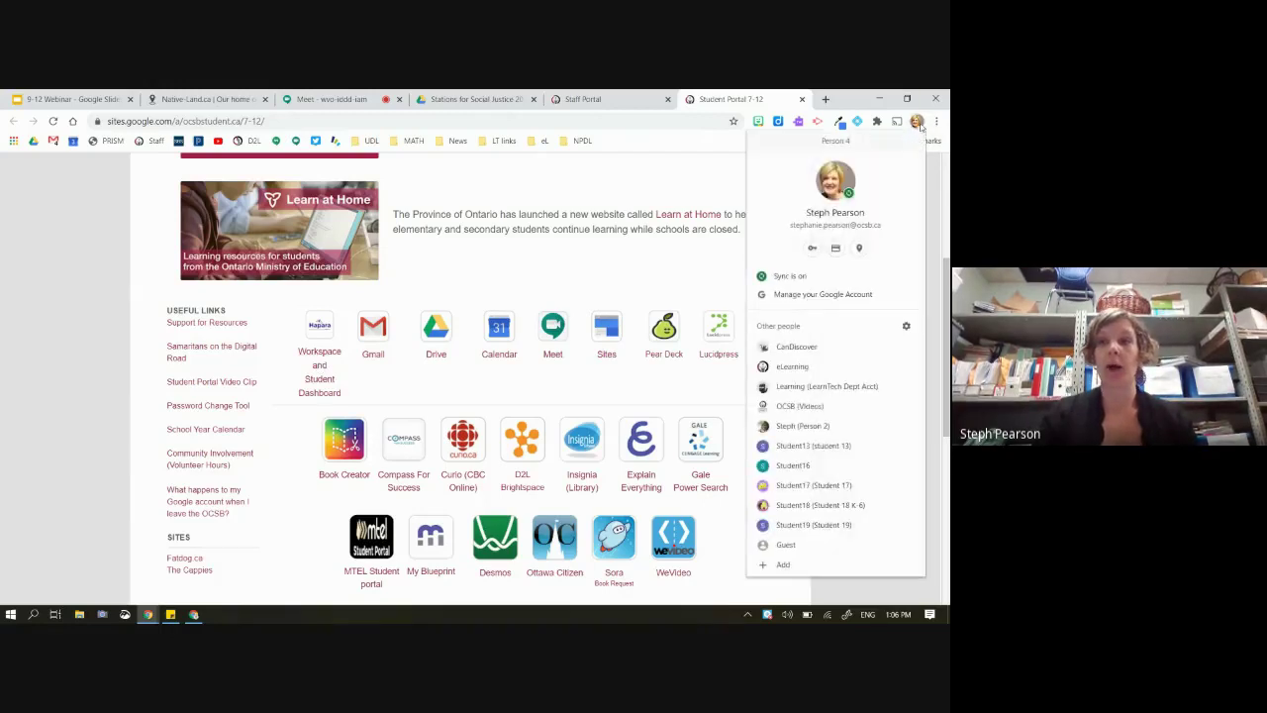
Open a student Chrome profile window on the K-6 Student Portal, then return to the Meet tab
click(811, 485)
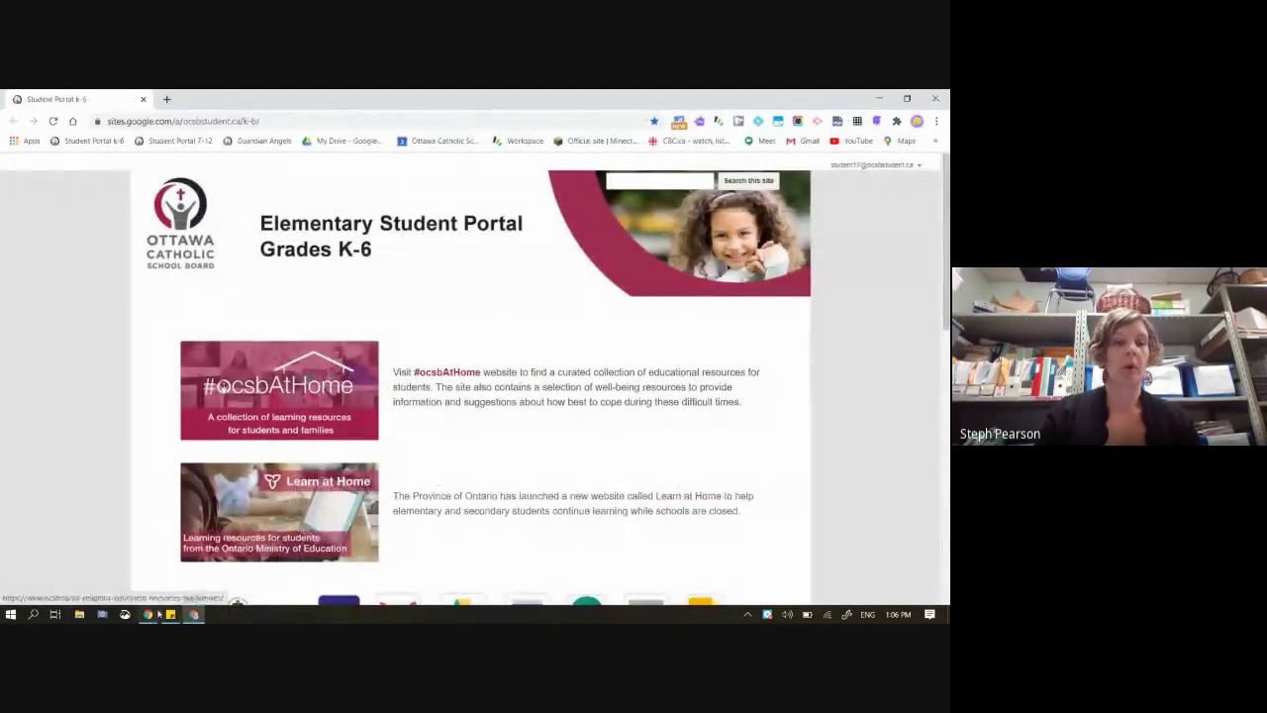
mouse_move(153, 613)
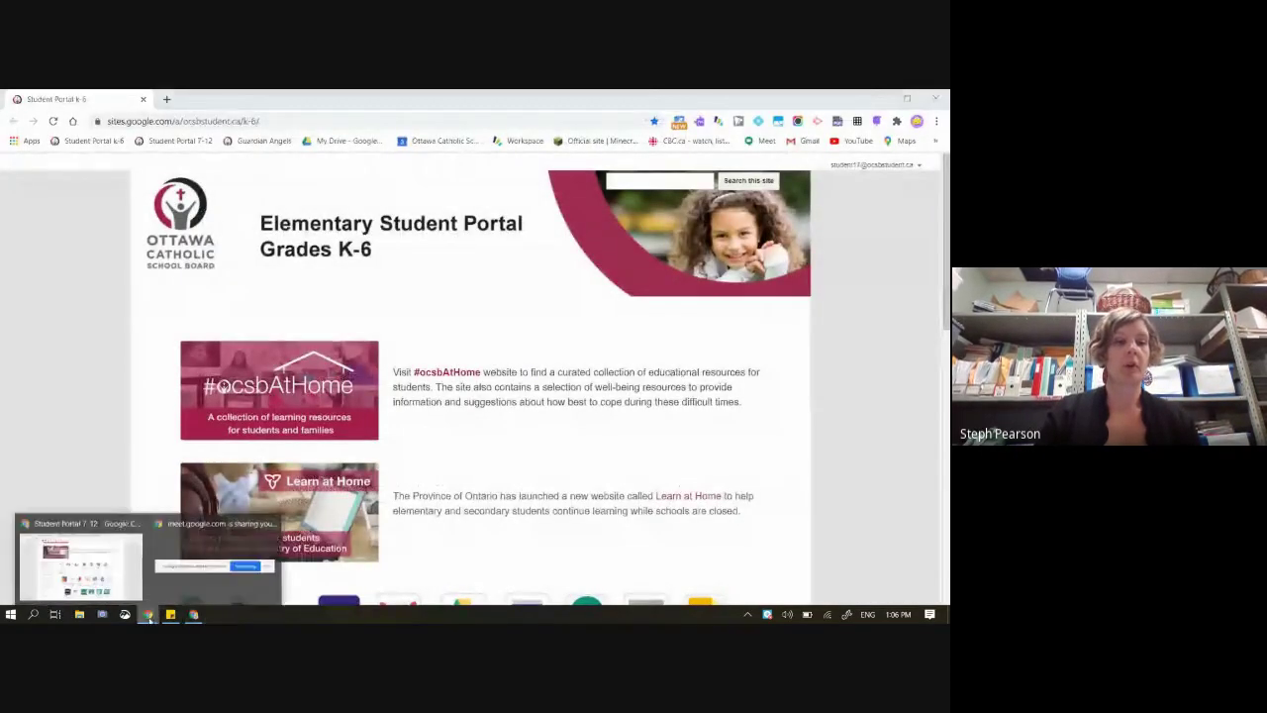
click(89, 559)
click(337, 100)
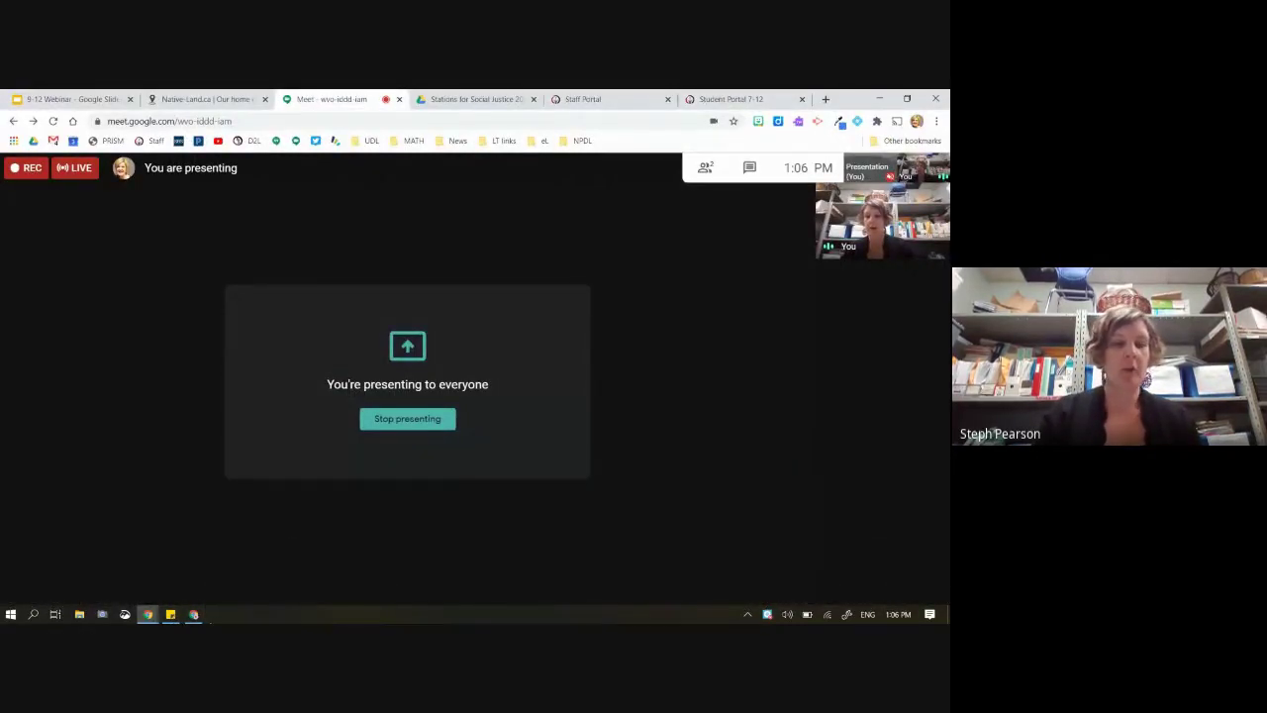
Switch to the student's K-6 Student Portal window and launch Workspace and Student Dashboard
key(alt+Tab)
scroll(393, 497, down, 2)
scroll(393, 497, down, 3)
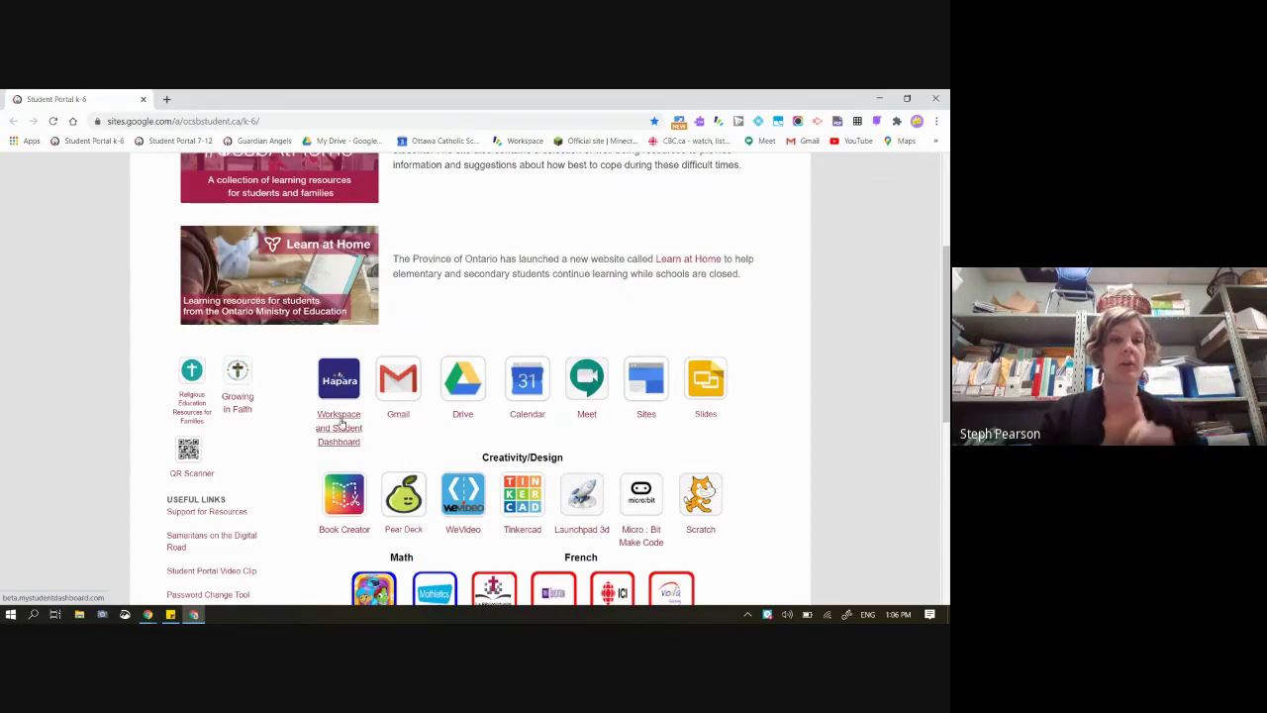
click(341, 420)
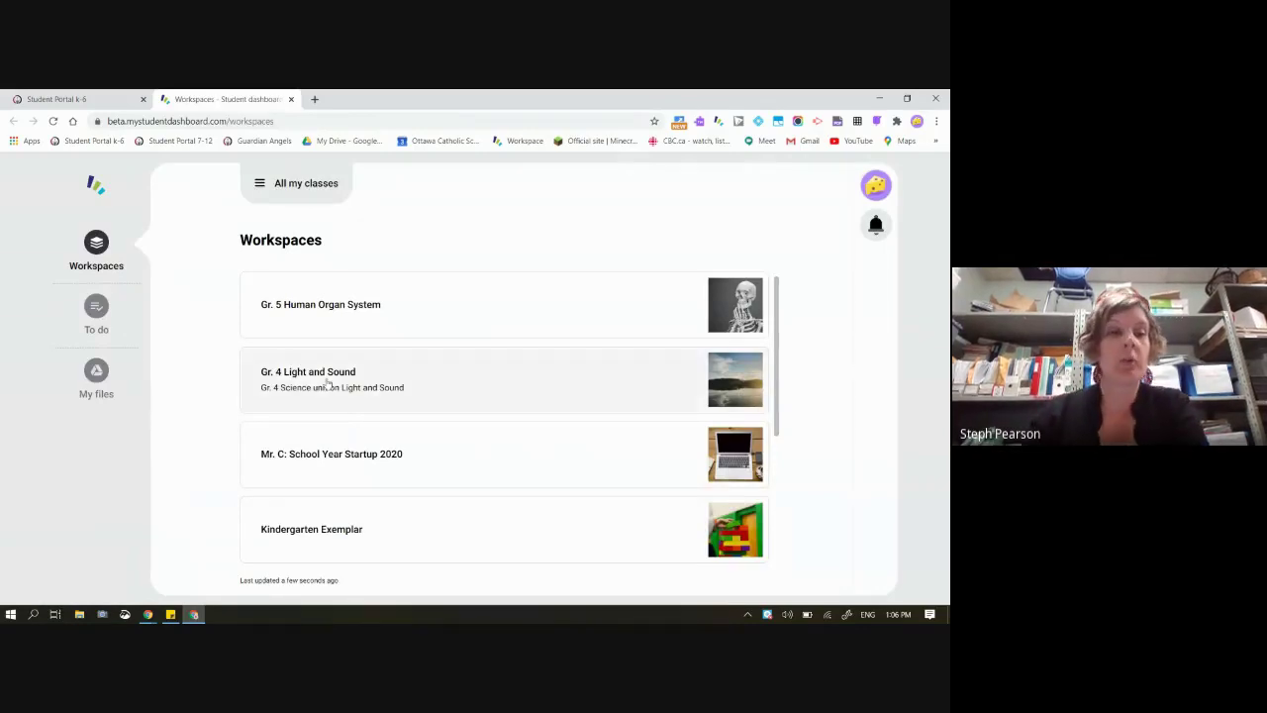
Scroll the student's Workspaces list down to Other Workspaces like Kindergarten Exemplar and Demo Grade 7/8
scroll(380, 367, down, 1)
scroll(379, 367, up, 1)
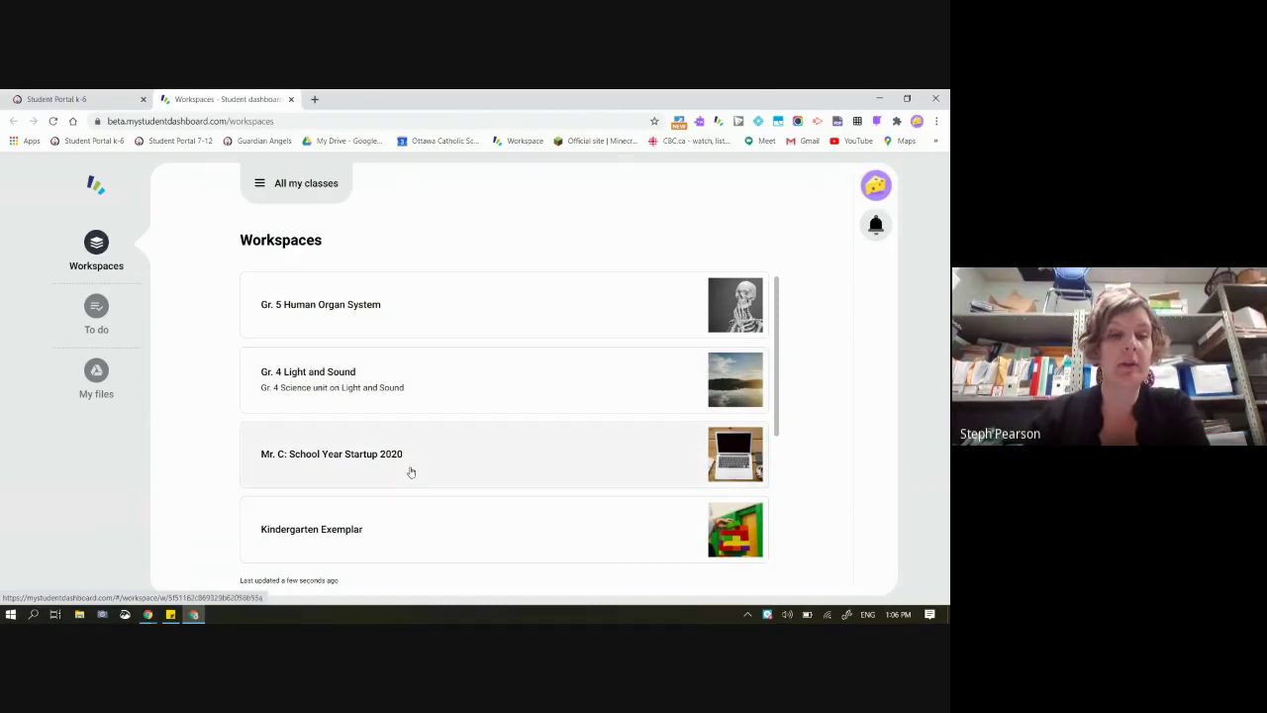
scroll(410, 472, down, 2)
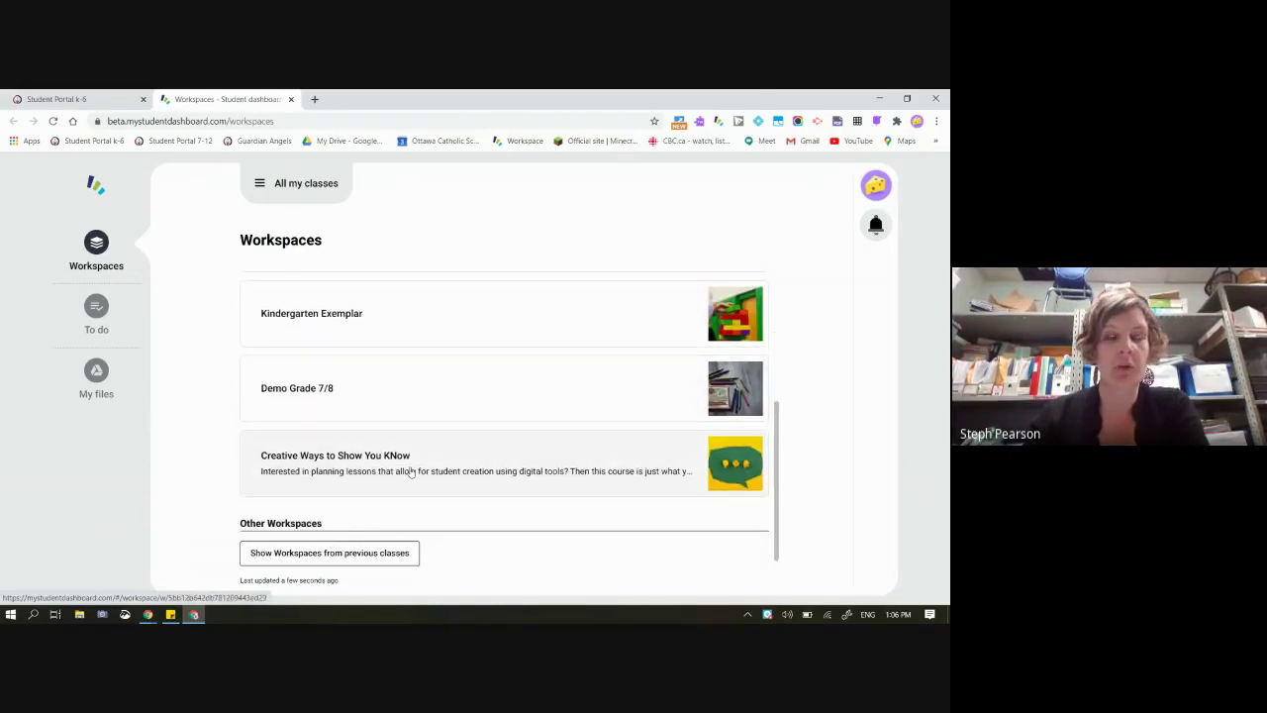
click(96, 315)
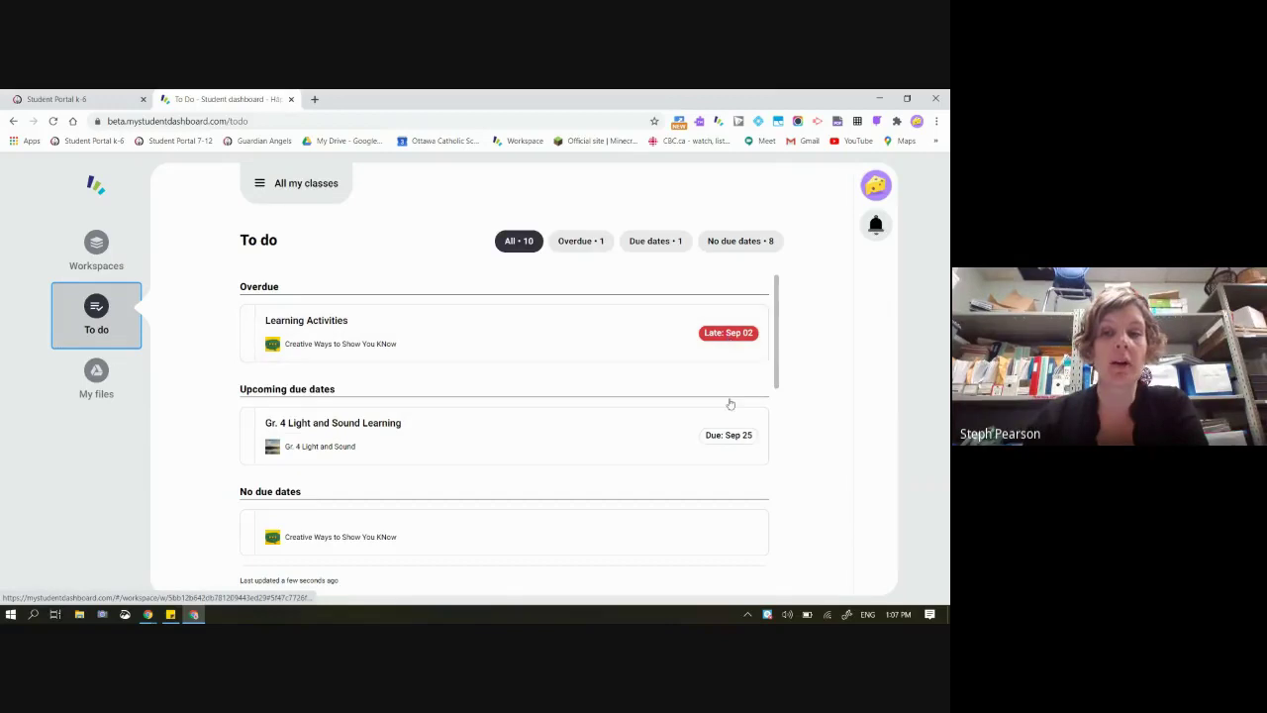
click(581, 241)
click(637, 243)
click(741, 241)
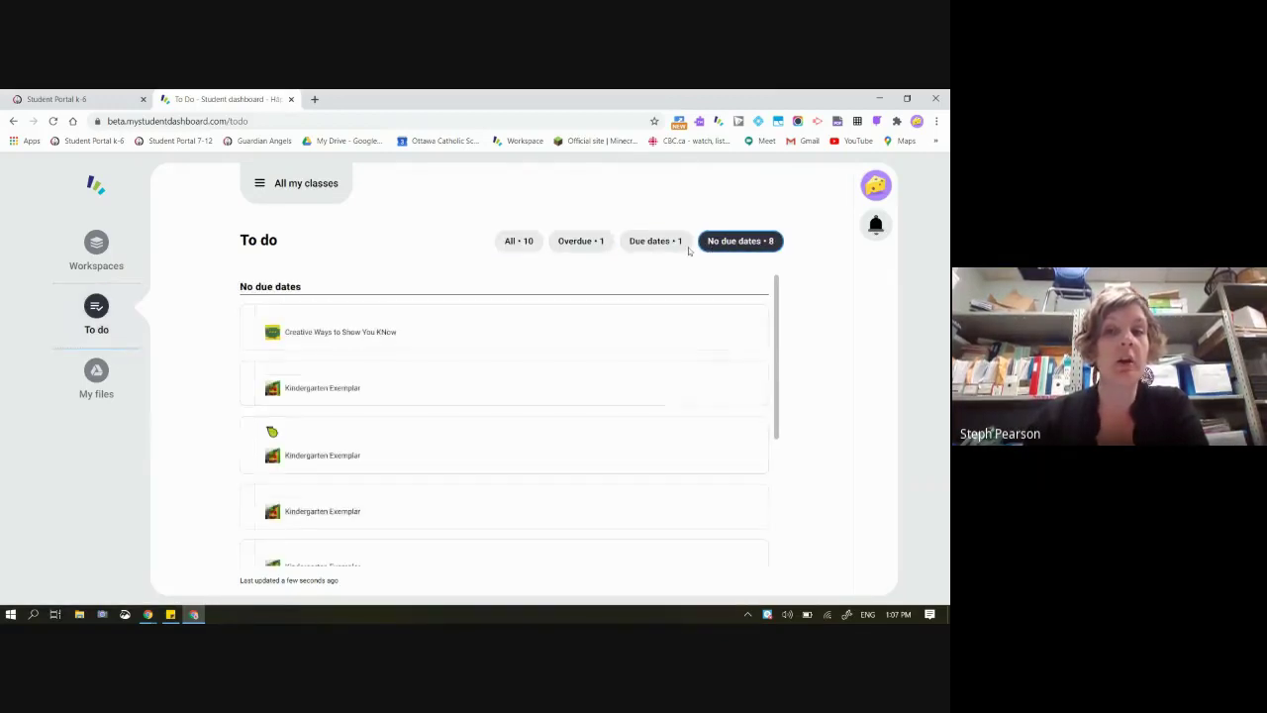
click(655, 241)
click(580, 242)
click(519, 242)
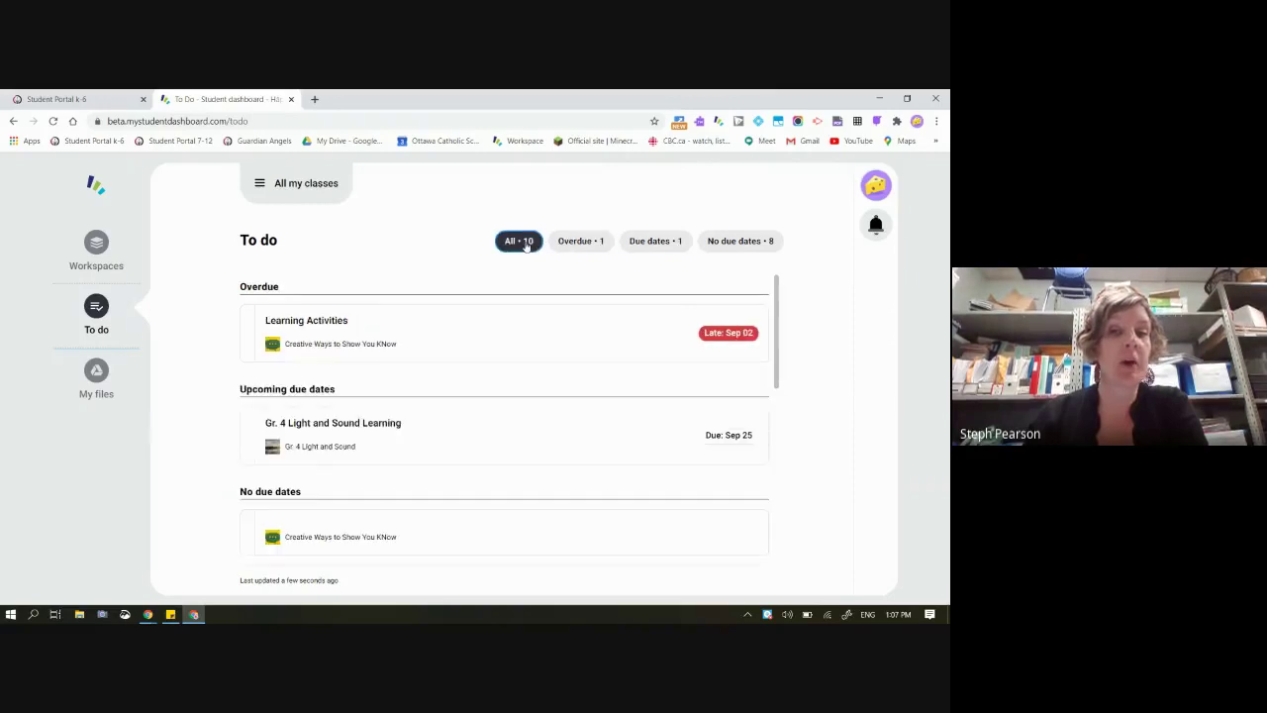
click(580, 242)
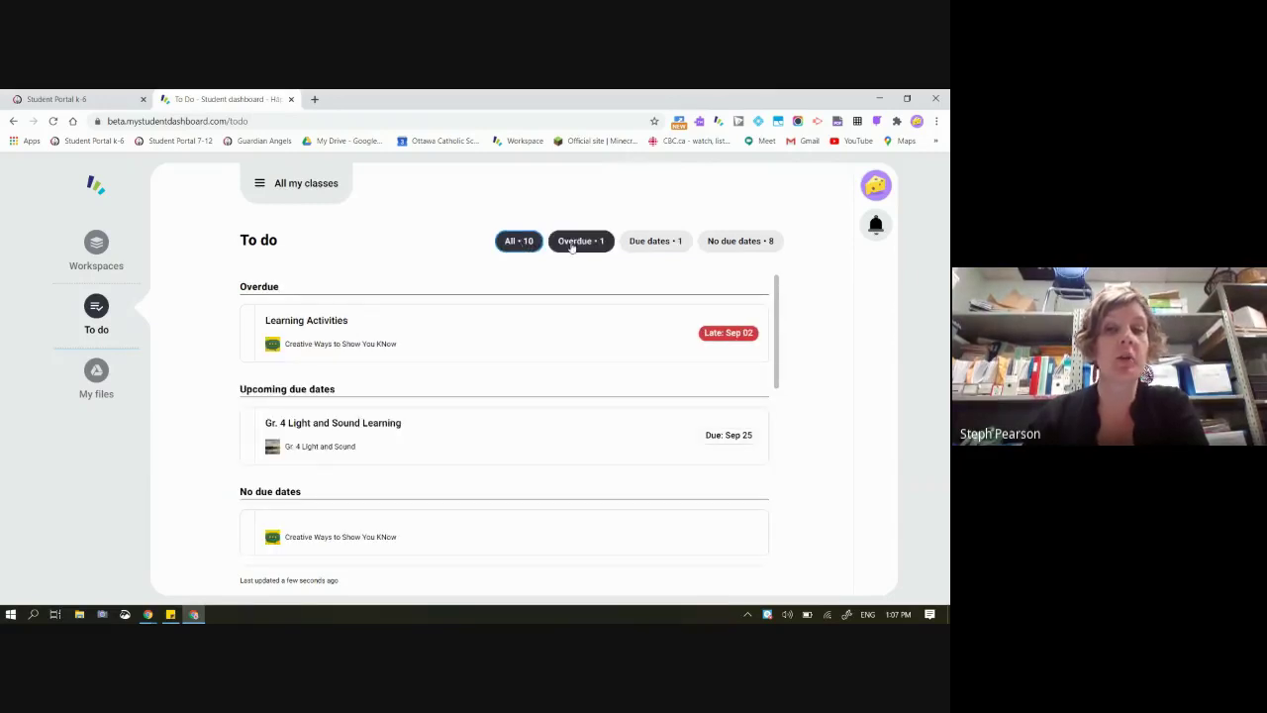
click(644, 244)
click(734, 245)
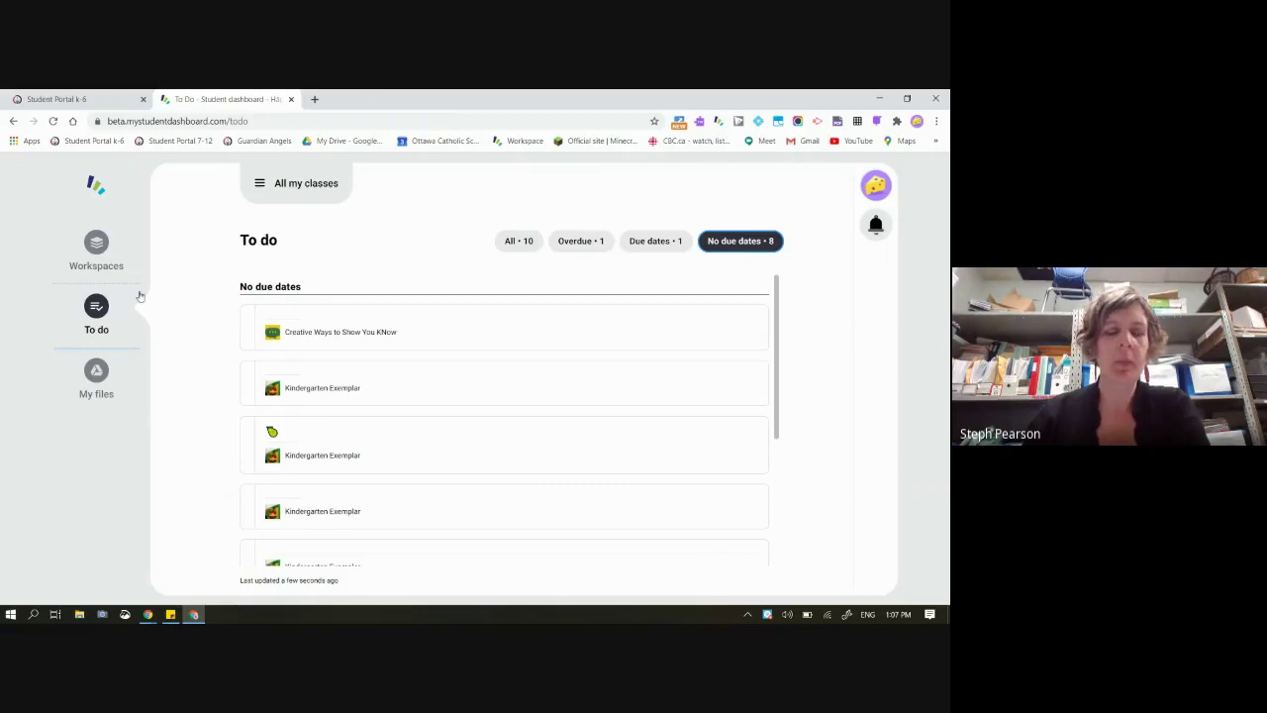
click(96, 249)
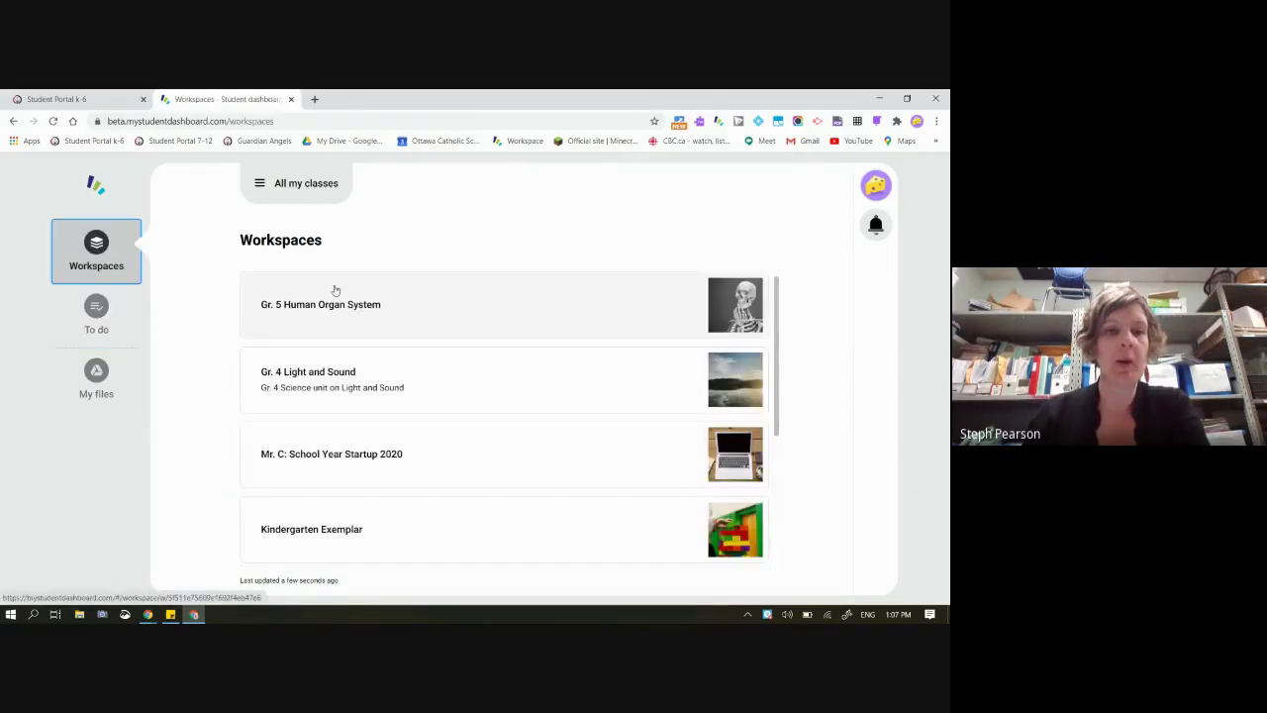
Filter Workspaces to CEC-Training1-2021, then CEC-Training3-2021, and return to the Student Portal k-6 tab
click(302, 184)
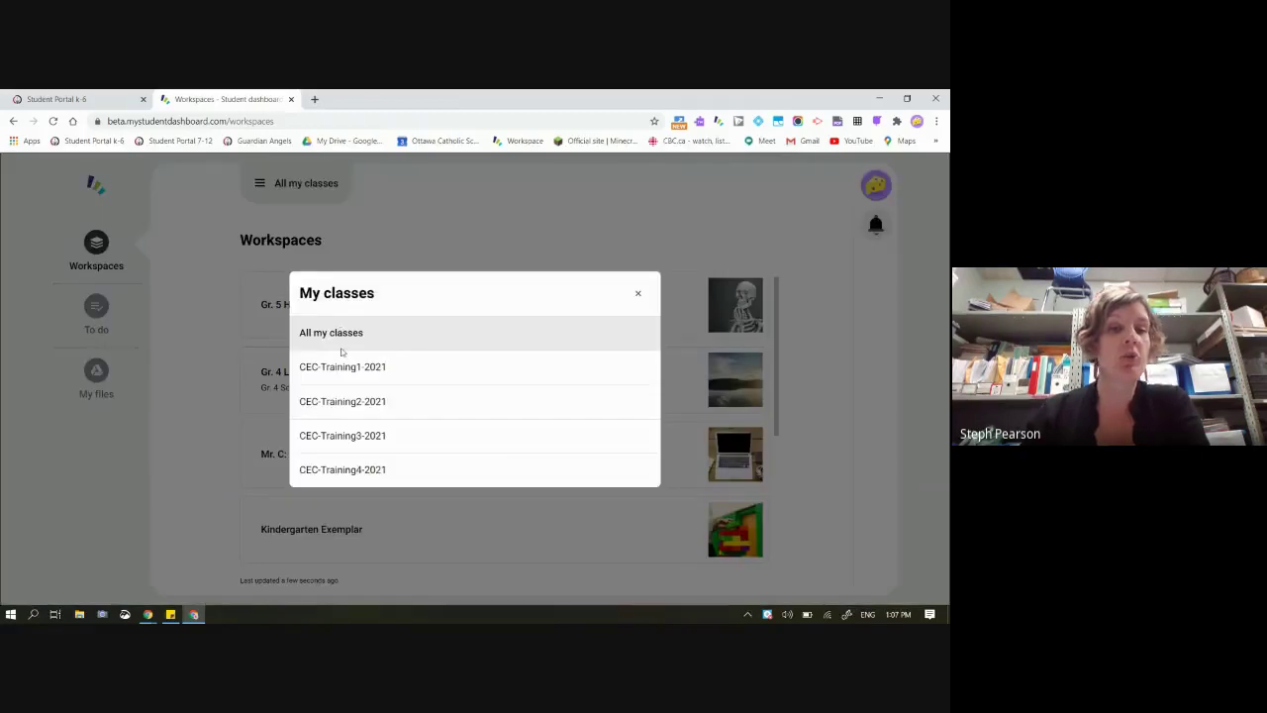
click(309, 365)
click(305, 186)
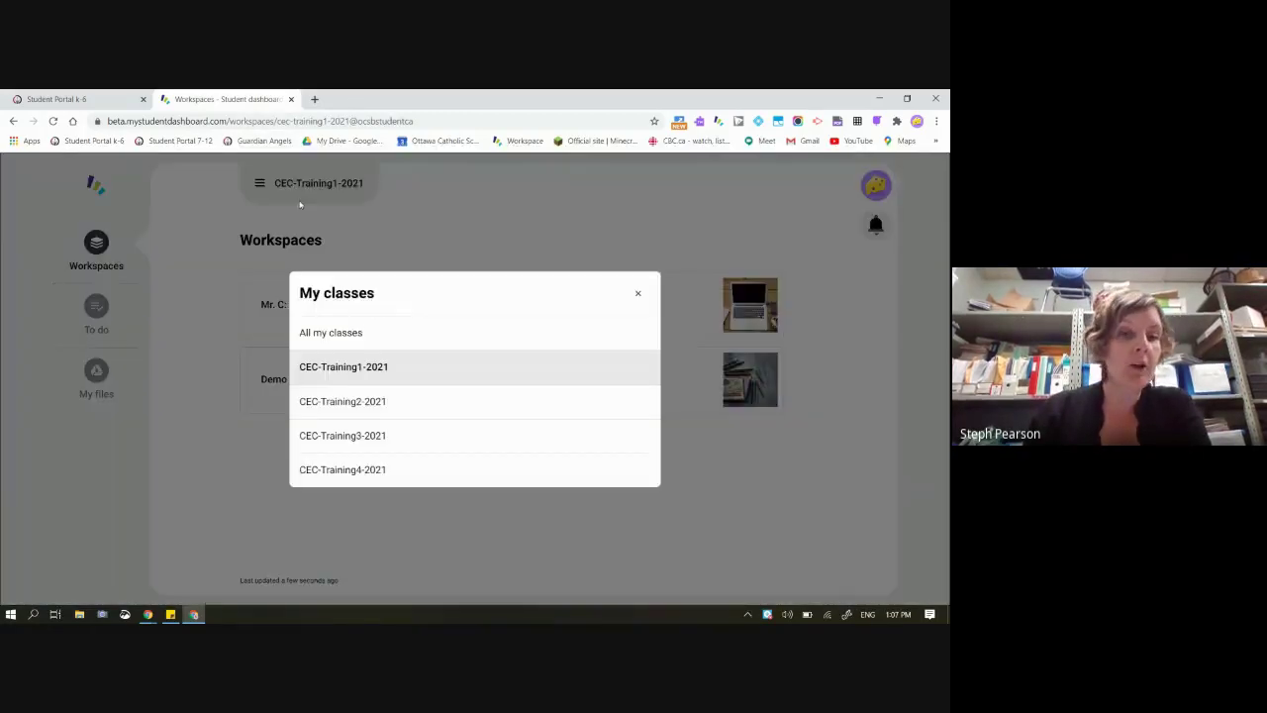
click(335, 436)
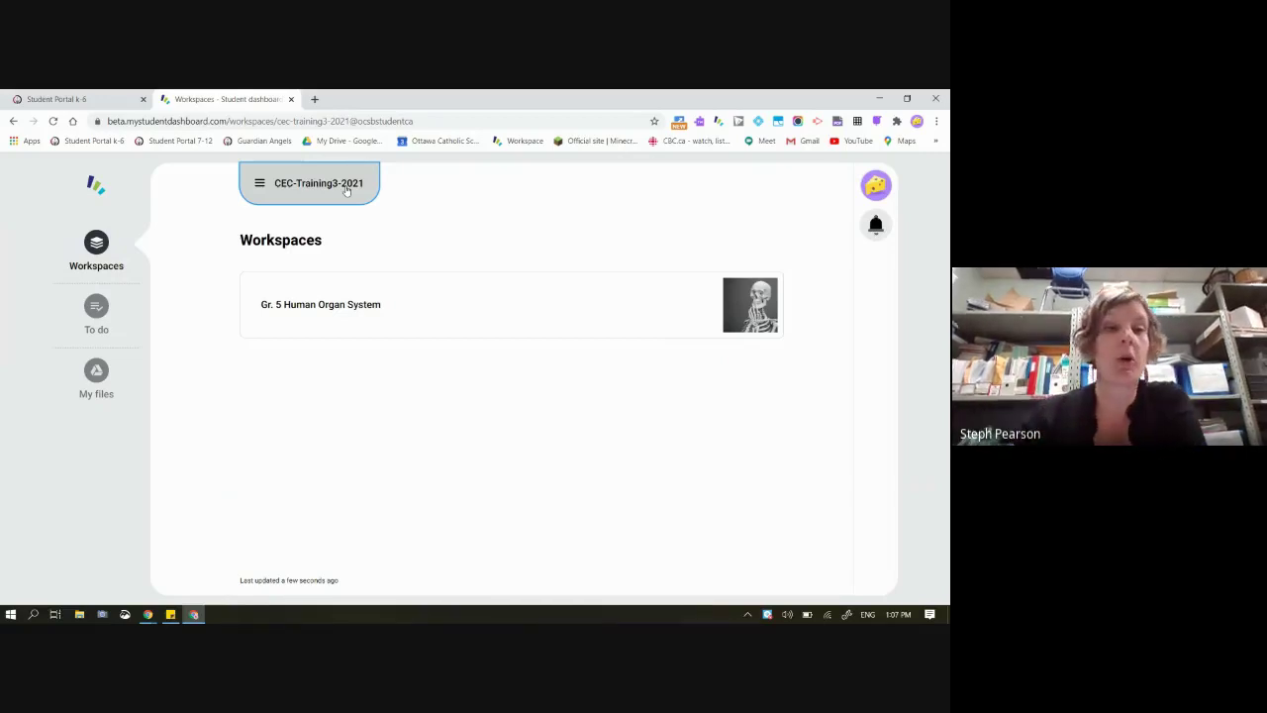
click(77, 99)
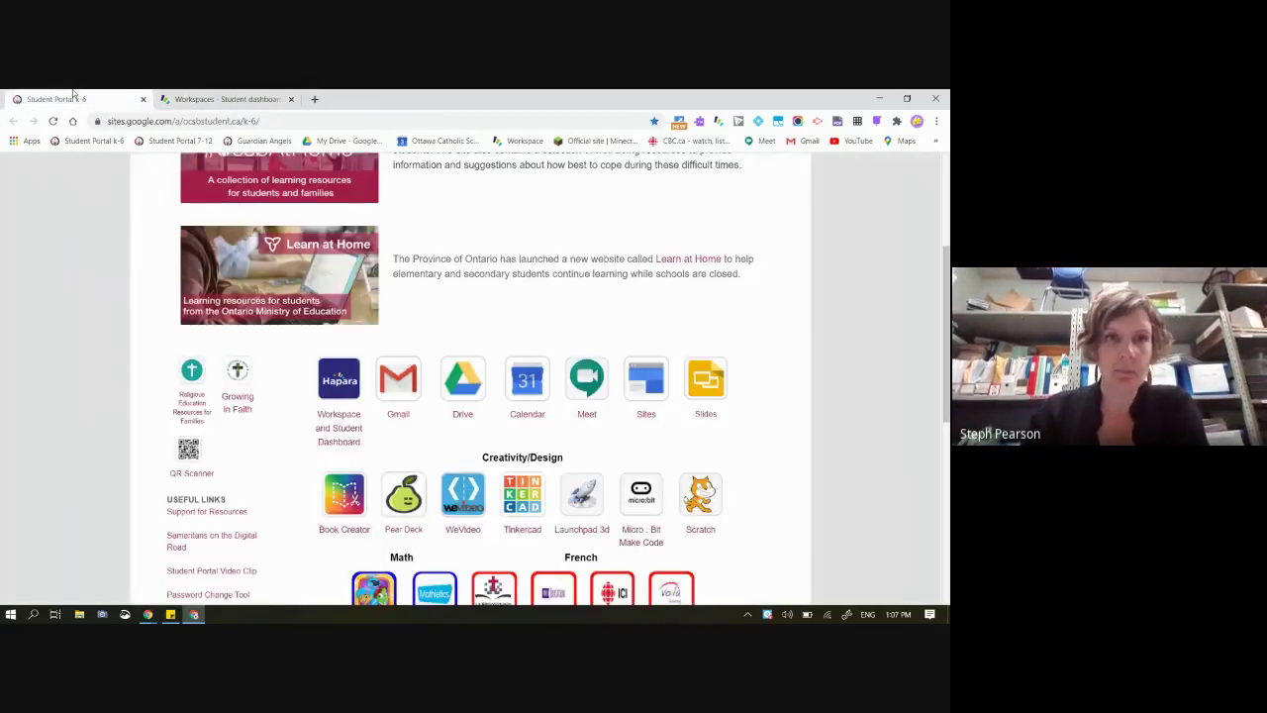
Minimize the student window and go back to the 9-12 Webinar slides, then swap Native-Land for Staff Portal
click(879, 98)
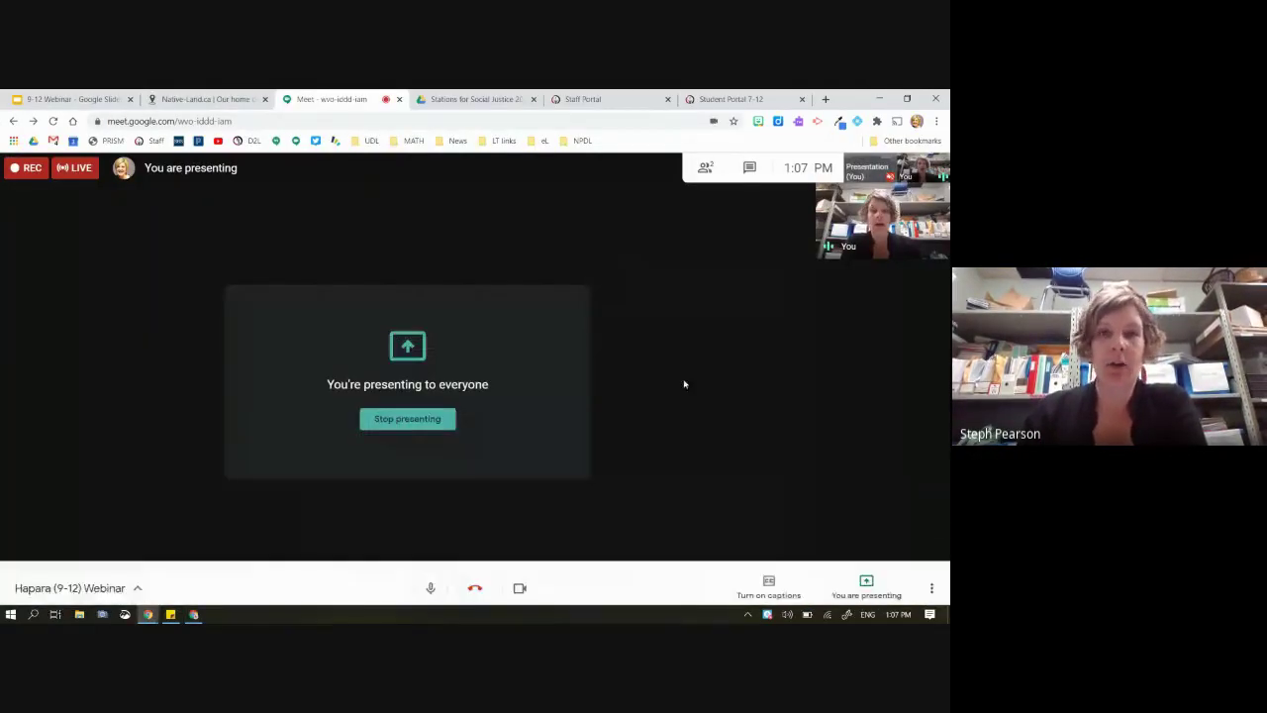
click(69, 99)
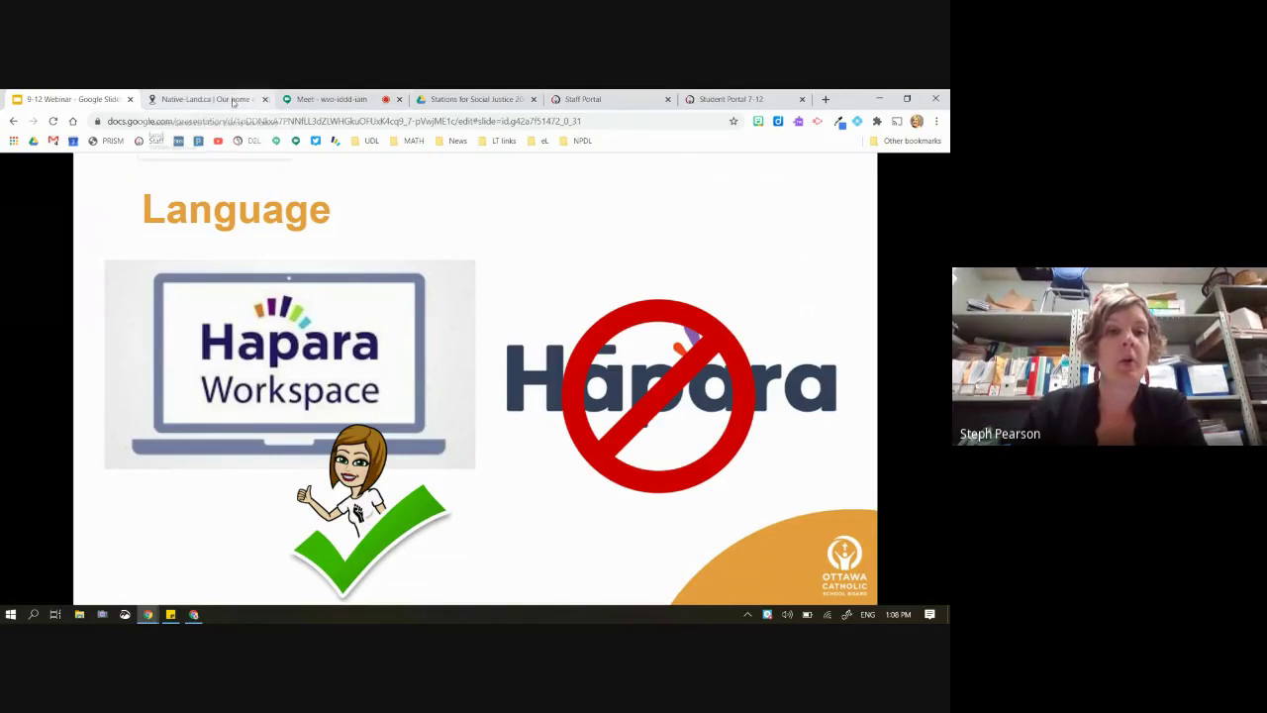
click(264, 99)
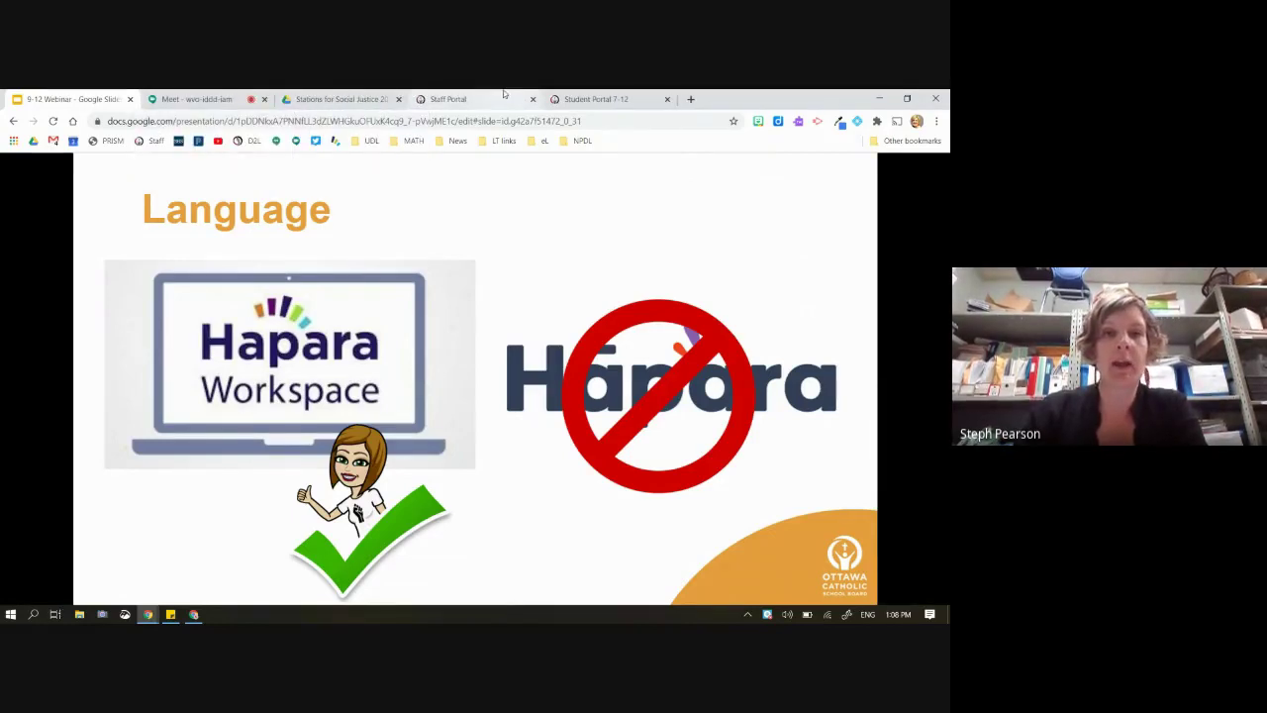
click(503, 96)
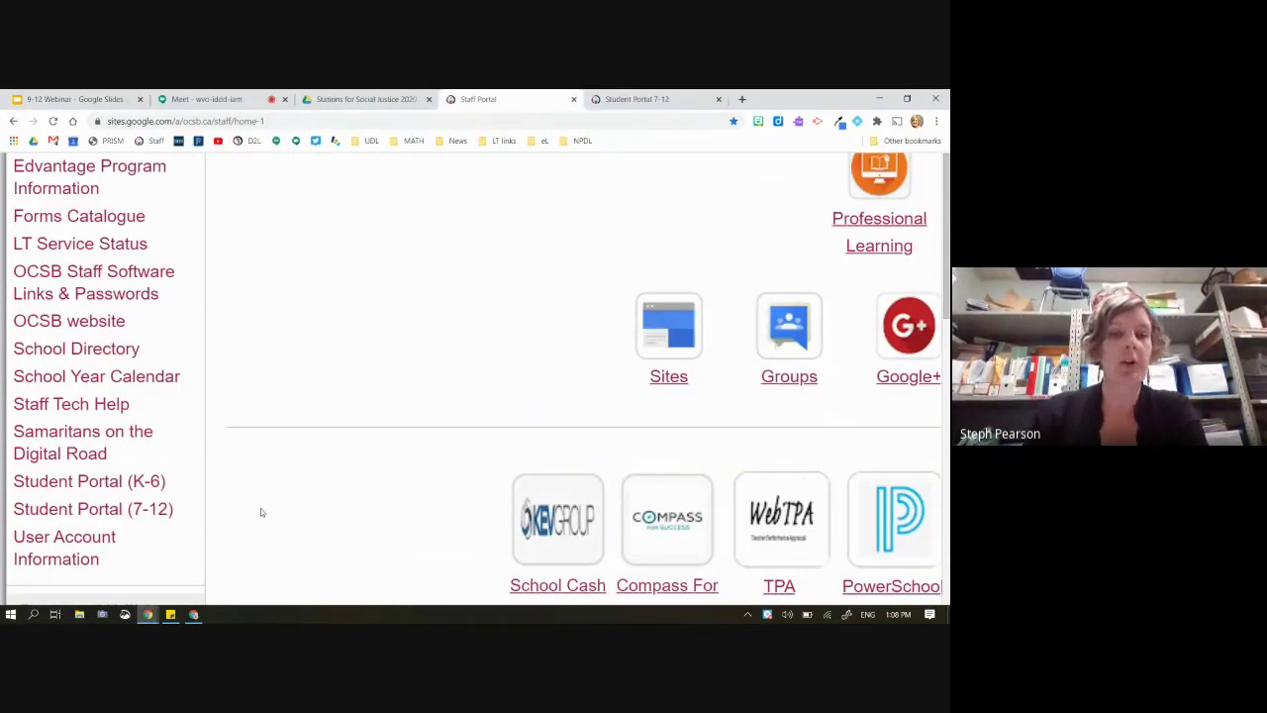
Zoom out the Staff Portal, close Student Portal 7-12 and launch Dashboard Workspace
key(ctrl+minus)
key(ctrl+minus)
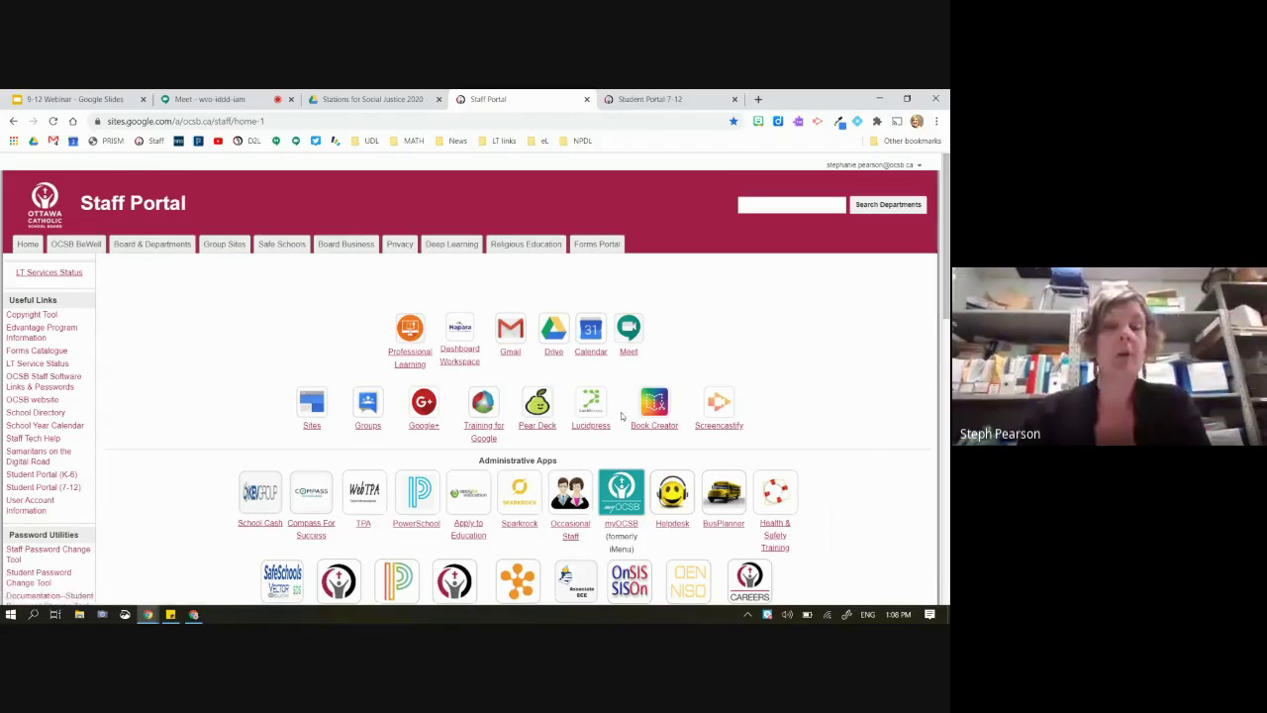
click(734, 99)
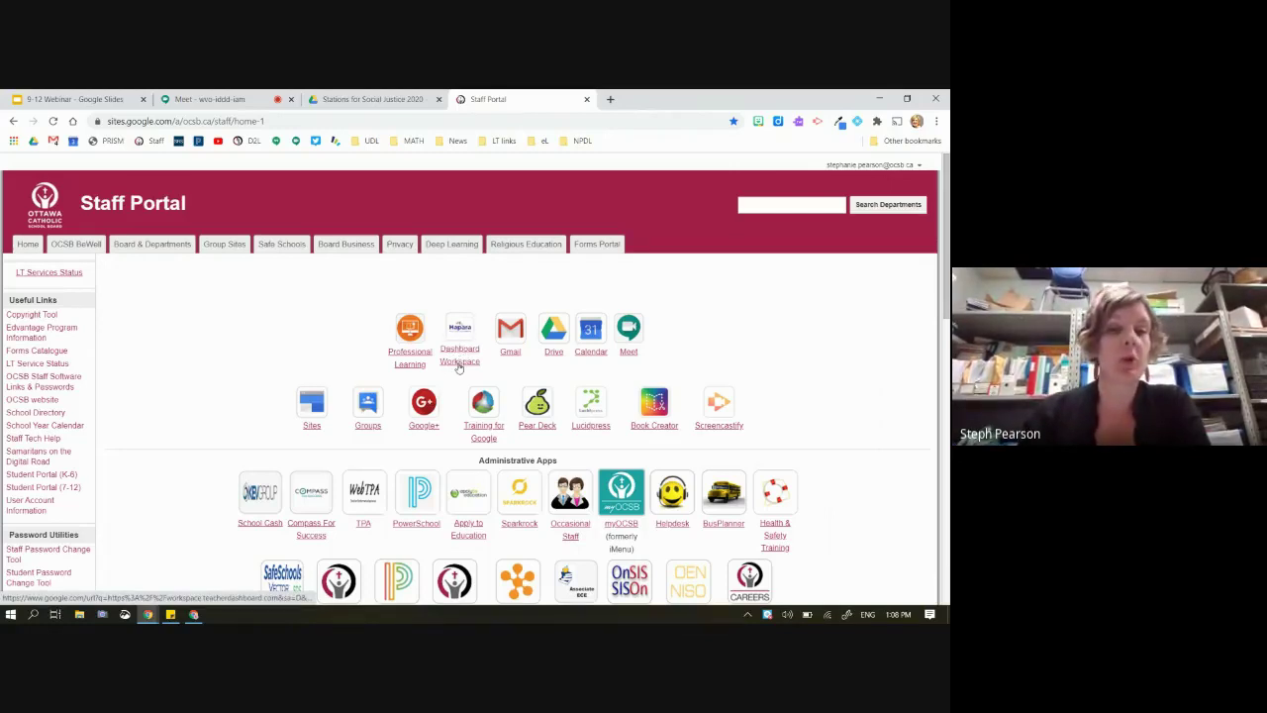
click(459, 362)
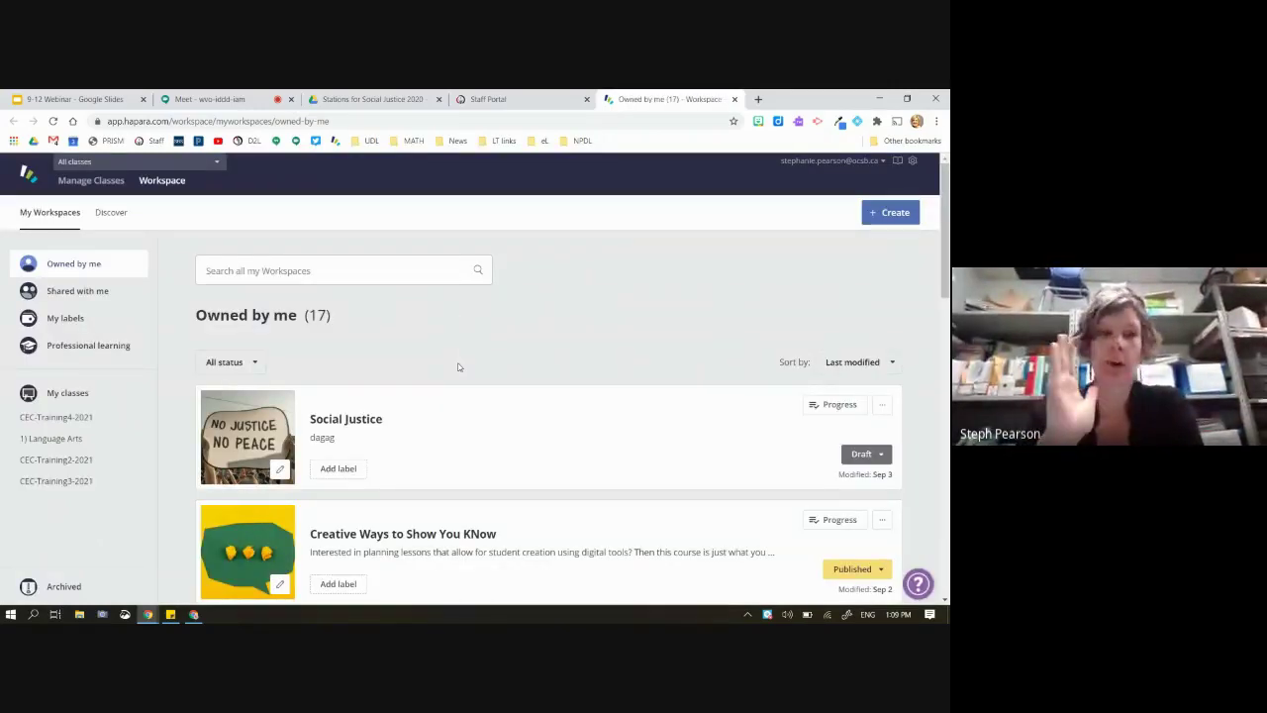
click(115, 164)
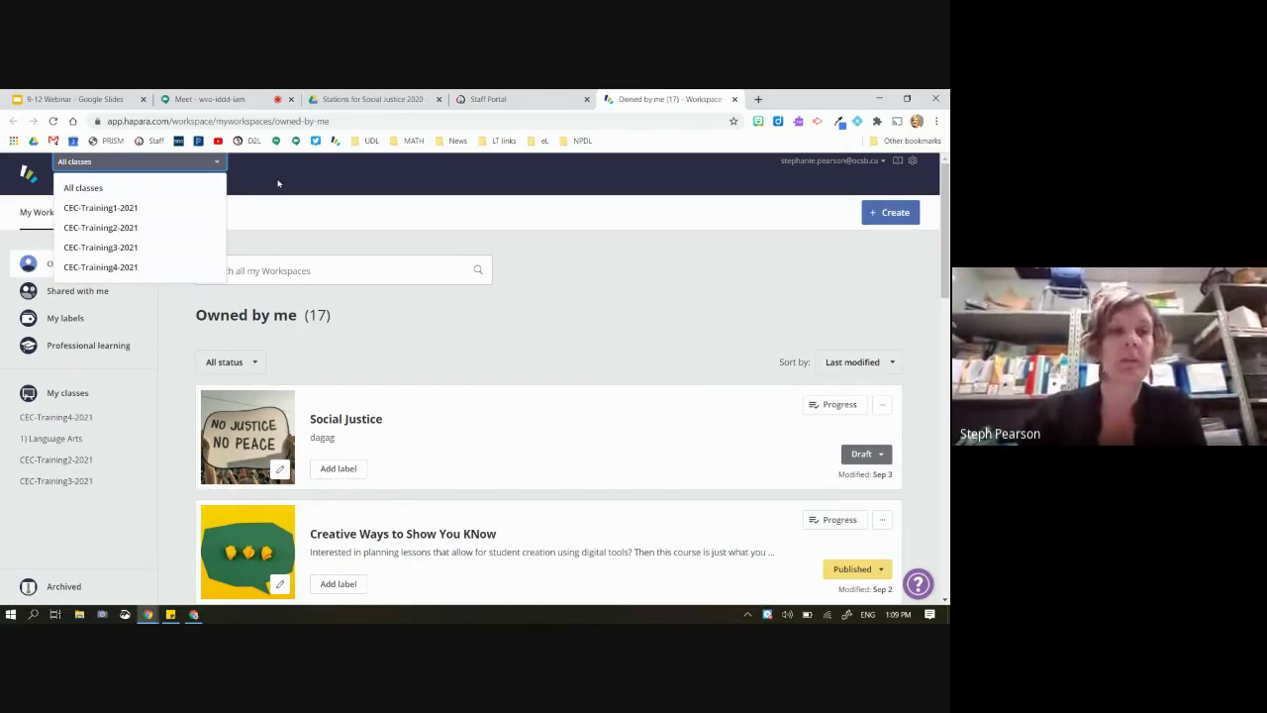
click(189, 198)
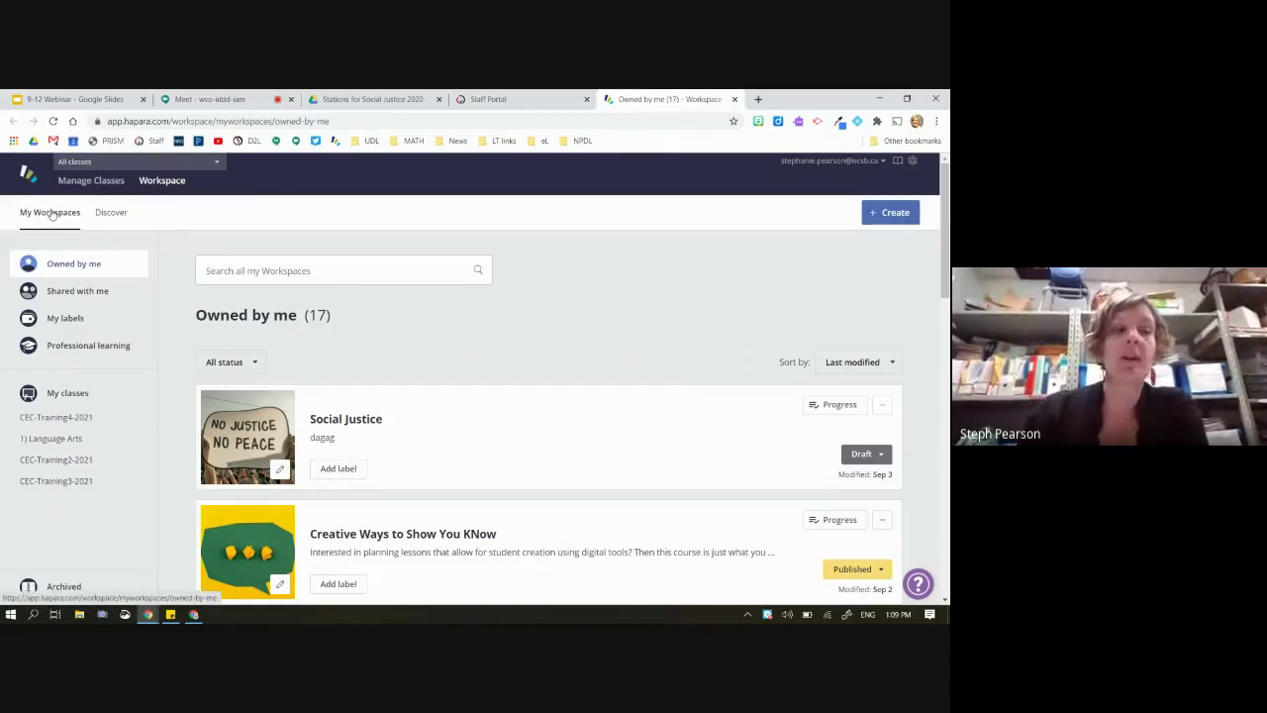
click(72, 300)
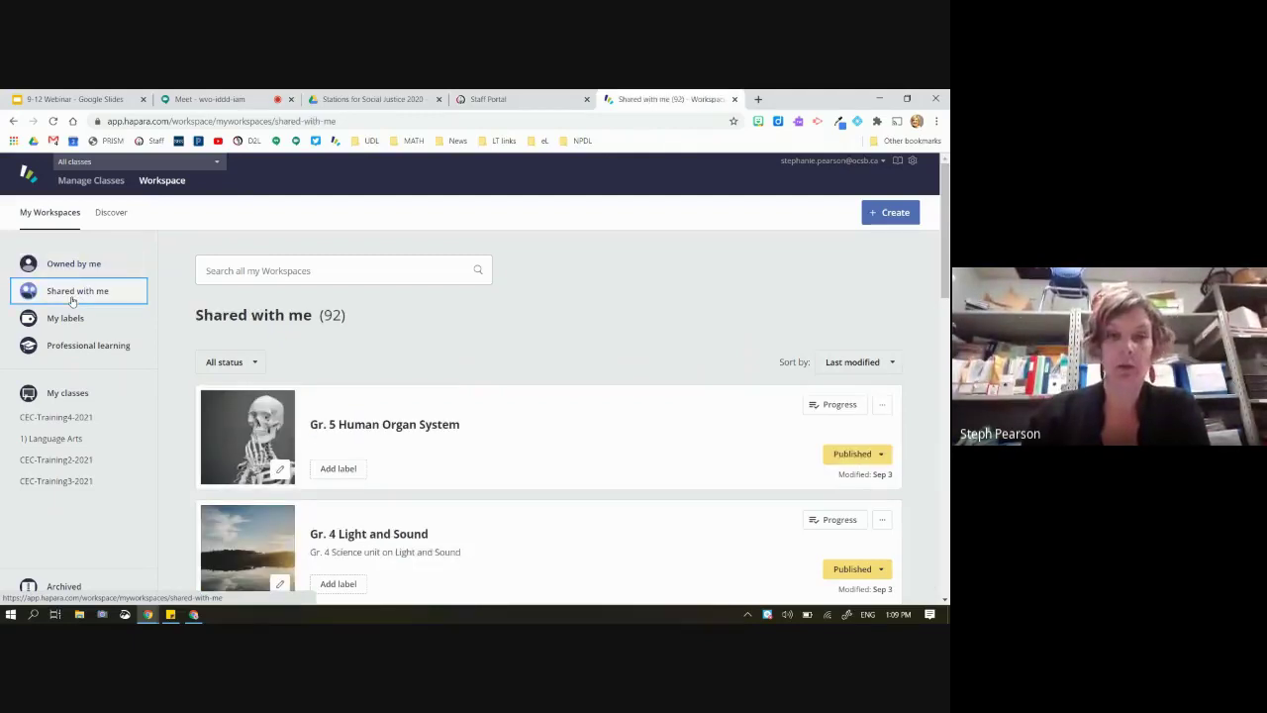
click(66, 323)
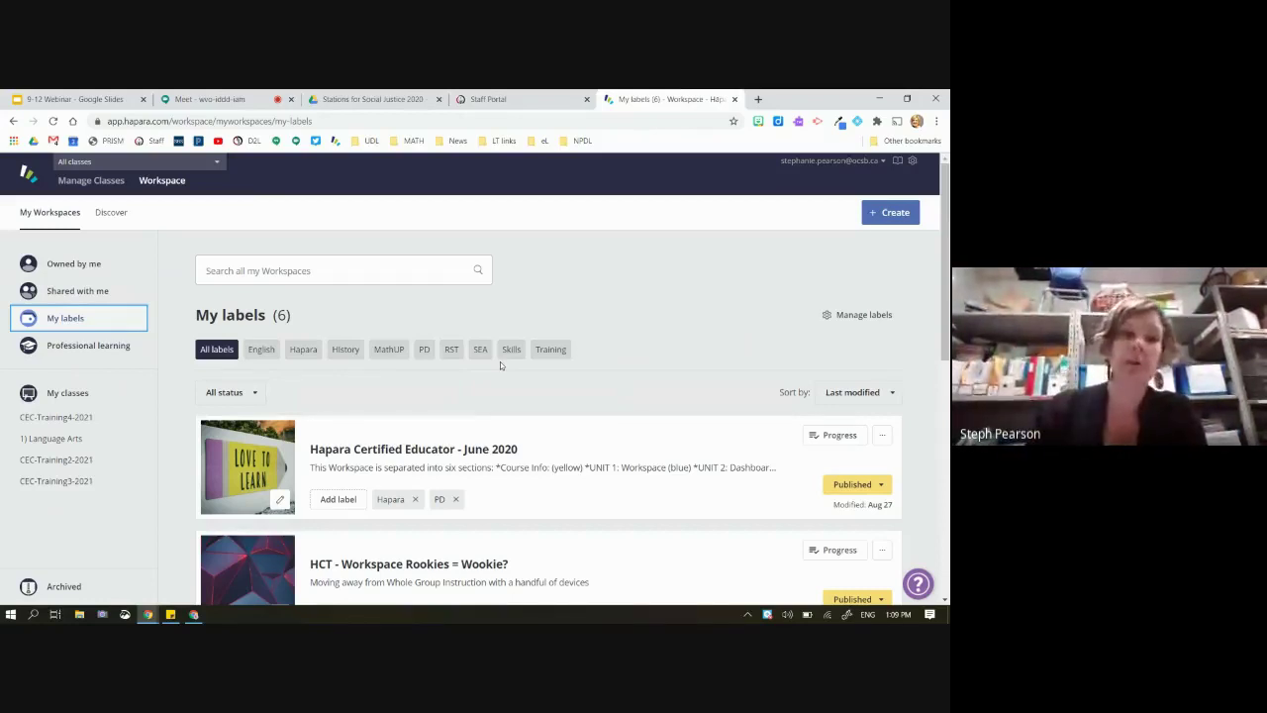
click(103, 349)
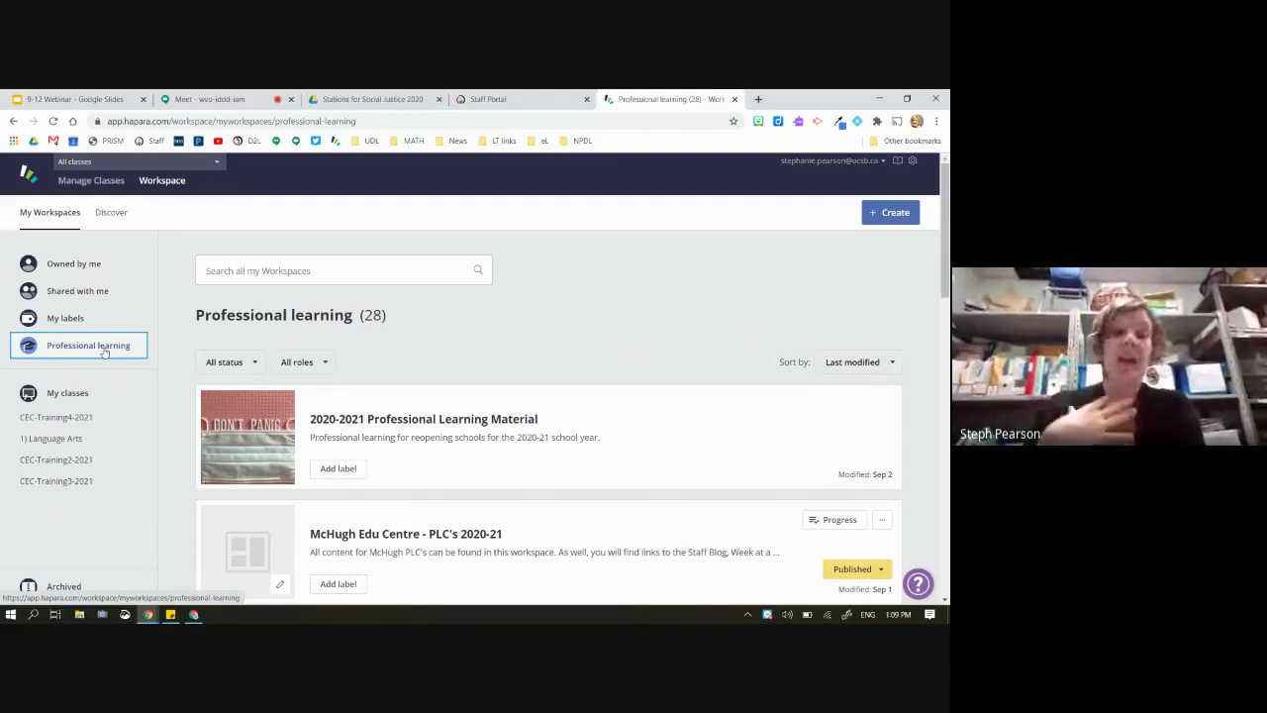
click(220, 365)
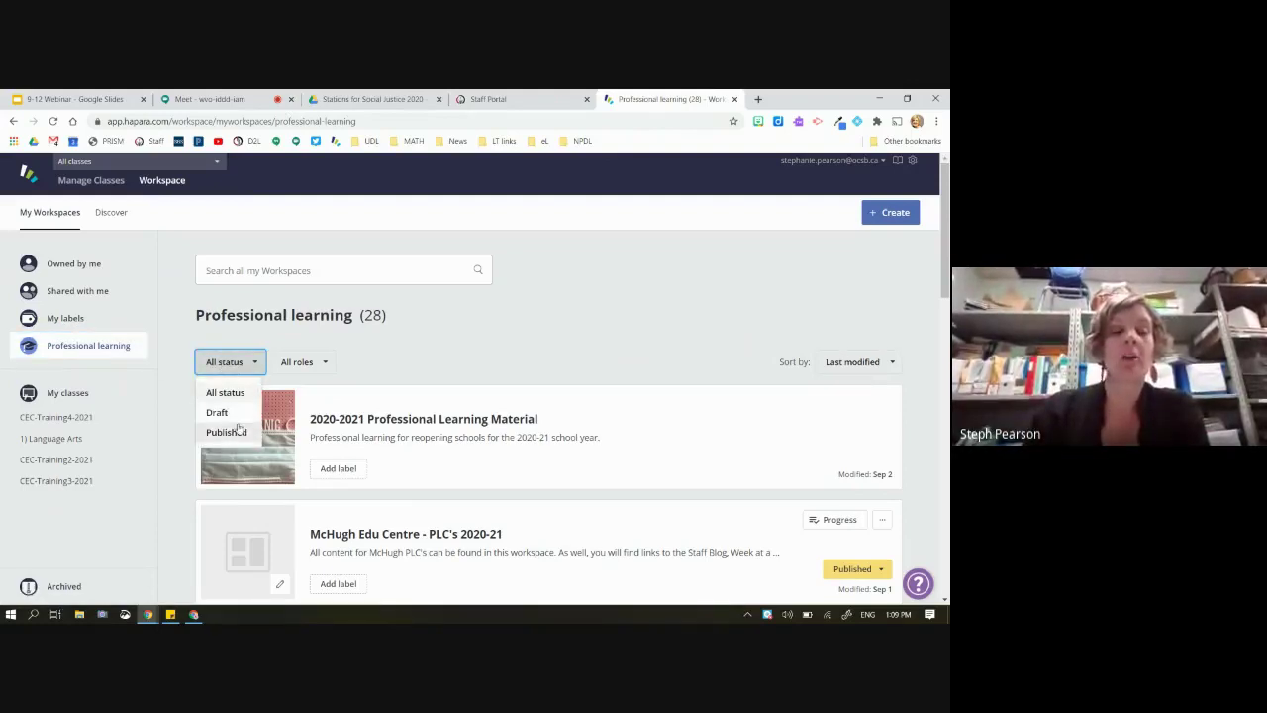
click(299, 363)
click(298, 362)
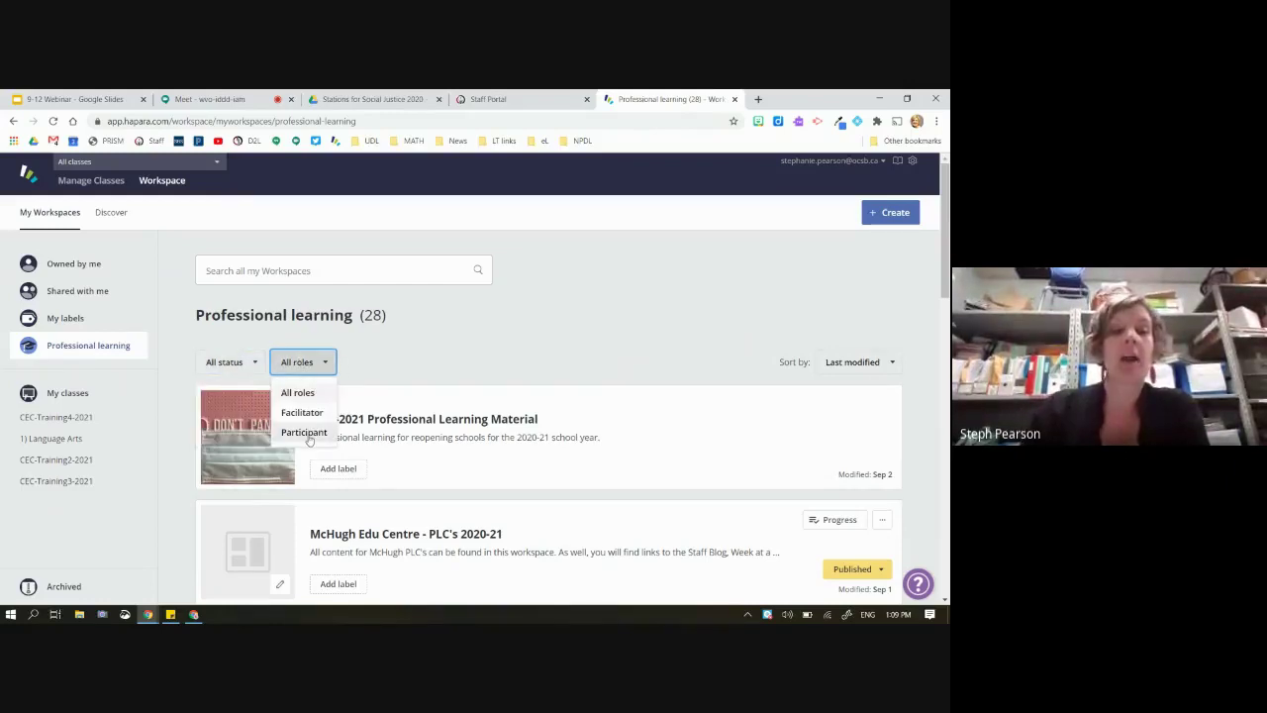
click(302, 430)
scroll(402, 415, down, 3)
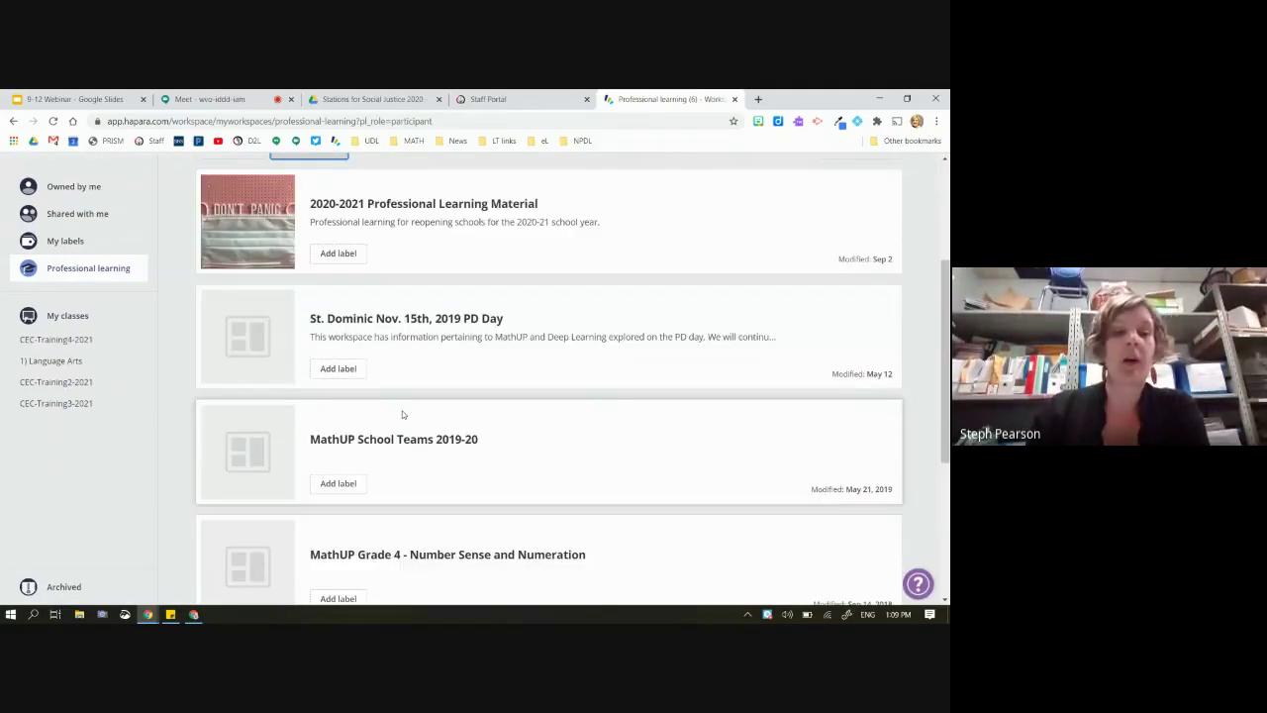
scroll(402, 415, up, 3)
click(303, 362)
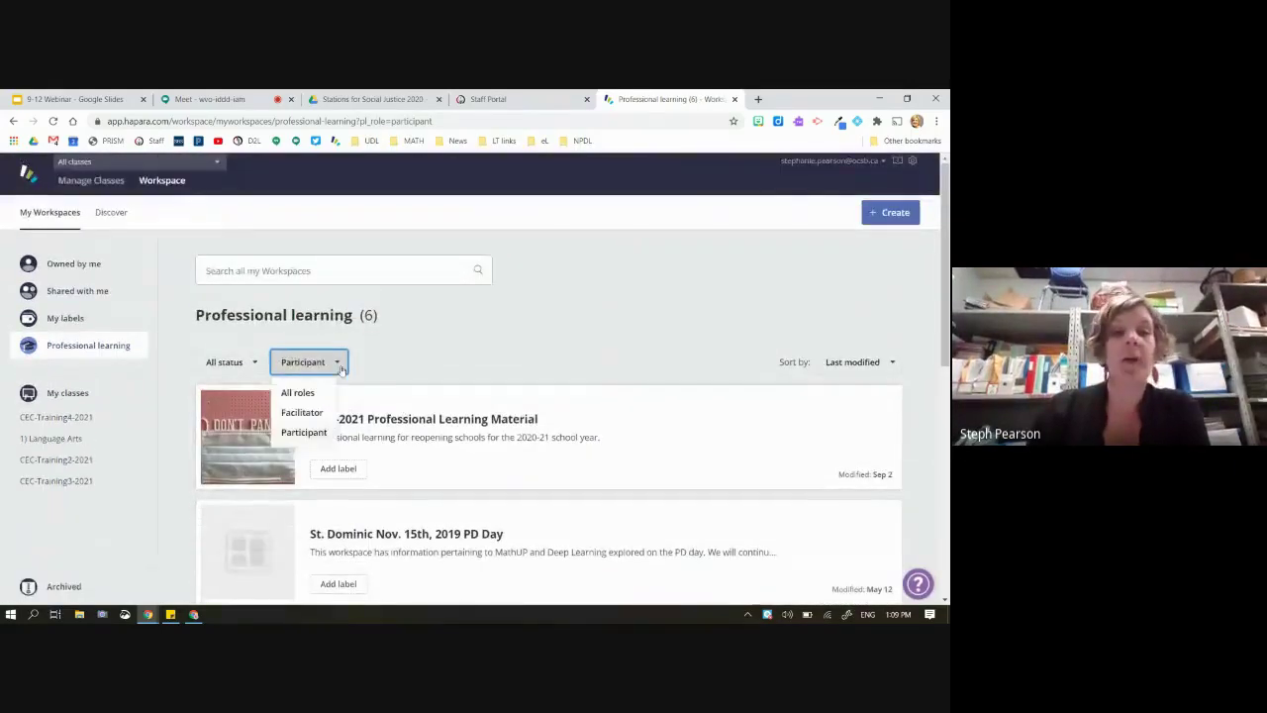
click(302, 412)
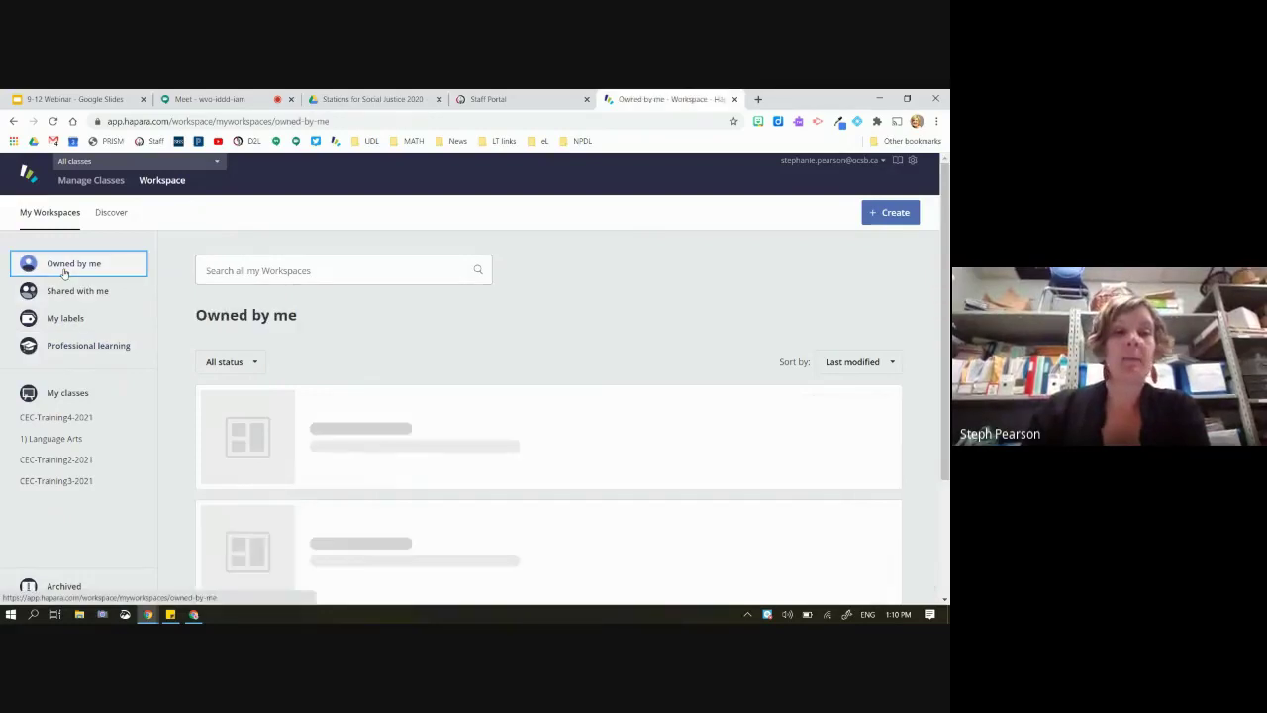
Delete the draft Social Justice workspace card, confirming with Delete Workspace
scroll(374, 378, down, 1)
scroll(376, 384, up, 1)
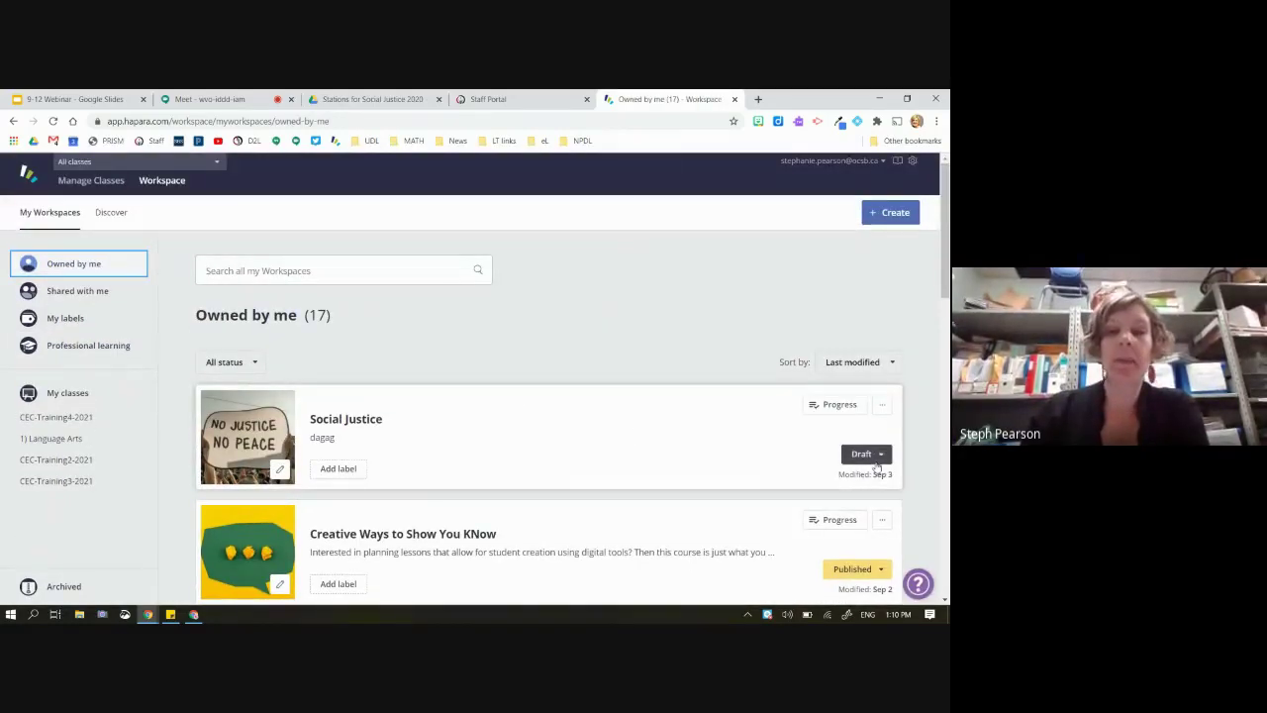
click(878, 404)
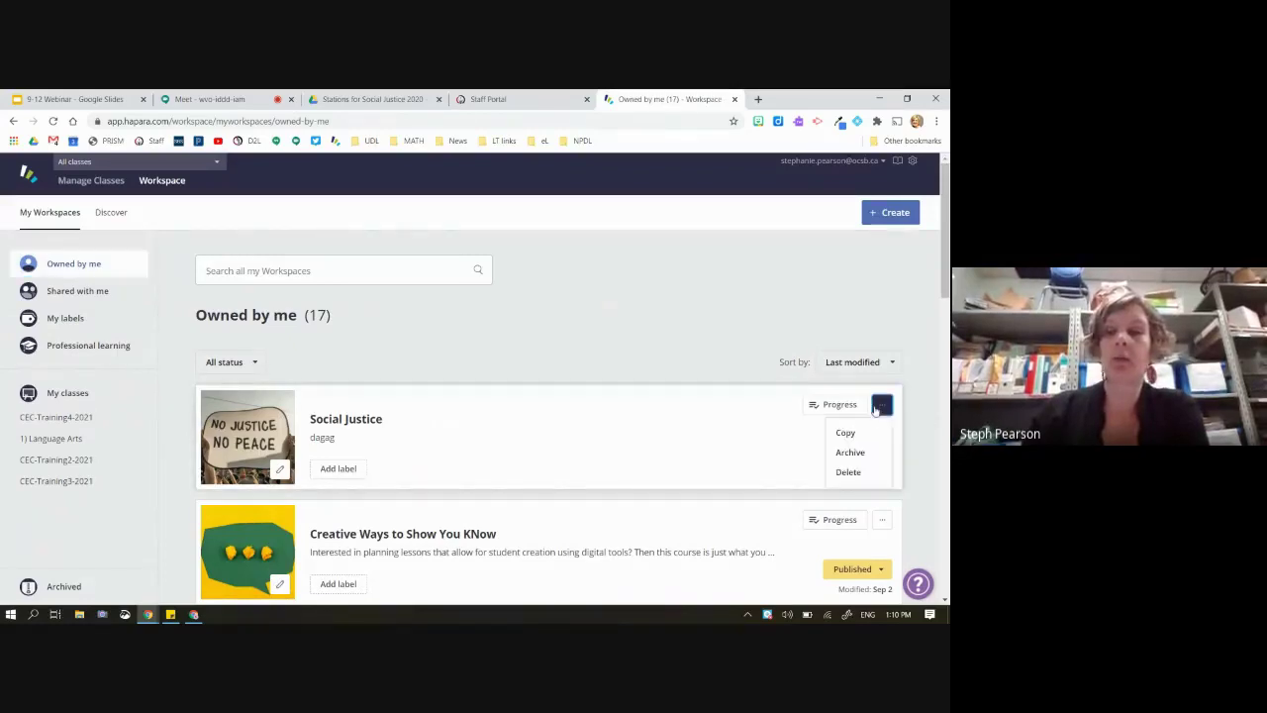
click(841, 473)
click(559, 426)
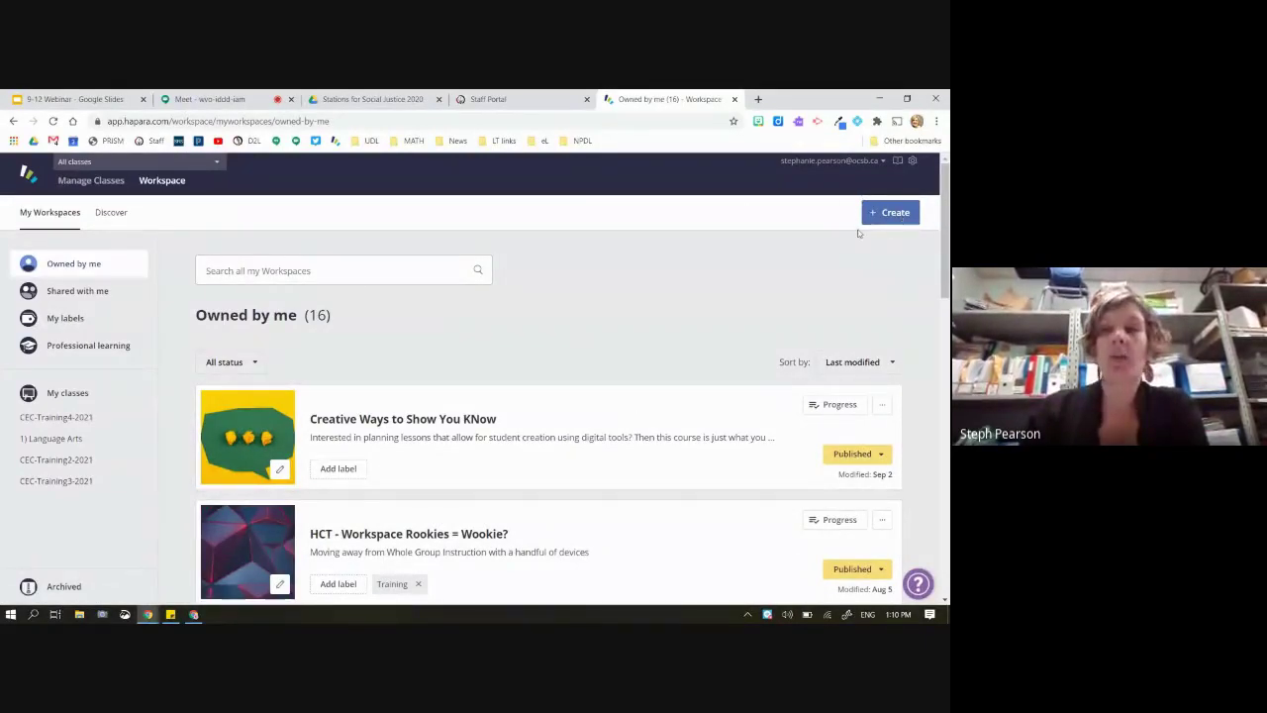
scroll(860, 220, up, 5)
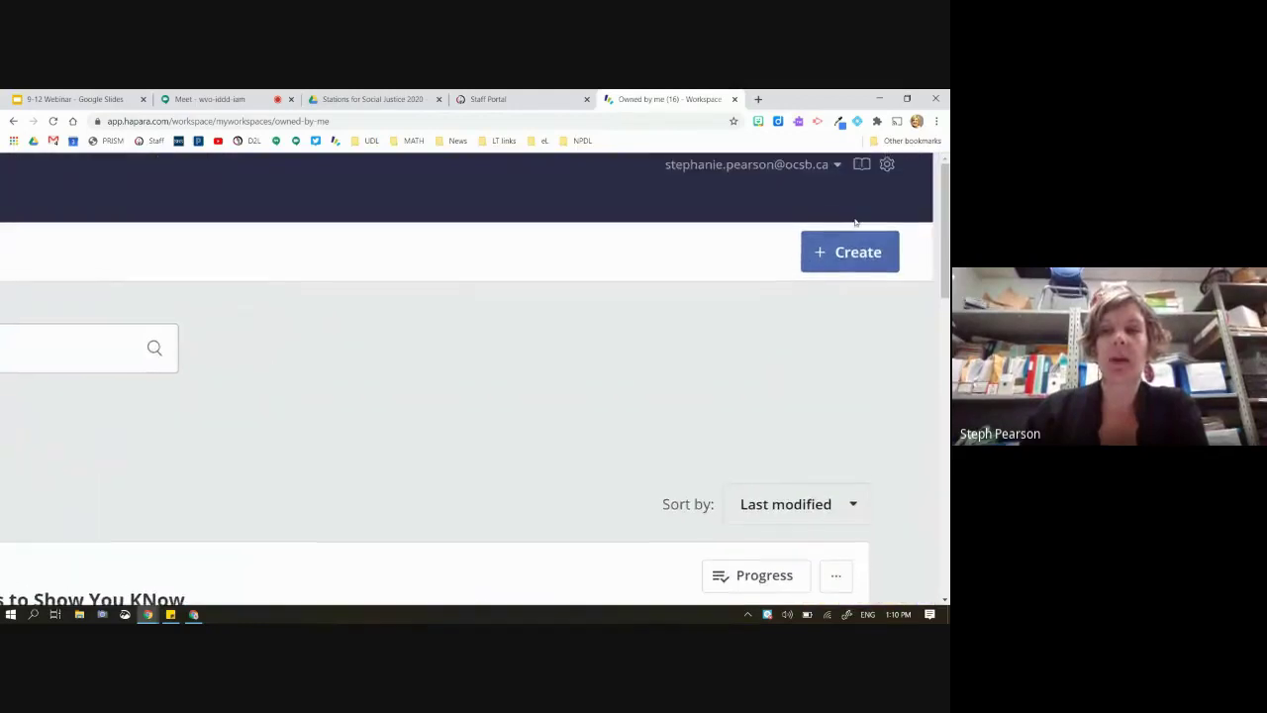
Create a For students workspace titled 'Social Justice' with class CEC-Training1-2021 ticked
click(865, 255)
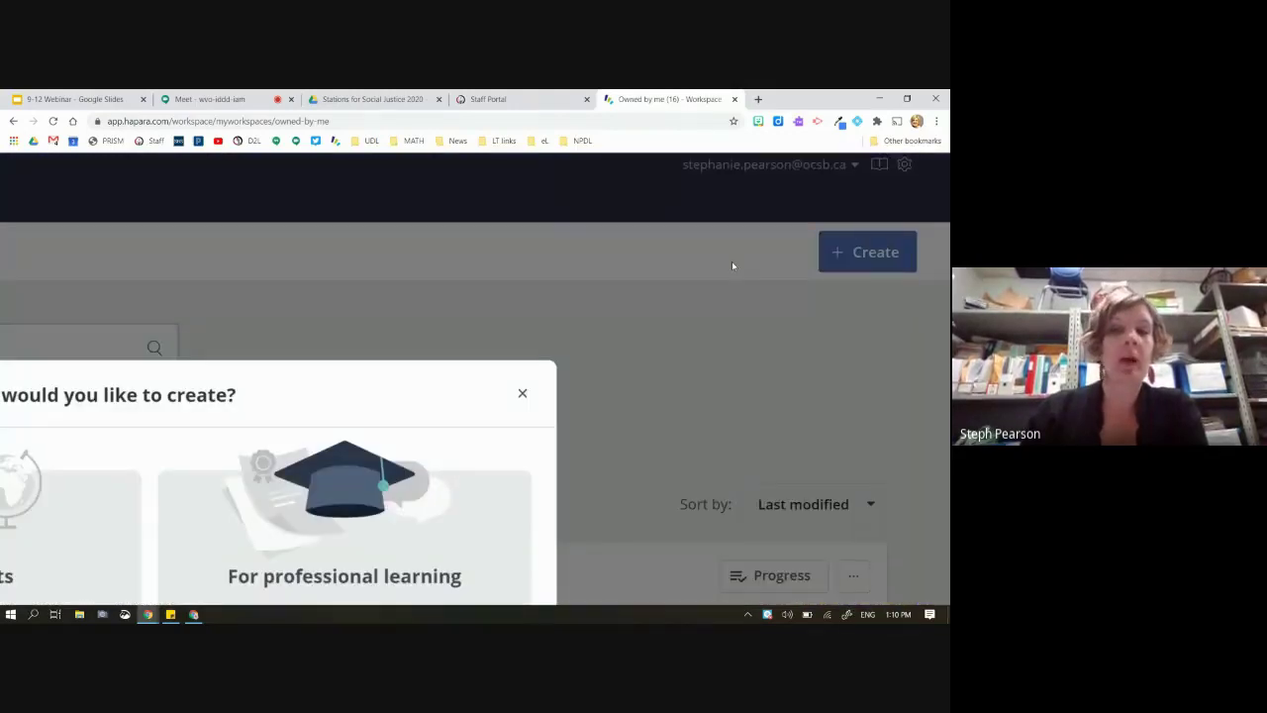
scroll(775, 287, down, 5)
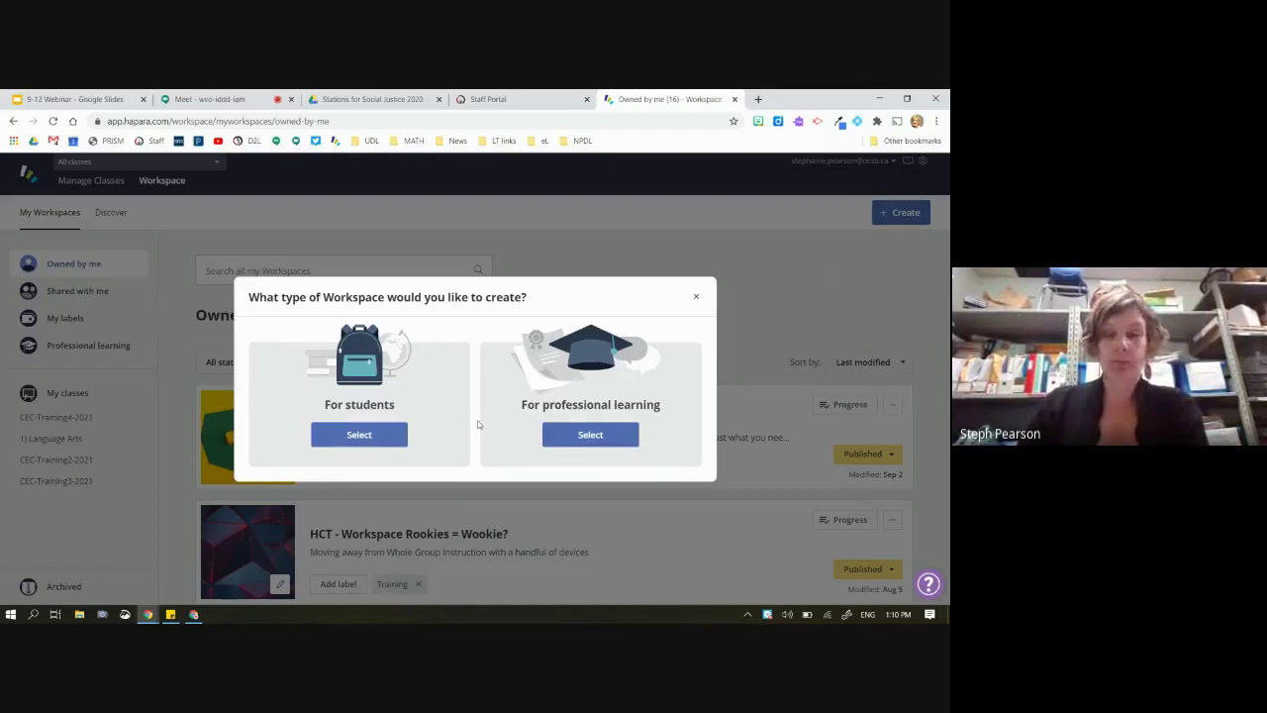
click(359, 436)
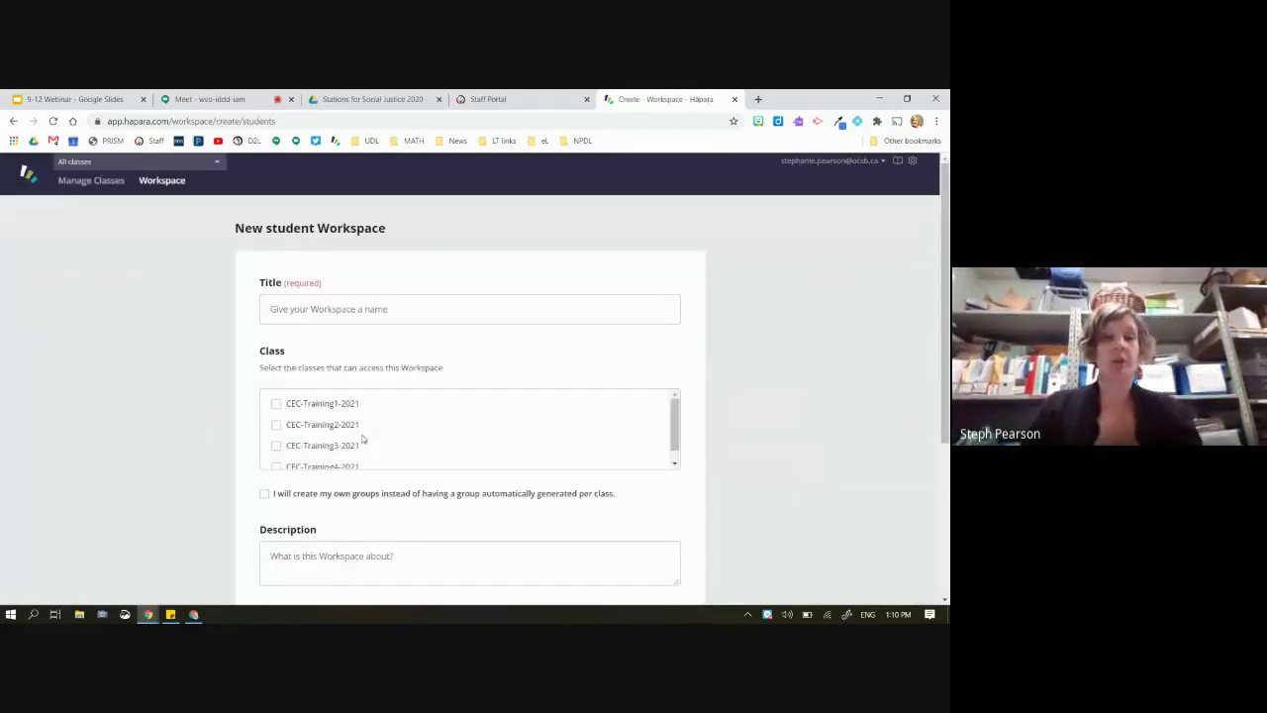
click(349, 315)
text(Social Justice)
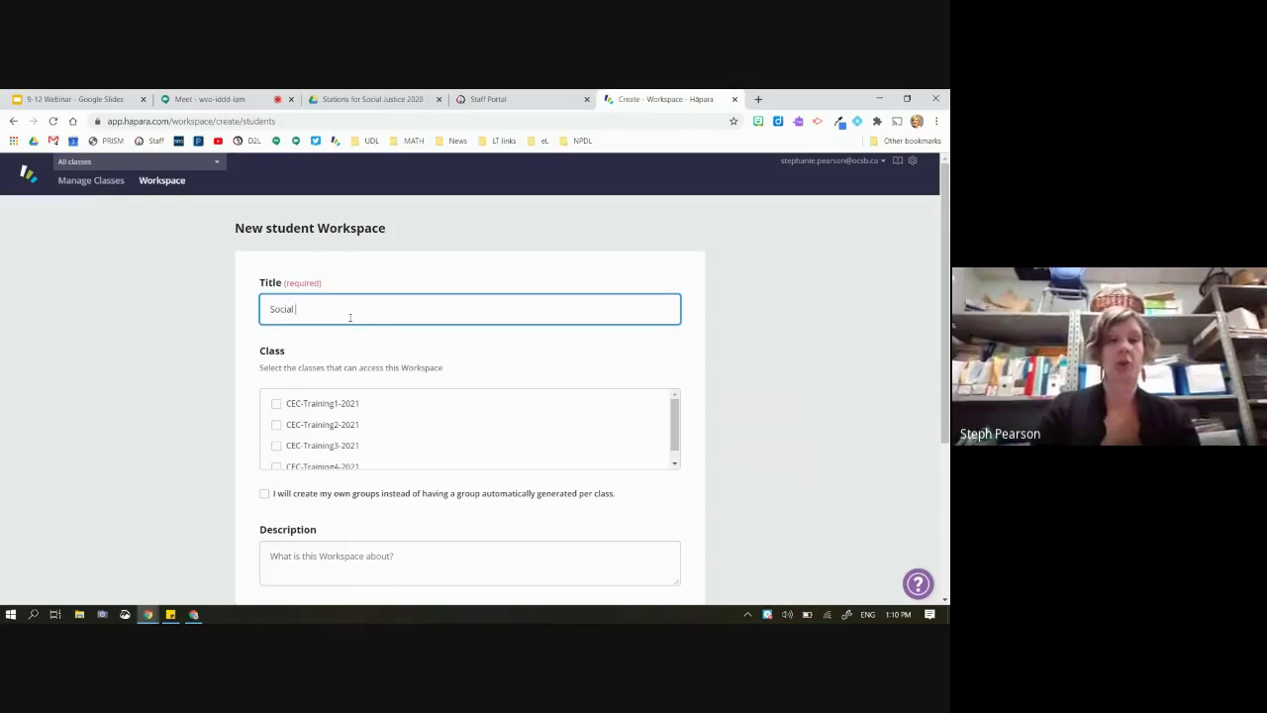
click(276, 404)
scroll(317, 415, down, 1)
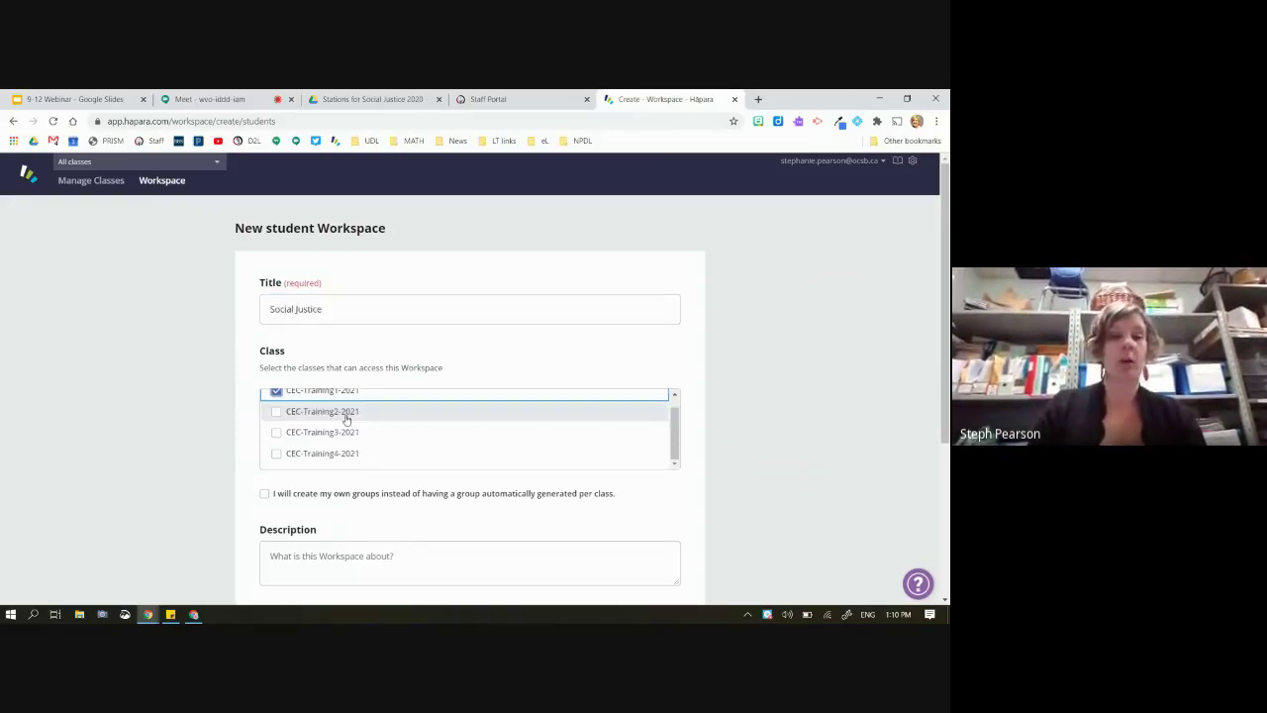
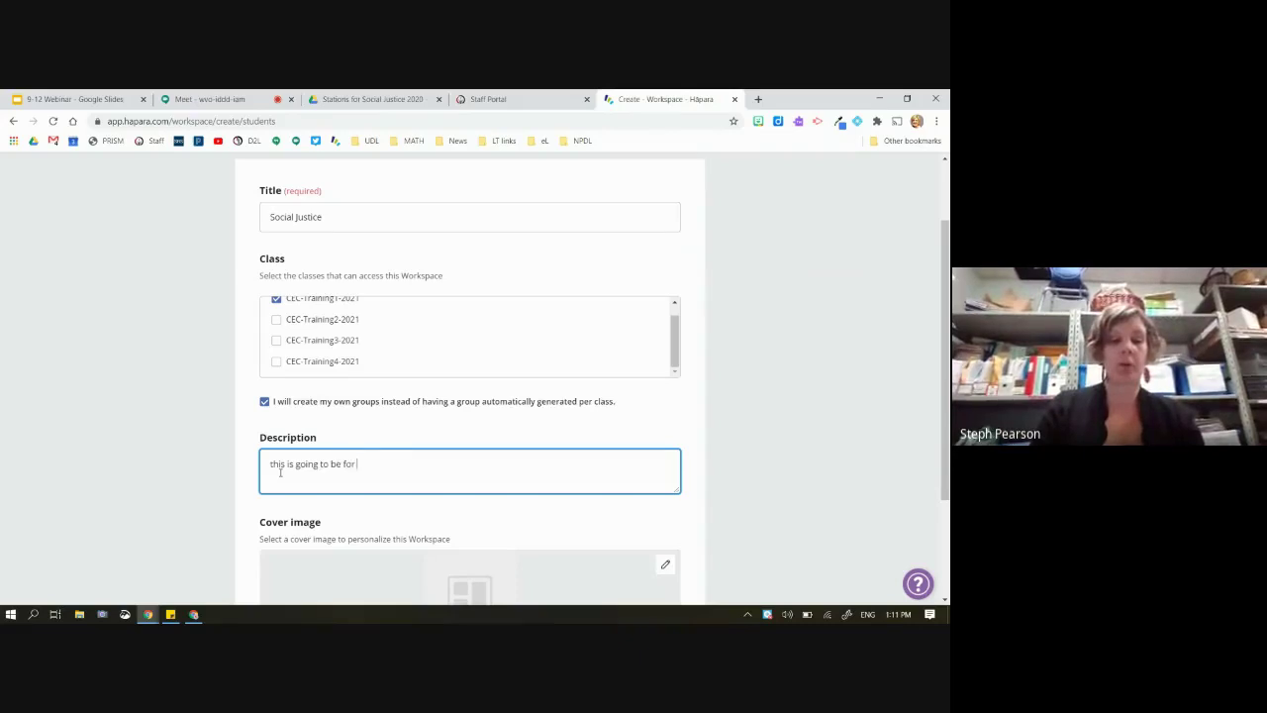
Scroll down past the description to the Cover image and Save as draft area
scroll(281, 478, down, 1)
scroll(281, 477, down, 1)
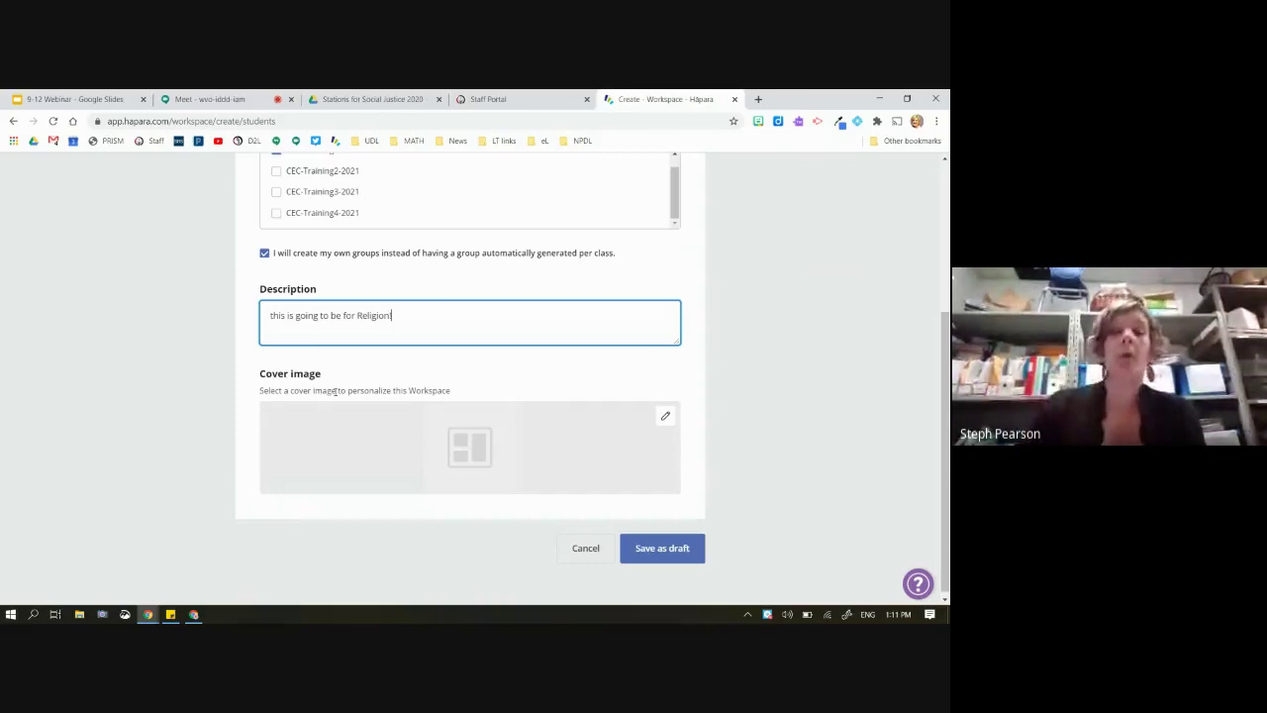
Choose a protest photo from an Unsplash search for 'social justice' as the cover image
click(481, 439)
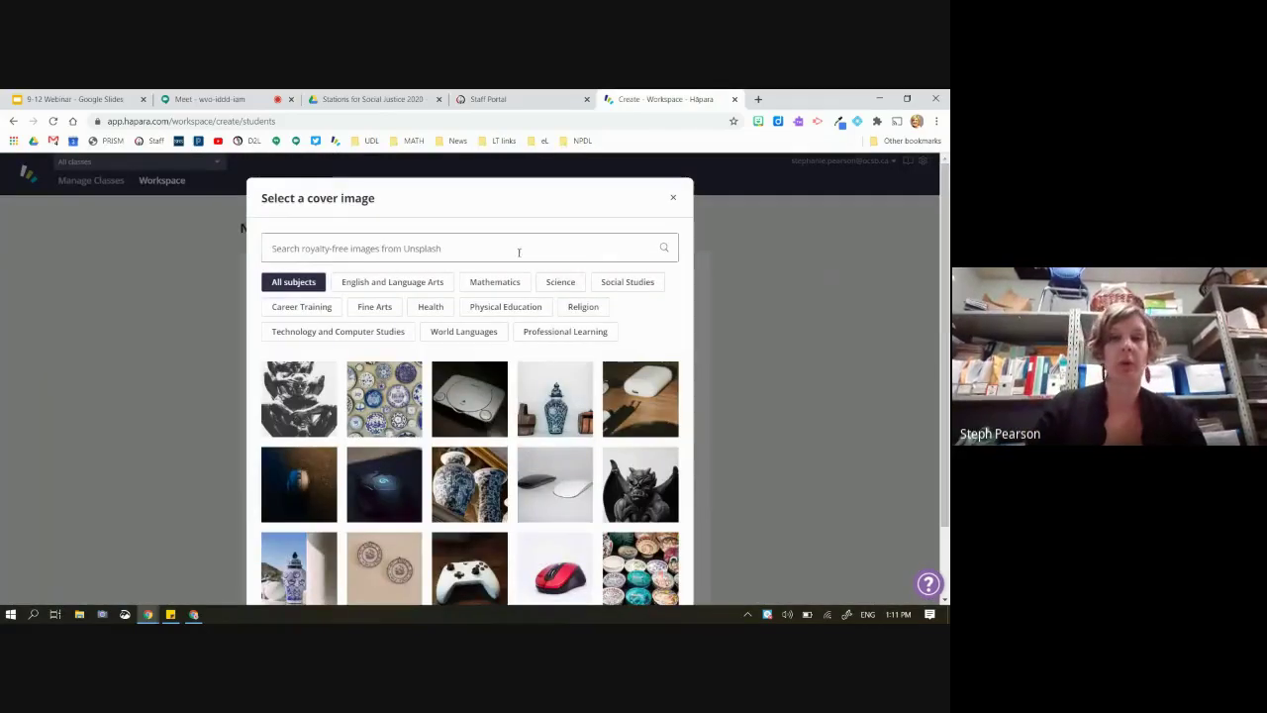
click(519, 252)
text(s)
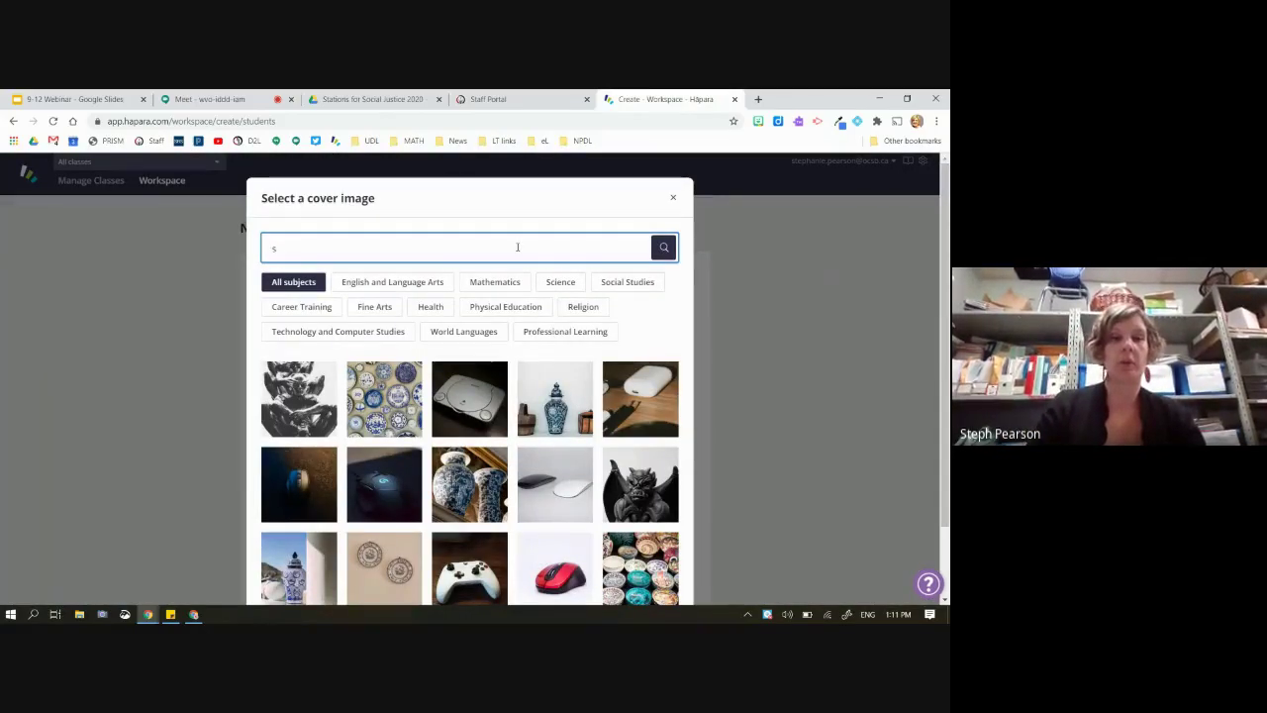
text(ocial justice)
key(Return)
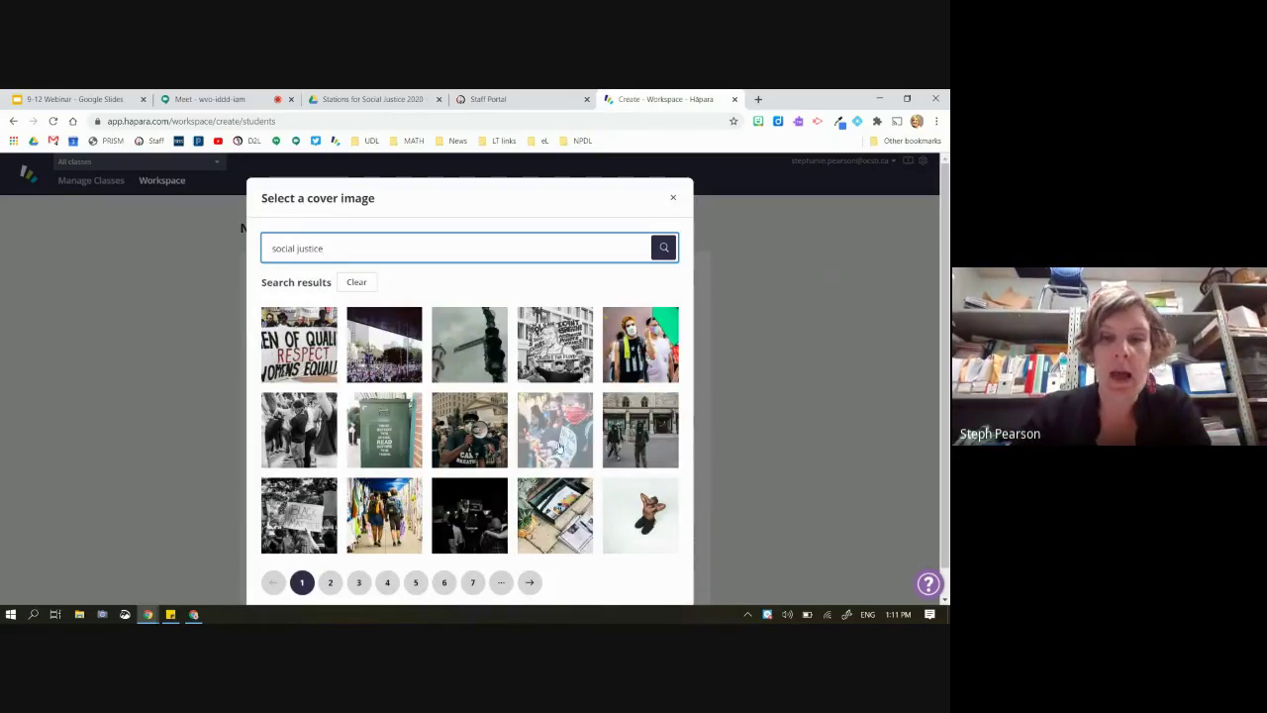
click(642, 351)
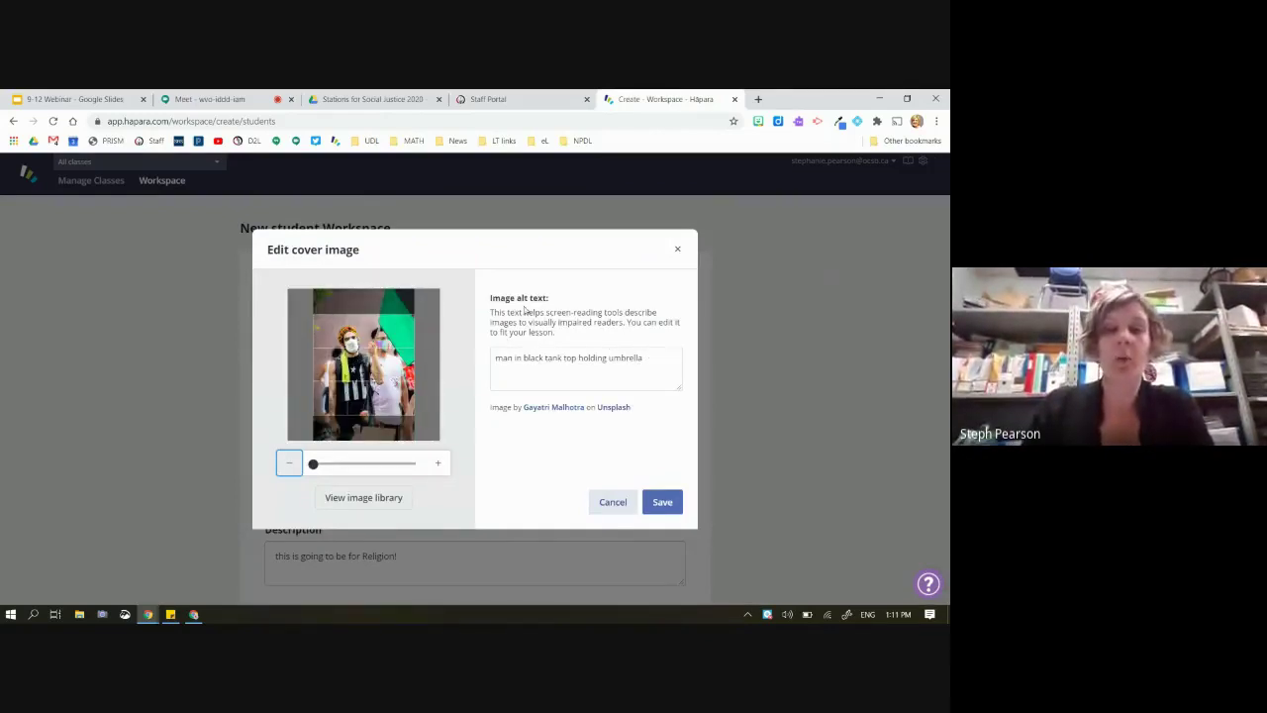
Shift the photo higher in the crop frame, save the cover, and save the workspace as a draft
drag(490, 297, 557, 307)
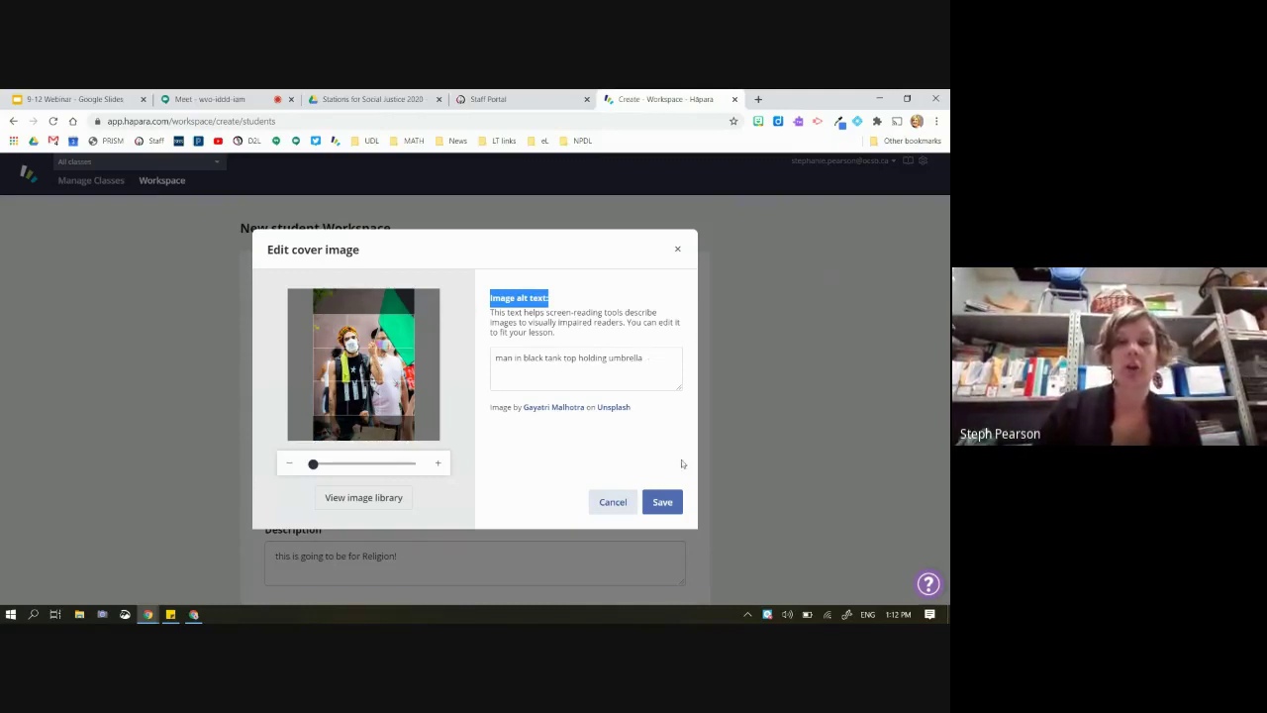
drag(421, 431, 388, 363)
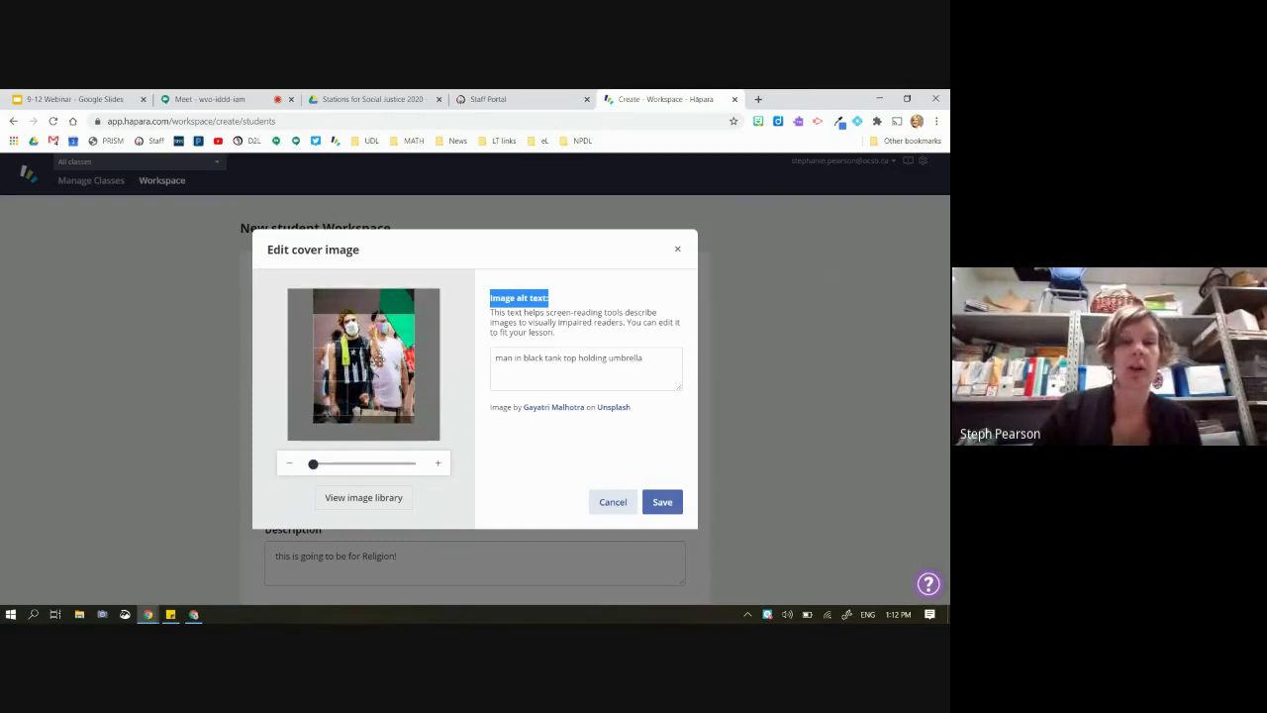
click(663, 504)
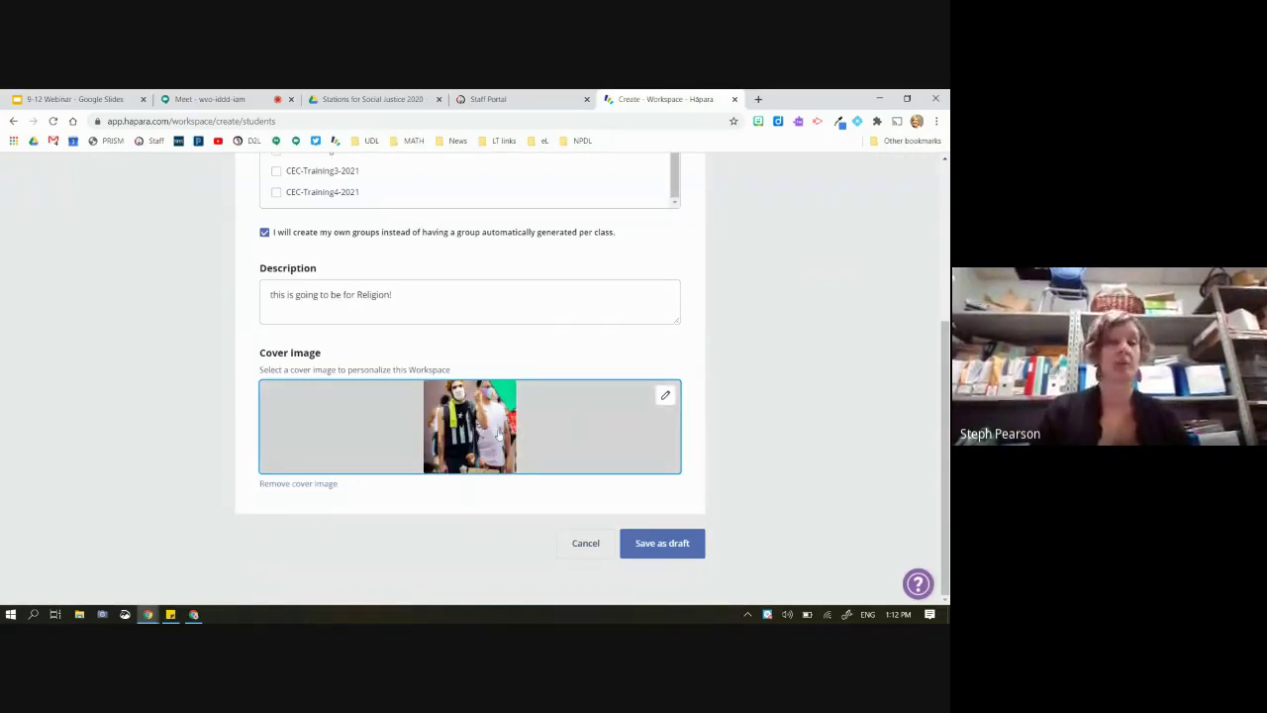
click(663, 544)
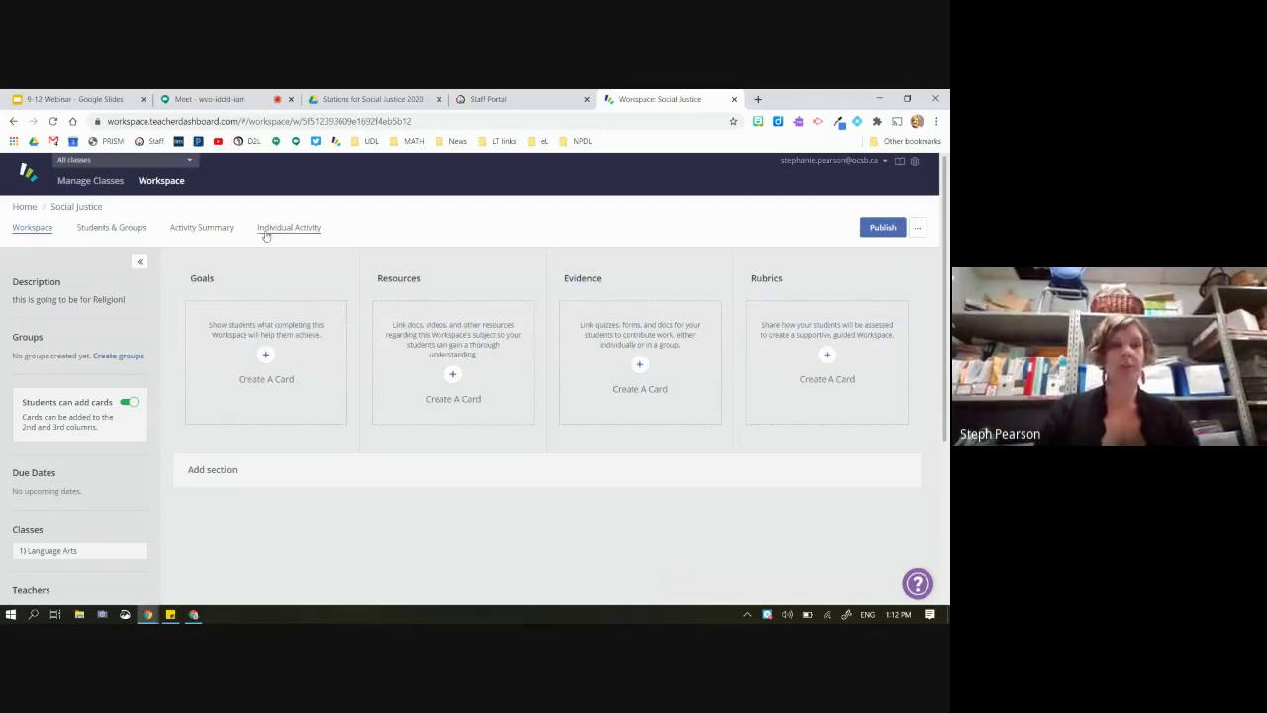
Turn off 'Students can add cards' in the workspace sidebar settings
scroll(88, 321, down, 1)
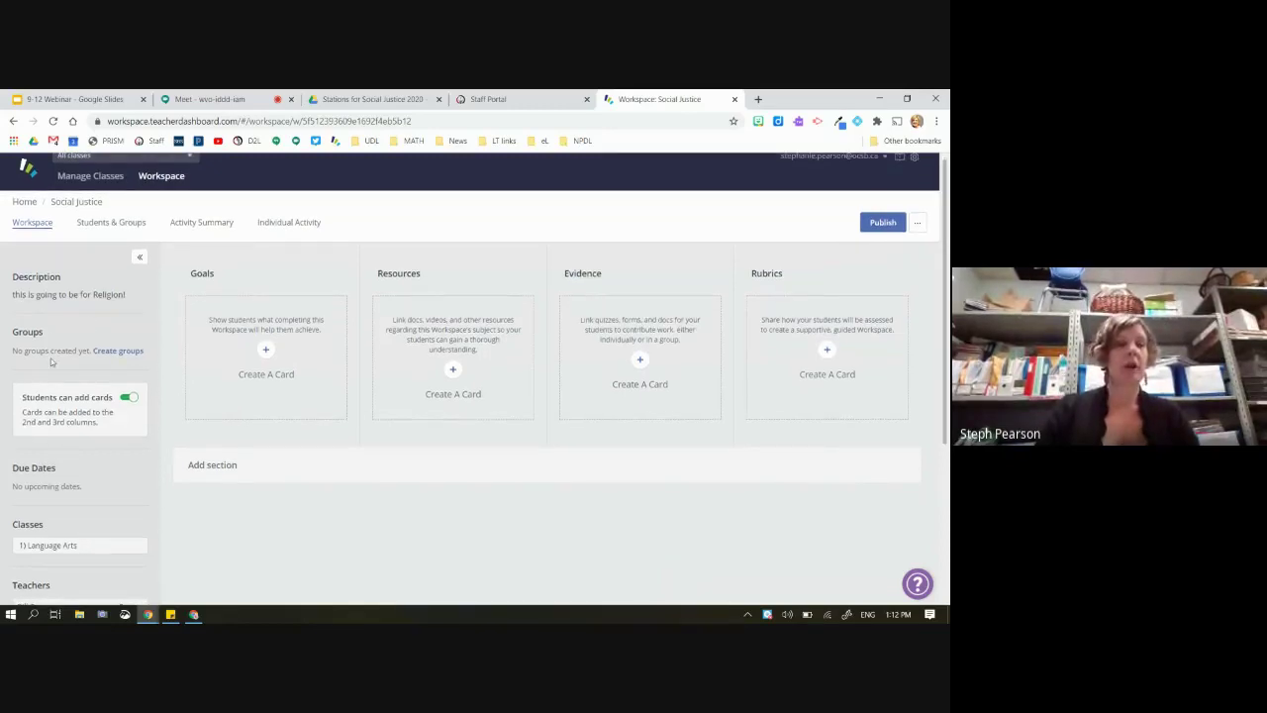
scroll(79, 301, down, 1)
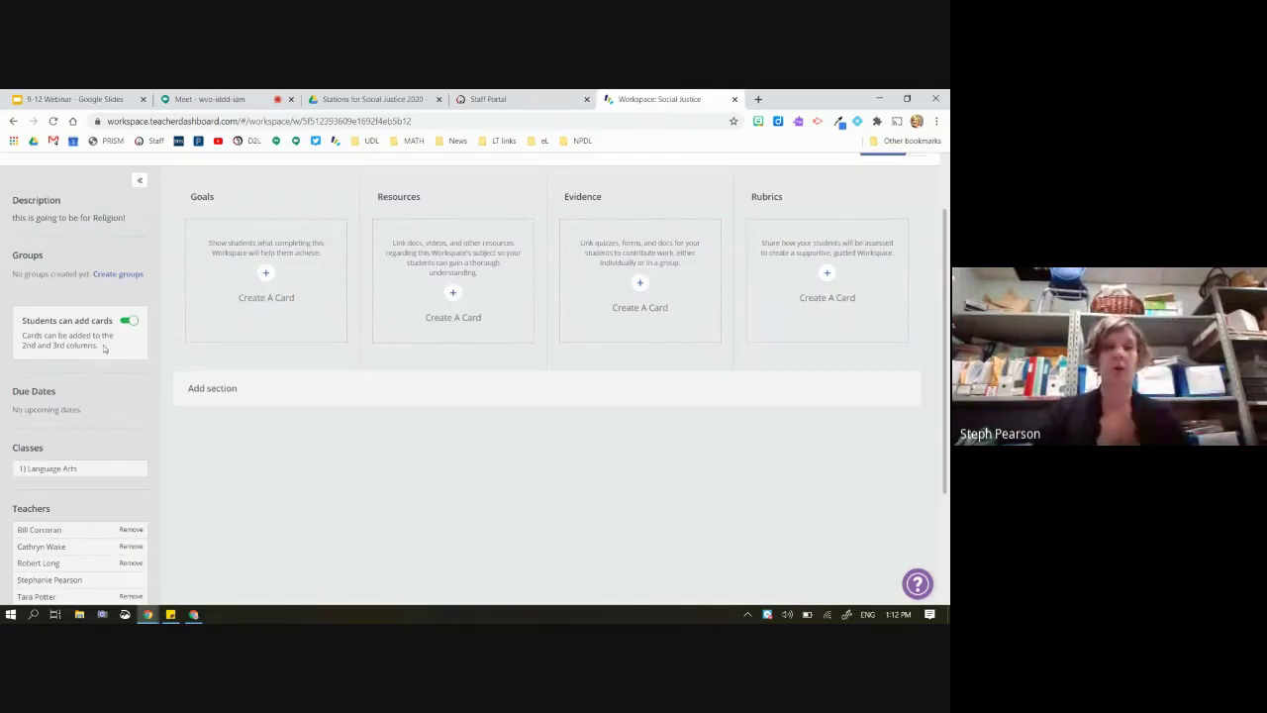
click(127, 320)
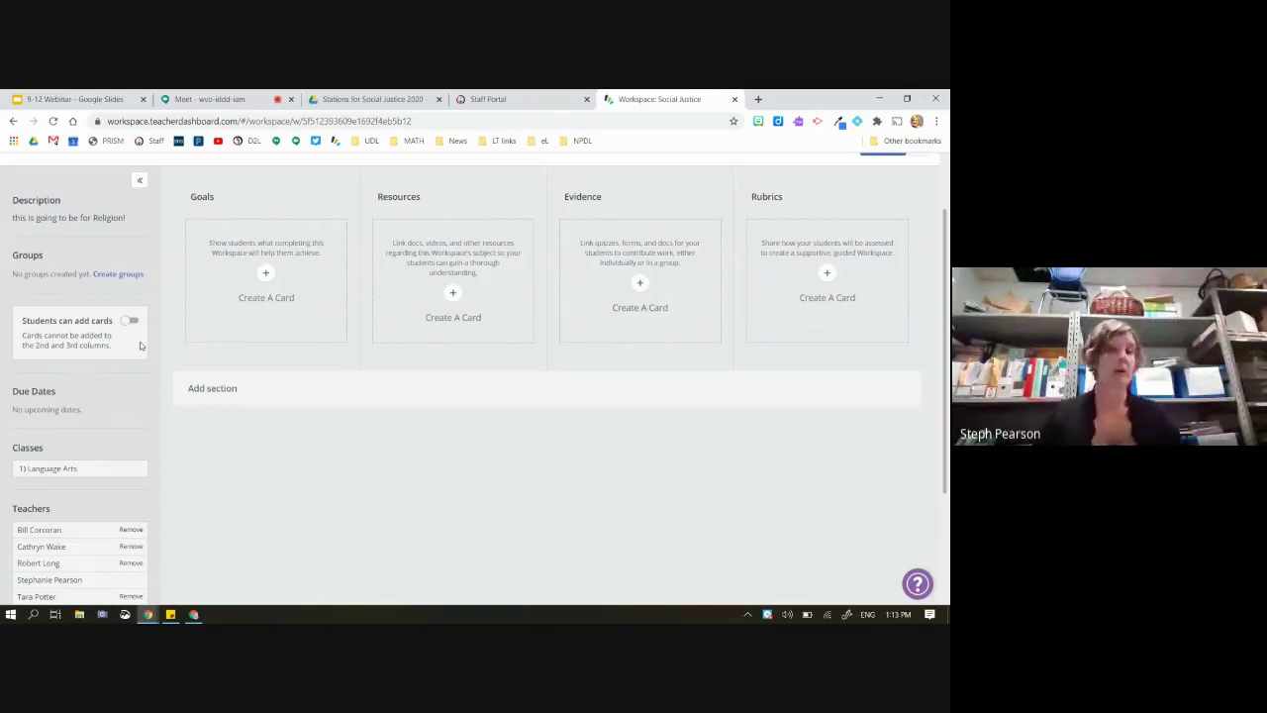
scroll(40, 406, down, 1)
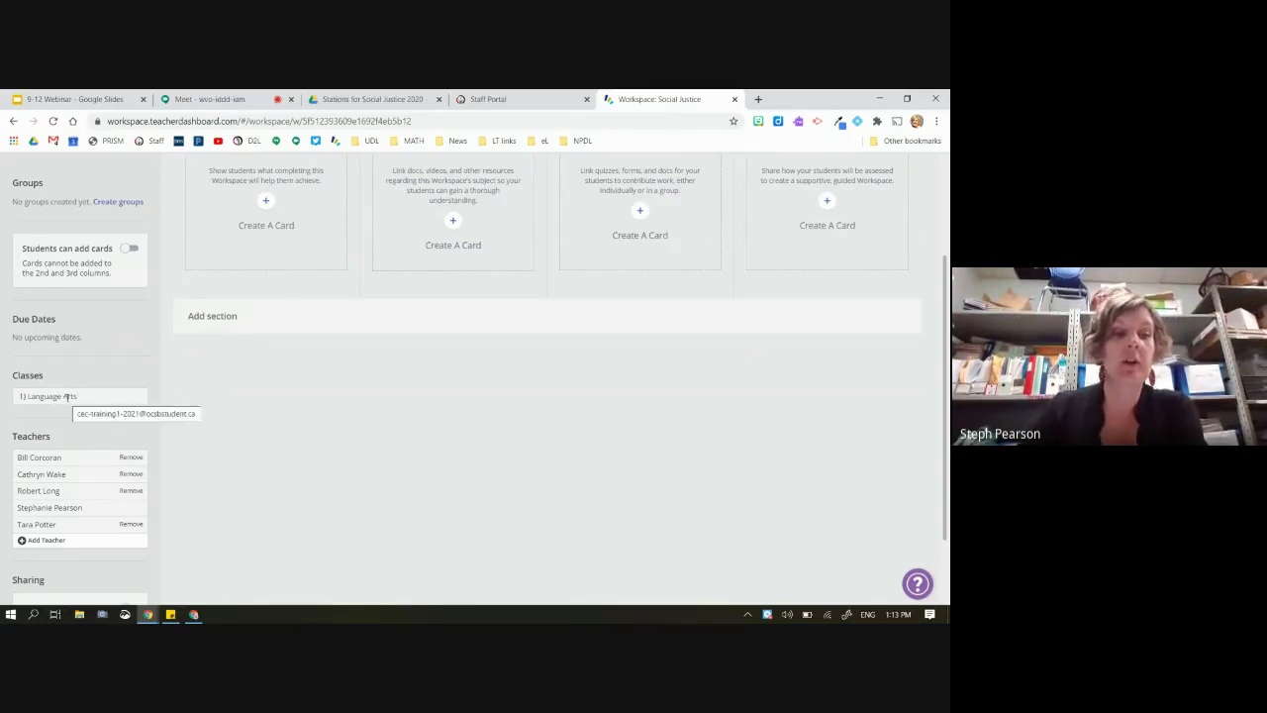
scroll(45, 504, down, 2)
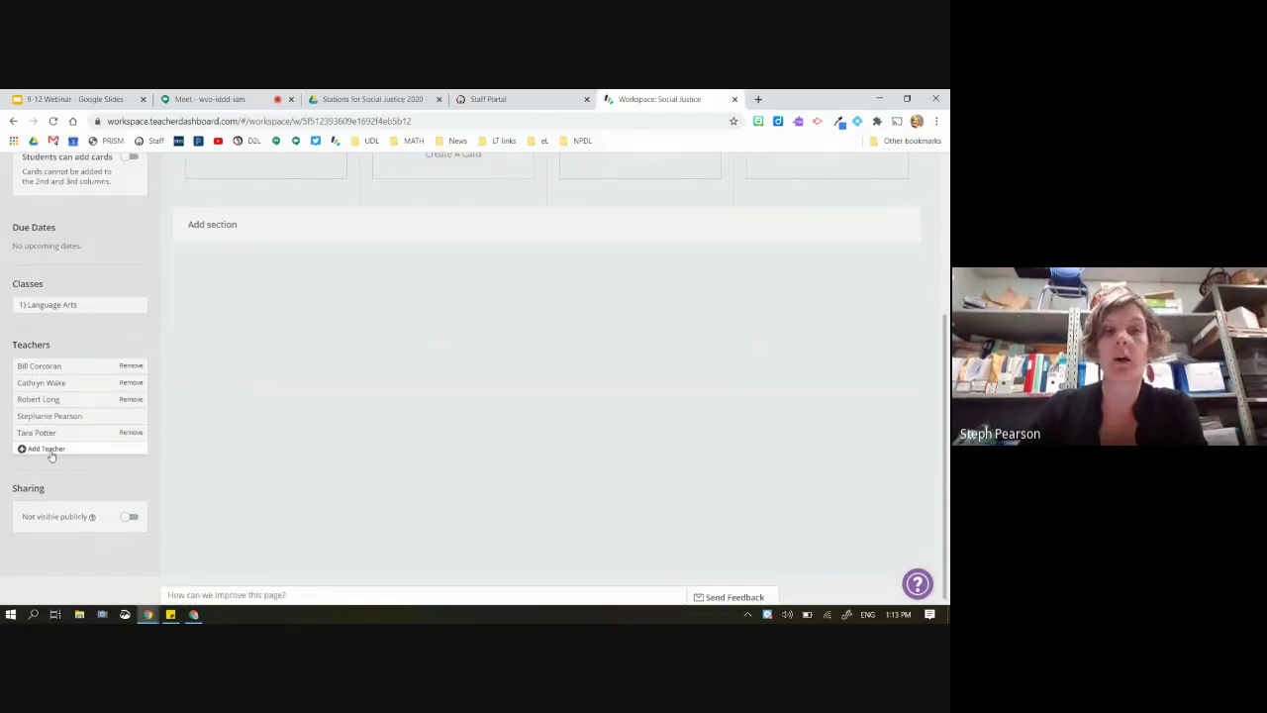
scroll(52, 455, up, 3)
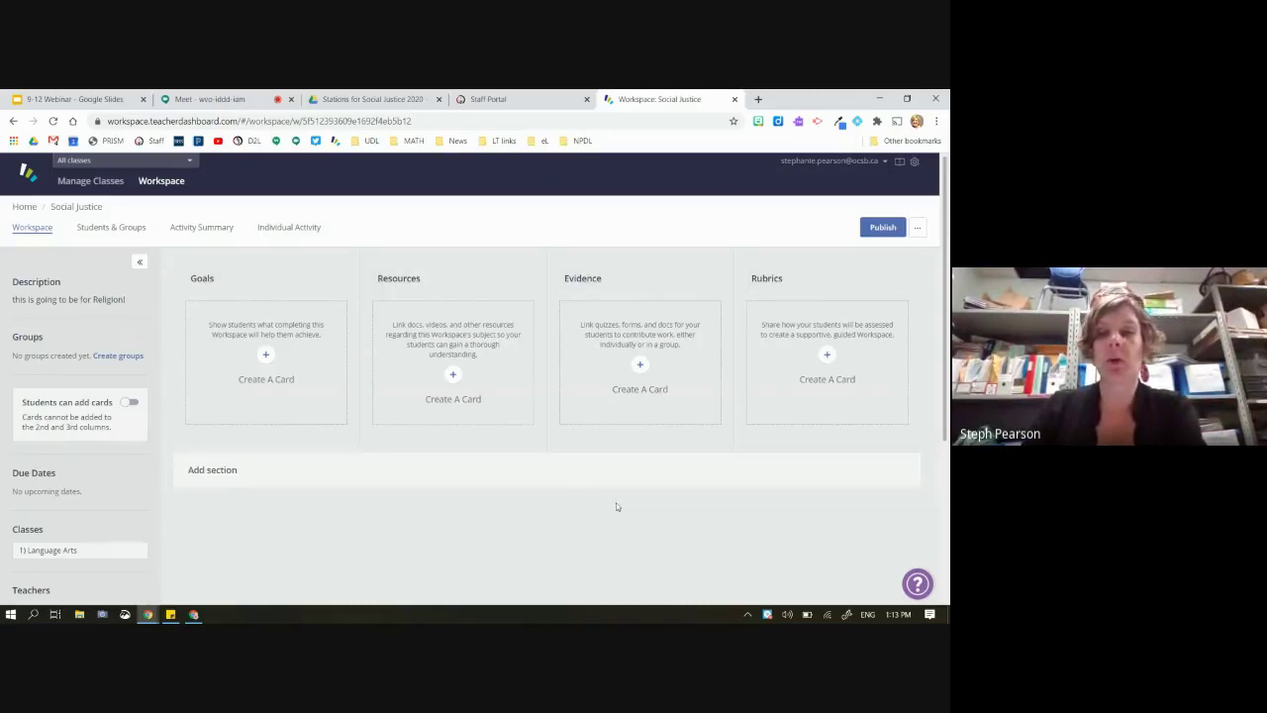
Rename the Evidence column to 'Work Assigned and Submit'
click(600, 278)
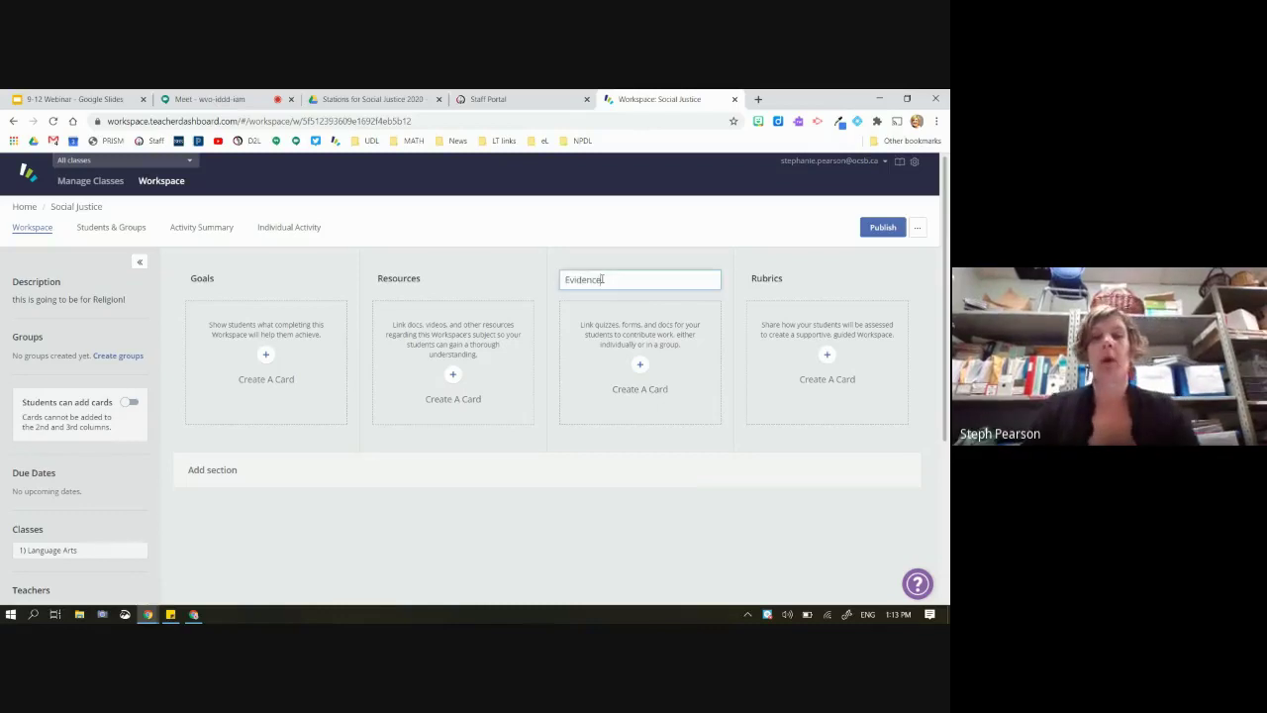
drag(603, 280, 564, 280)
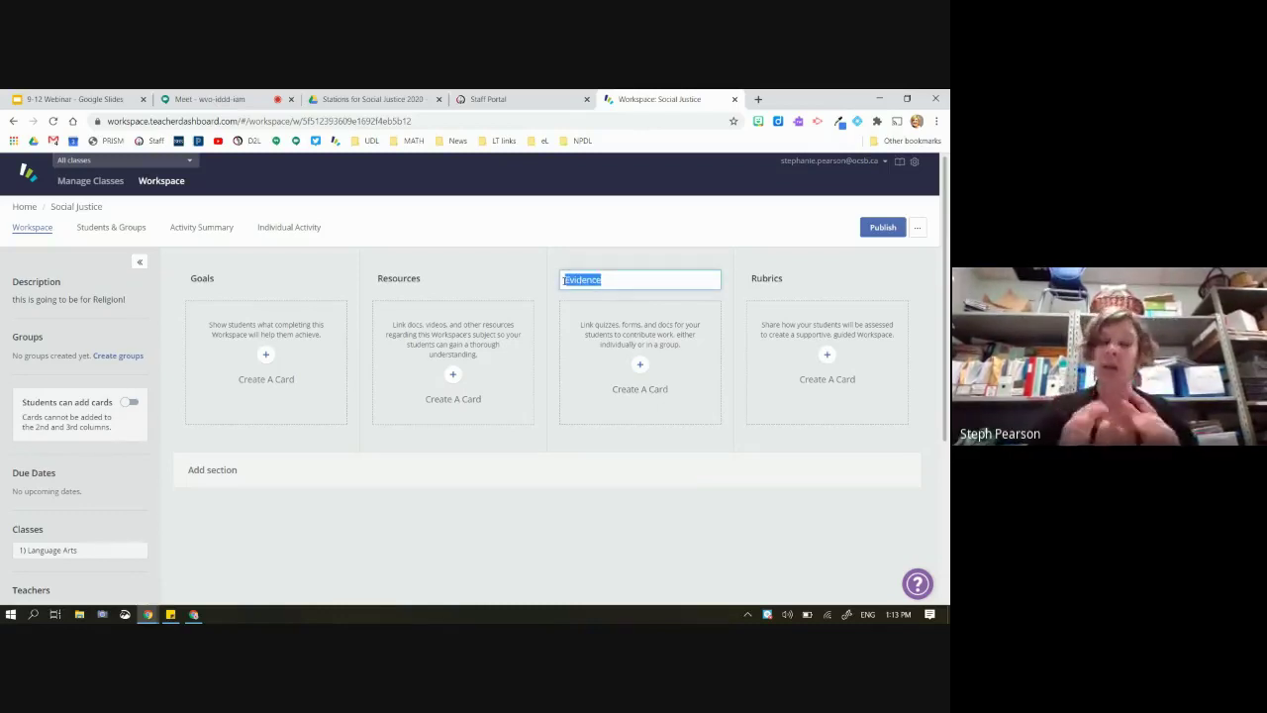
text(Work )
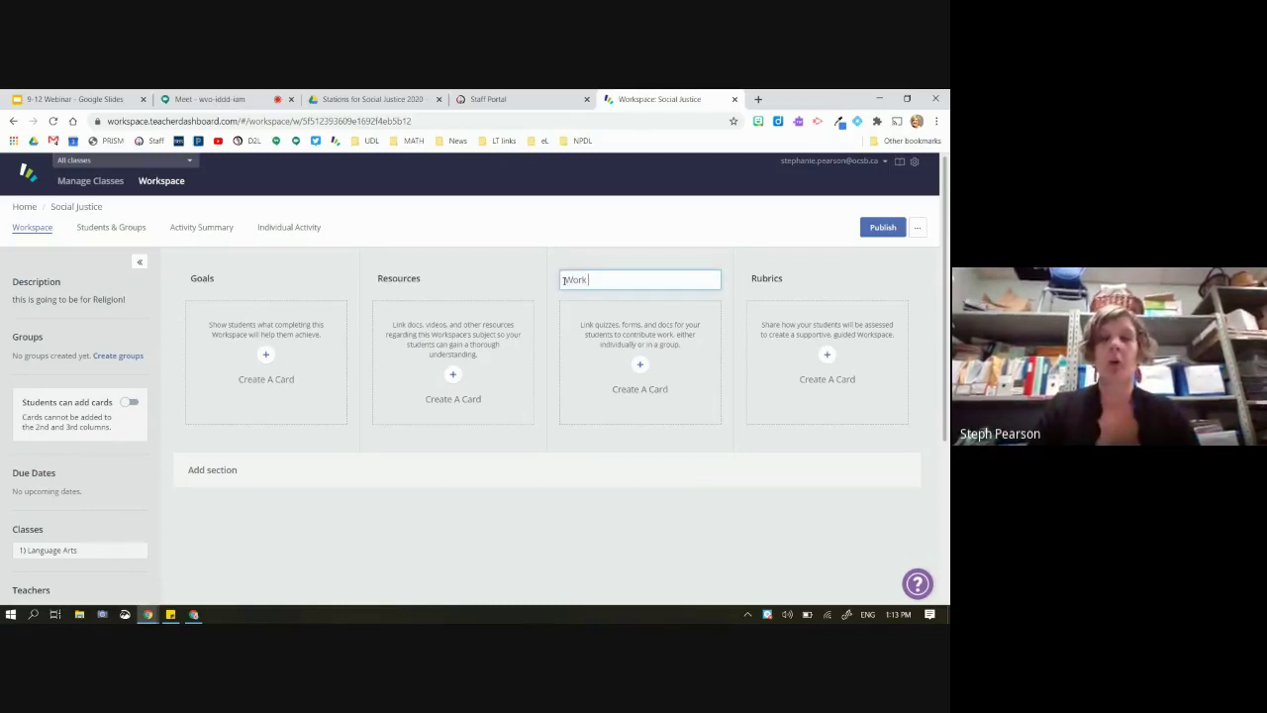
text(Assigned and SUbm)
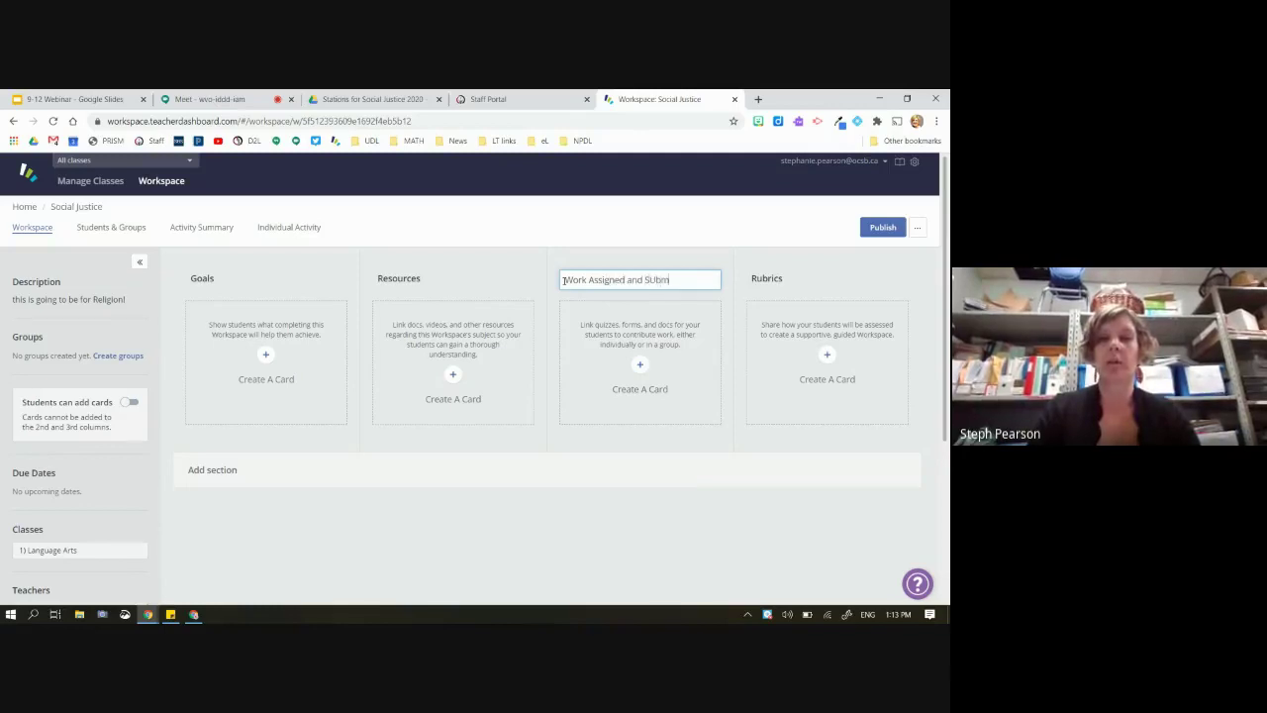
key(BackSpace)
key(BackSpace)
text(um)
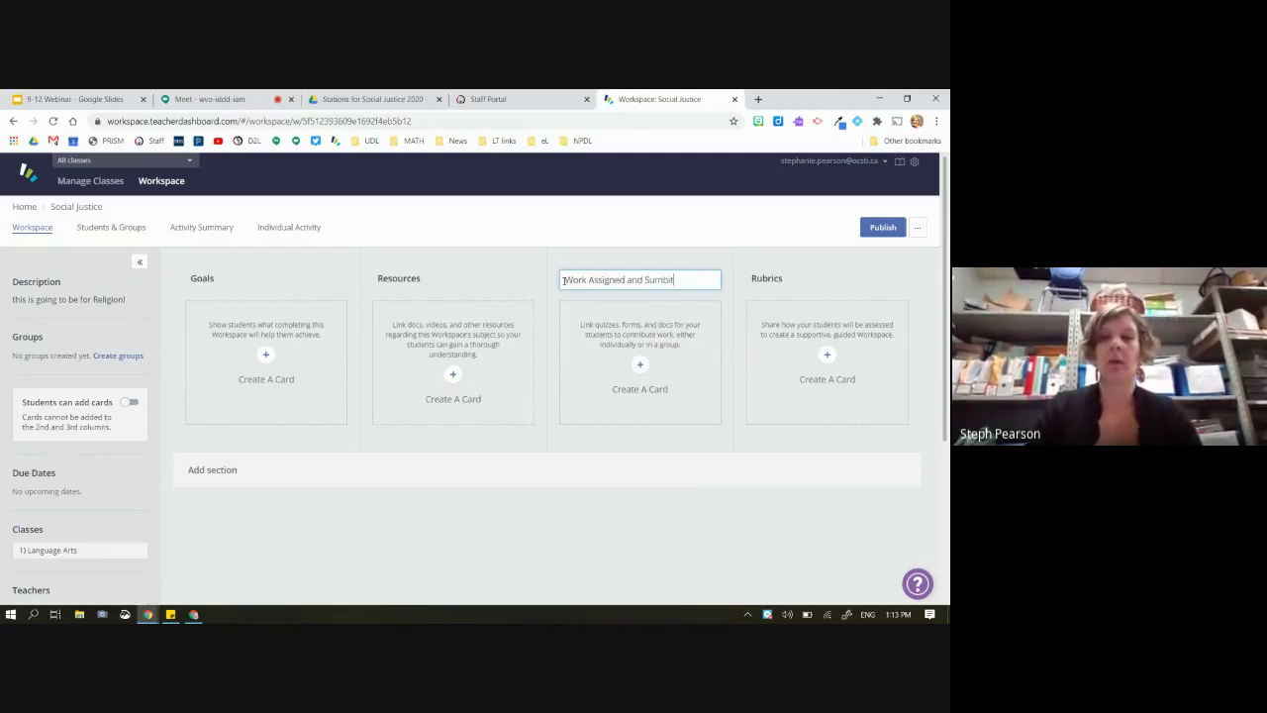
key(BackSpace)
text(bmit)
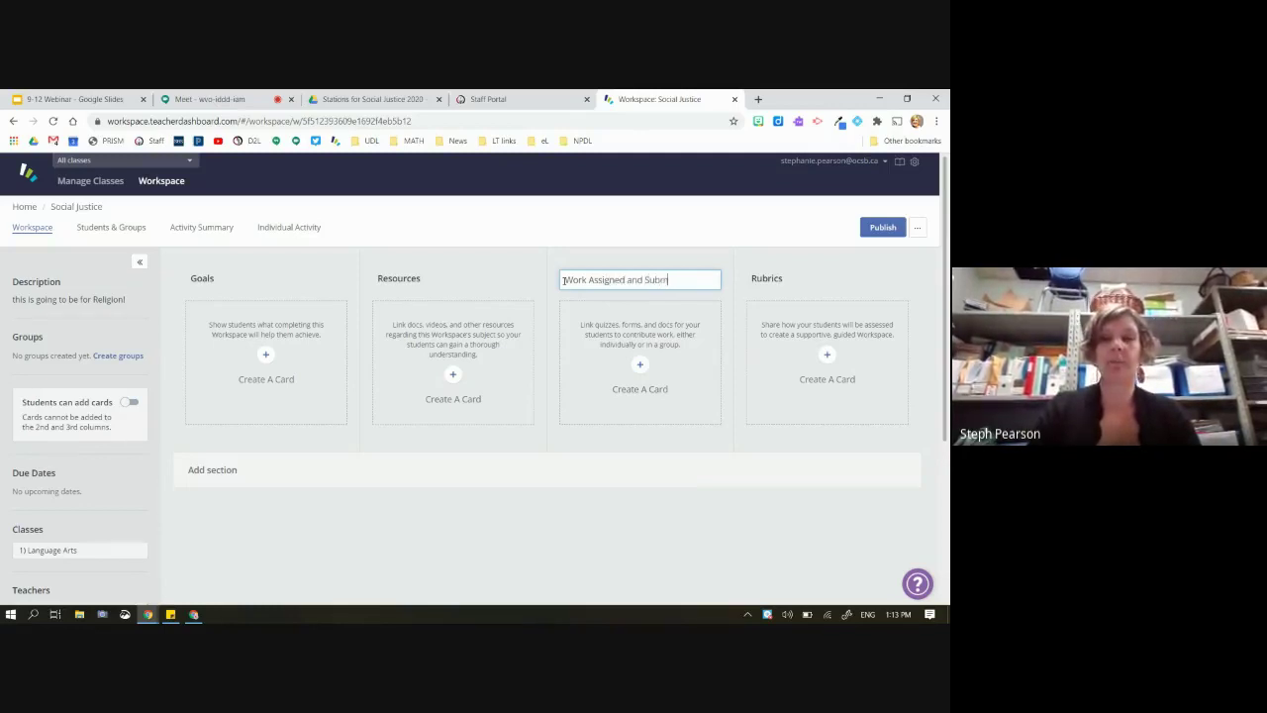
Rename the Resources column to 'LOOK and READ'
click(426, 275)
text(and)
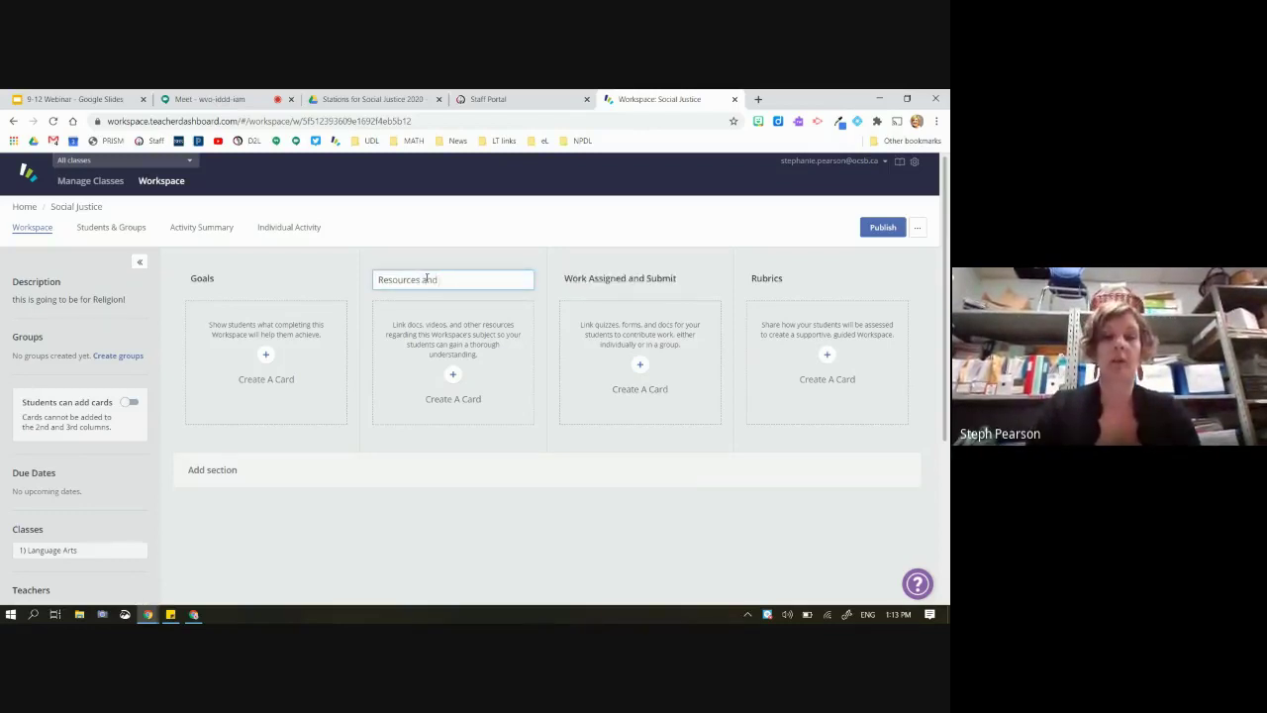
key(BackSpace)
key(BackSpace)
key(BackSpace)
key(BackSpace)
key(BackSpace)
key(BackSpace)
key(BackSpace)
key(BackSpace)
key(BackSpace)
key(BackSpace)
key(BackSpace)
key(BackSpace)
key(BackSpace)
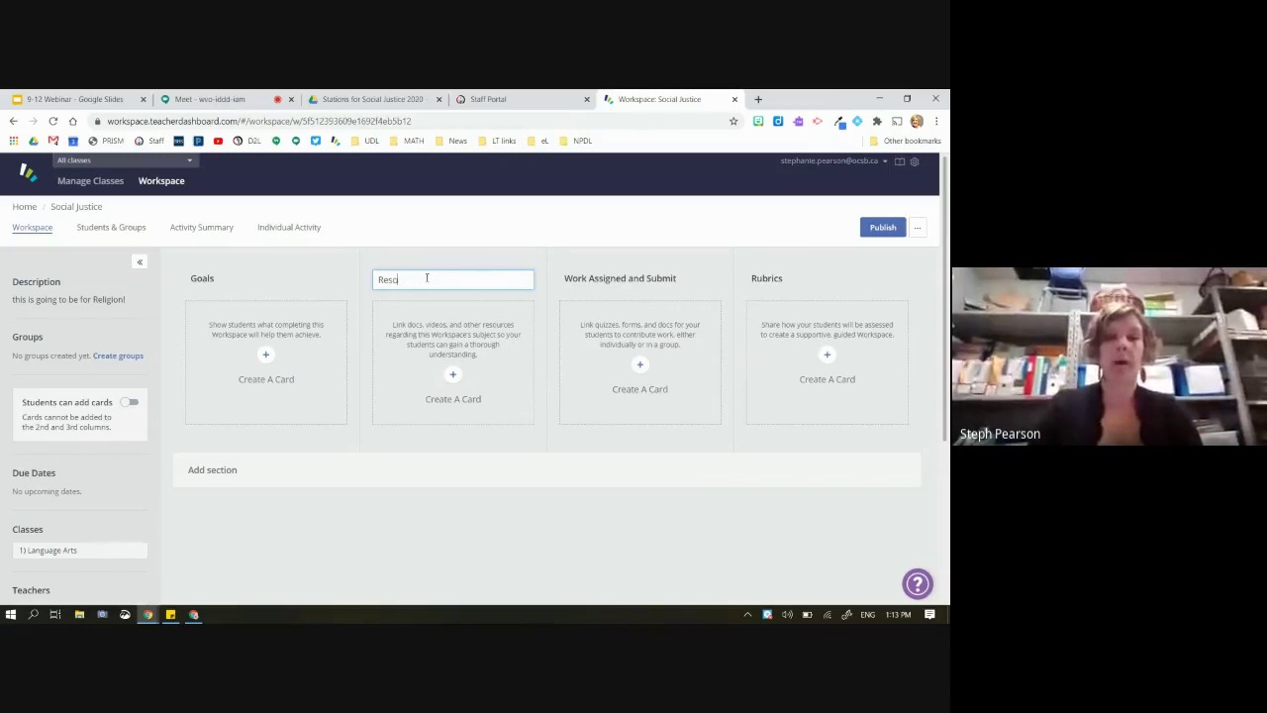
text(LOOK and READ)
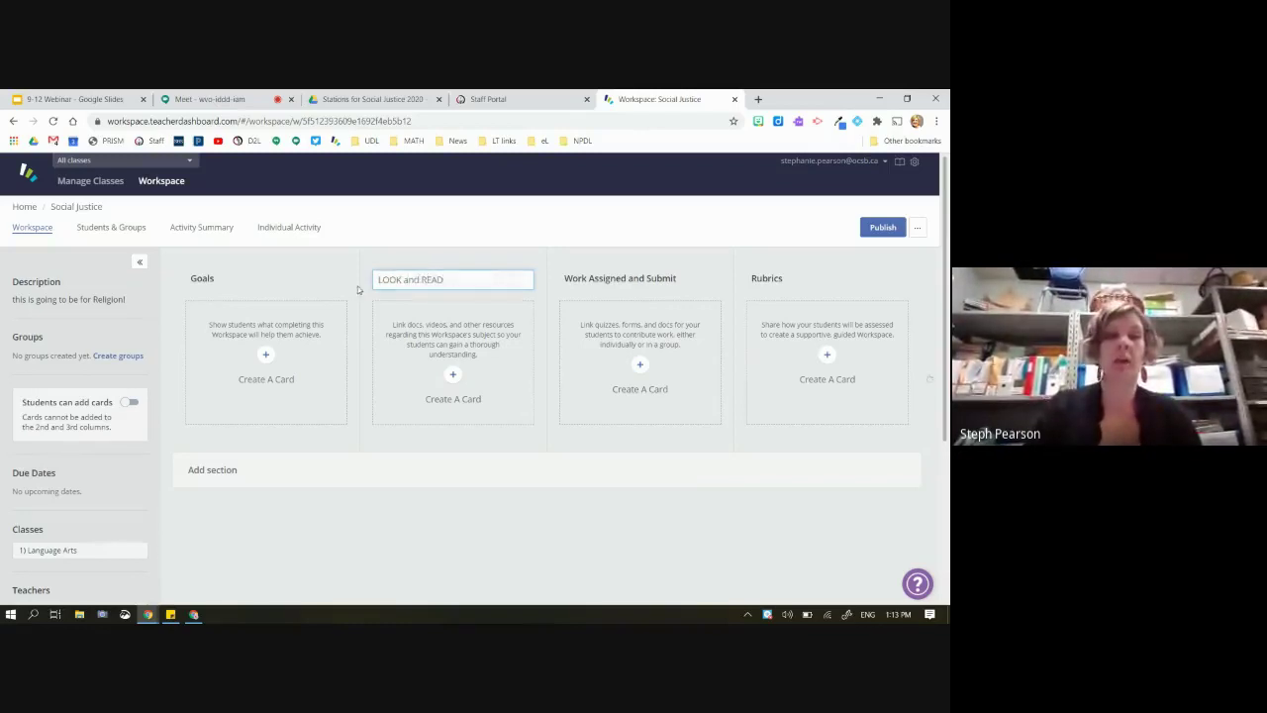
Rename the Goals column to 'What are we Learning today?'
click(224, 278)
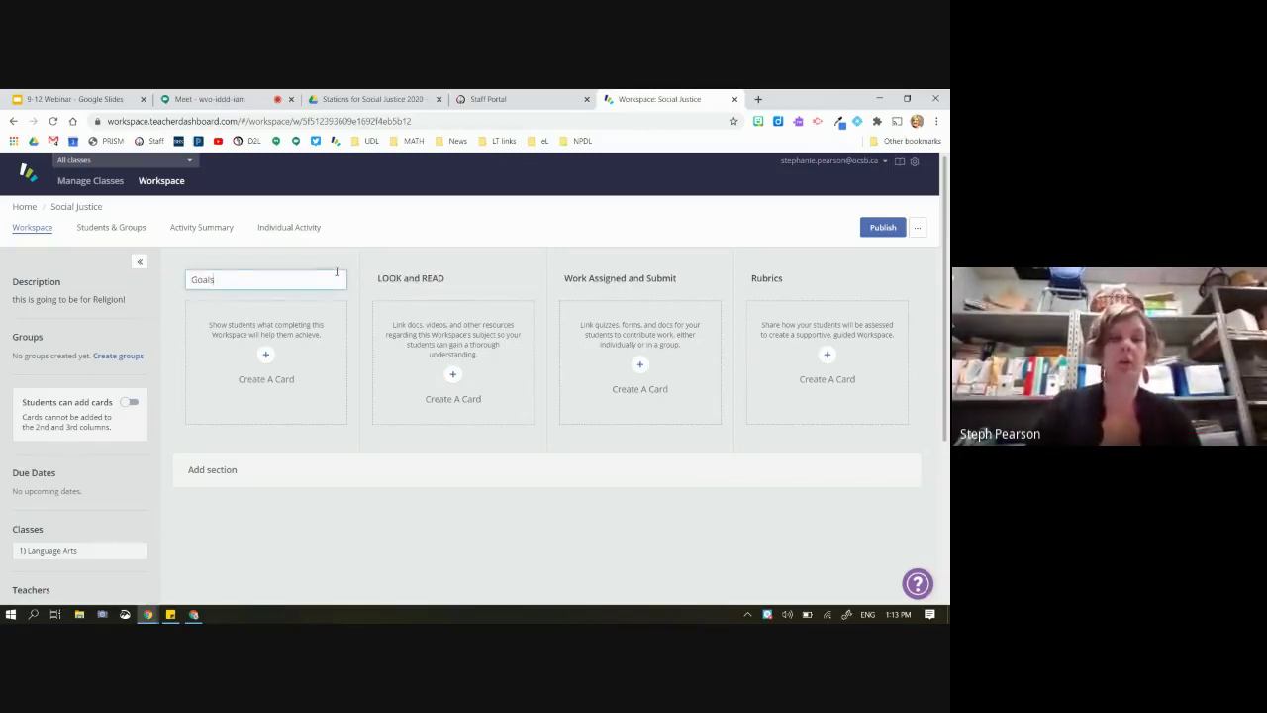
double_click(228, 277)
click(162, 275)
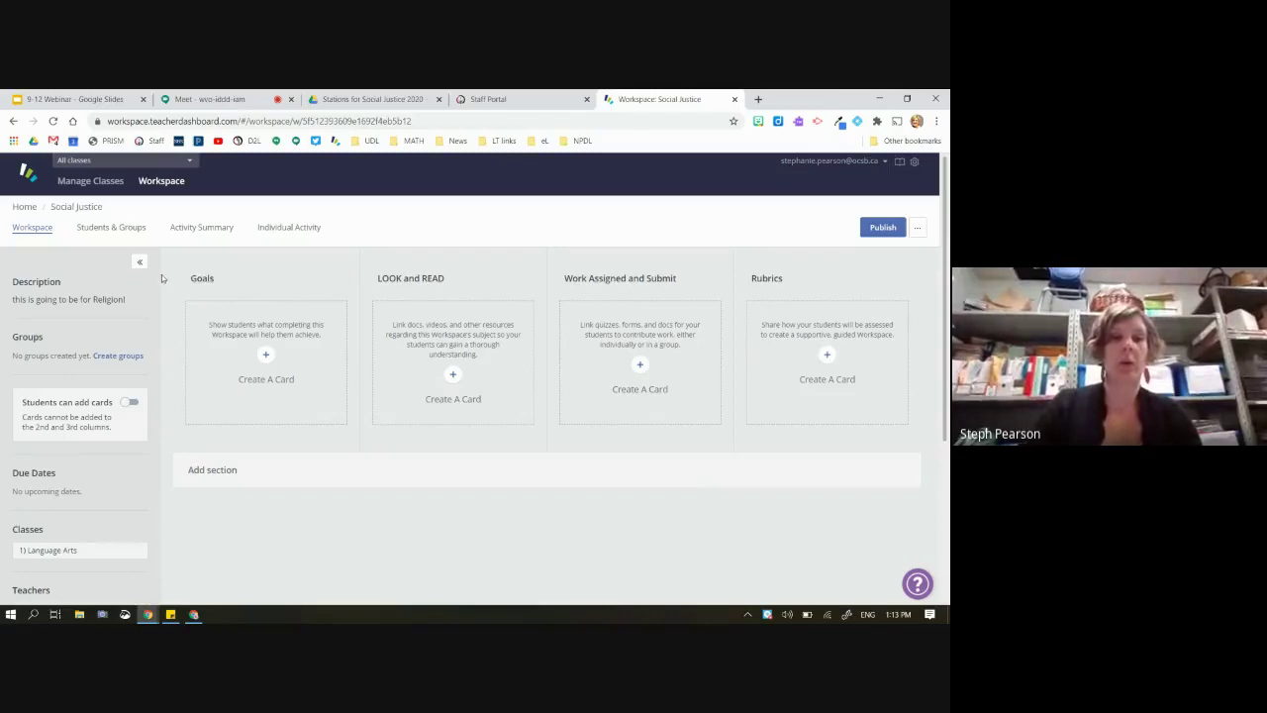
click(208, 281)
double_click(202, 280)
text(What are )
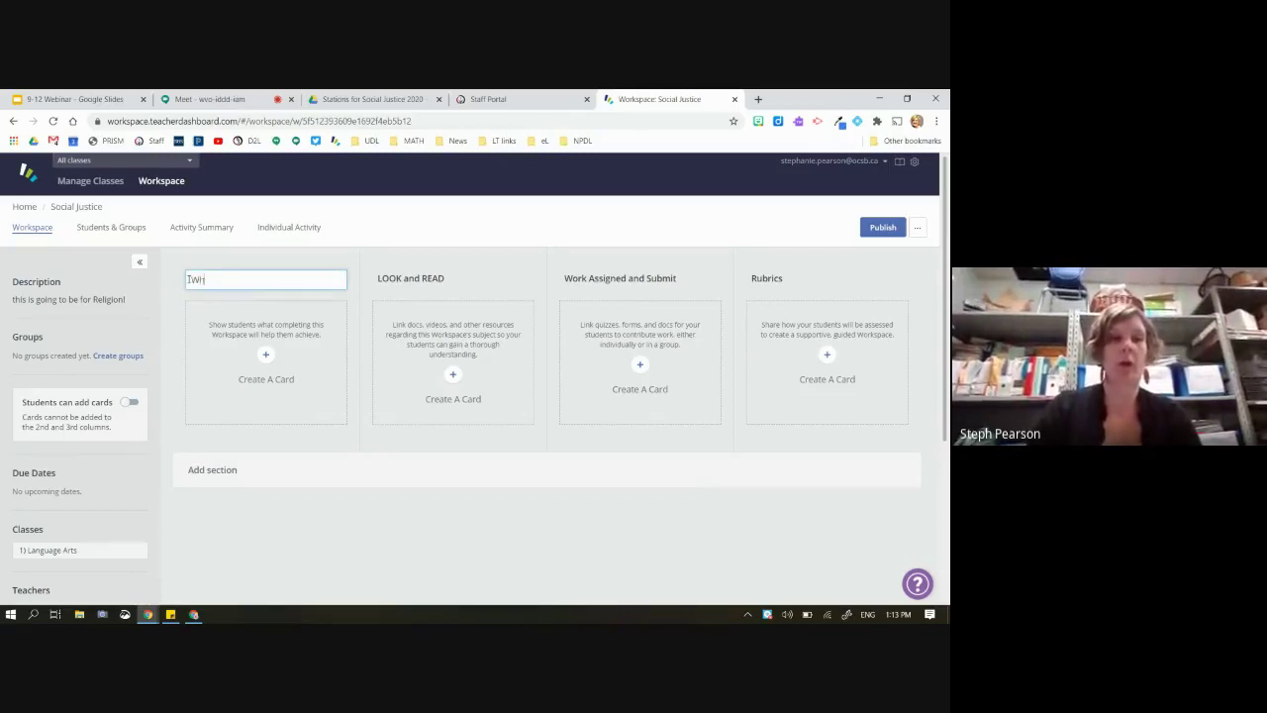
text(we Learning today?)
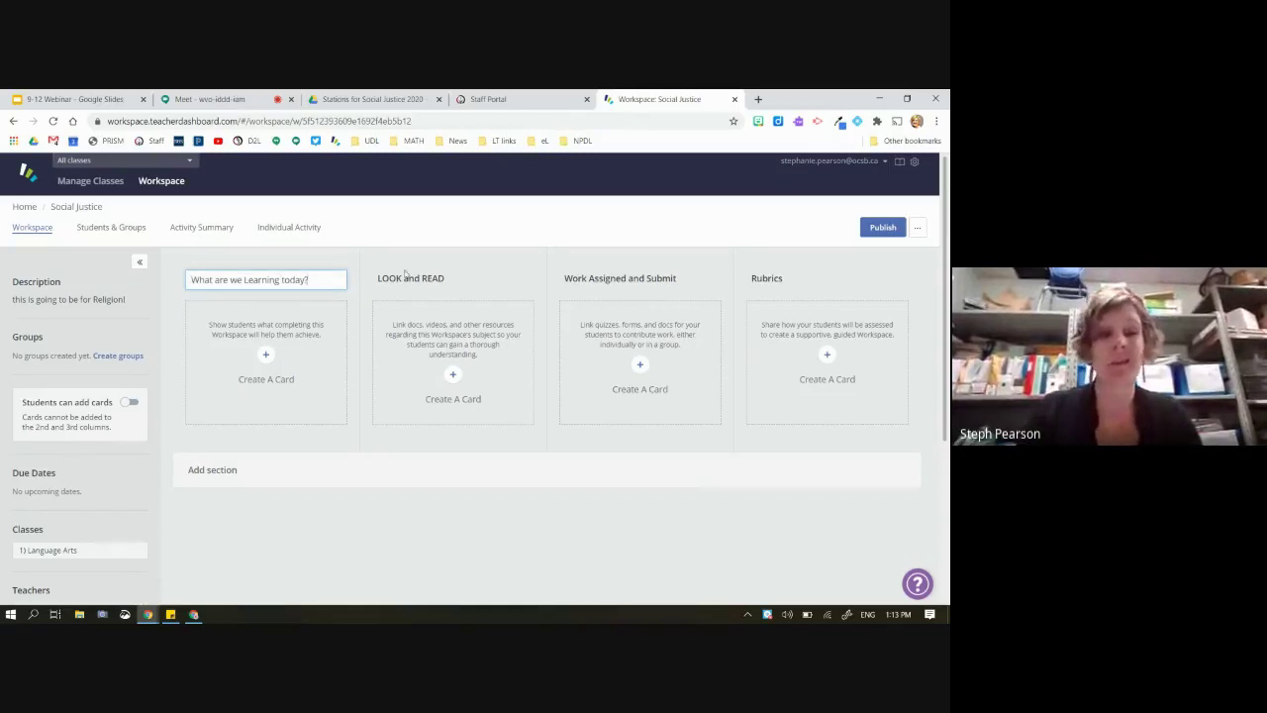
click(436, 281)
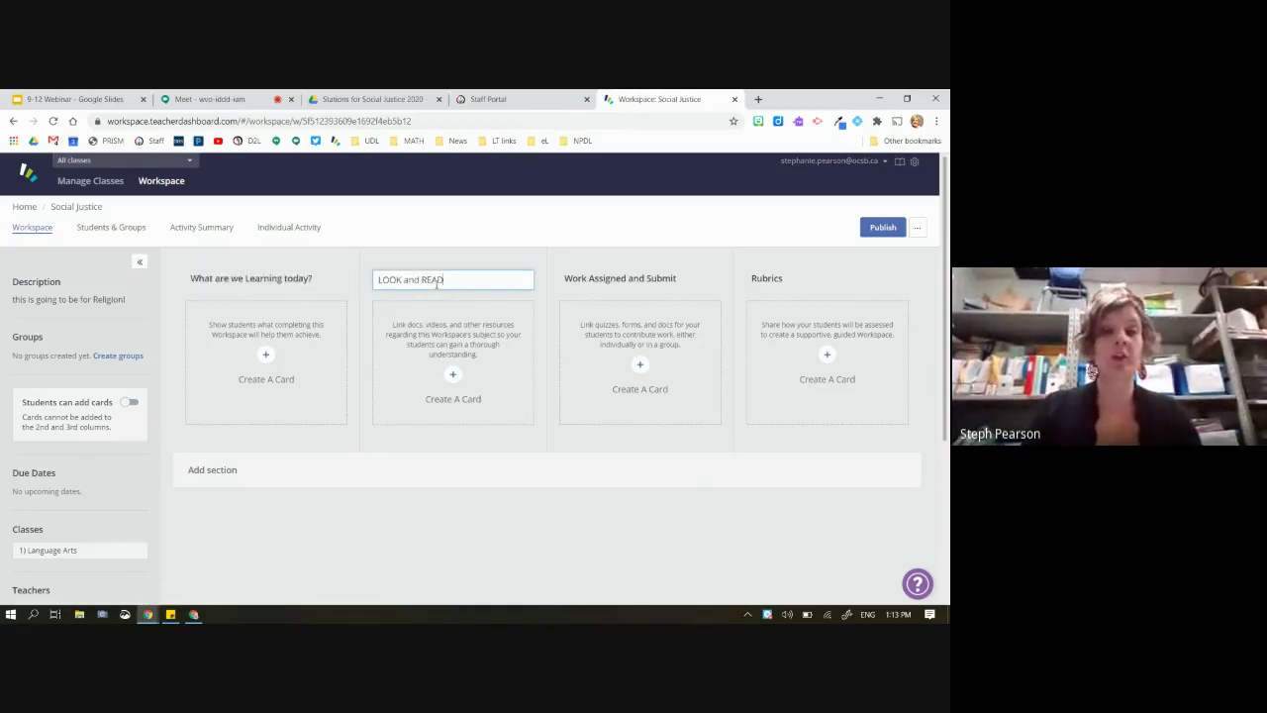
Replace the Rubrics column heading with 'Other/Extension'
click(630, 280)
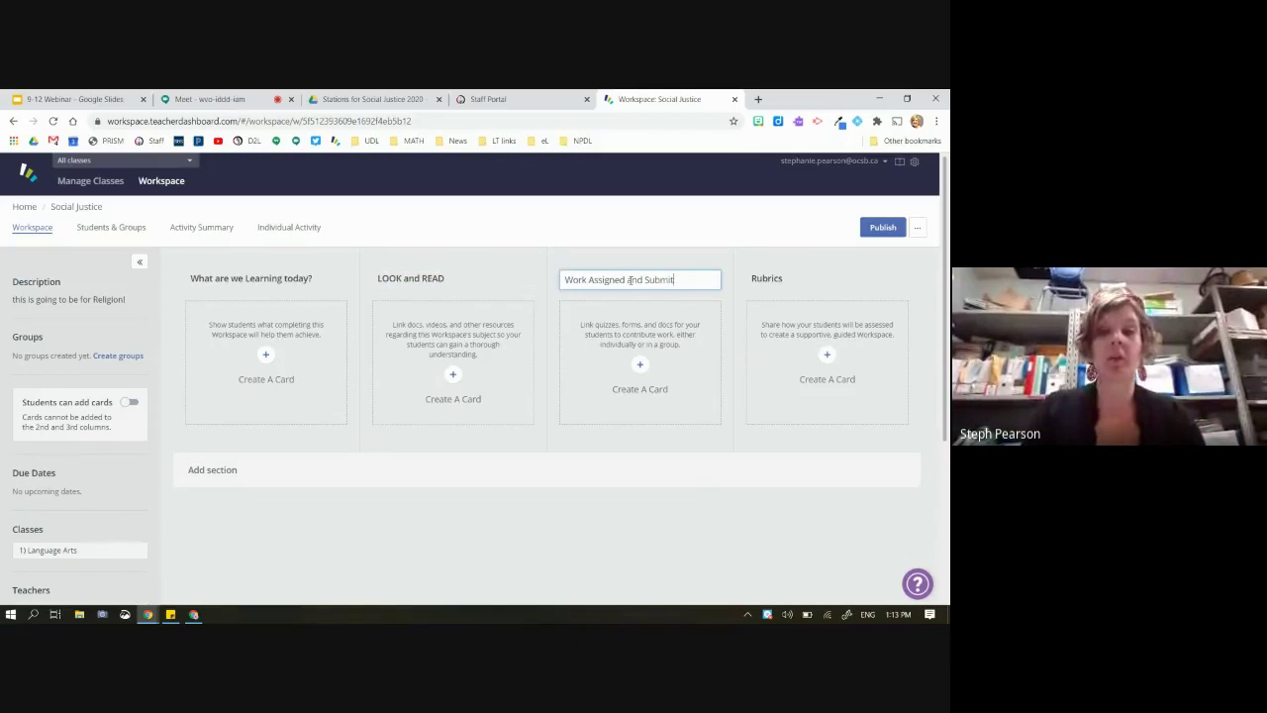
click(789, 280)
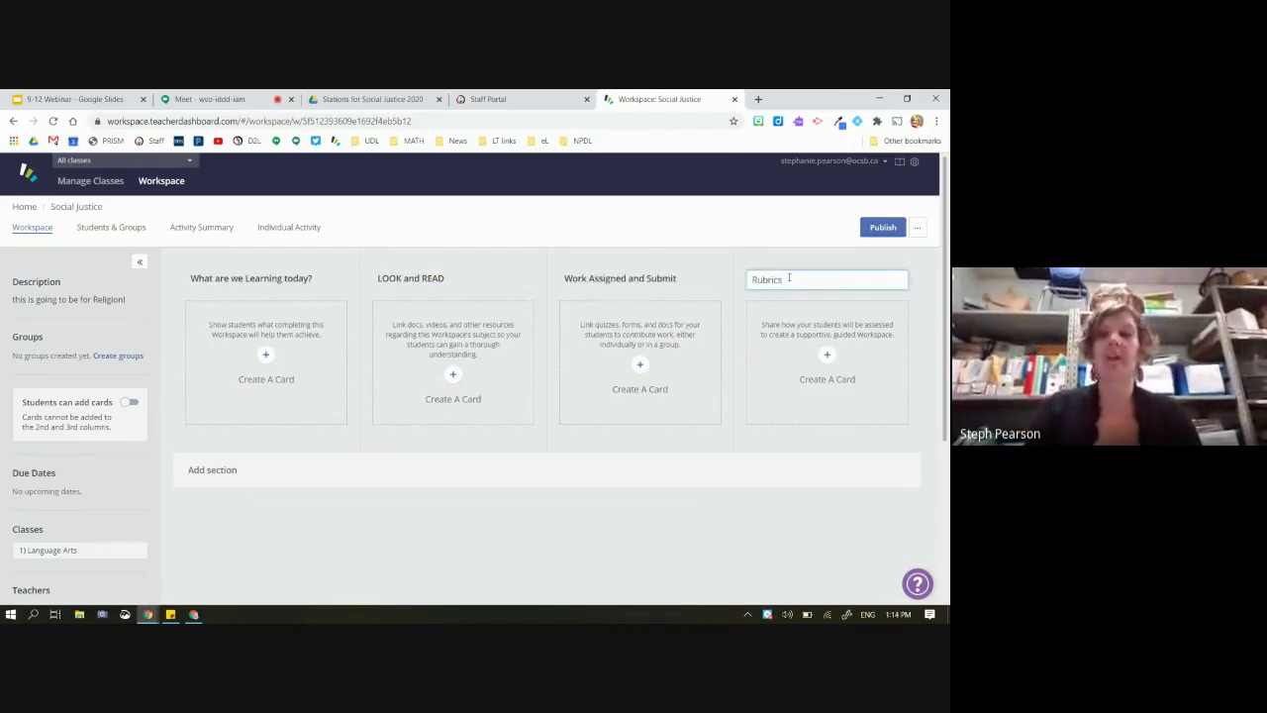
key(ctrl+a)
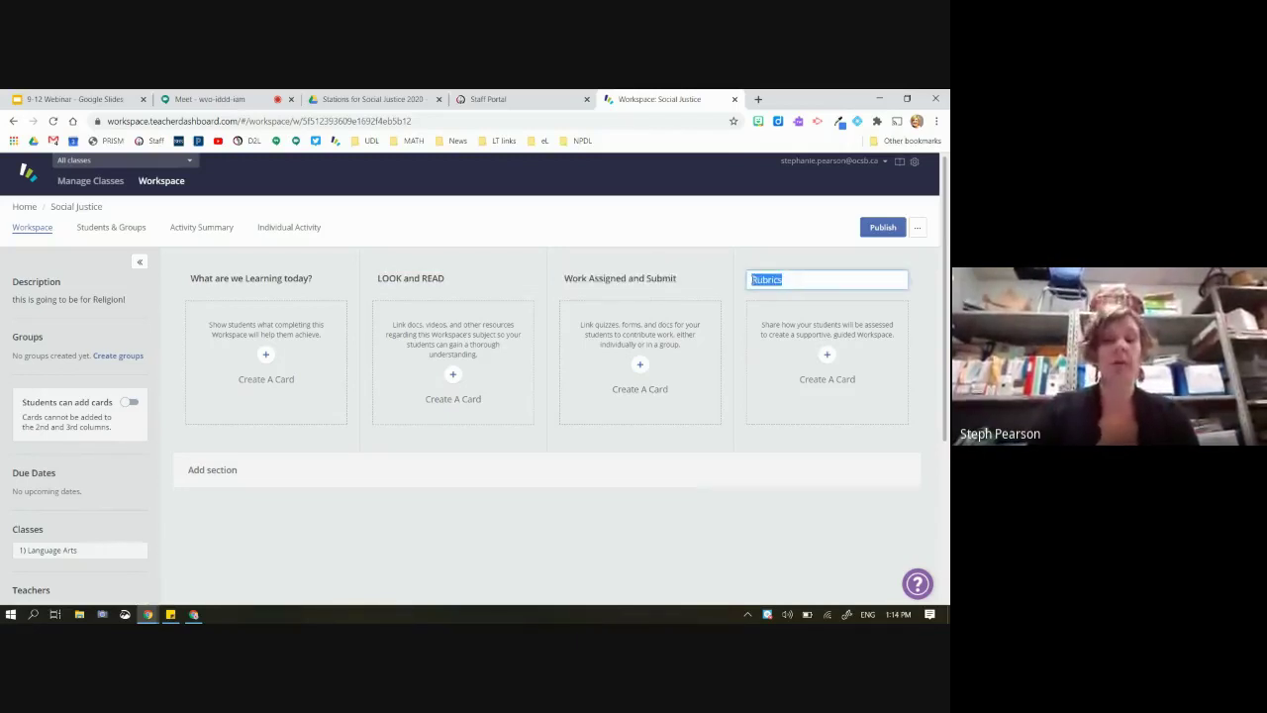
text(Other/E)
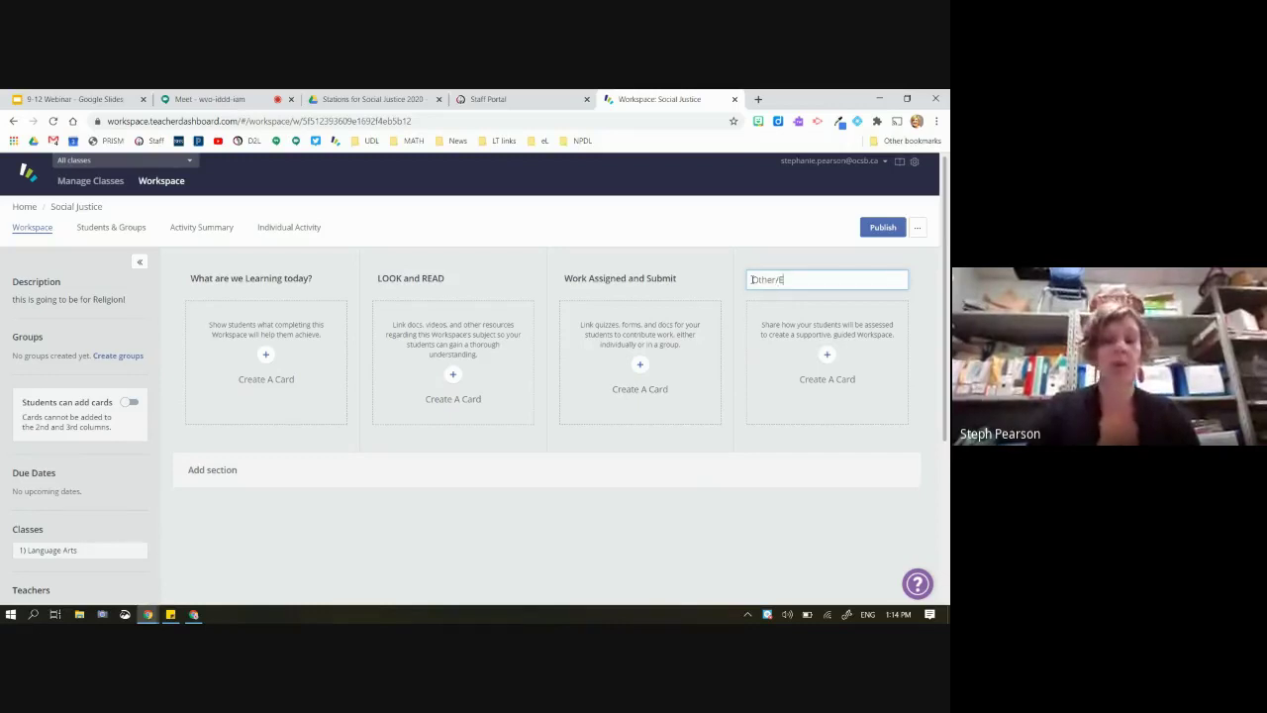
text(xtension)
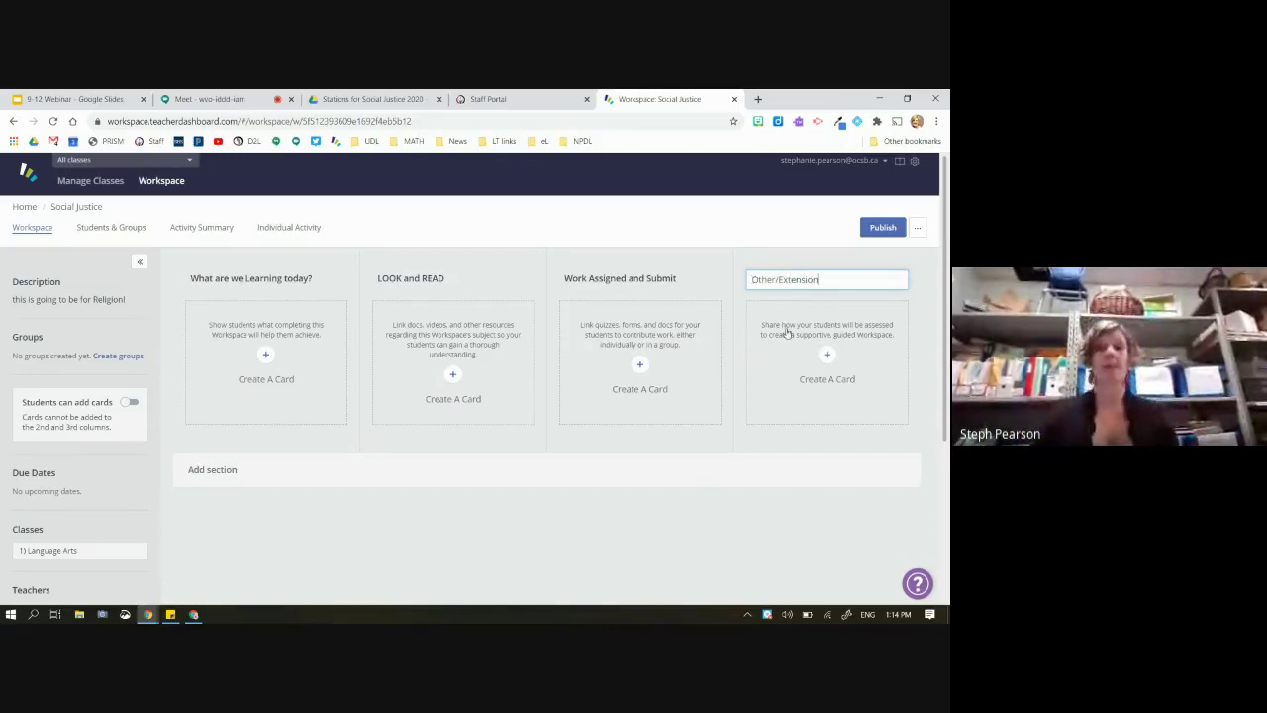
click(752, 432)
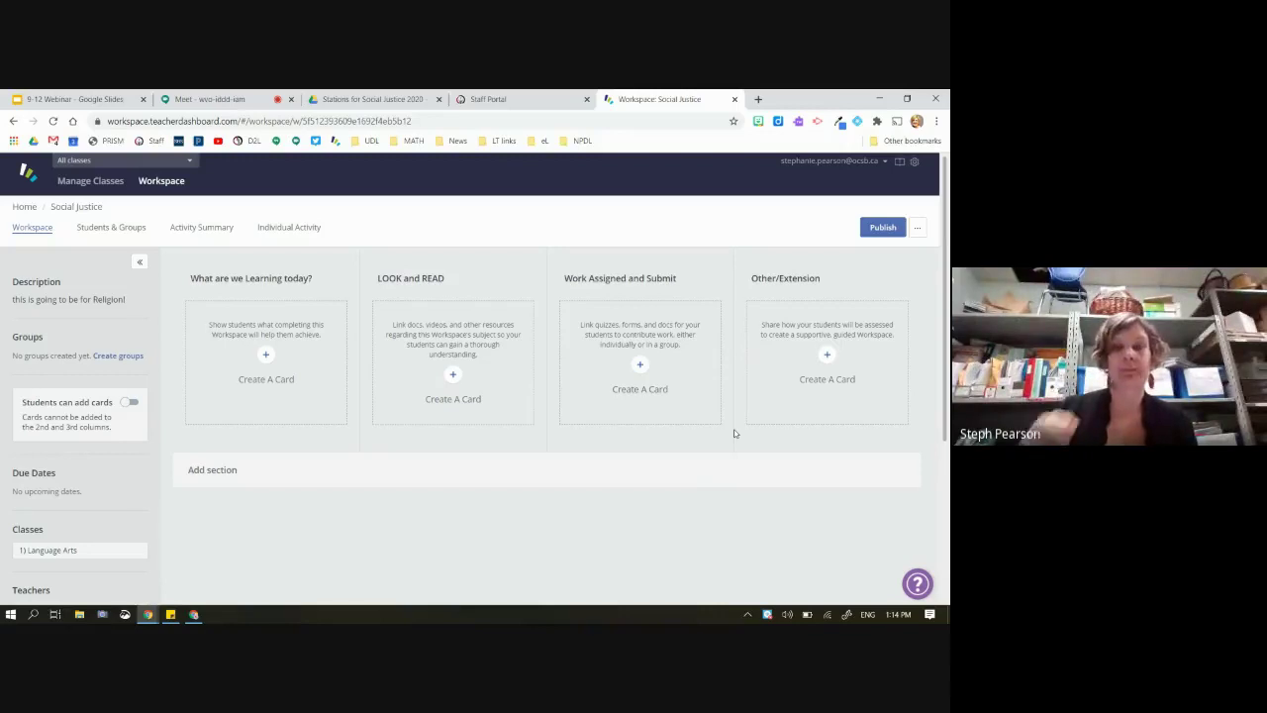
Add a new card titled 'BioPoem' with the description 'Read and complete' in the third column
click(642, 368)
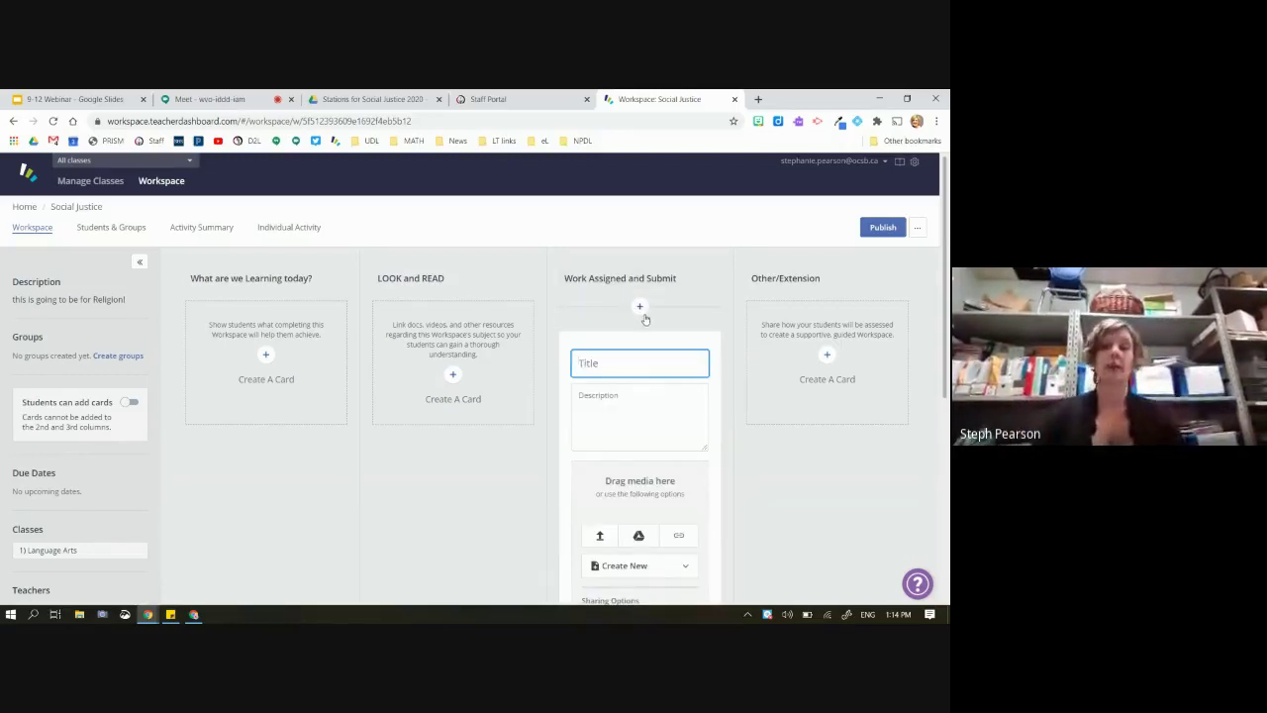
scroll(640, 396, down, 5)
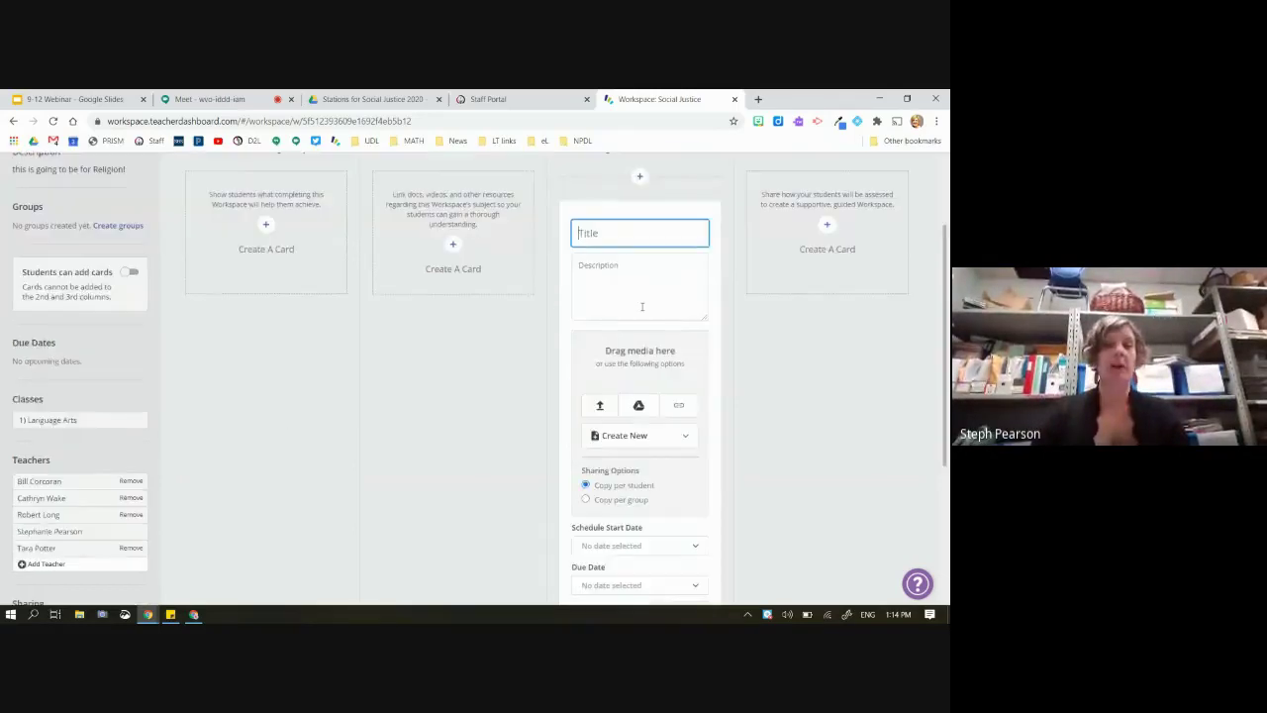
scroll(638, 475, up, 3)
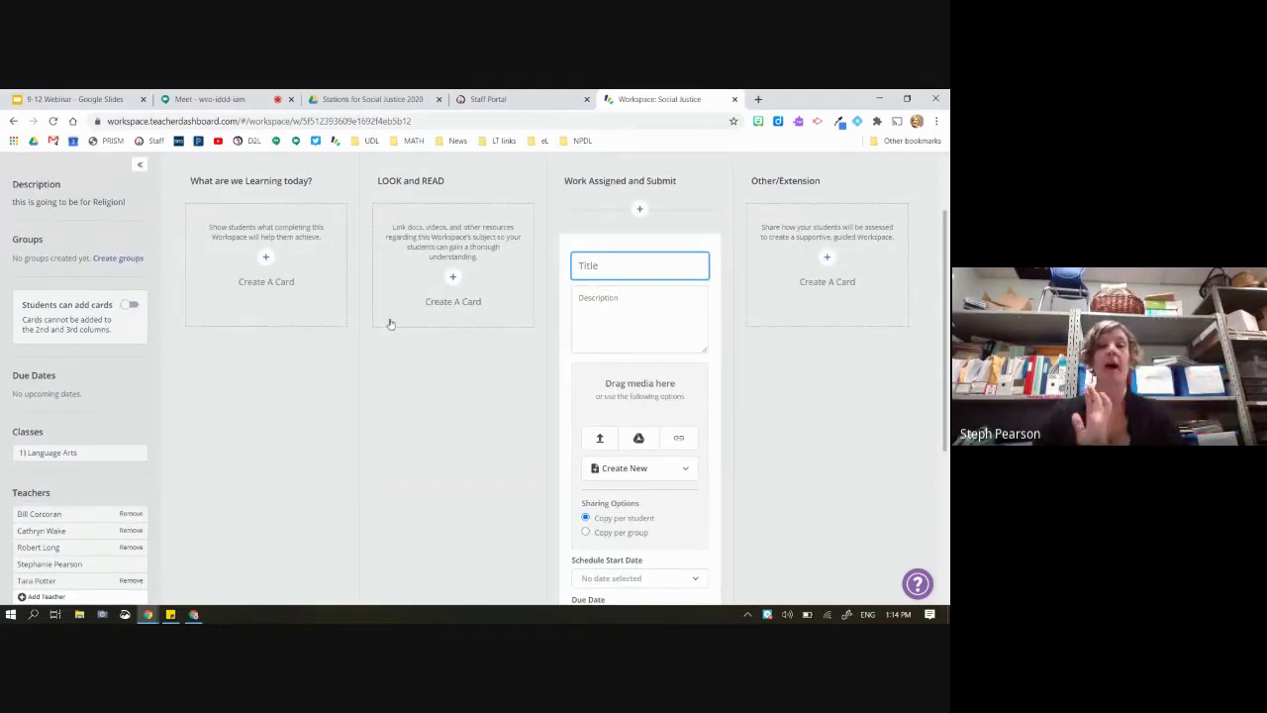
scroll(708, 368, up, 1)
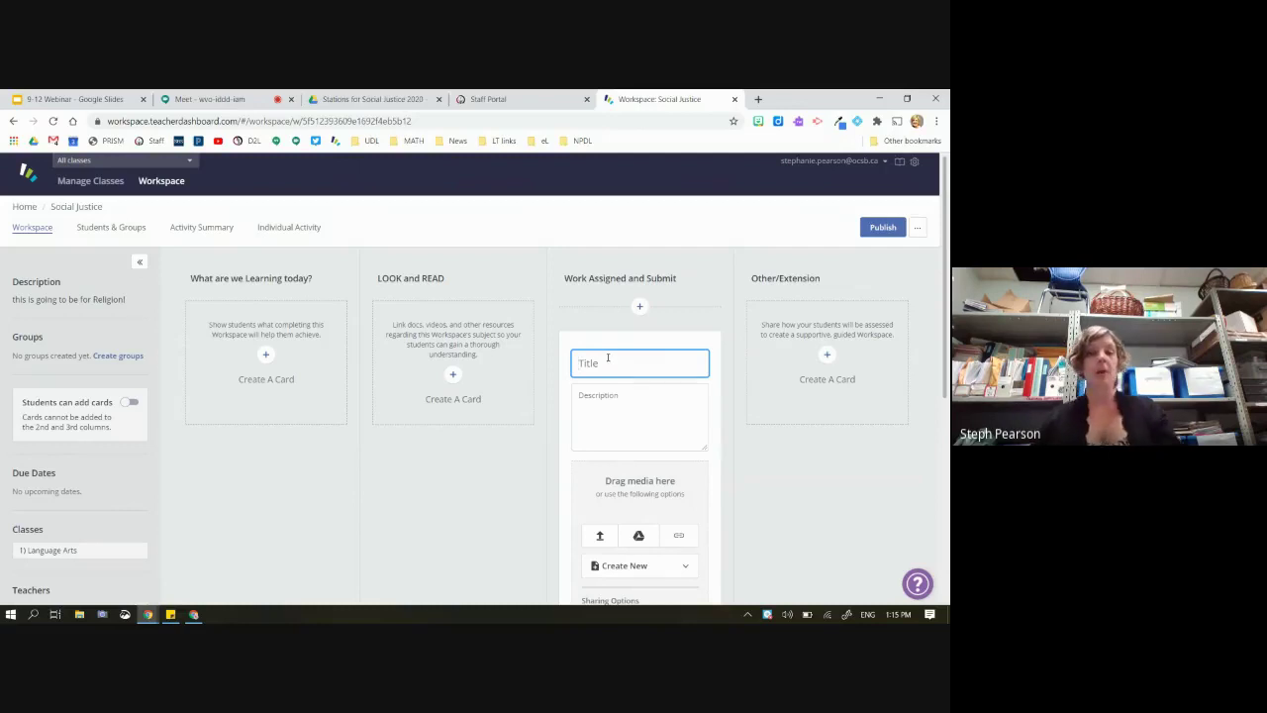
text(BioPow)
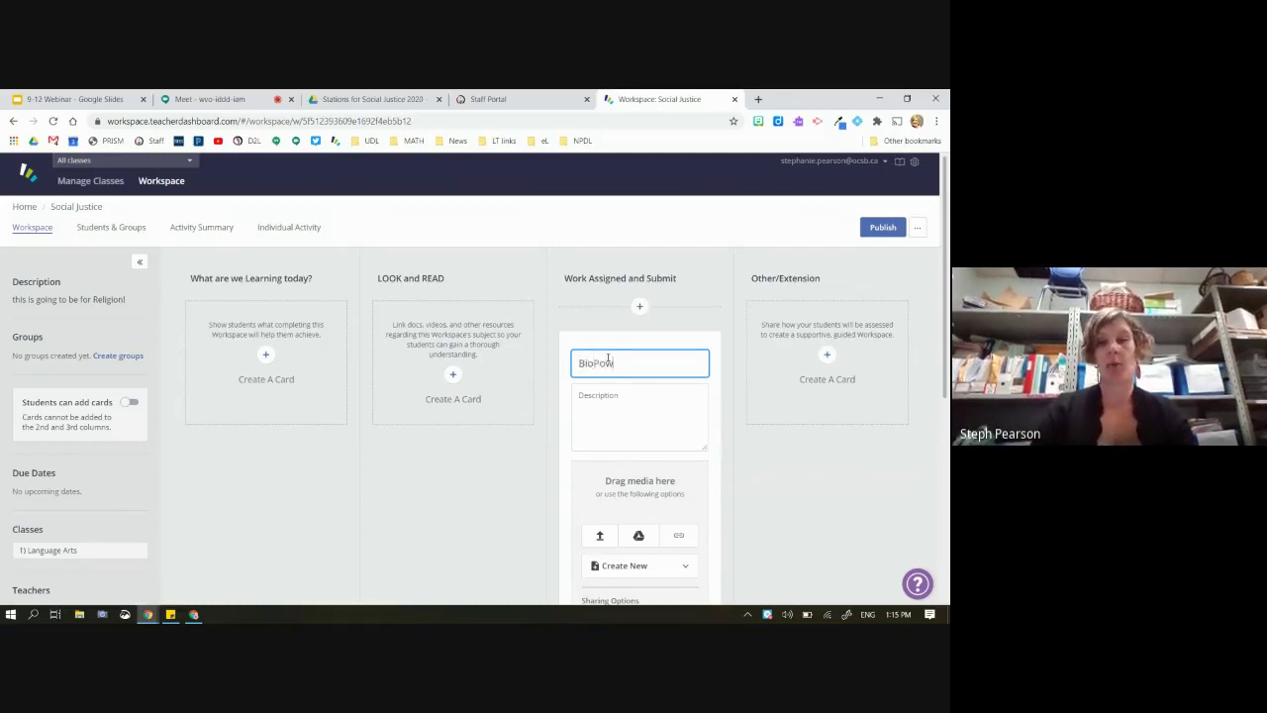
key(BackSpace)
text(em)
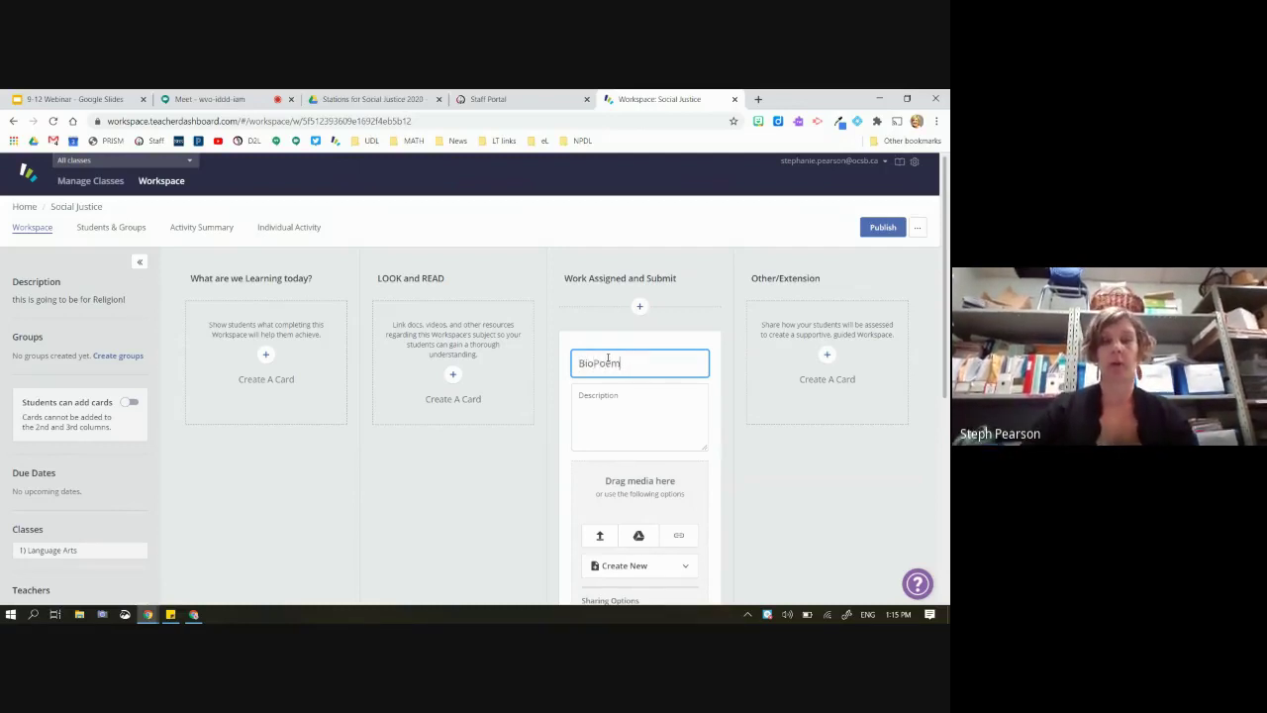
click(639, 410)
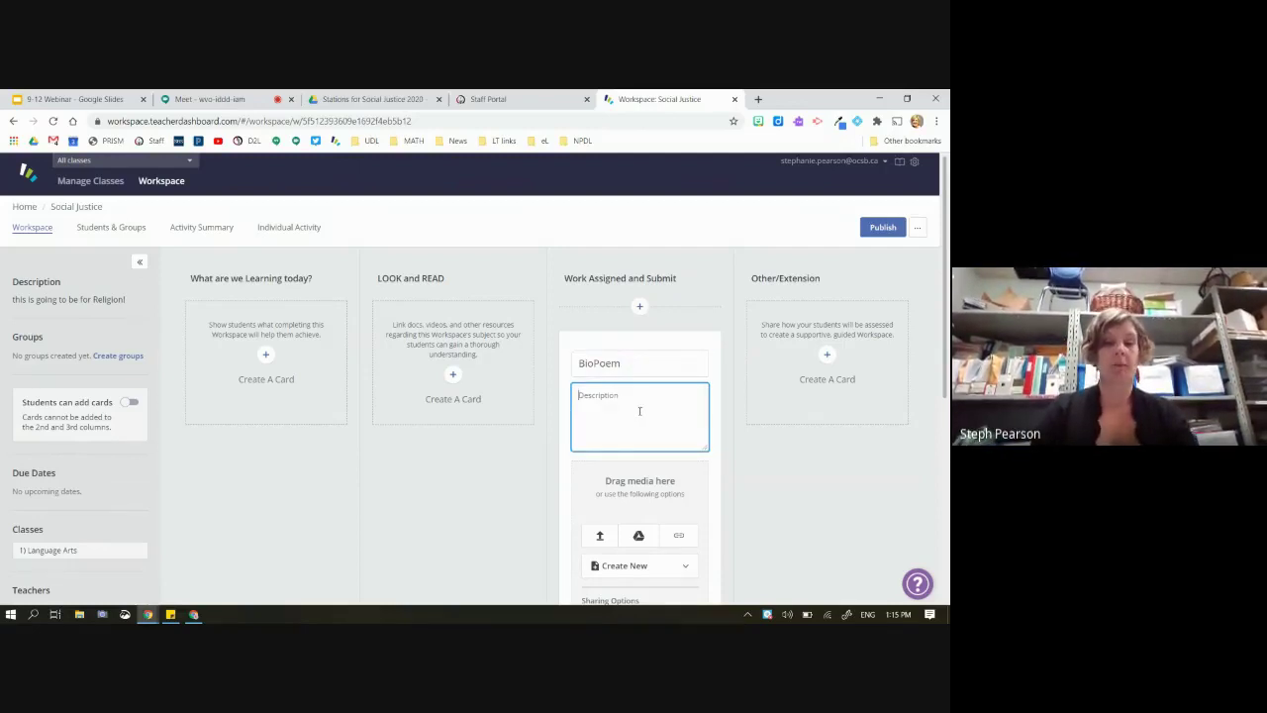
text(Read and complete)
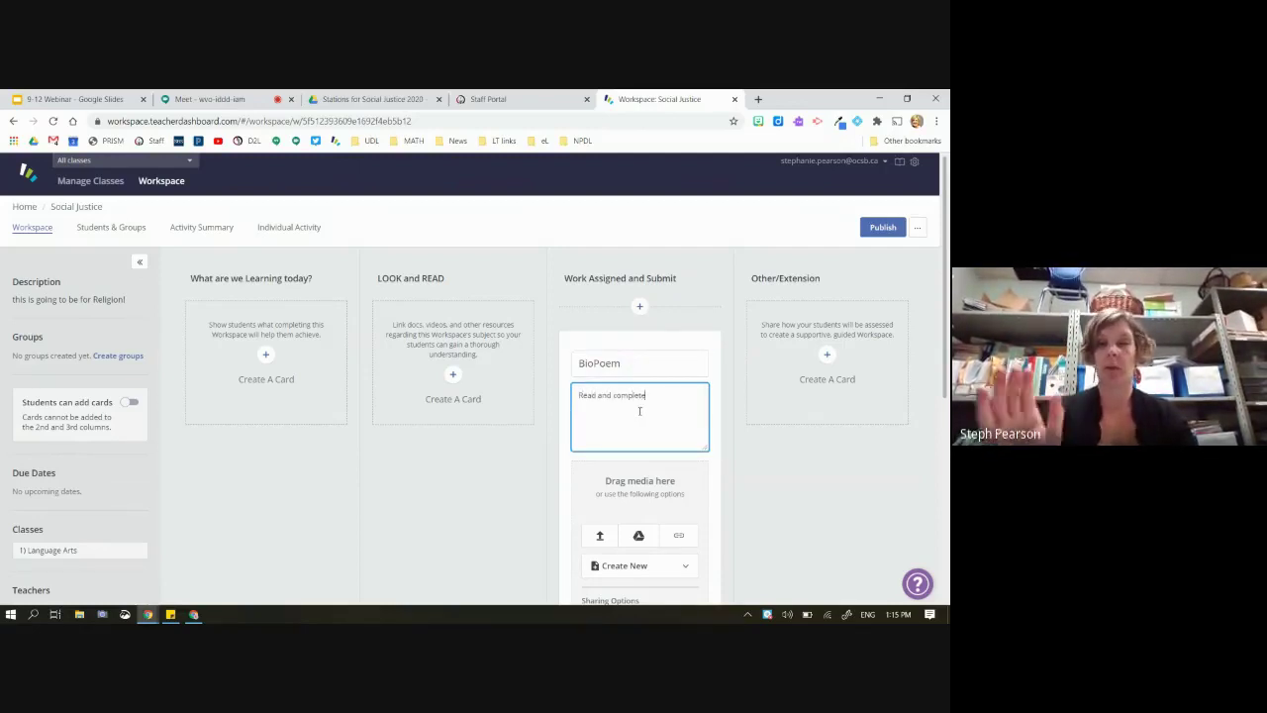
scroll(639, 411, down, 2)
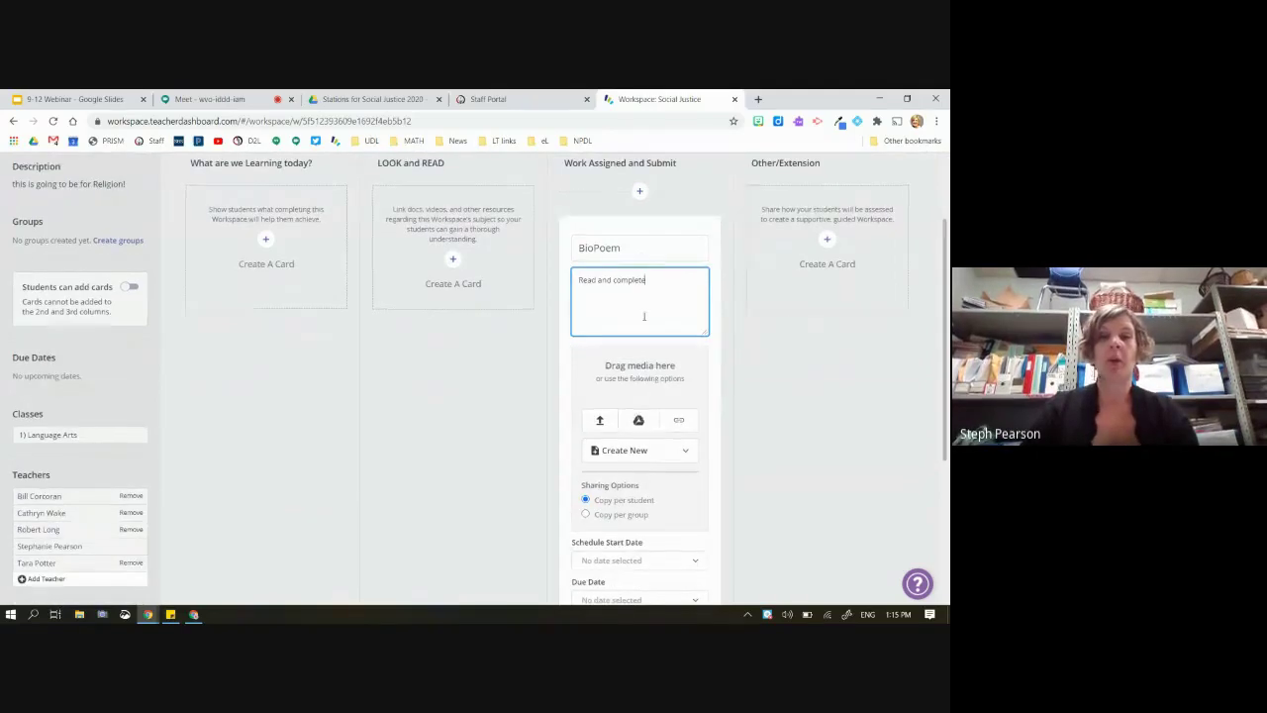
click(714, 343)
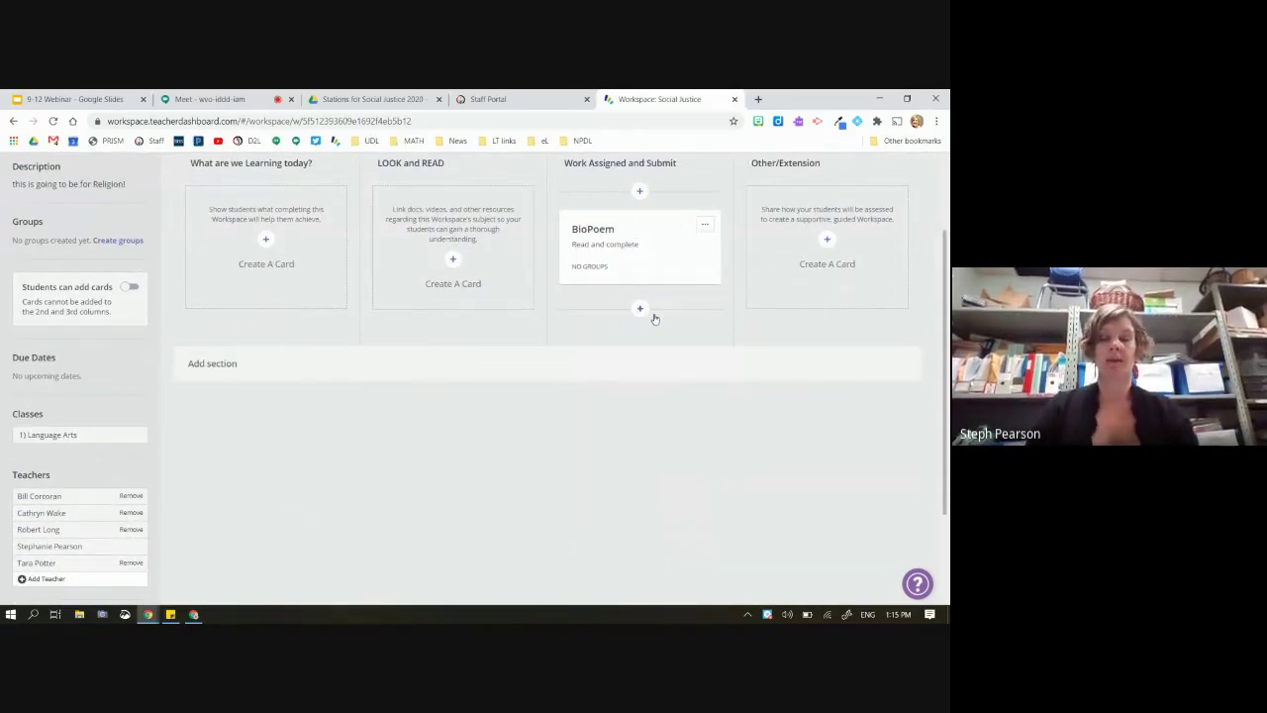
Edit the BioPoem card from its options menu and scroll to its media options
click(705, 225)
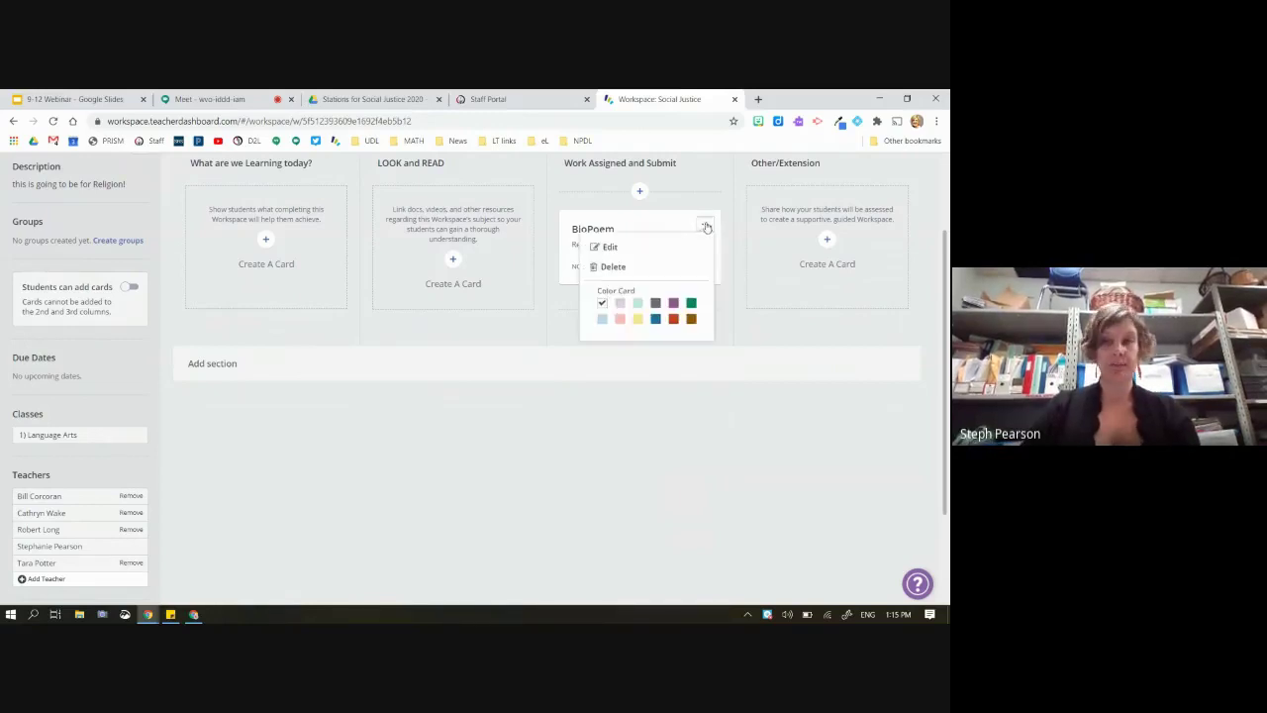
click(637, 247)
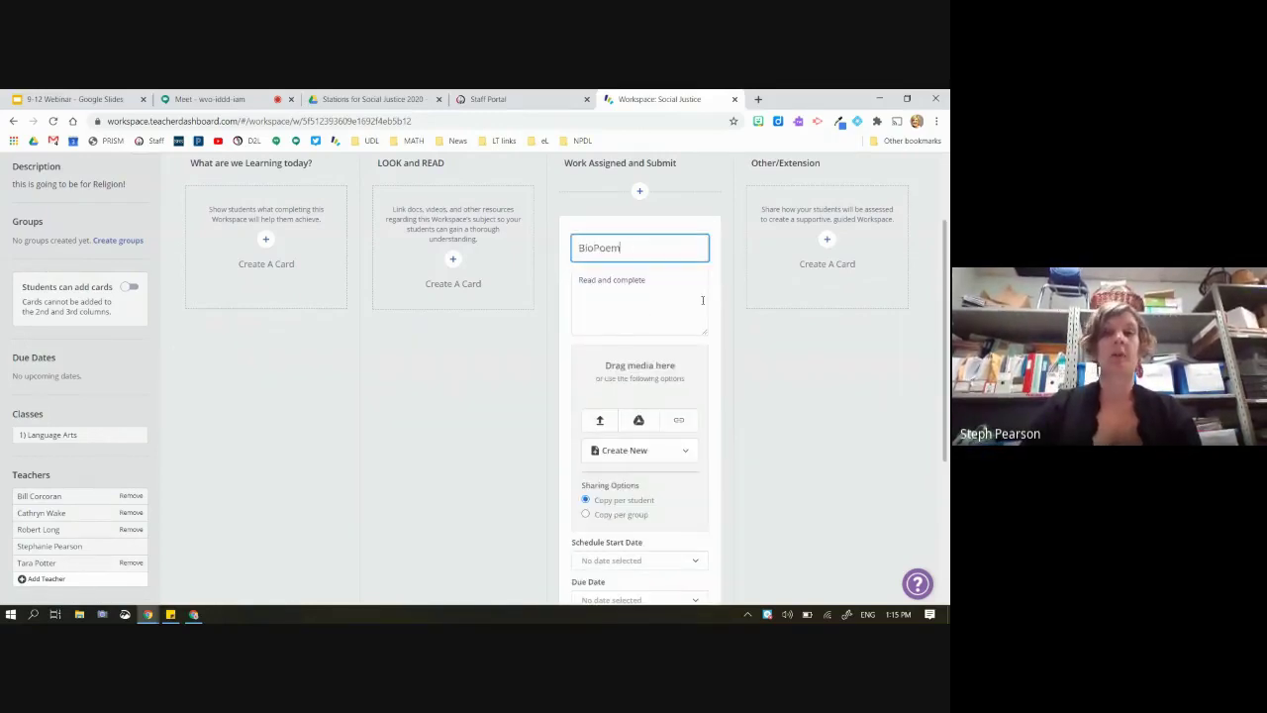
scroll(701, 271, down, 3)
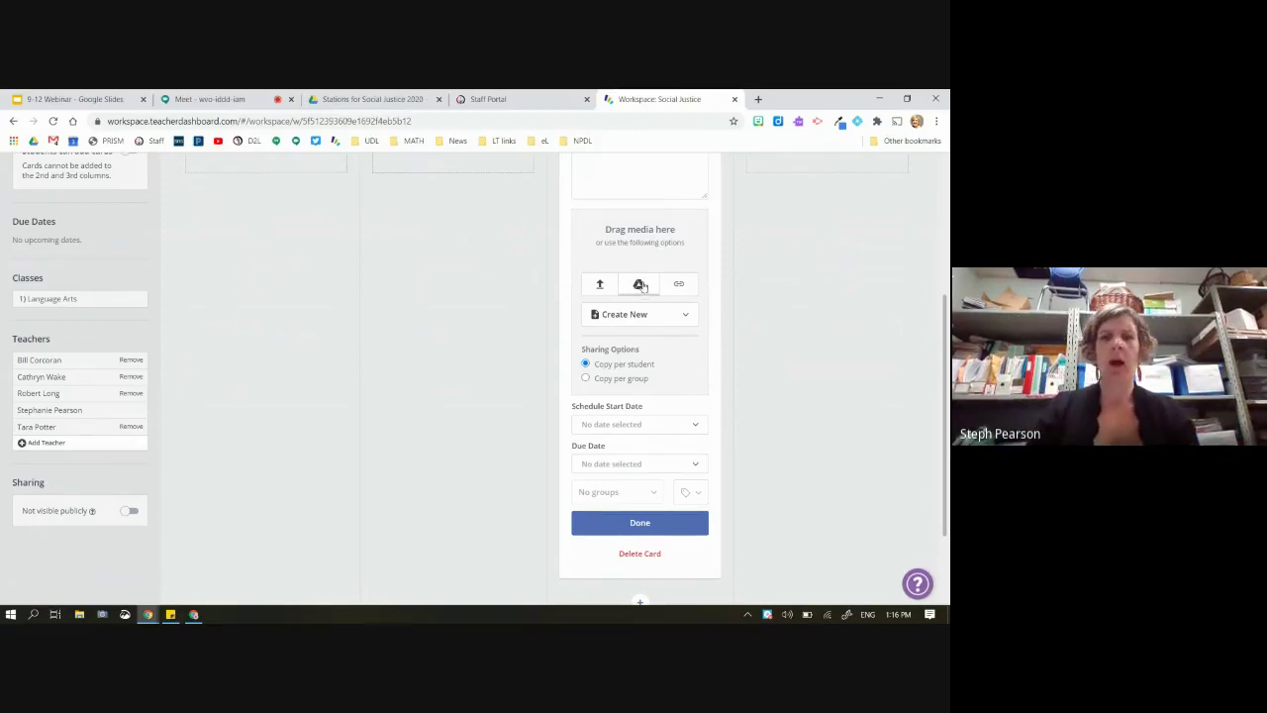
Attach the Google Drive document 'Bio Poem Template with Rubric' to the BioPoem card
click(640, 284)
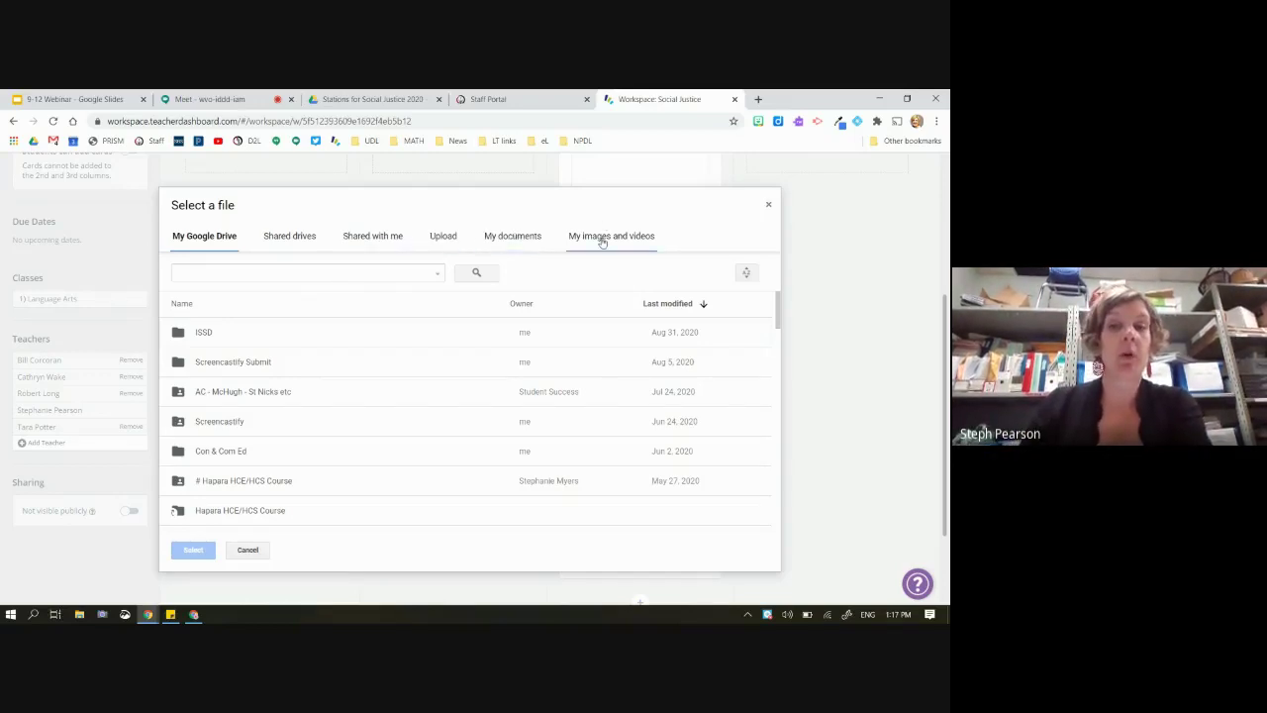
scroll(339, 440, down, 6)
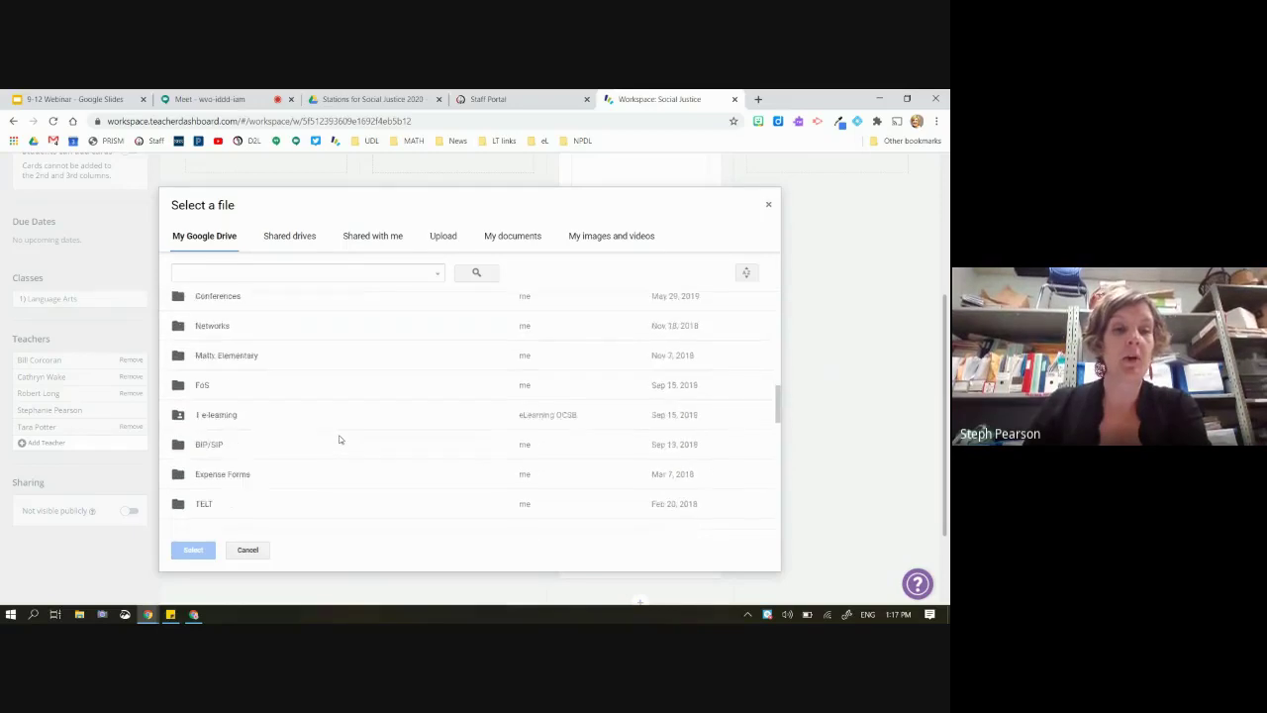
scroll(339, 439, down, 10)
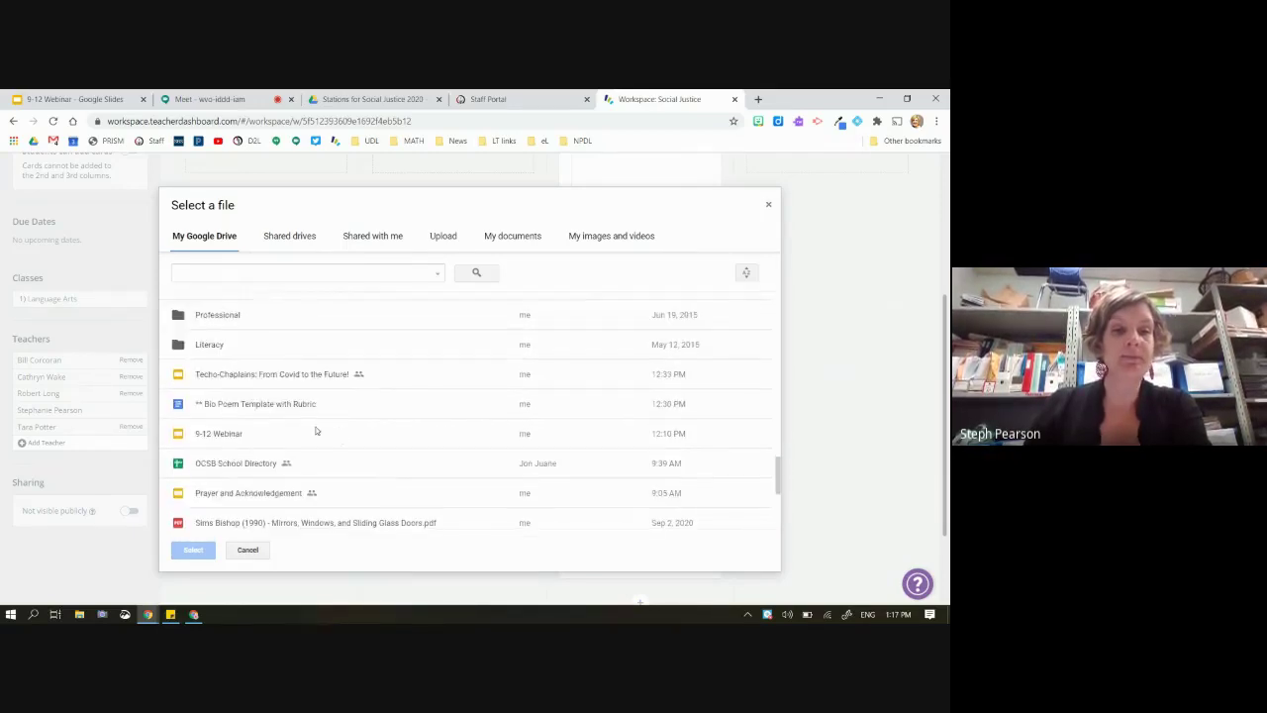
click(272, 406)
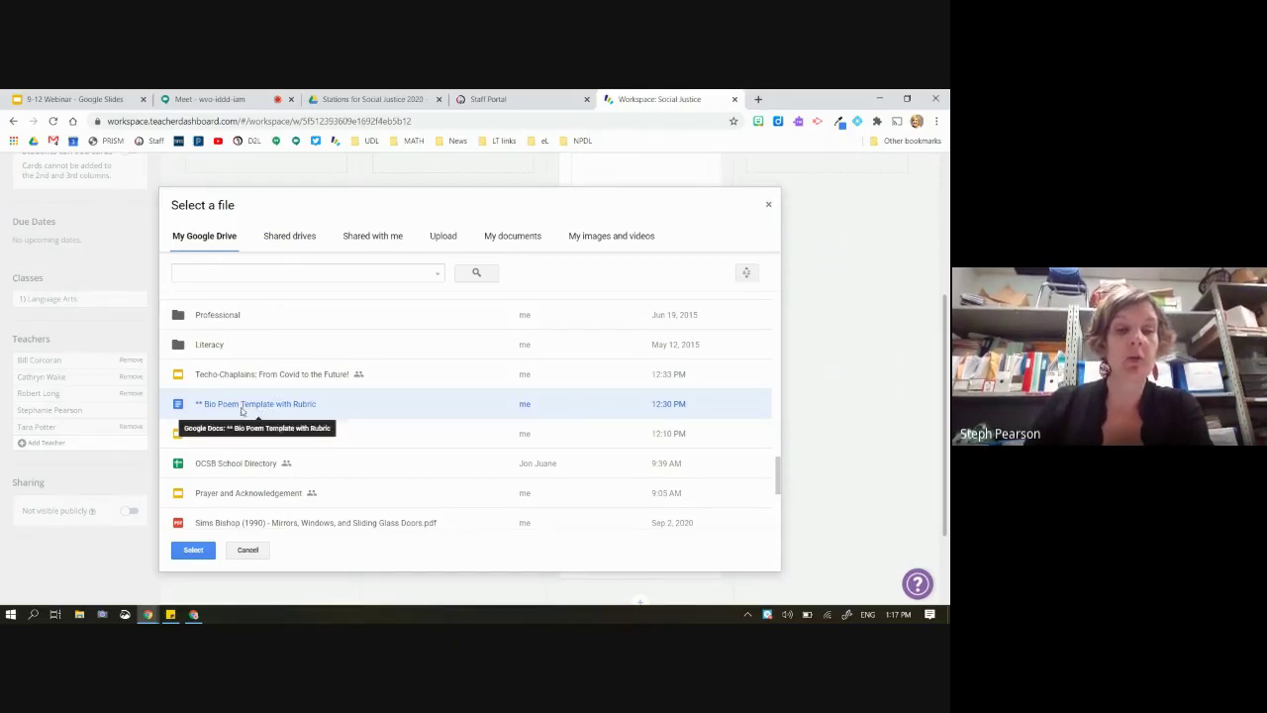
click(190, 548)
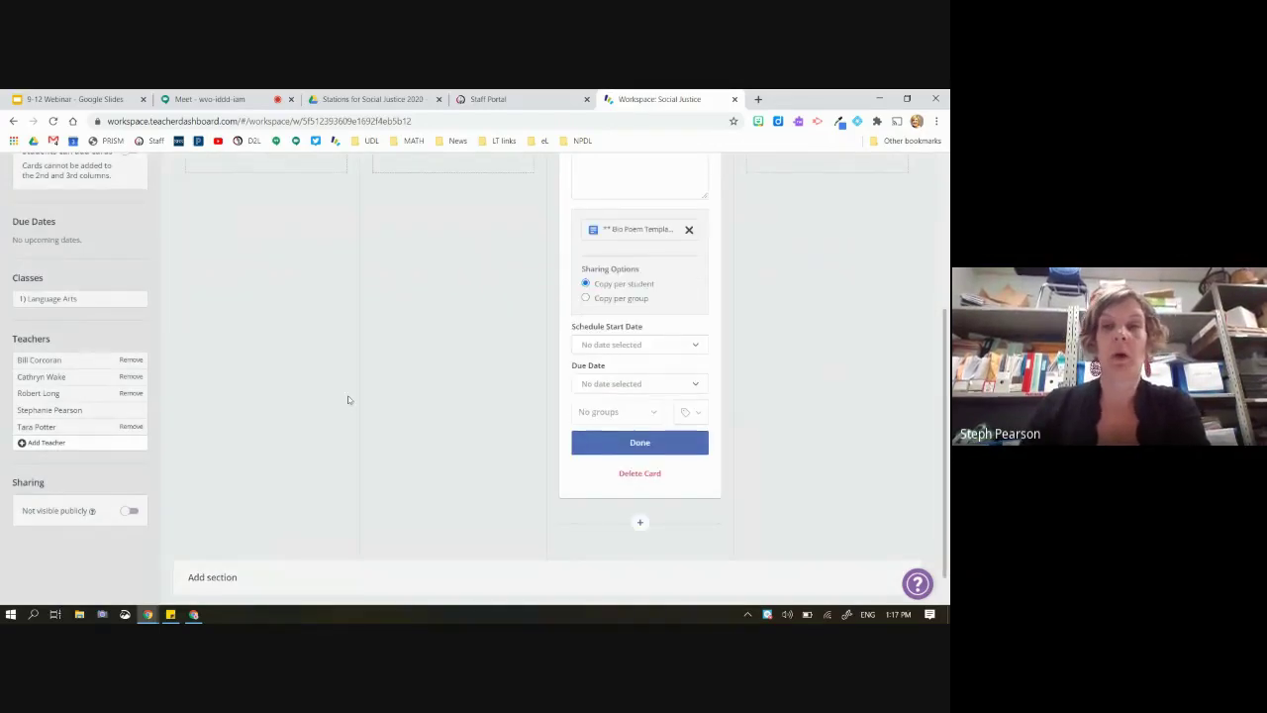
Save and close the BioPoem card editor
scroll(350, 400, up, 2)
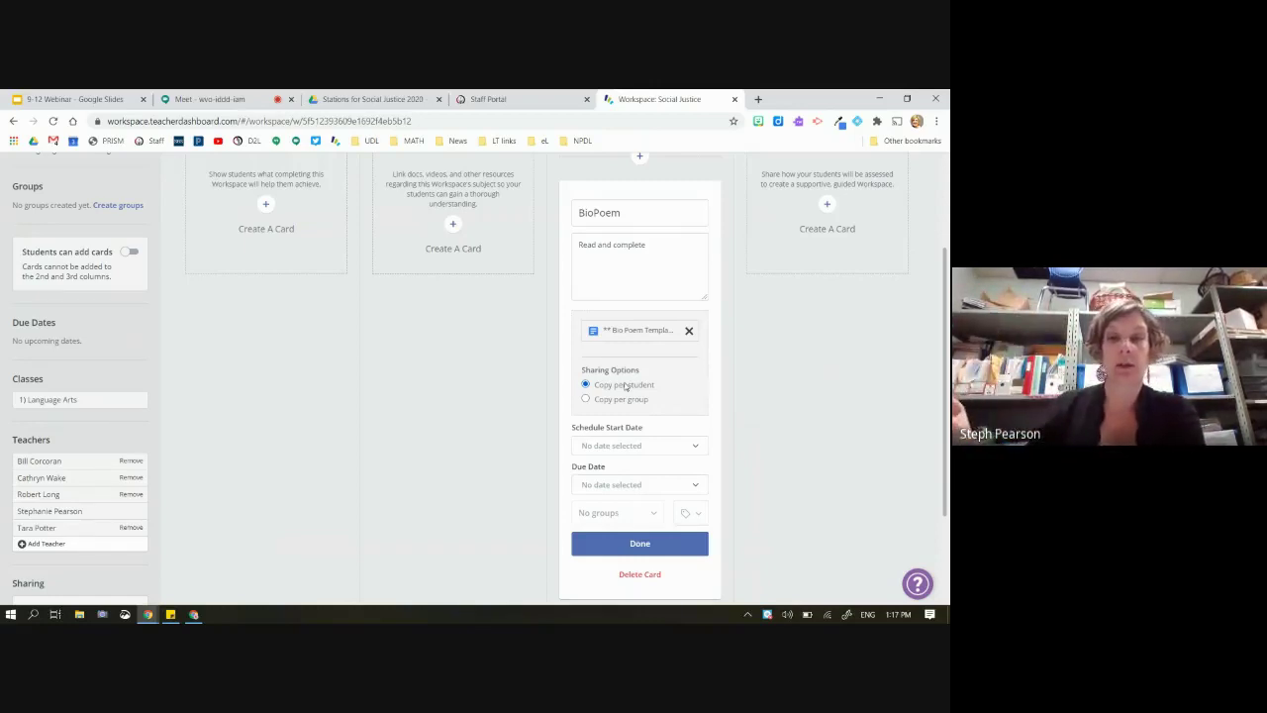
click(630, 446)
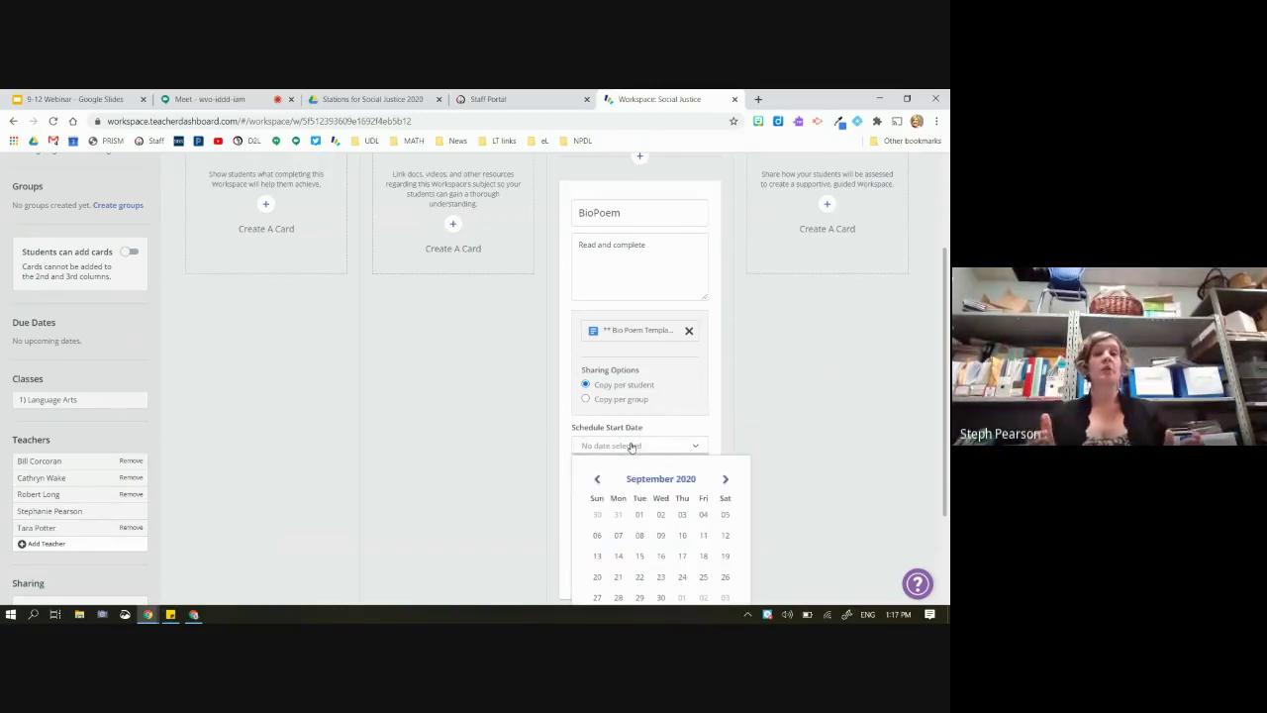
click(717, 434)
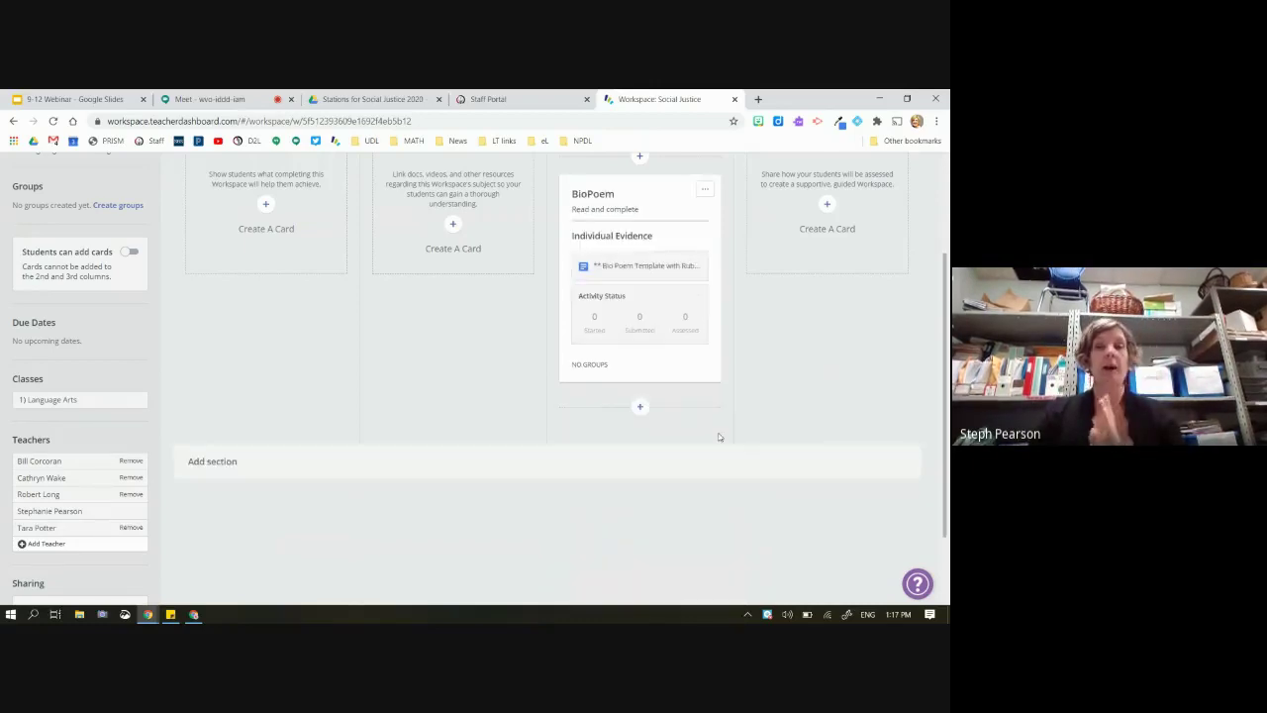
Reopen the BioPoem card, set its due date to Thursday, September 24, and save it
click(705, 188)
click(646, 220)
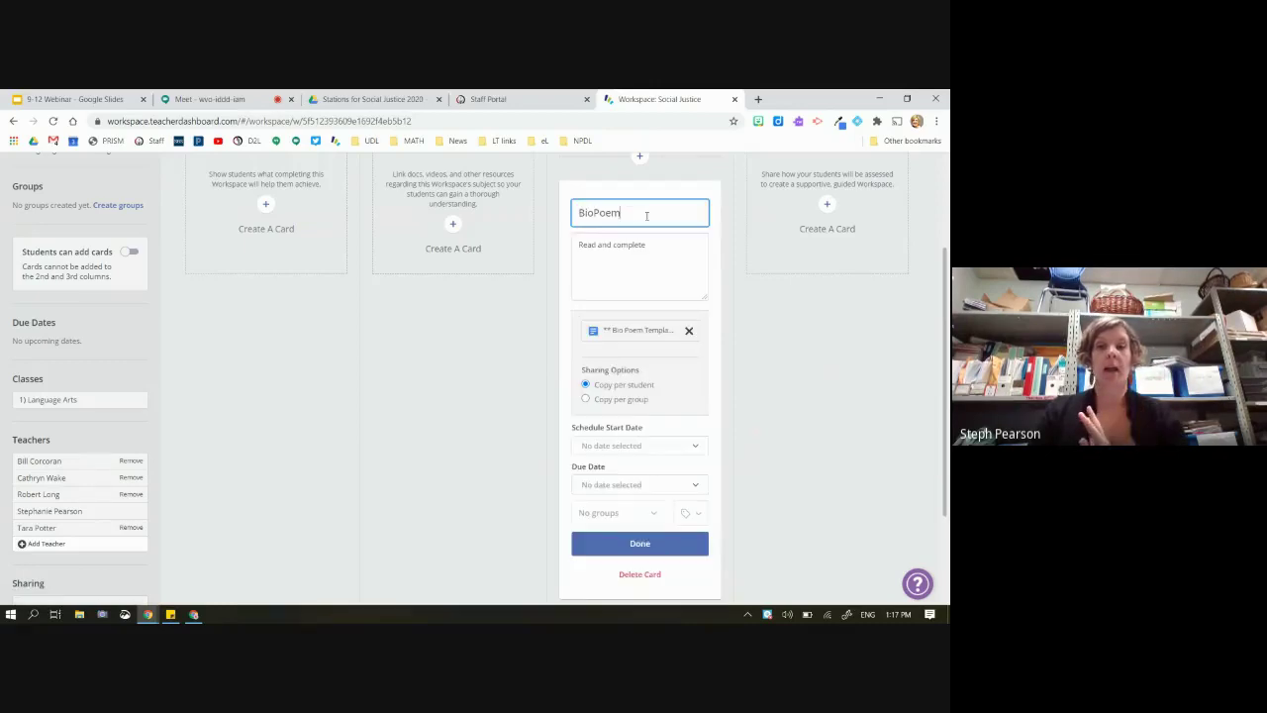
scroll(632, 405, down, 1)
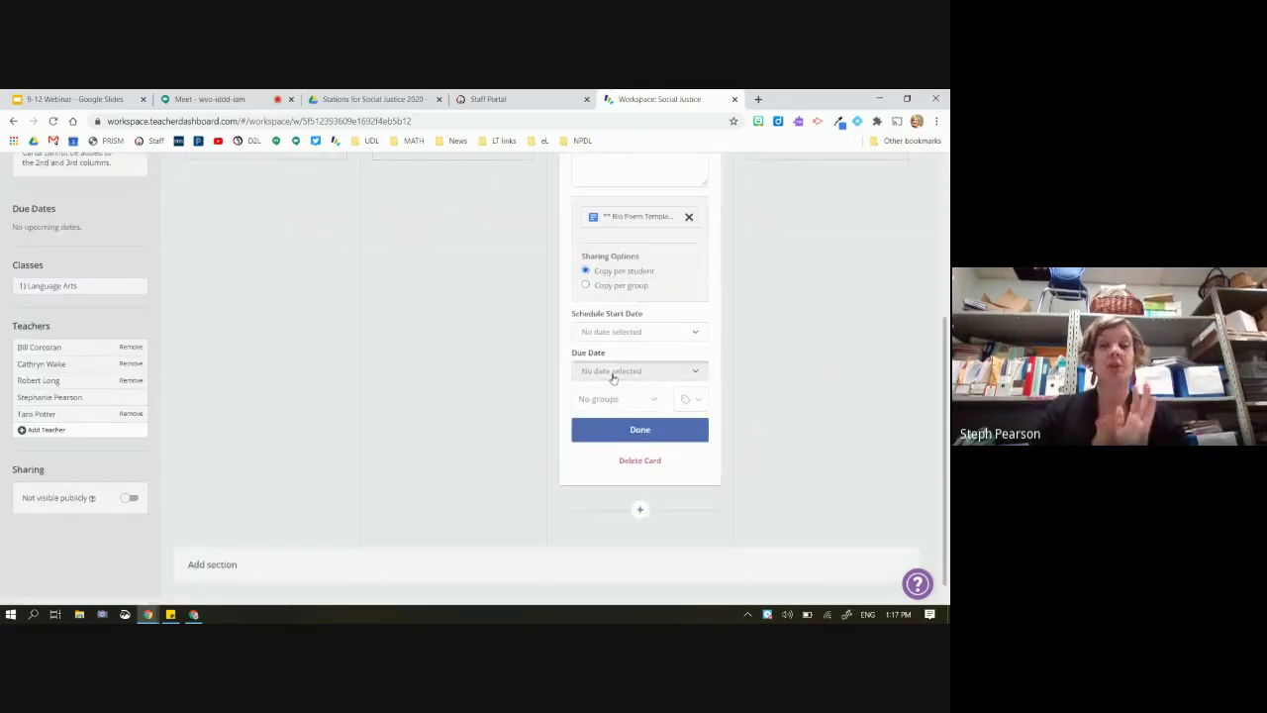
click(613, 374)
click(679, 511)
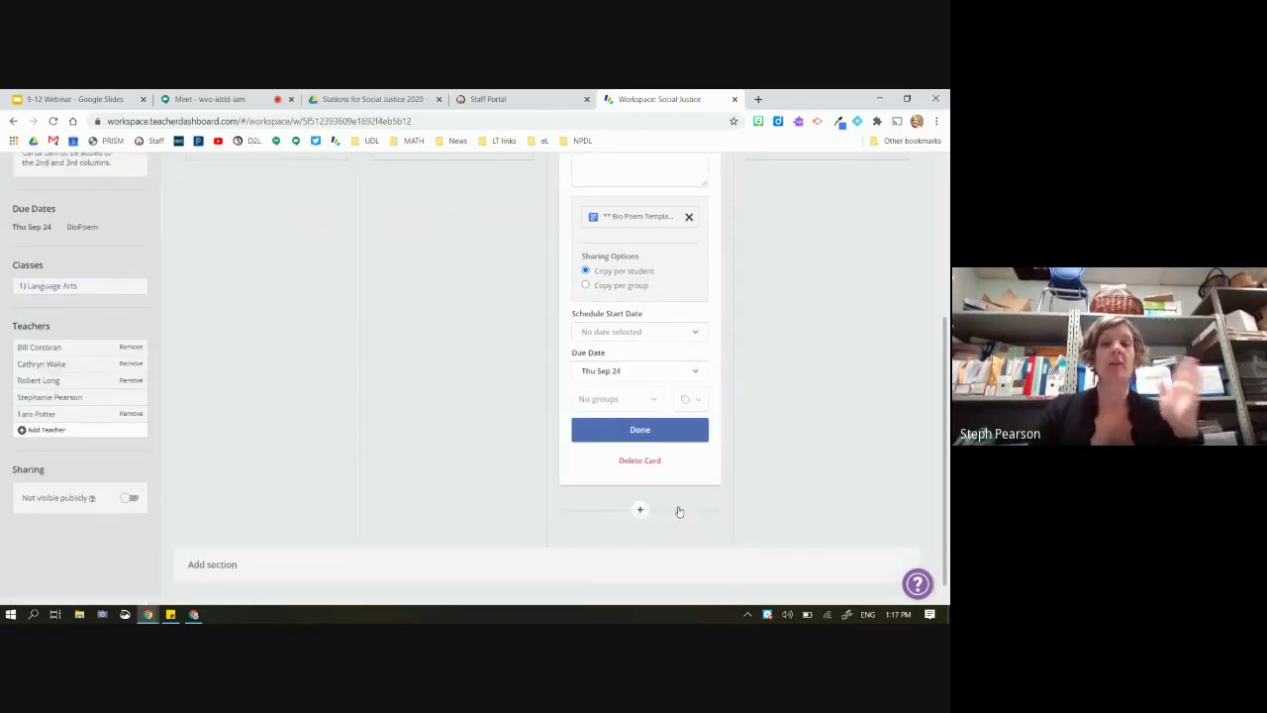
scroll(768, 435, up, 1)
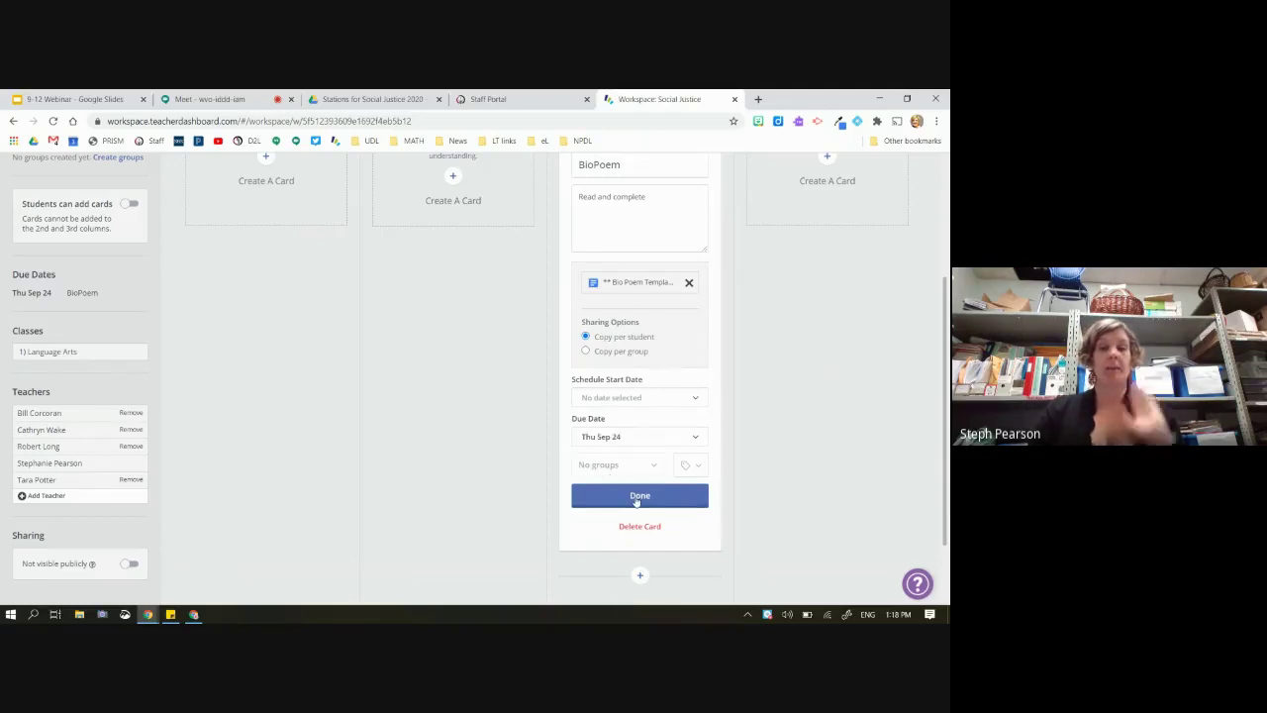
click(622, 494)
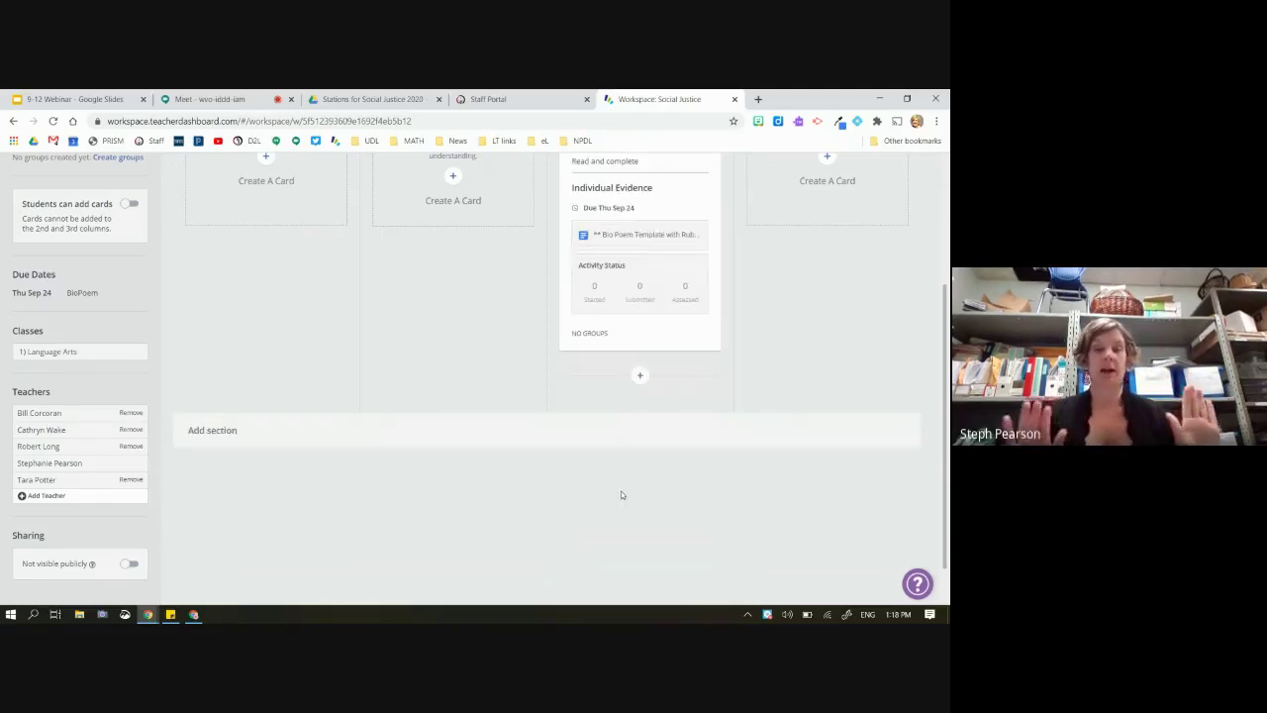
scroll(620, 490, up, 1)
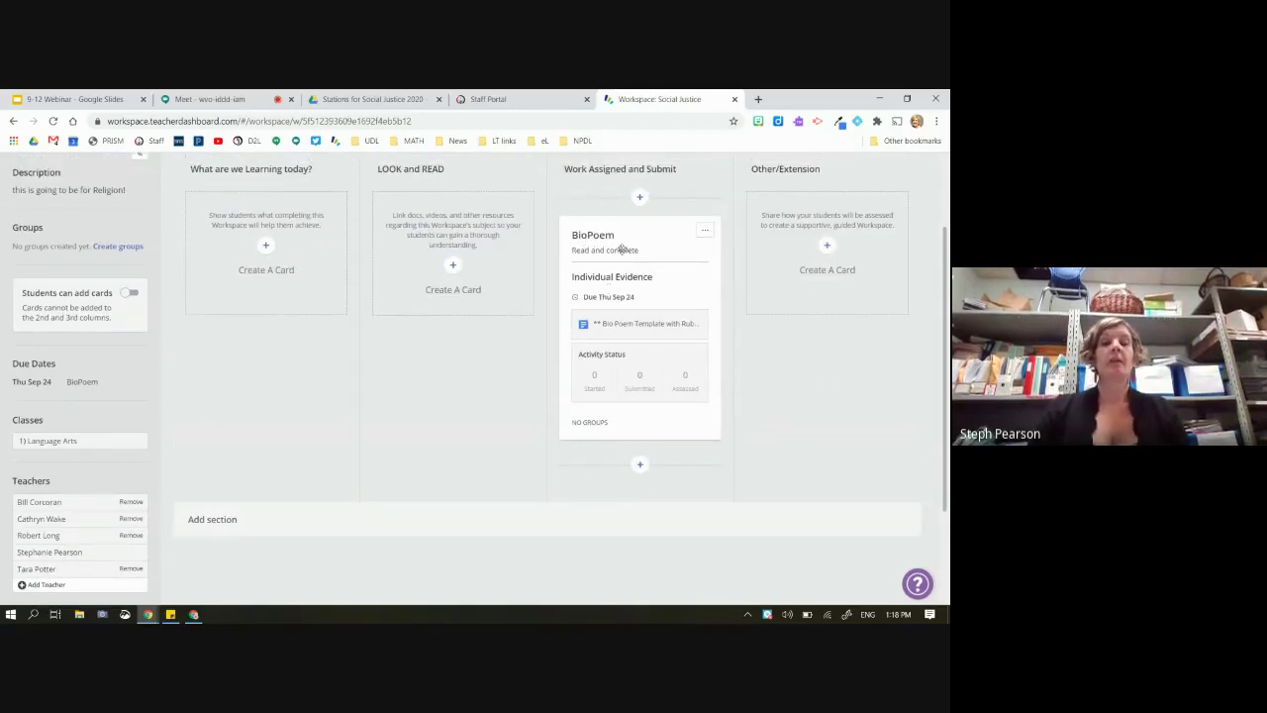
mouse_move(643, 326)
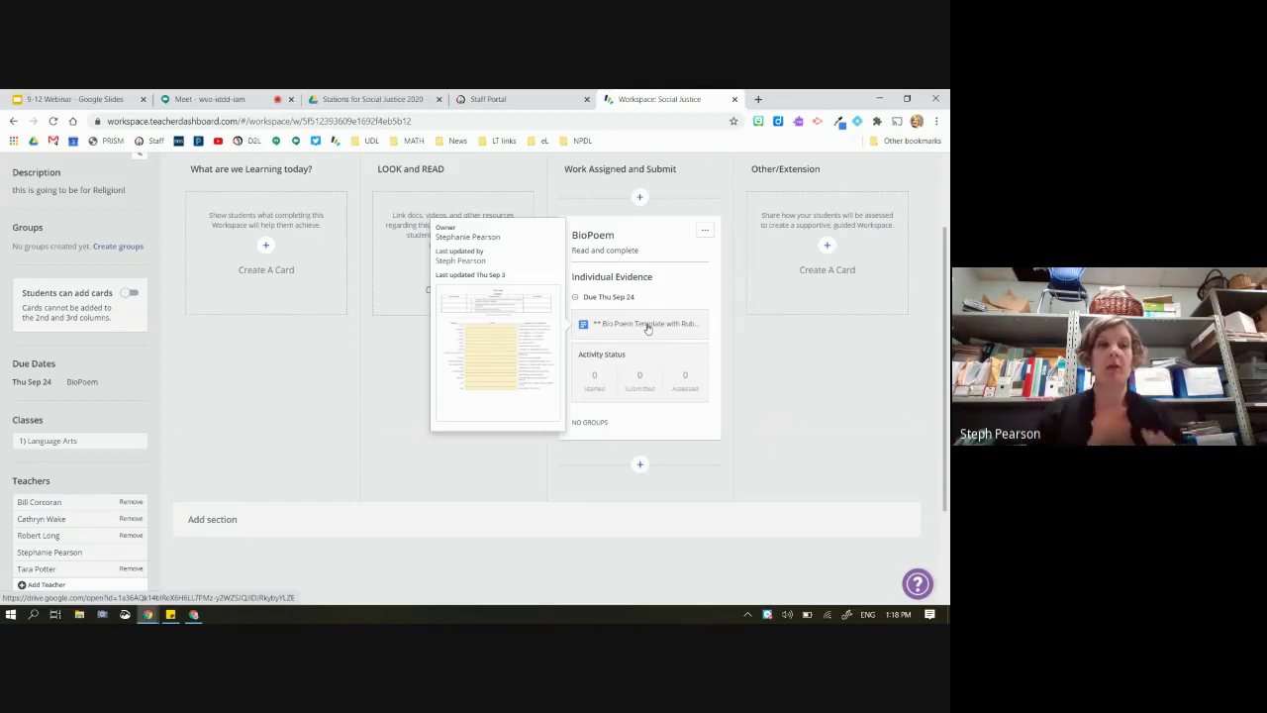
scroll(211, 283, up, 2)
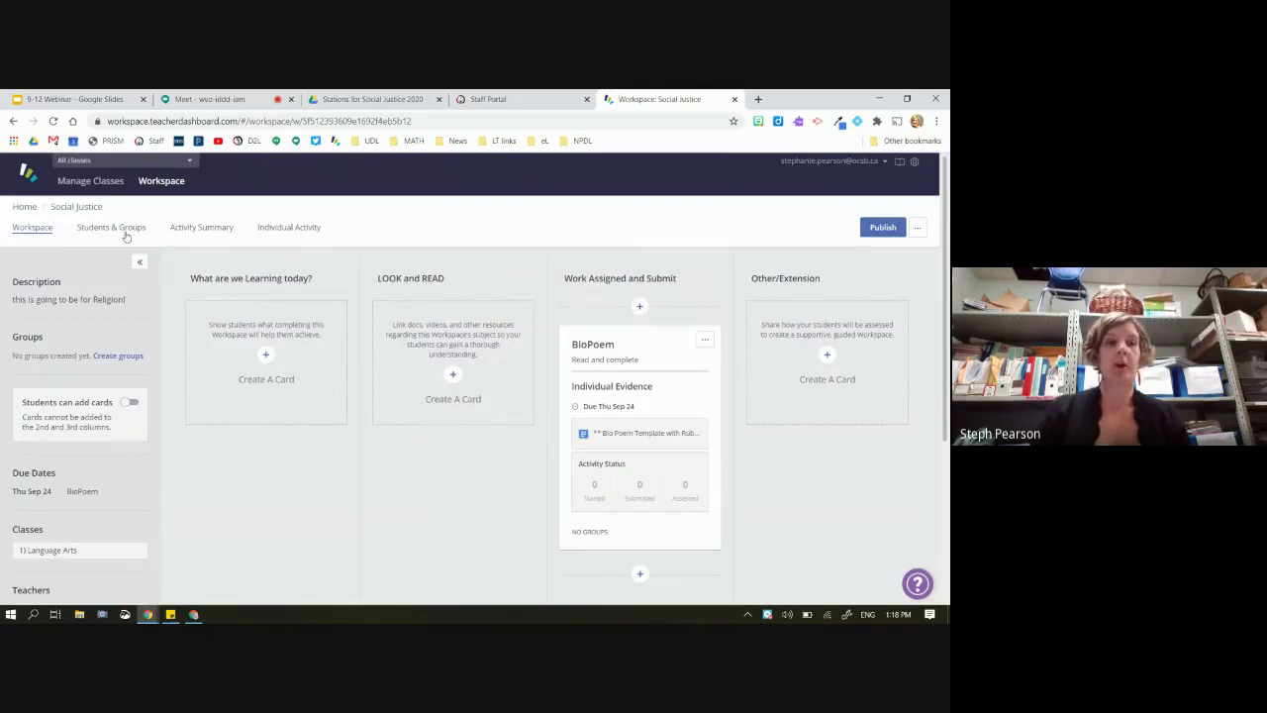
On the Students & Groups page, create Group 1 with one individual student
click(117, 229)
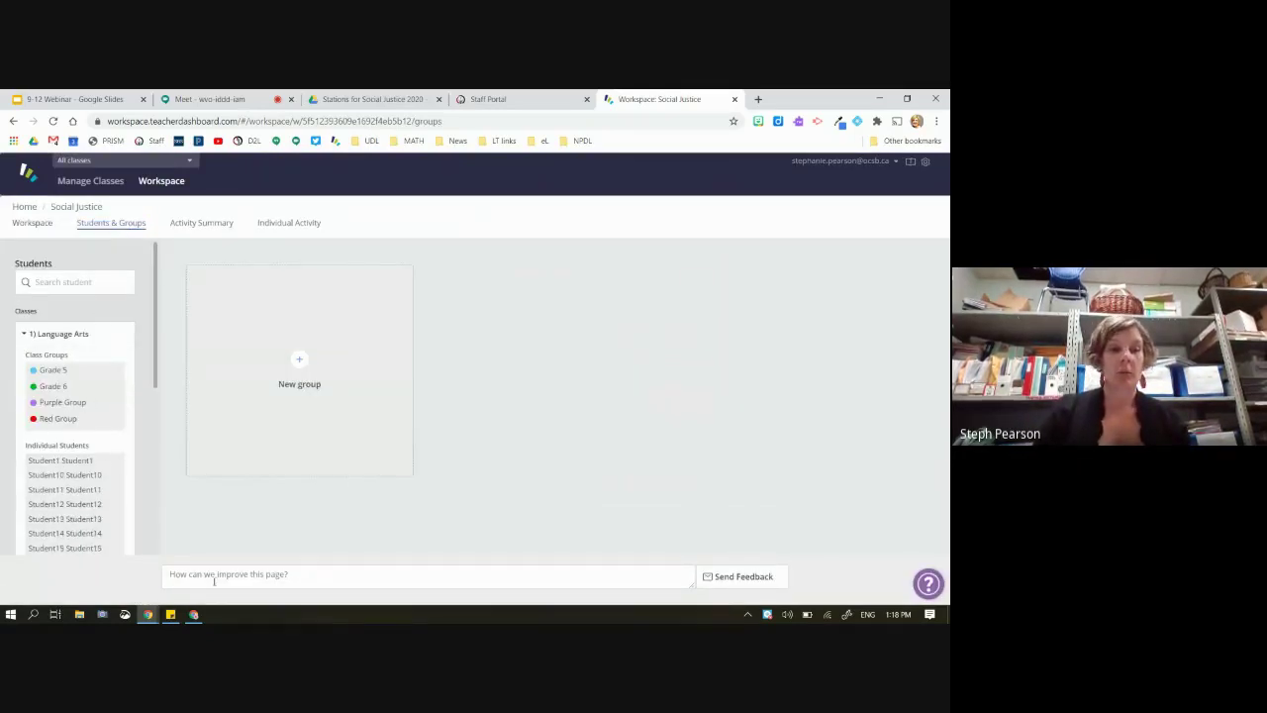
mouse_move(195, 615)
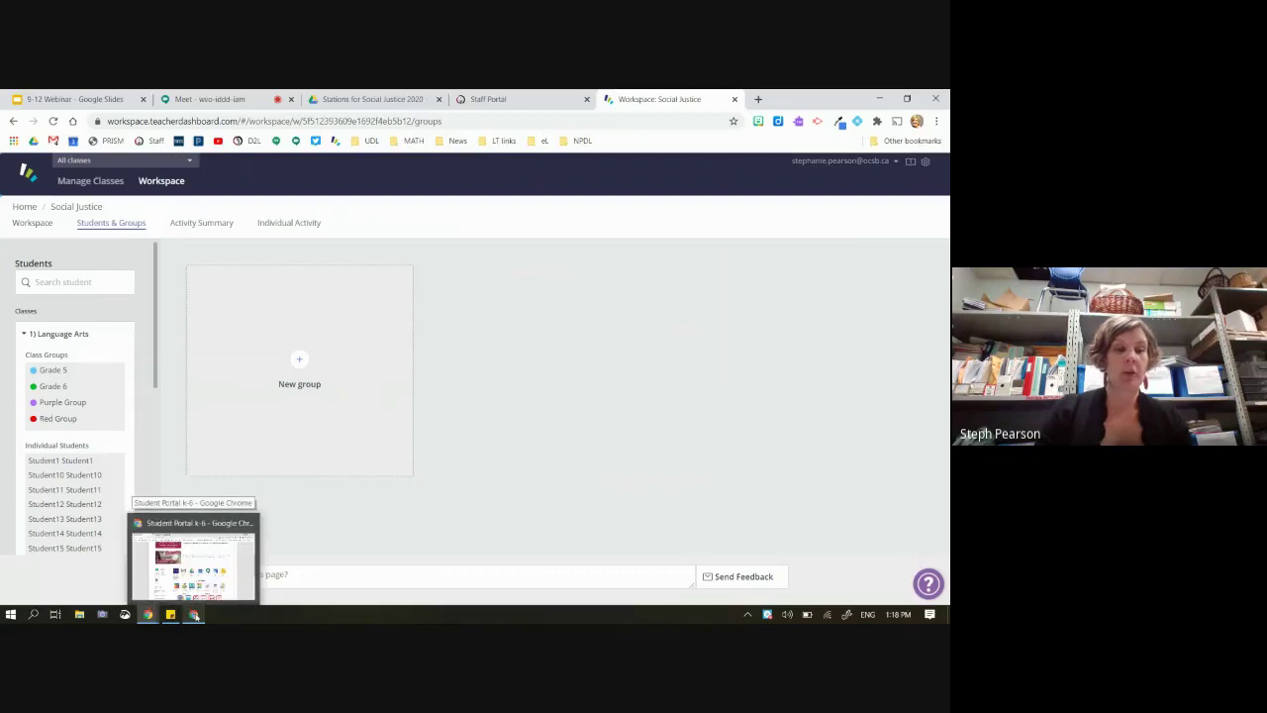
click(195, 615)
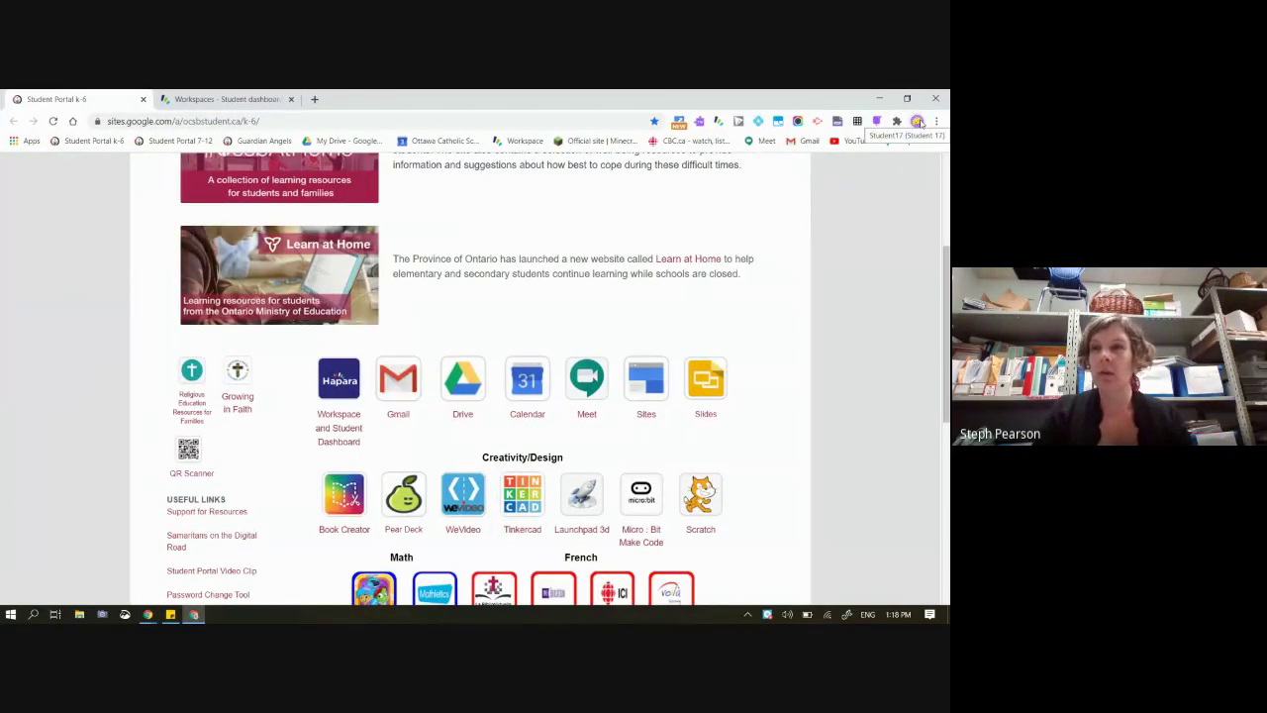
click(879, 99)
scroll(69, 460, down, 2)
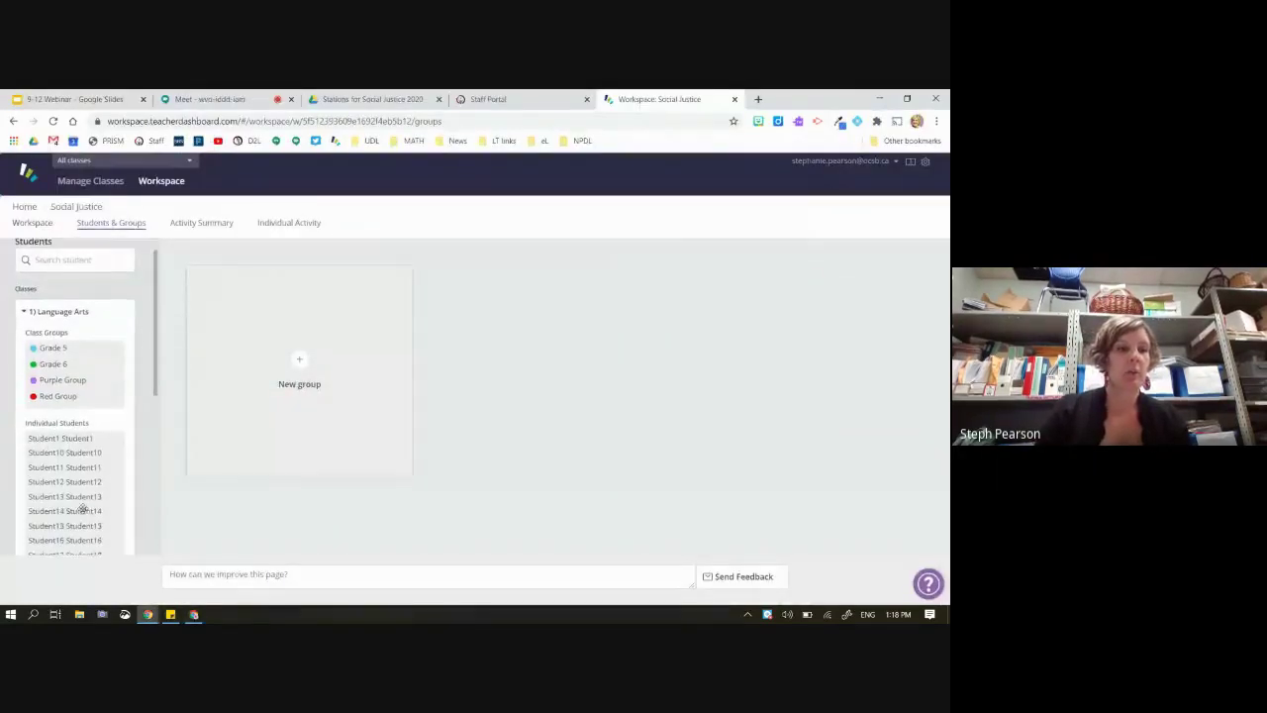
drag(69, 475, 306, 384)
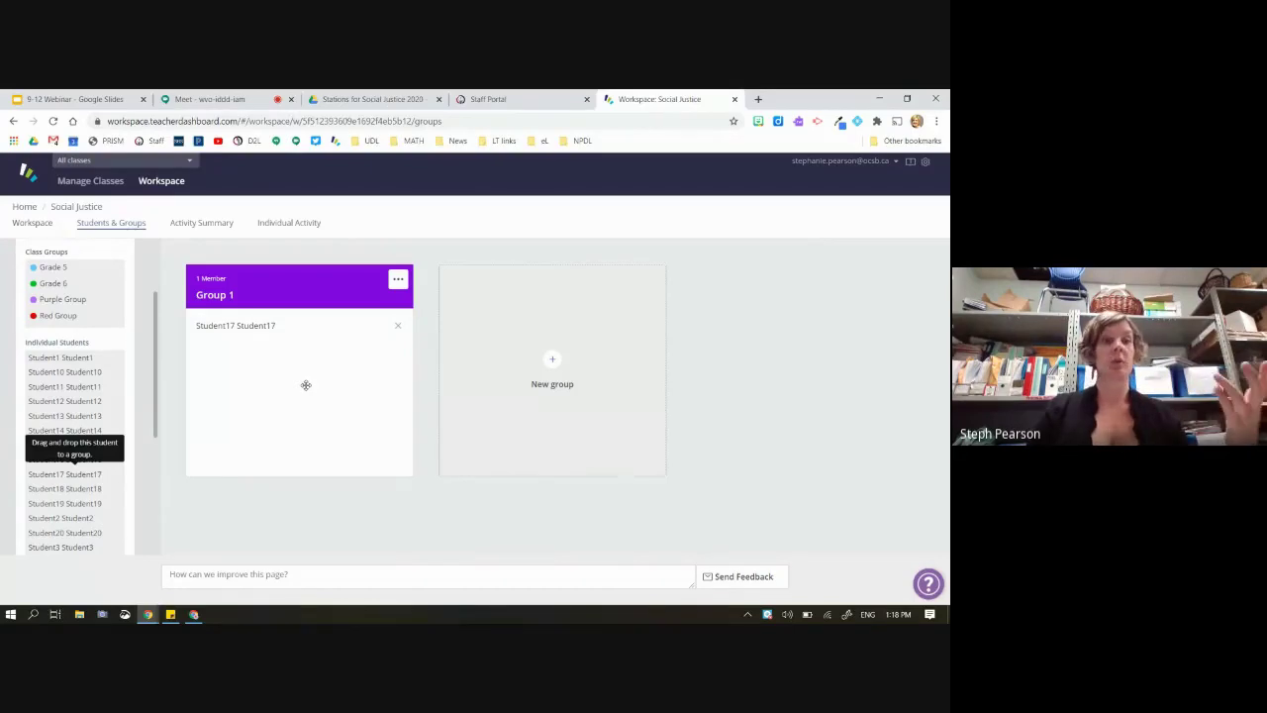
Check Group 1's members on the workspace board, then return to Students & Groups
click(32, 224)
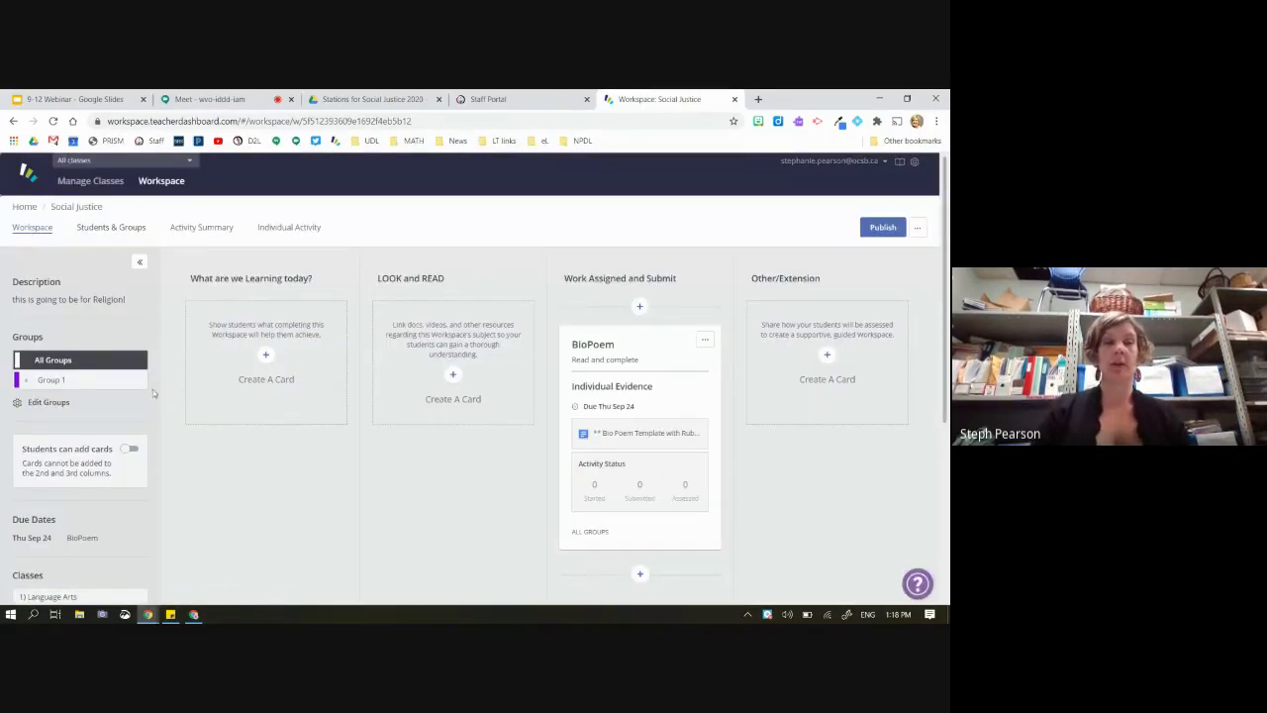
click(27, 381)
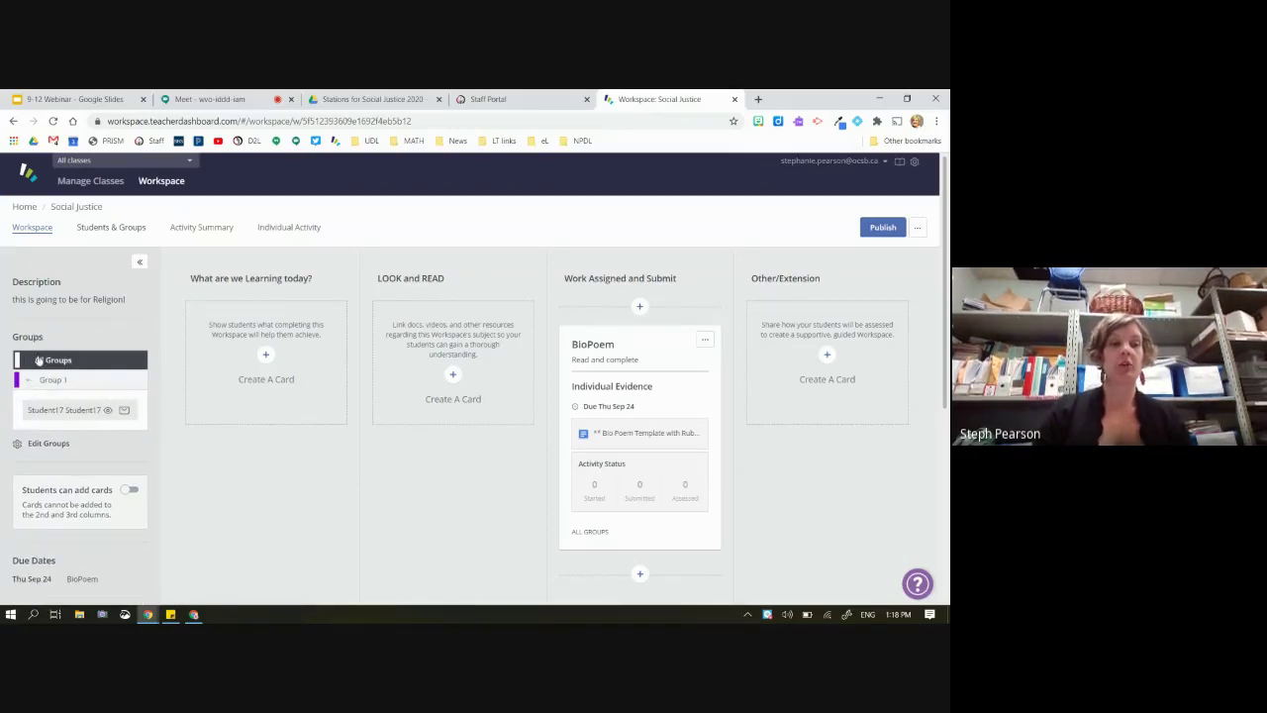
click(28, 382)
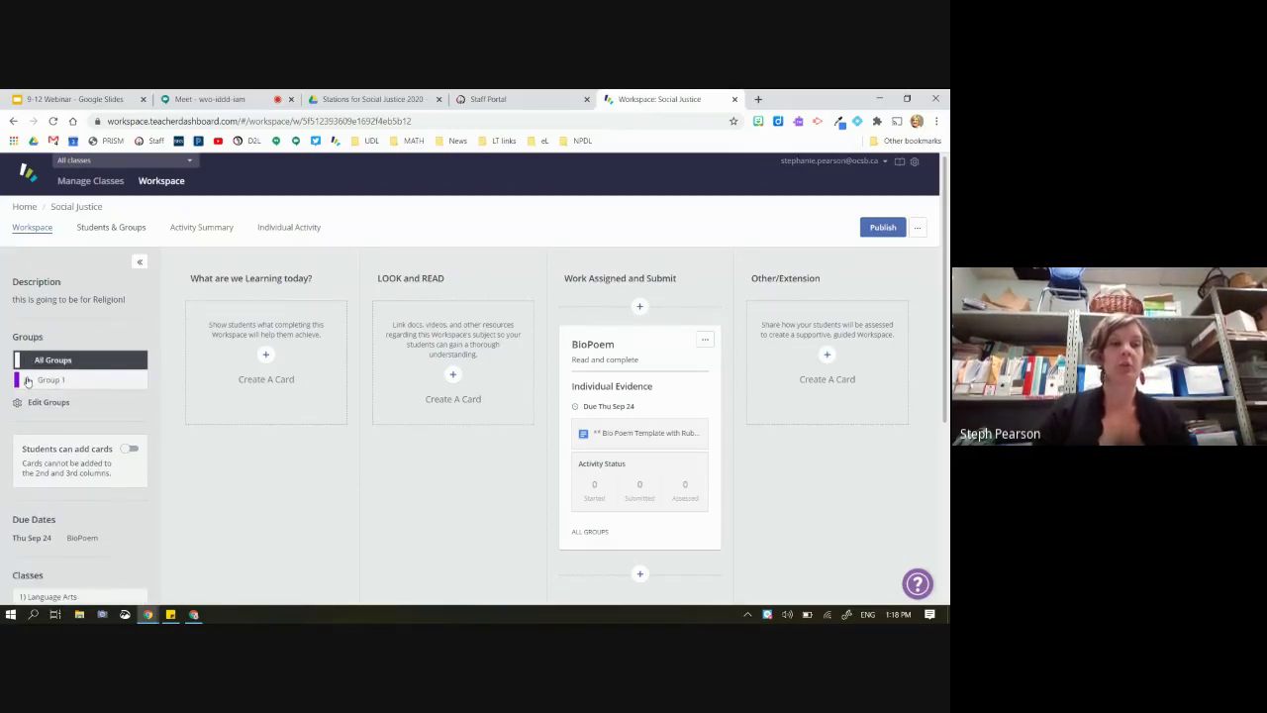
click(111, 227)
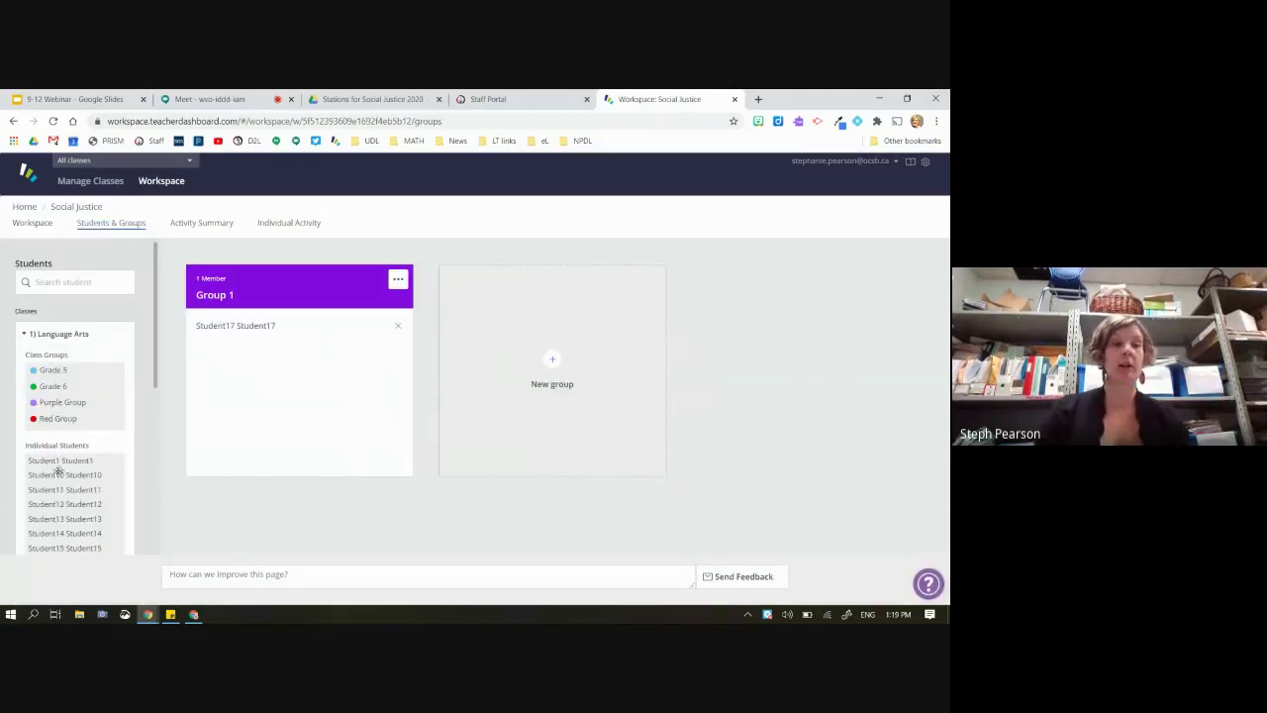
Form Group 2 from Grade 5 (6 members) and Group 3 from CEC-Training2-2021 (22 members), then return to the board
drag(56, 368, 539, 324)
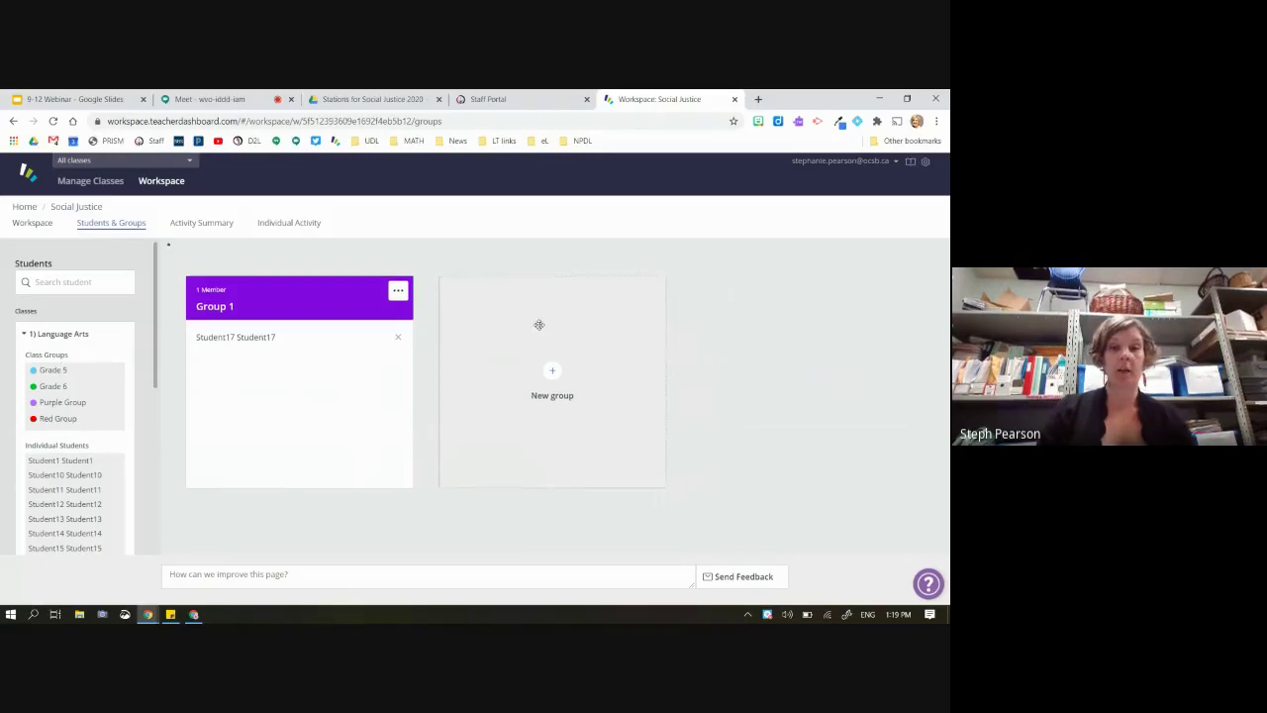
scroll(80, 352, down, 7)
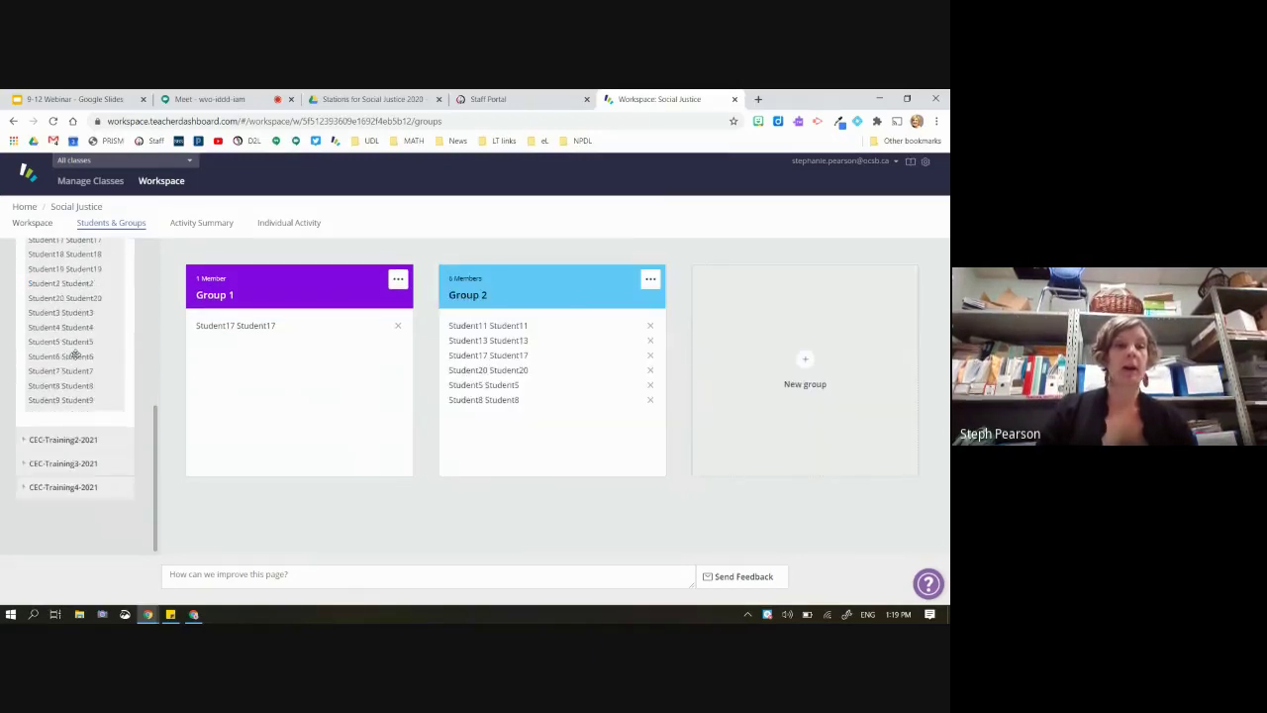
drag(49, 434, 765, 358)
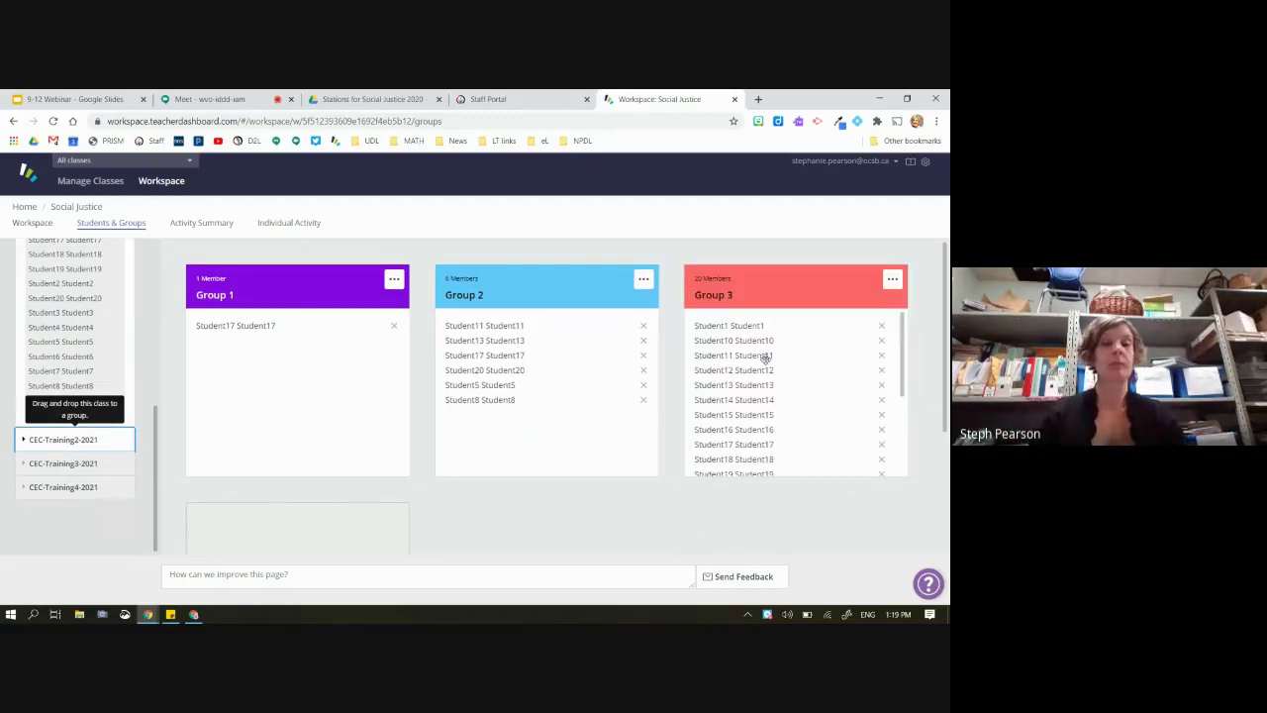
scroll(363, 534, down, 1)
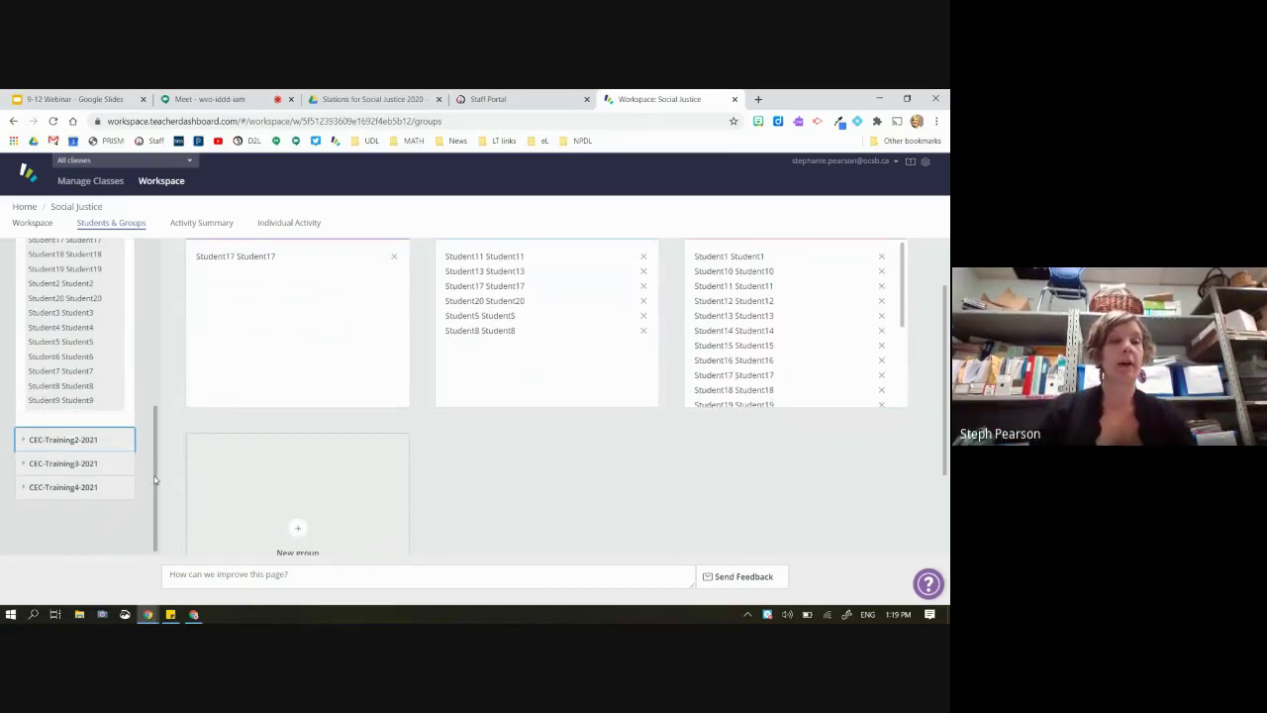
scroll(67, 394, up, 10)
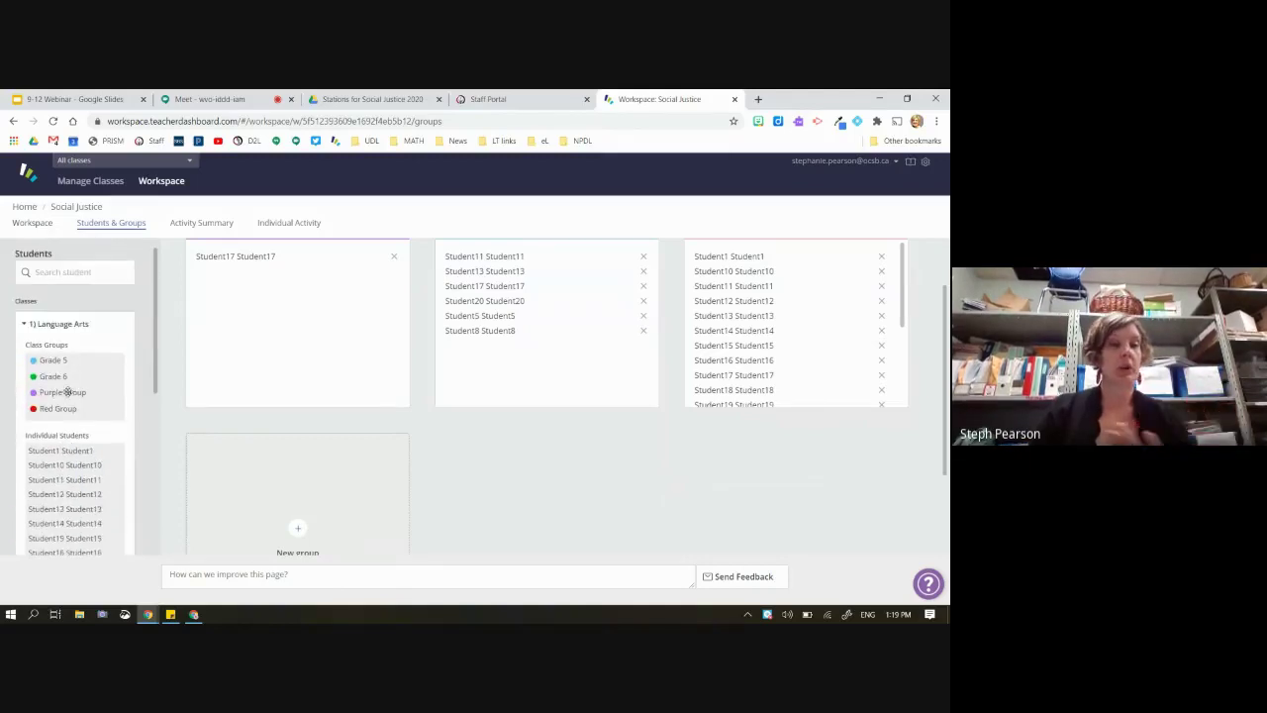
scroll(67, 390, up, 1)
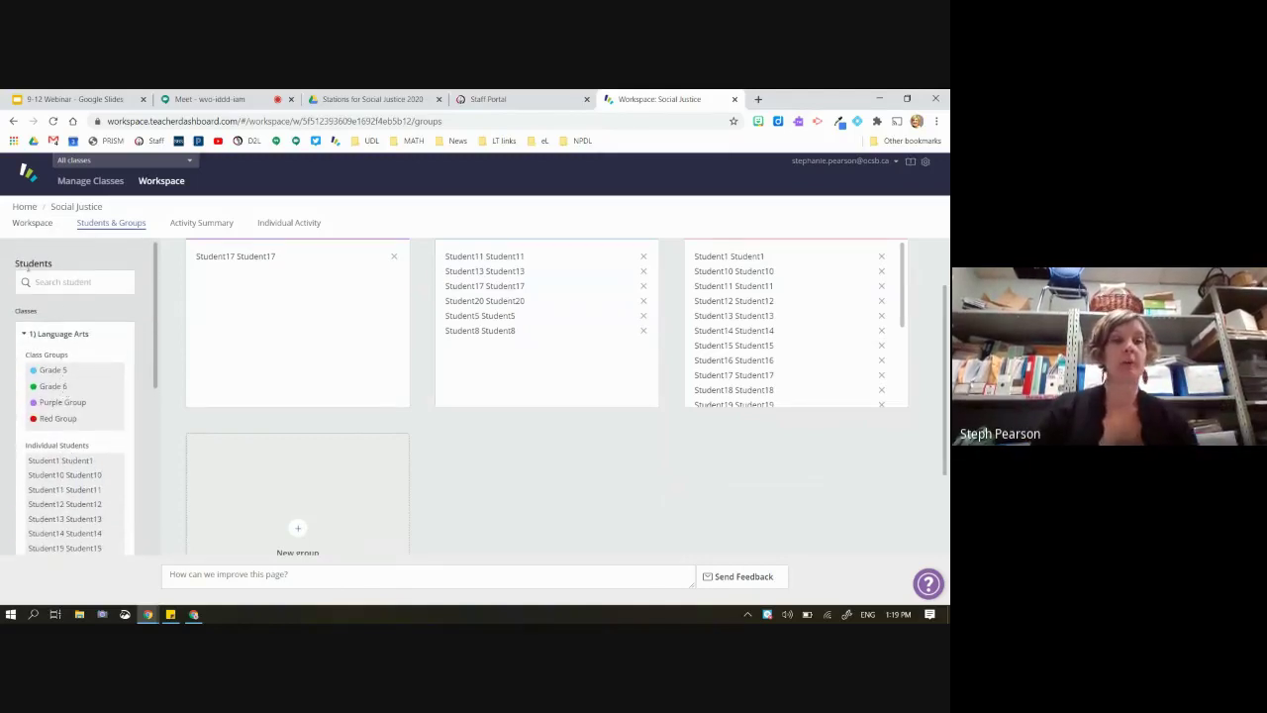
click(31, 224)
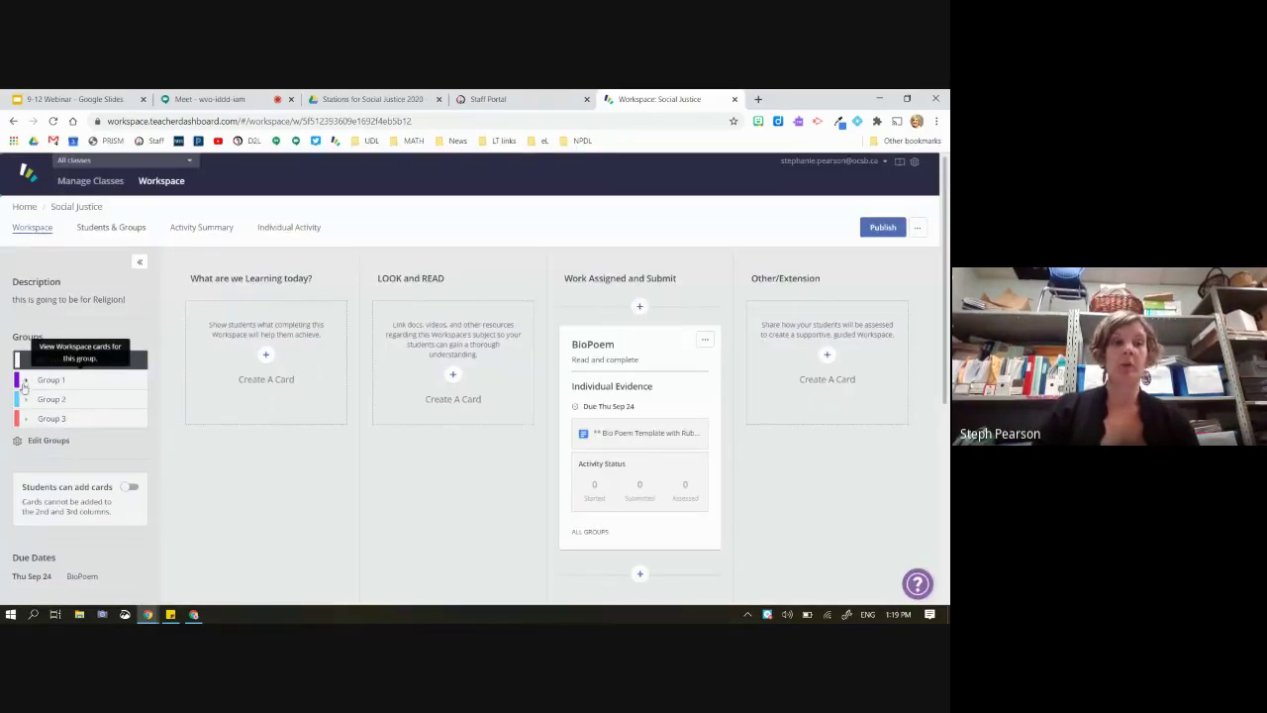
Preview the workspace as Group 1's student to check the BioPoem card, then return to the teacher board
click(26, 384)
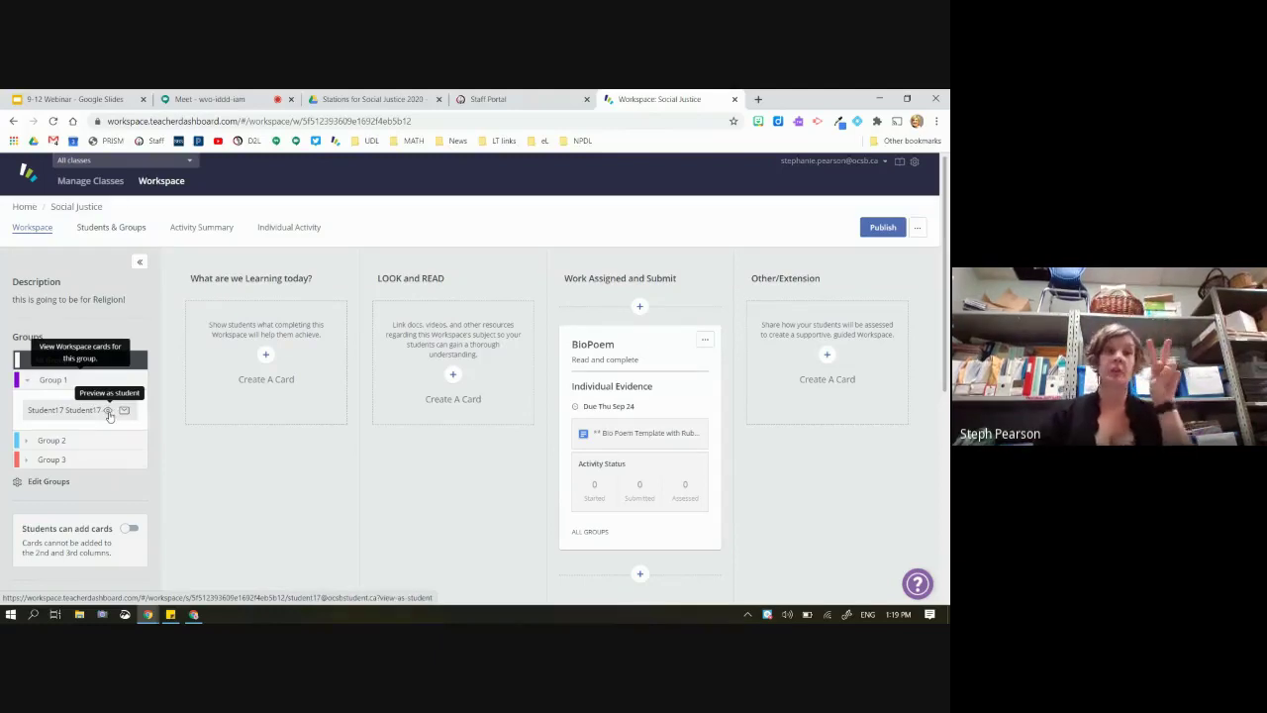
click(109, 414)
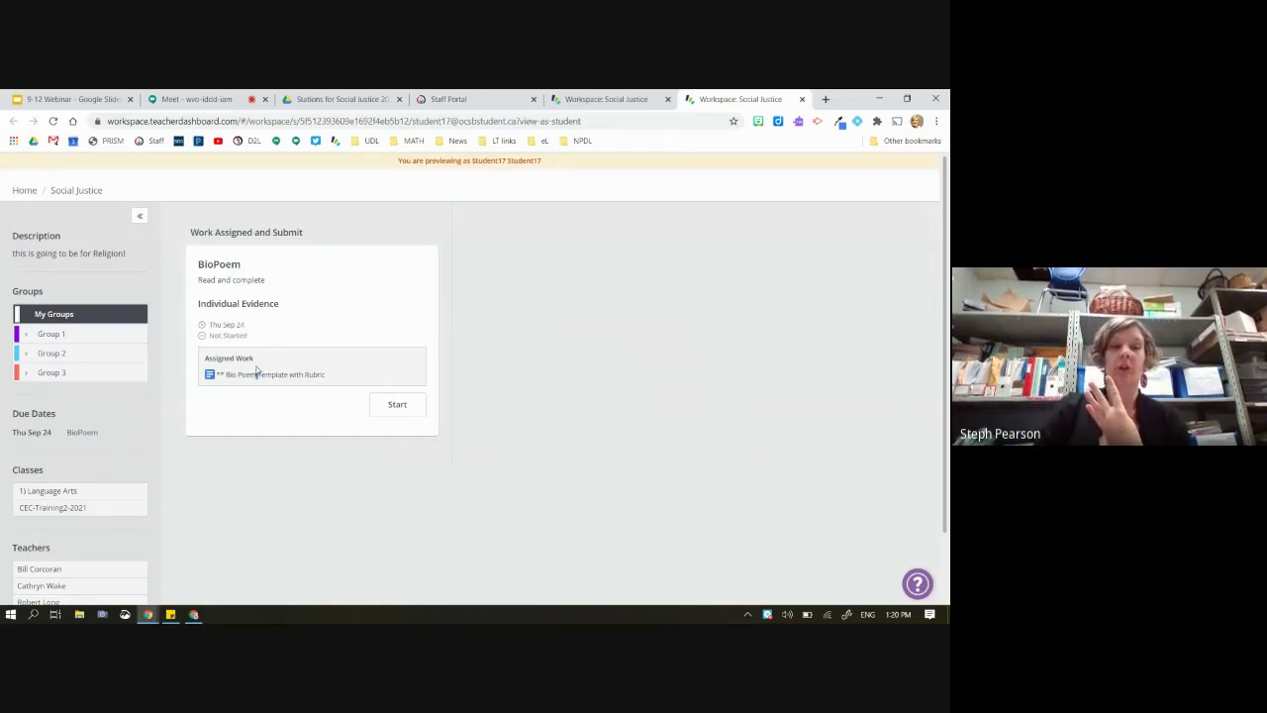
triple_click(258, 374)
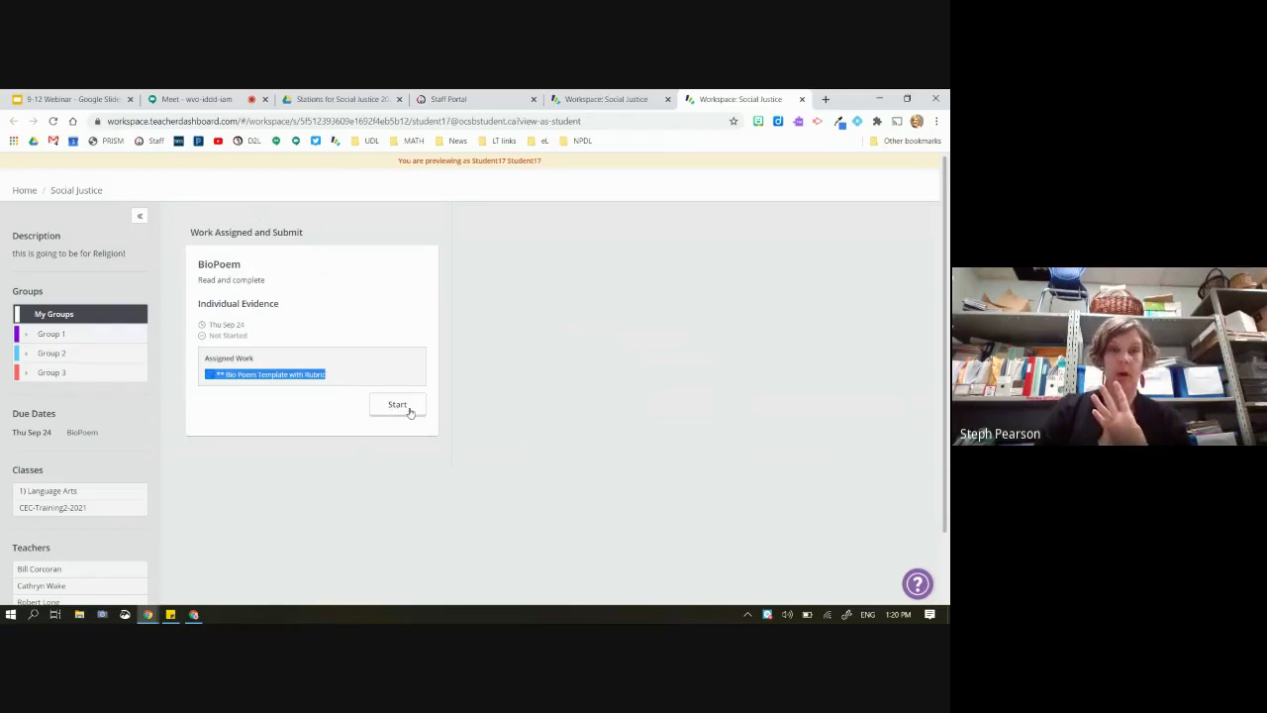
click(606, 99)
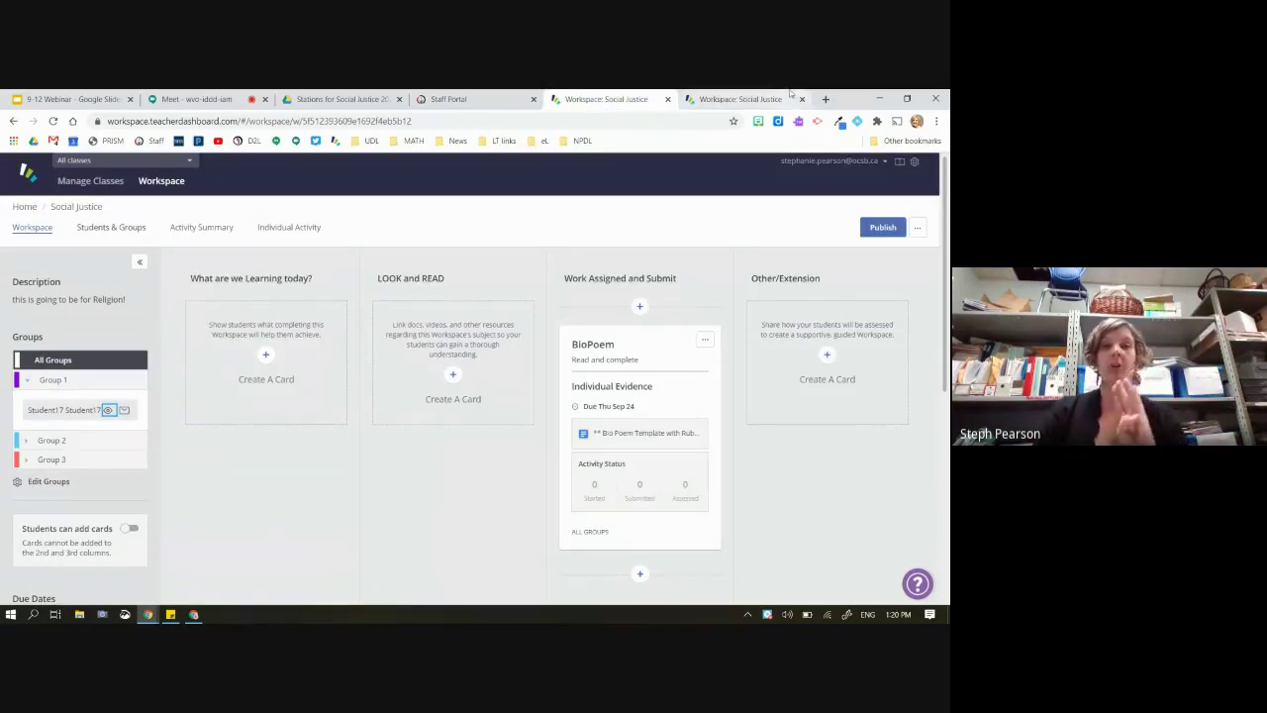
click(735, 98)
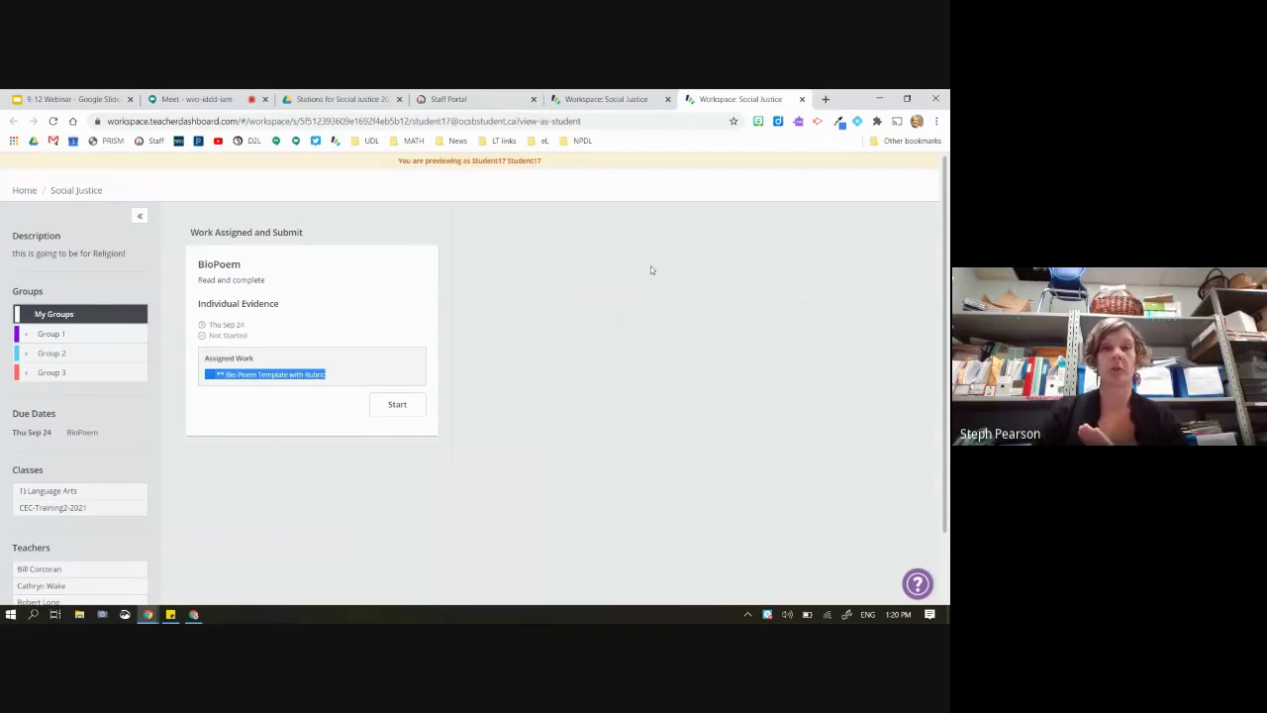
click(614, 103)
scroll(702, 378, down, 2)
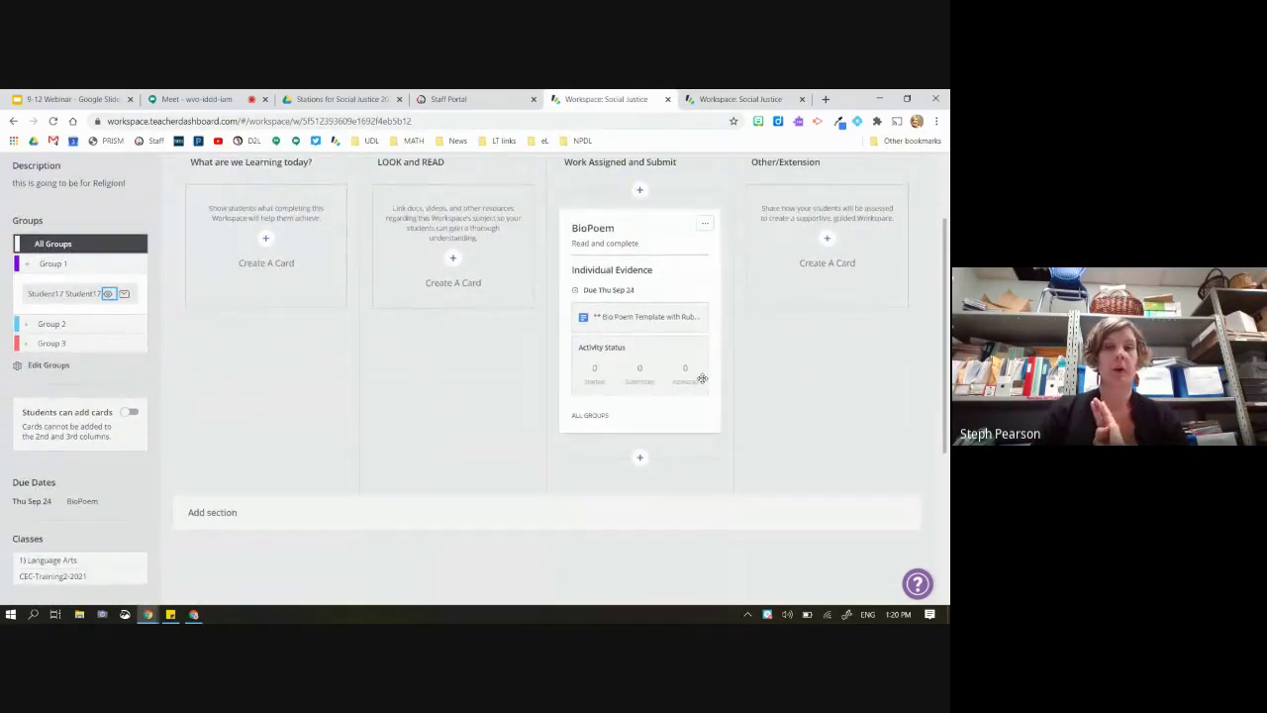
scroll(702, 378, up, 1)
scroll(702, 378, down, 1)
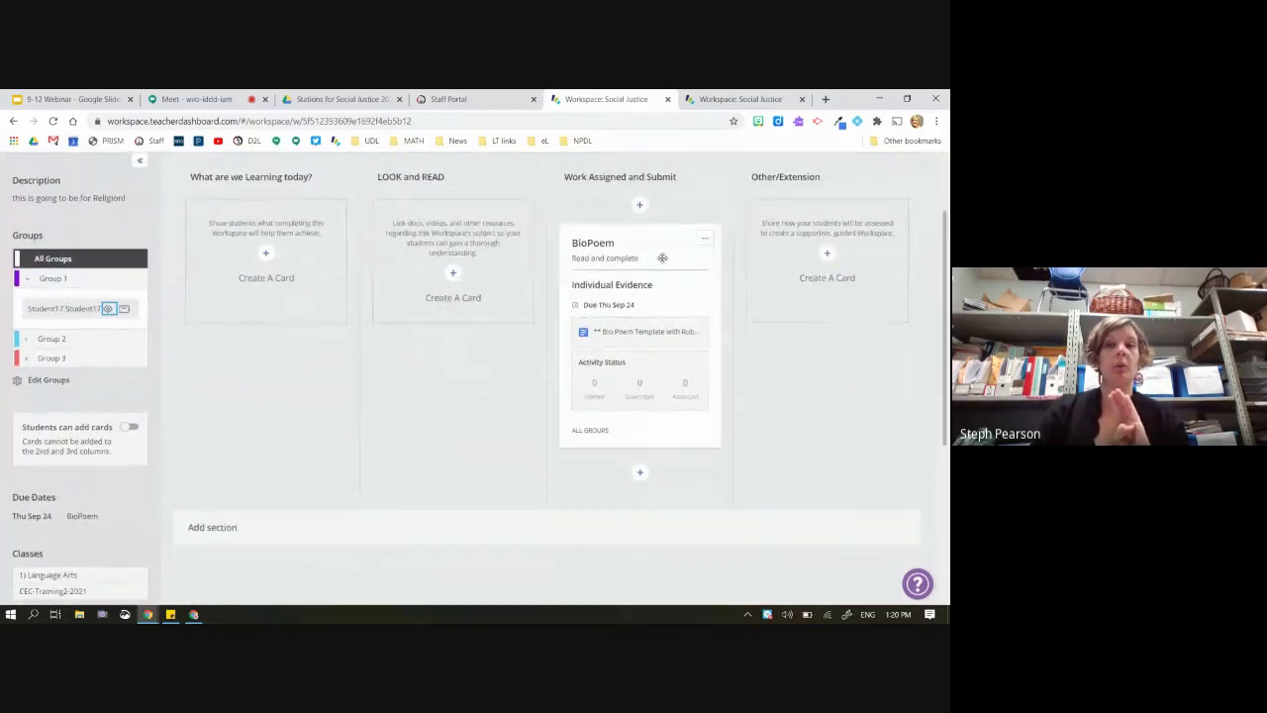
drag(660, 263, 660, 454)
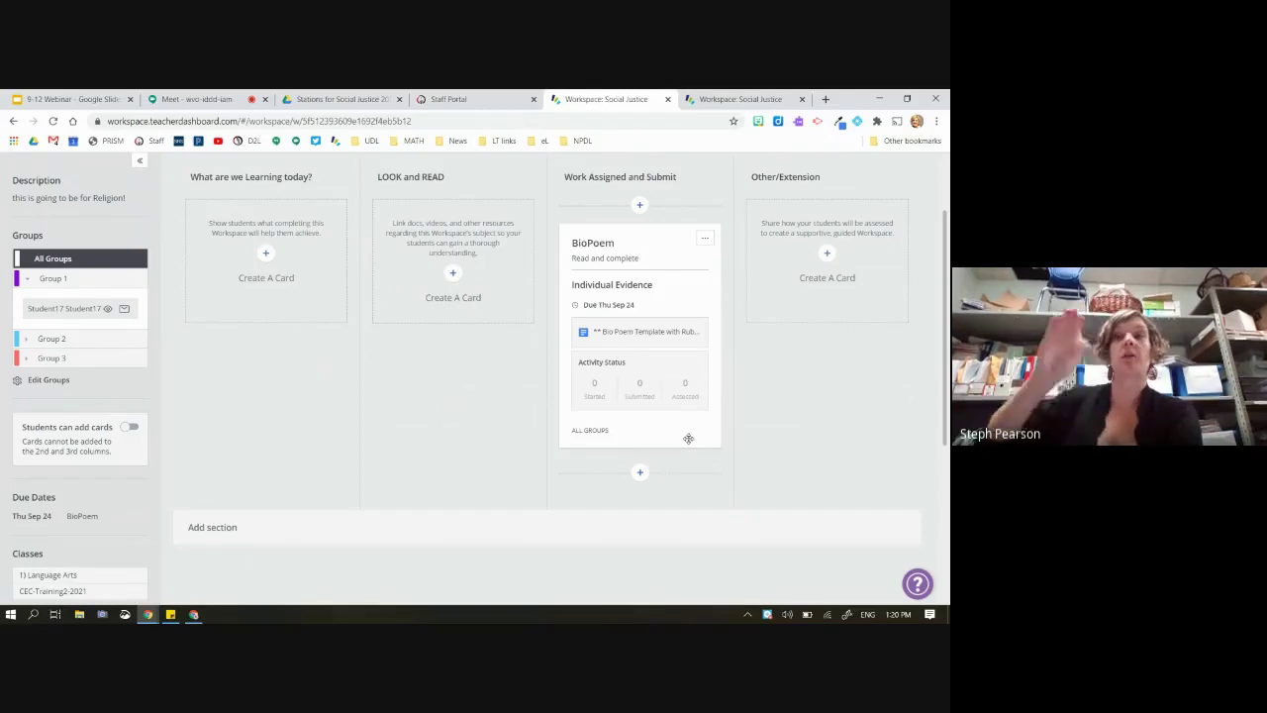
scroll(688, 437, down, 2)
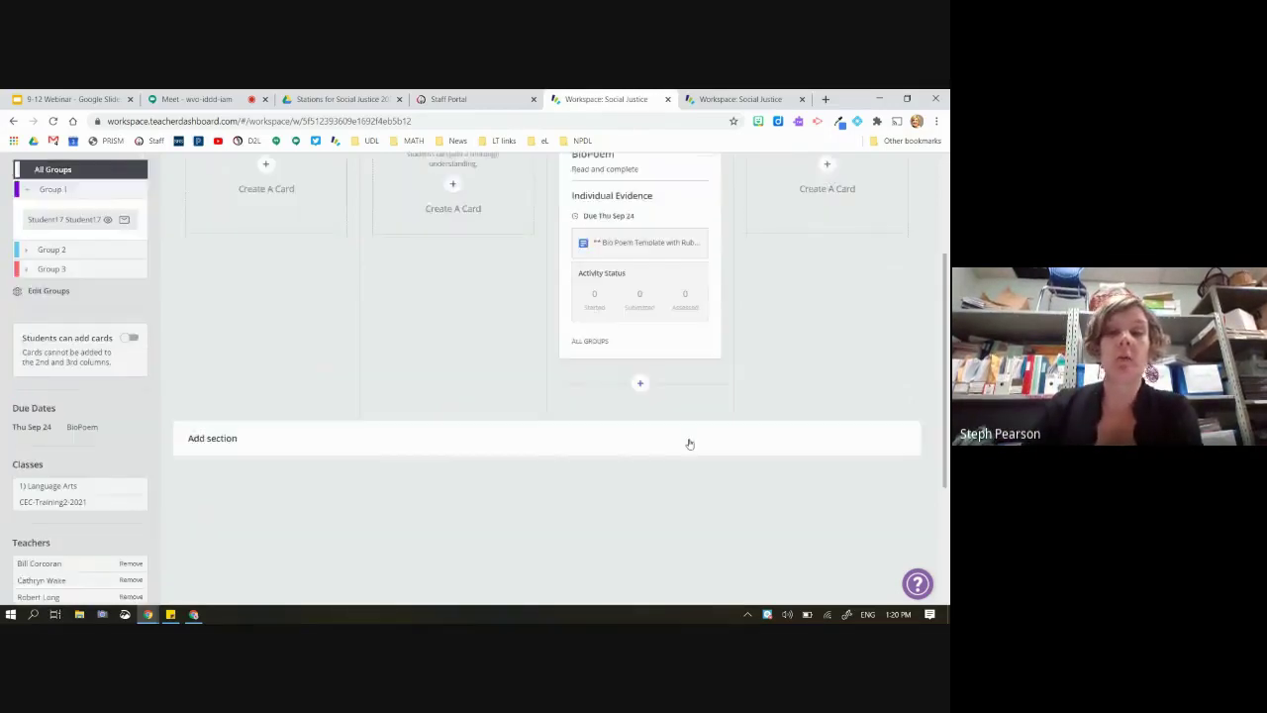
scroll(720, 290, up, 3)
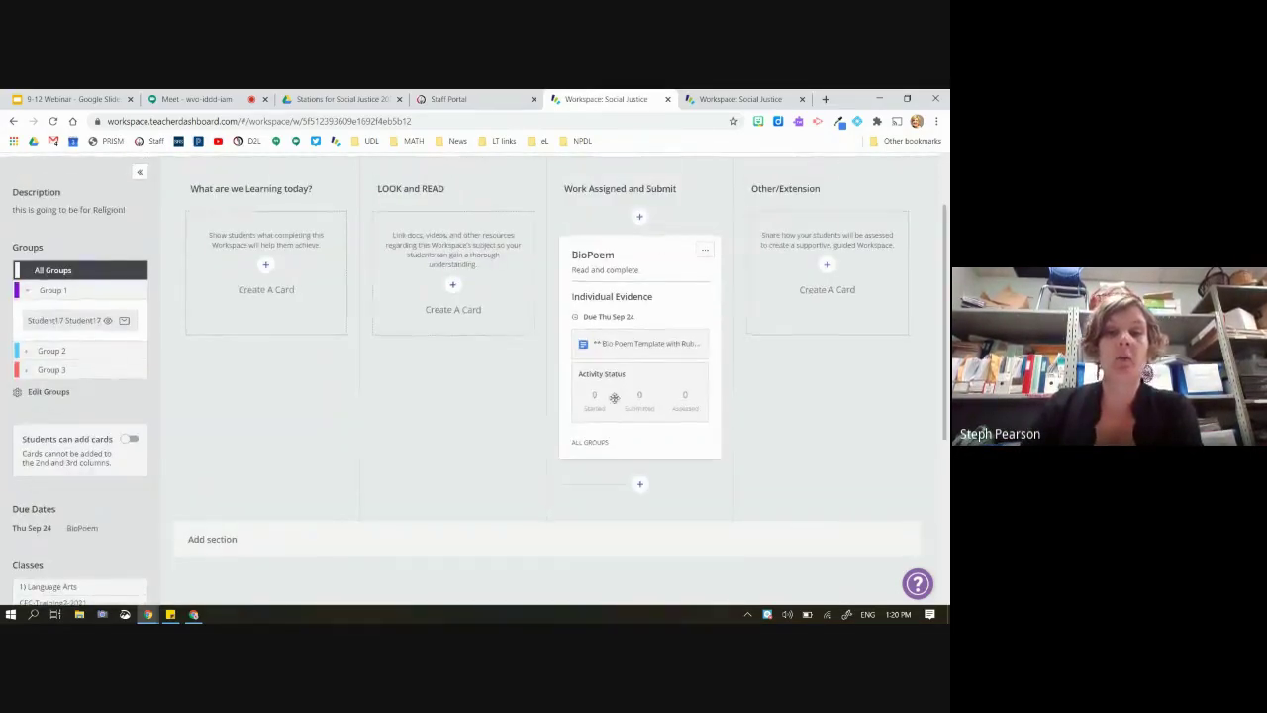
scroll(617, 402, down, 2)
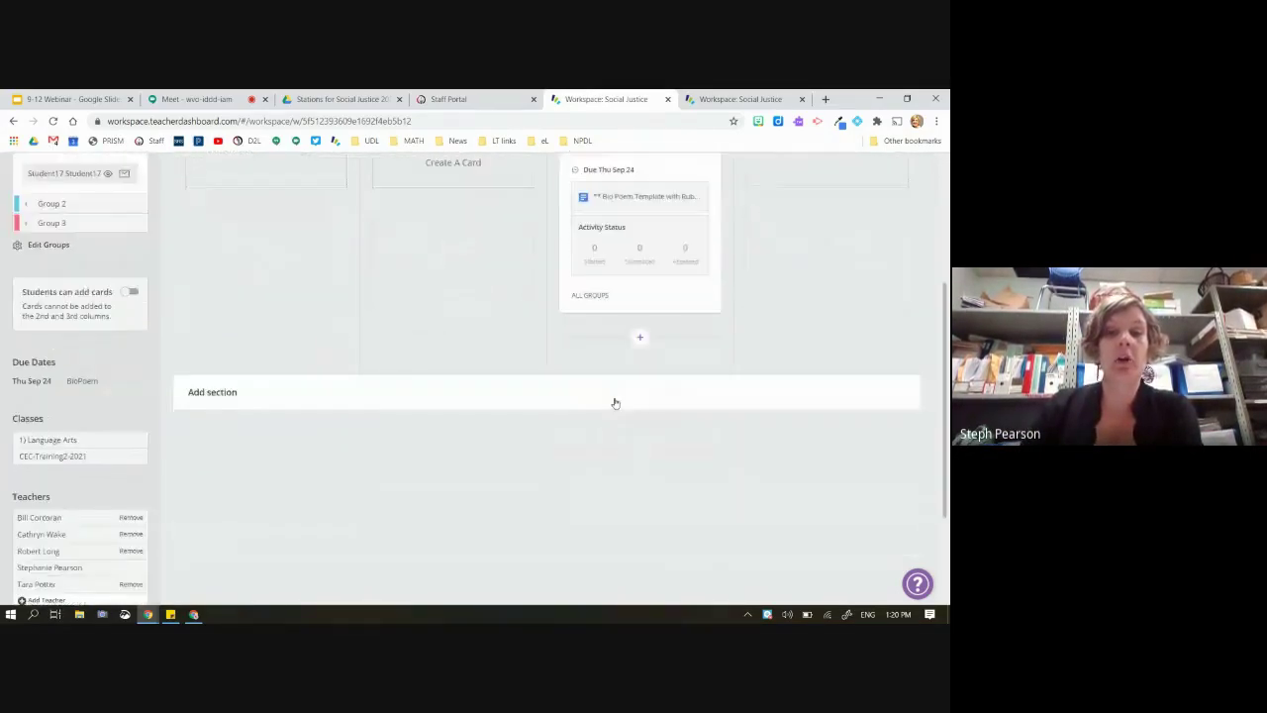
click(635, 341)
scroll(643, 415, down, 1)
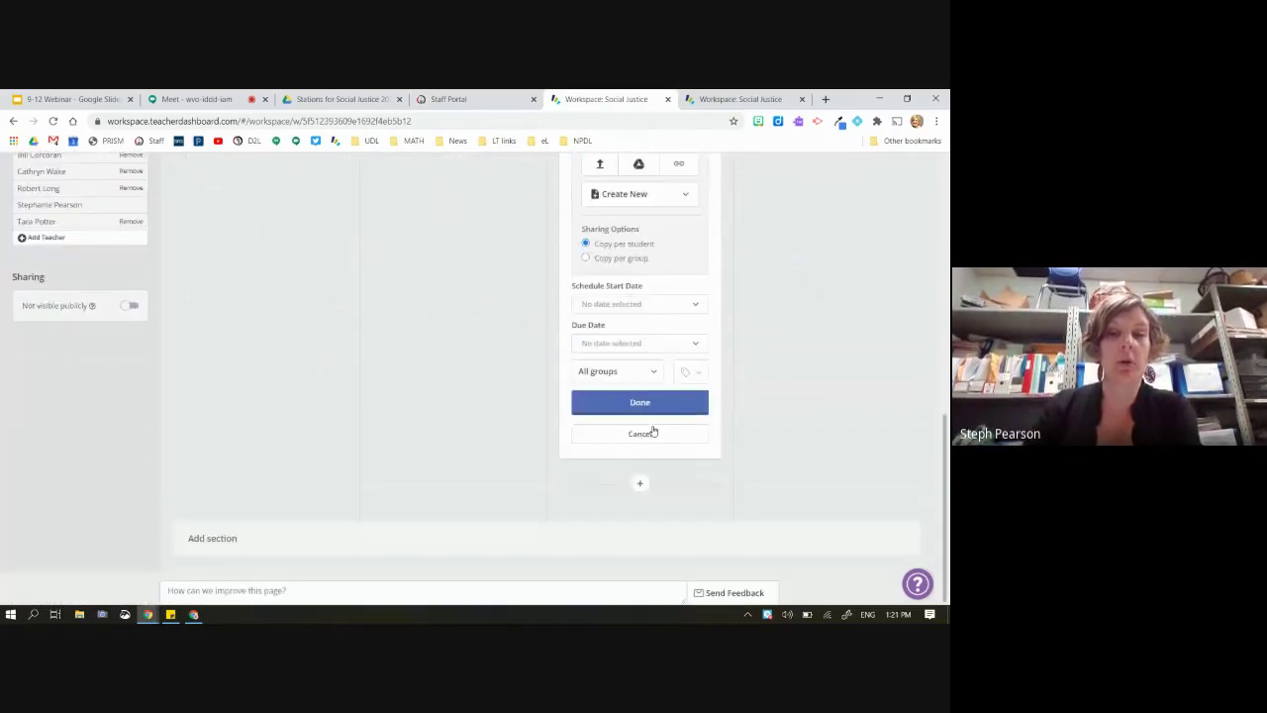
scroll(722, 450, up, 2)
scroll(746, 440, down, 2)
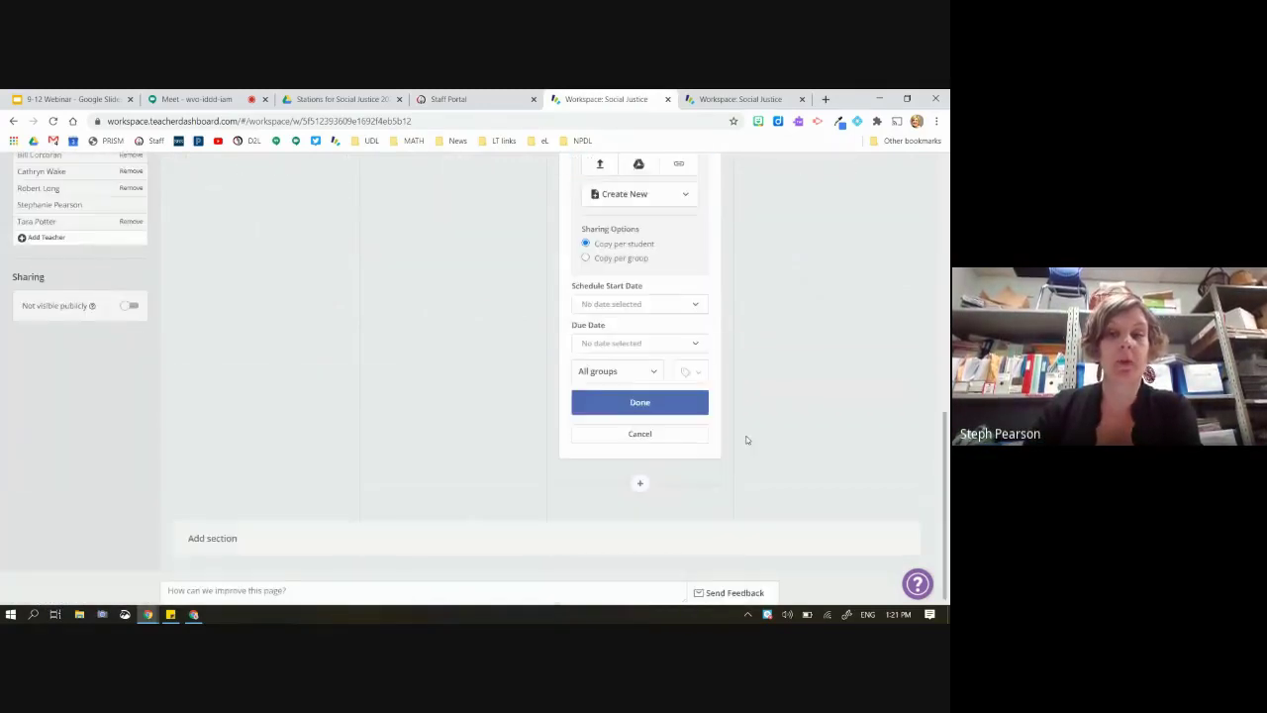
scroll(743, 438, up, 1)
scroll(743, 439, down, 1)
click(885, 497)
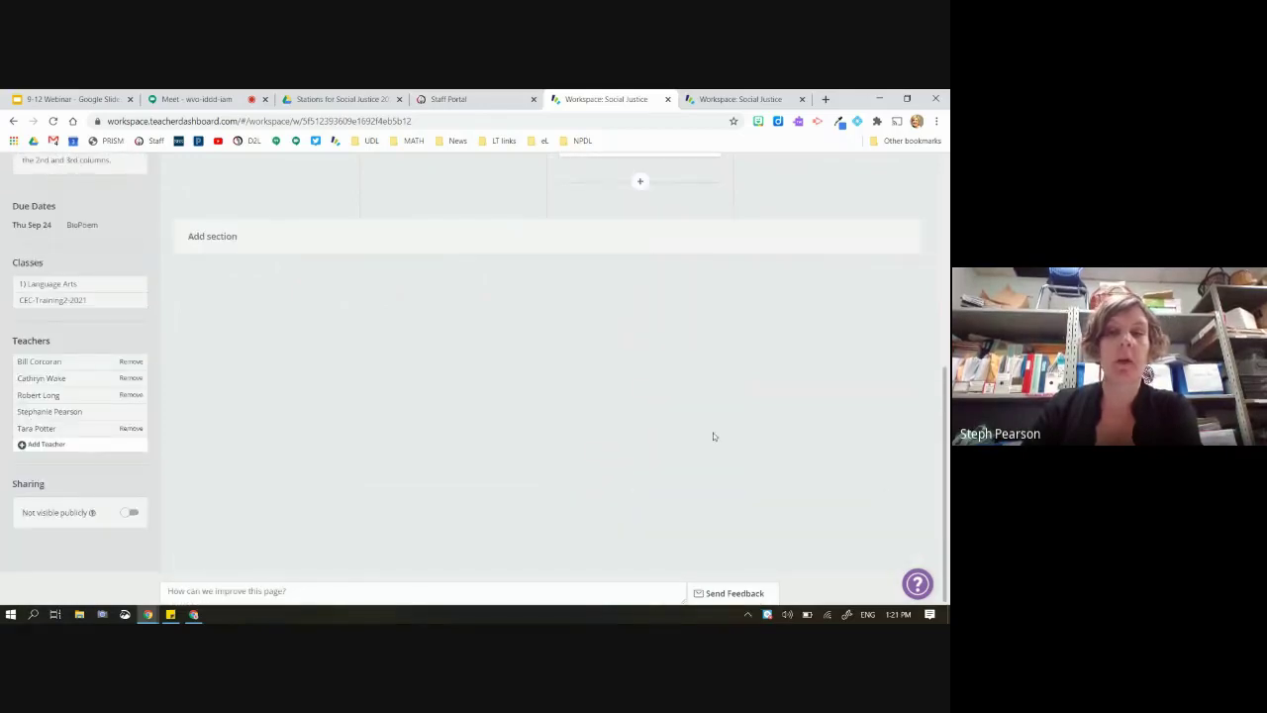
scroll(712, 436, up, 5)
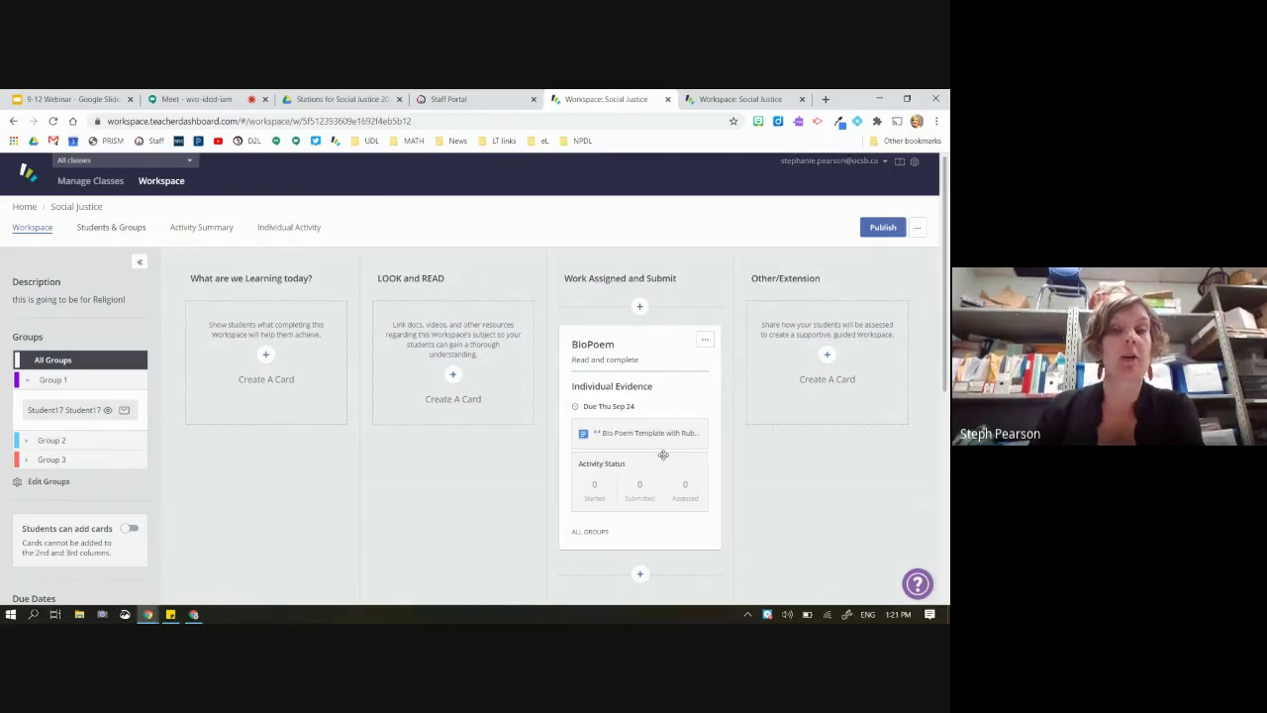
scroll(663, 454, down, 3)
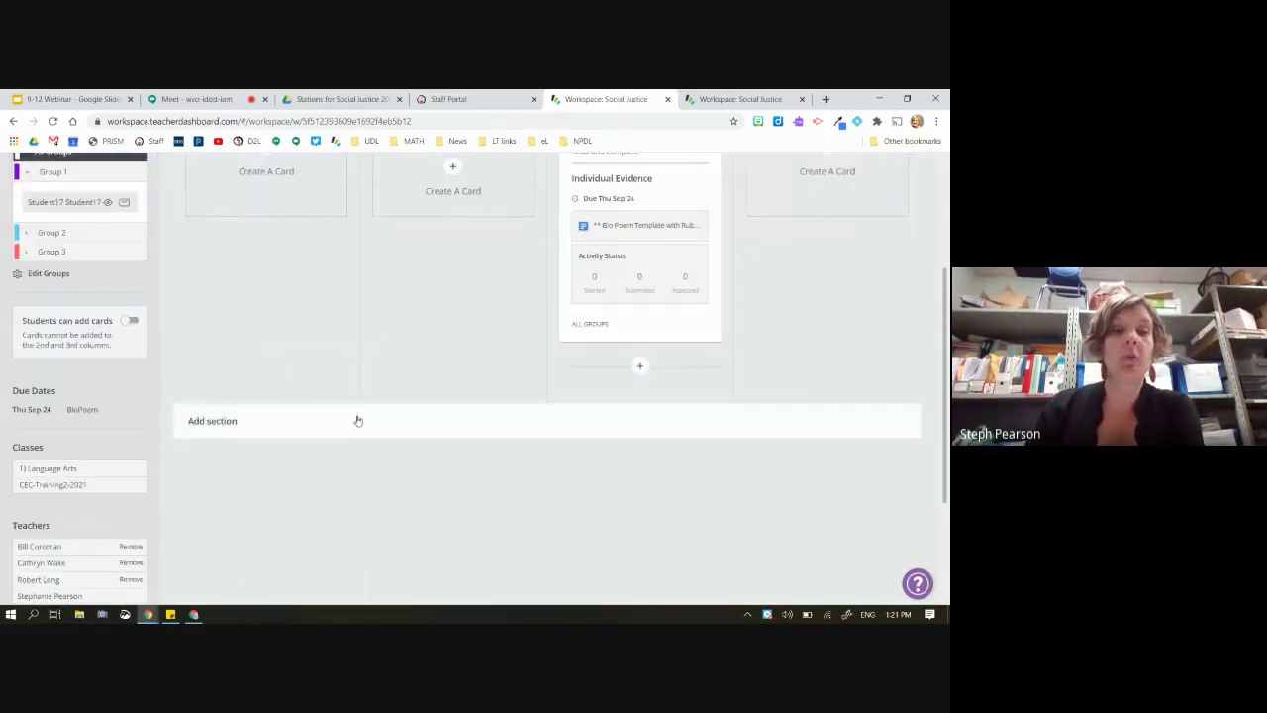
Add a new section named 'October' to the workspace board
click(289, 417)
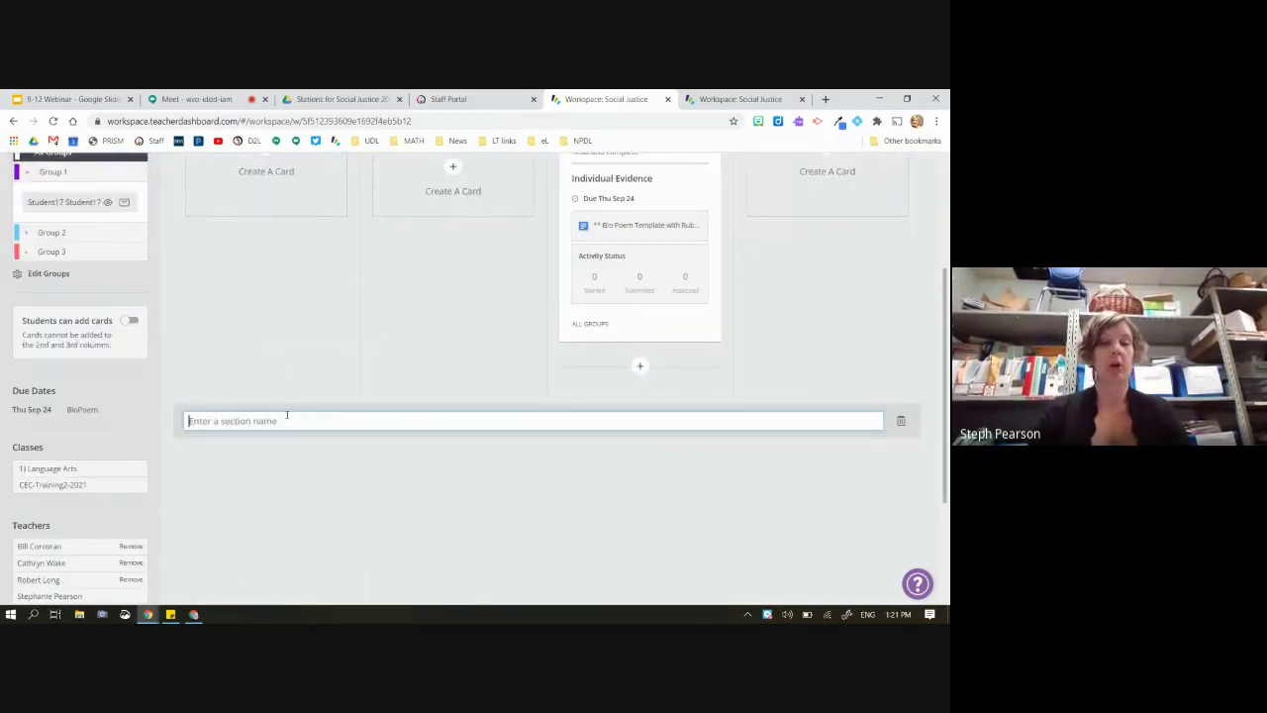
text(Octobe)
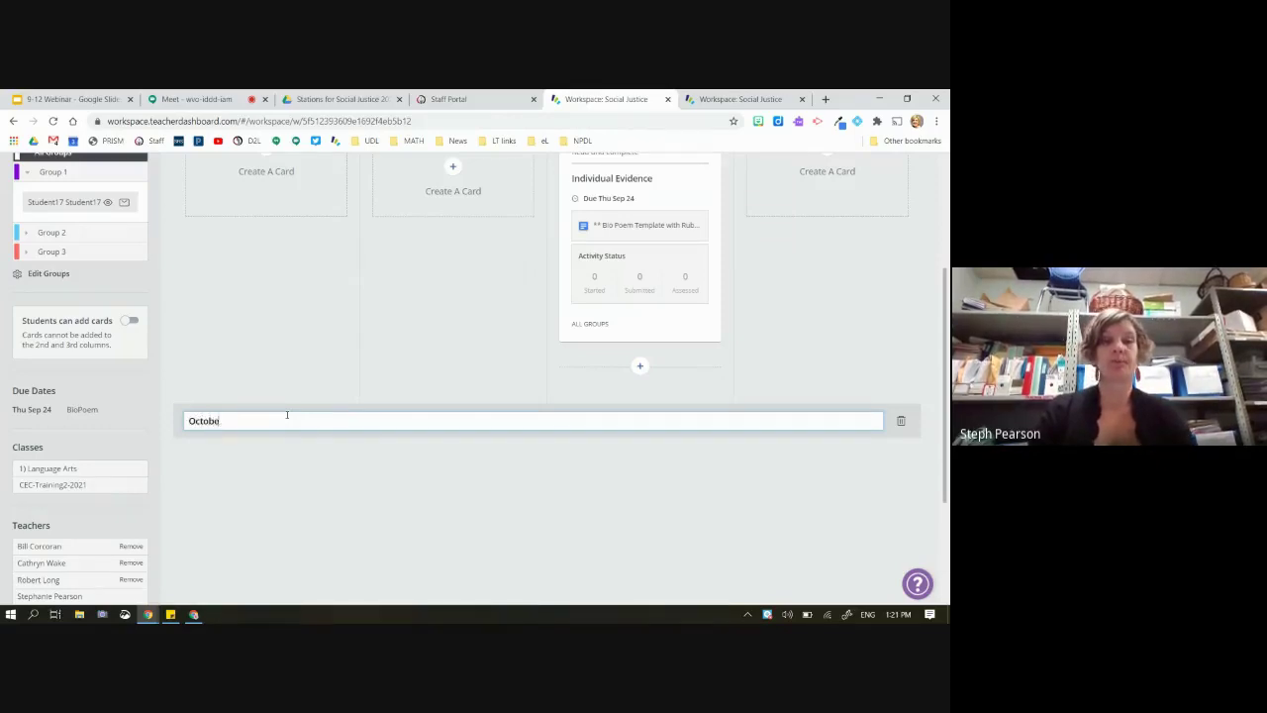
text(r)
key(Return)
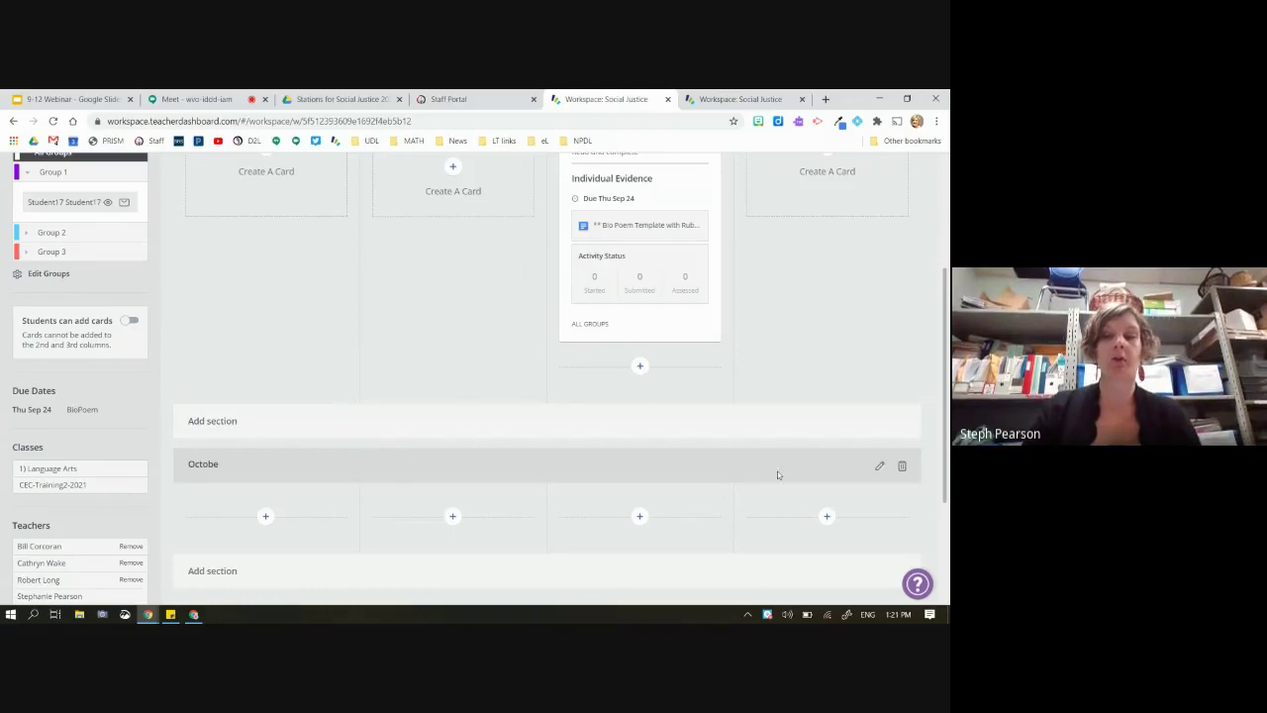
Move the BioPoem card into the new section's Work Assigned and Submit column
drag(647, 320, 644, 325)
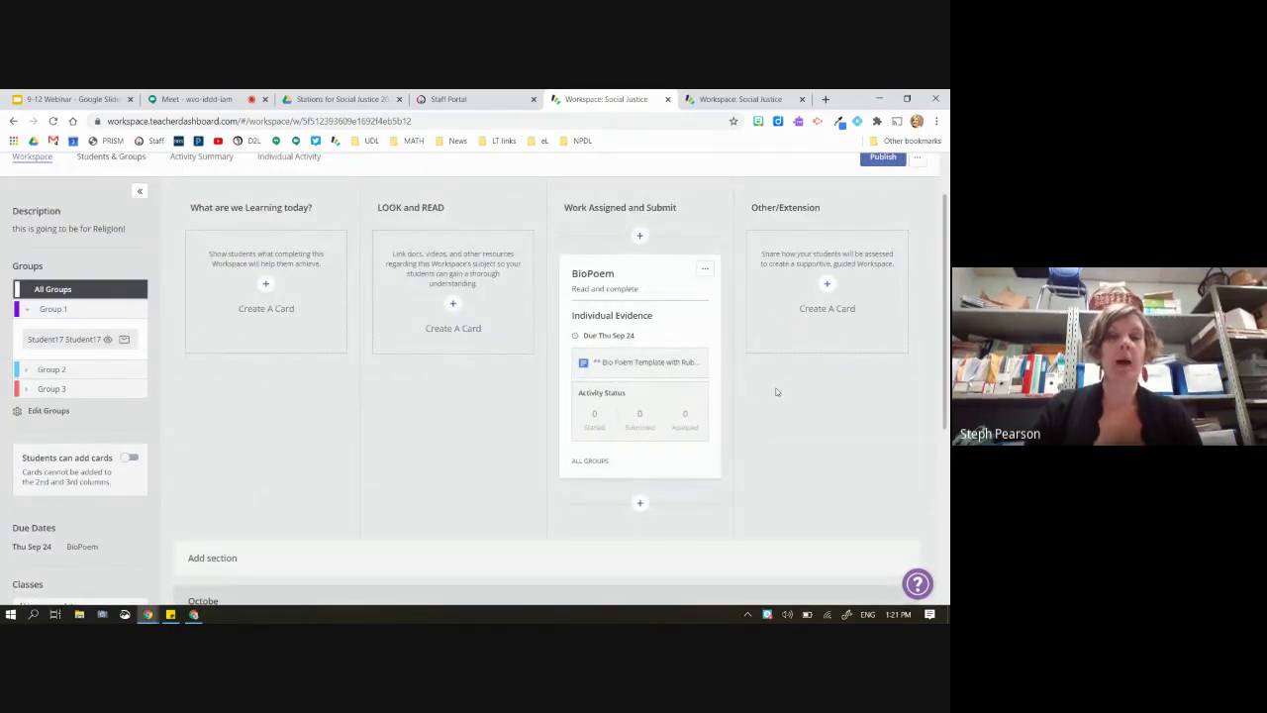
drag(658, 271, 699, 489)
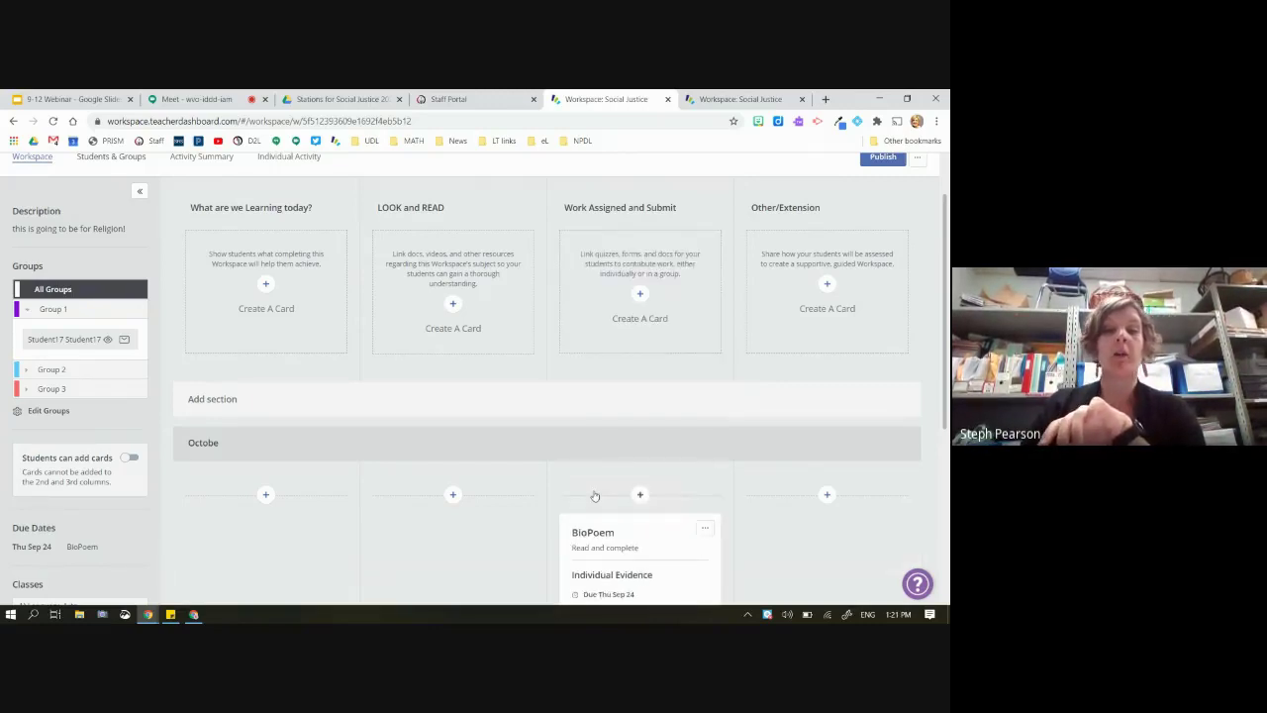
scroll(595, 495, down, 1)
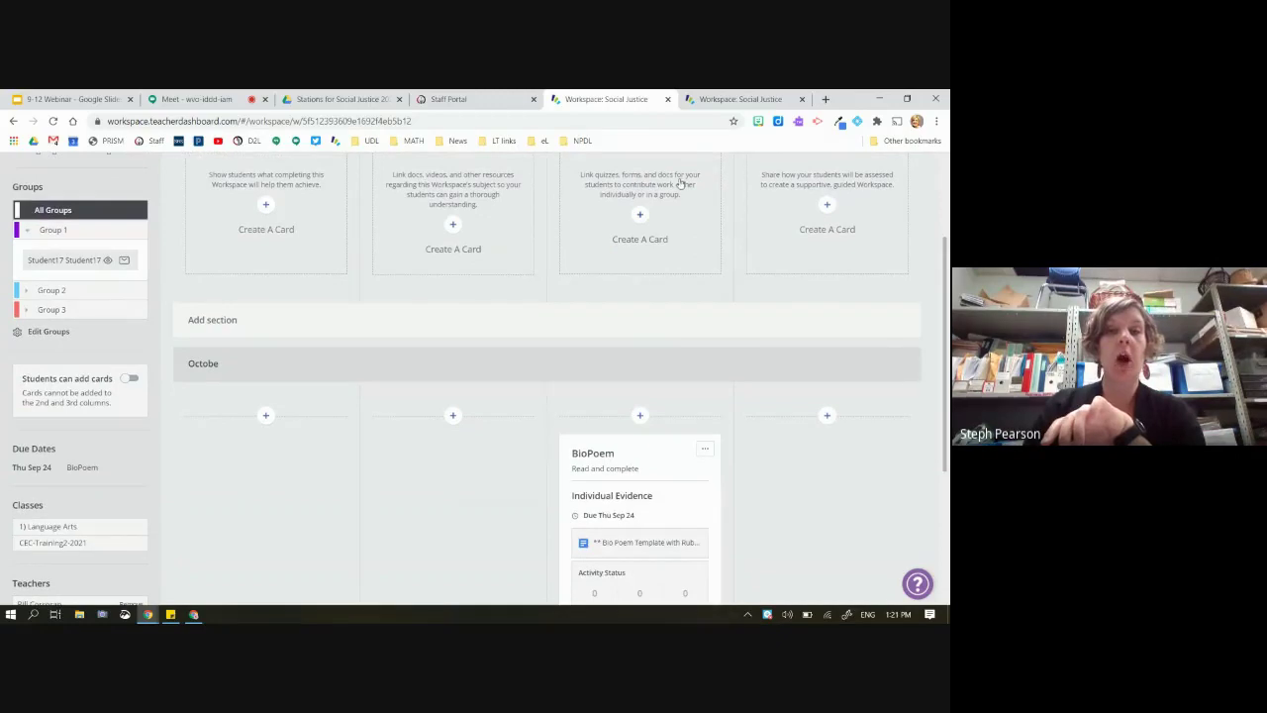
scroll(627, 437, down, 2)
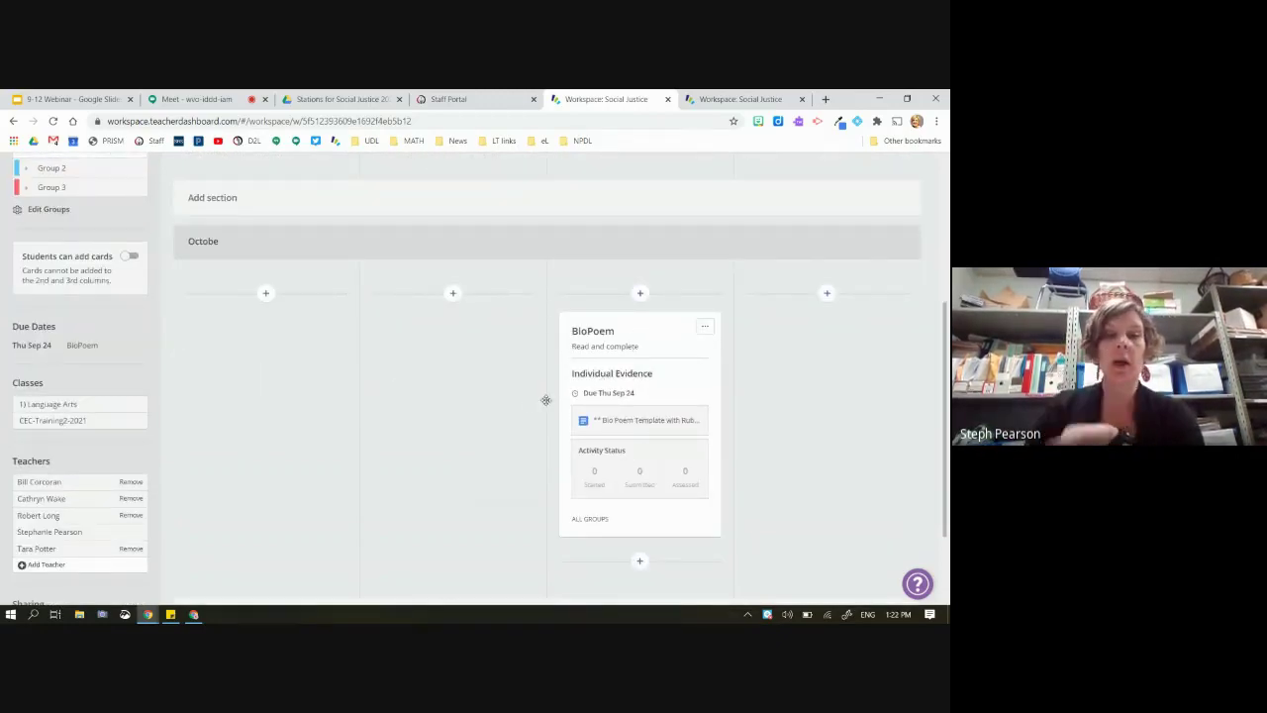
scroll(524, 404, up, 1)
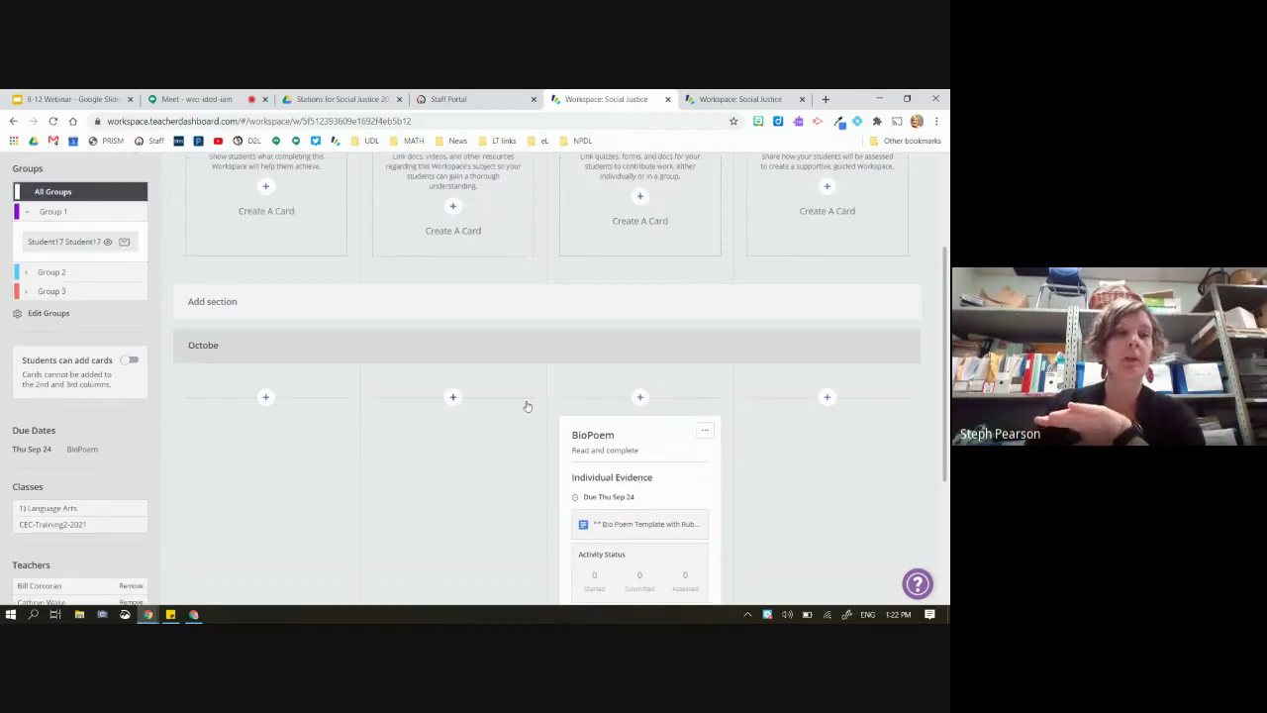
Check the student preview, close that tab, and go back to the teacher board
click(107, 241)
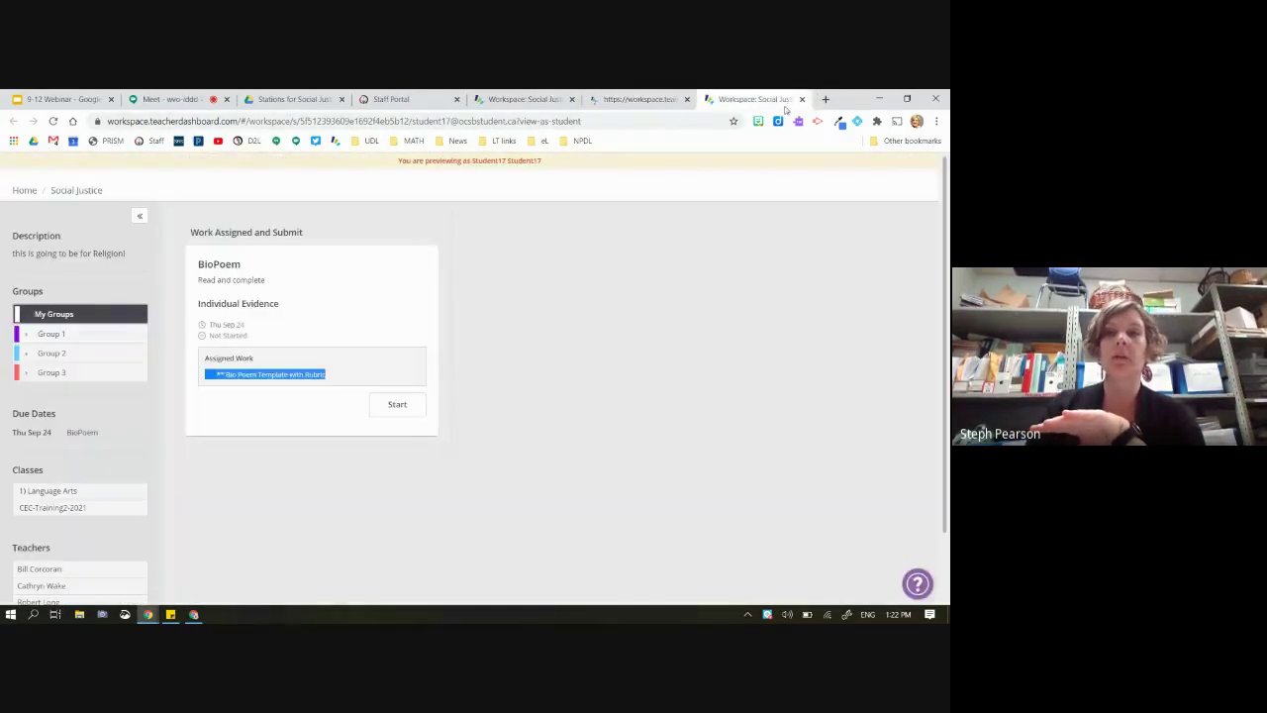
click(802, 99)
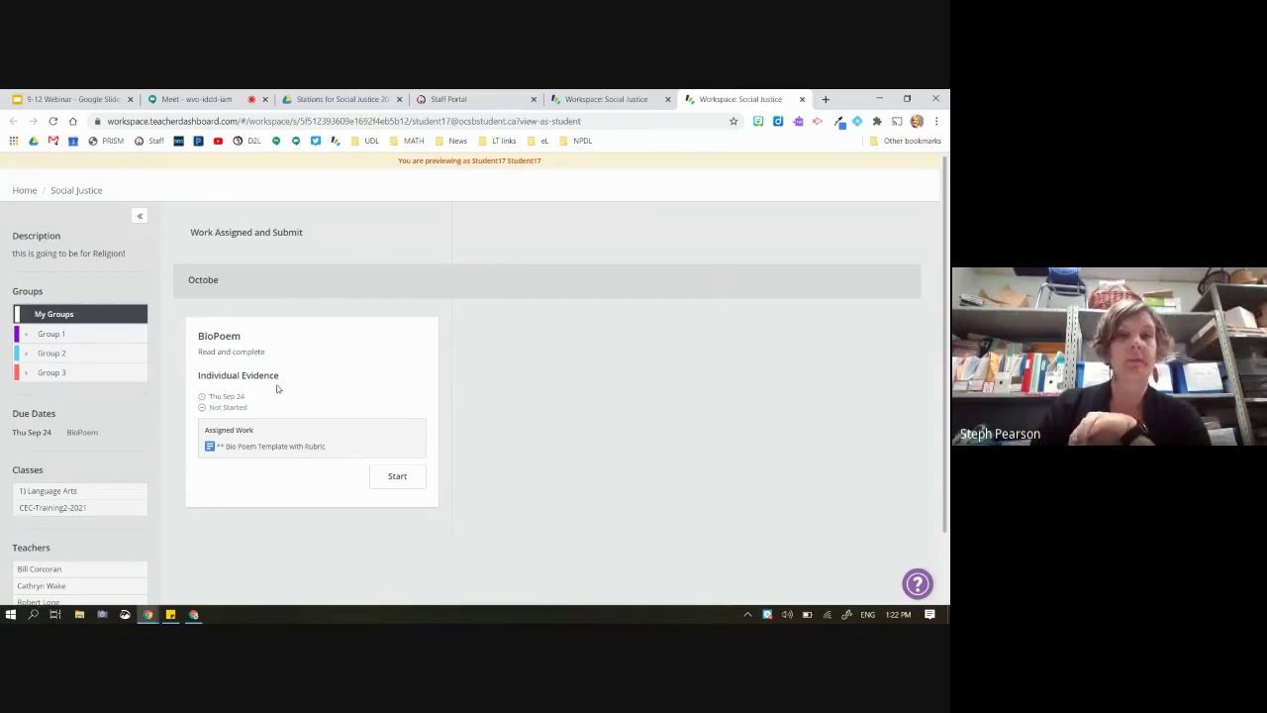
click(617, 100)
scroll(613, 359, up, 3)
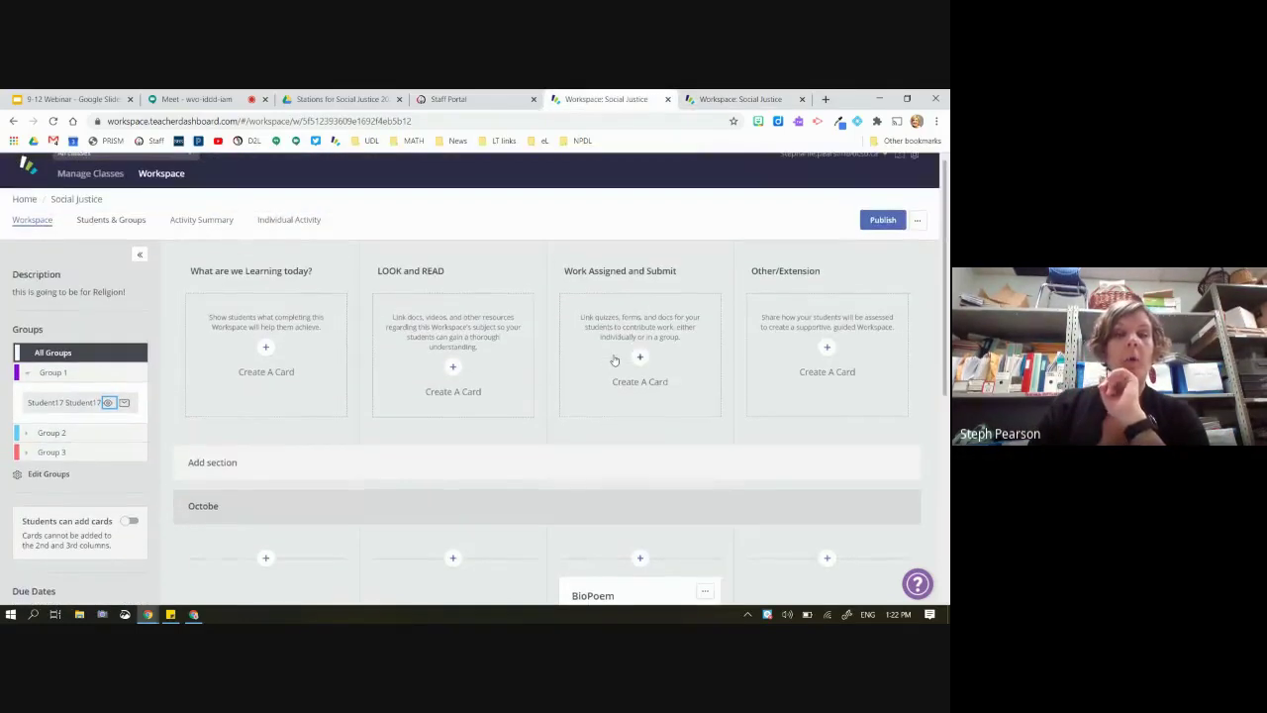
scroll(614, 359, down, 2)
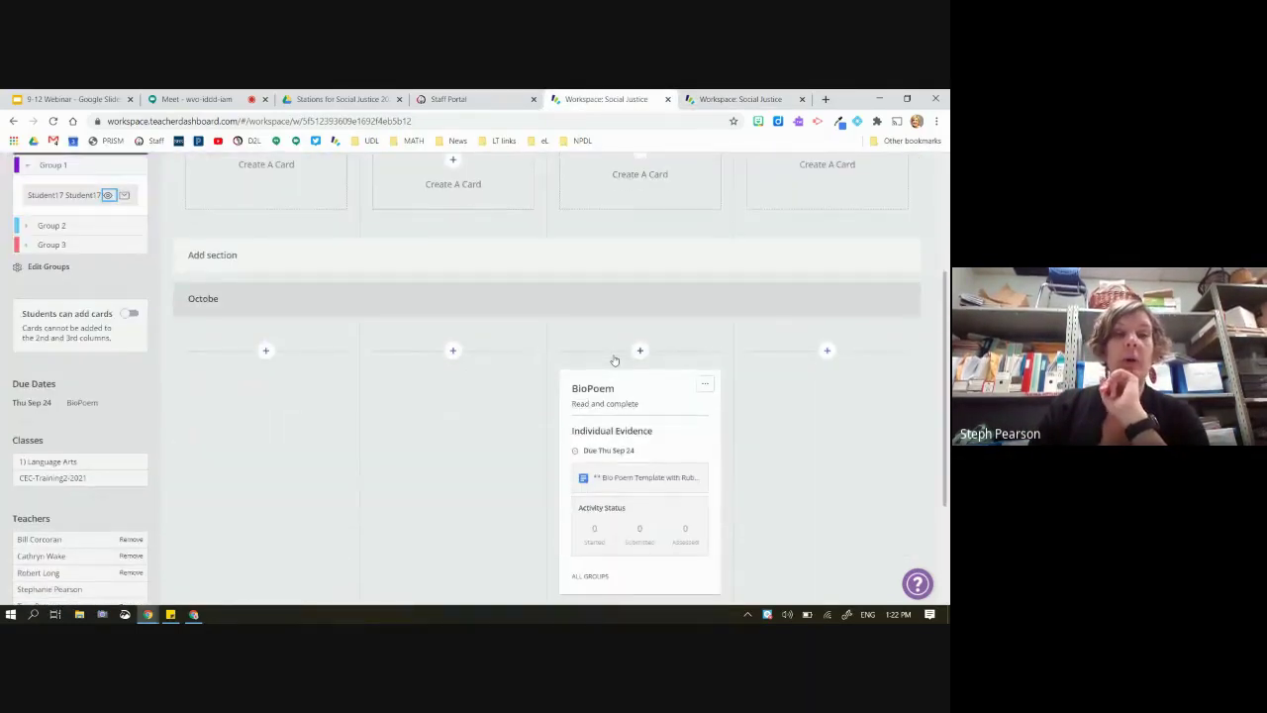
scroll(614, 360, up, 2)
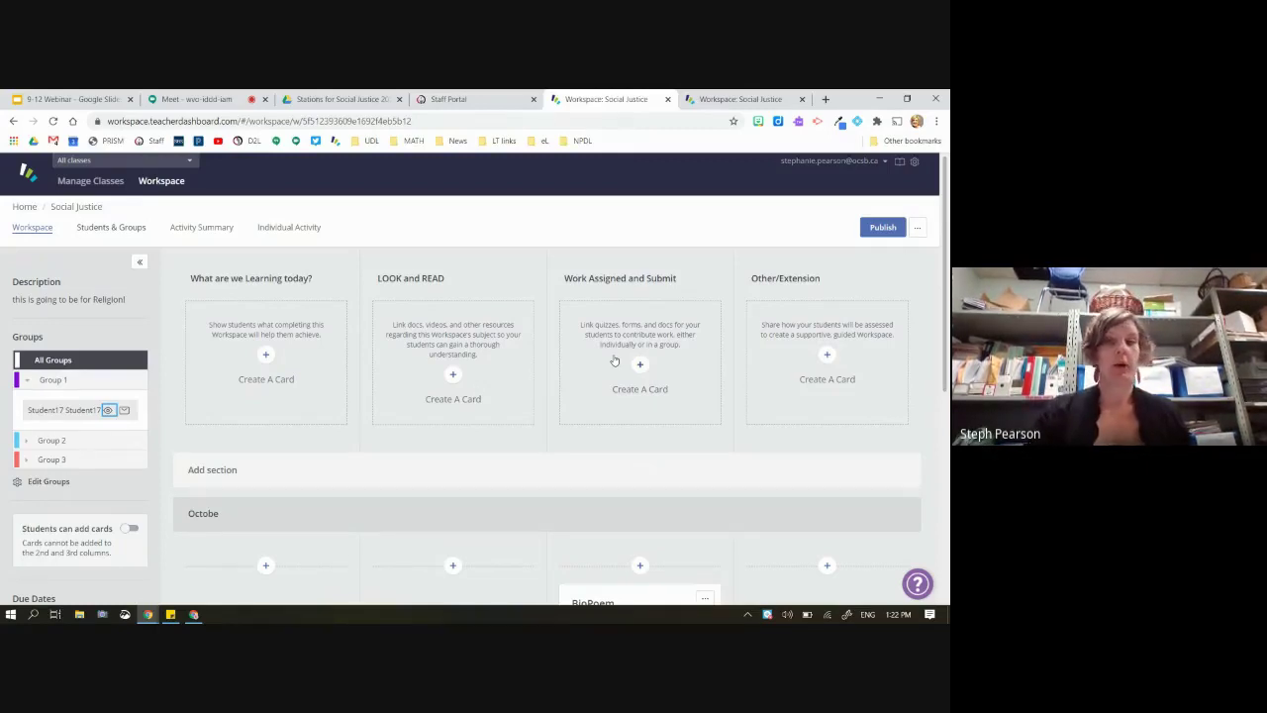
scroll(617, 343, down, 2)
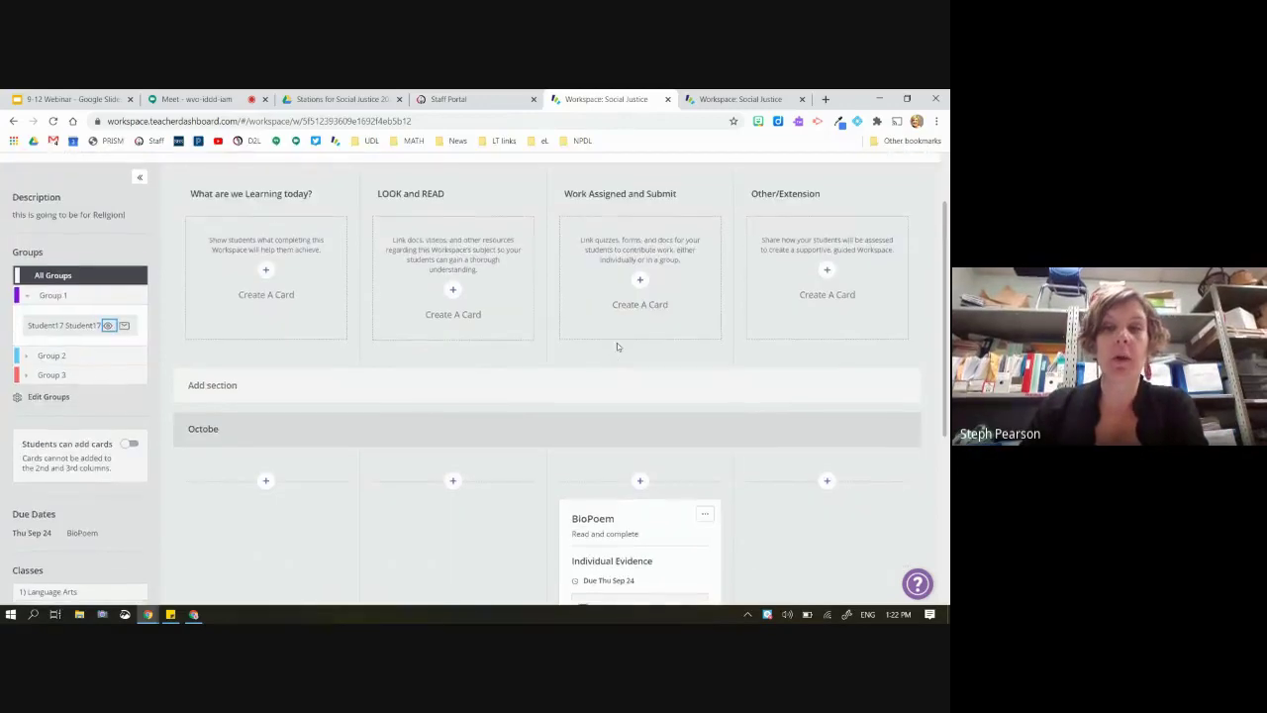
scroll(633, 341, down, 2)
scroll(642, 341, up, 3)
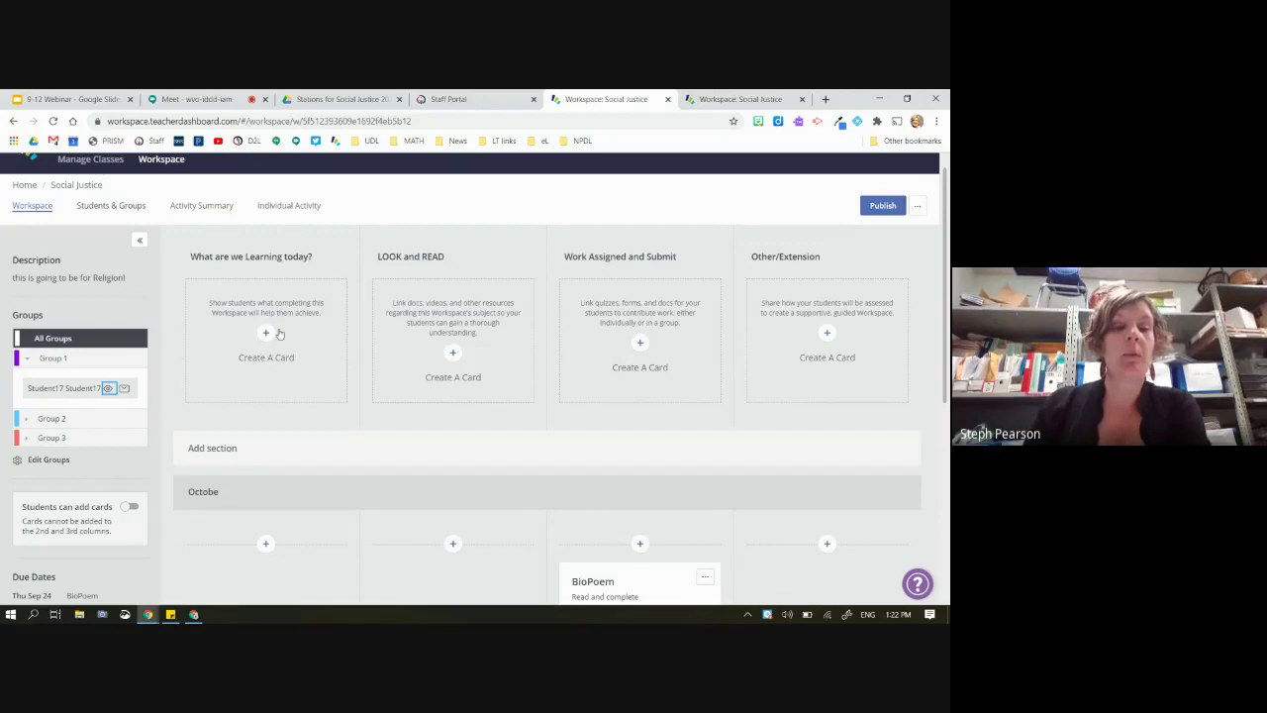
Add another section named 'new section' to the board
click(742, 445)
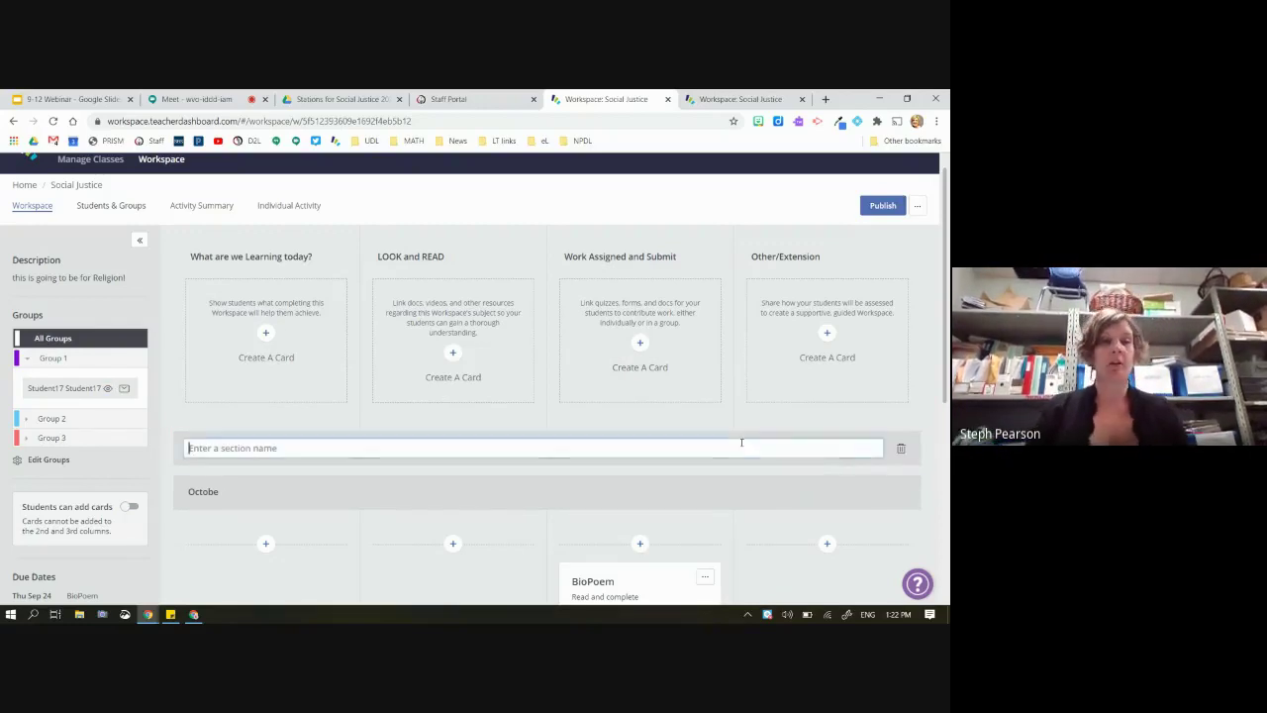
text(new sec)
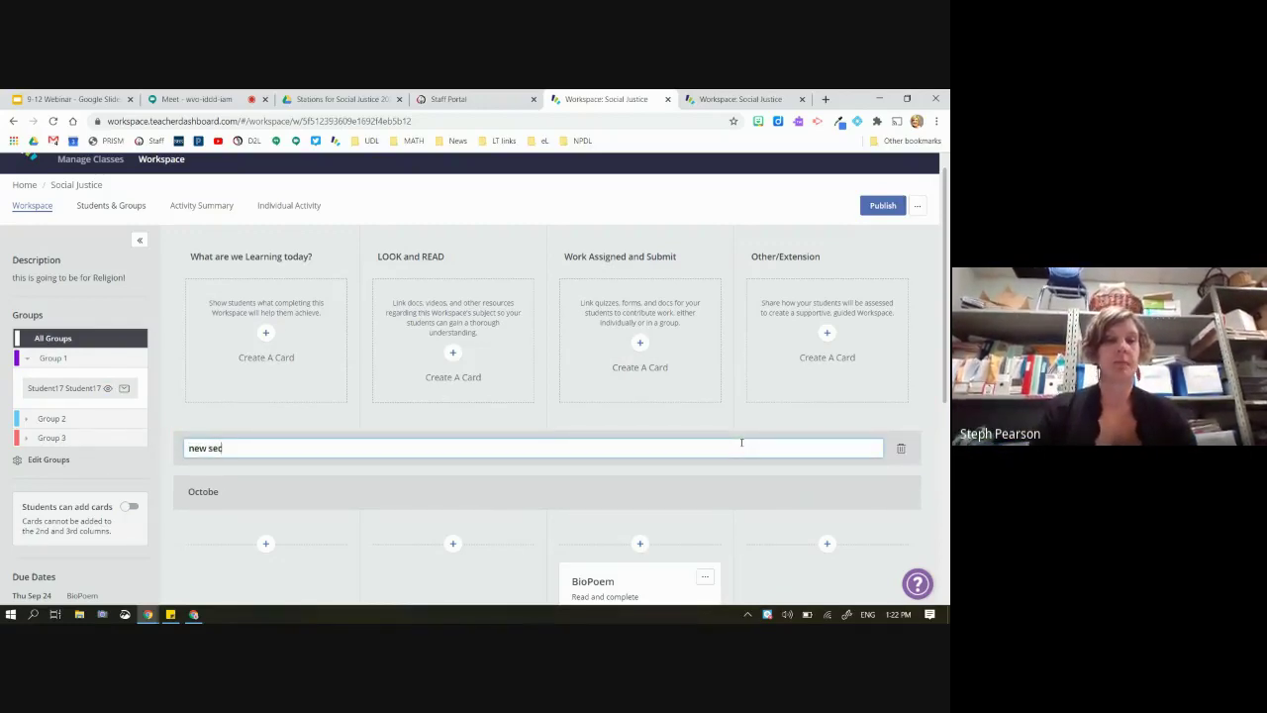
text(tion)
key(Return)
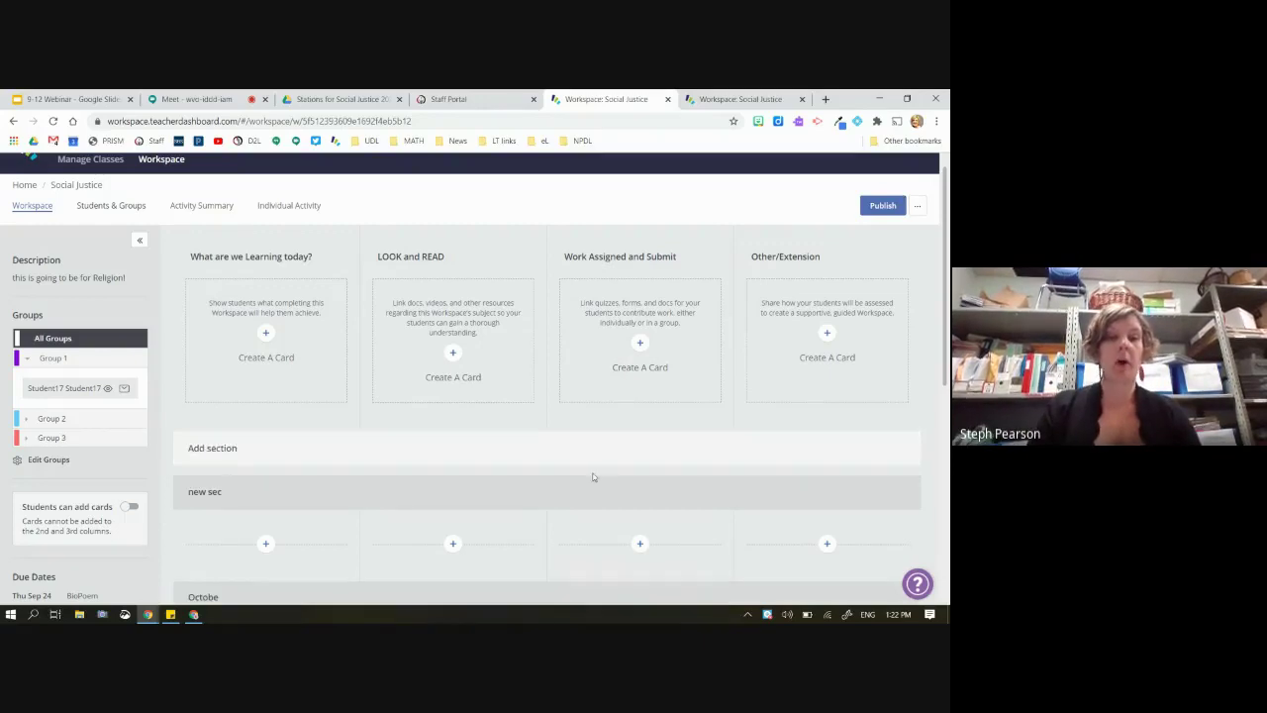
scroll(593, 480, down, 1)
Create a purple 'gadfga' card in the new section for all groups
click(639, 481)
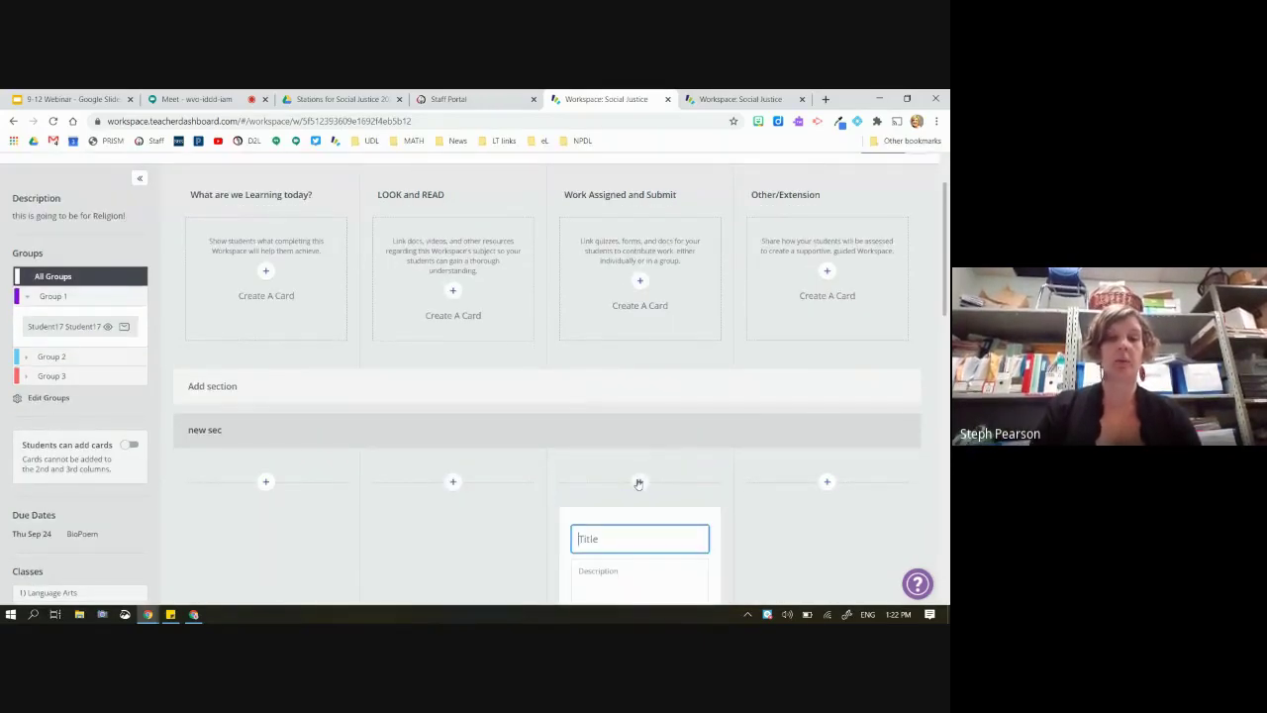
text(gadfga)
scroll(638, 483, down, 3)
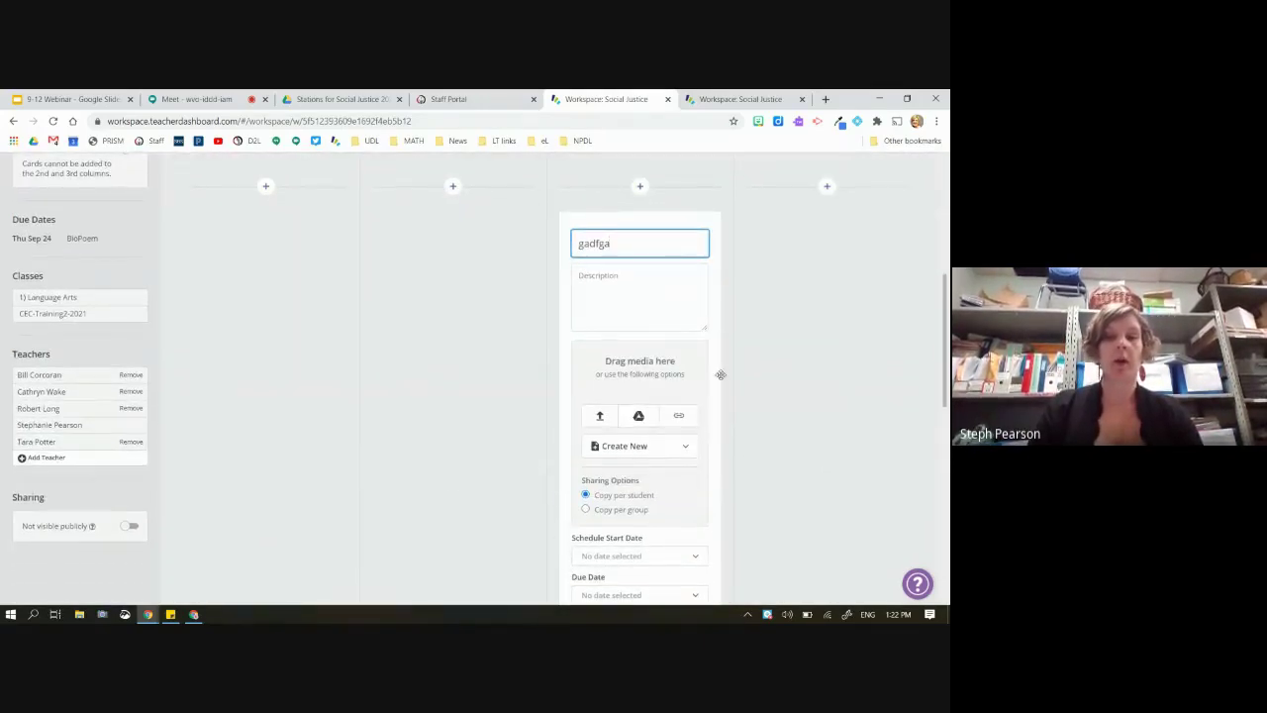
click(758, 371)
click(705, 219)
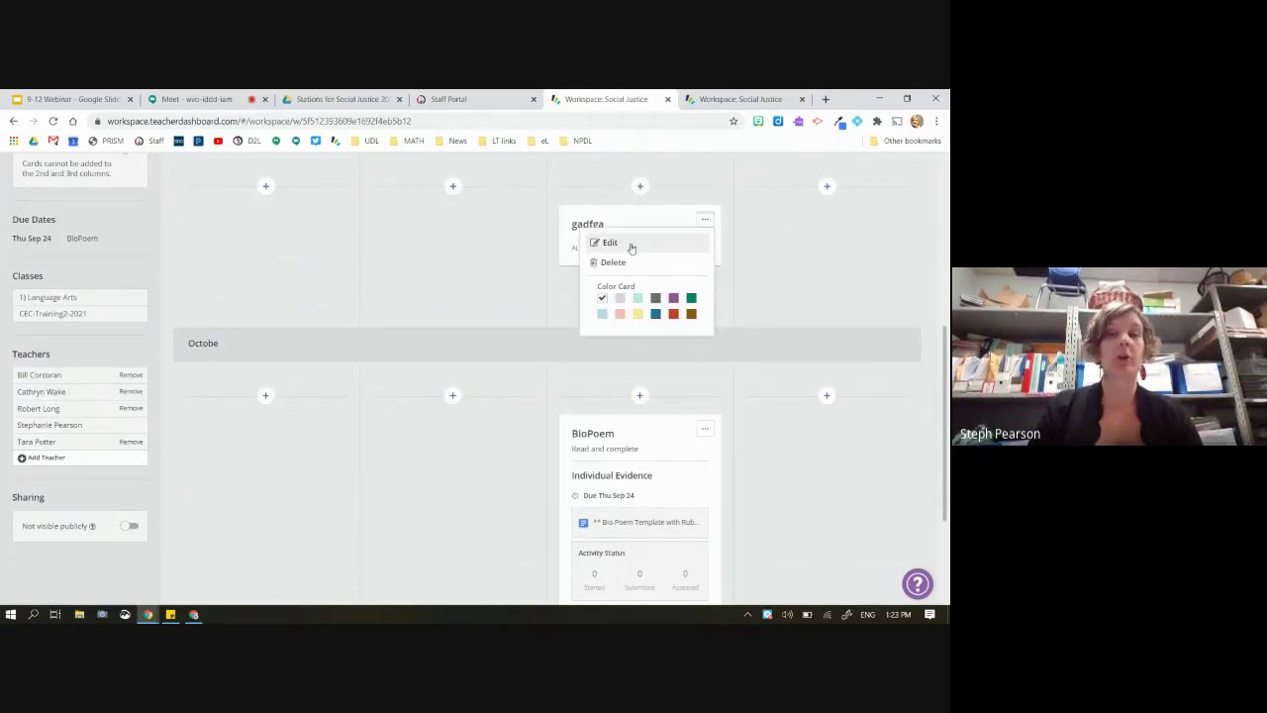
click(673, 297)
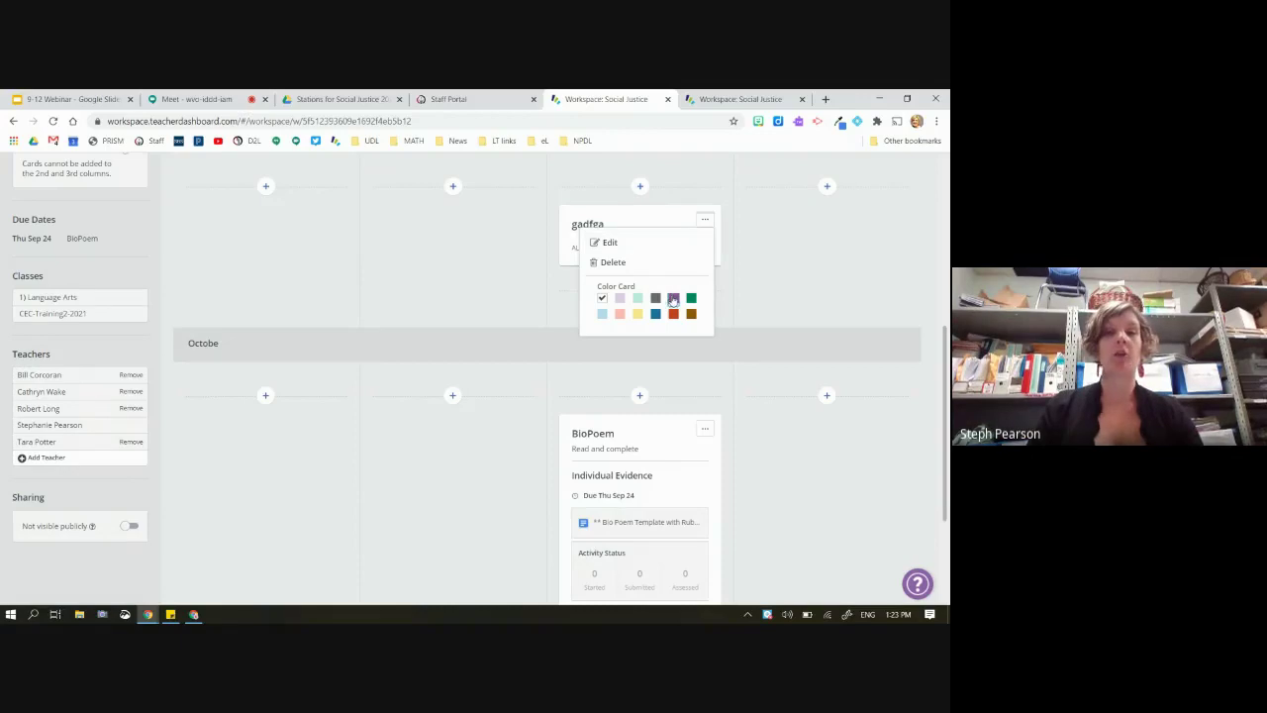
click(752, 304)
scroll(763, 286, up, 2)
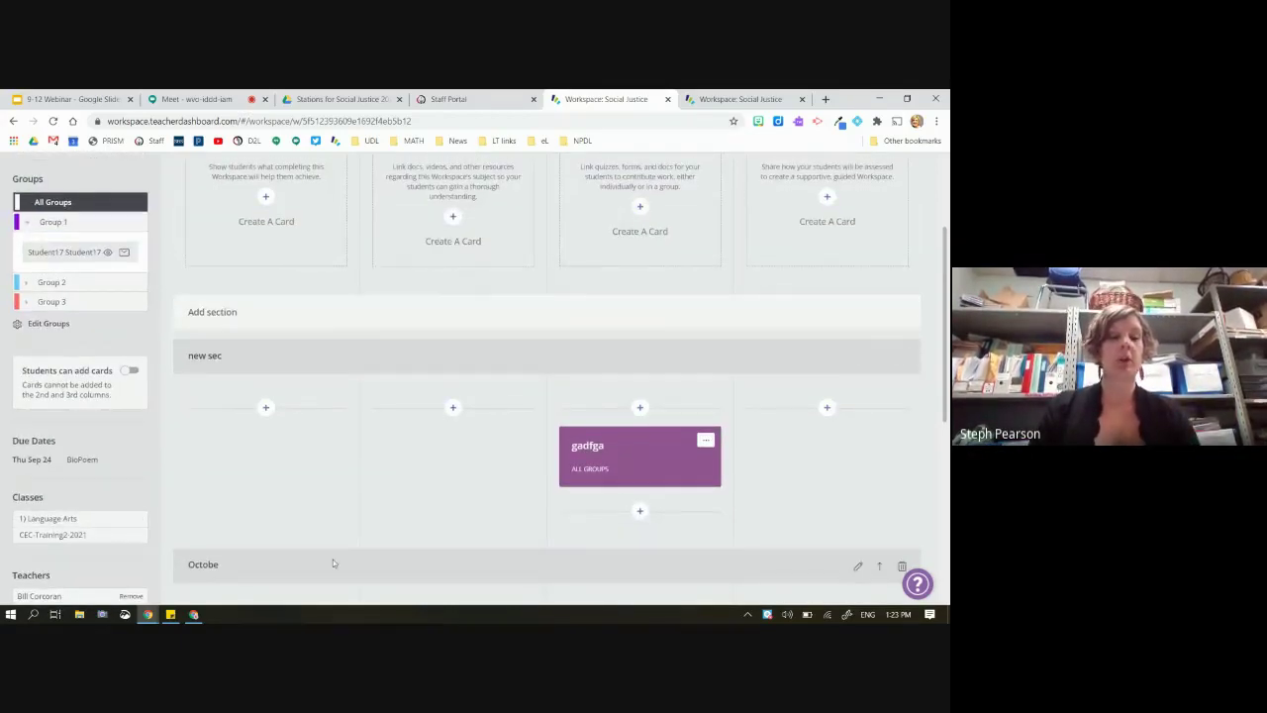
scroll(332, 555, down, 1)
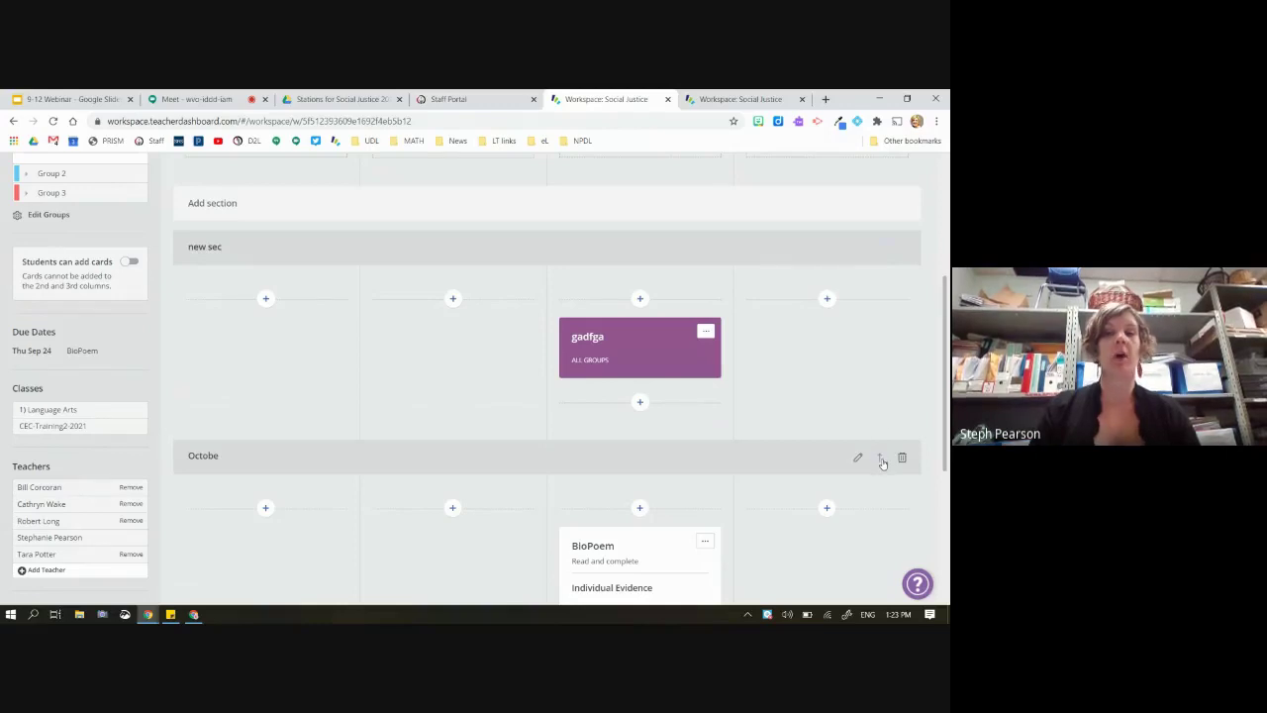
Move the Octobe section above new sec, start a LOOK and READ card, and open a new browser tab
click(882, 462)
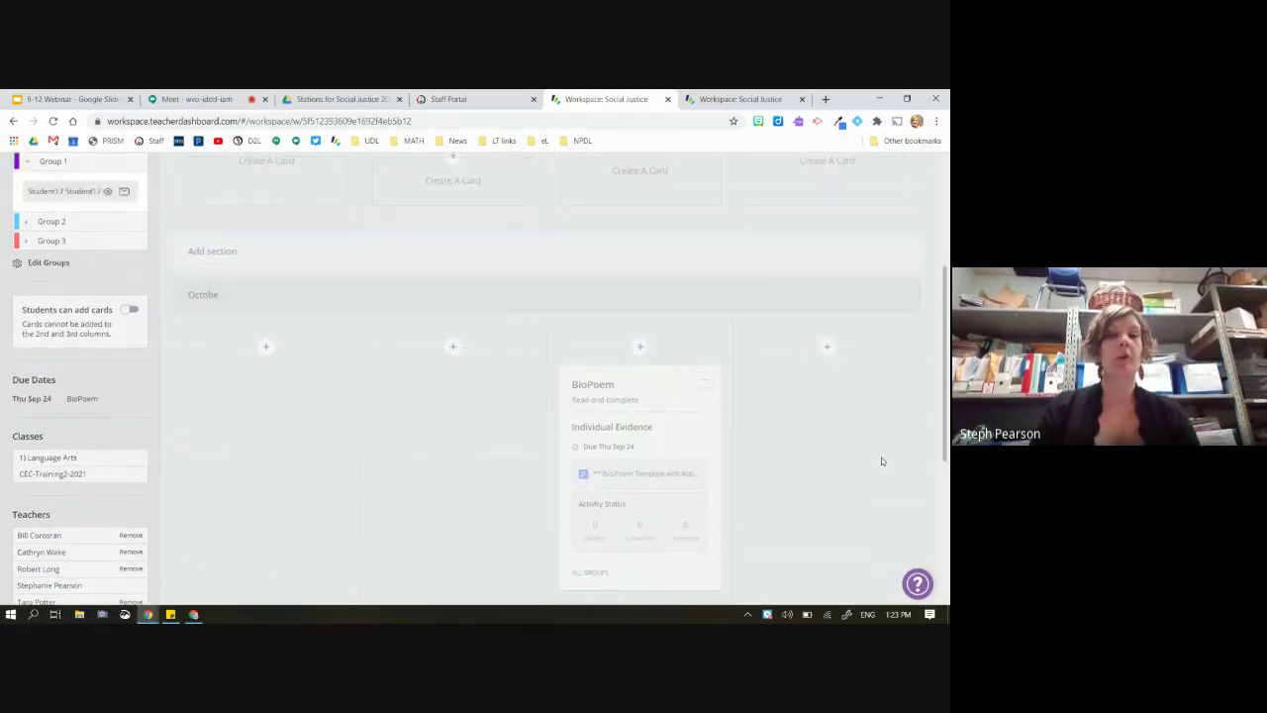
scroll(881, 457, down, 1)
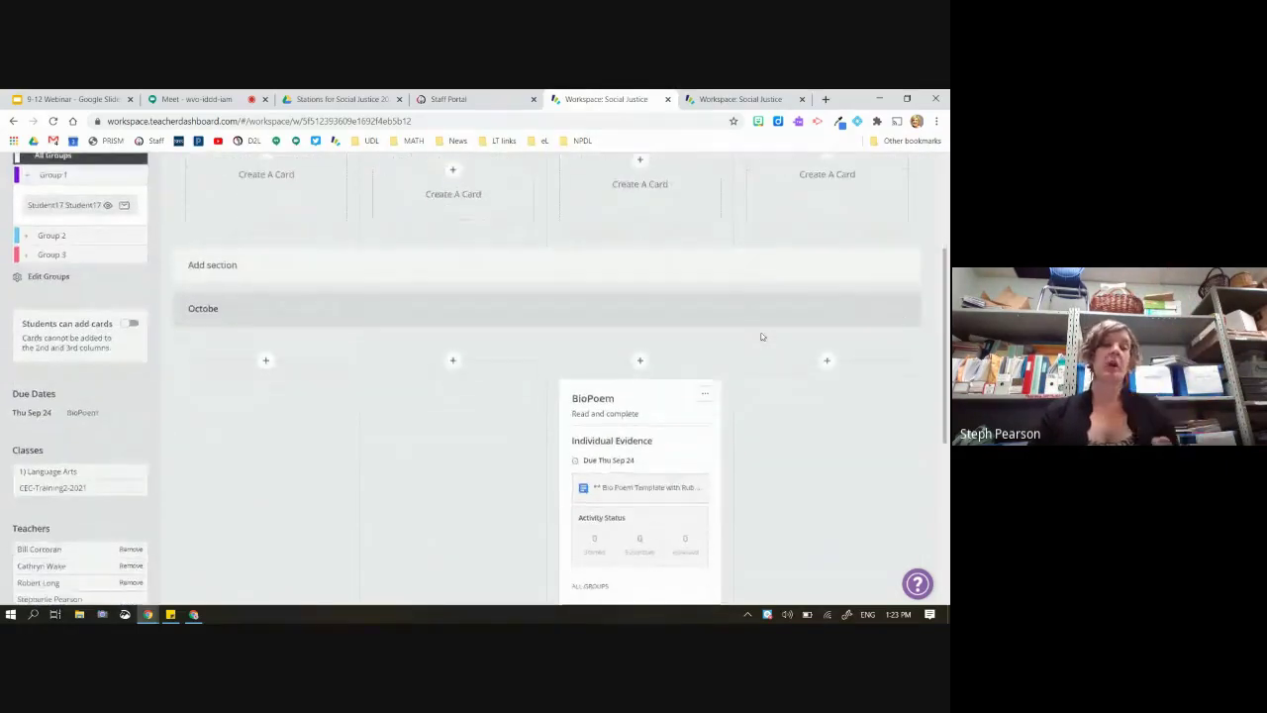
mouse_move(449, 302)
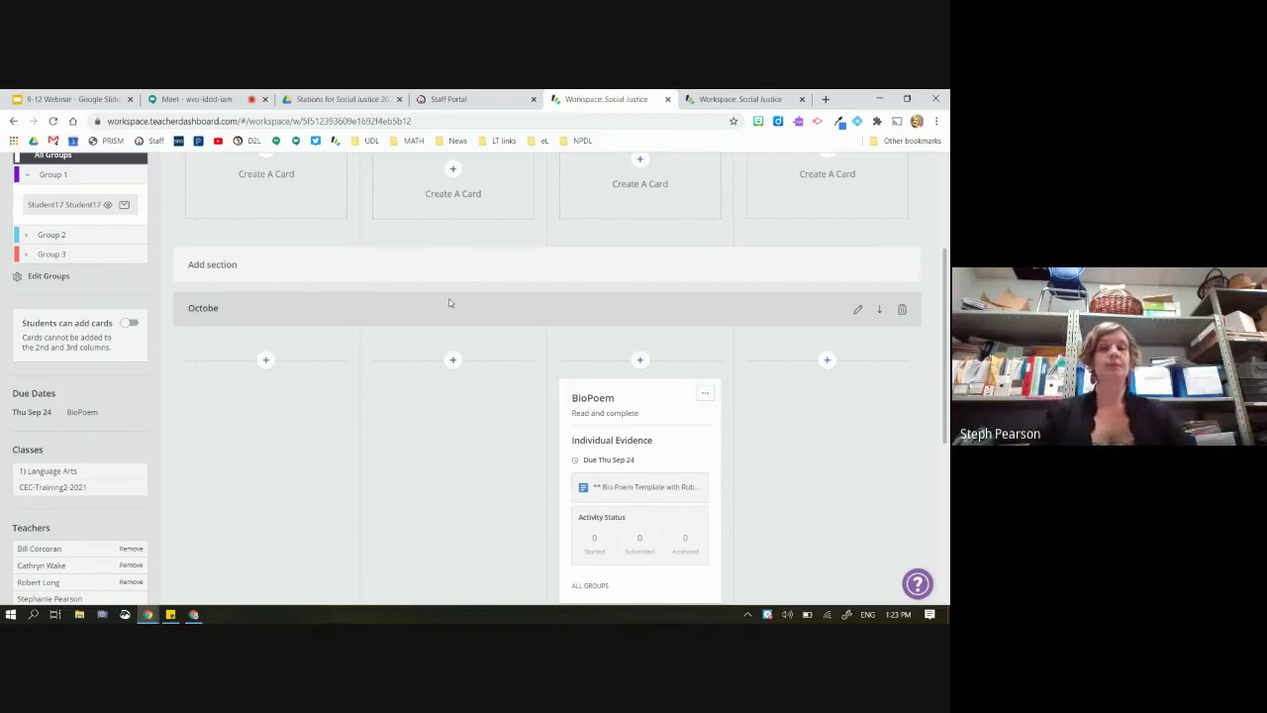
scroll(449, 303, up, 3)
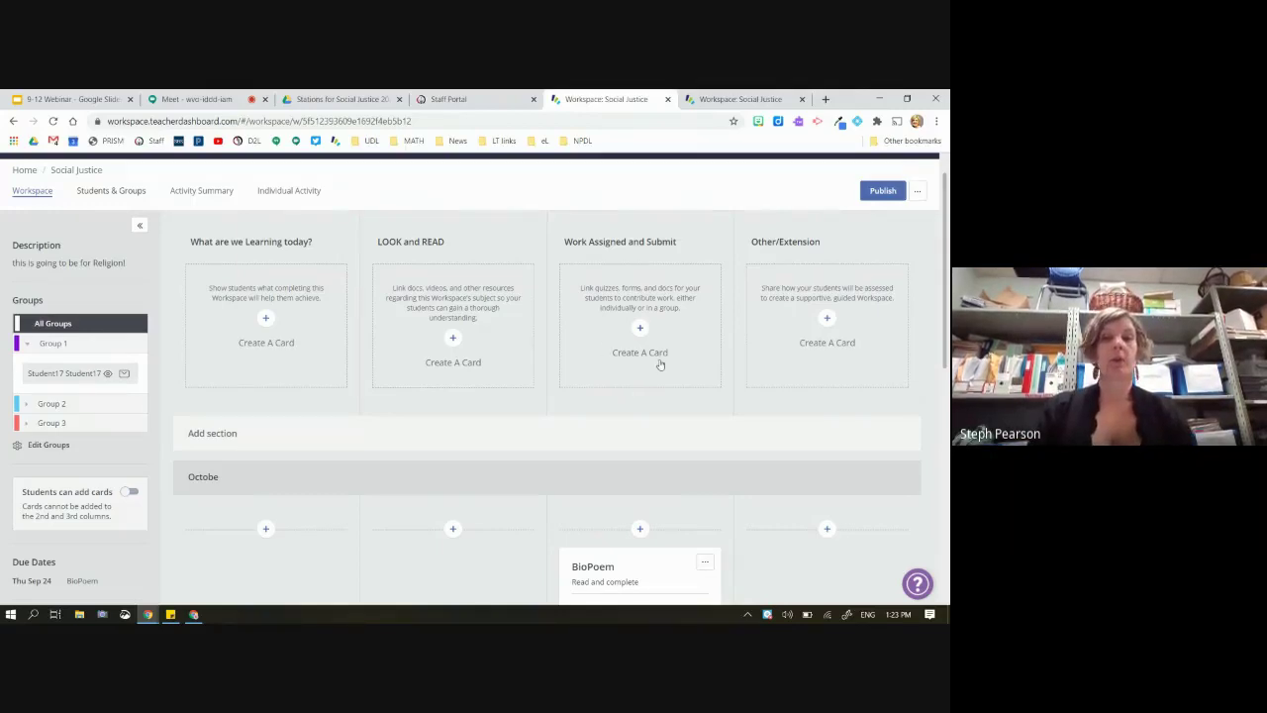
scroll(660, 364, down, 1)
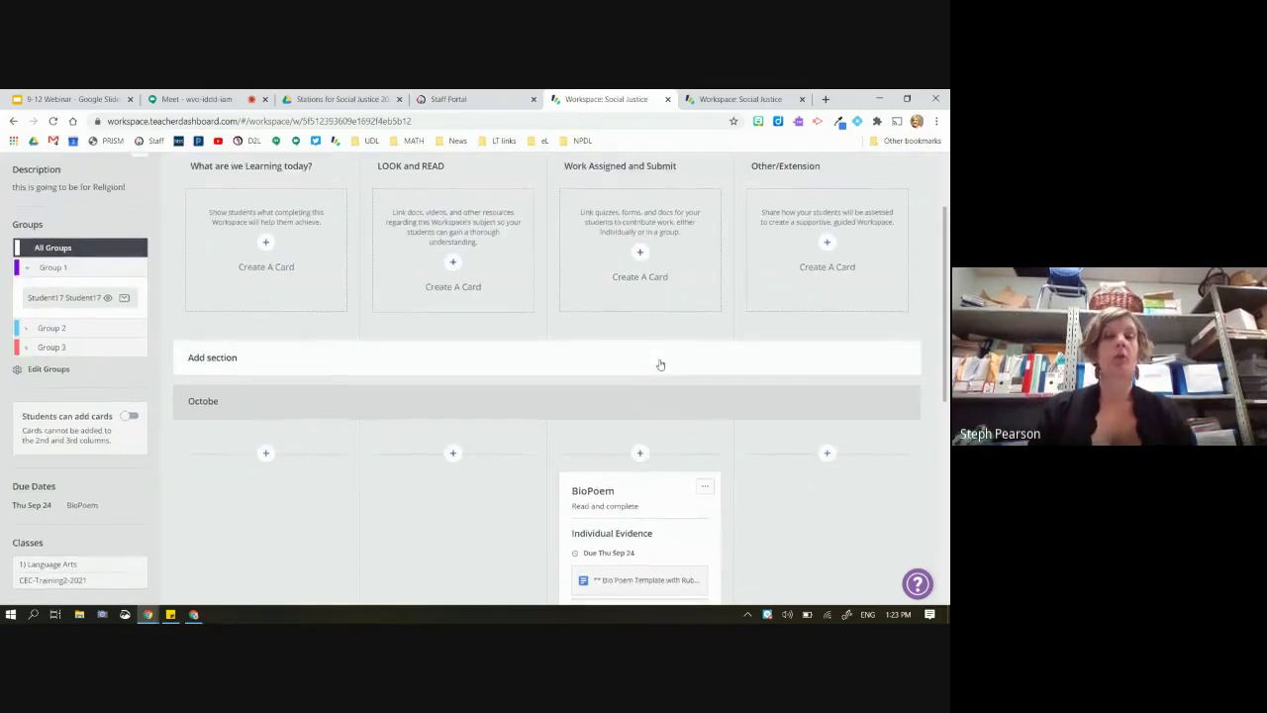
click(452, 281)
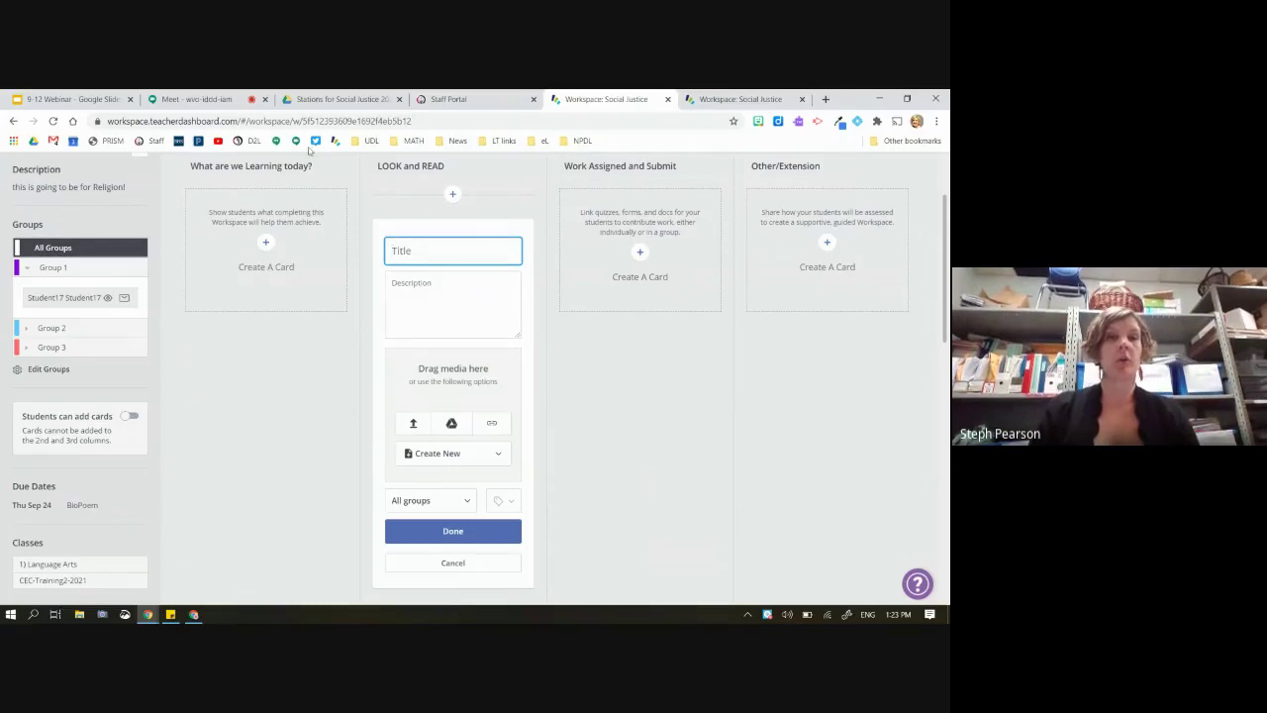
click(824, 99)
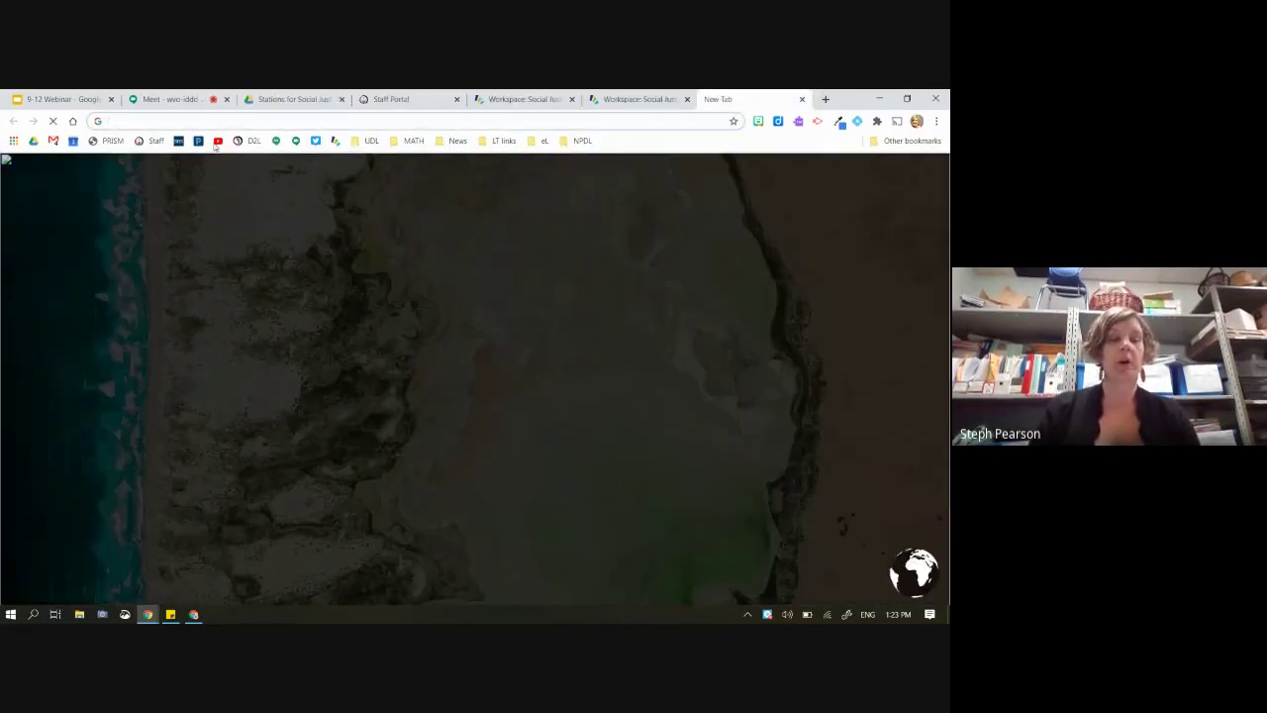
Open YouTube's 'Have you ever seen an atom?' video, pause it, and copy its web address
click(218, 141)
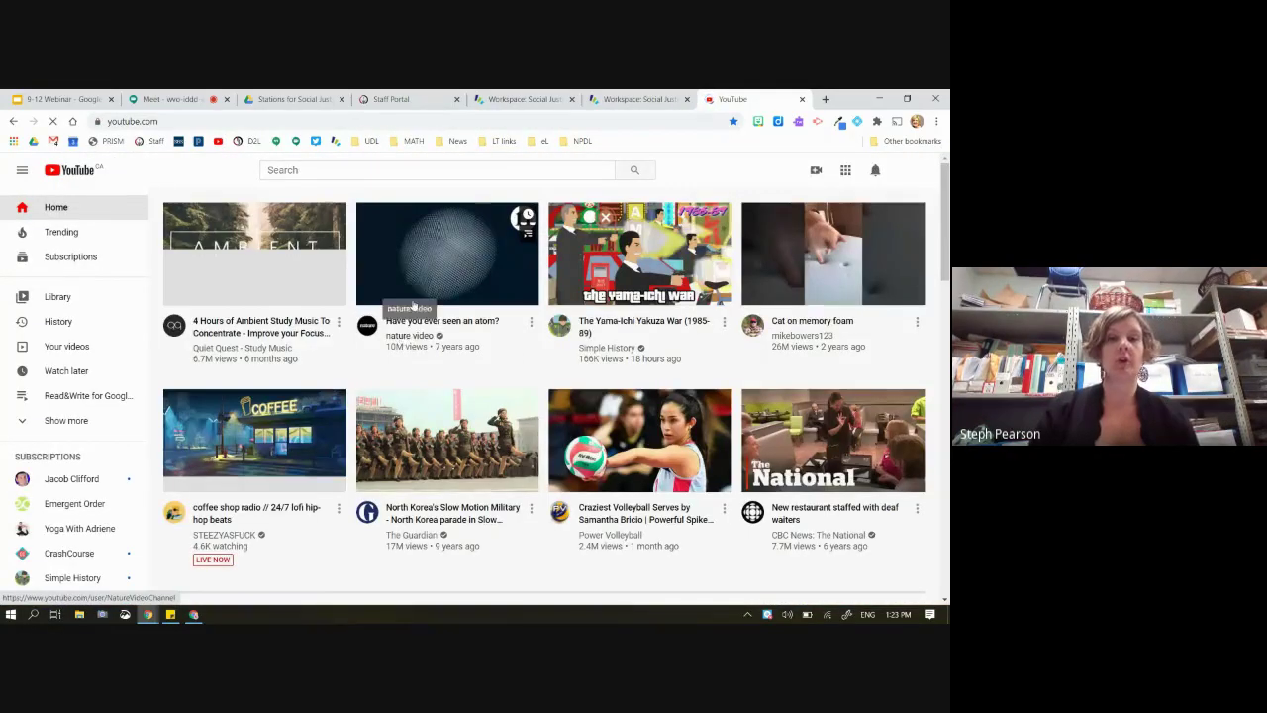
click(429, 263)
click(289, 119)
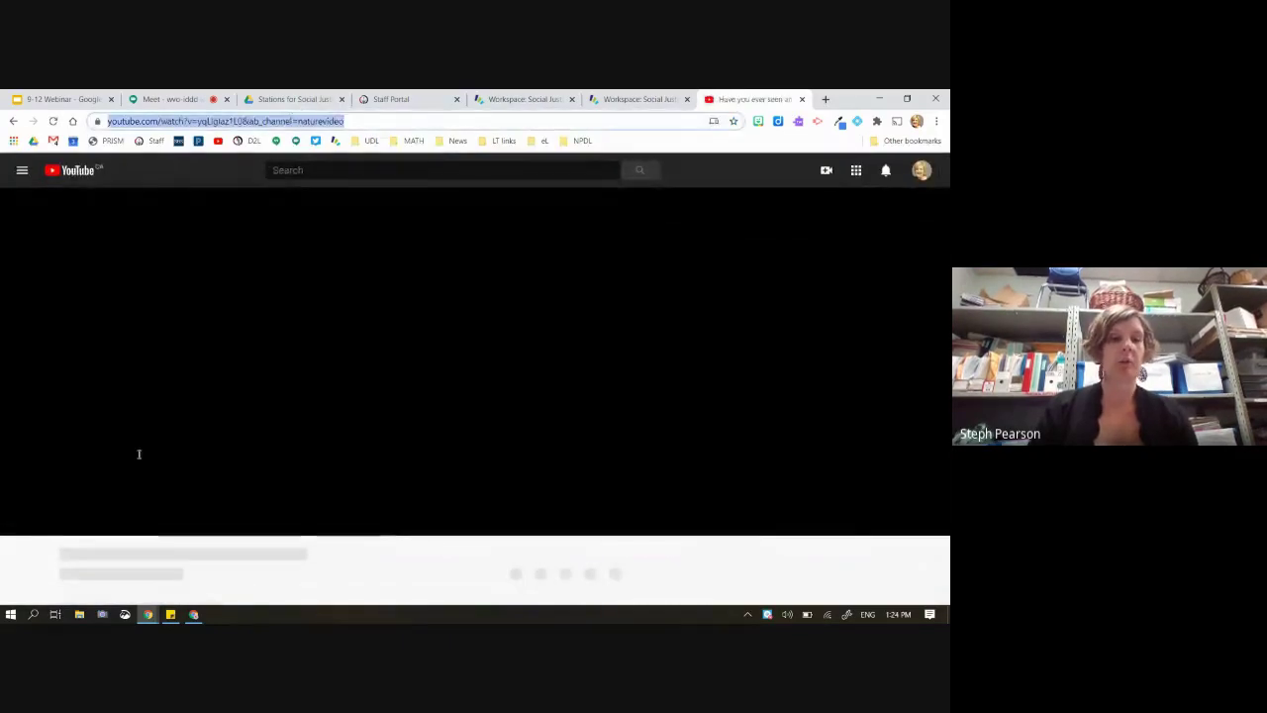
click(21, 522)
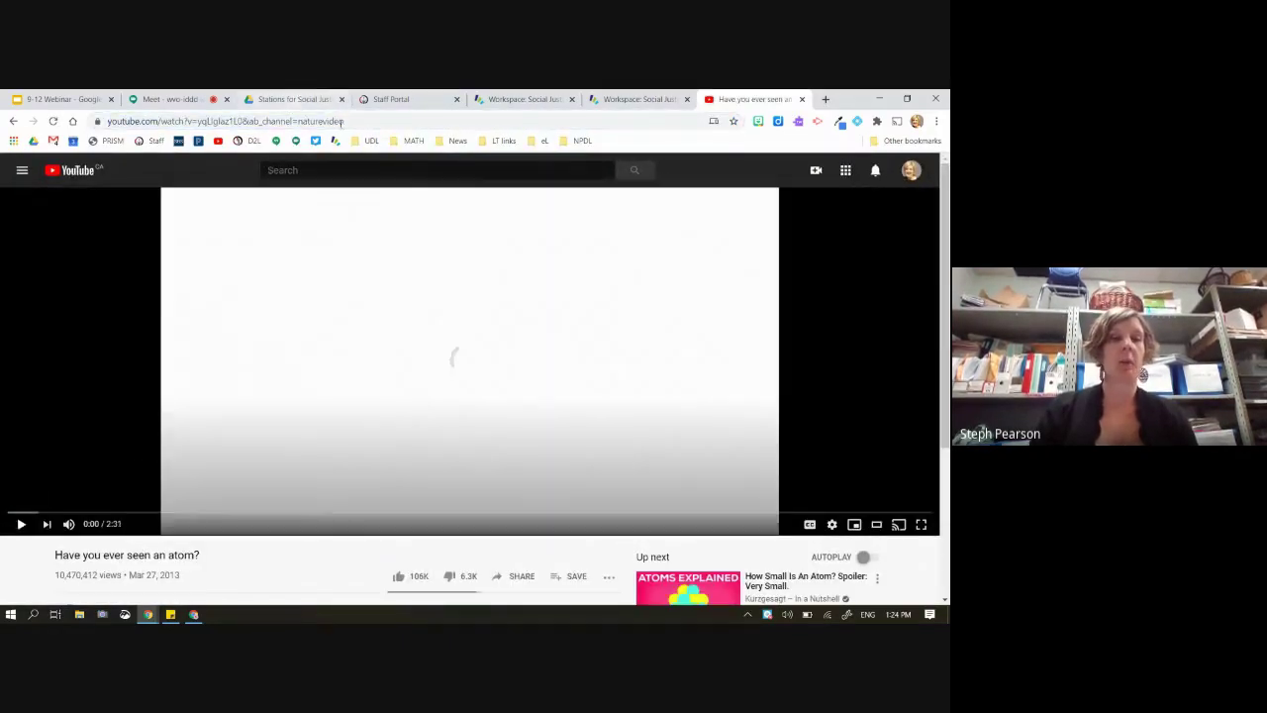
click(341, 120)
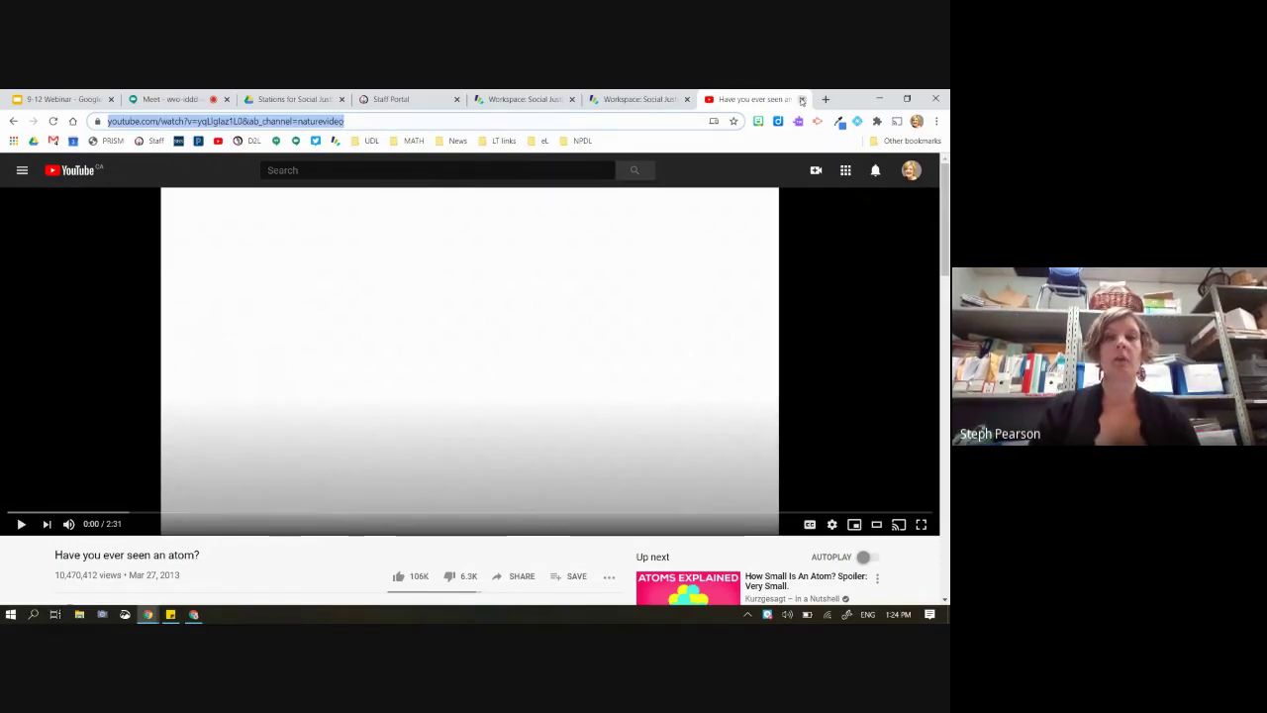
click(537, 95)
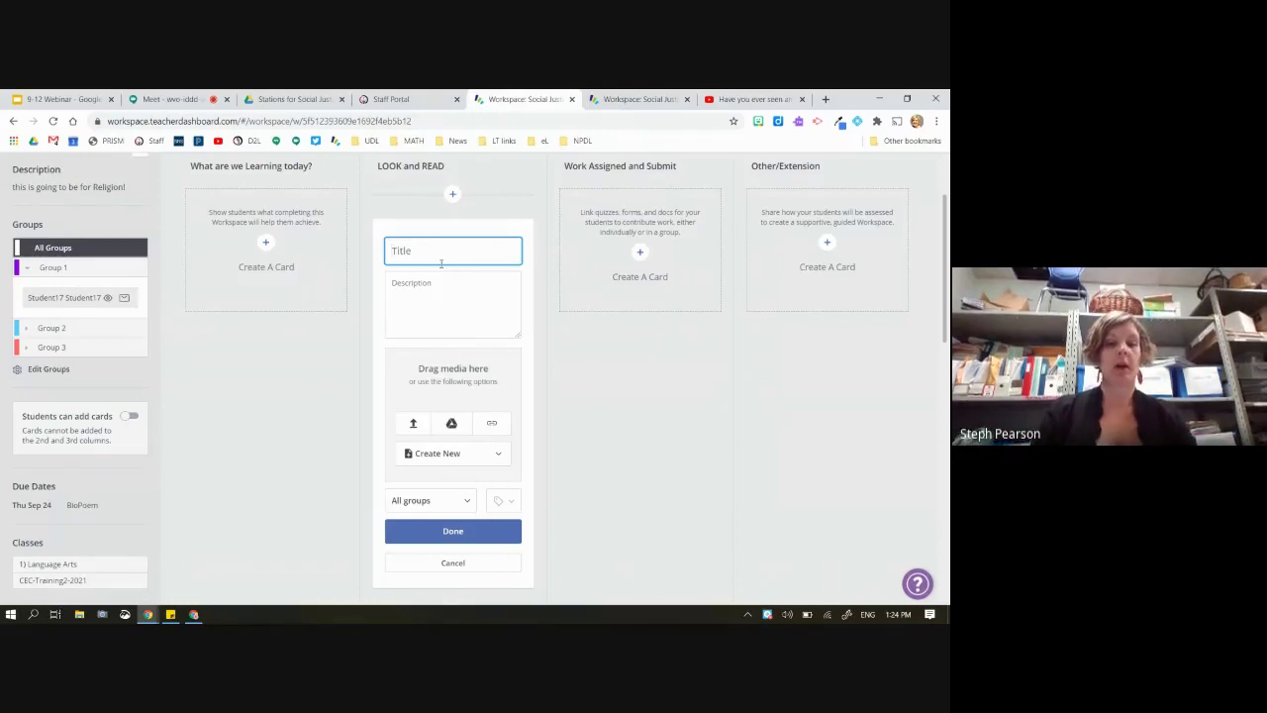
Title the LOOK and READ card 'Watch!', embed the pasted atom video link, and save it
text(Watch!)
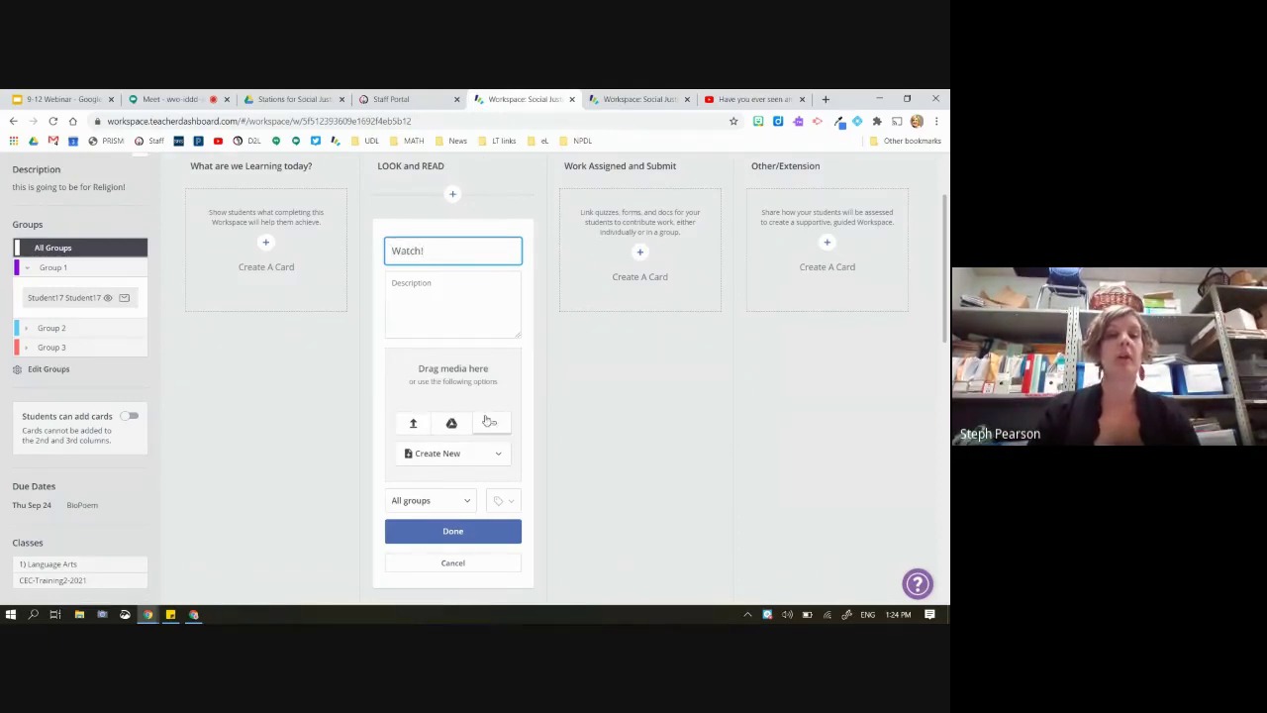
click(491, 422)
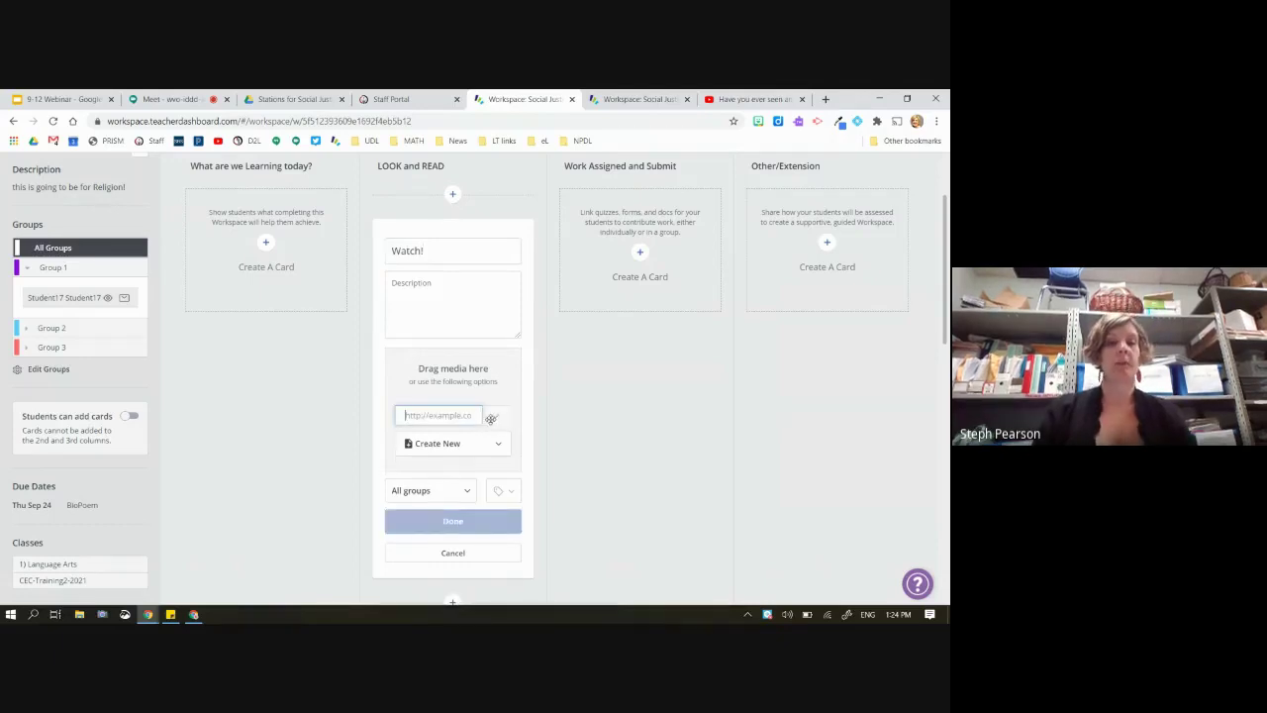
key(ctrl+v)
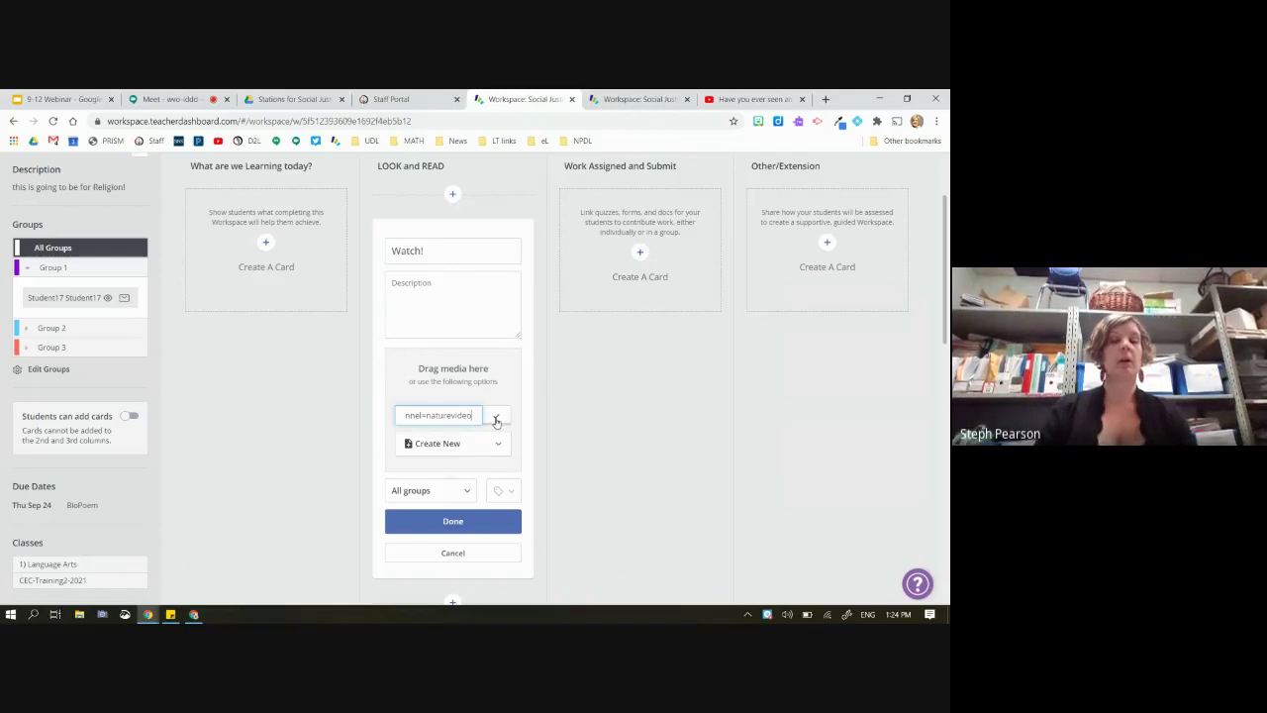
click(496, 420)
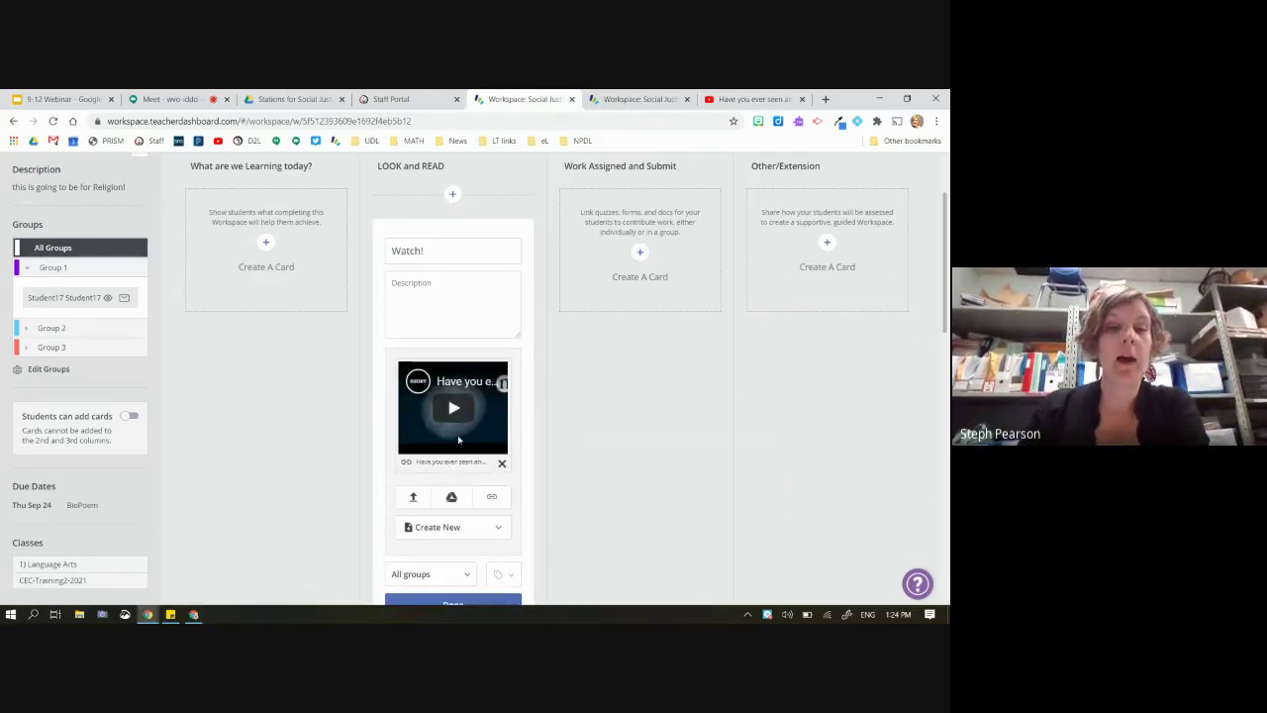
scroll(458, 440, down, 1)
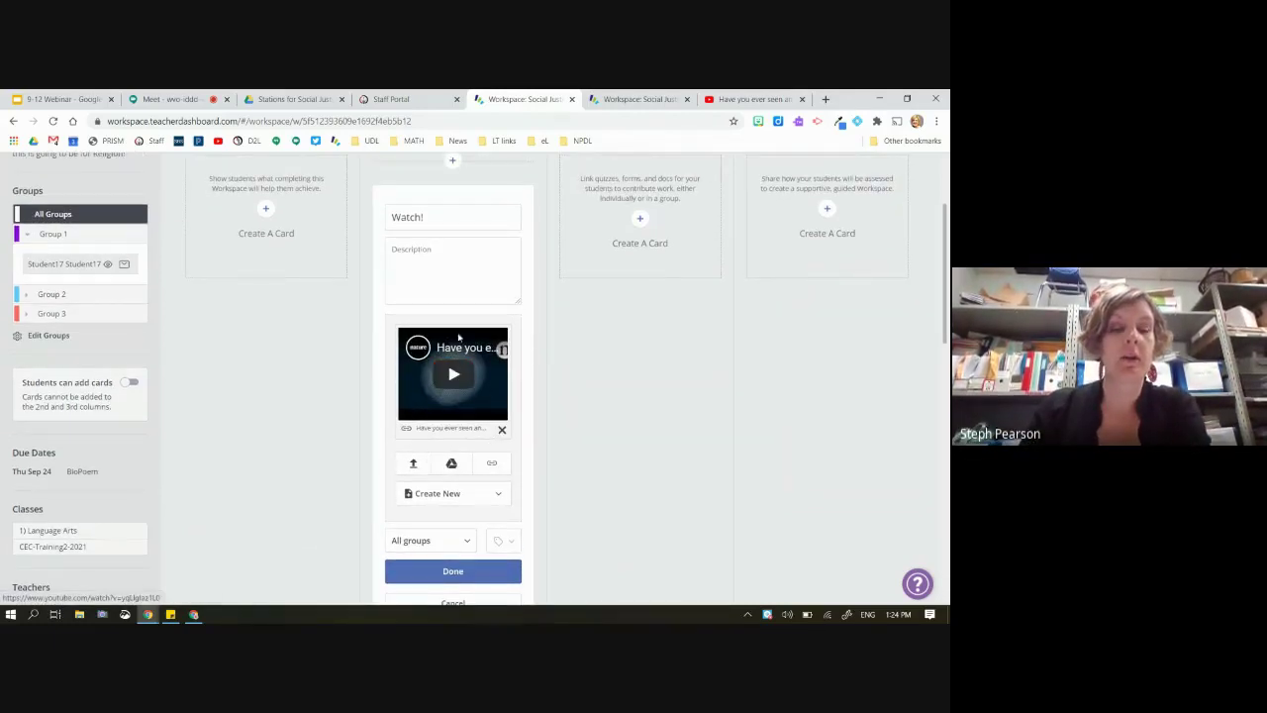
click(461, 580)
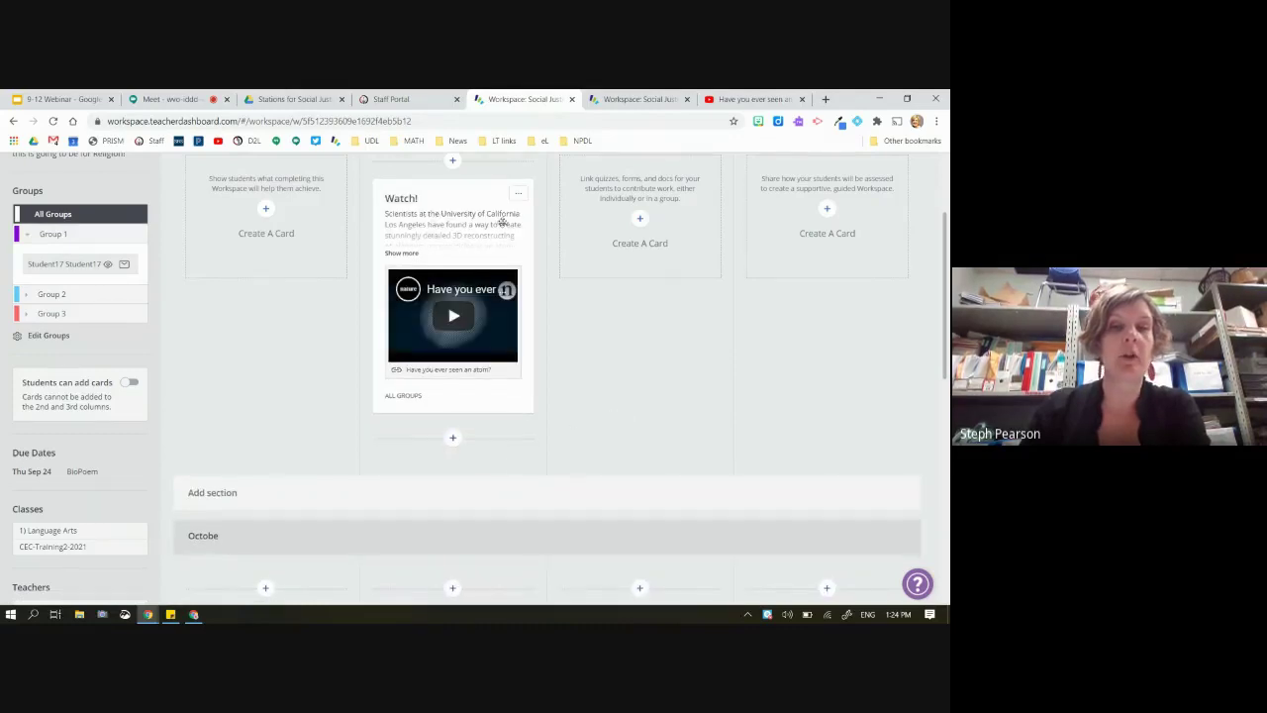
Expand the Watch! card's full description and look it over
click(403, 254)
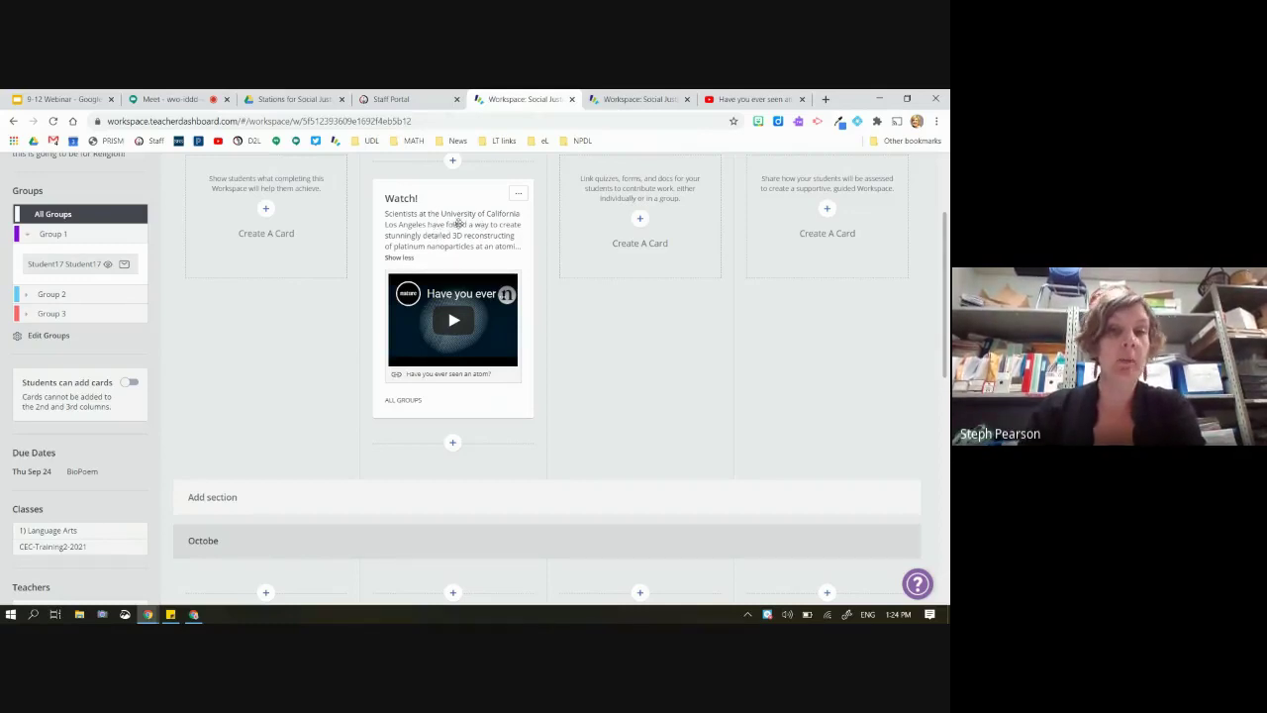
scroll(458, 224, down, 1)
scroll(459, 223, up, 3)
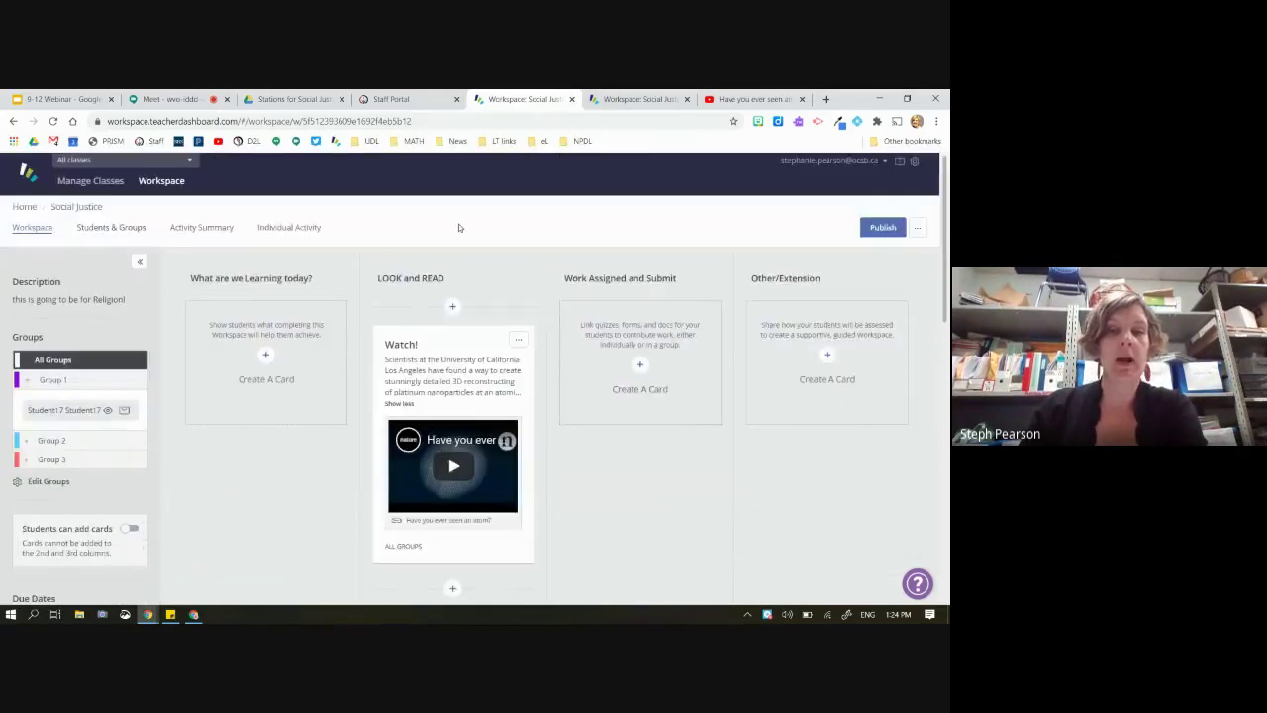
scroll(458, 224, down, 3)
scroll(458, 224, up, 2)
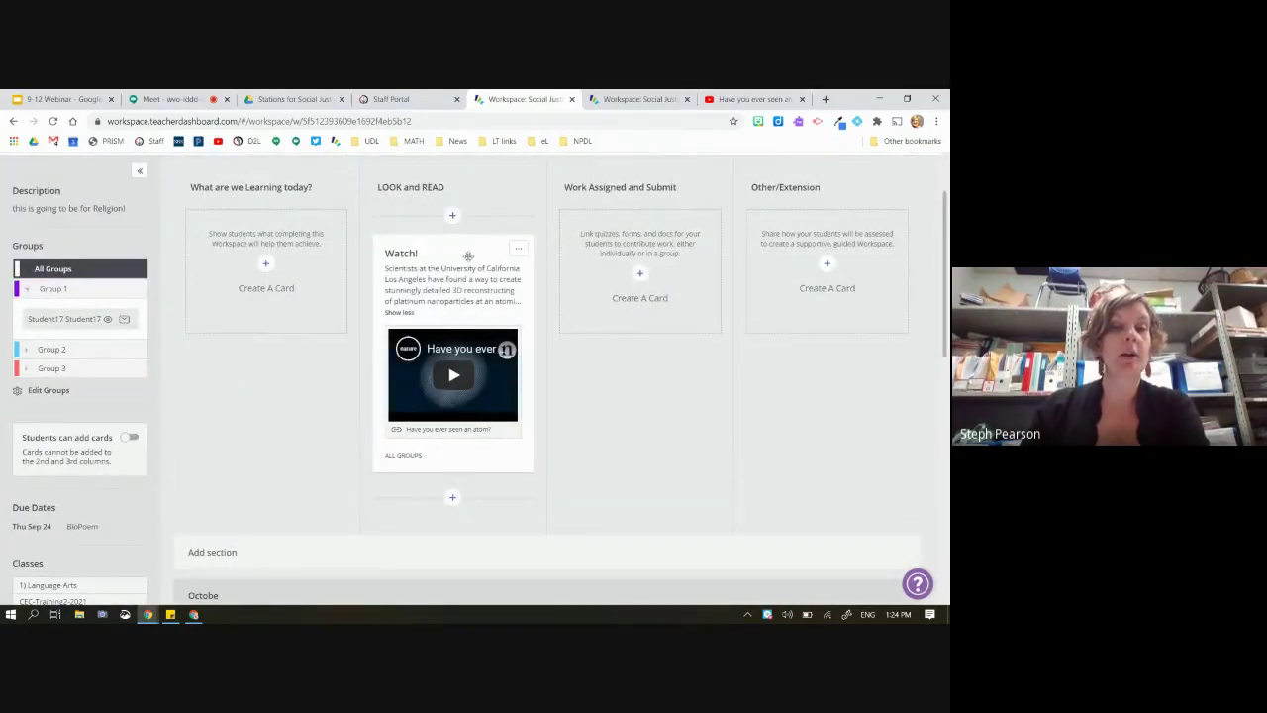
scroll(448, 252, down, 2)
scroll(450, 256, down, 3)
scroll(450, 255, up, 5)
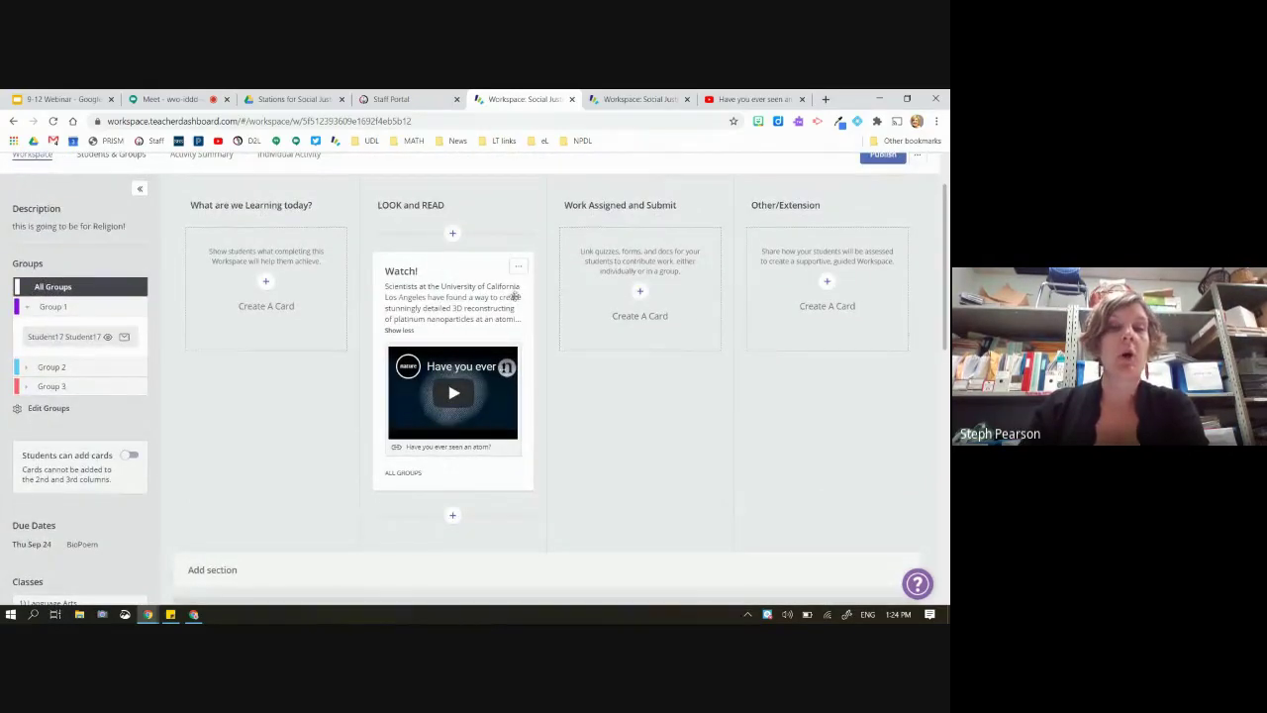
mouse_move(407, 472)
scroll(406, 472, down, 4)
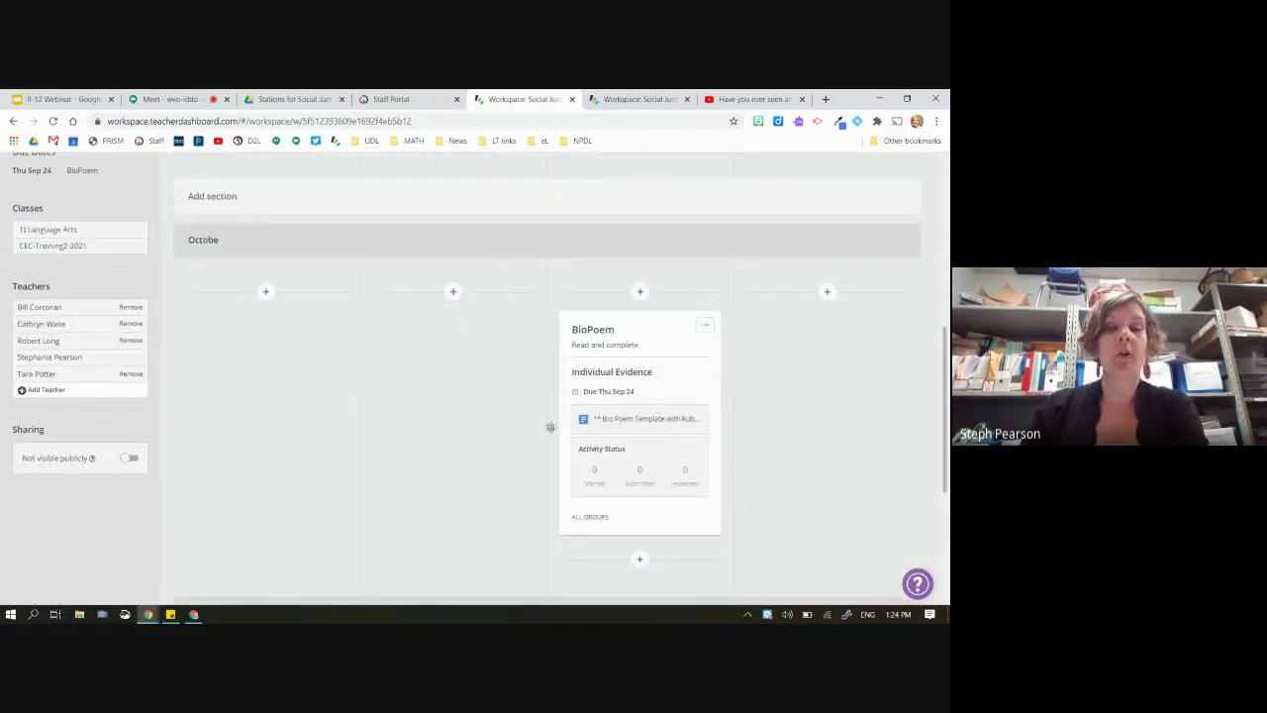
scroll(616, 369, up, 2)
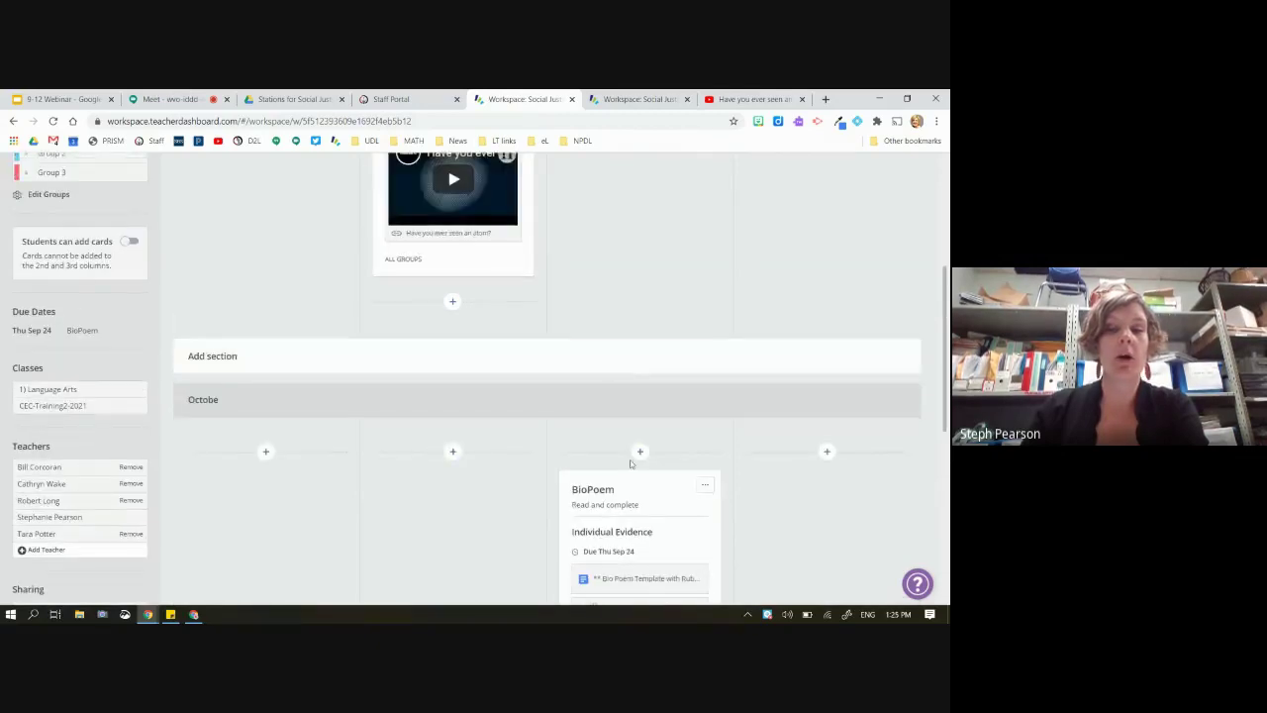
Move the Watch! card into the Octobe section, reloading the page along the way
drag(492, 267, 448, 454)
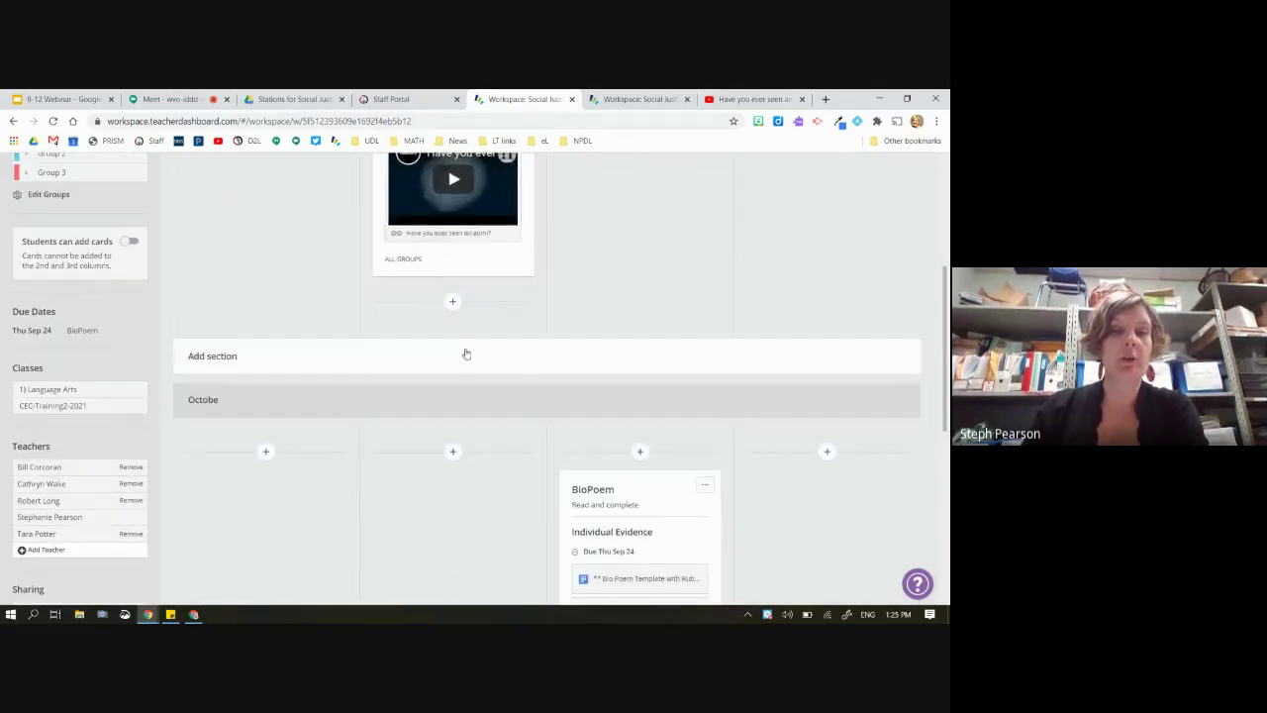
scroll(464, 350, up, 2)
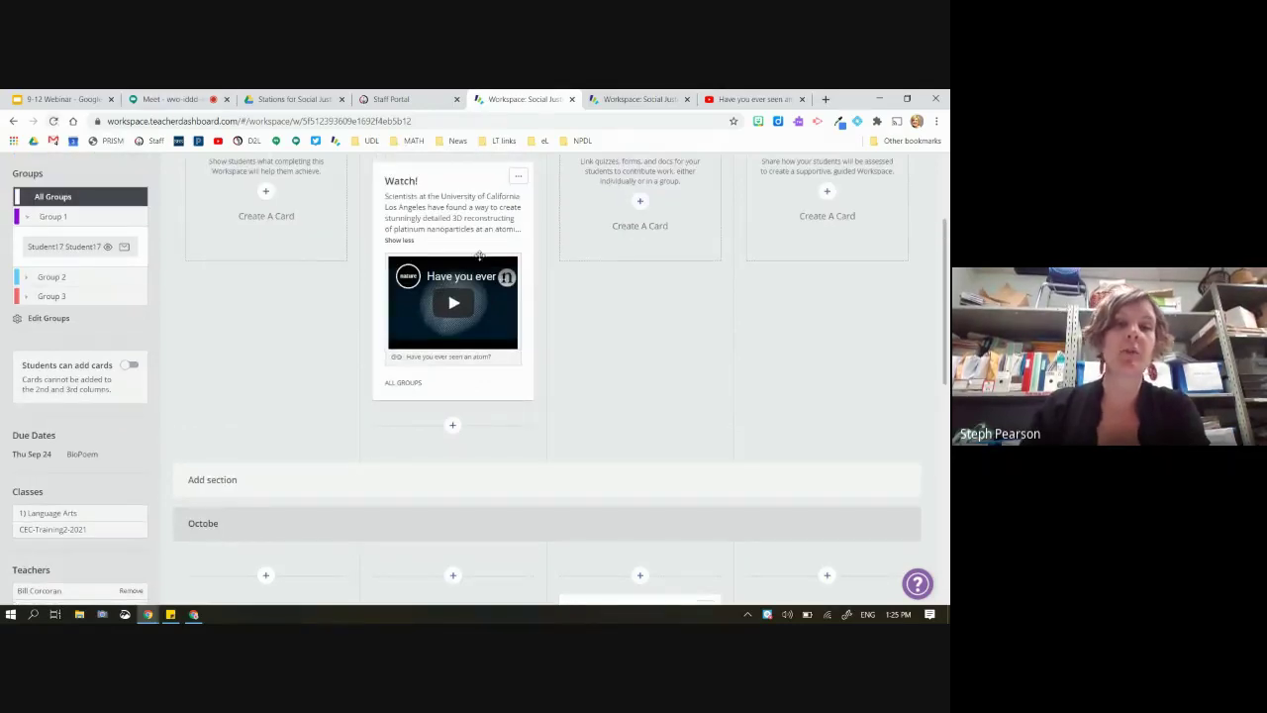
drag(469, 244, 437, 222)
scroll(436, 221, up, 1)
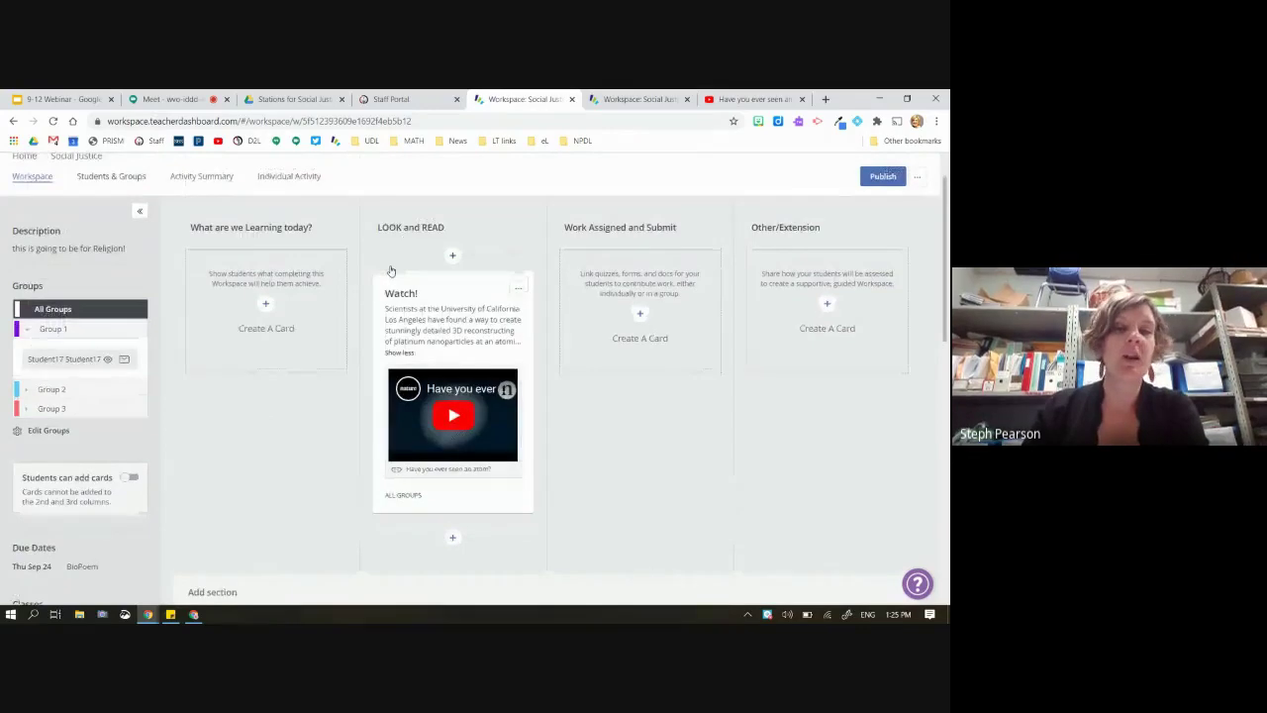
click(54, 121)
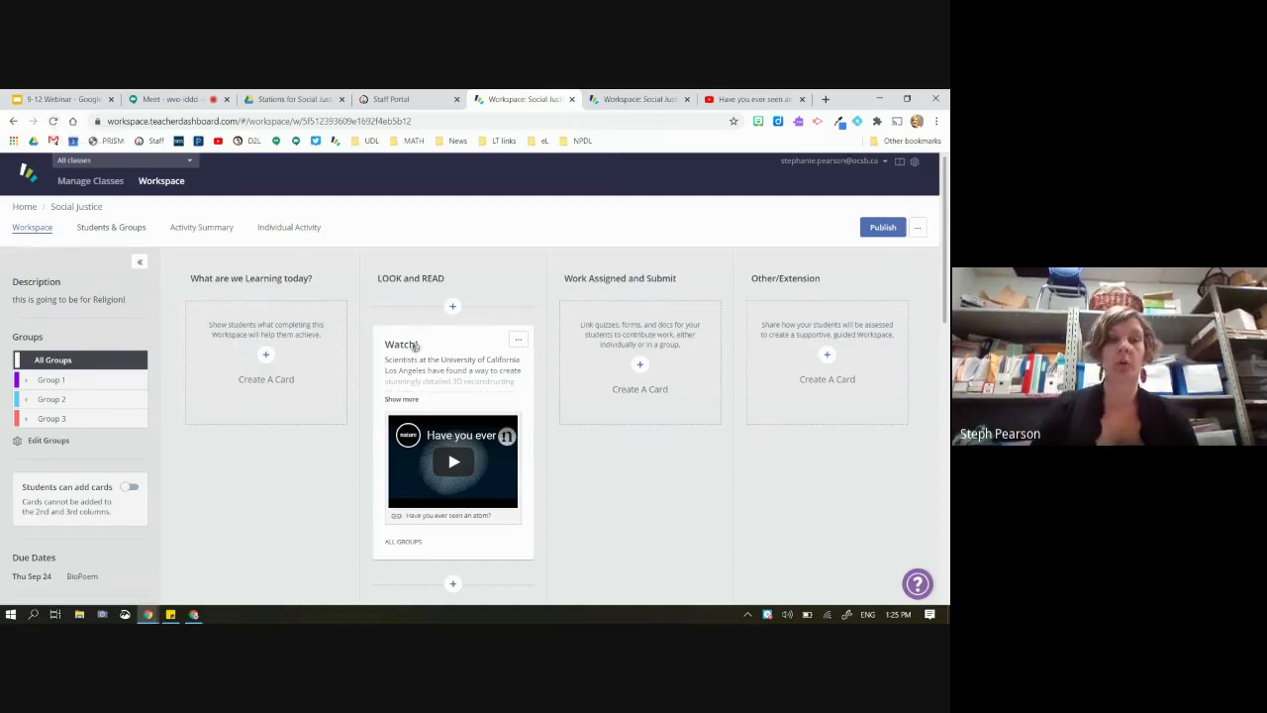
drag(454, 340, 421, 560)
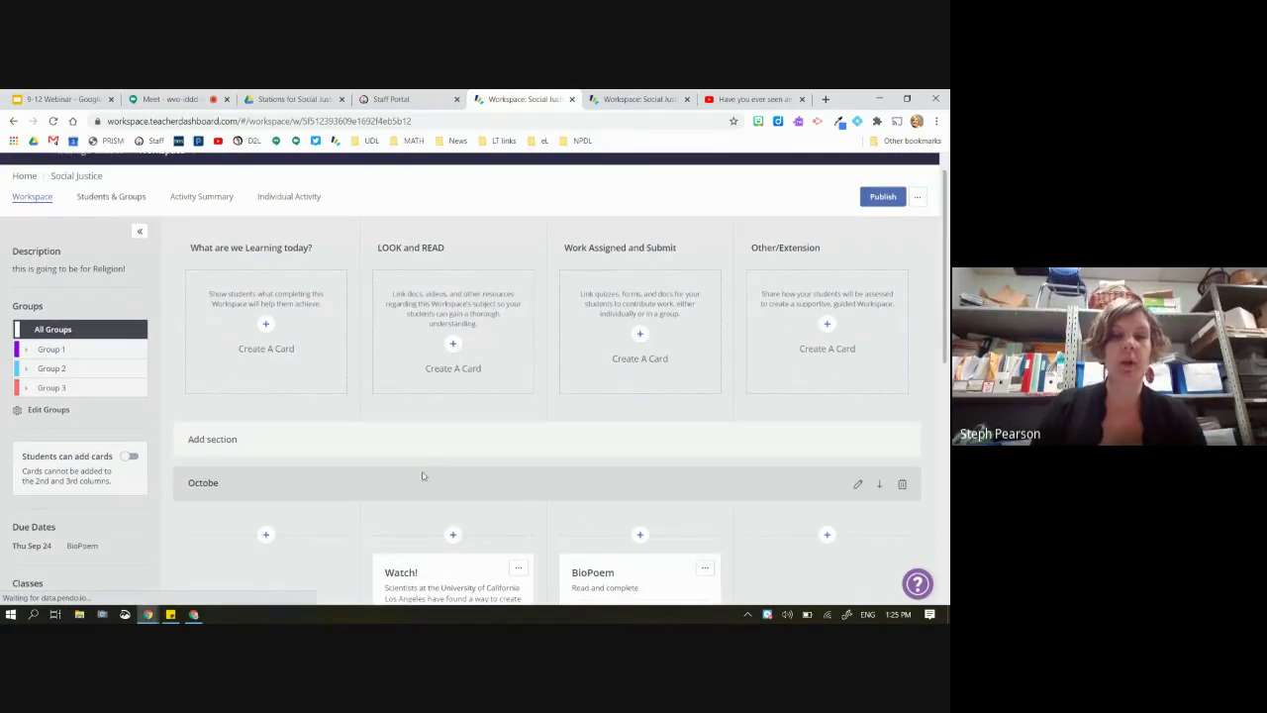
scroll(574, 465, down, 5)
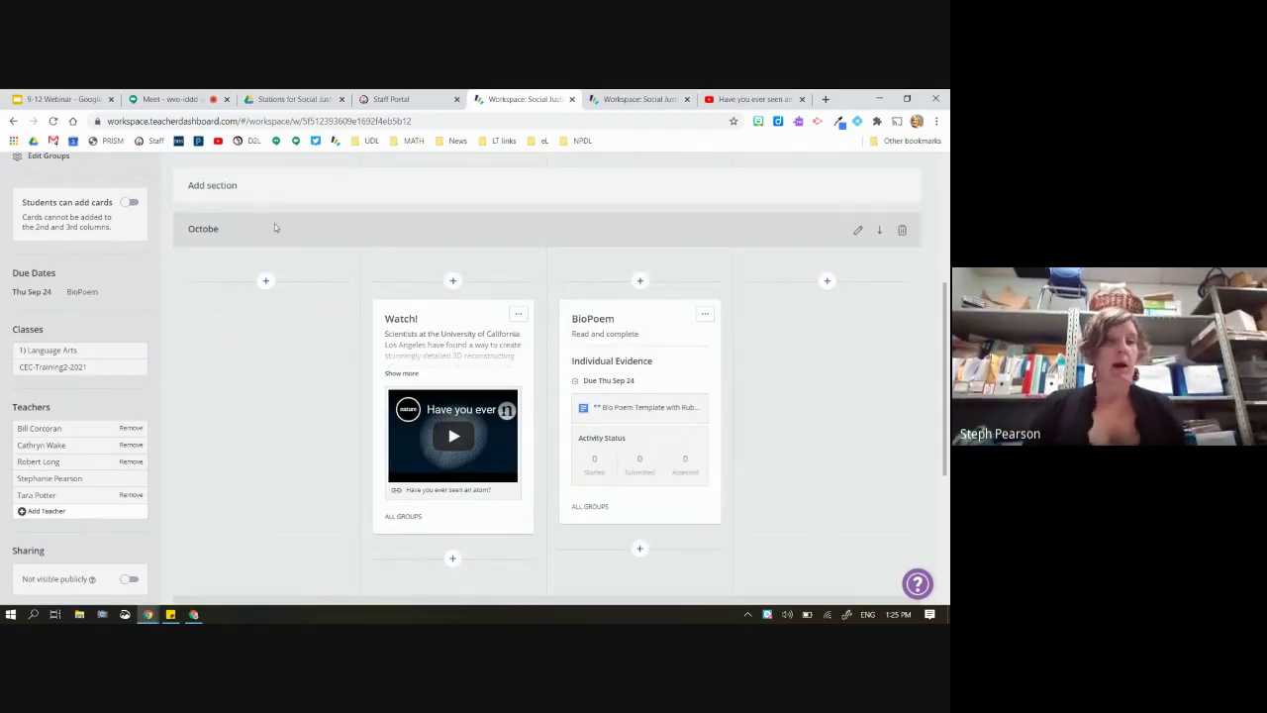
scroll(279, 234, up, 5)
scroll(279, 234, down, 5)
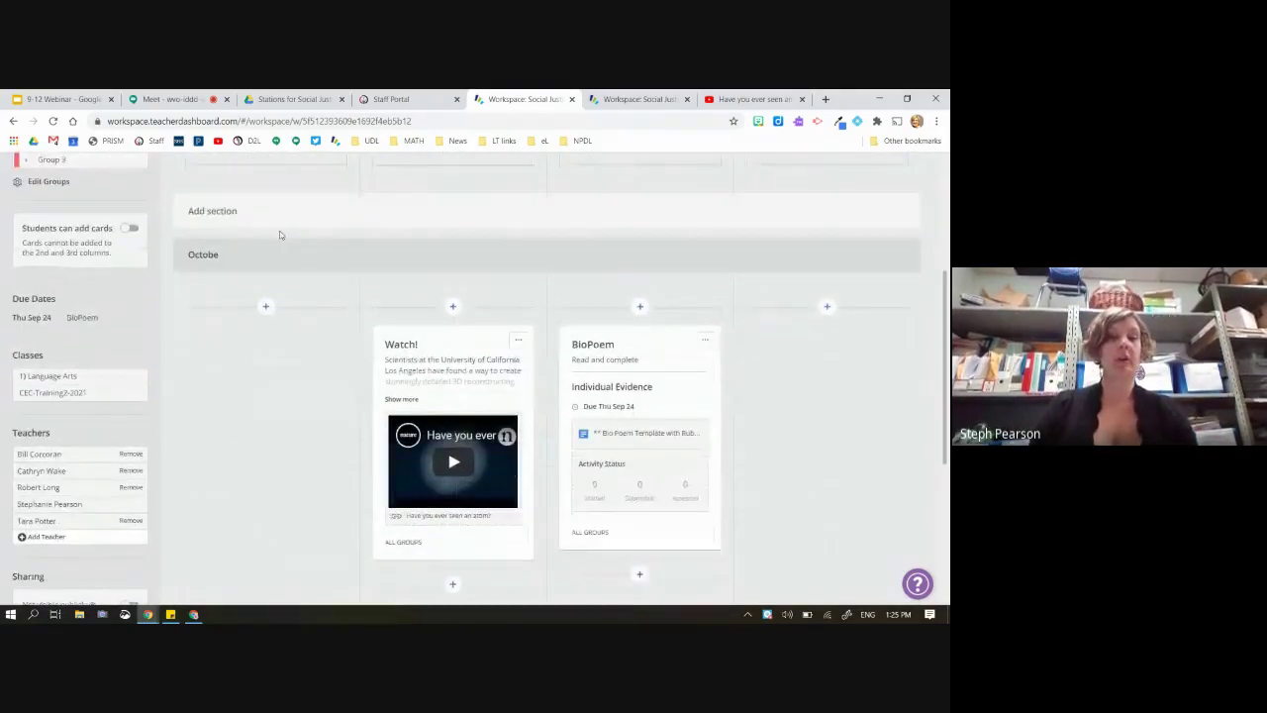
scroll(279, 234, up, 5)
Reload the student preview to see Watch! and BioPoem in Octobe, then return to the teacher board
click(638, 99)
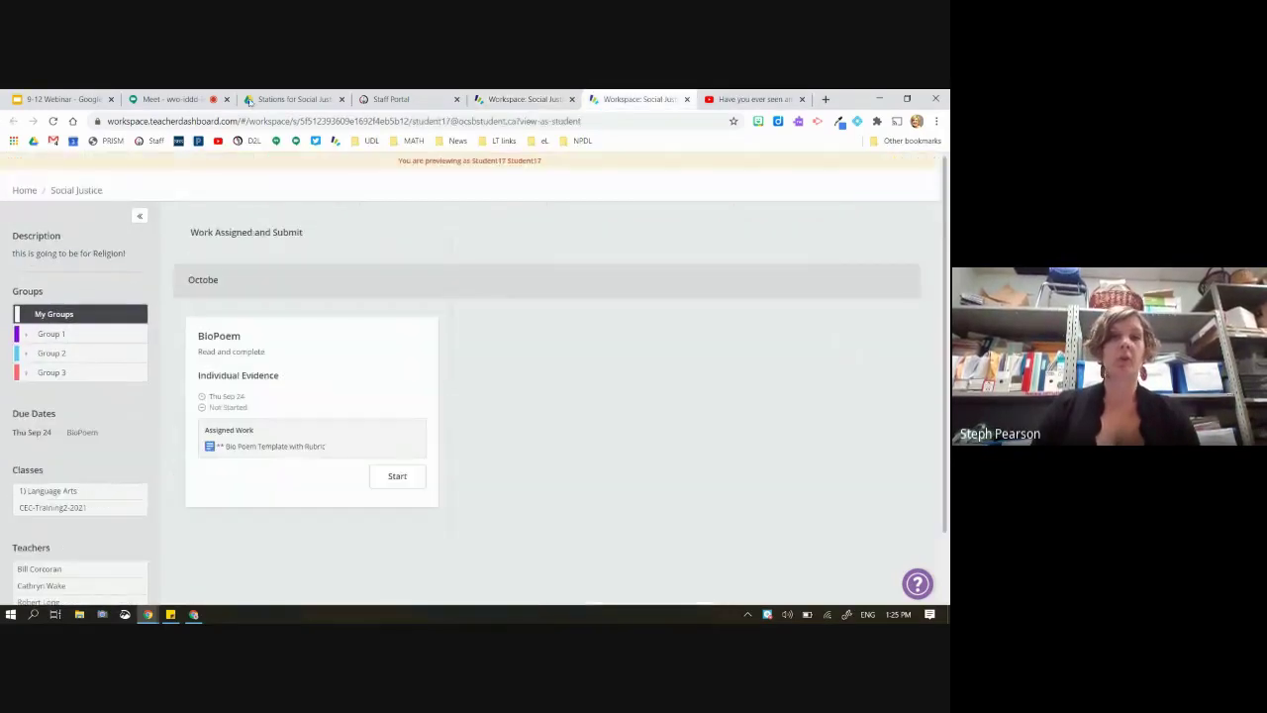
click(52, 121)
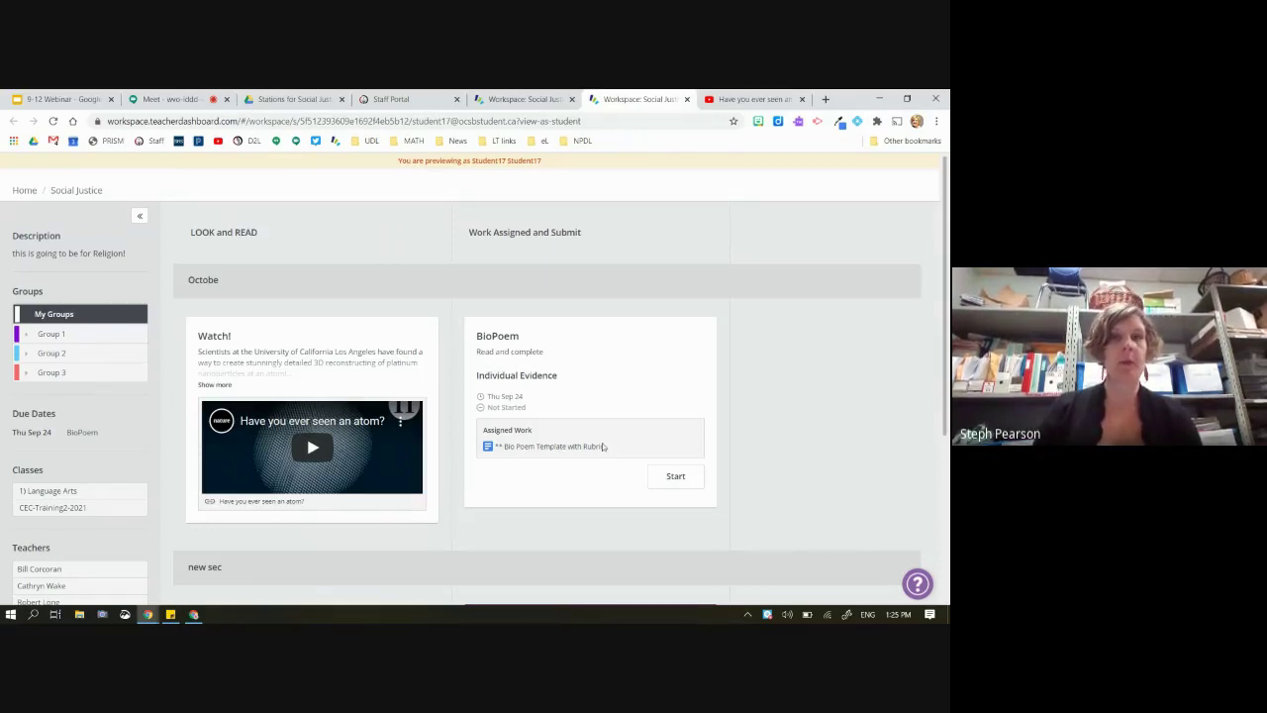
click(523, 99)
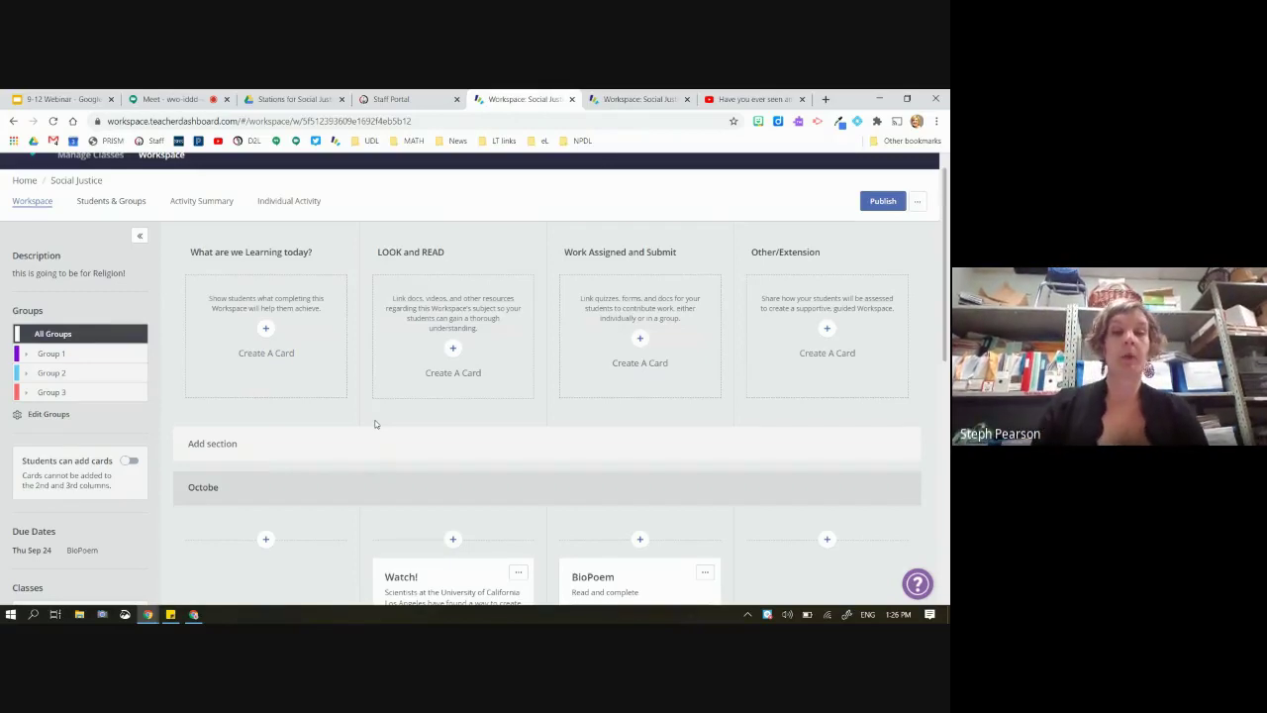
Open a blank new card form beneath BioPoem in the Octobe section
scroll(374, 423, down, 3)
scroll(374, 424, up, 3)
scroll(374, 421, down, 5)
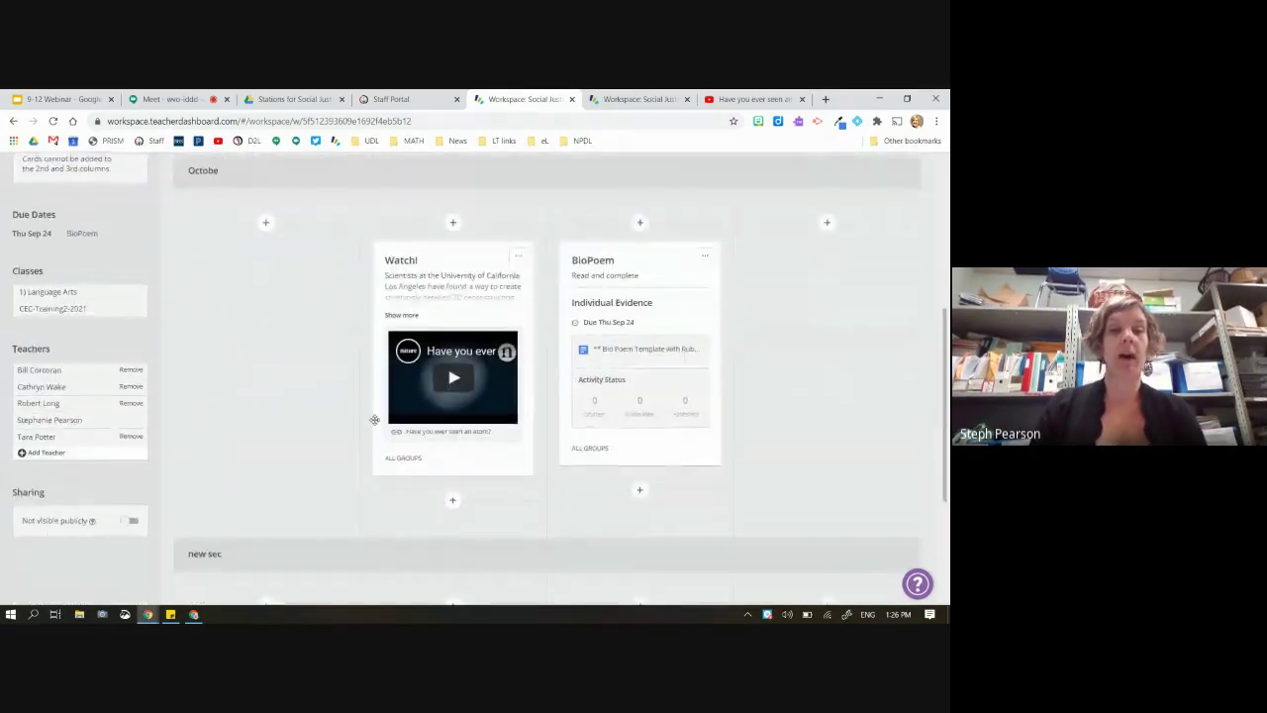
scroll(373, 420, down, 3)
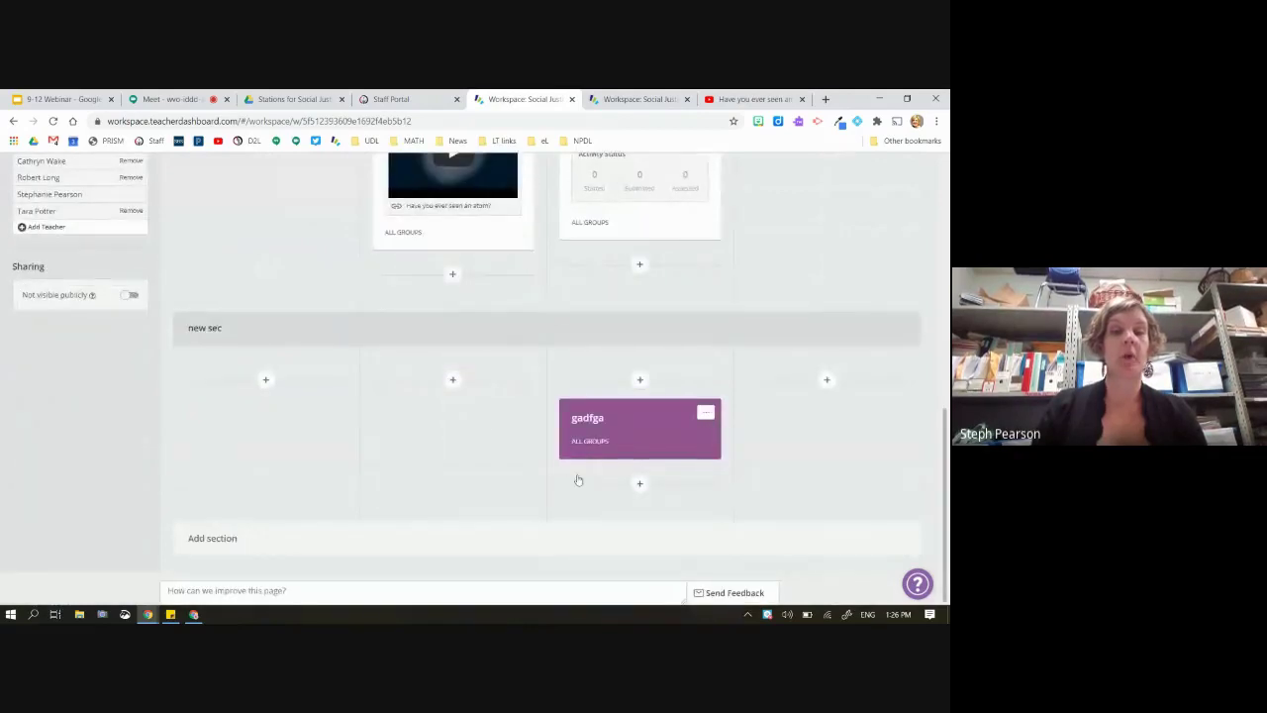
scroll(482, 426, up, 6)
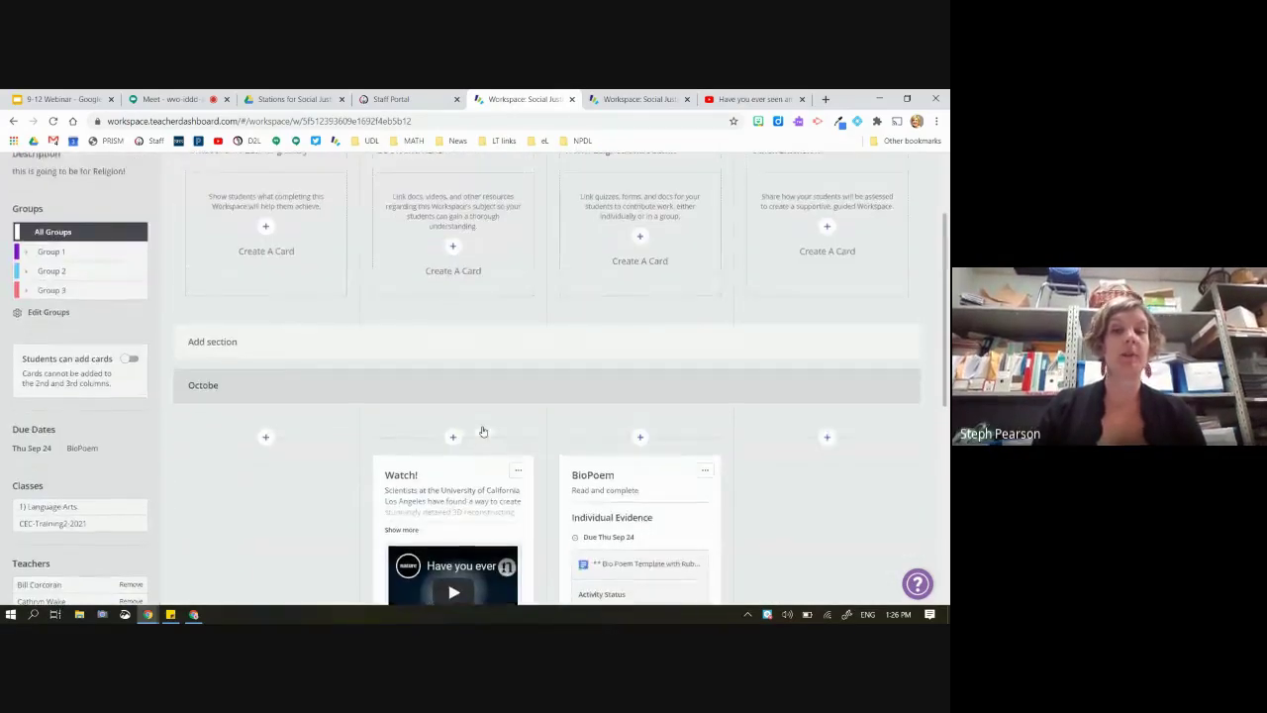
scroll(614, 477, down, 3)
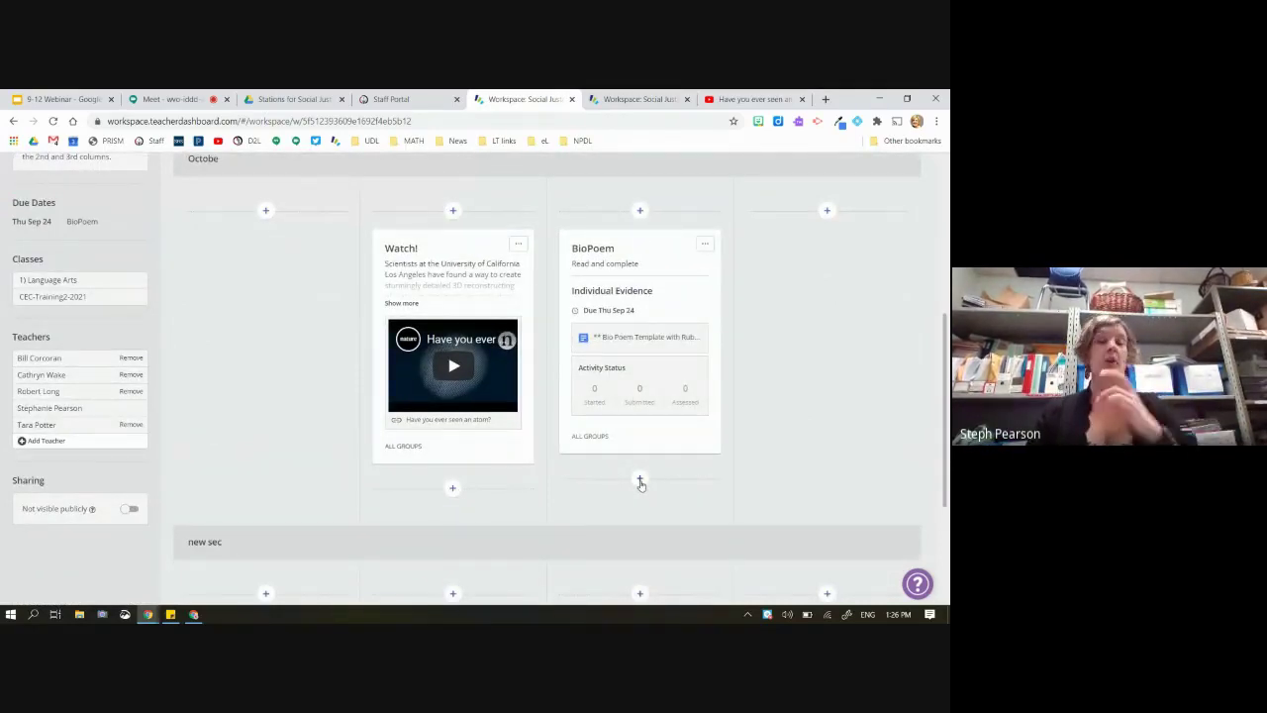
click(640, 484)
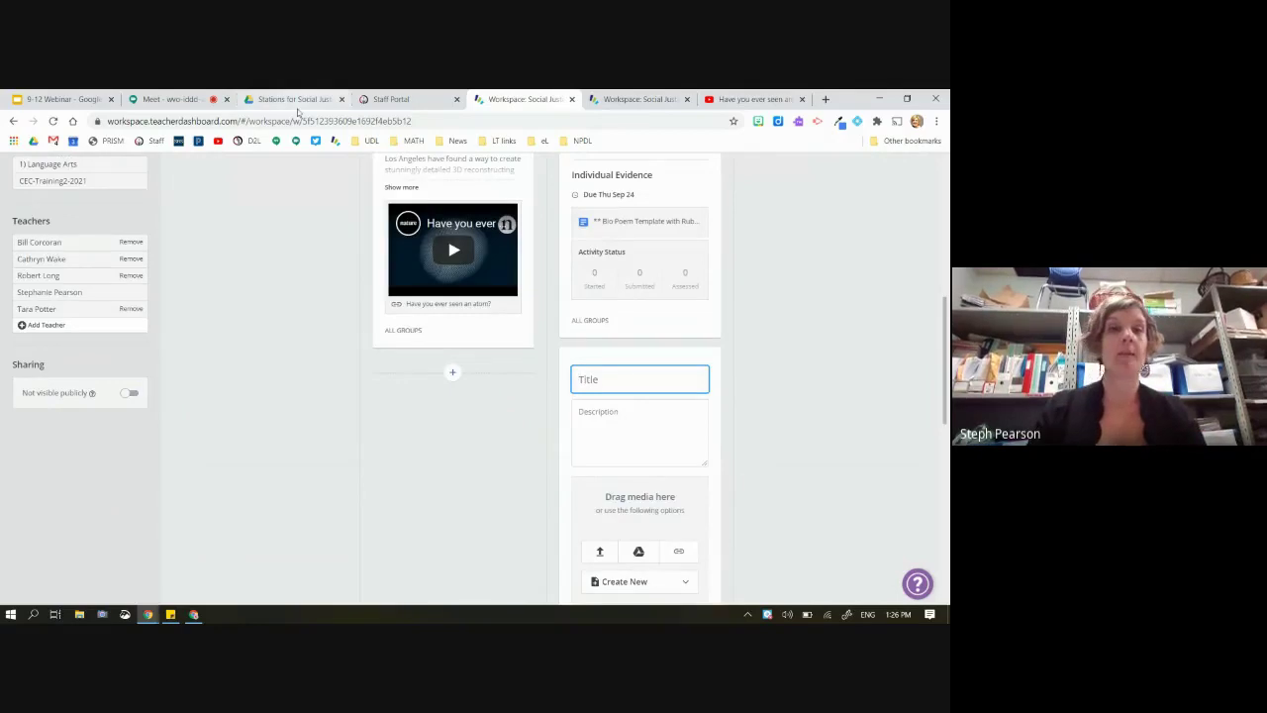
Search Google Drive for 'ex' and open the Exit Ticket form for editing
click(59, 99)
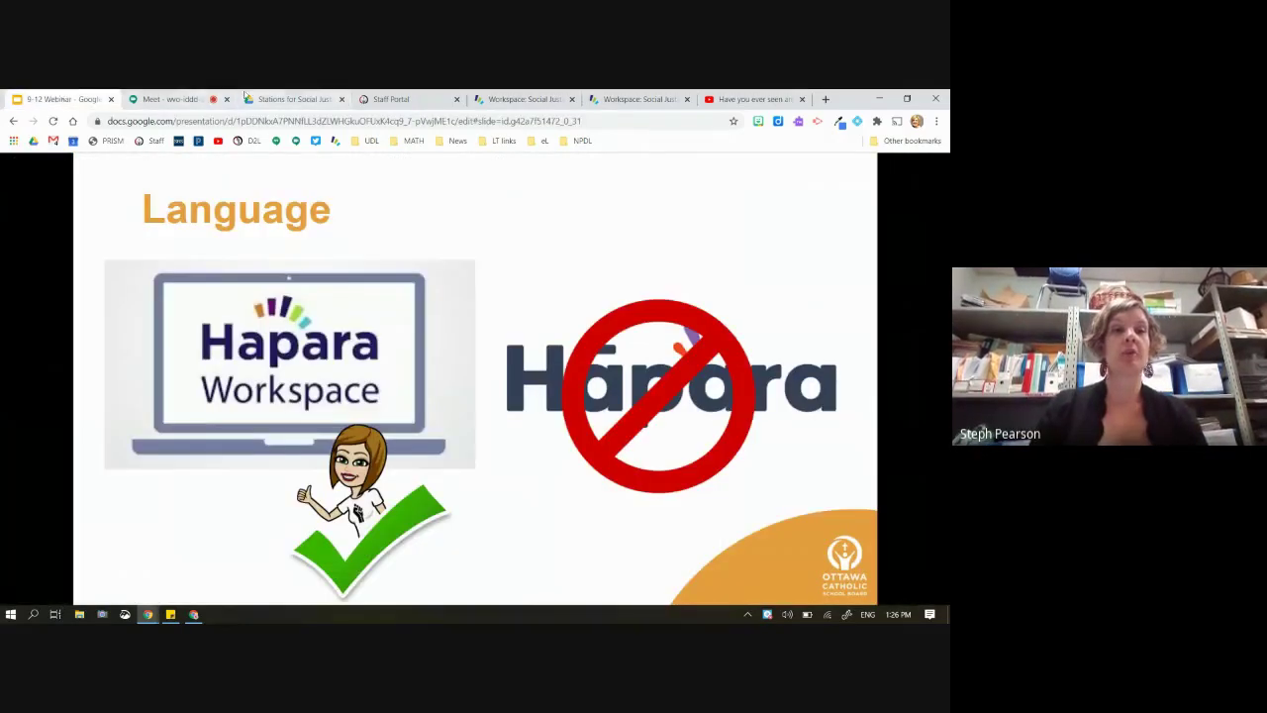
click(292, 99)
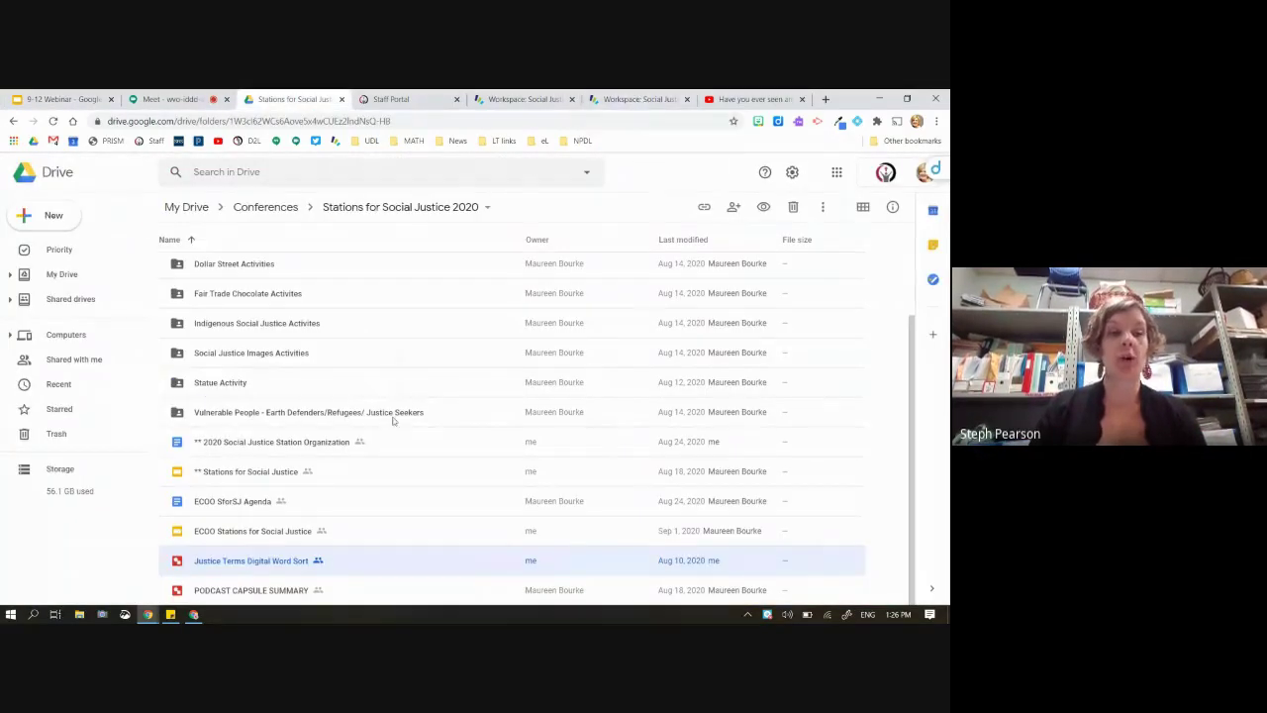
click(245, 172)
text(exit)
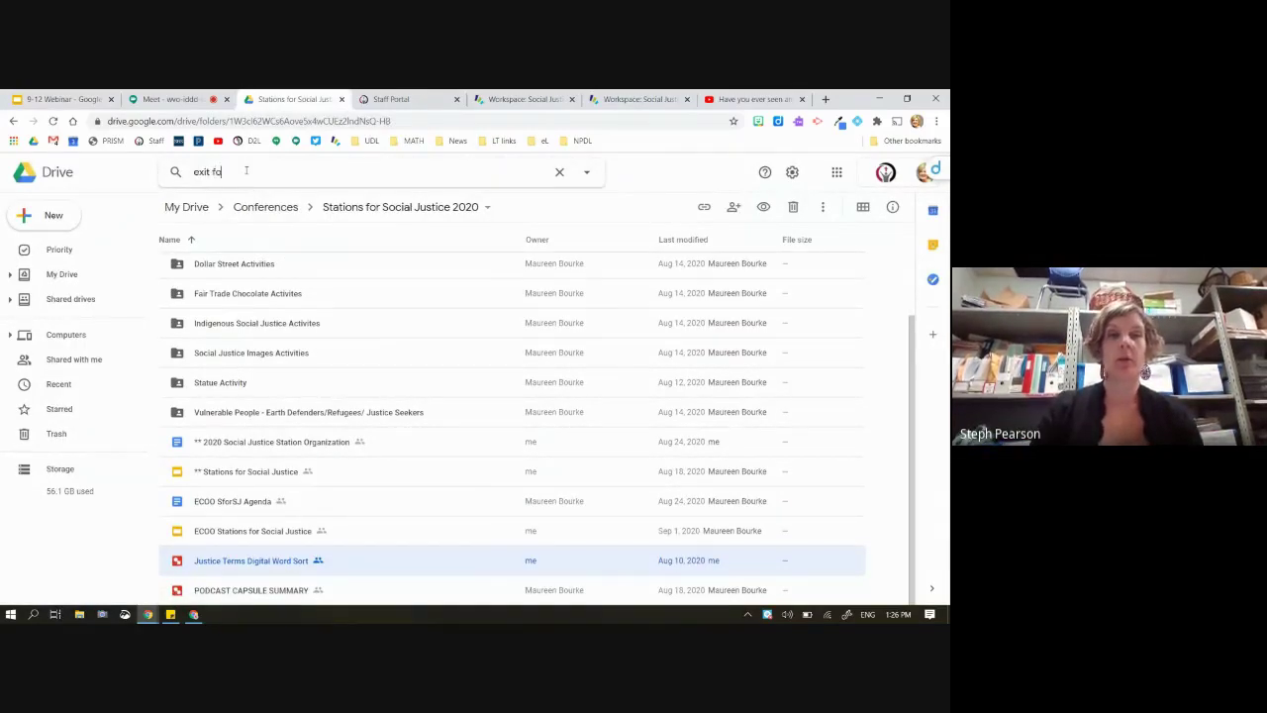
key(Return)
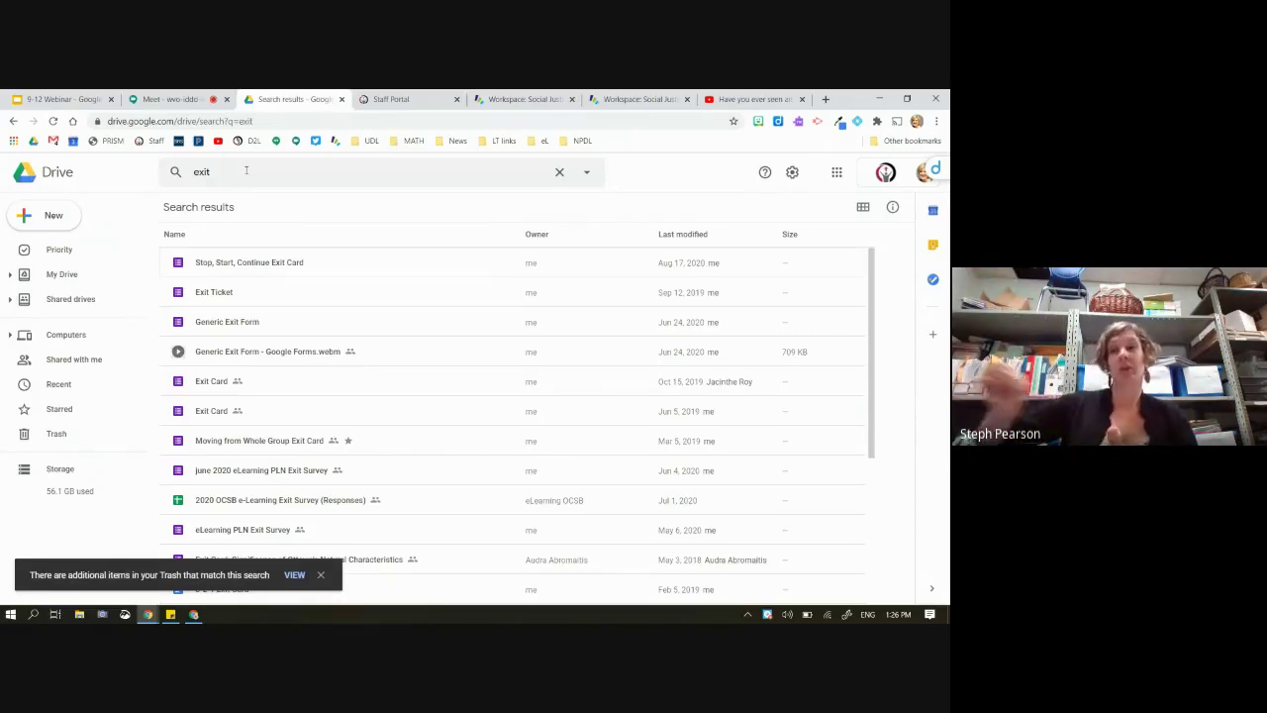
double_click(202, 295)
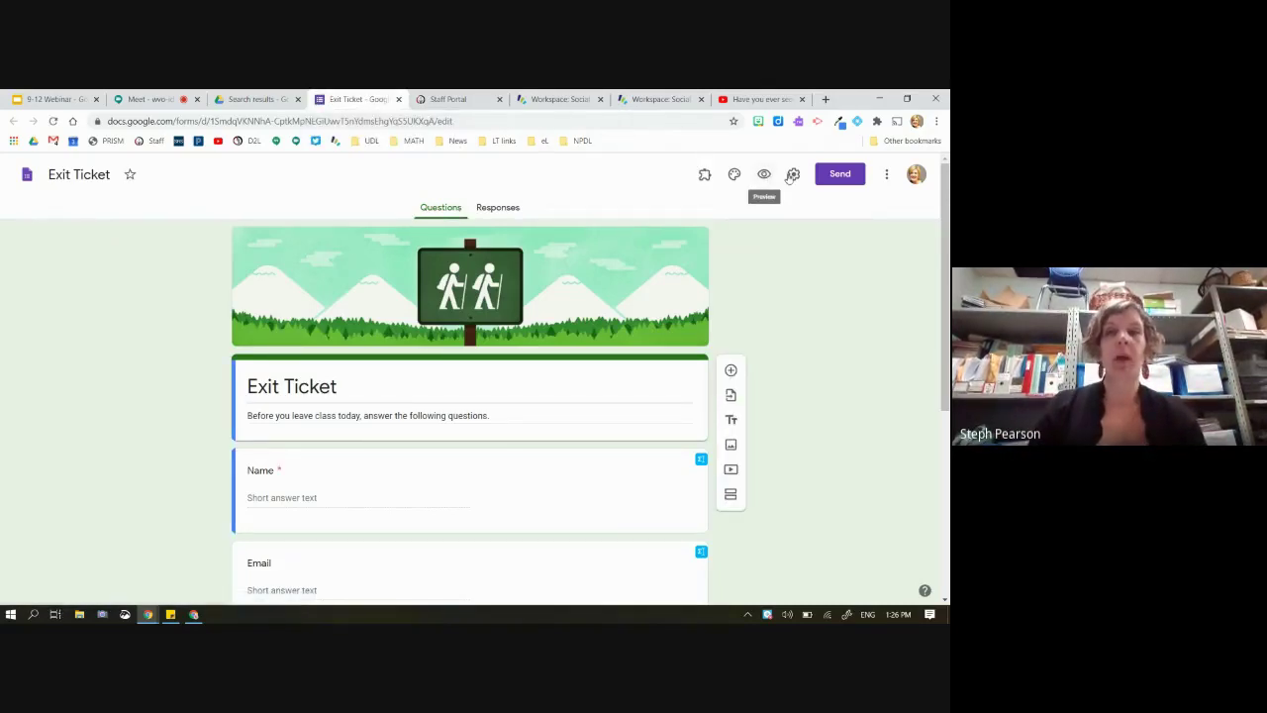
Copy the Exit Ticket form's link from the Send dialog and return to the workspace's new card
click(844, 177)
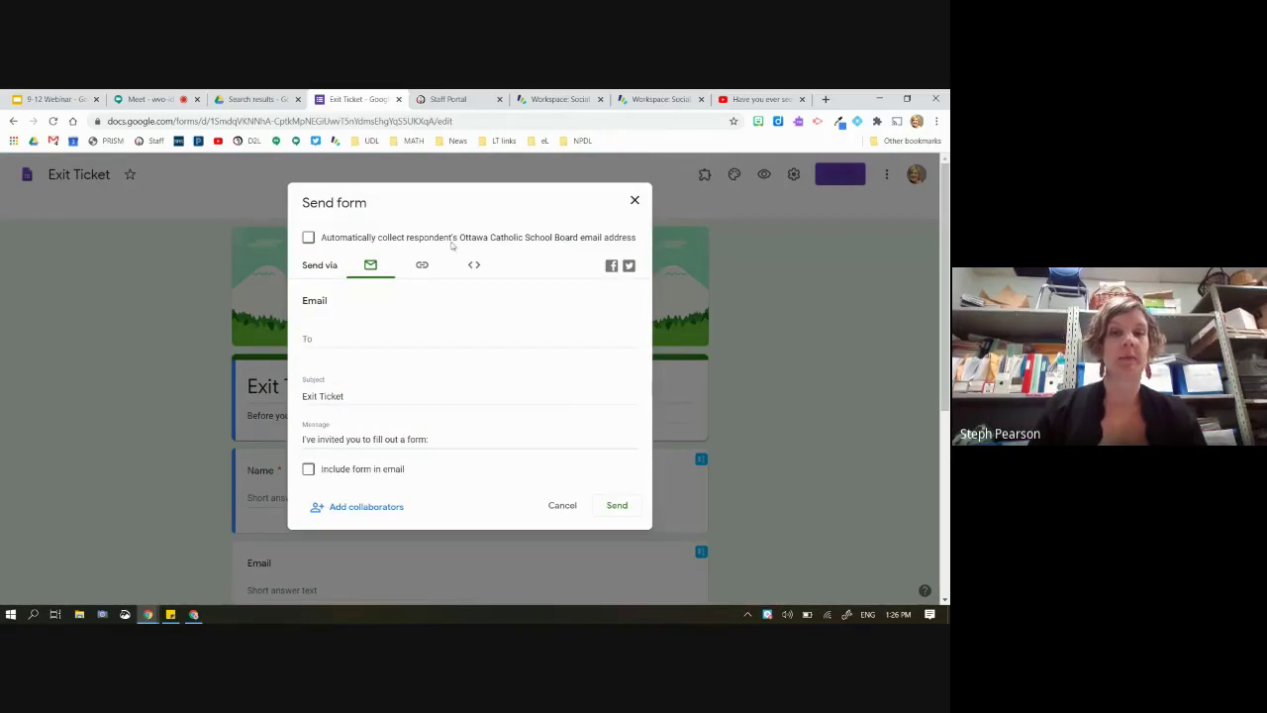
click(422, 270)
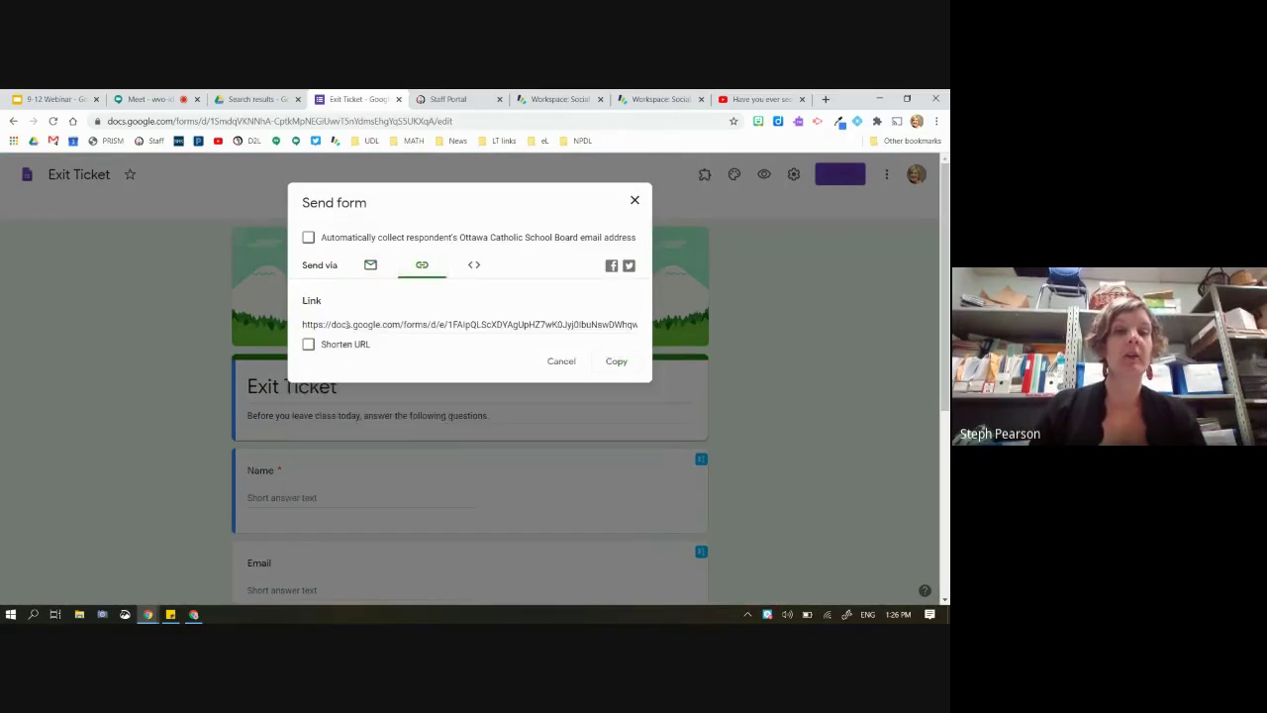
click(334, 325)
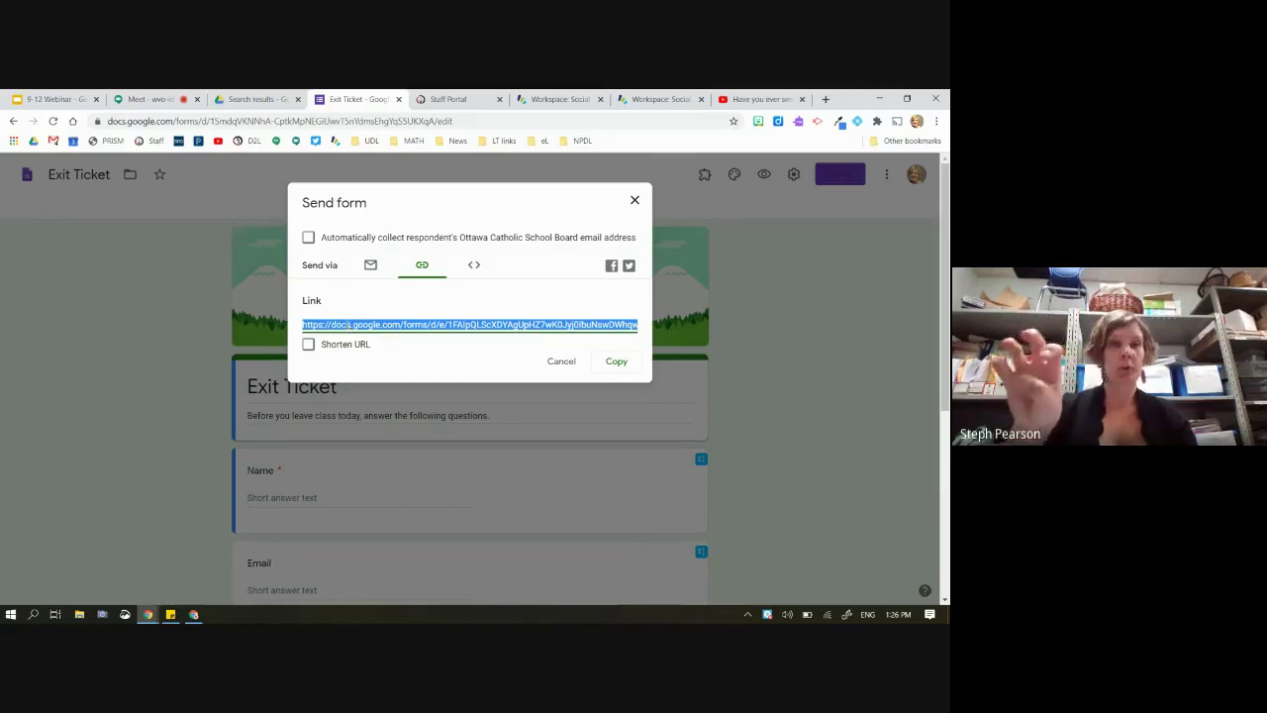
click(618, 362)
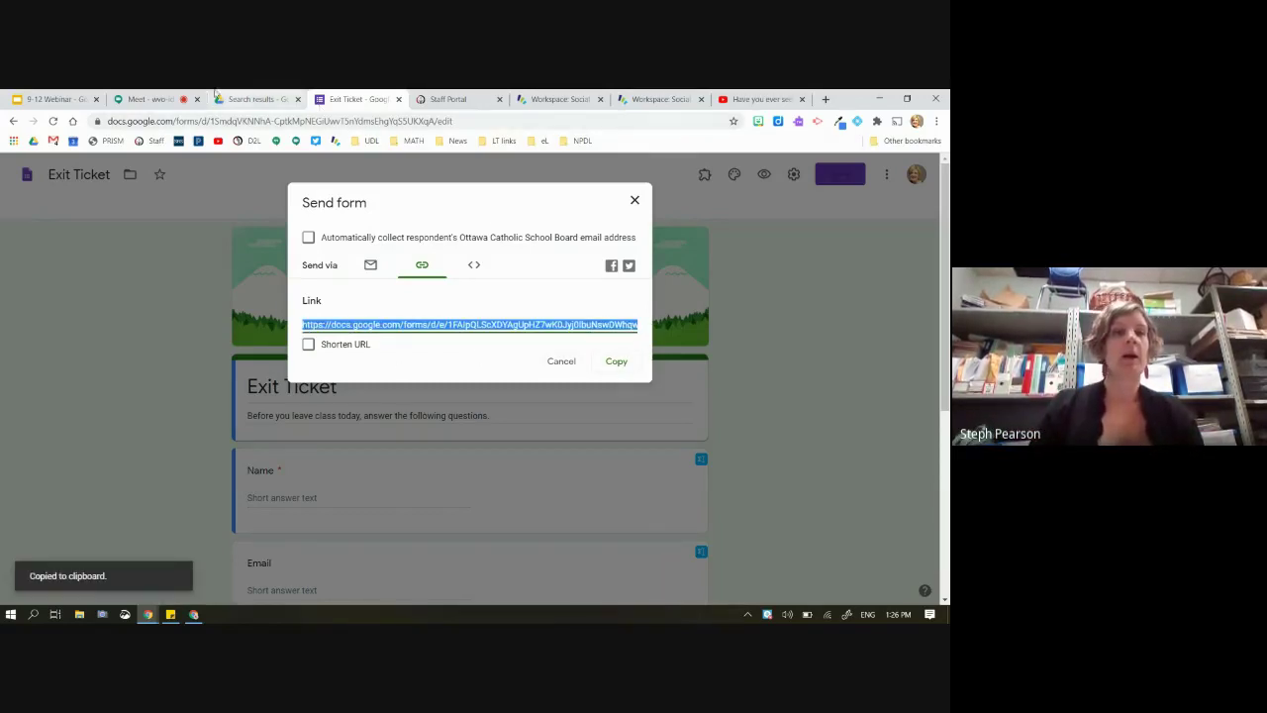
click(558, 100)
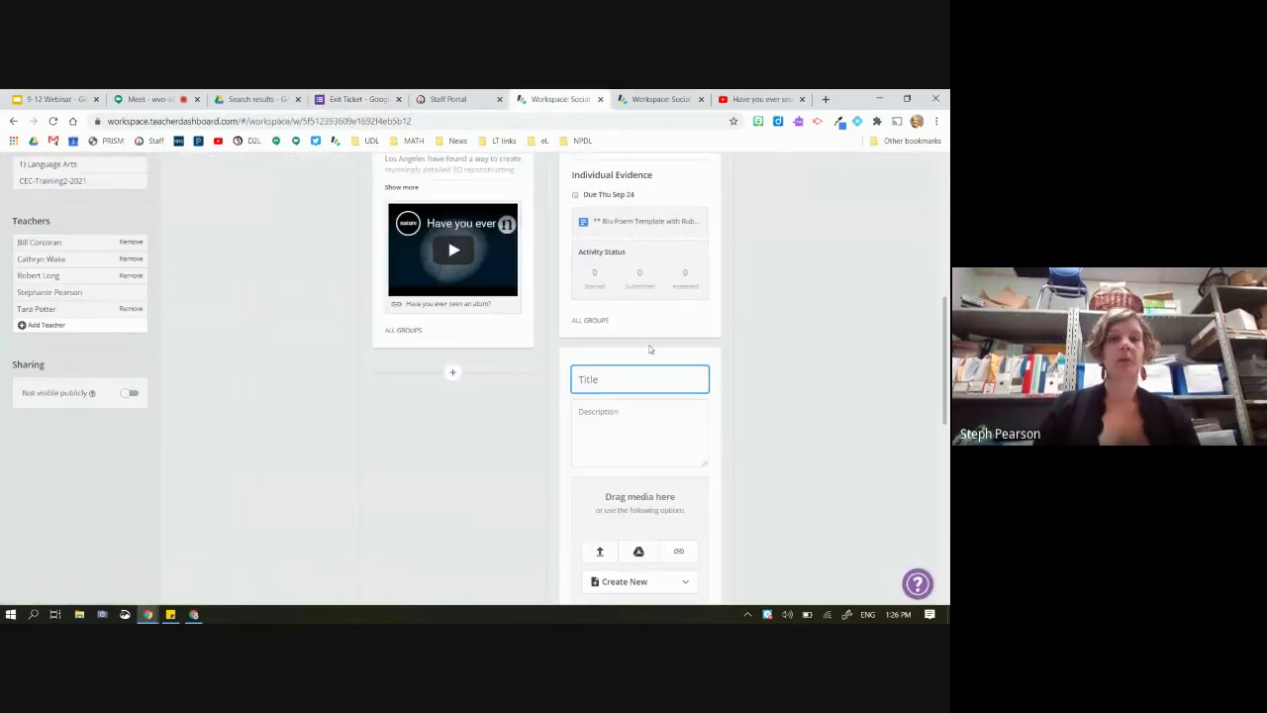
Title the new card 'Form!', attach the pasted Exit Ticket form link, and save the card
text(Form)
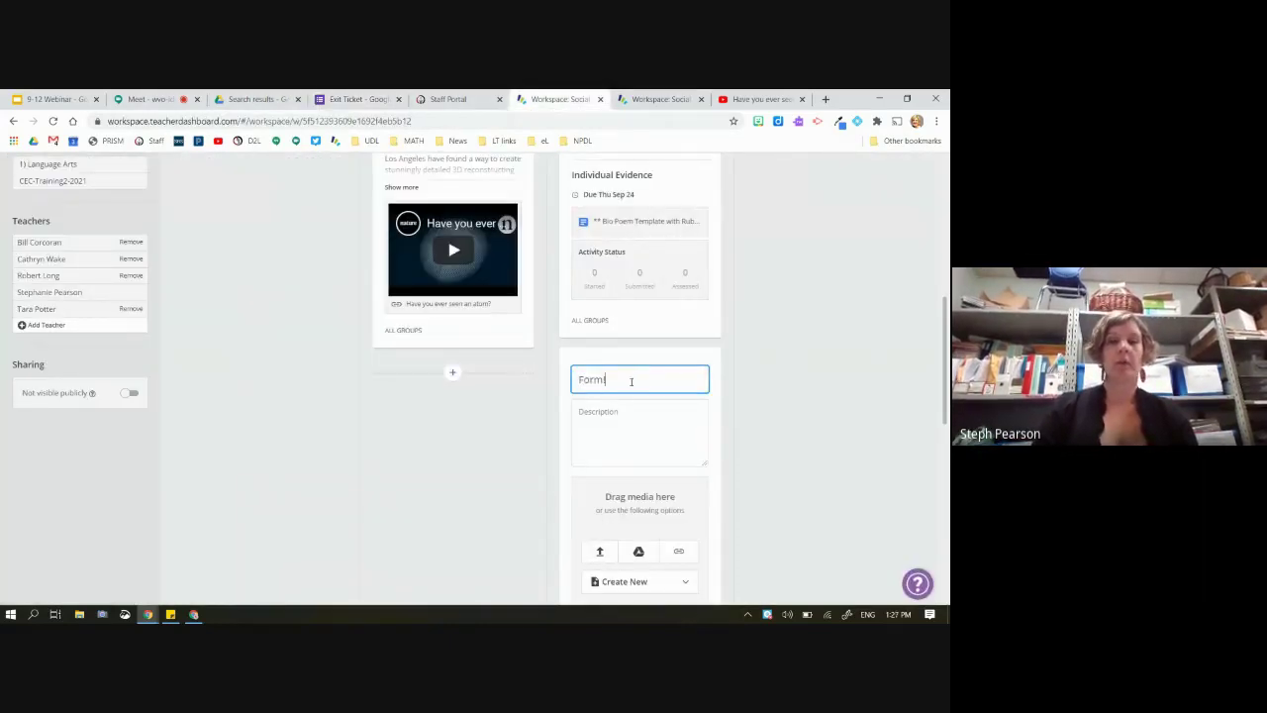
text(!)
scroll(634, 396, down, 1)
click(679, 433)
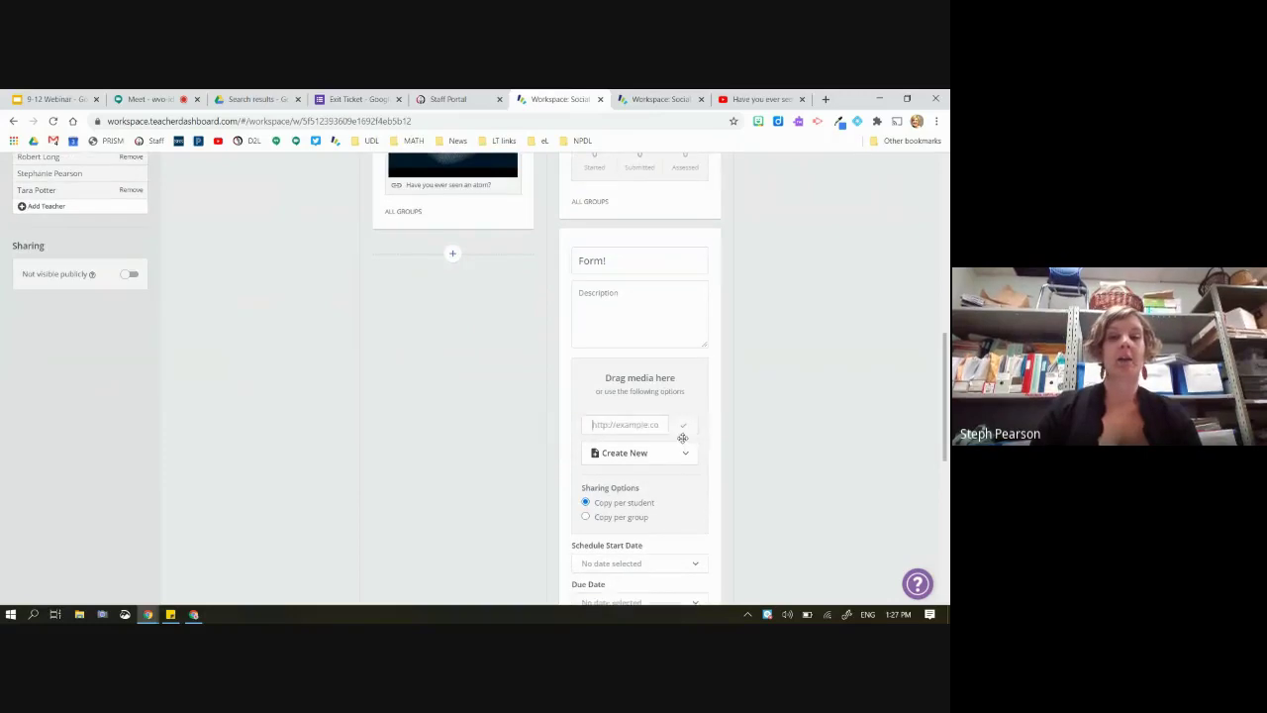
key(ctrl+v)
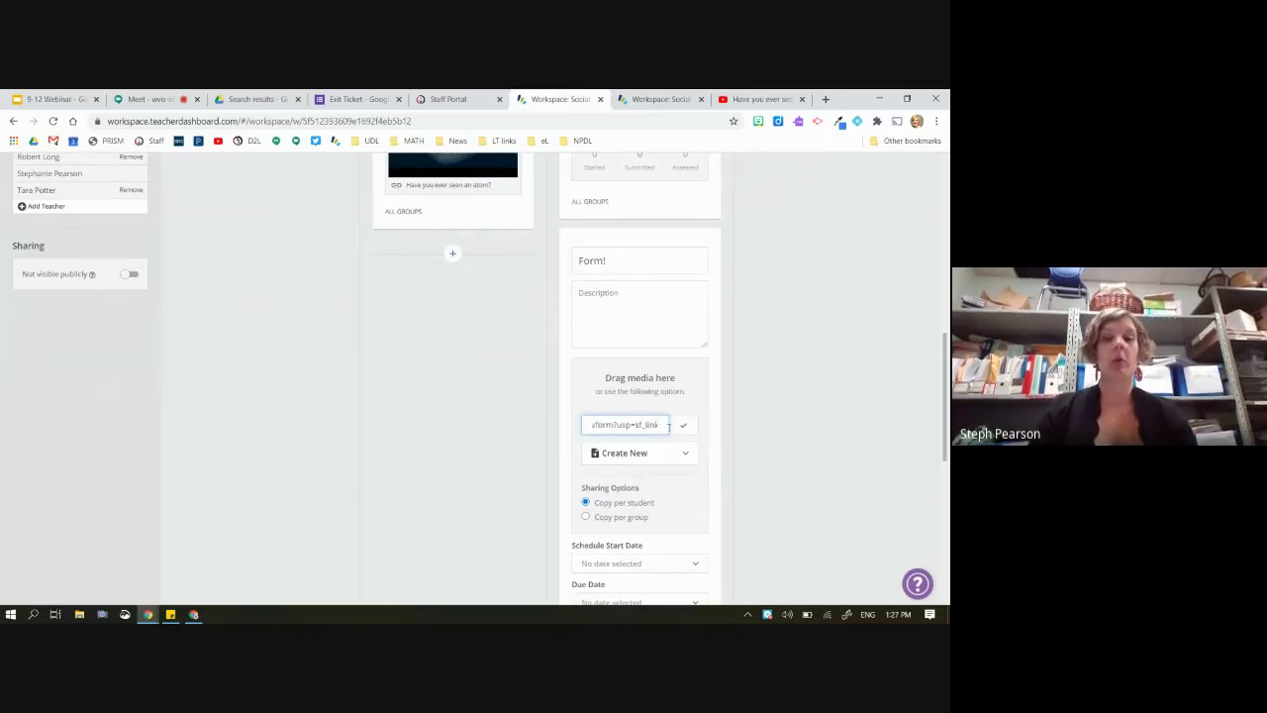
click(683, 426)
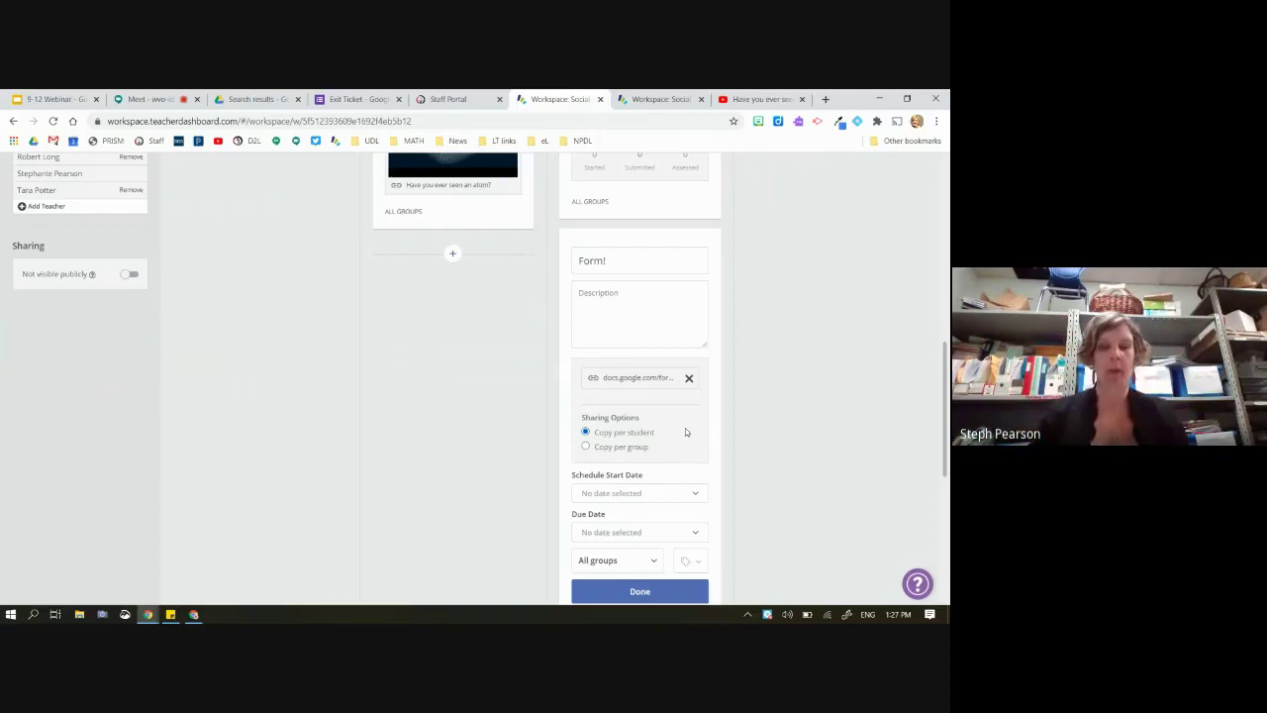
scroll(685, 432, down, 3)
click(637, 468)
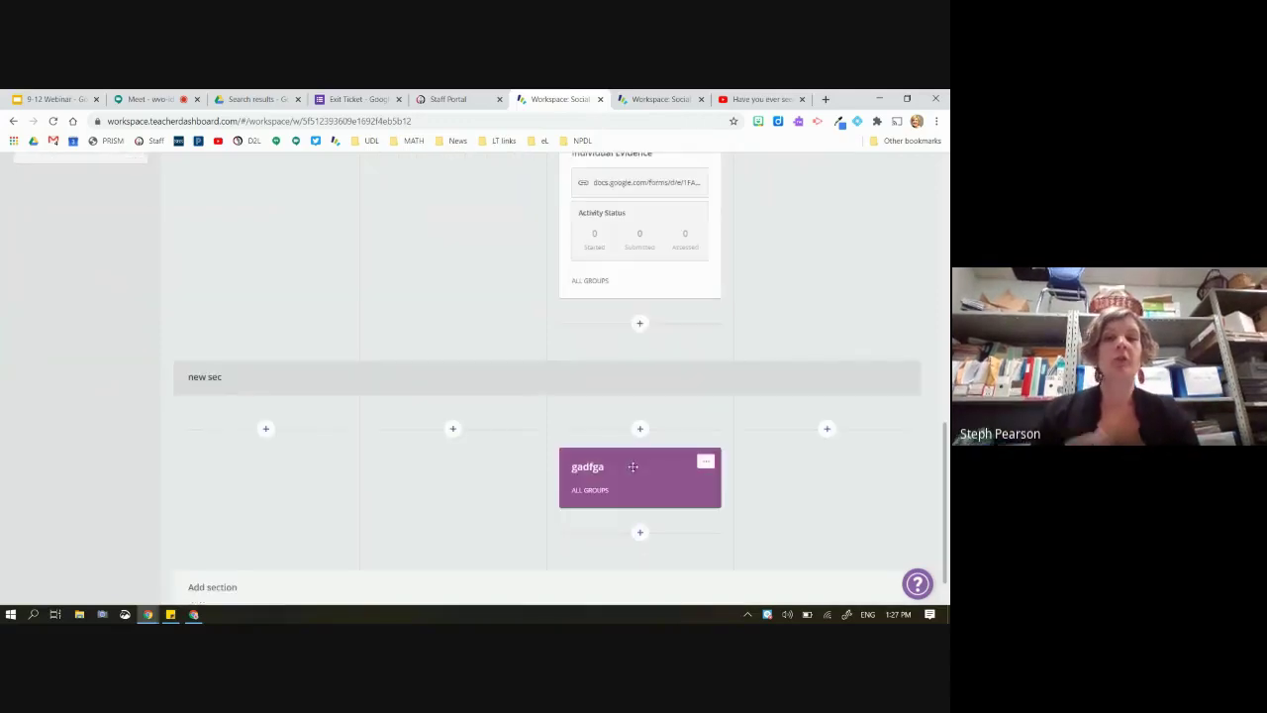
scroll(641, 332, up, 2)
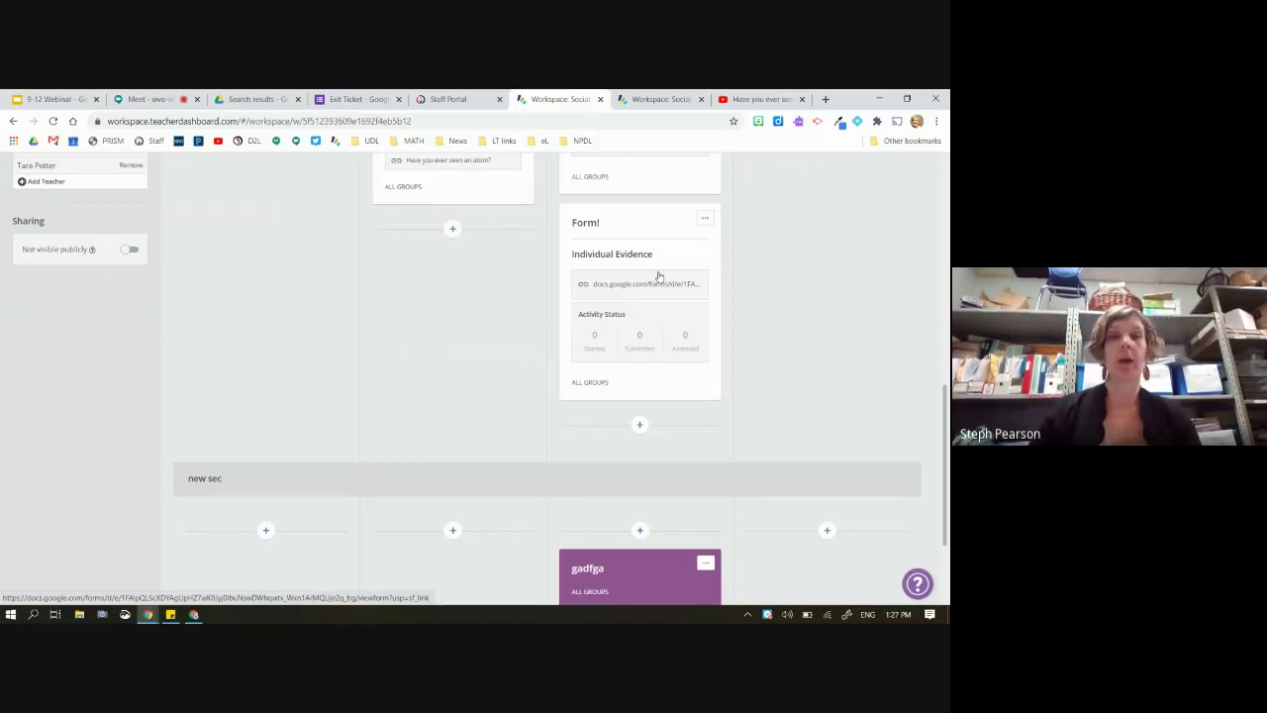
Reload the student preview and start the Form! card, which reports a non-member error
click(653, 99)
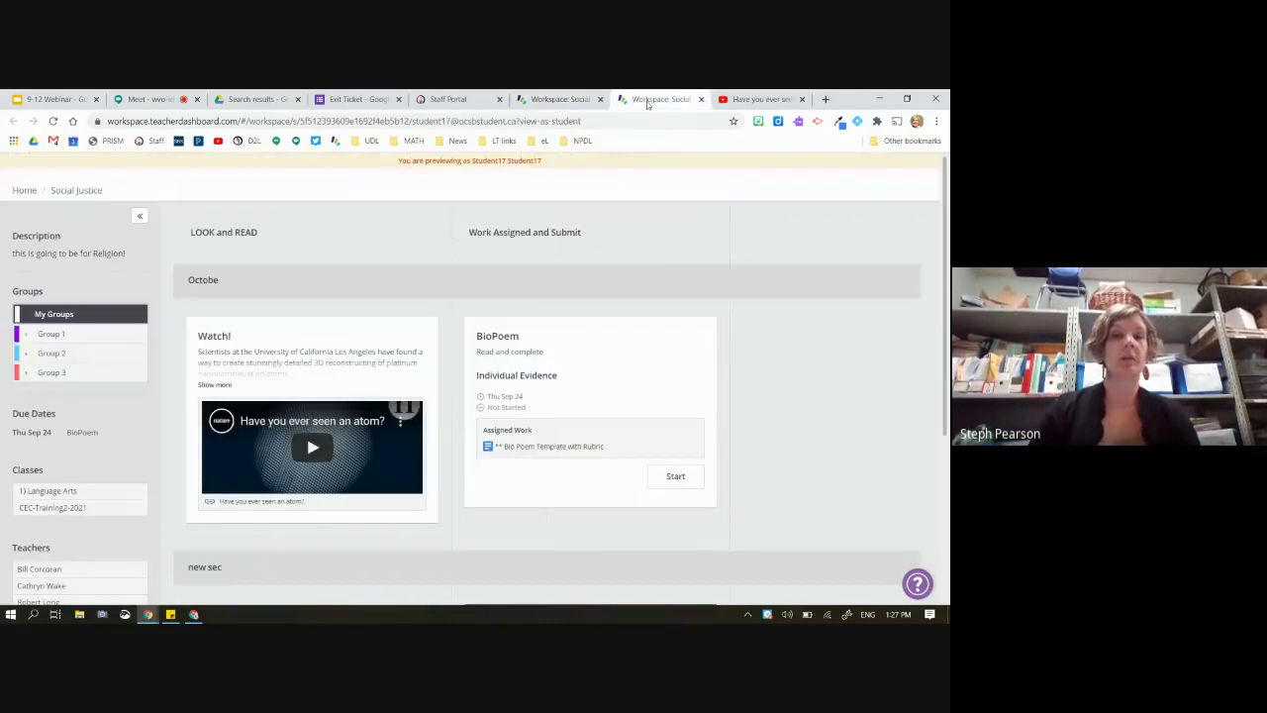
click(54, 121)
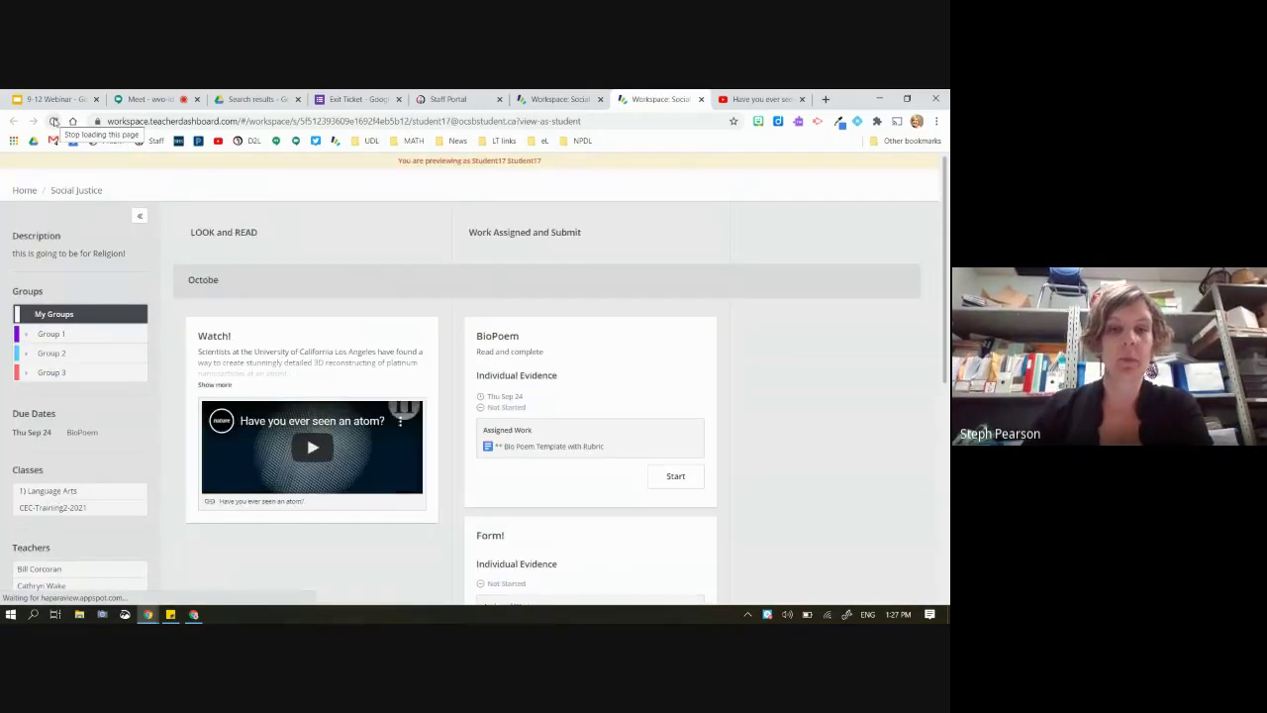
scroll(497, 366, down, 3)
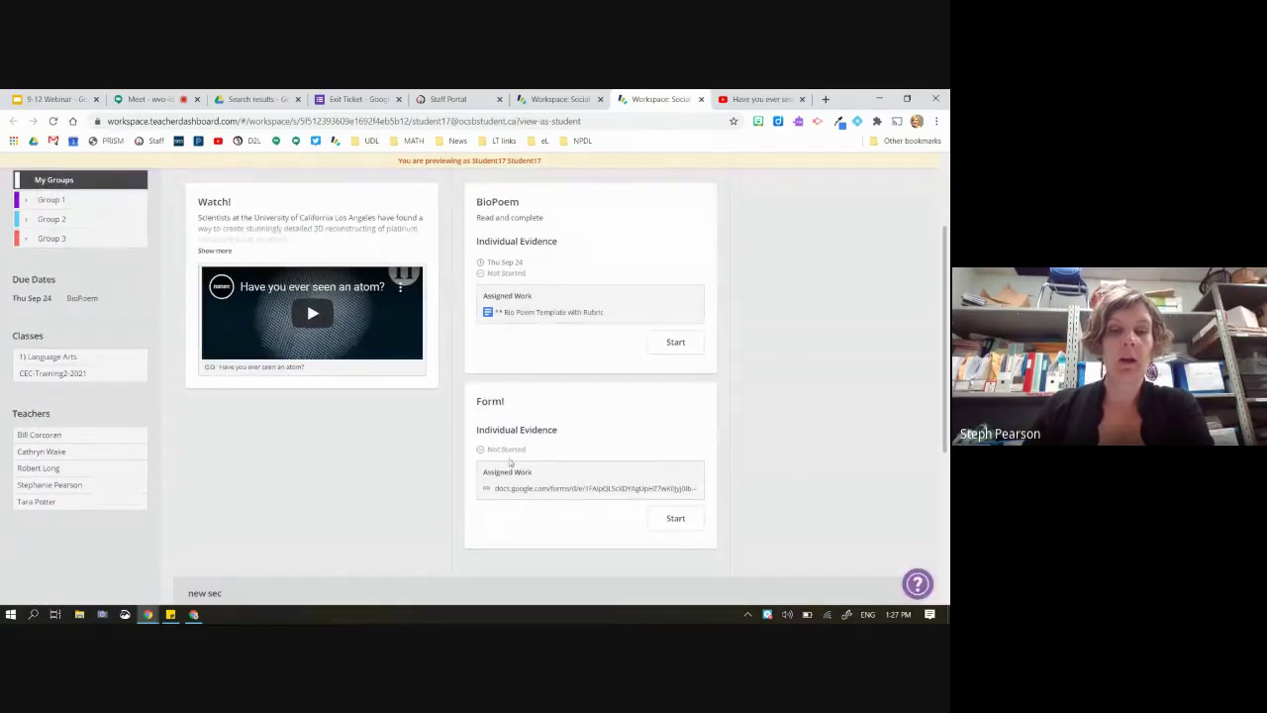
click(679, 520)
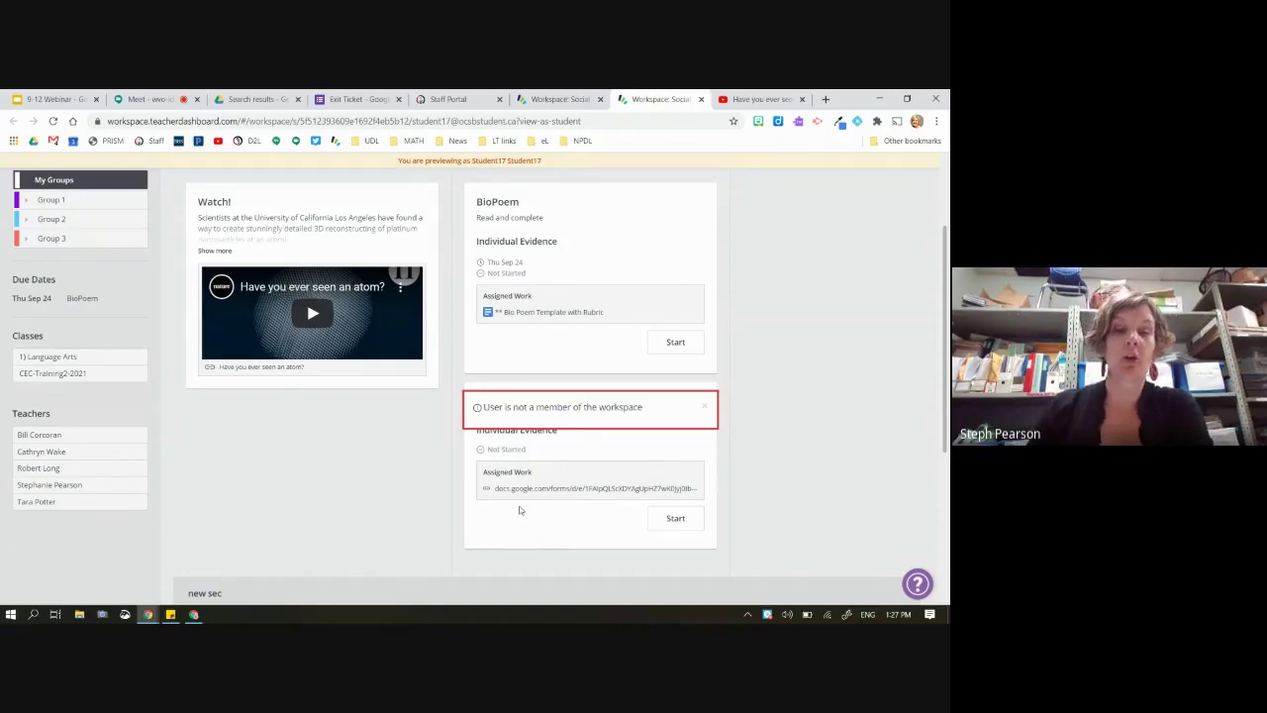
click(195, 614)
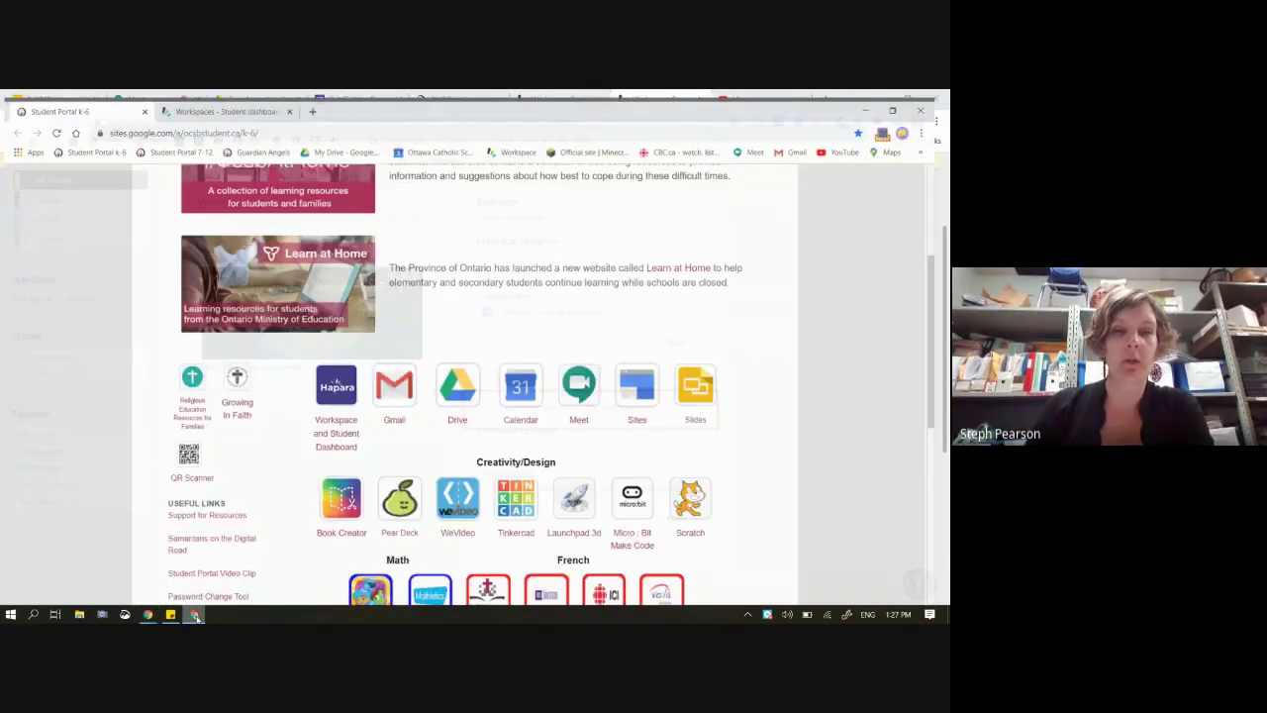
Reload the student's Workspaces list, then minimize the student dashboard window
click(197, 100)
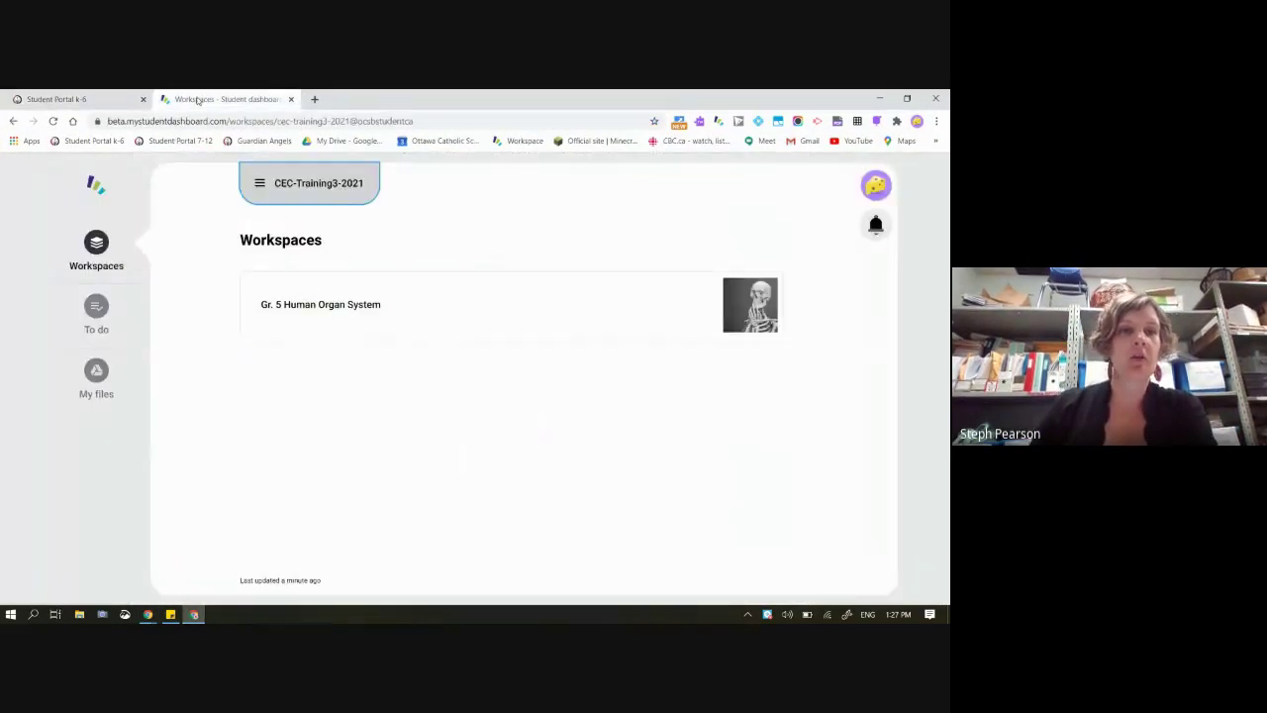
click(54, 121)
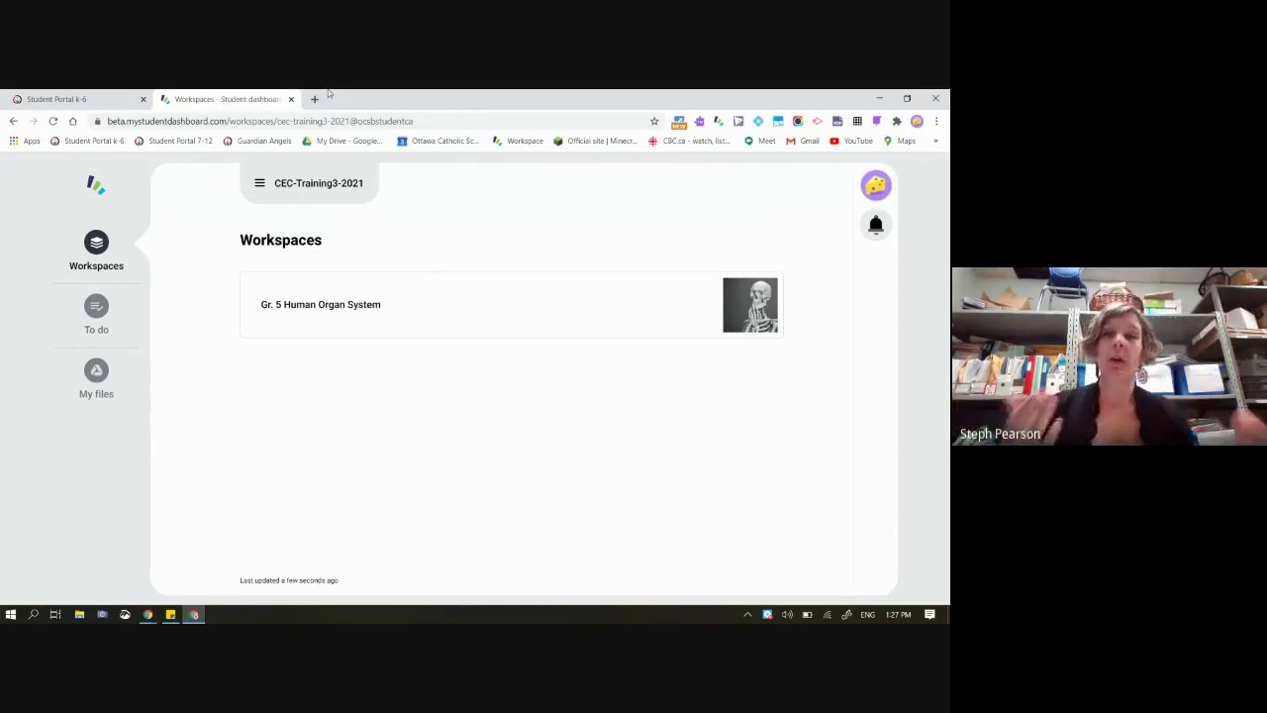
click(879, 98)
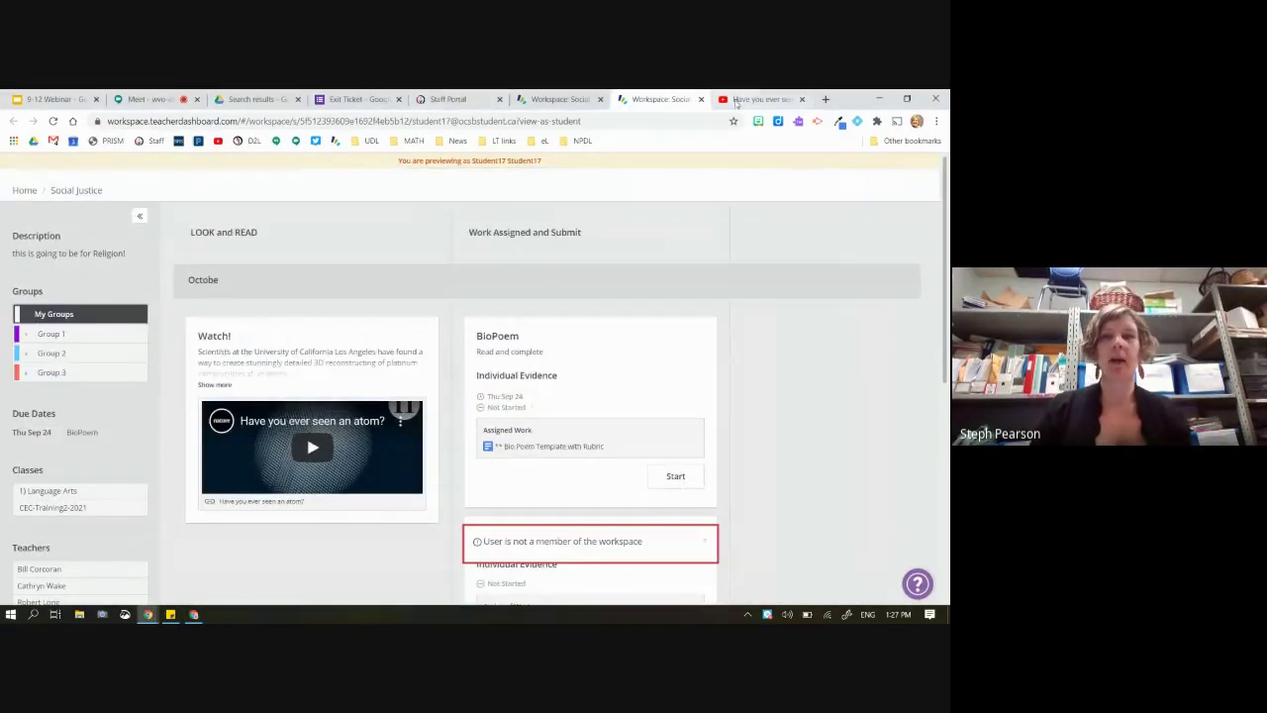
Close the student preview and publish the Social Justice workspace to its 20 learners
click(702, 99)
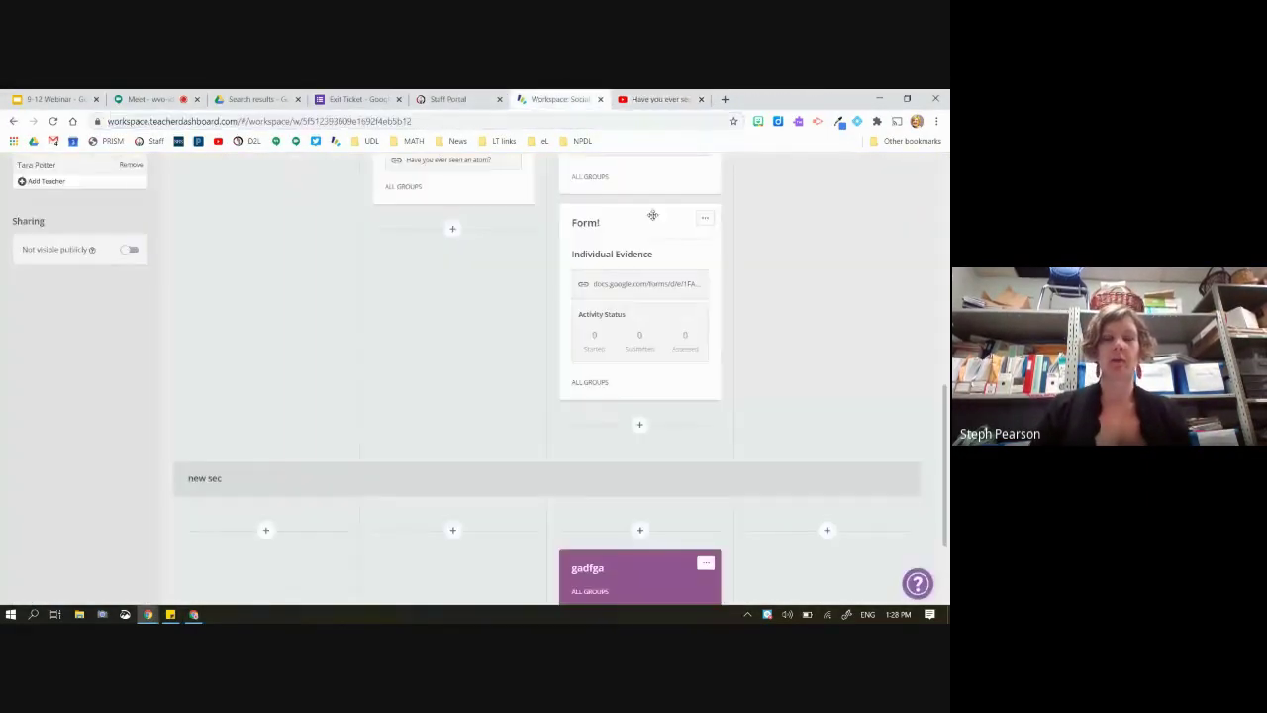
scroll(724, 320, up, 5)
scroll(724, 320, up, 2)
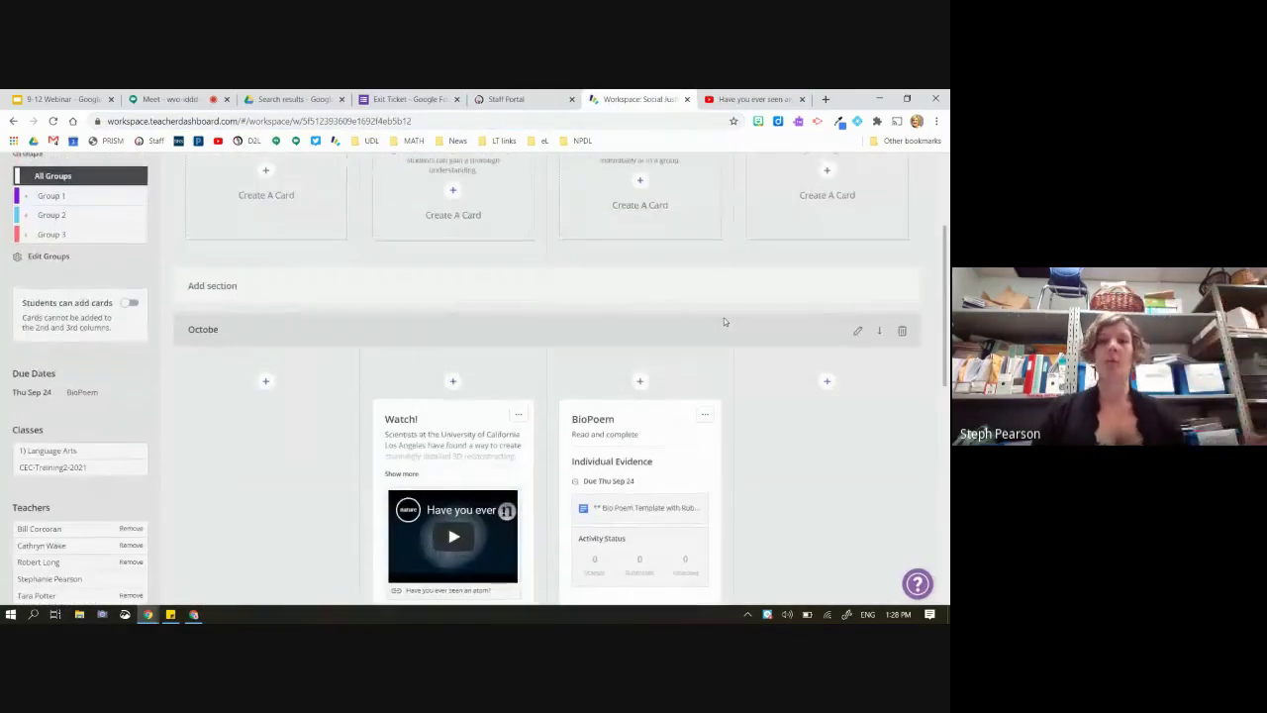
scroll(724, 318, up, 3)
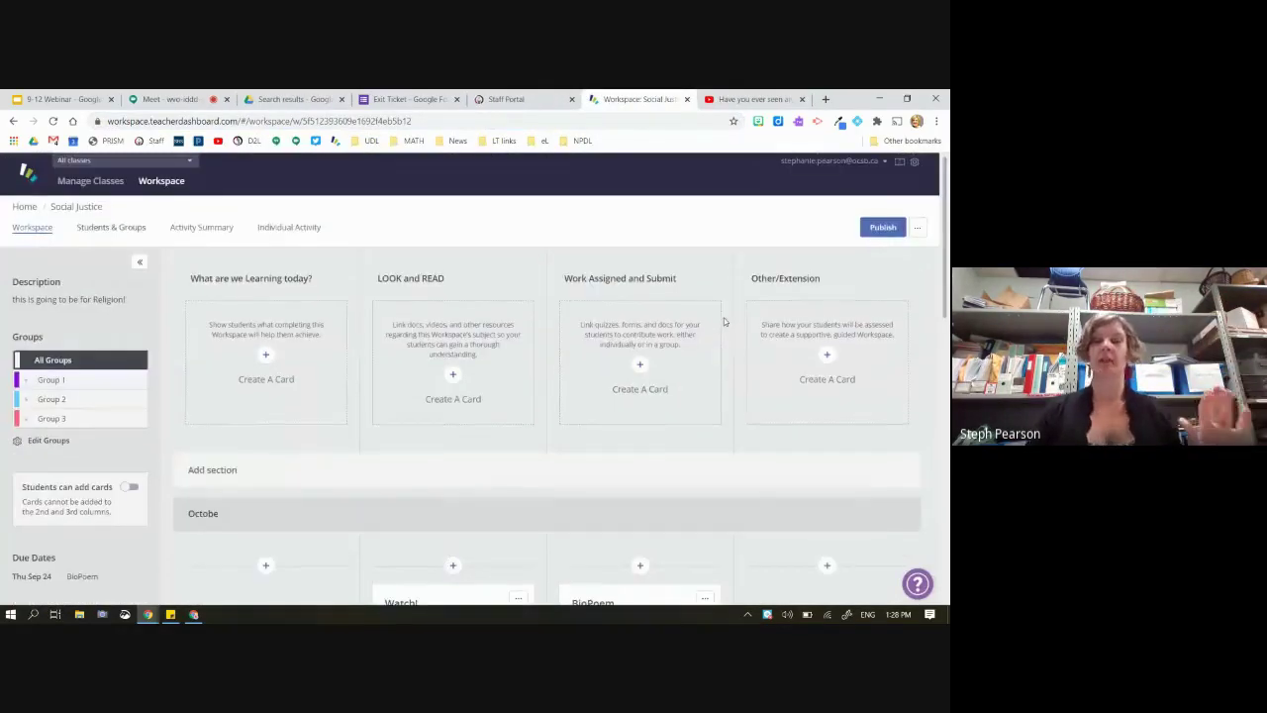
click(877, 229)
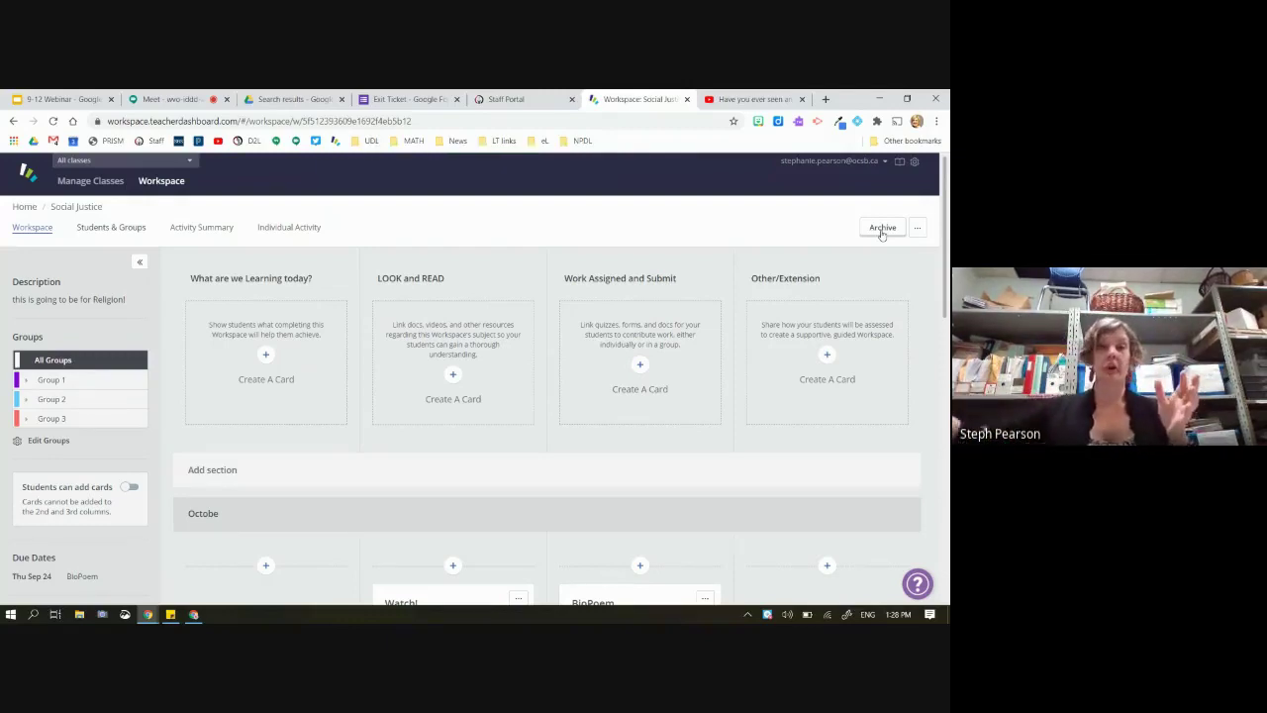
Switch the student dashboard to All my classes and open the Social Justice workspace
click(195, 614)
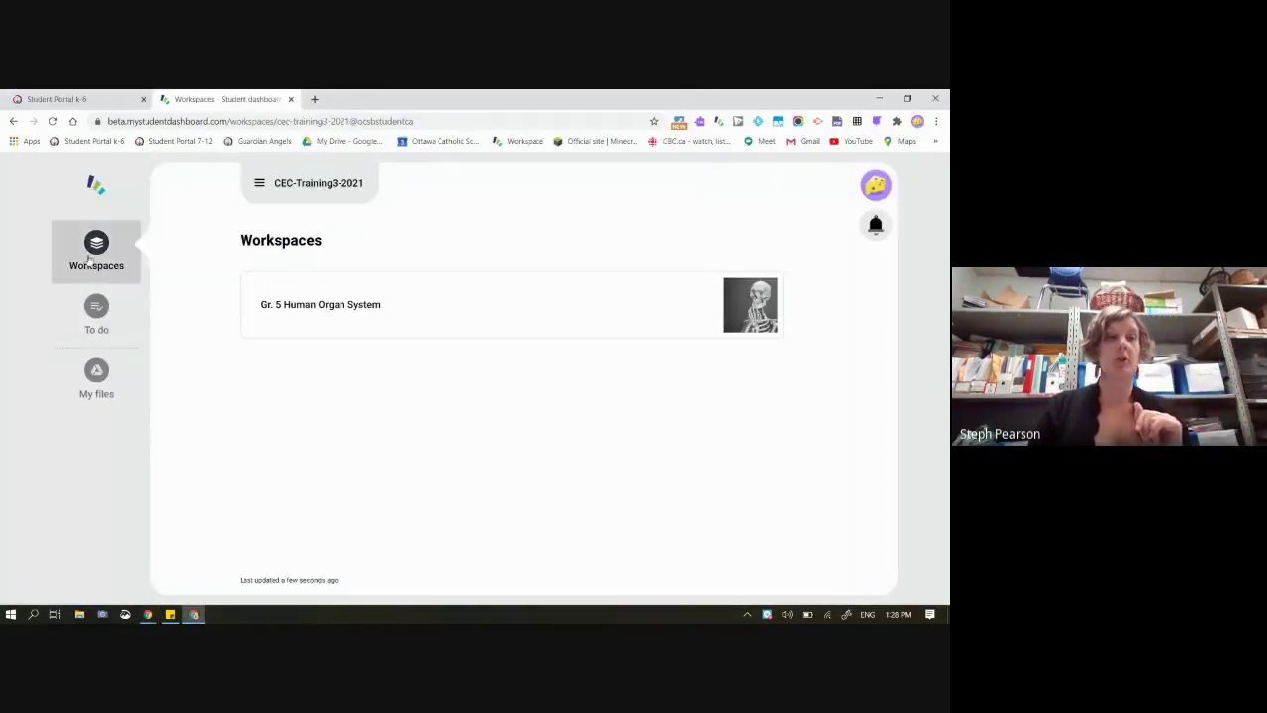
click(307, 186)
click(349, 337)
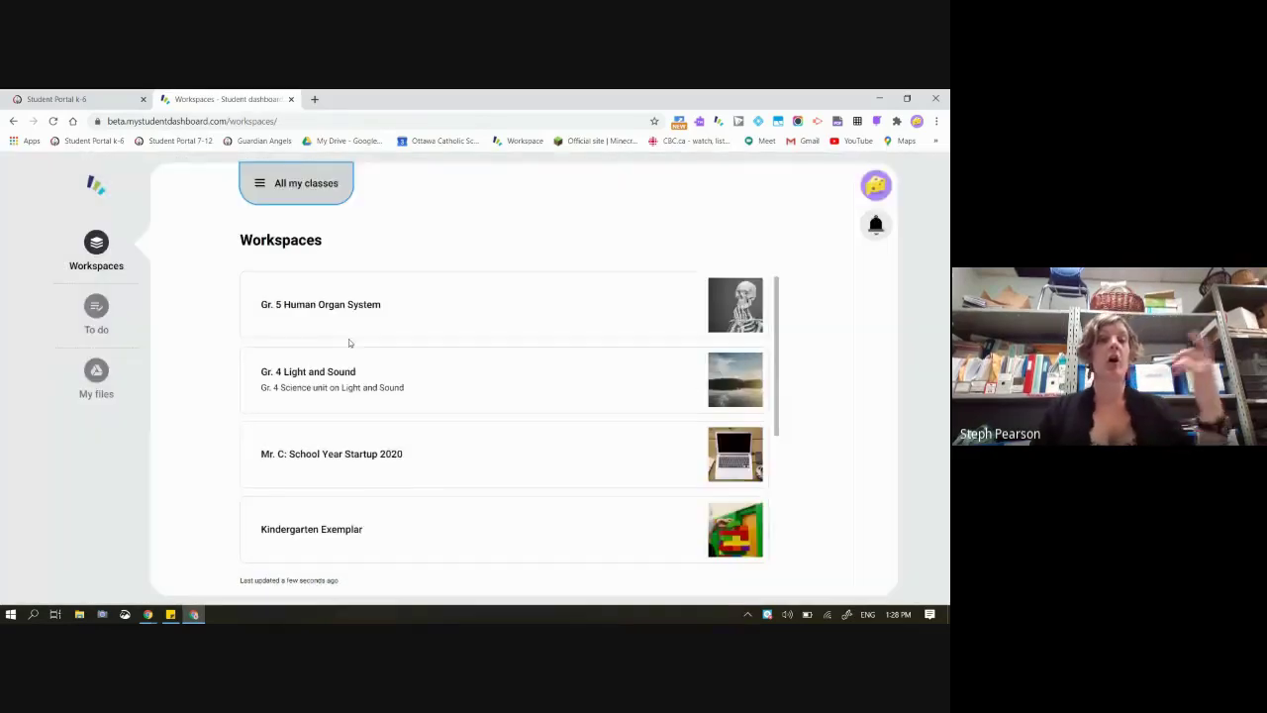
scroll(348, 342, down, 3)
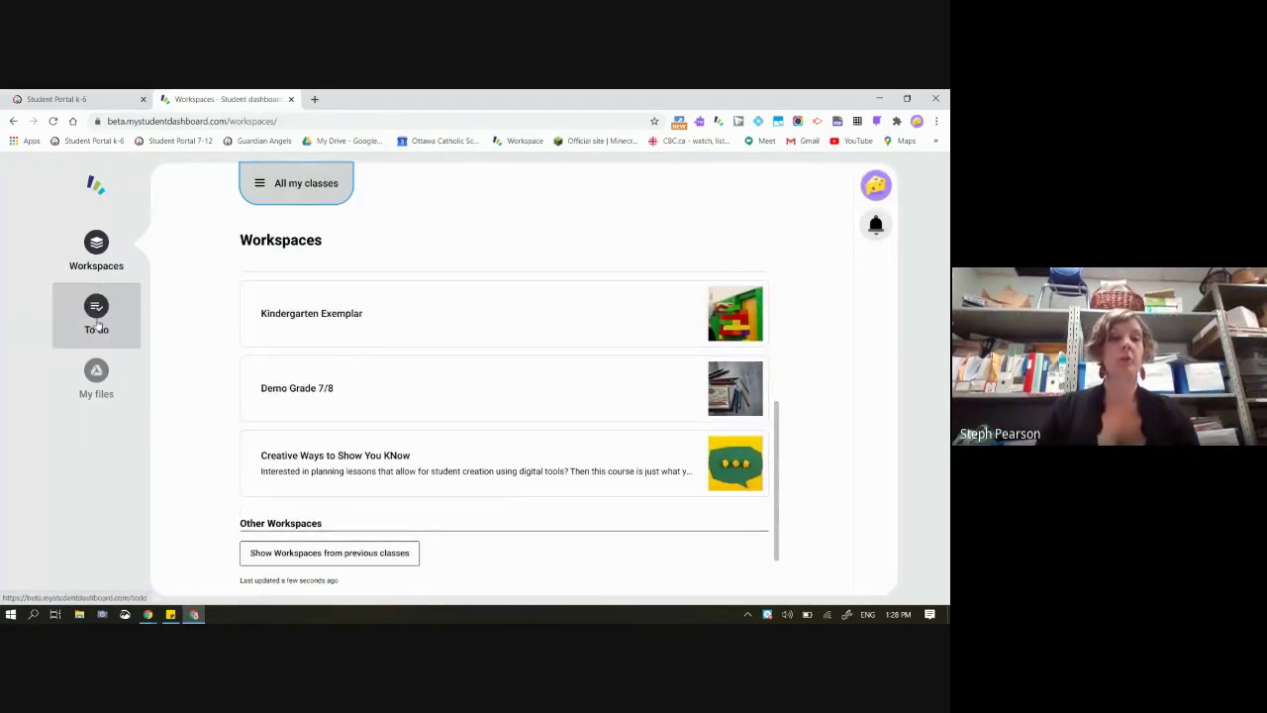
scroll(640, 330, up, 3)
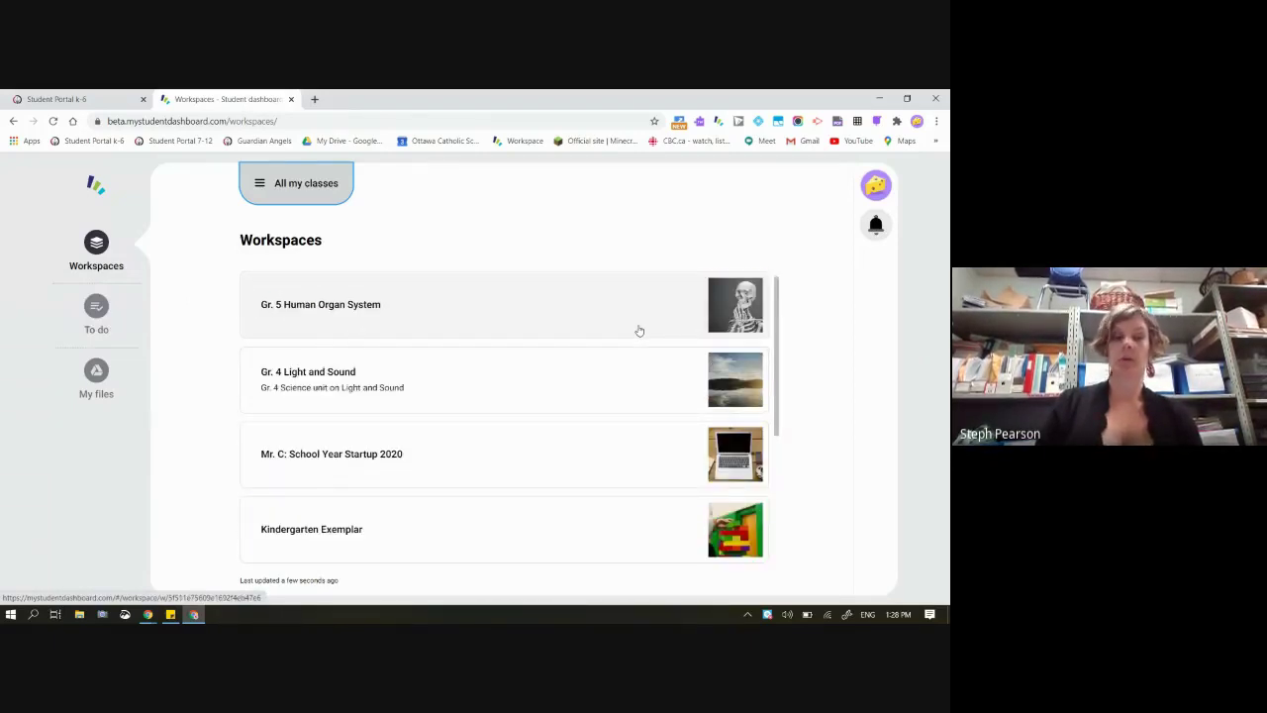
click(640, 331)
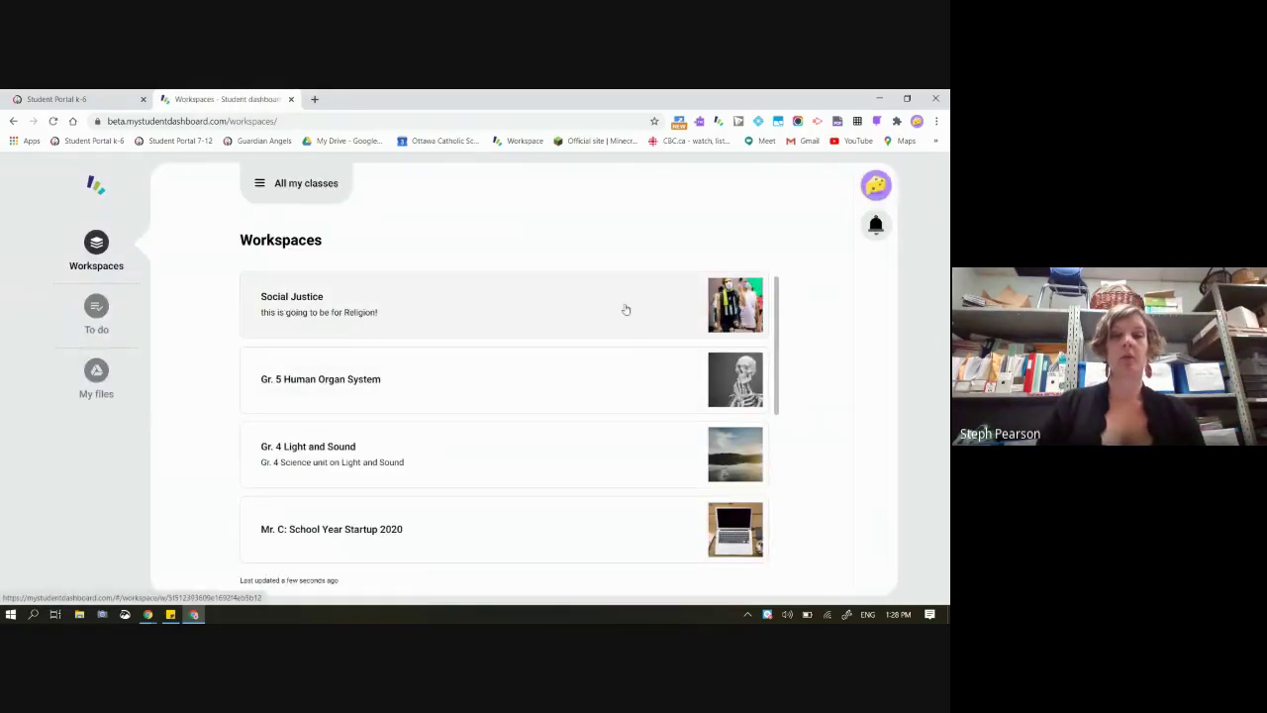
click(456, 305)
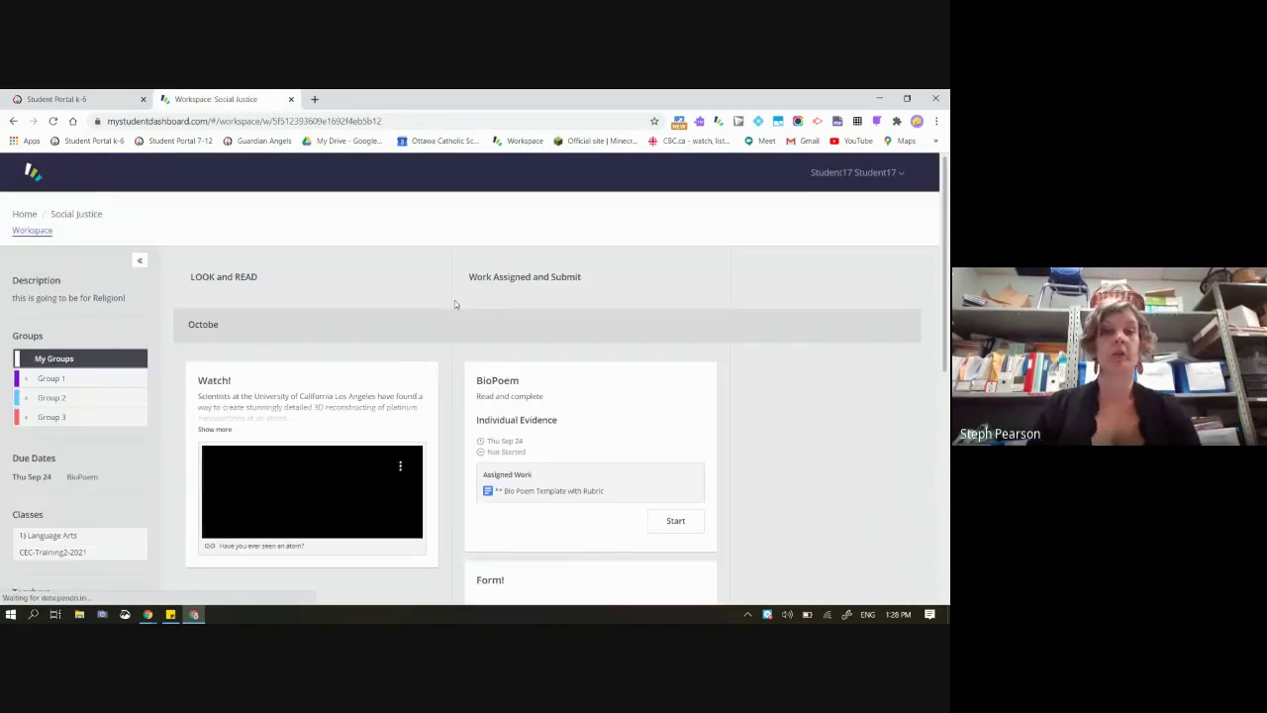
scroll(637, 423, down, 2)
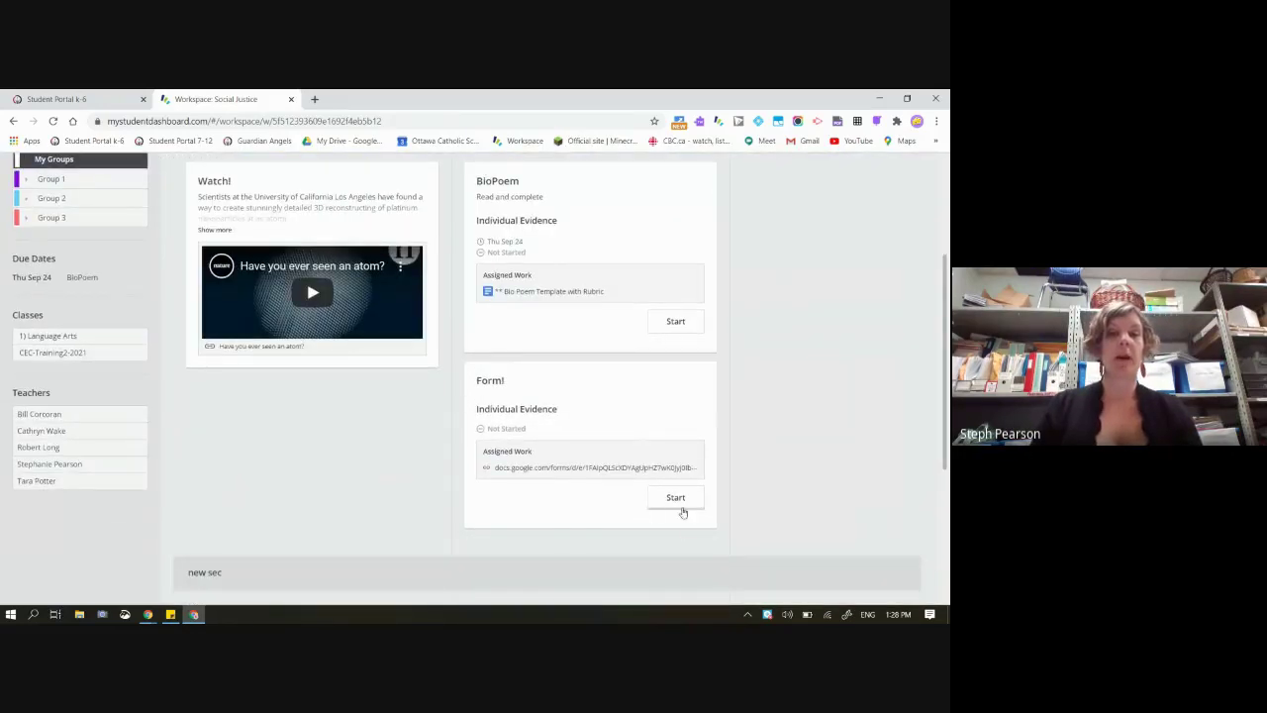
Start the Form! card and fill in the Exit Ticket's Name and Email fields
click(673, 502)
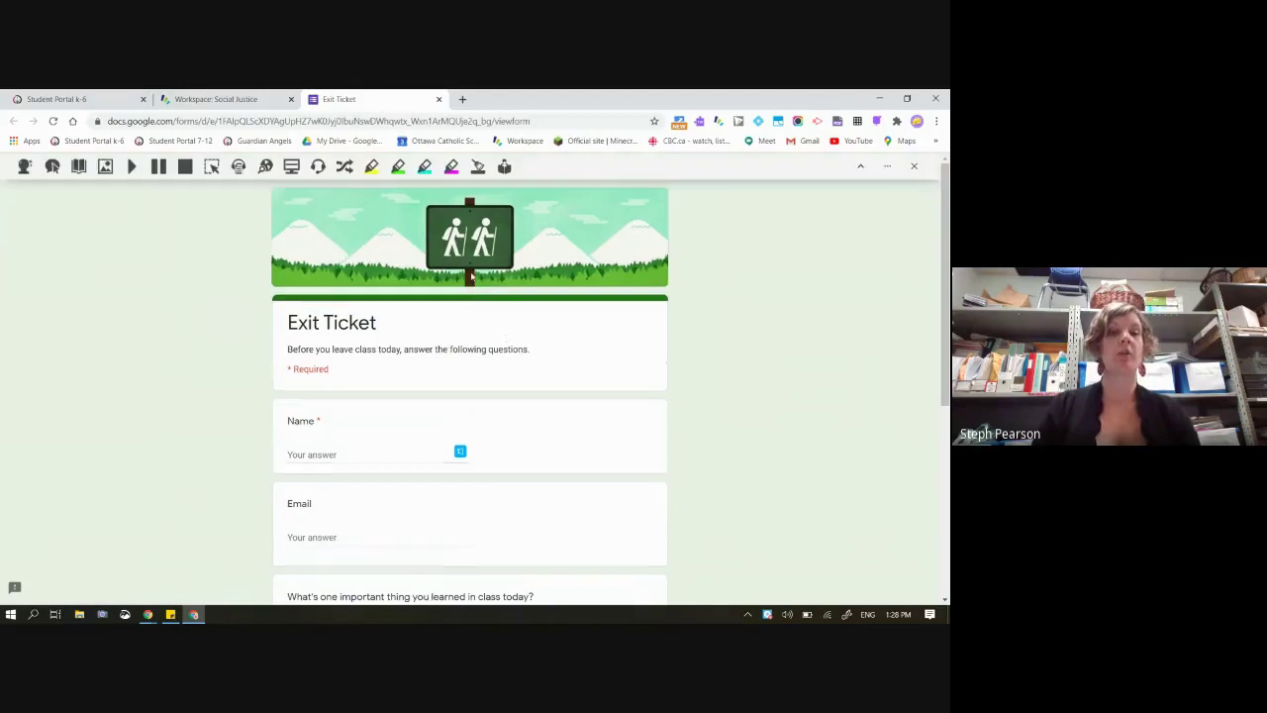
click(377, 444)
text(agsad)
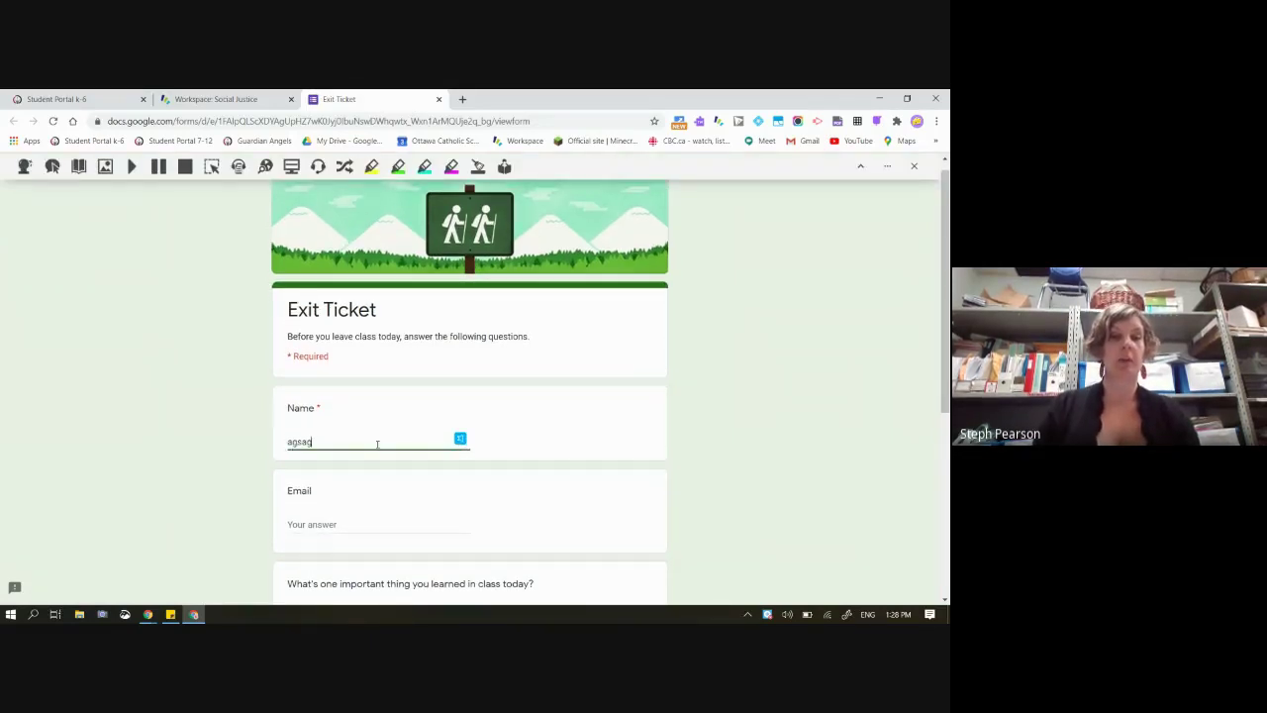
click(343, 521)
text(sgray)
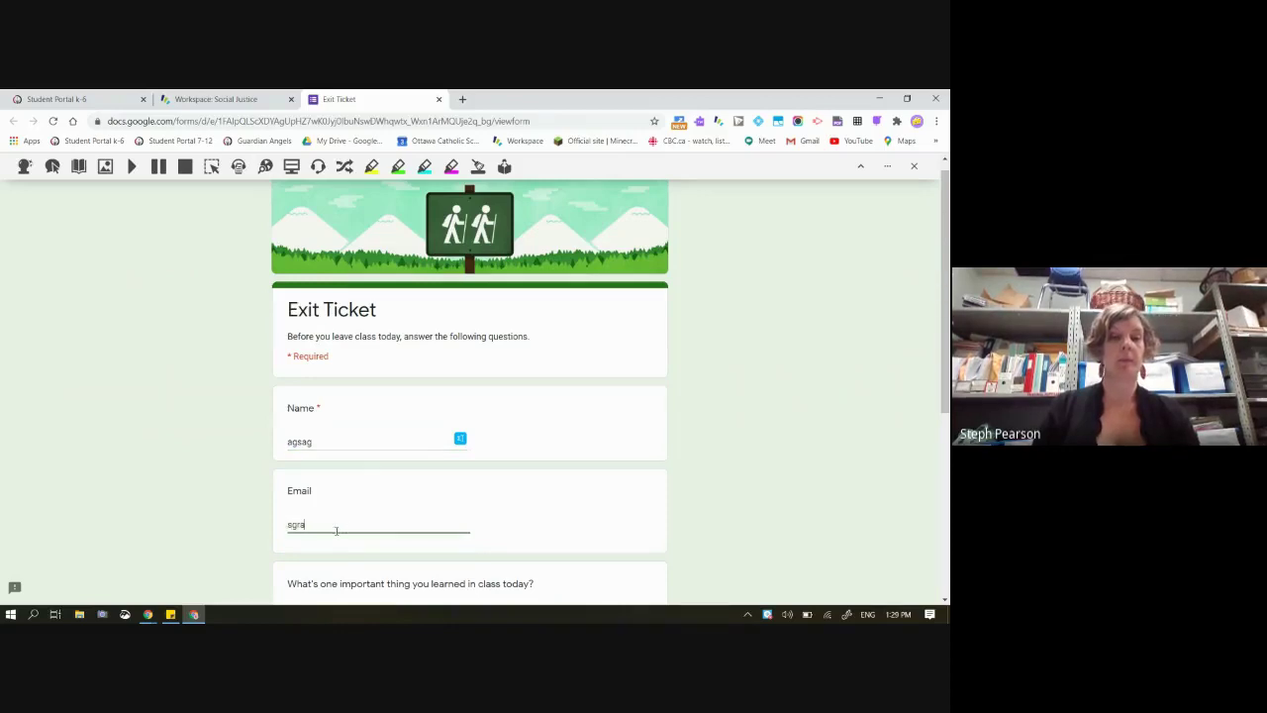
scroll(336, 535, down, 3)
Answer the learned-today and felt-prepared questions, then correct the invalid email entry
click(327, 394)
text(rgasg)
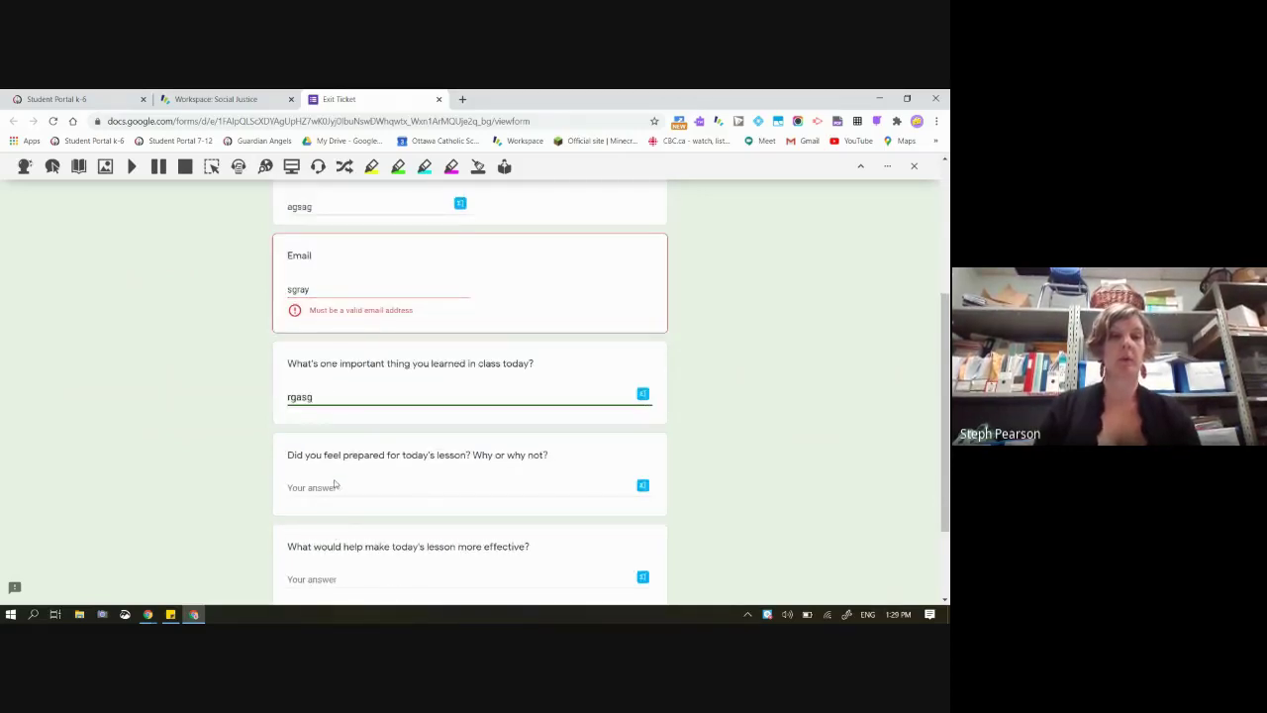
click(326, 486)
text(agr)
drag(311, 289, 260, 289)
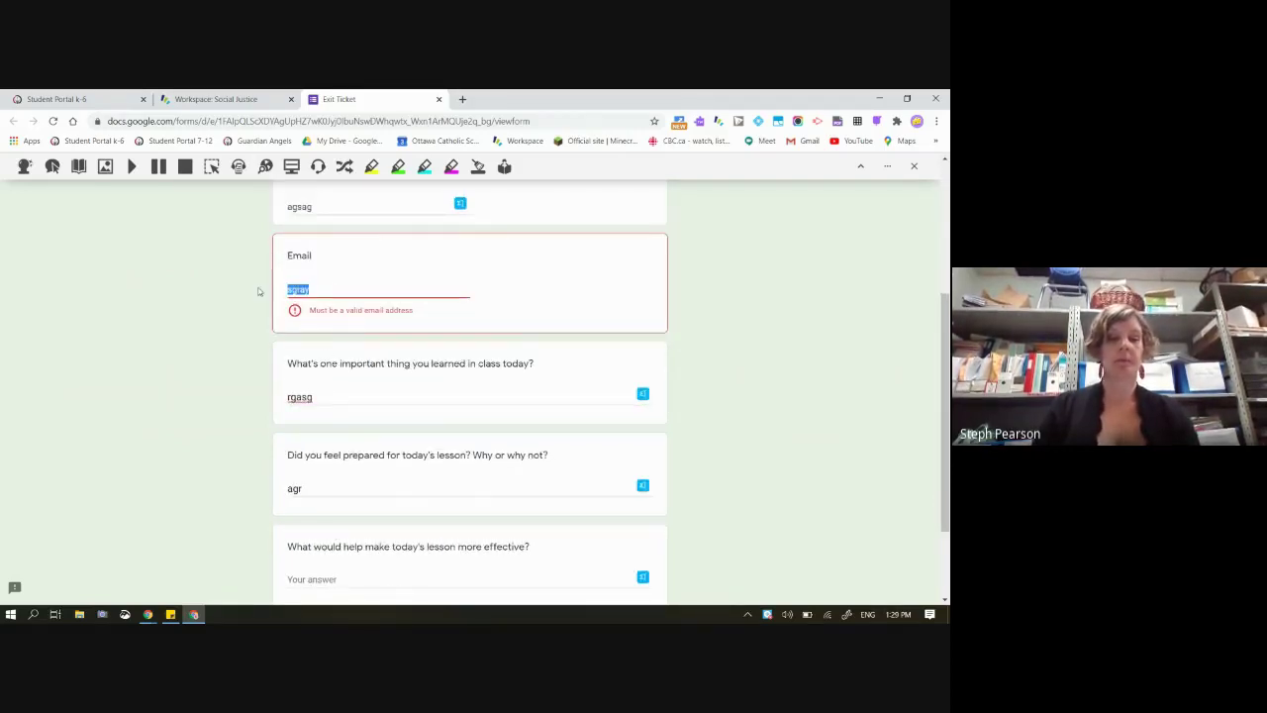
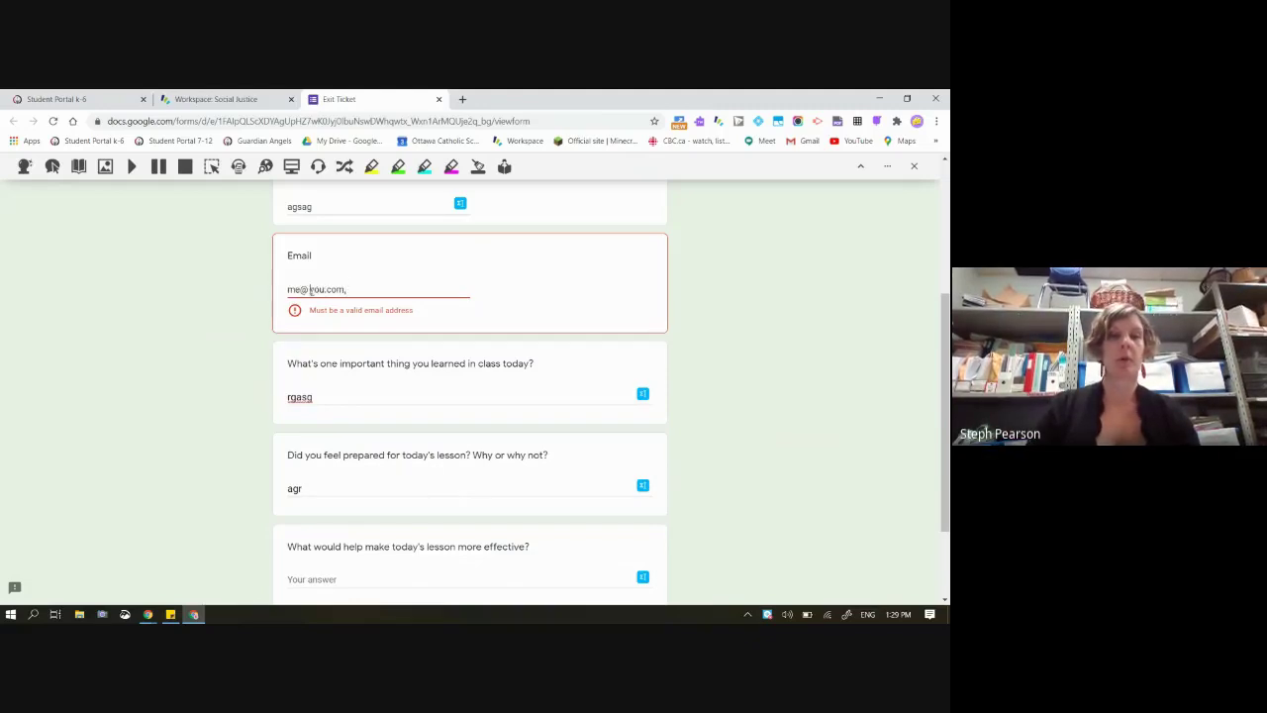
key(Delete)
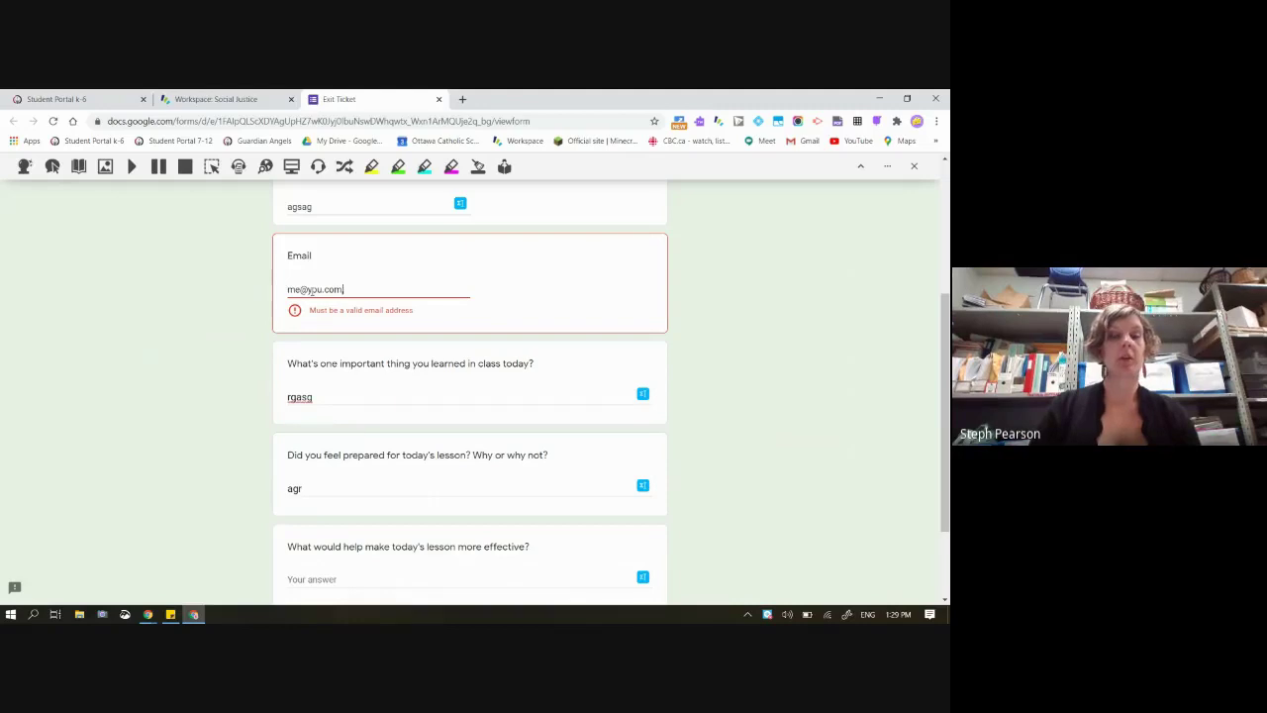
Answer the lesson-improvement question with 'adgdagagdg' and submit the Exit Ticket
scroll(364, 454, down, 2)
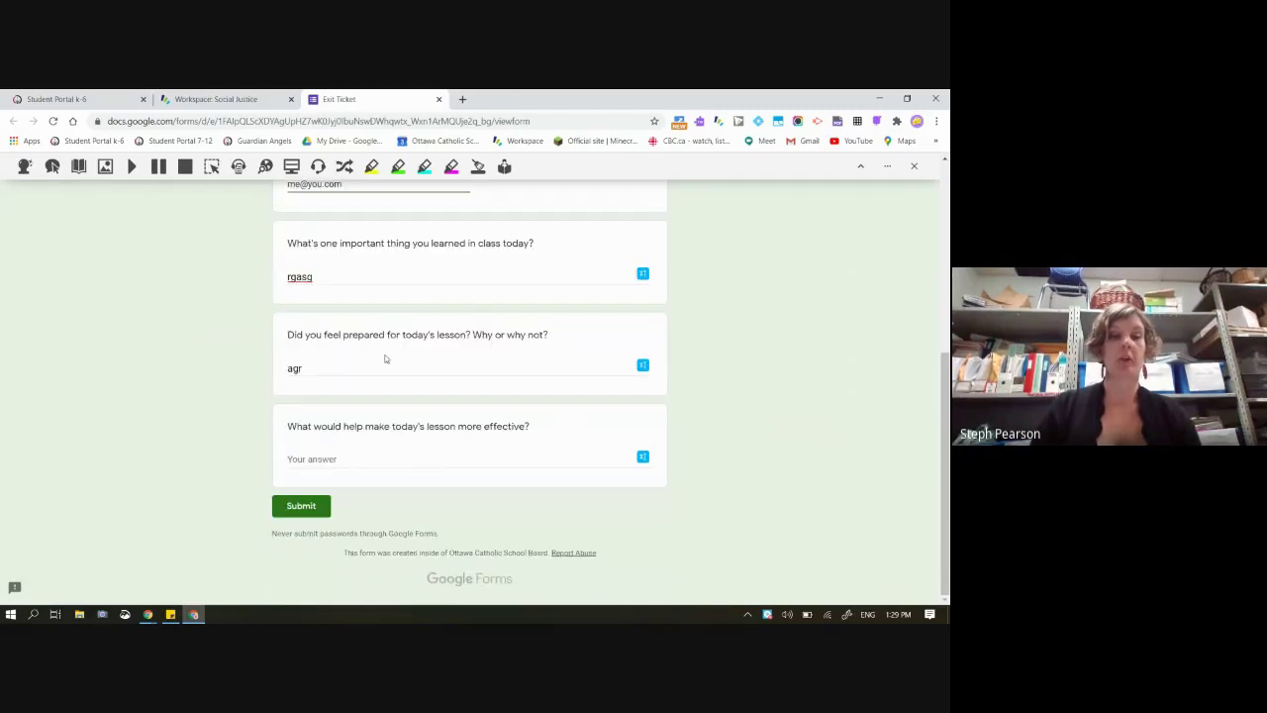
right_click(364, 454)
click(305, 463)
text(adg)
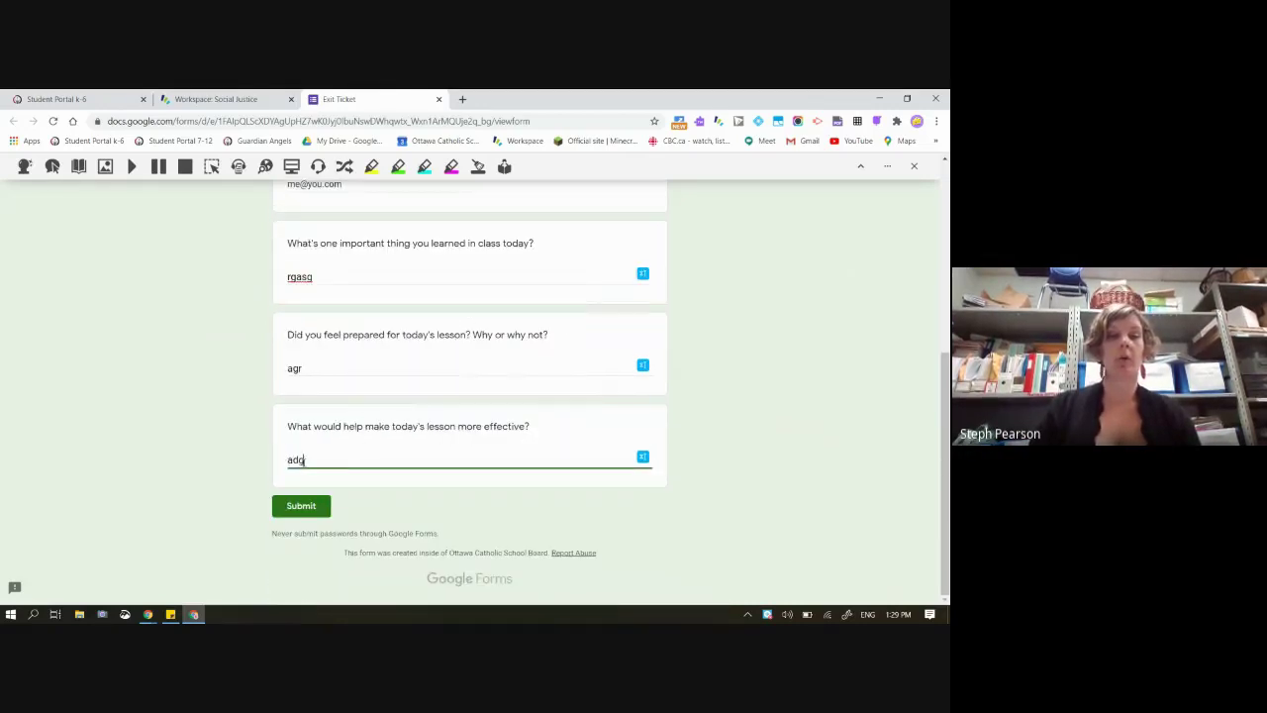
text(dagagdg)
click(301, 505)
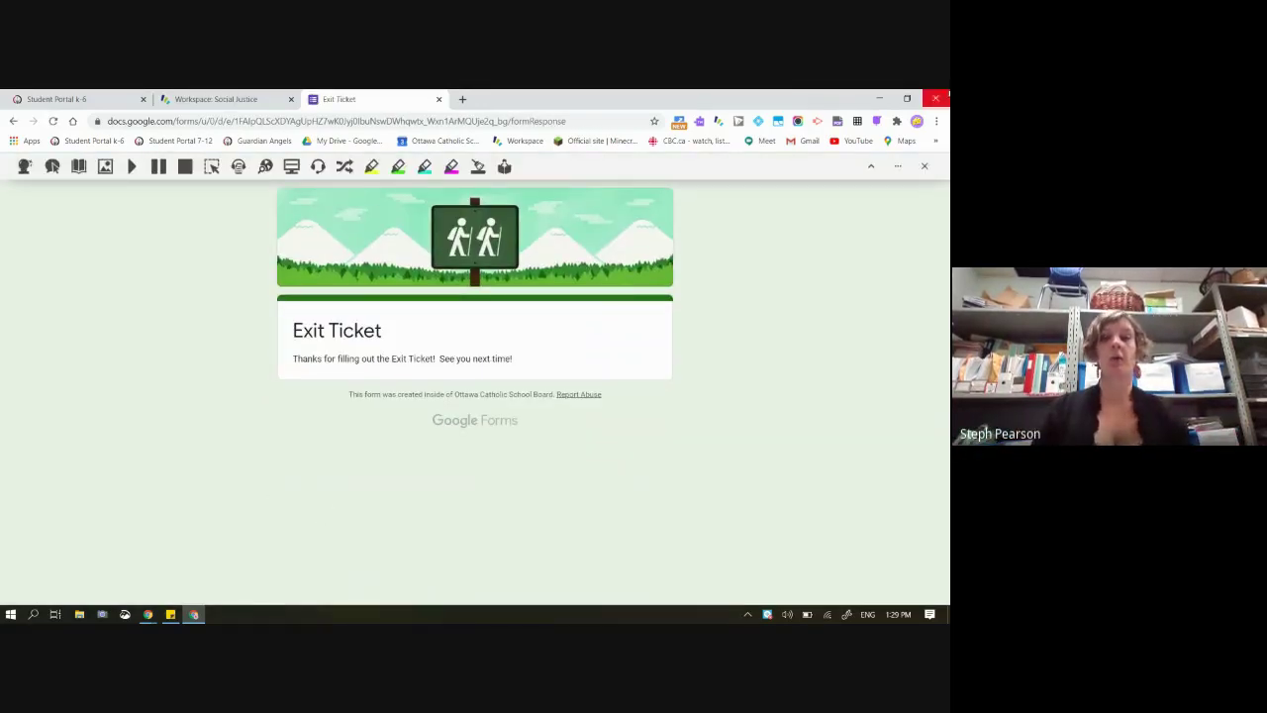
Force-submit the student's started Exit Ticket from the Form! card's Started list
click(876, 102)
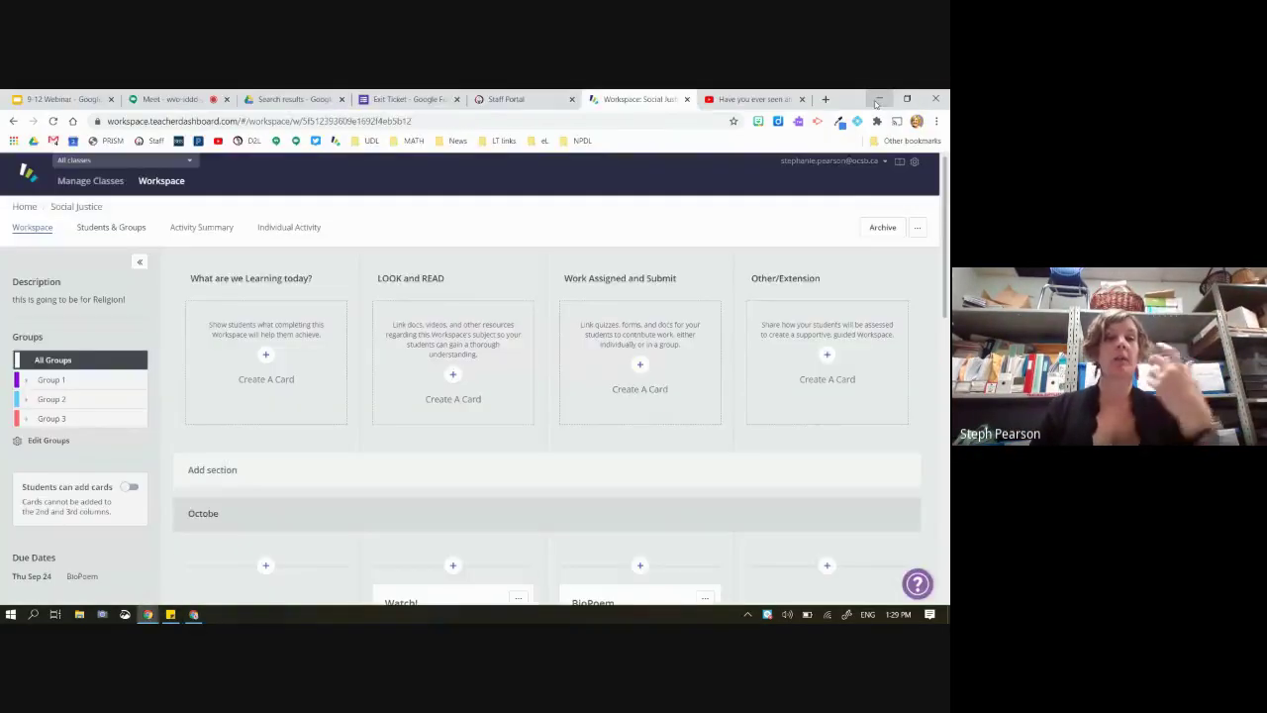
scroll(501, 339, down, 5)
scroll(609, 460, down, 3)
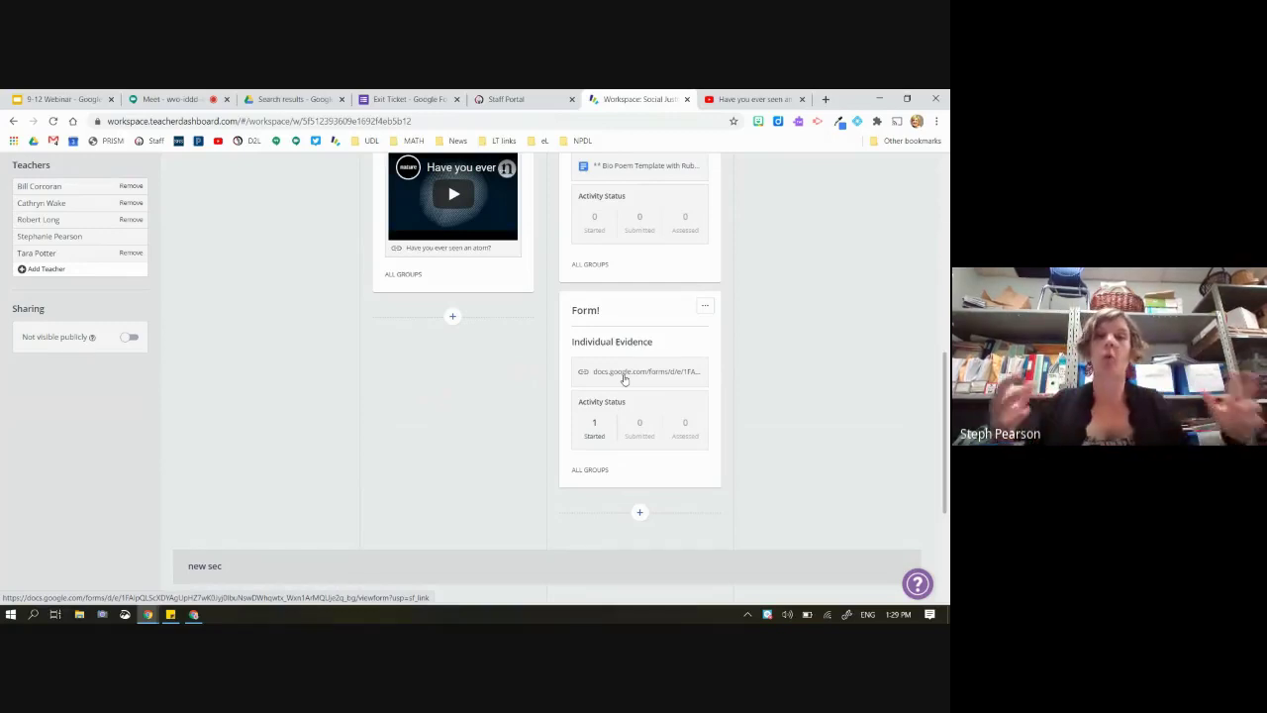
click(596, 433)
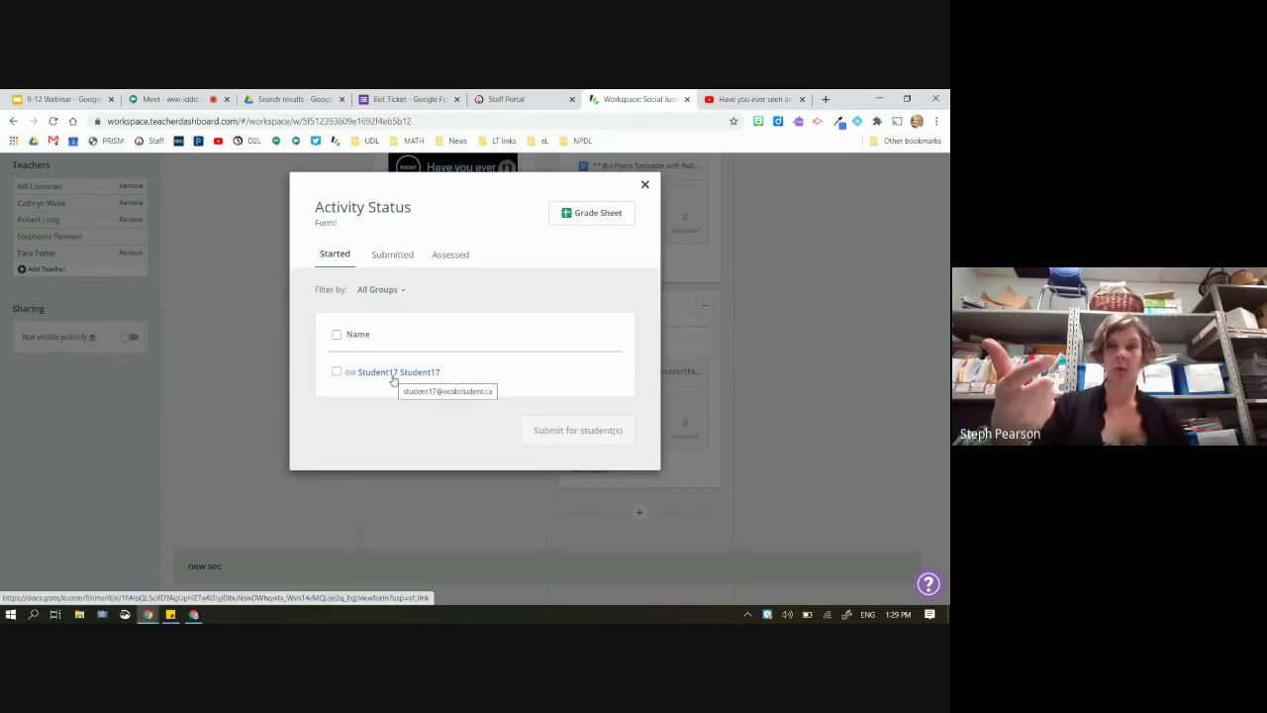
click(336, 371)
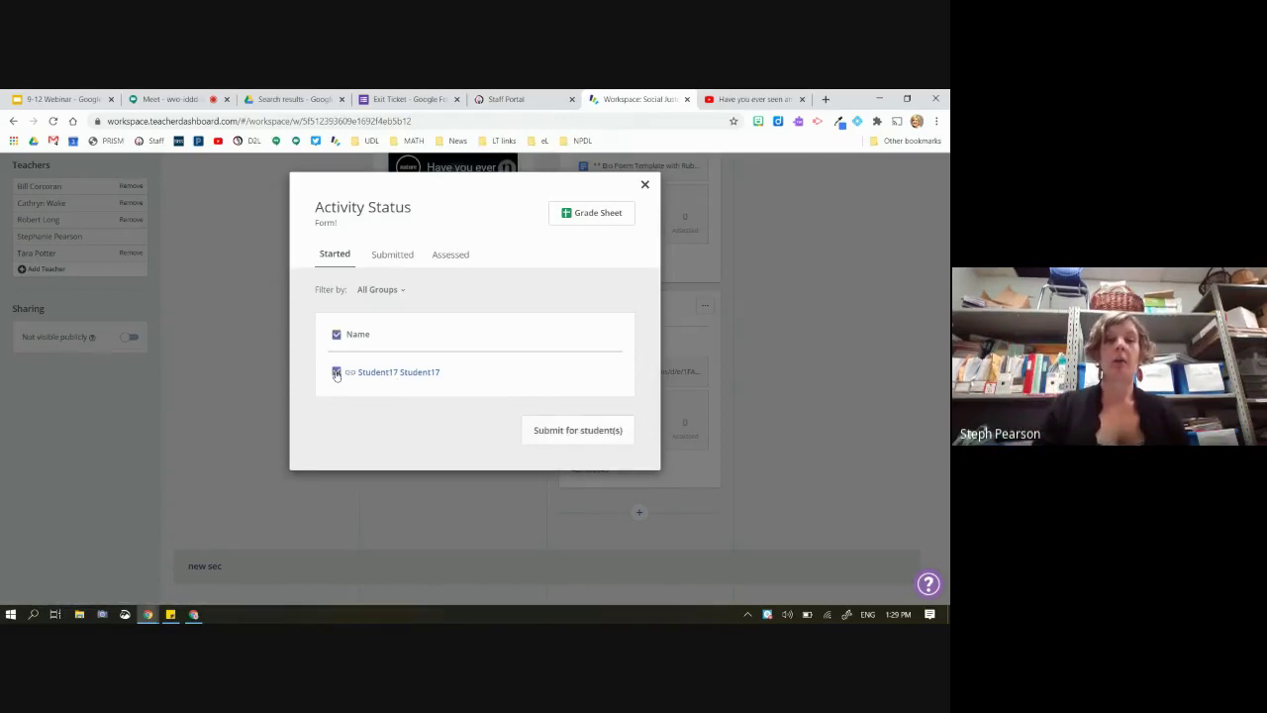
click(556, 431)
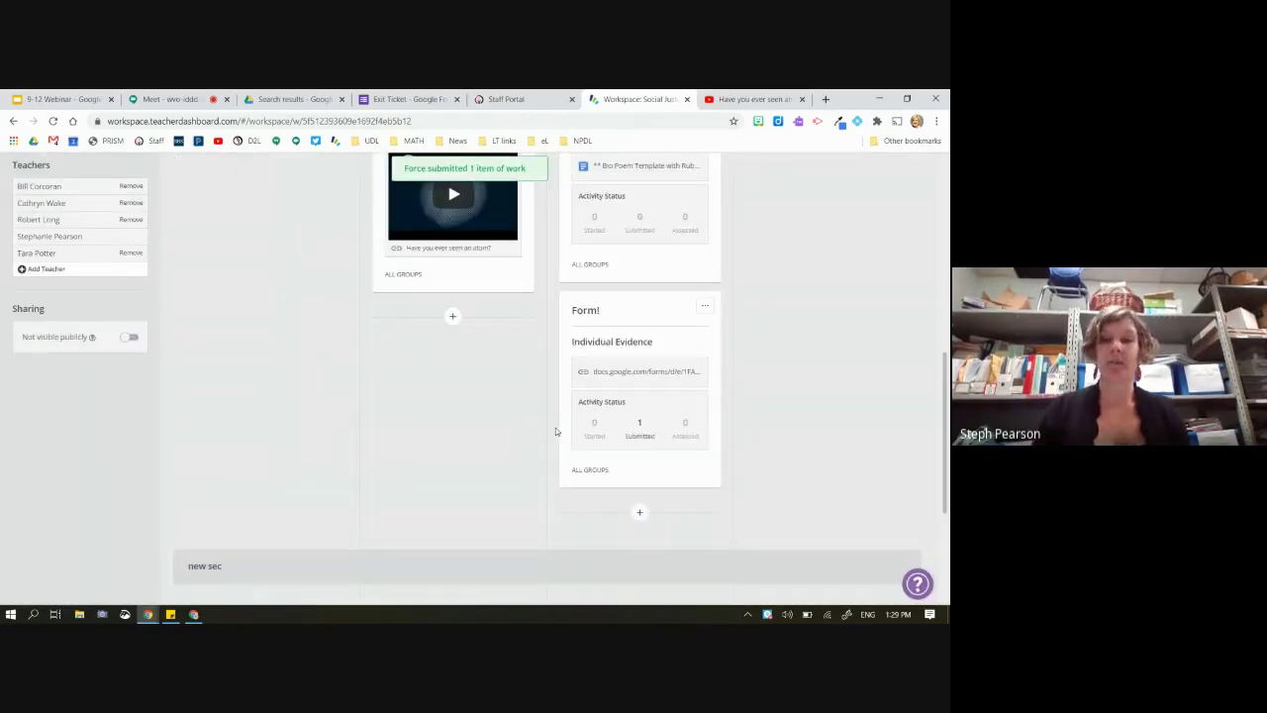
click(633, 423)
Return the student's Form! work for editing, force-submit it again, and view the Submitted list
click(336, 370)
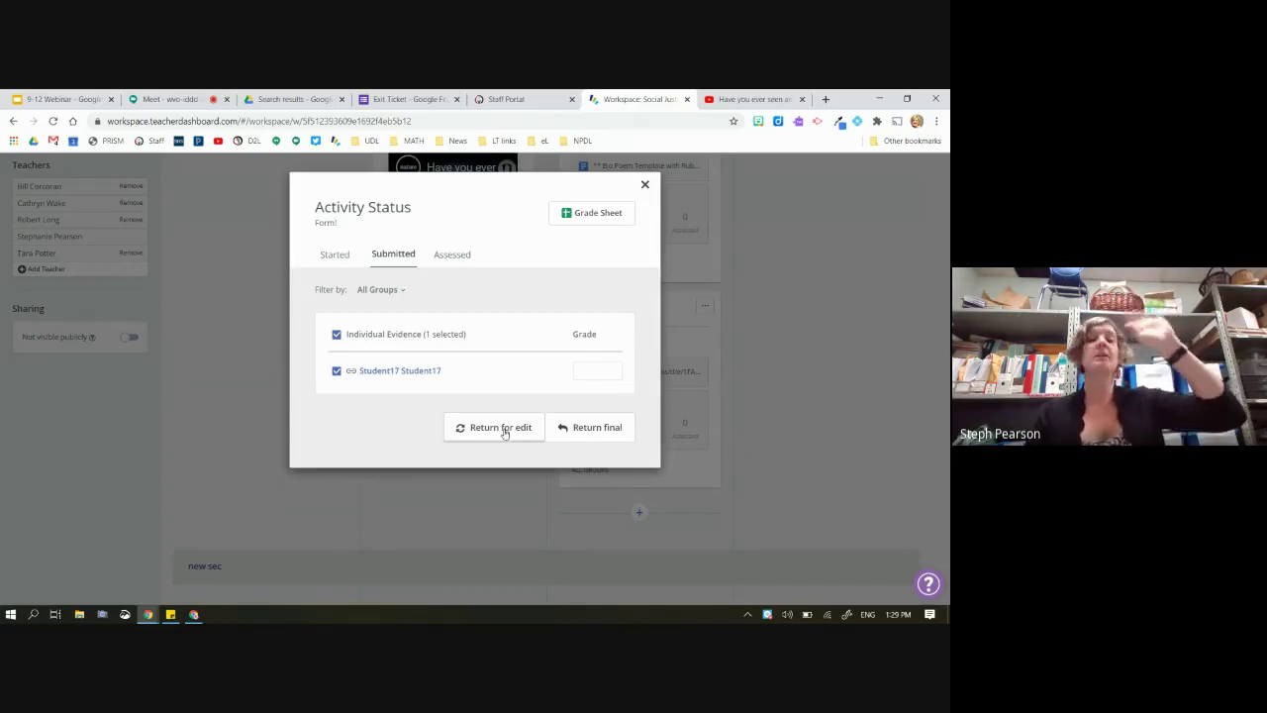
click(503, 429)
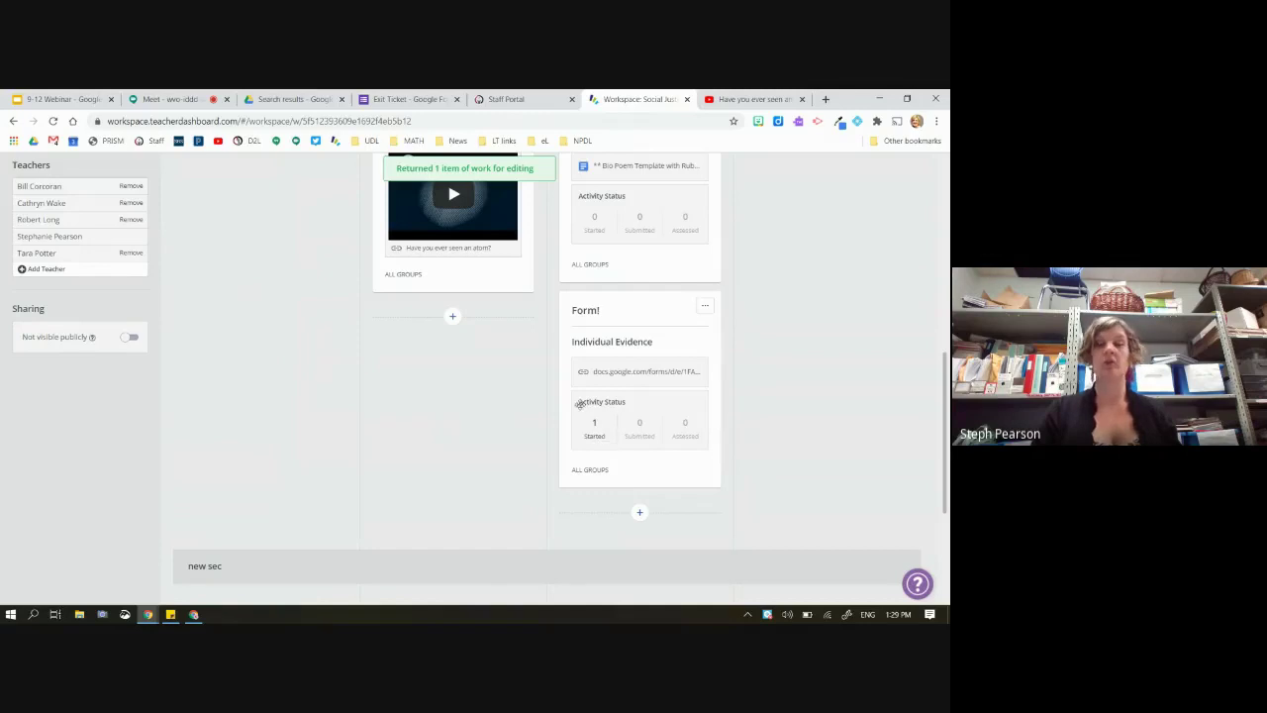
click(595, 426)
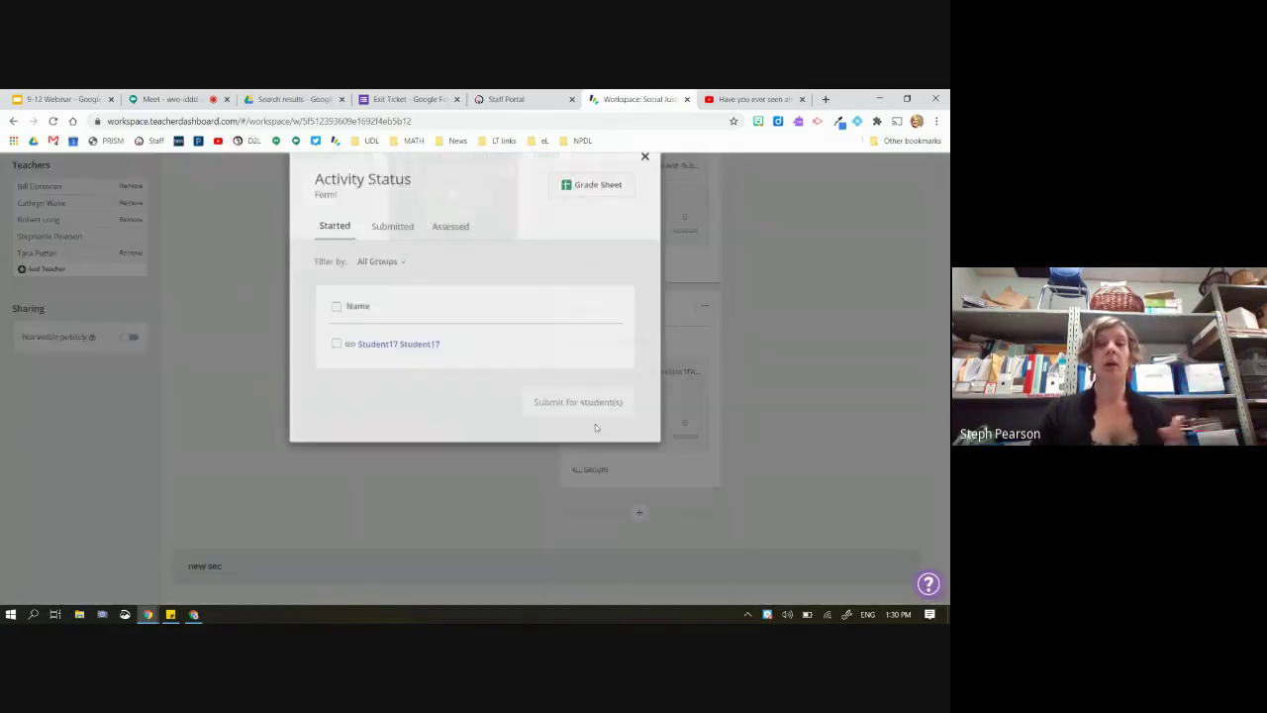
click(337, 373)
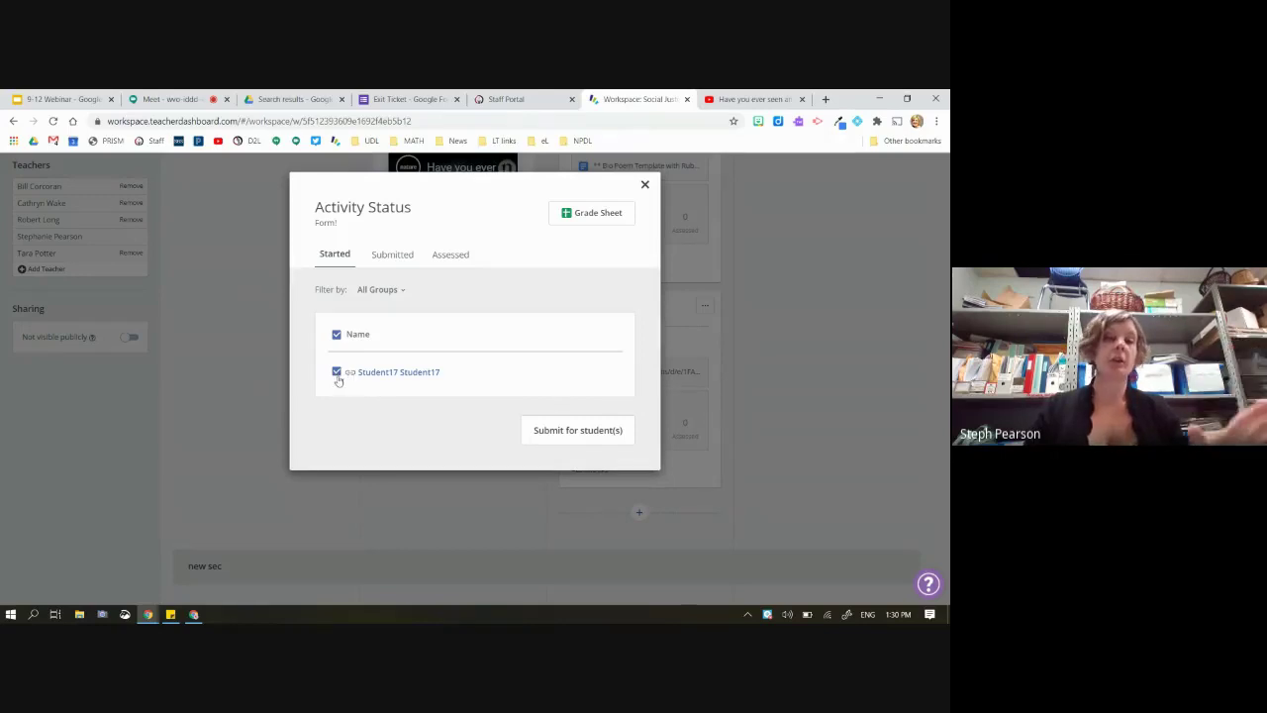
click(560, 435)
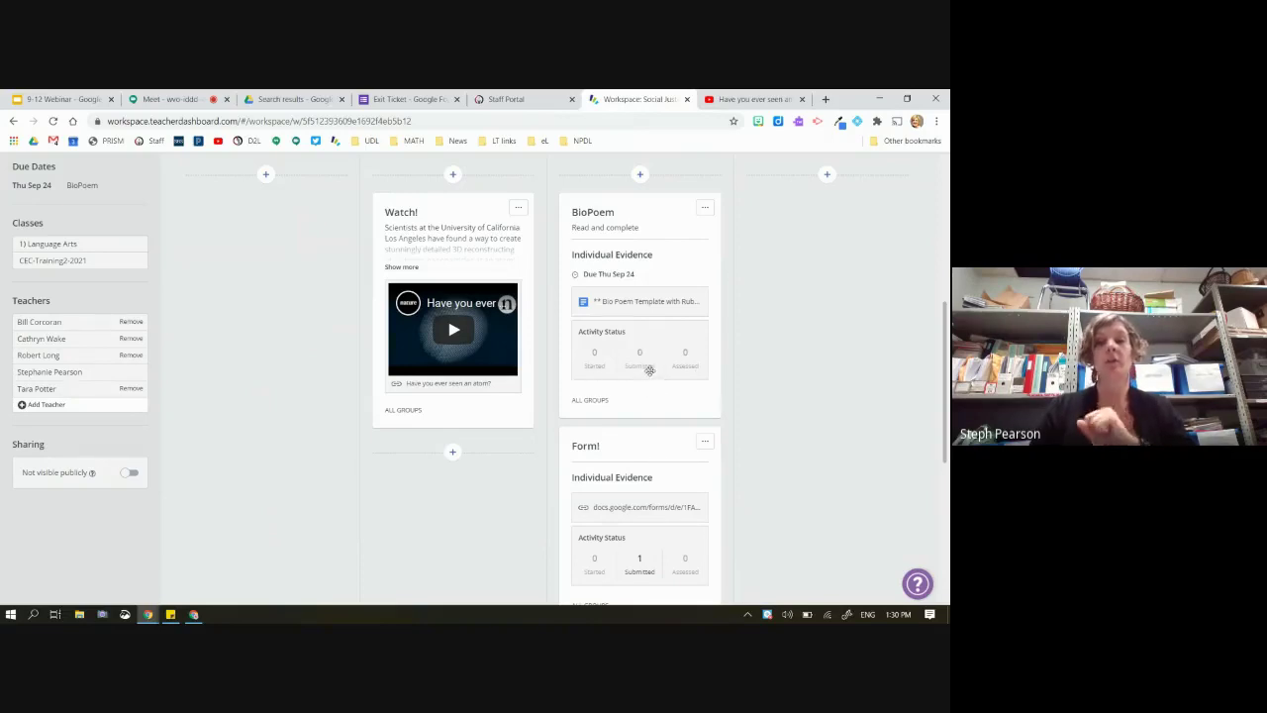
scroll(653, 515, down, 2)
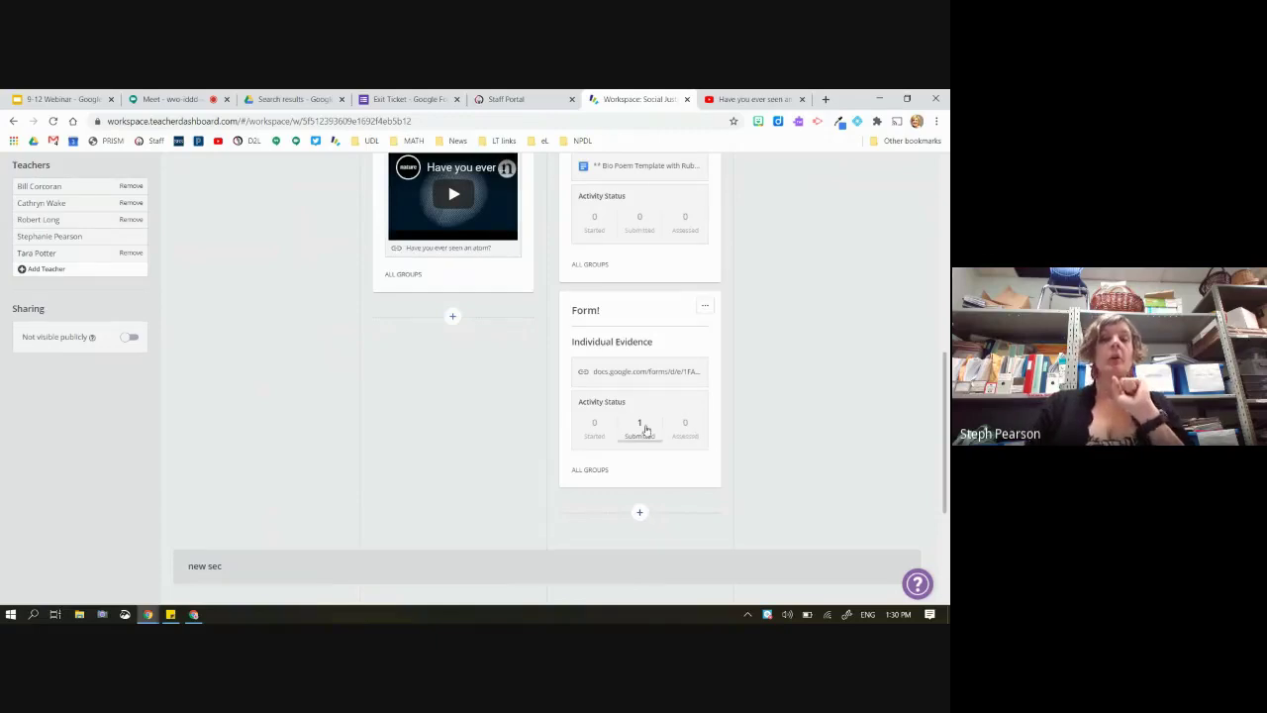
click(642, 426)
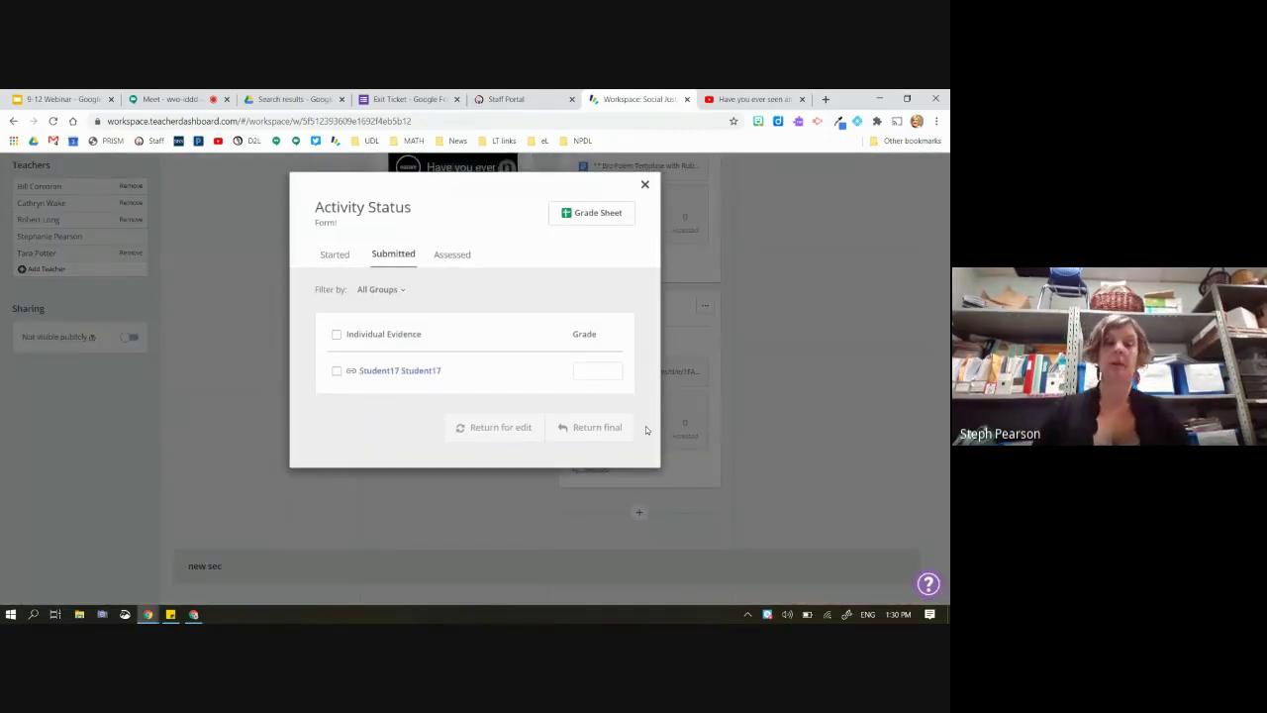
Select the student's Form! submission and start a grade entry in its Grade box
click(337, 371)
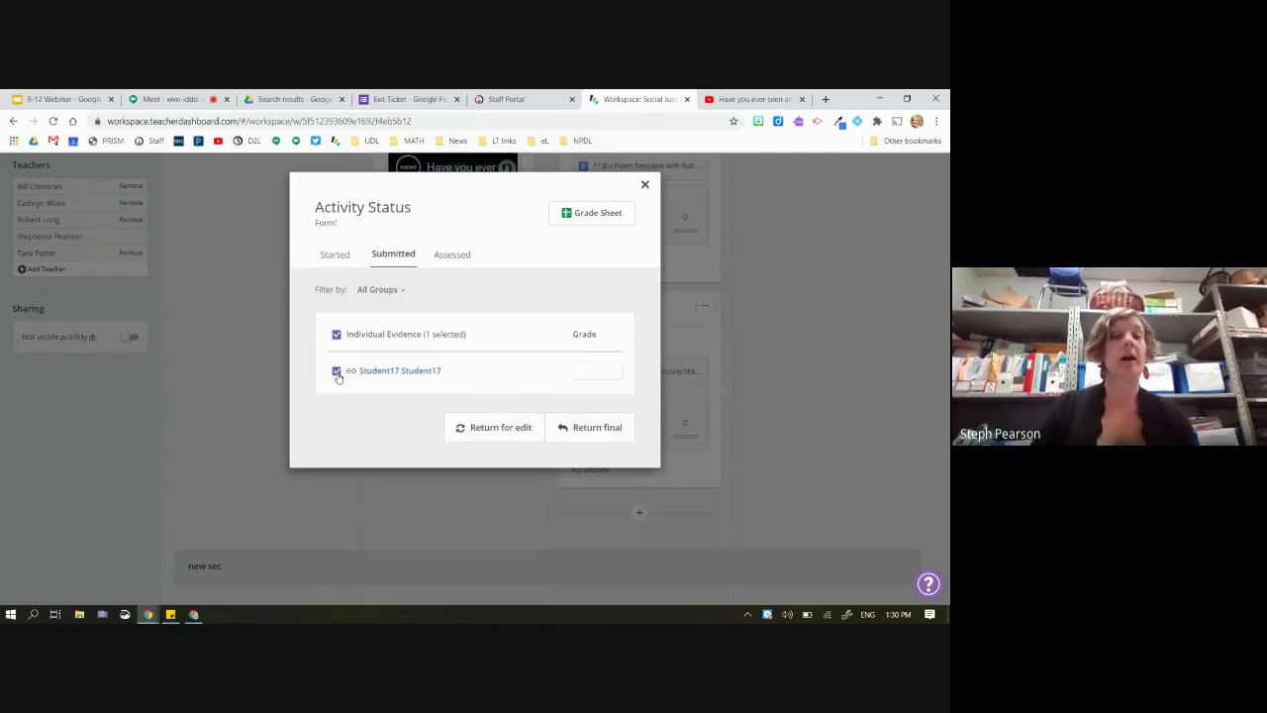
click(584, 373)
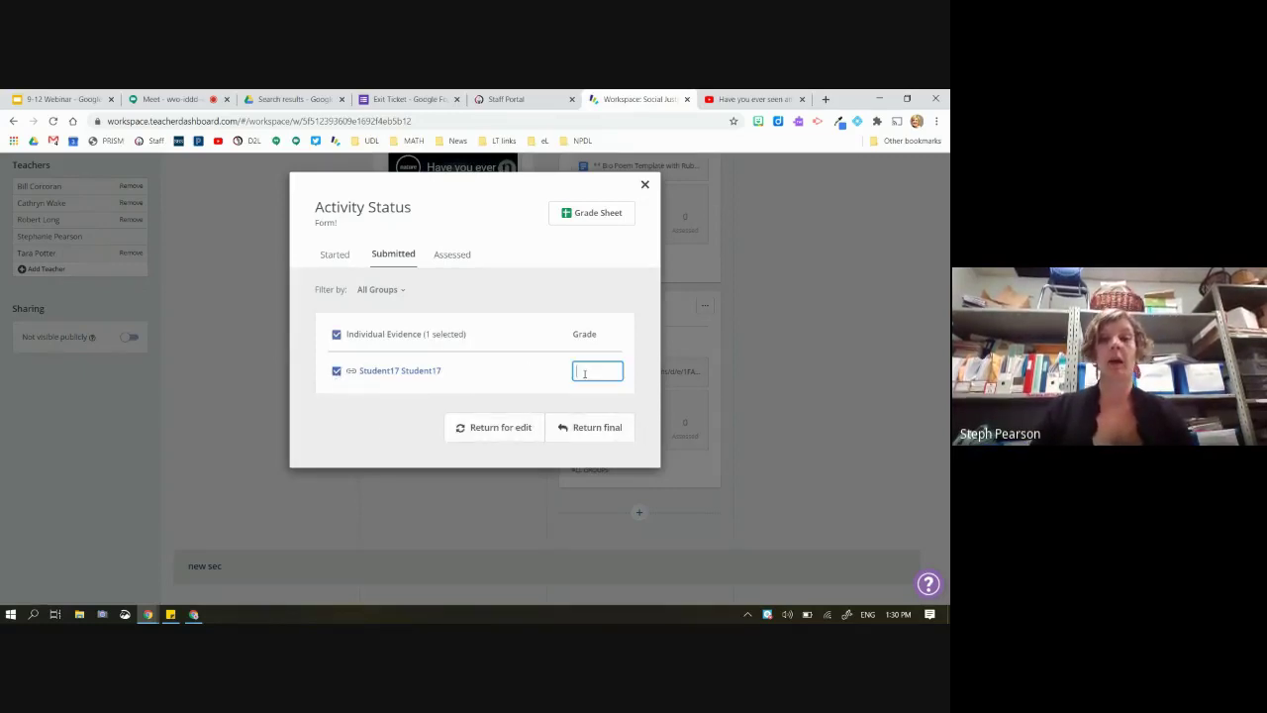
text(4)
key(BackSpace)
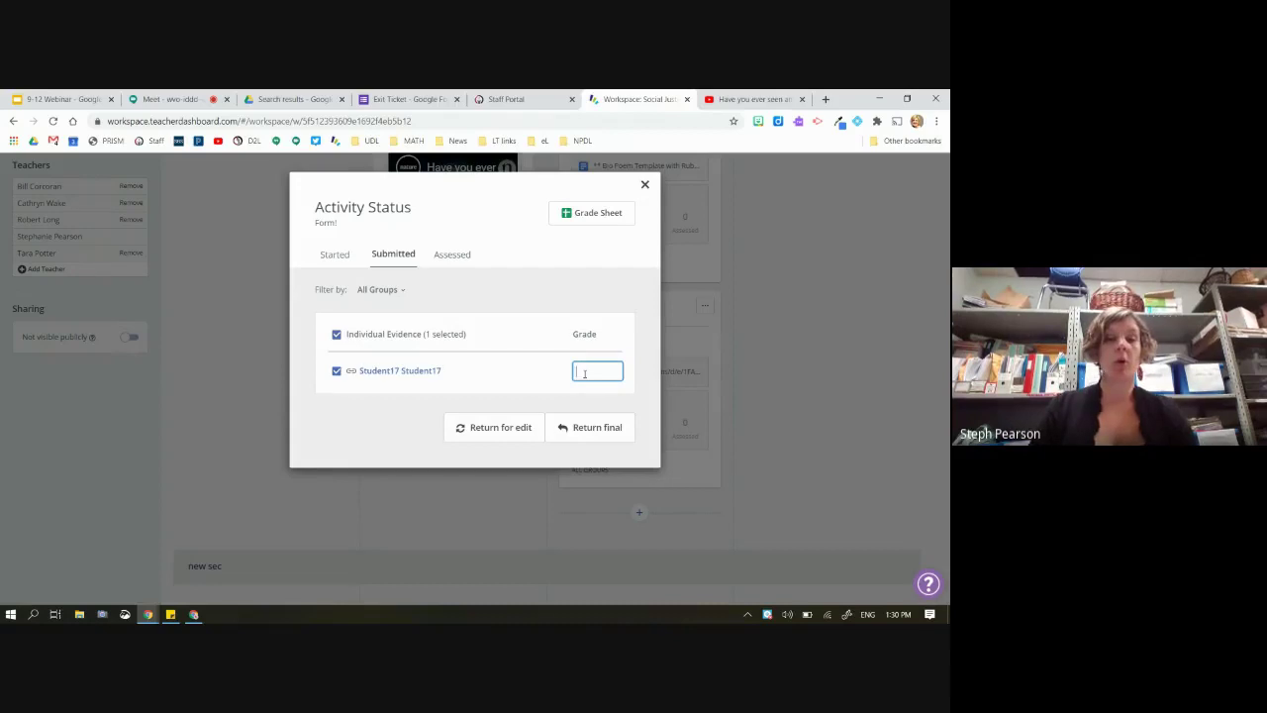
text(com)
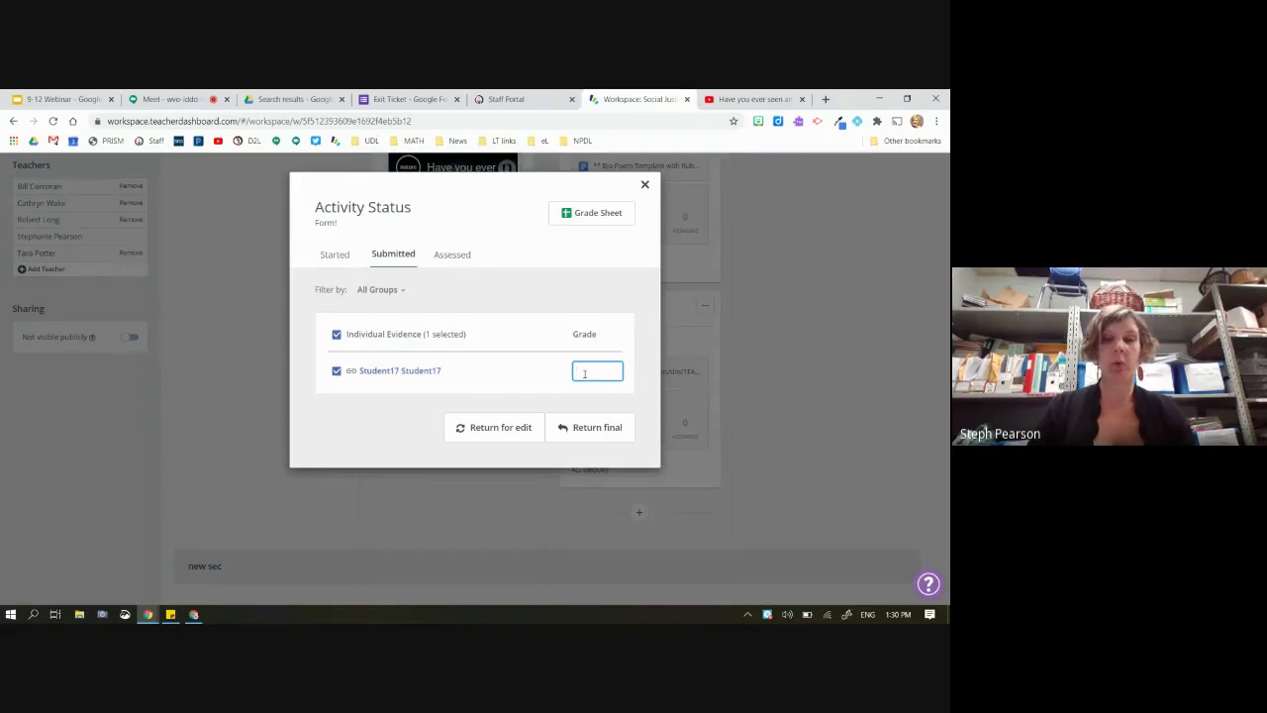
key(super+period)
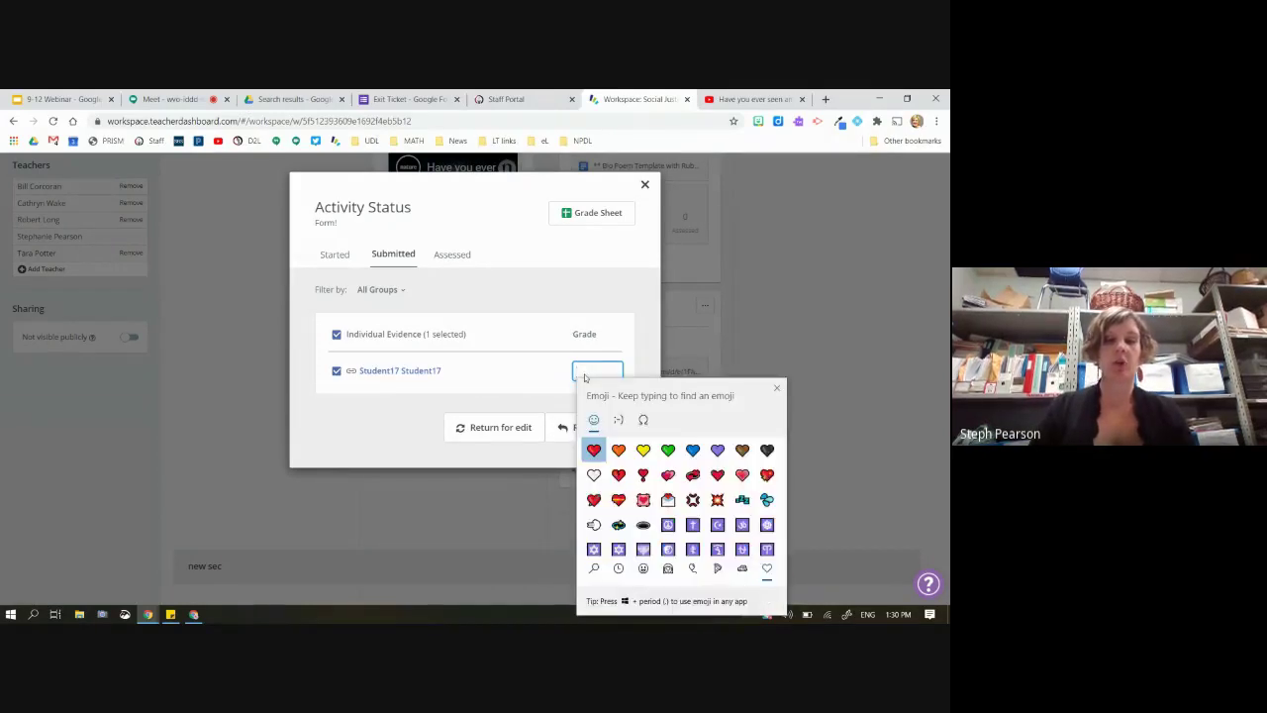
key(Escape)
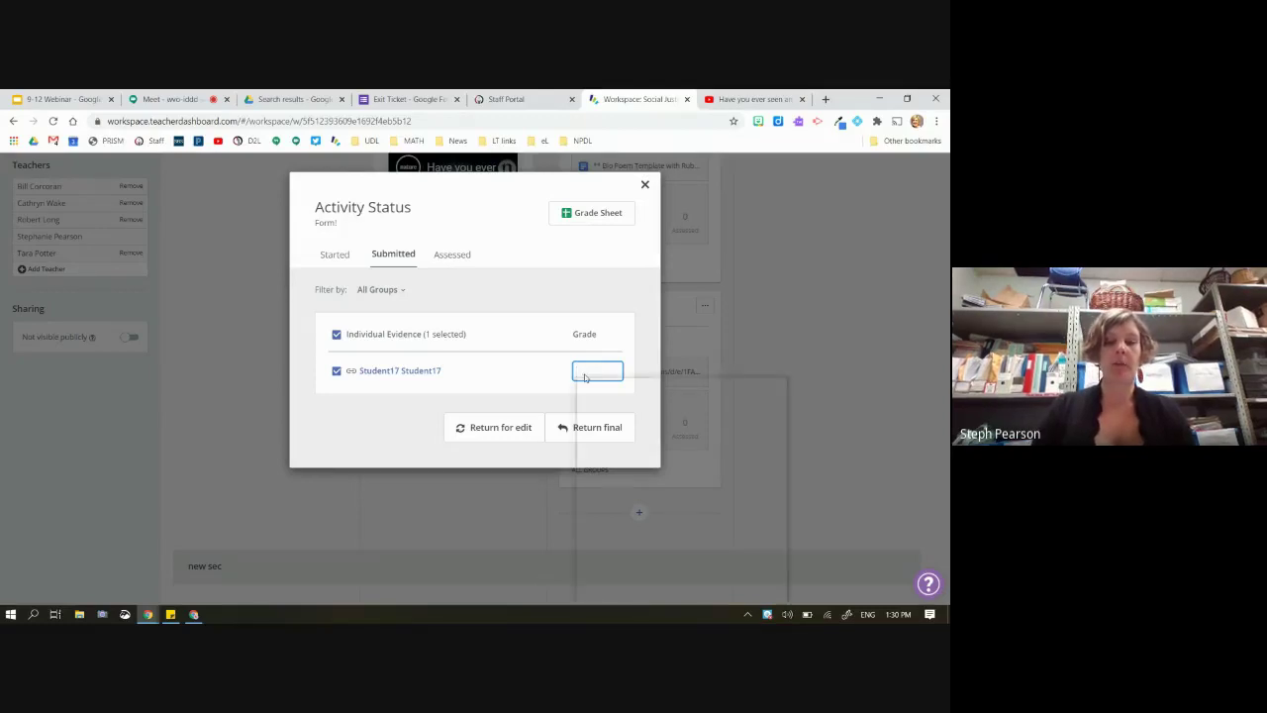
key(super+period)
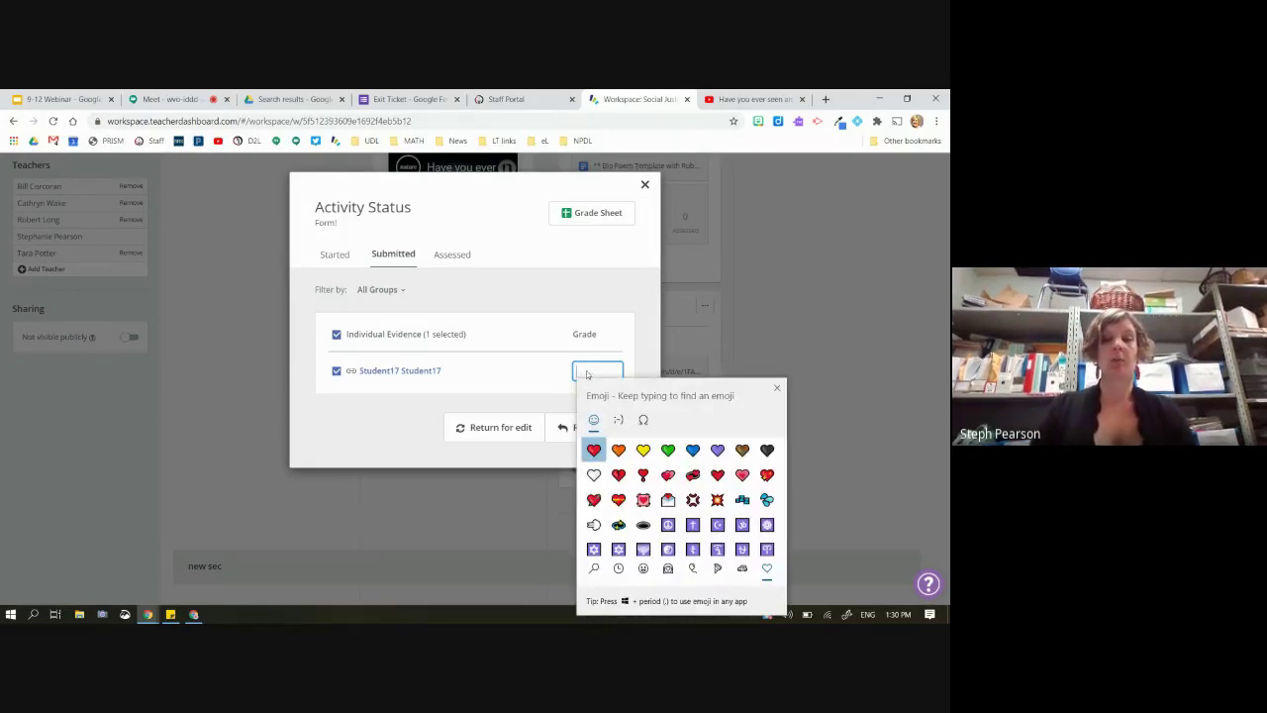
key(Escape)
Grade it with yellow heart, green heart, peace symbol and hollow red circle emoji
right_click(589, 370)
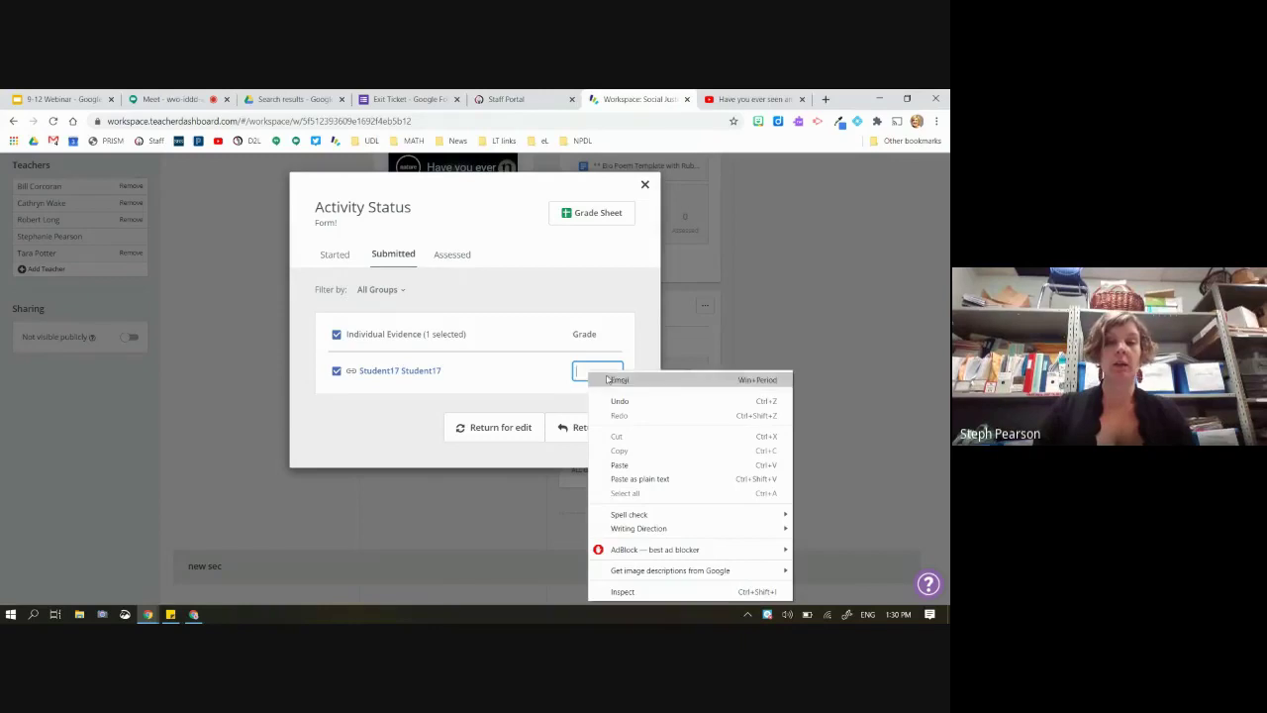
click(612, 380)
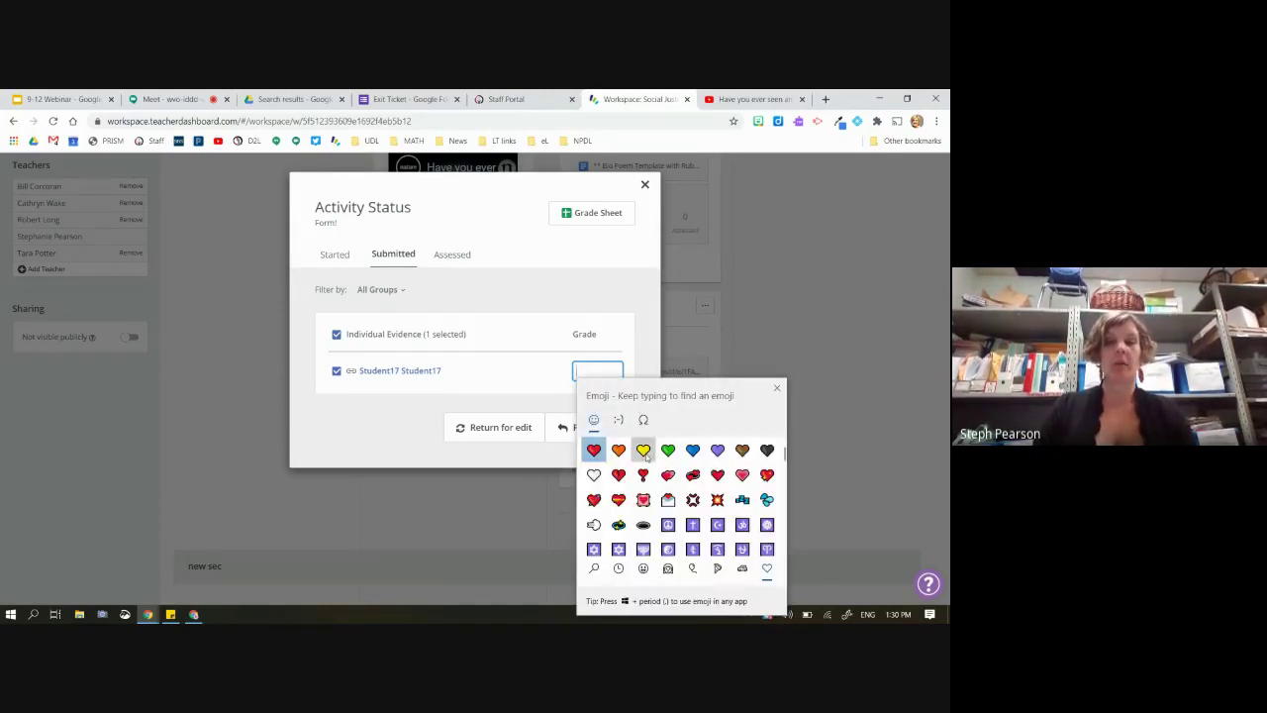
click(644, 450)
click(668, 449)
scroll(701, 494, down, 1)
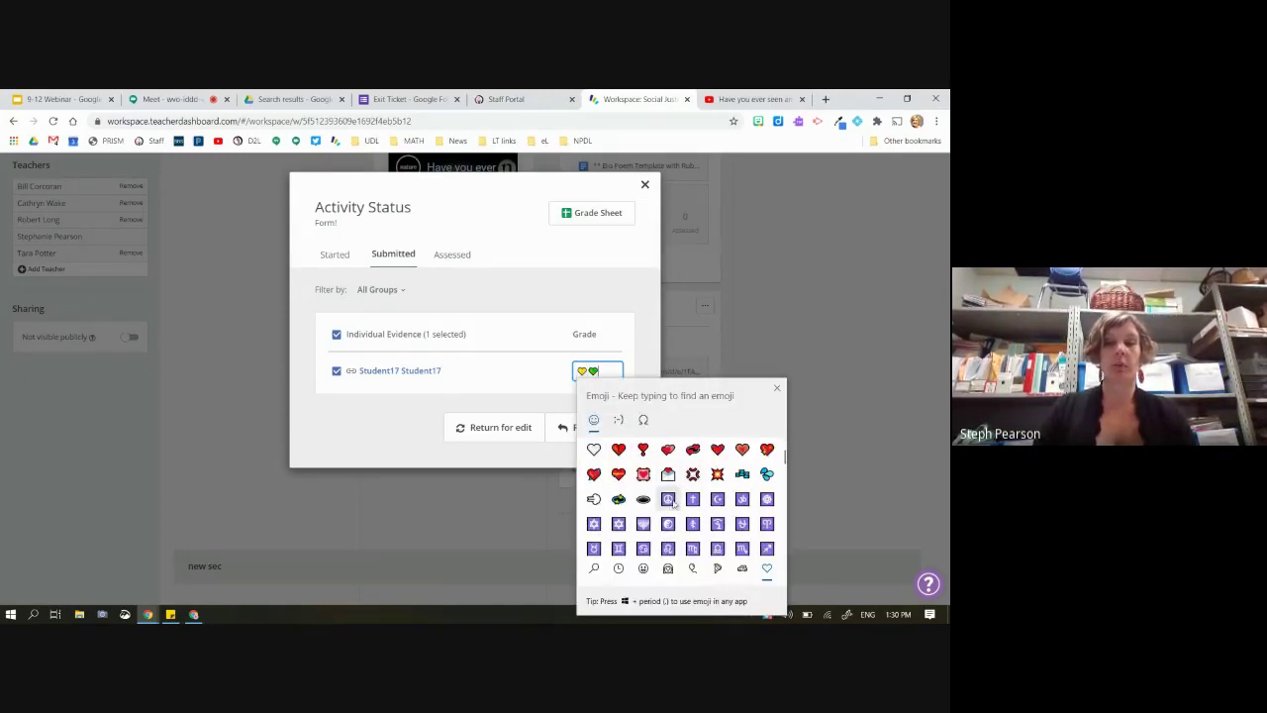
click(668, 498)
scroll(666, 504, down, 3)
click(668, 502)
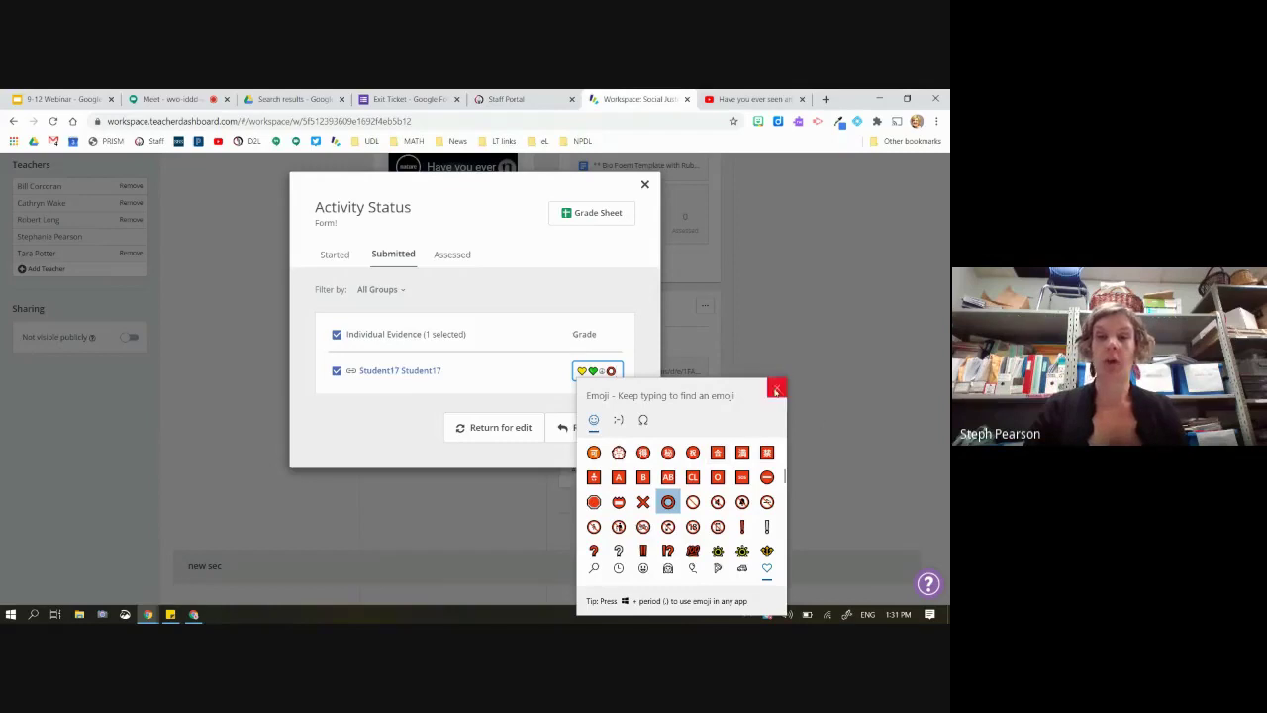
click(777, 387)
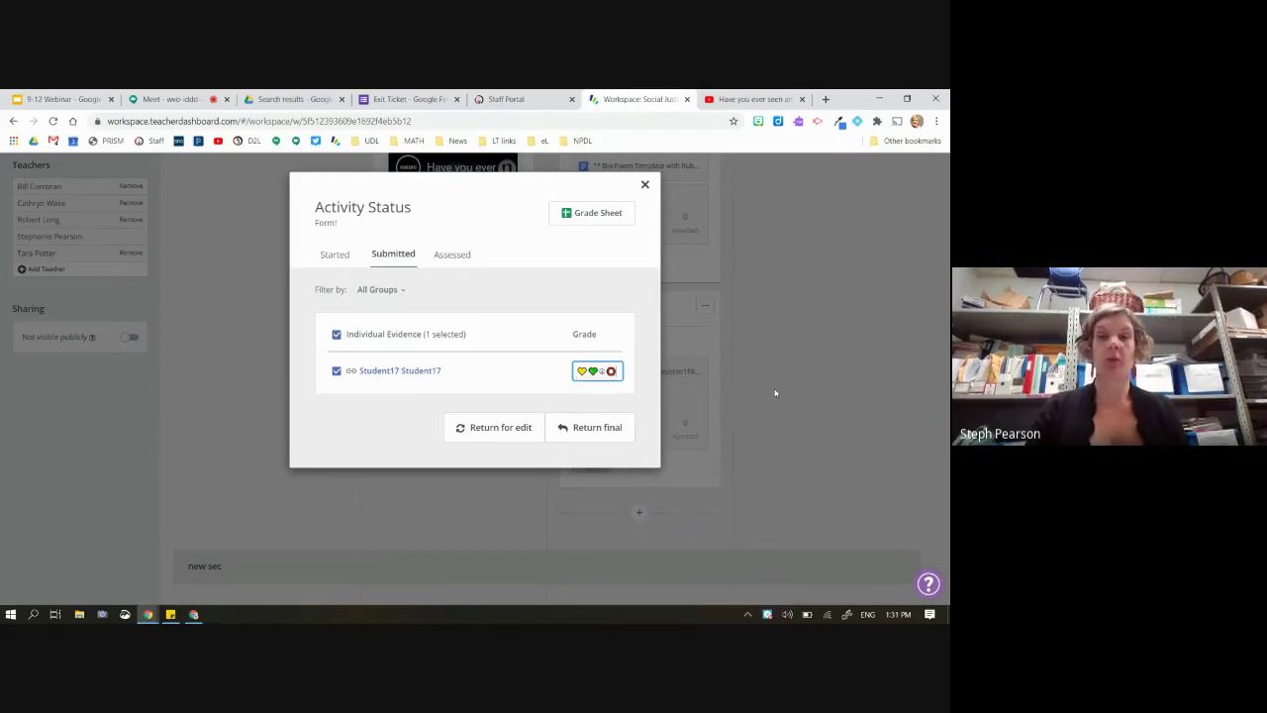
Return the graded Form! work as final, then briefly view and close the Bio Poem template
click(577, 426)
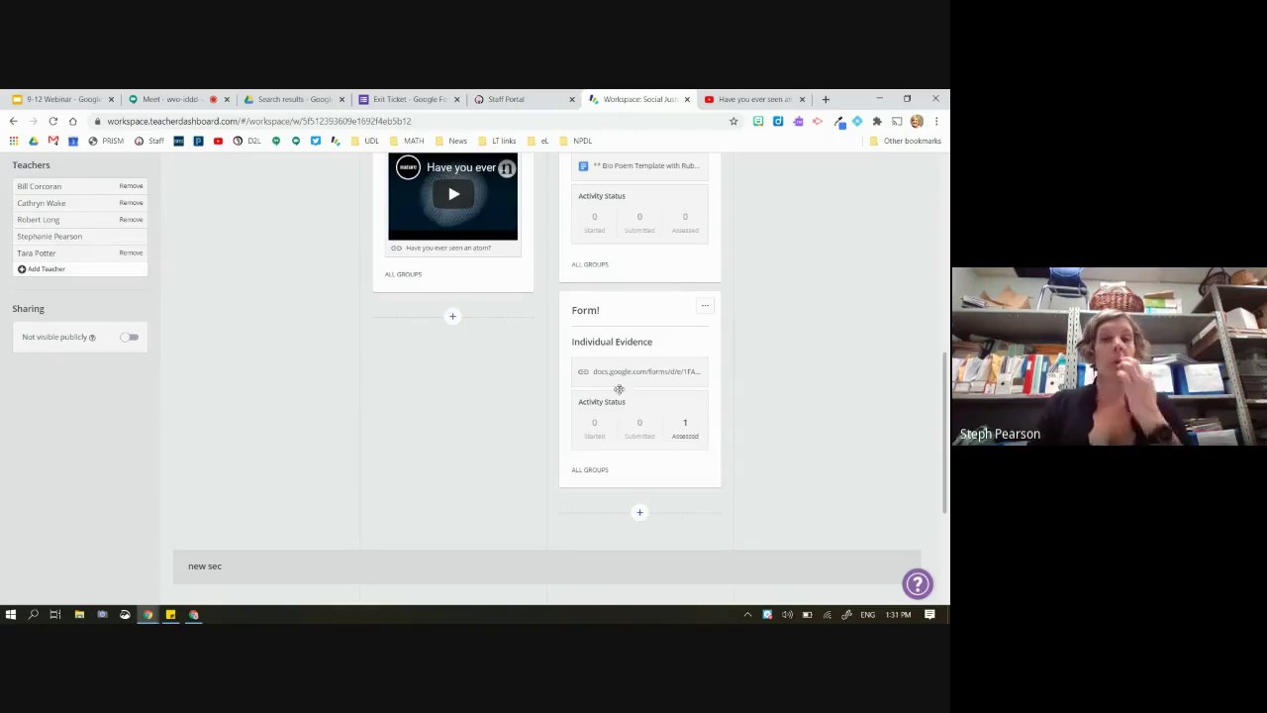
scroll(654, 239, up, 3)
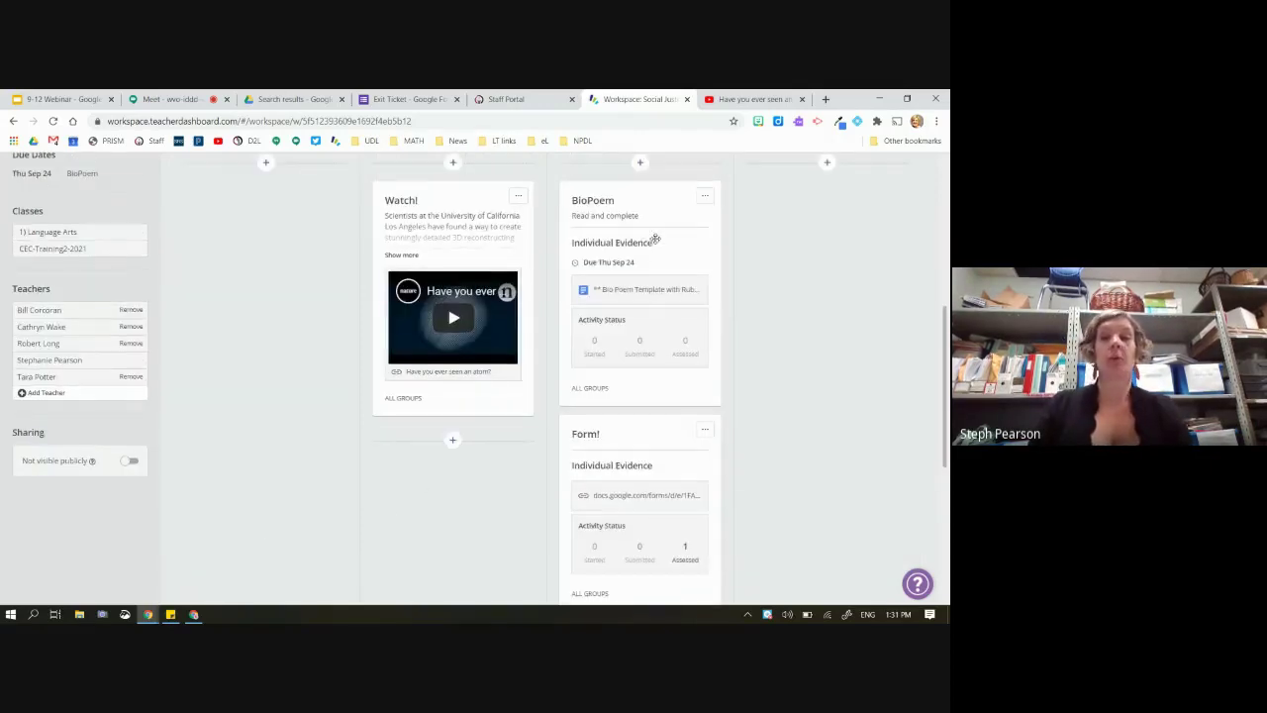
click(629, 293)
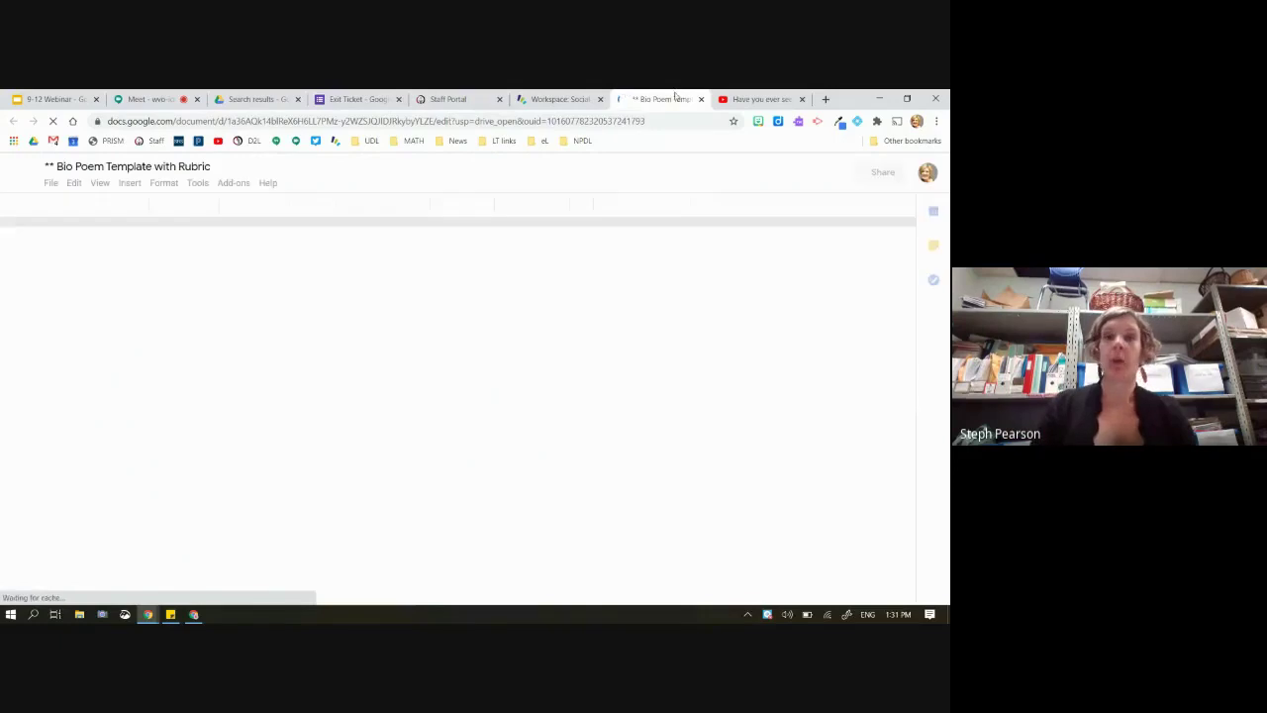
key(ctrl+w)
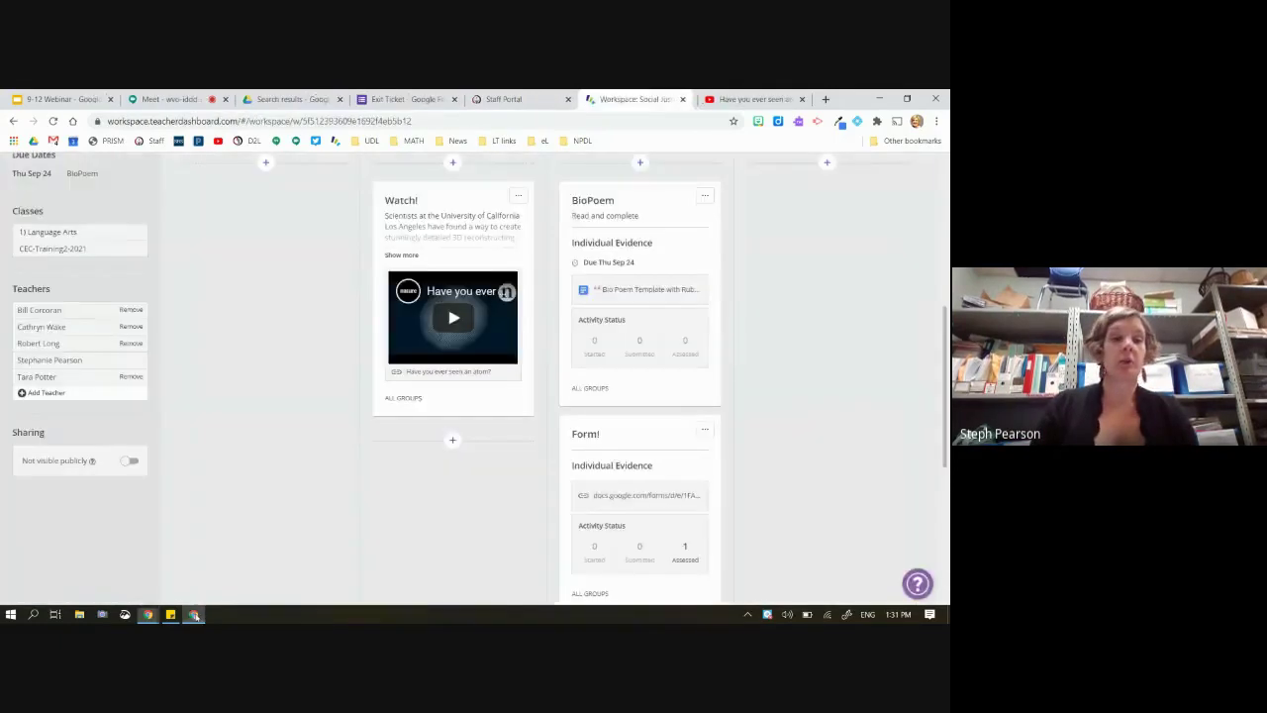
key(alt+Tab)
Close the Exit Ticket, start the BioPoem assignment, then return to the Social Justice workspace
click(438, 99)
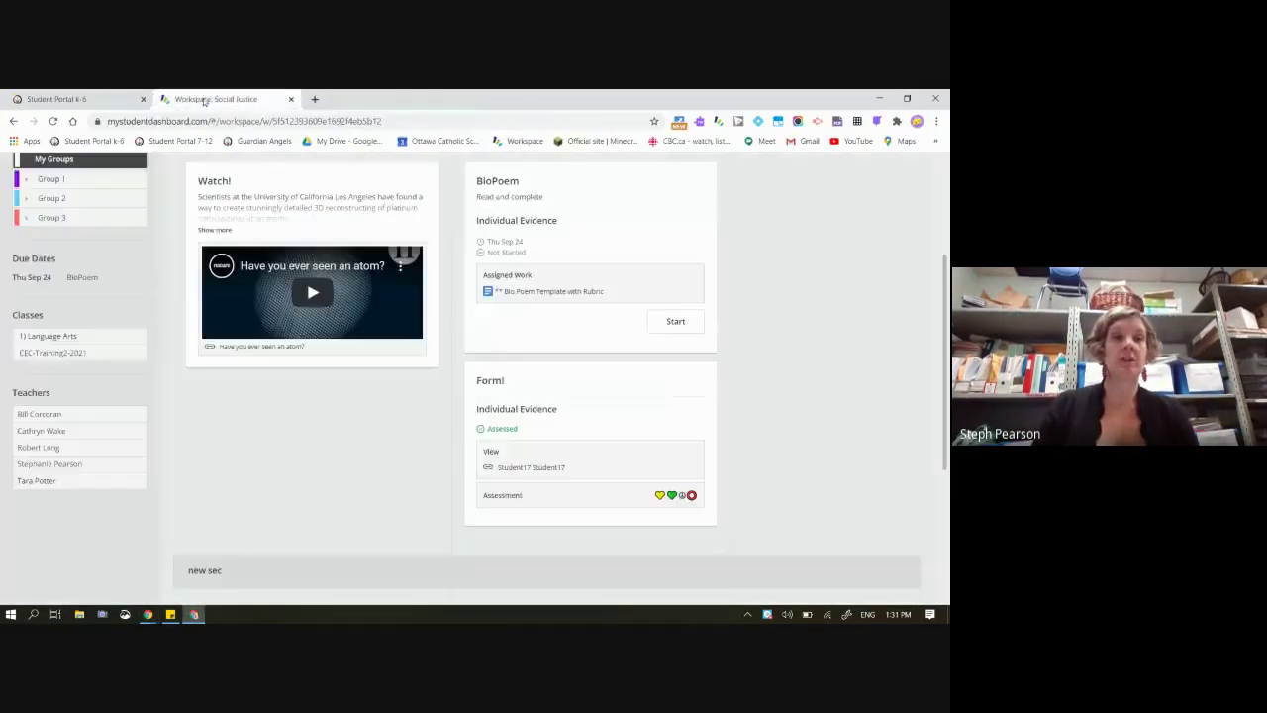
click(675, 326)
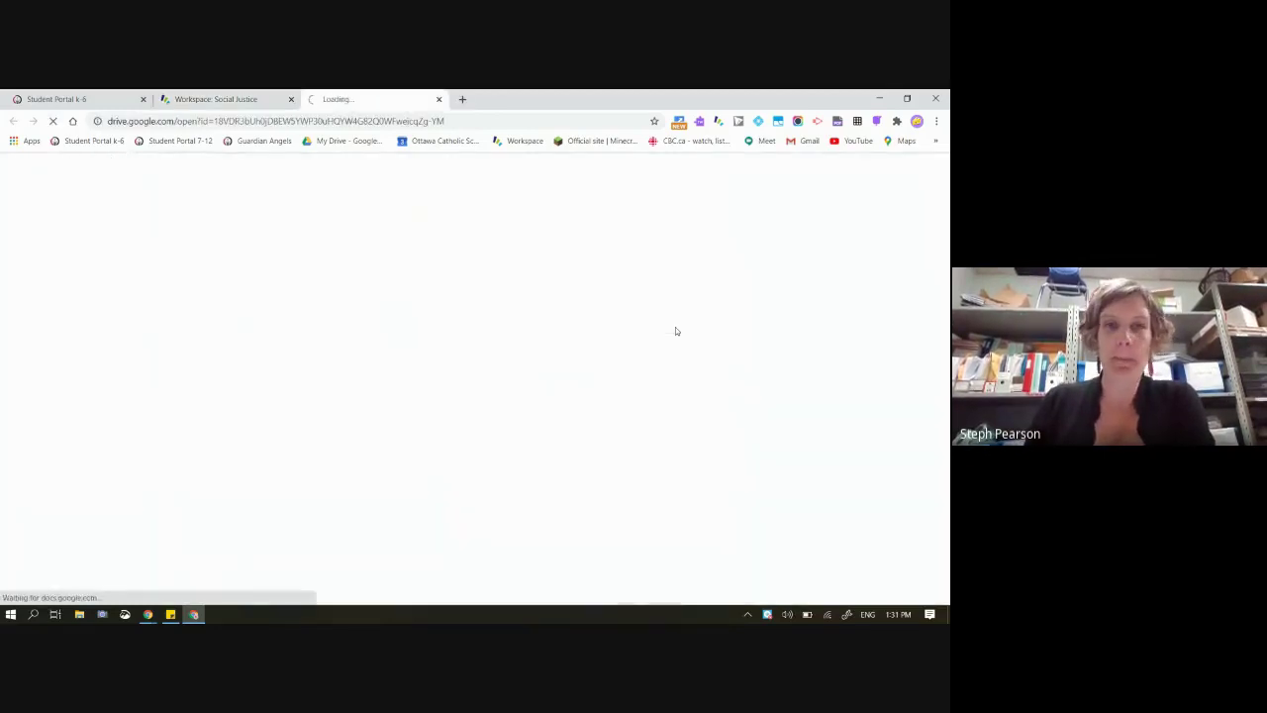
click(255, 97)
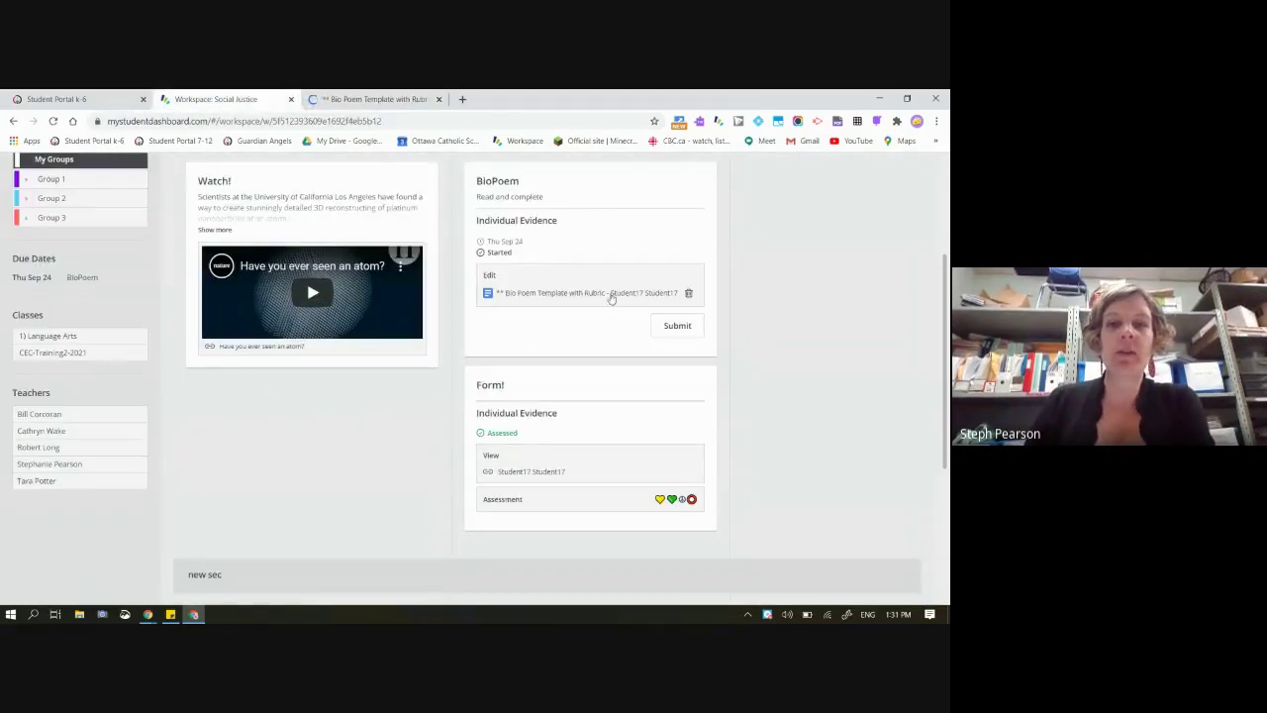
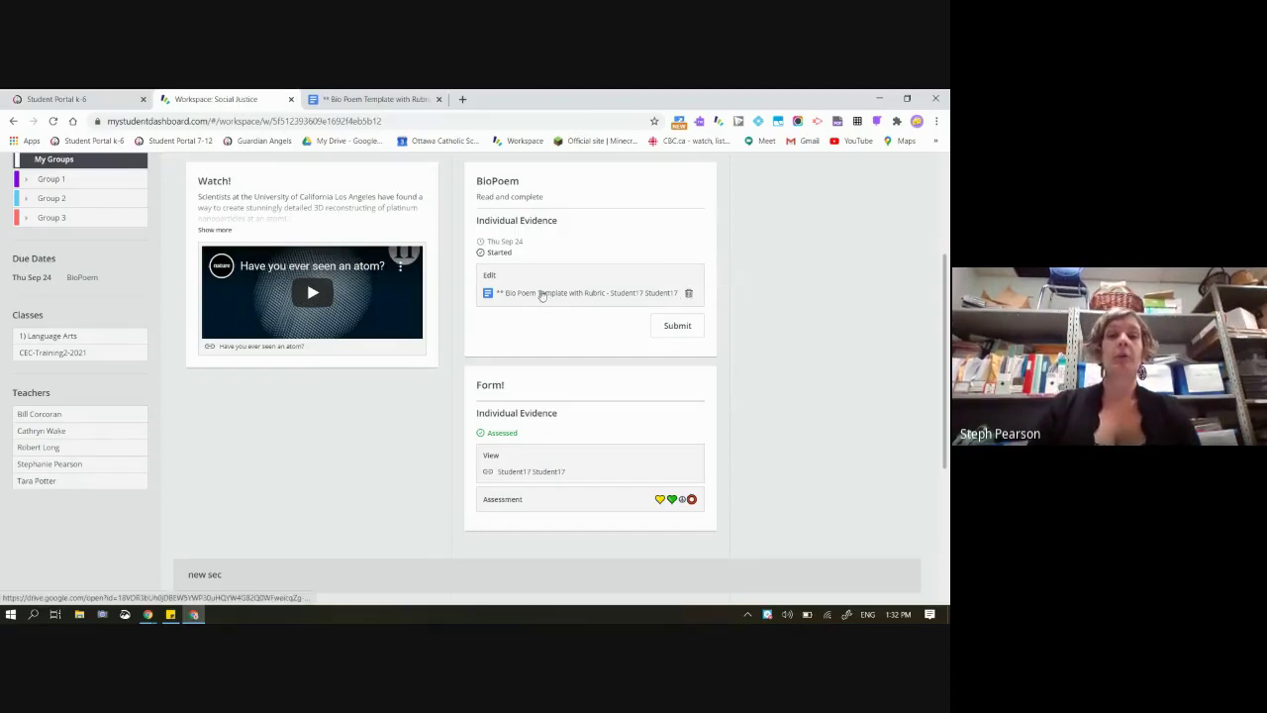
Open the Bio Poem Template with Rubric document and look over its rubric table and blank poem lines
click(386, 97)
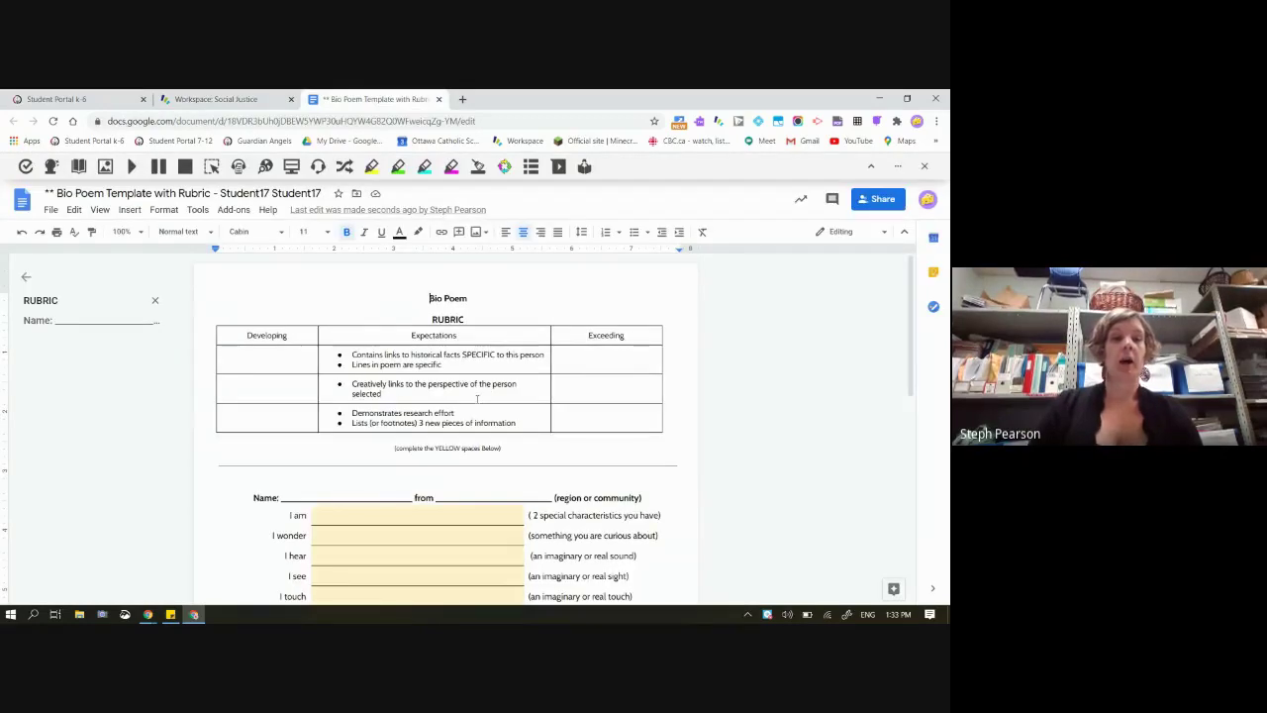
click(352, 489)
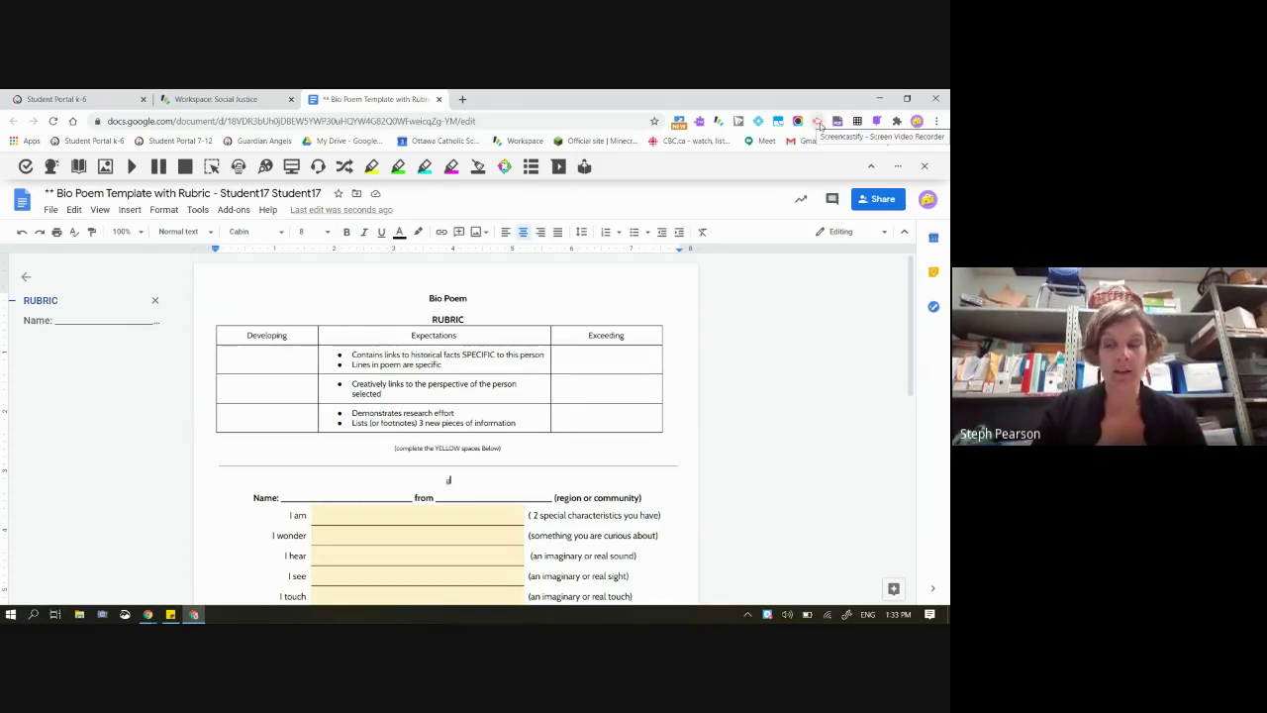
scroll(745, 432, down, 1)
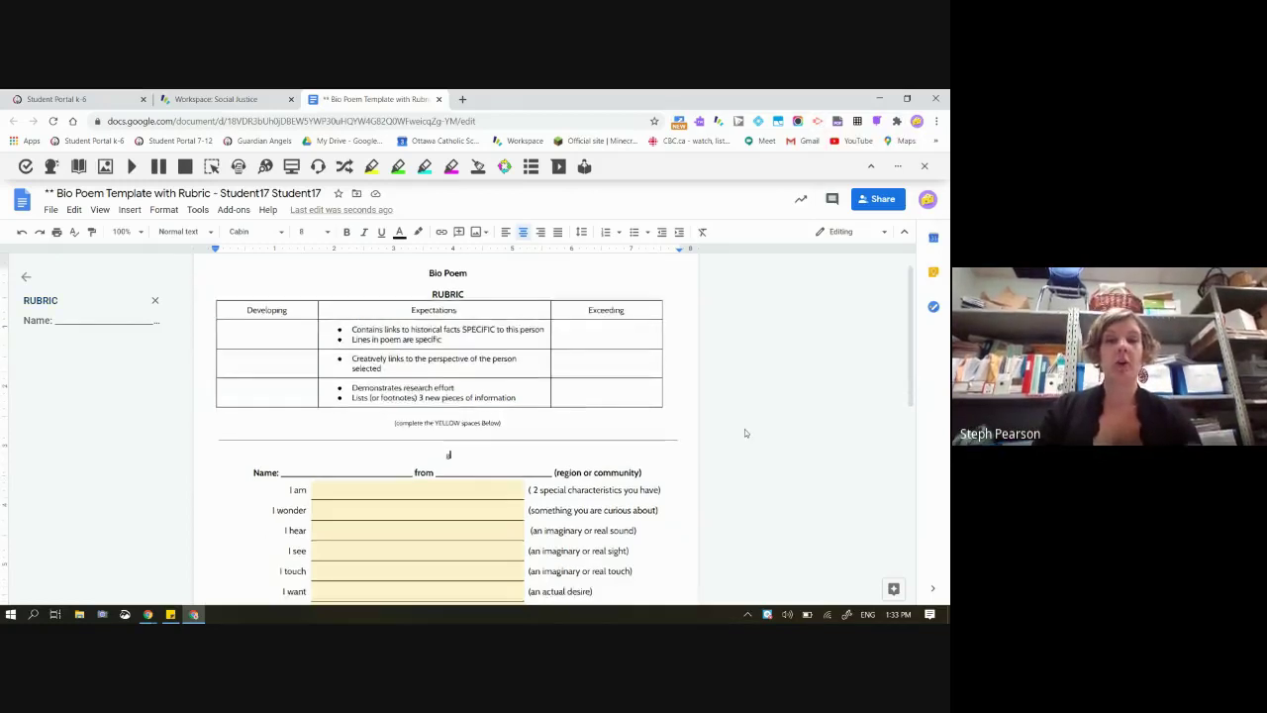
scroll(745, 433, down, 10)
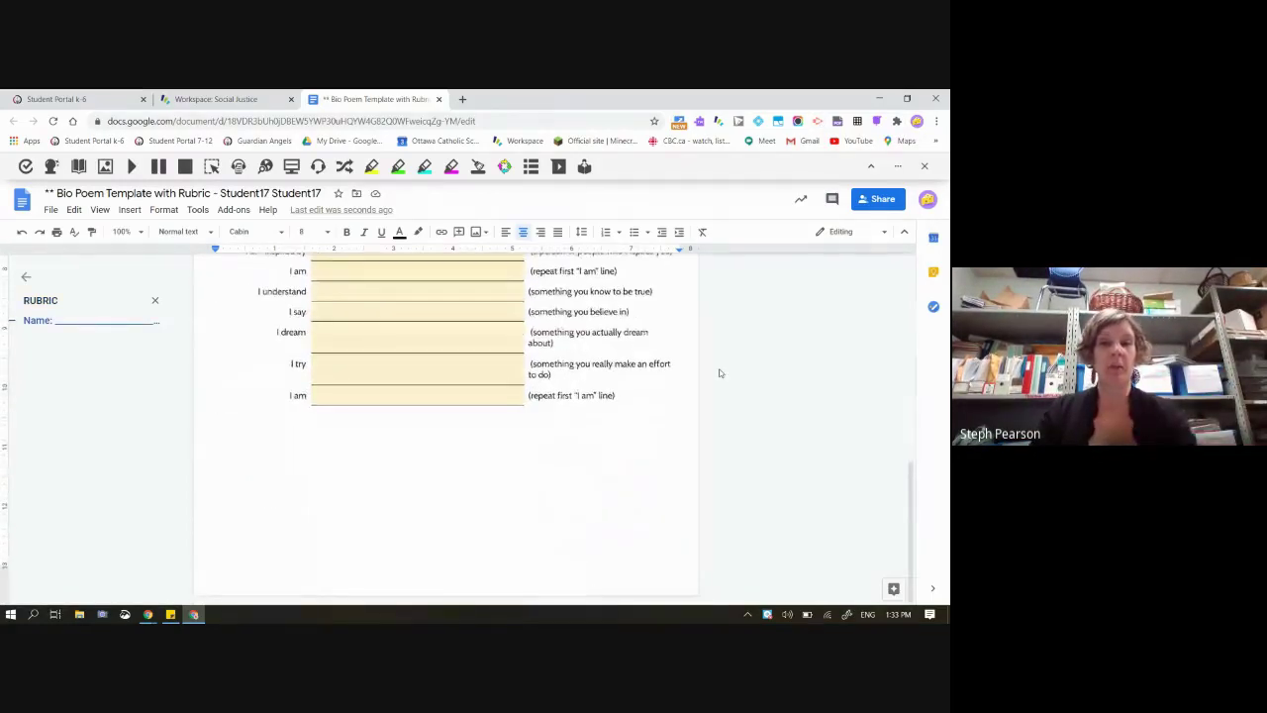
scroll(720, 373, up, 10)
Type the placeholder 'dsmdgm' into the first Exceeding cell of the rubric table
click(570, 357)
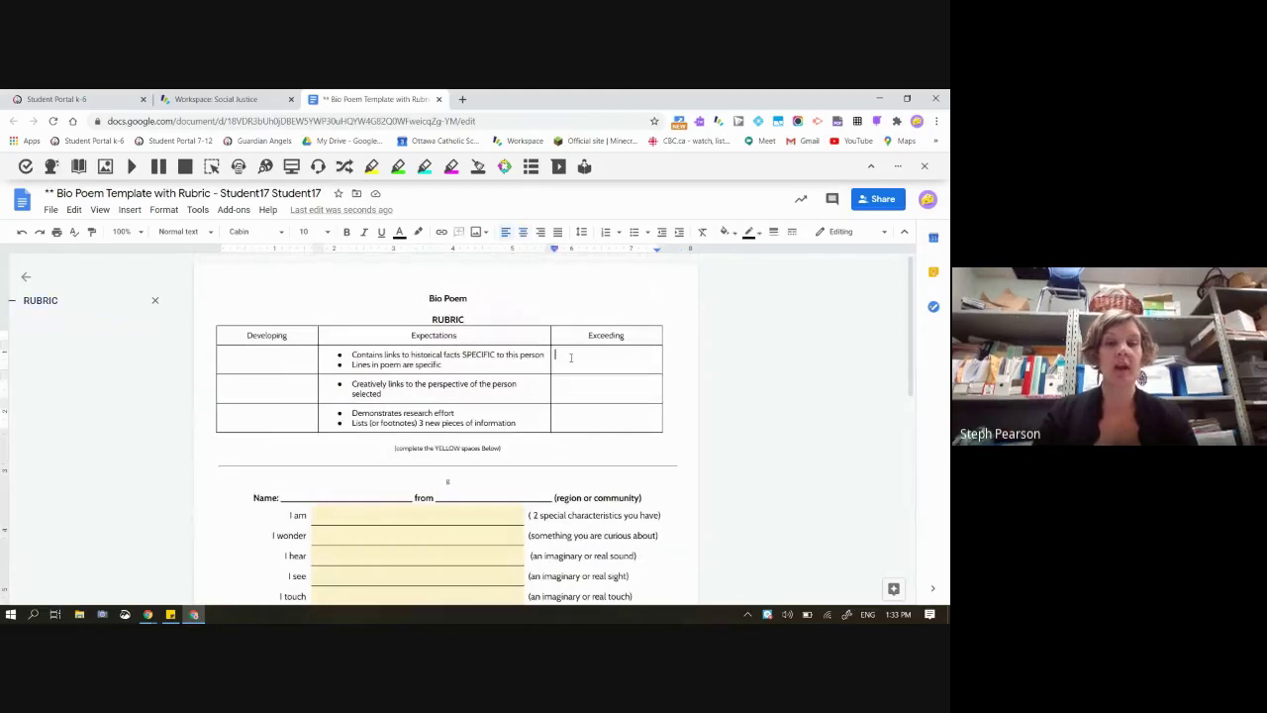
text(dsmdgm)
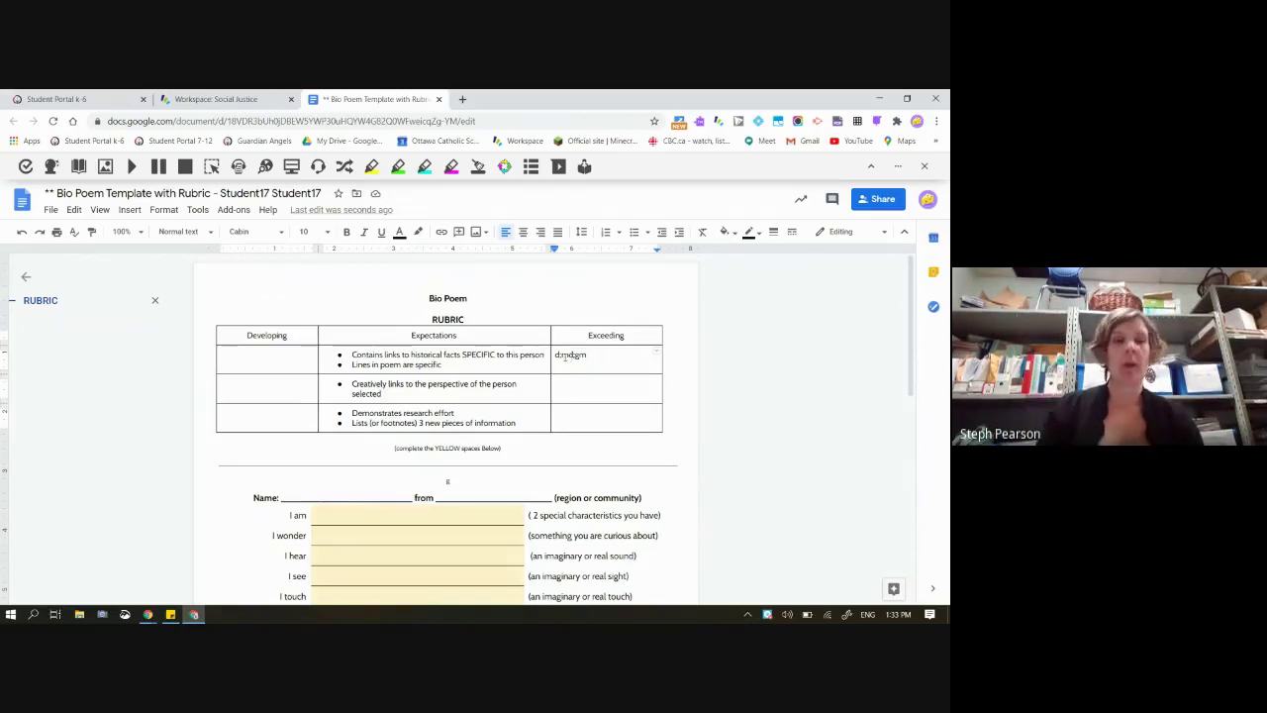
drag(237, 315, 623, 446)
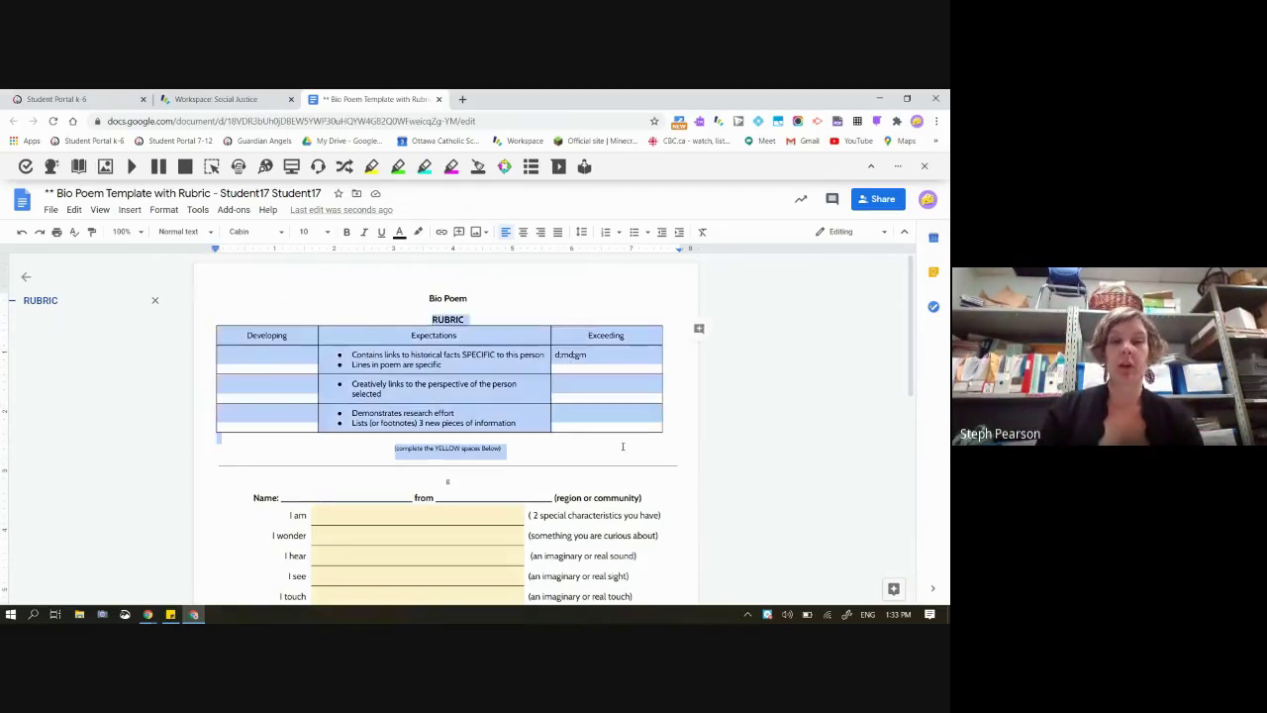
click(260, 365)
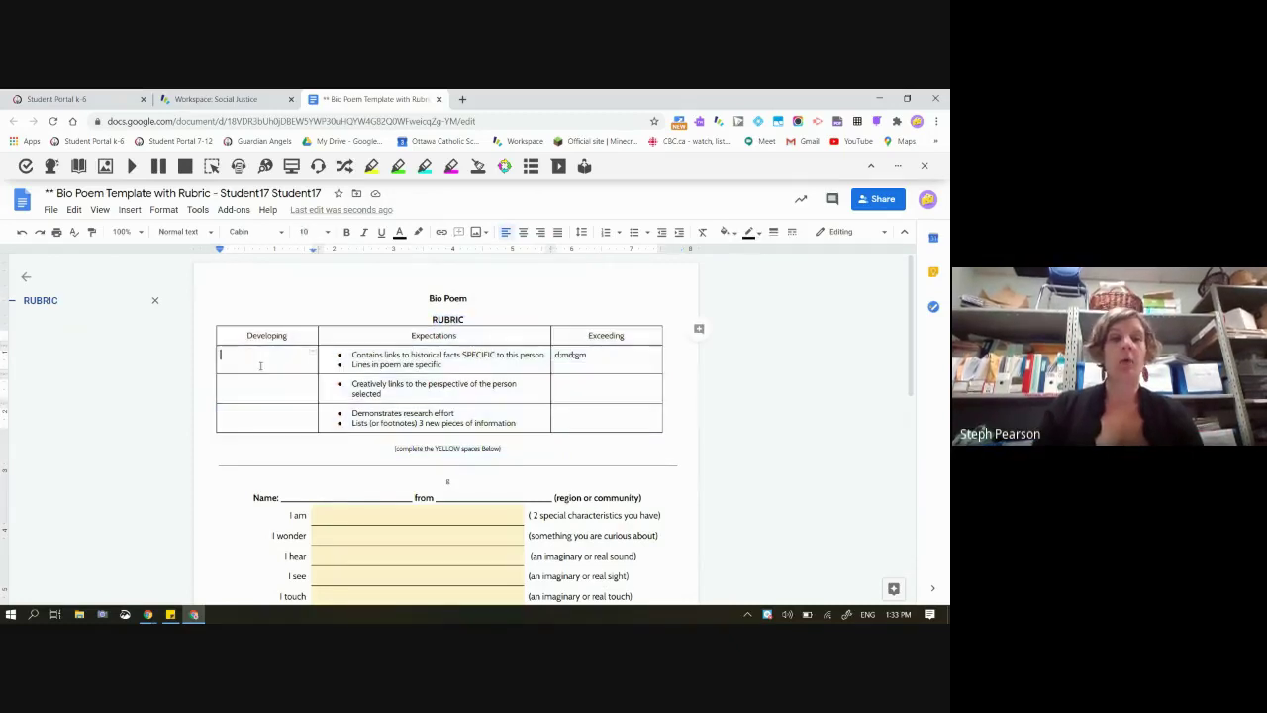
click(407, 335)
drag(407, 334, 427, 423)
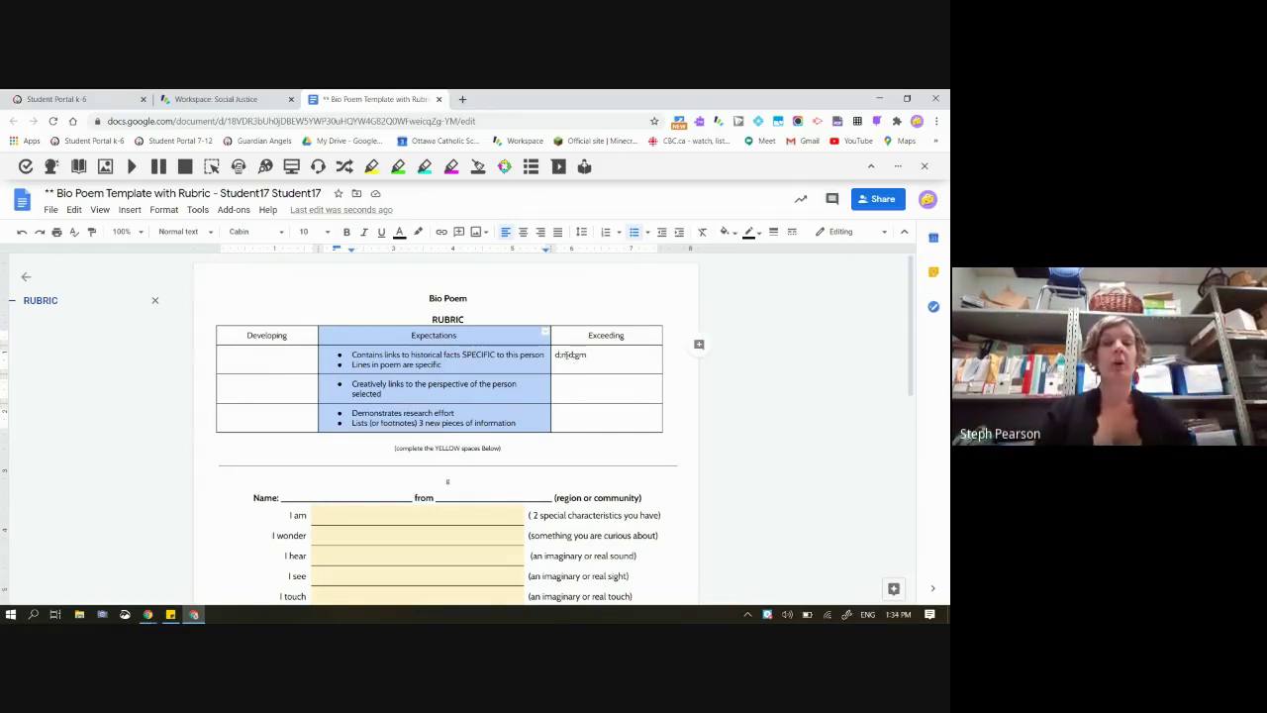
drag(555, 354, 620, 363)
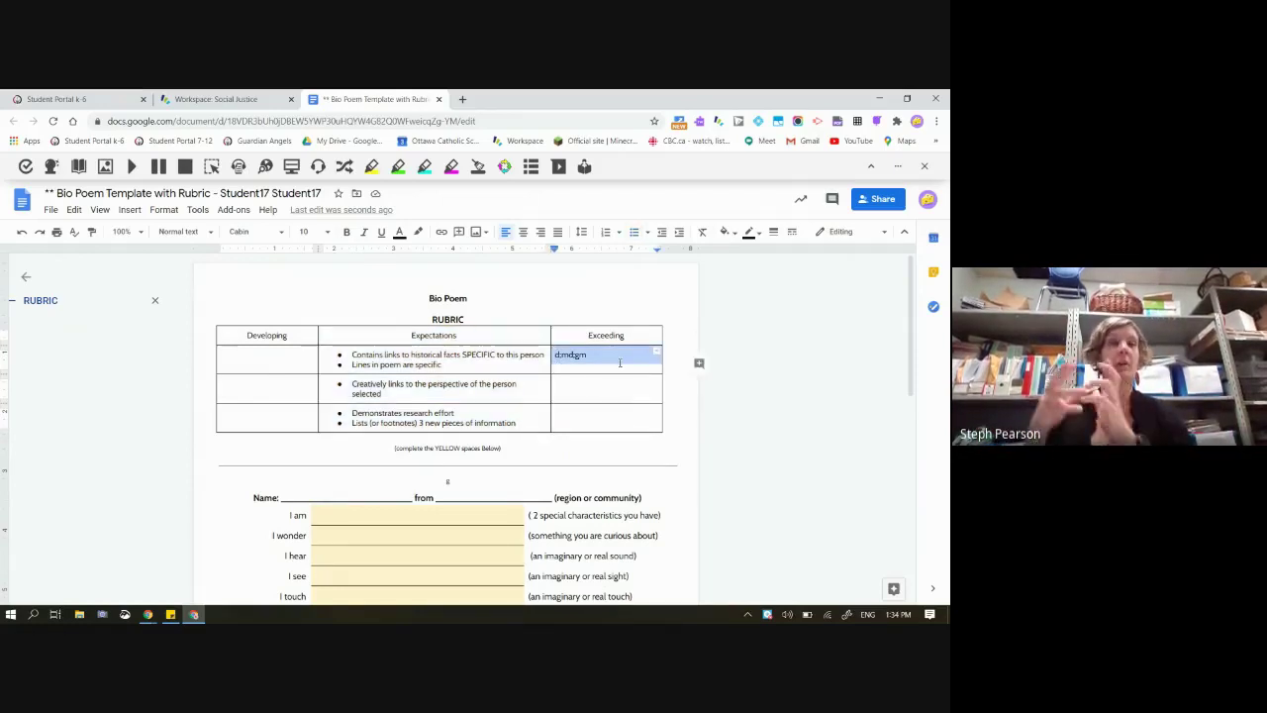
click(258, 369)
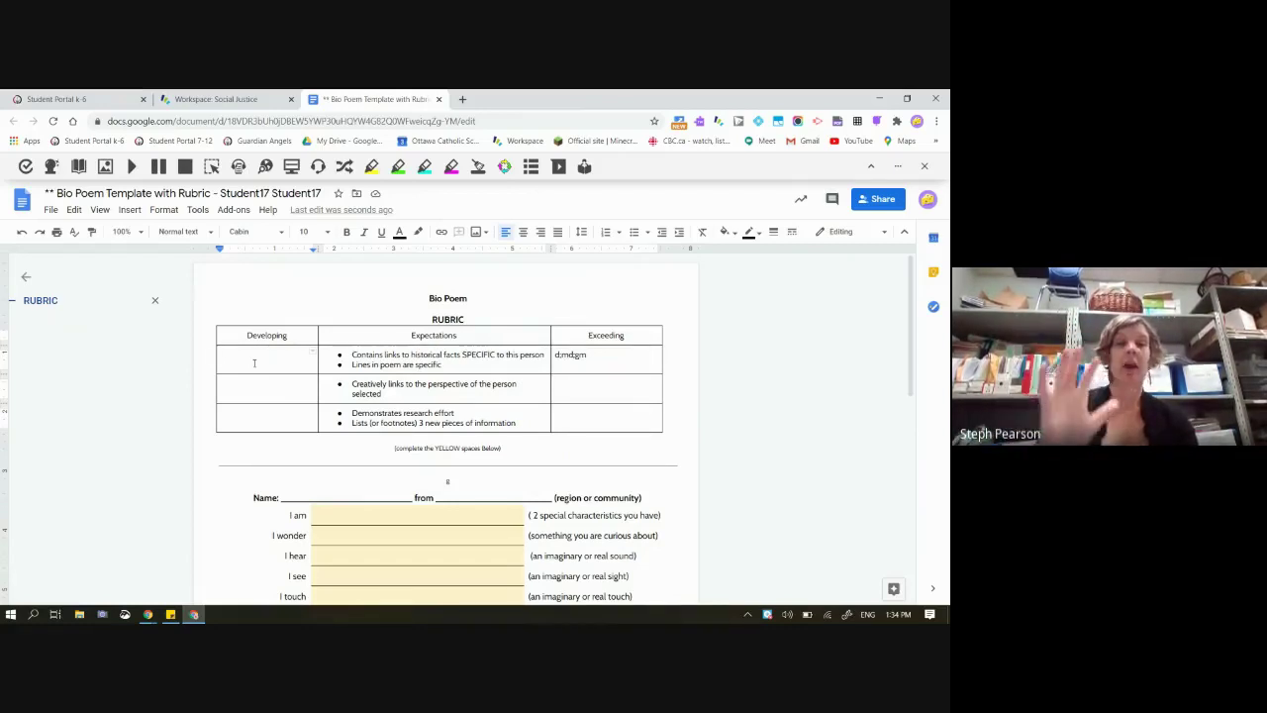
Fill the I am, I see and I hear lines with placeholder text and close the document
click(360, 518)
text(aga)
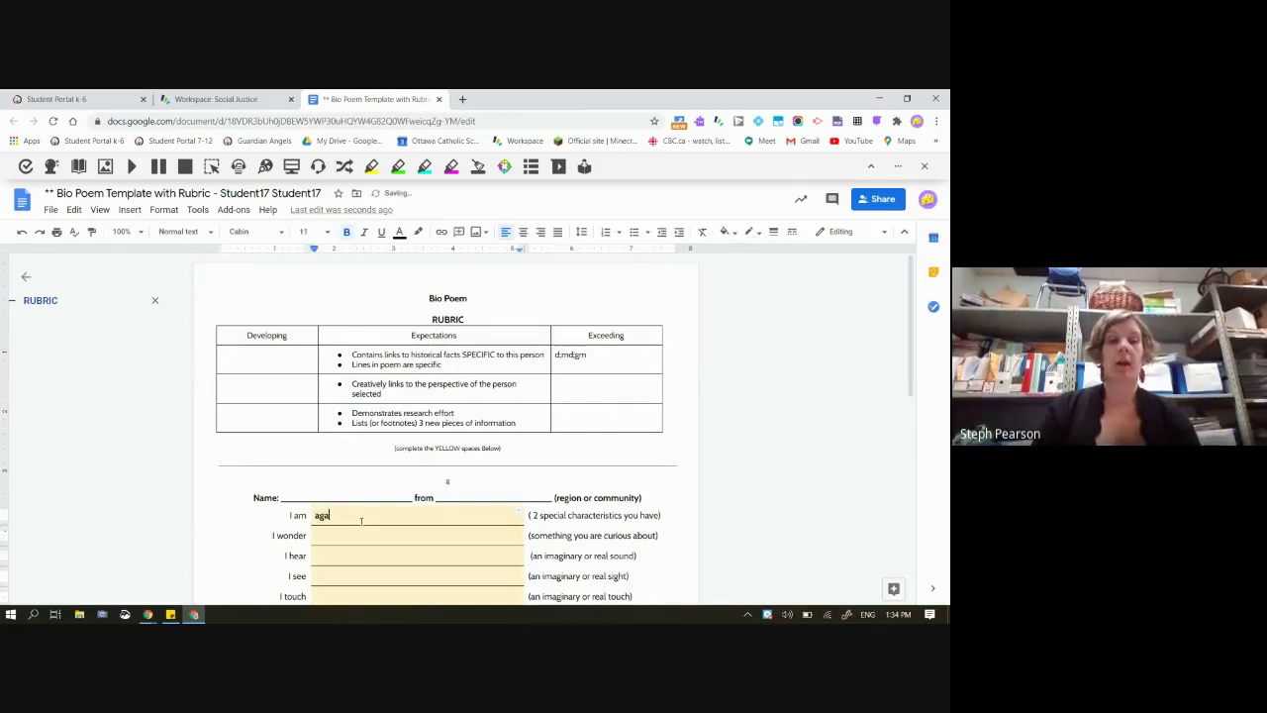
text(dagda)
click(341, 572)
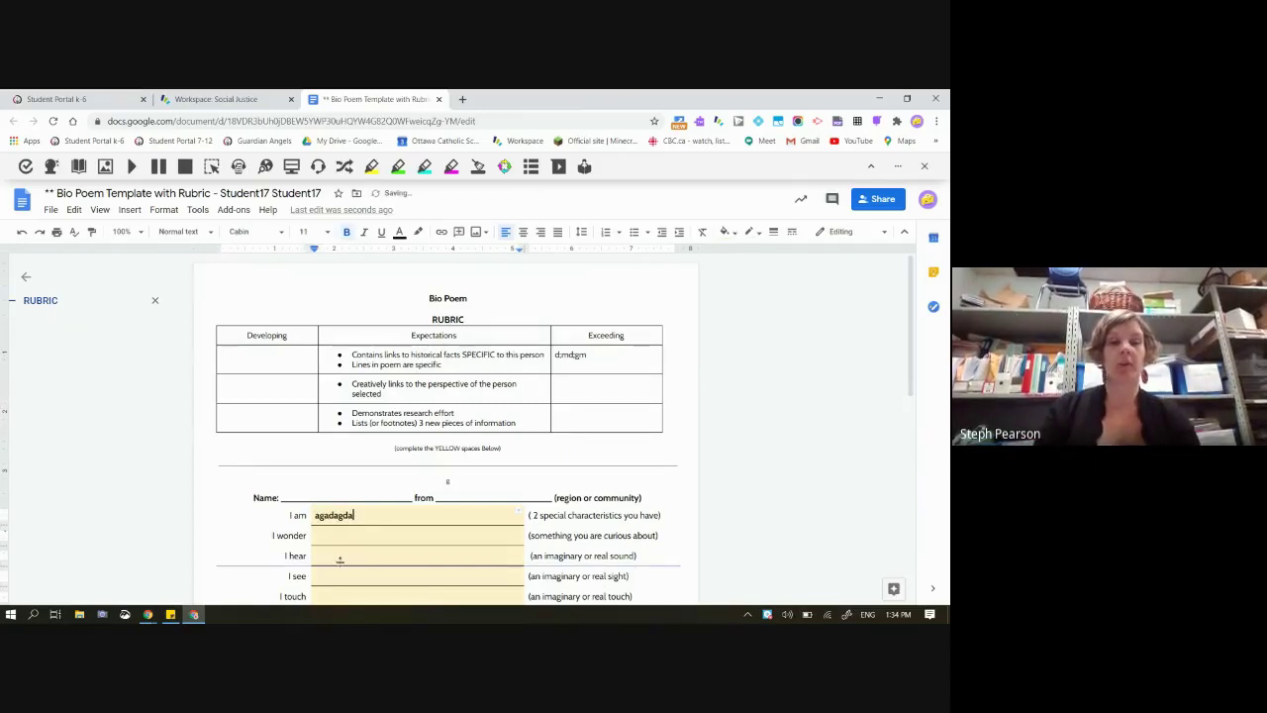
text(agharghd)
click(336, 555)
text(dgfa)
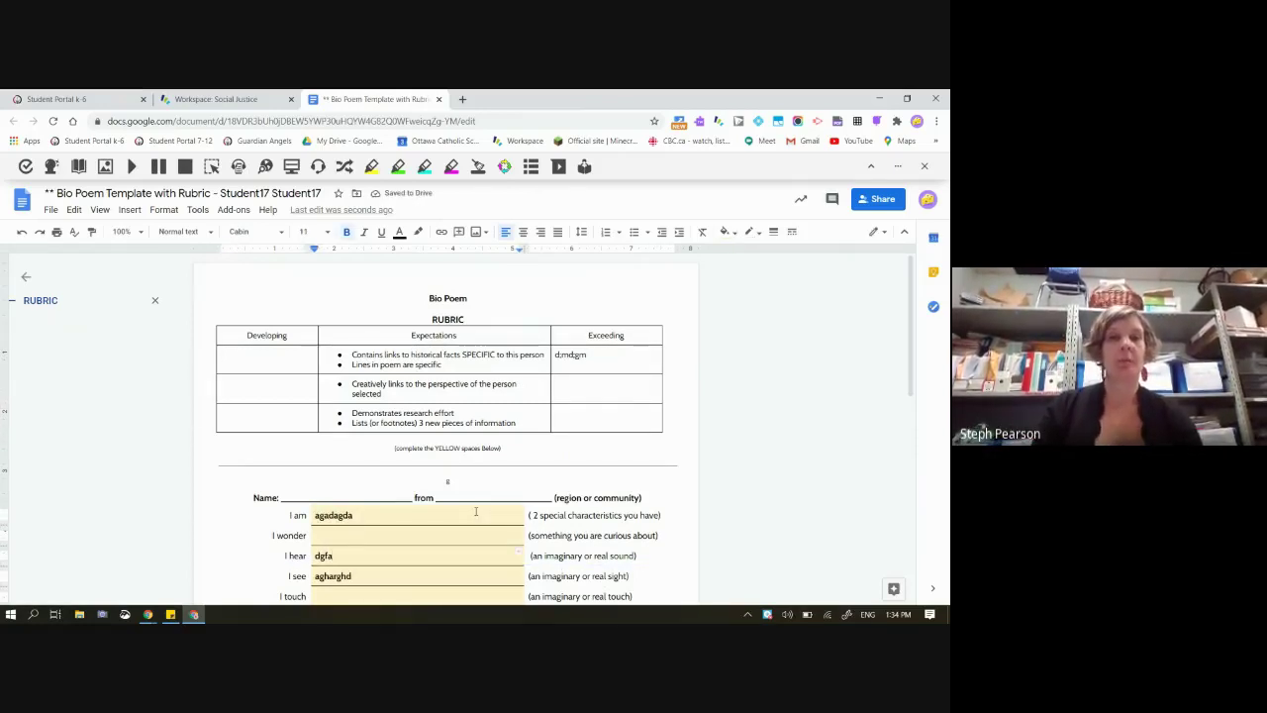
click(439, 99)
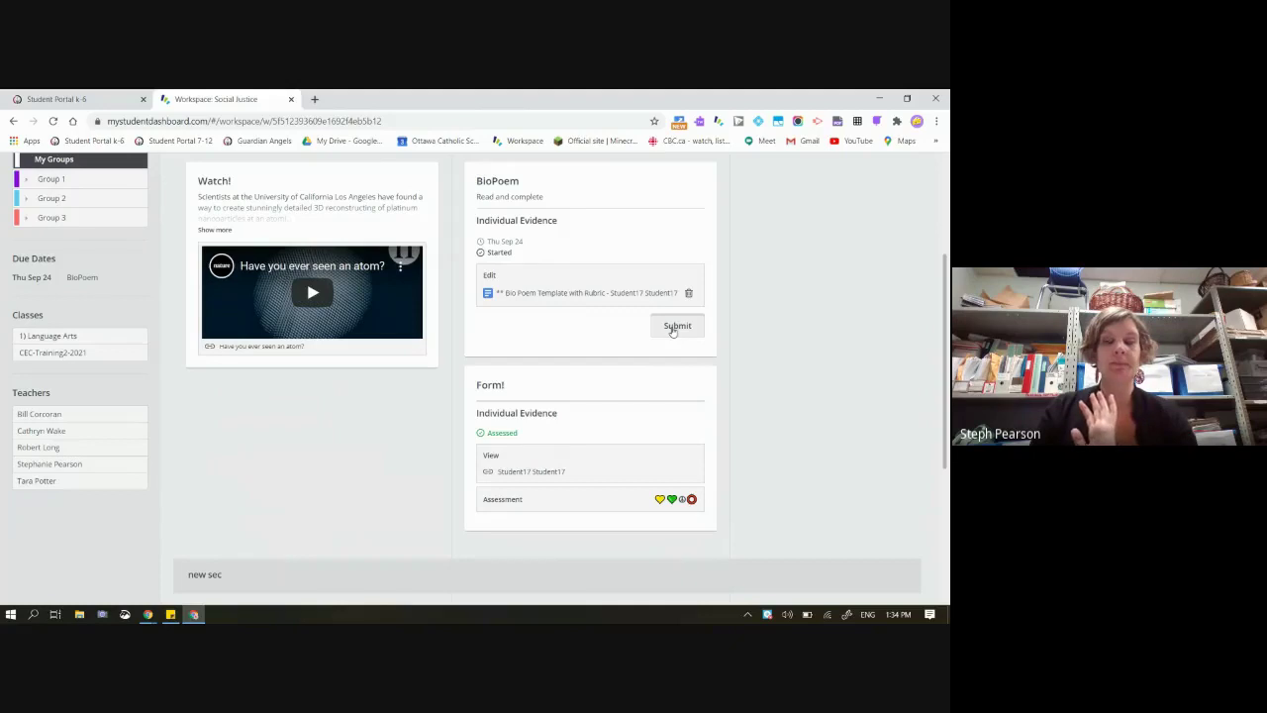
Submit the BioPoem to the teacher, confirm with Yes, and reopen the submitted document
click(672, 330)
click(571, 317)
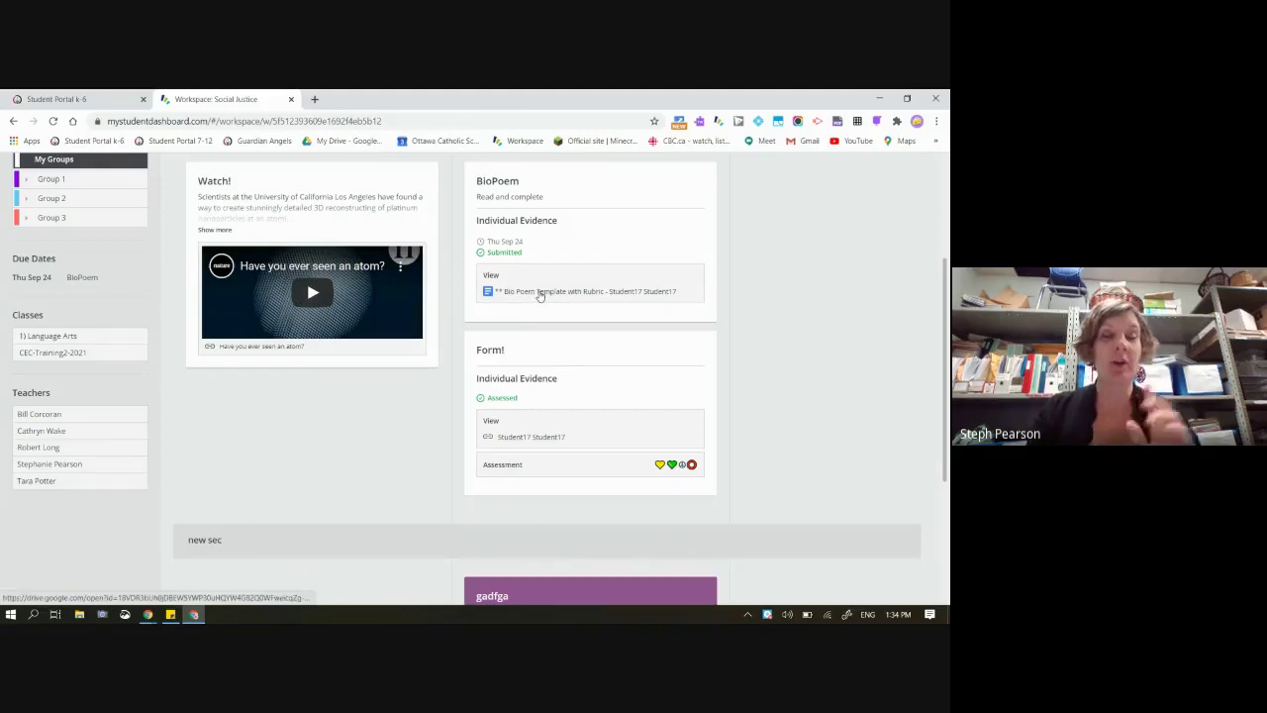
click(540, 292)
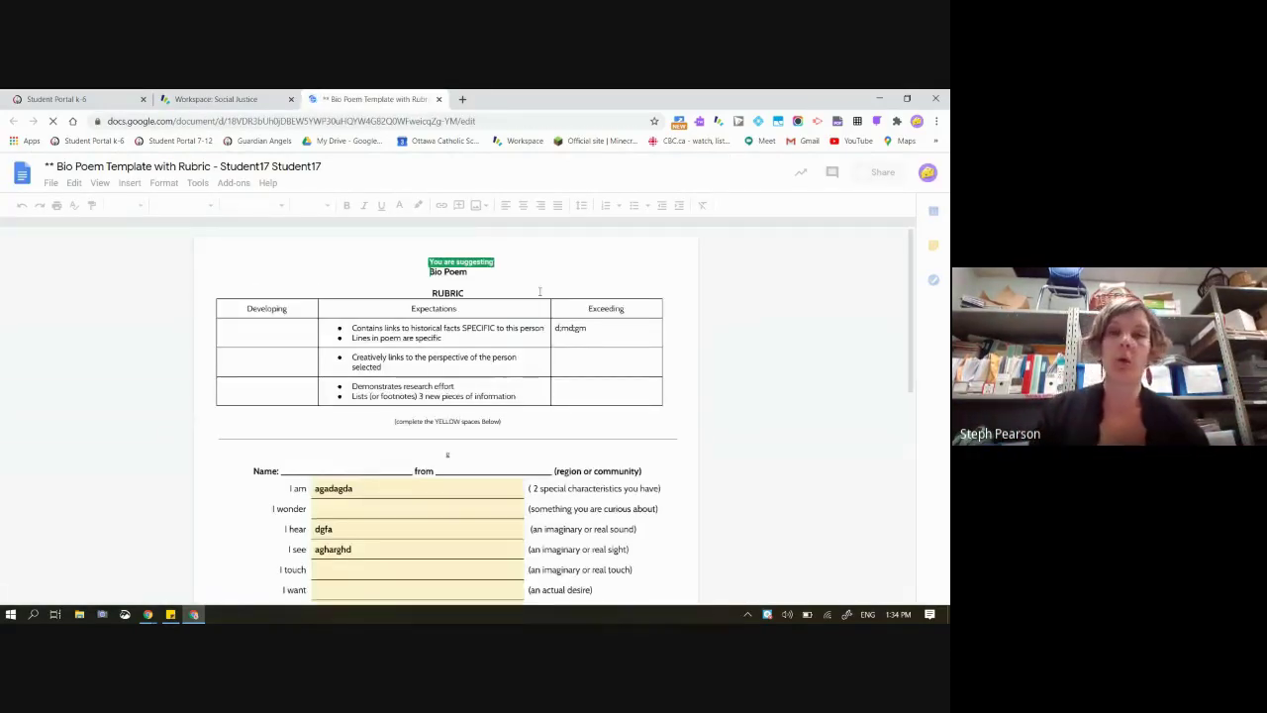
key(ctrl+plus)
key(ctrl+plus)
key(ctrl+plus)
key(ctrl+plus)
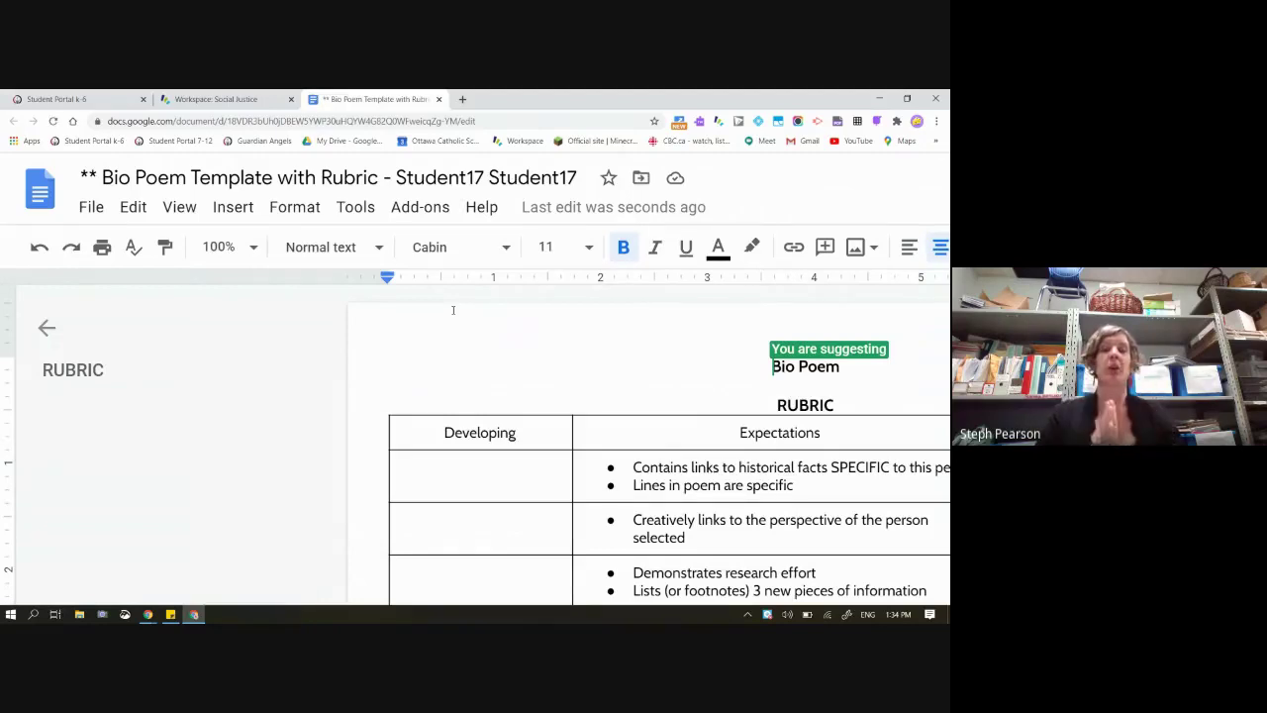
key(ctrl+shift+f)
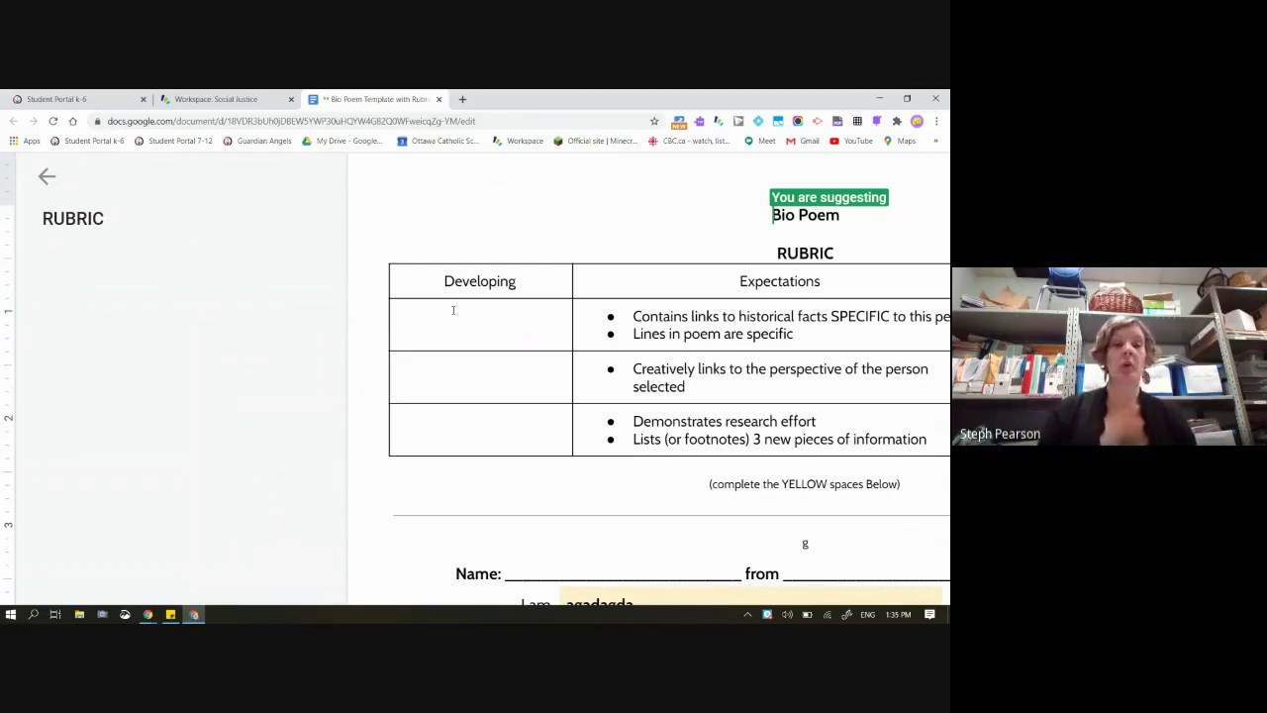
key(ctrl+shift+f)
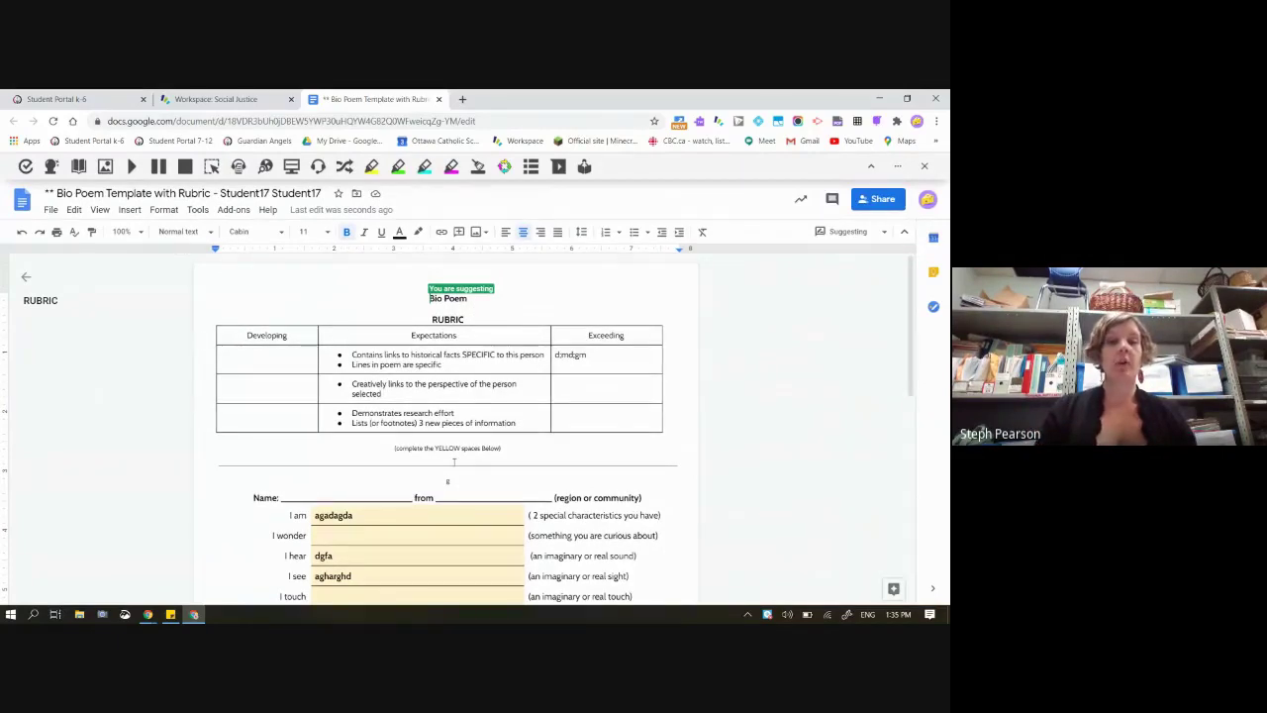
scroll(455, 461, down, 1)
Paste a suggested answer into the empty I wonder line
click(363, 525)
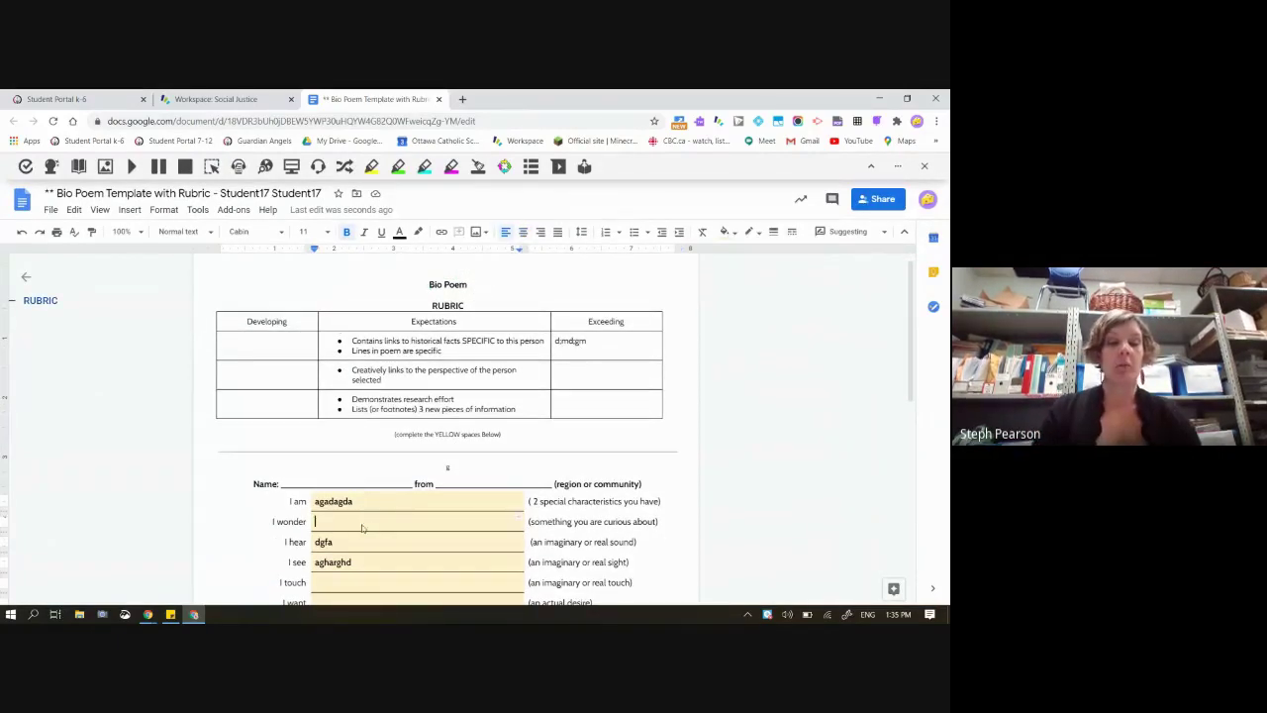
text(More information,)
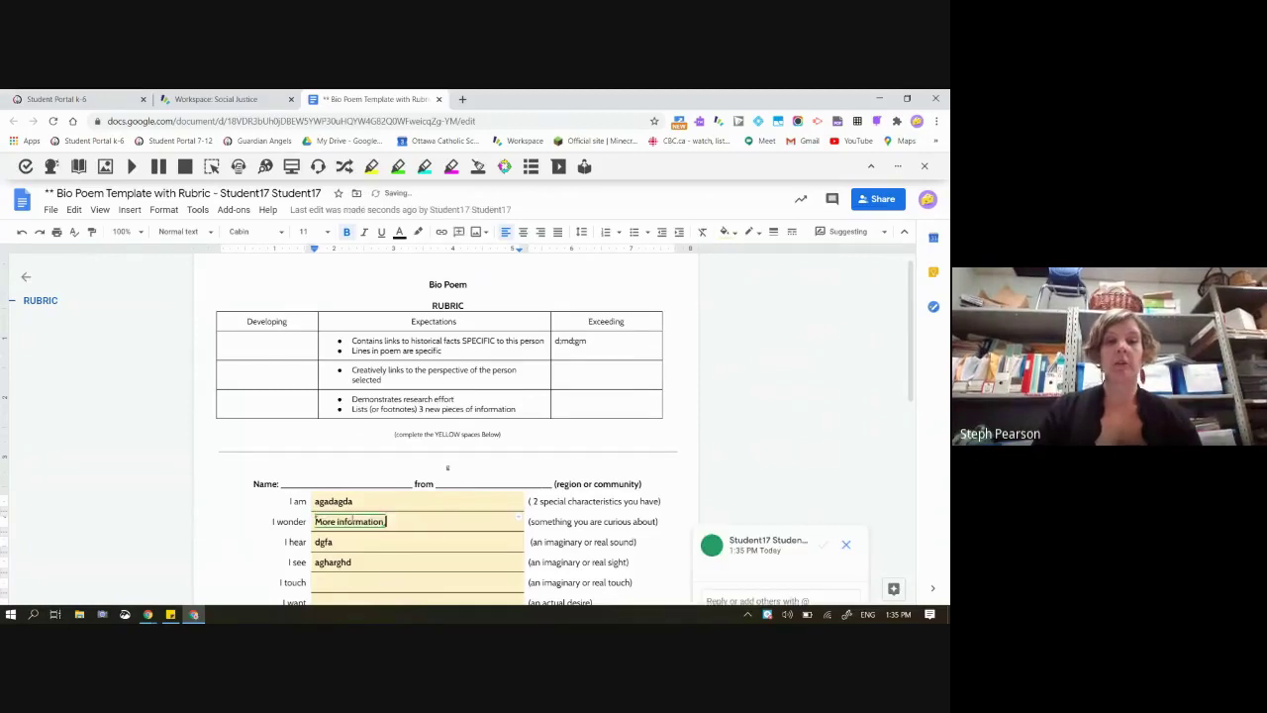
scroll(594, 530, down, 1)
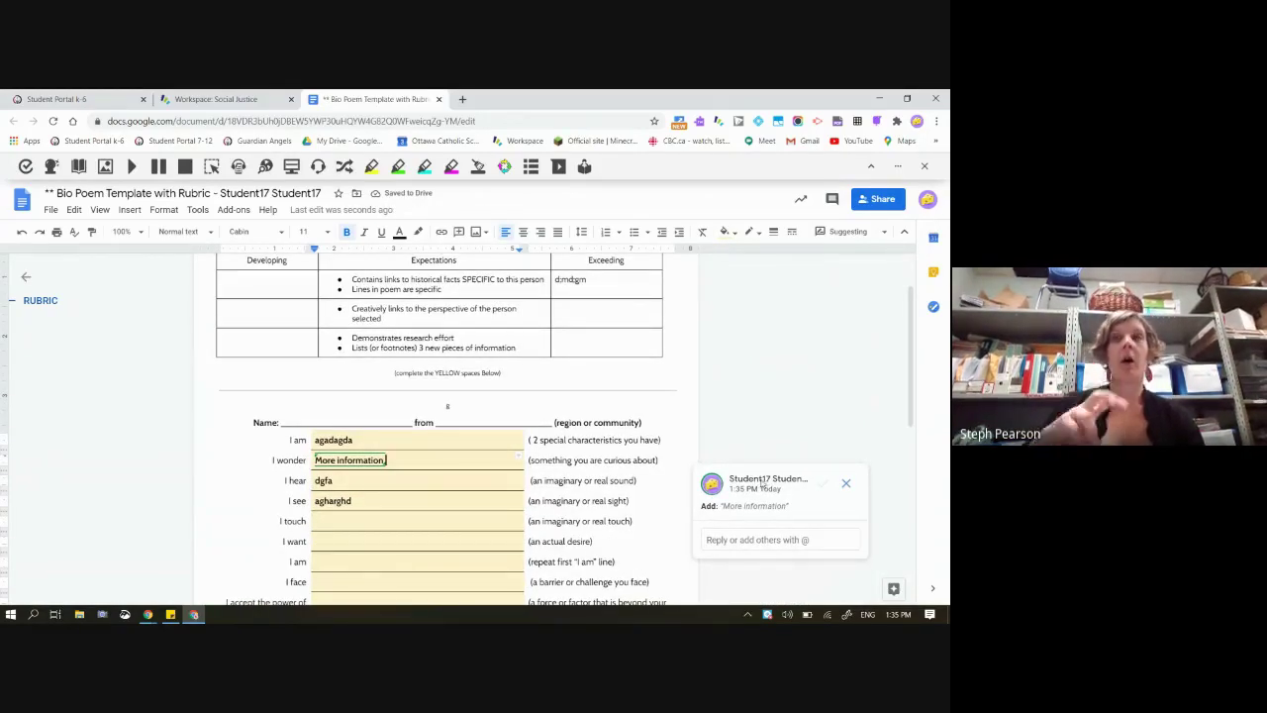
mouse_move(763, 482)
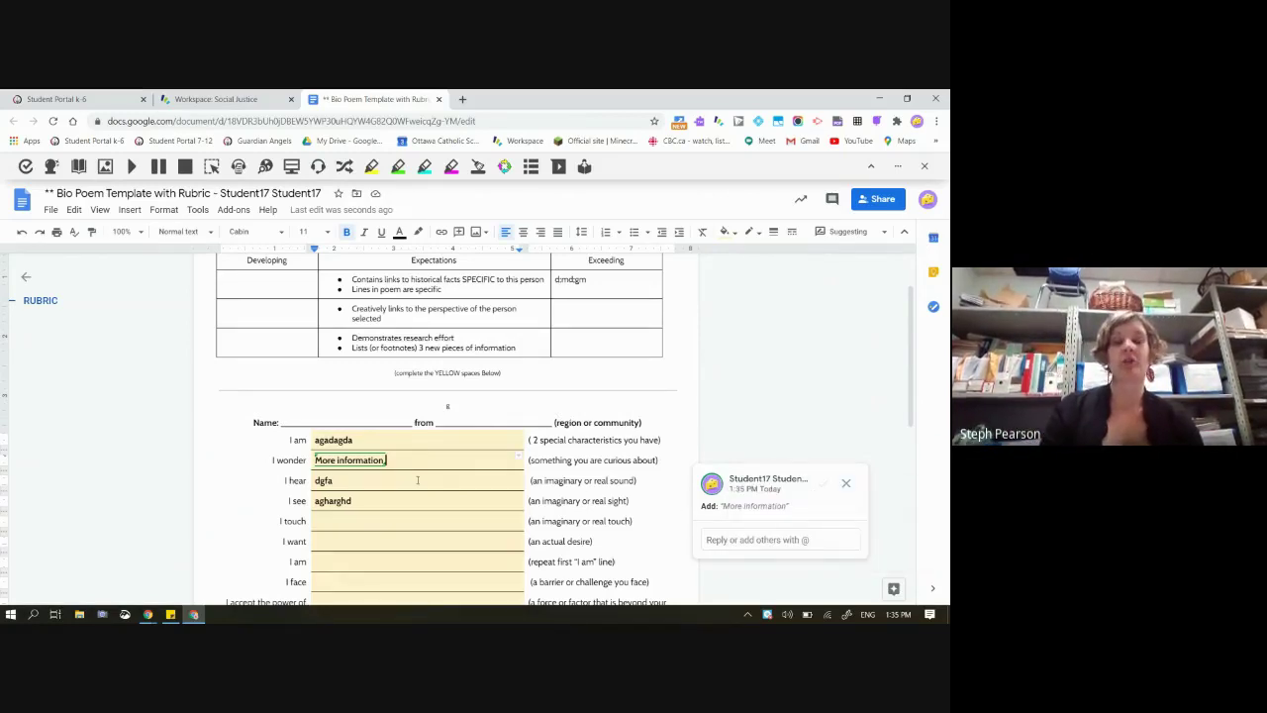
scroll(418, 480, down, 1)
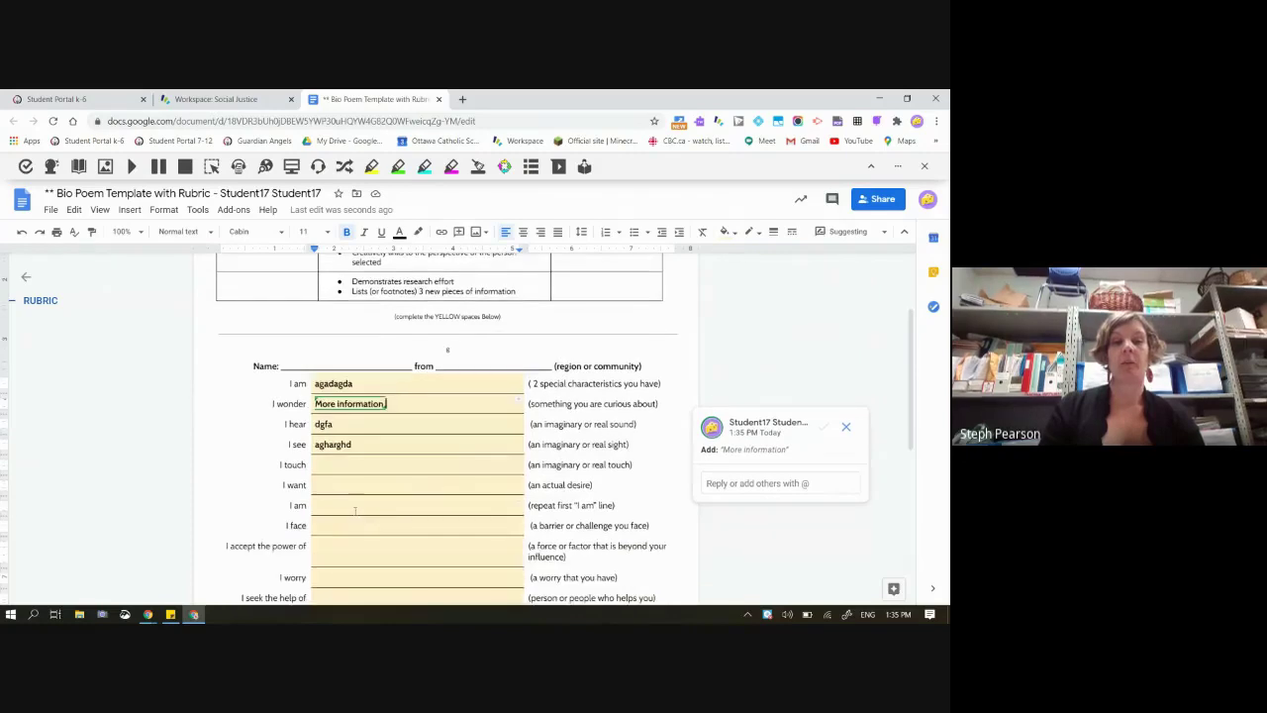
Suggest 'more inforation' on the second I am line and trim the I wonder suggestion to 'More,'
click(354, 510)
text(more inforation)
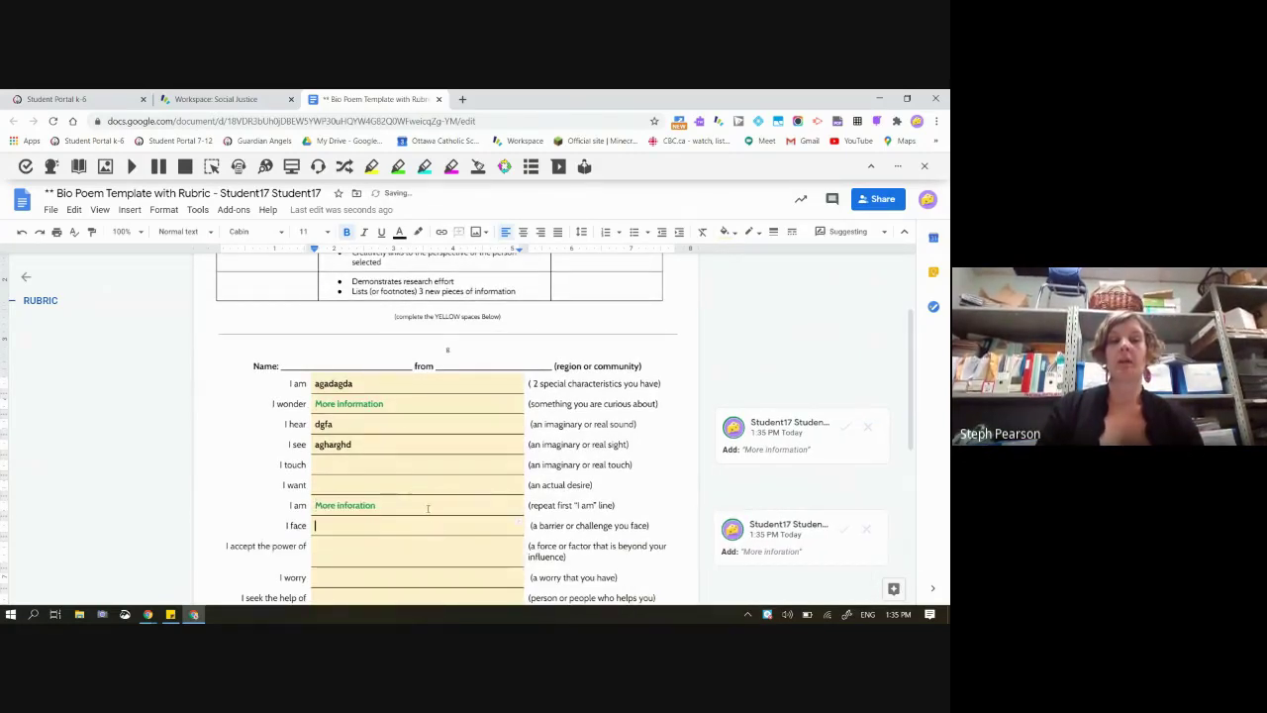
click(388, 402)
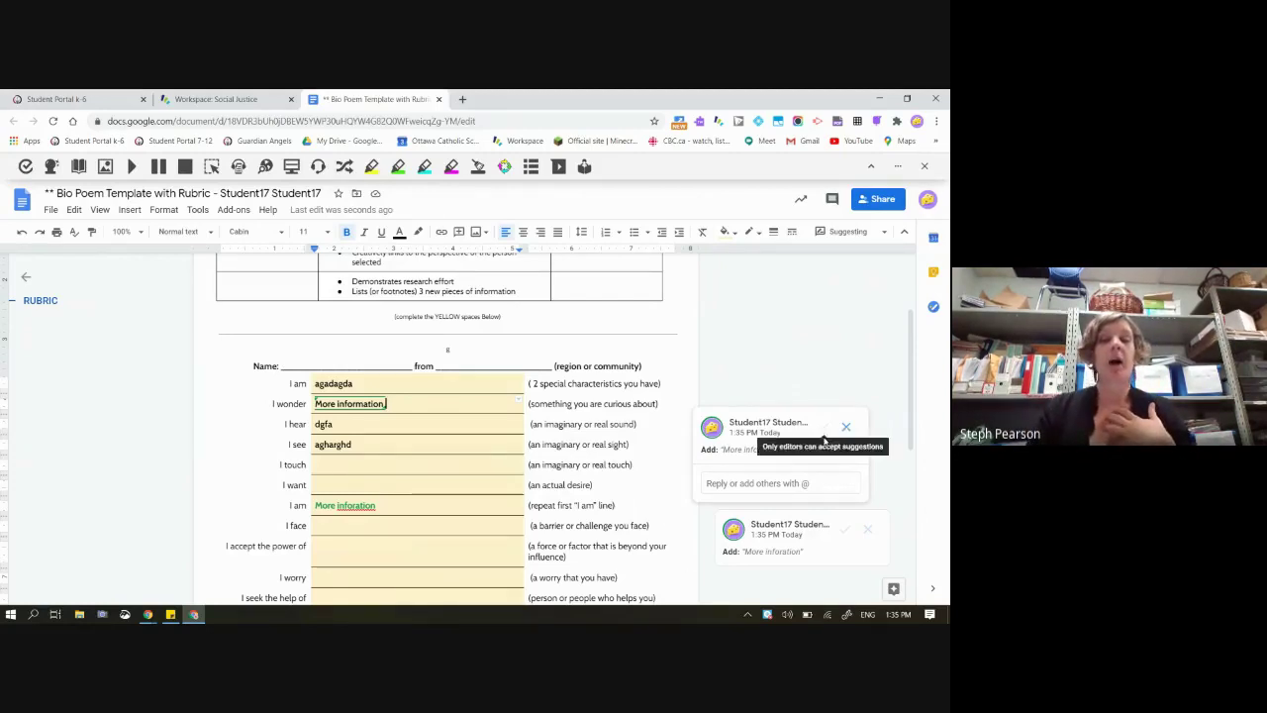
click(387, 444)
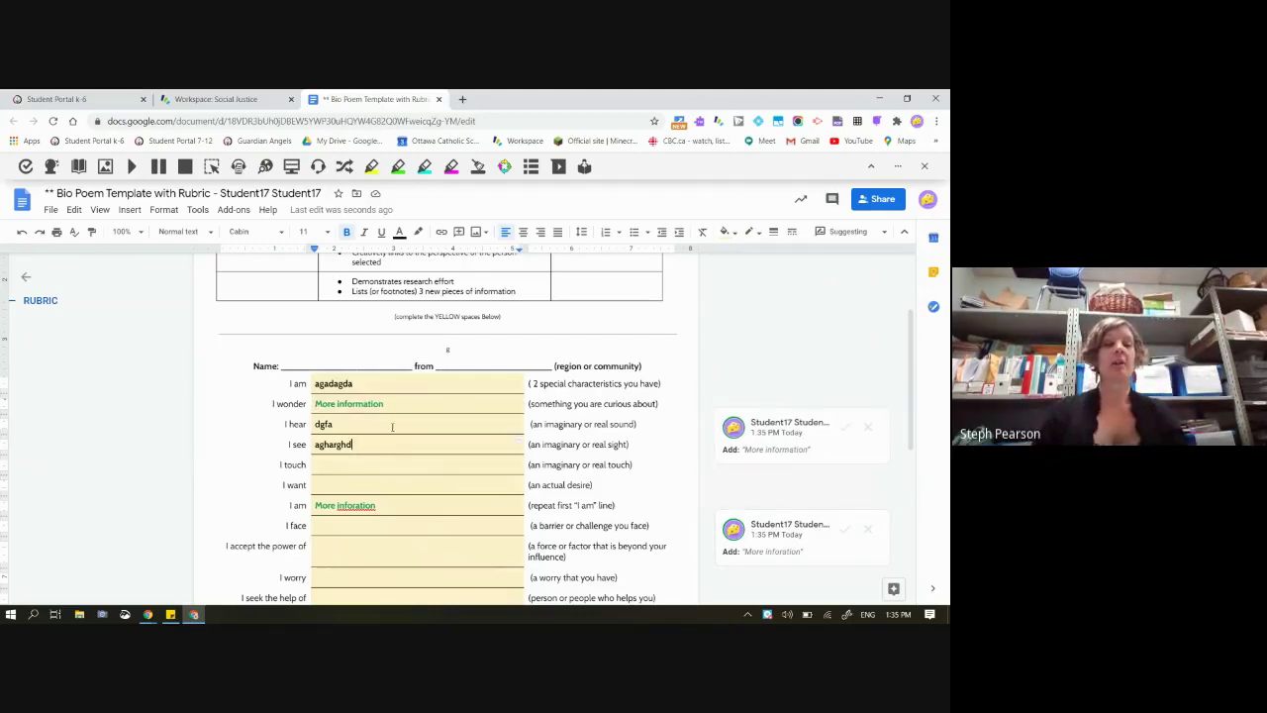
click(353, 404)
key(BackSpace)
key(BackSpace)
key(BackSpace)
key(BackSpace)
key(BackSpace)
key(BackSpace)
key(BackSpace)
key(BackSpace)
key(BackSpace)
key(BackSpace)
key(BackSpace)
key(BackSpace)
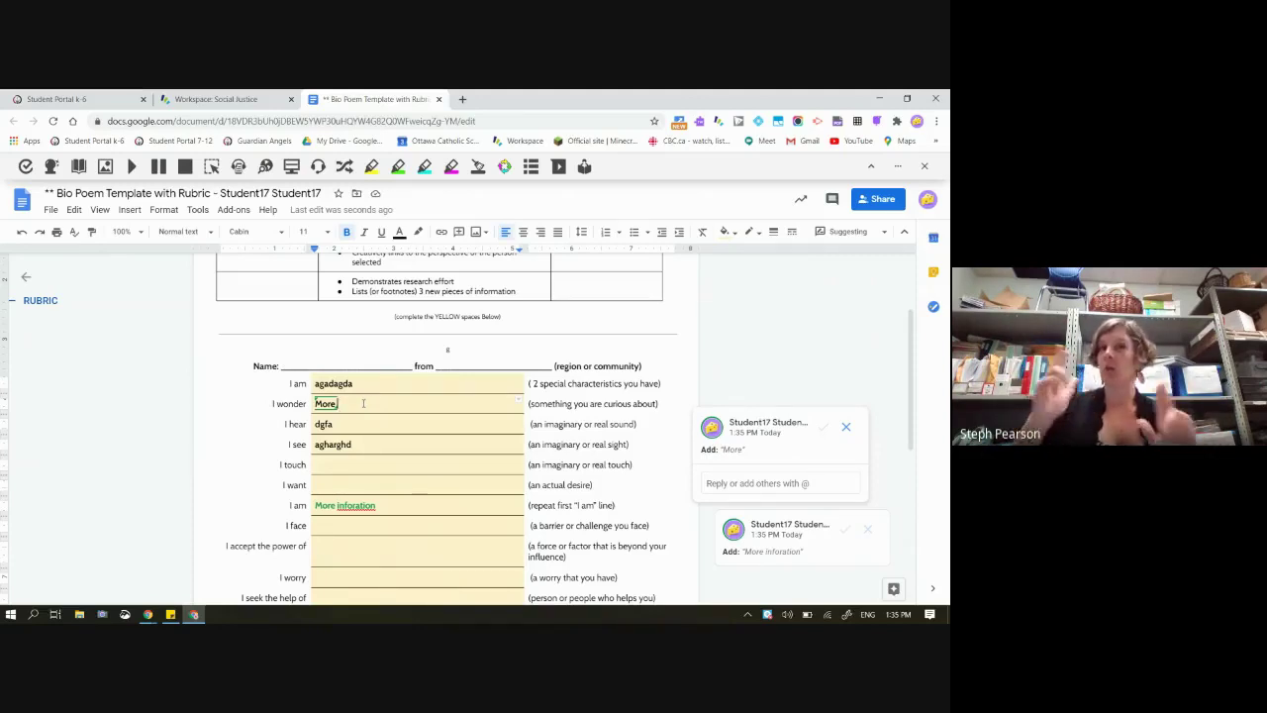
text(,)
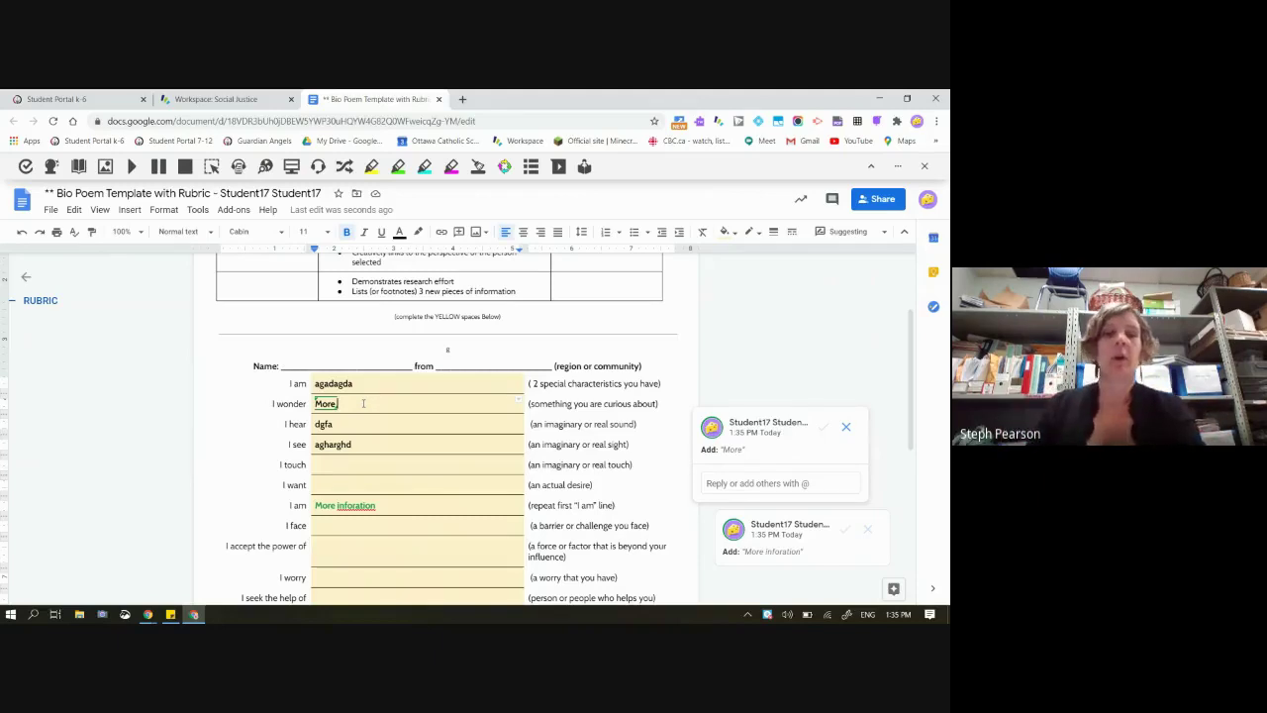
Check the editing modes list, then bring the class Workspace board window to the front
click(847, 232)
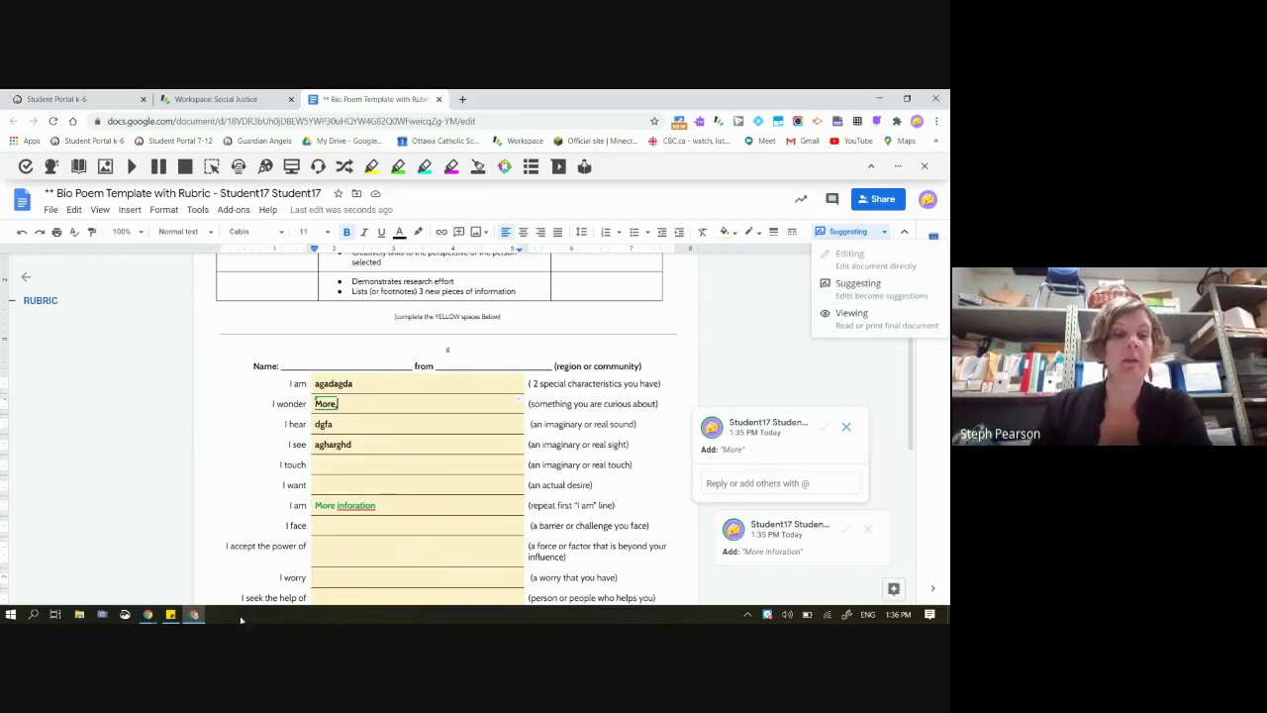
click(148, 613)
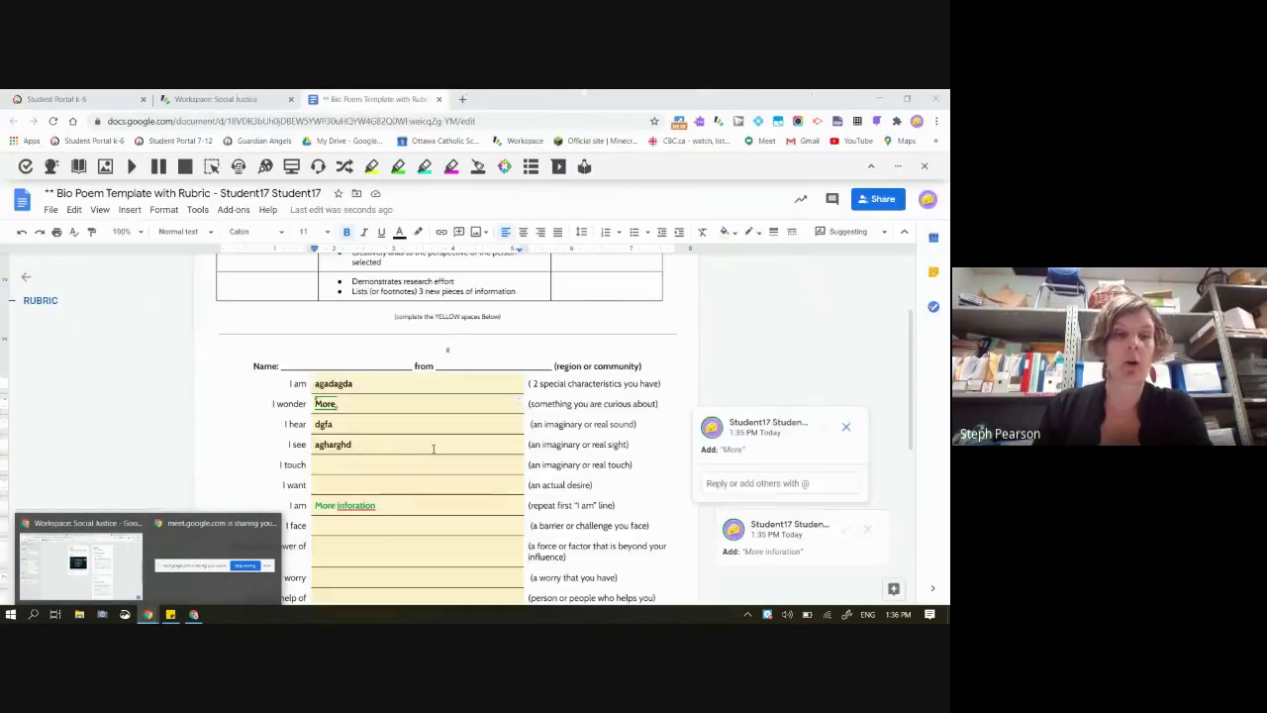
click(79, 562)
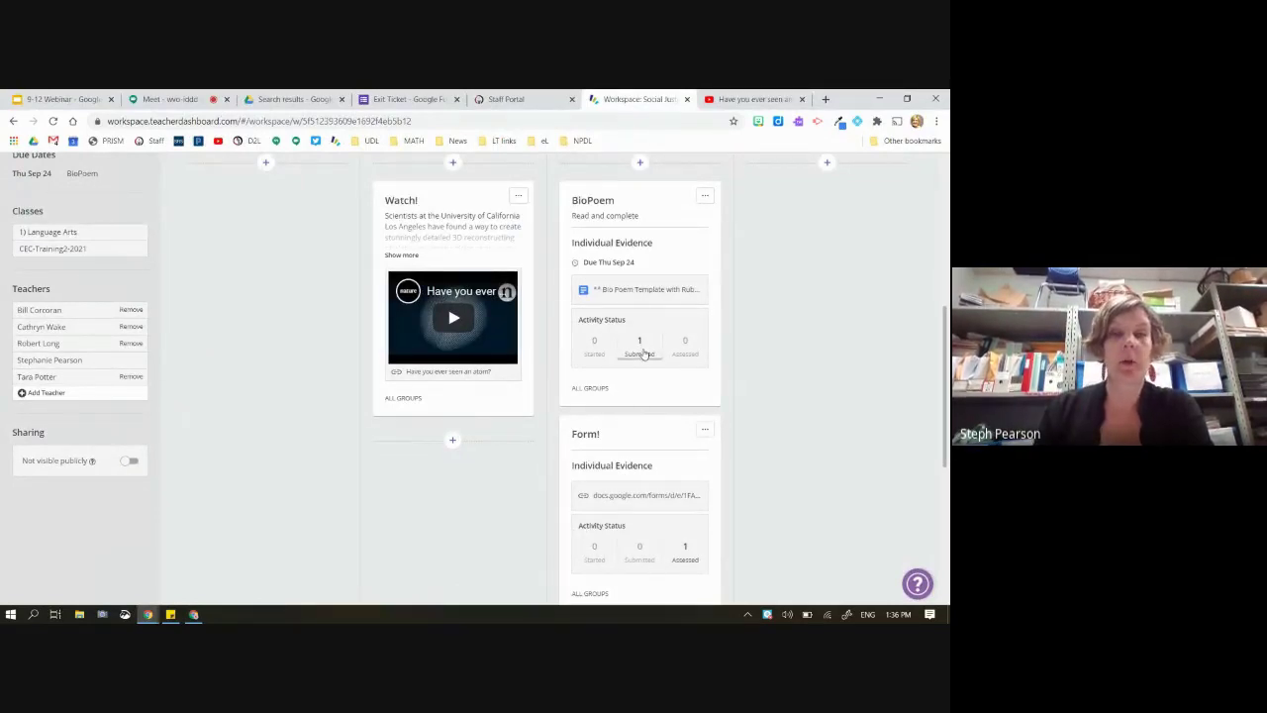
Show BioPoem's submitted list, close the Exit Ticket, Staff Portal and atom video tabs, and open the student's doc
click(641, 352)
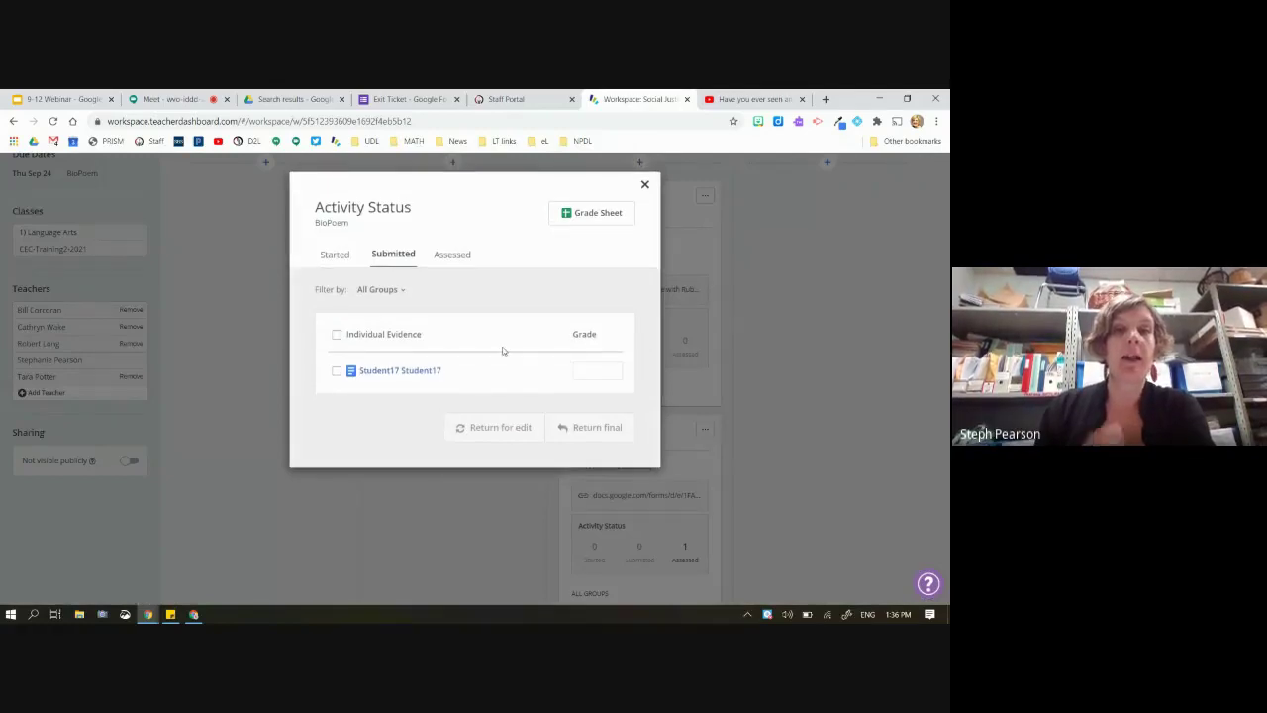
click(456, 99)
click(457, 99)
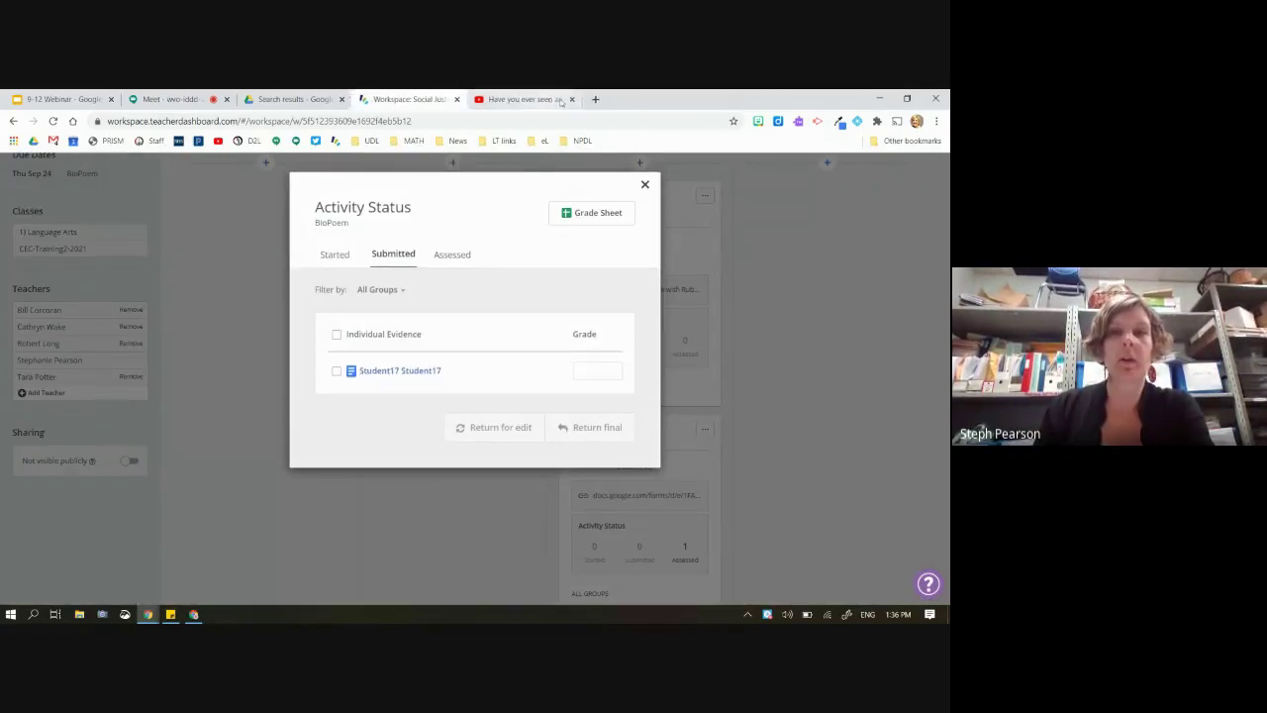
click(480, 99)
key(ctrl+w)
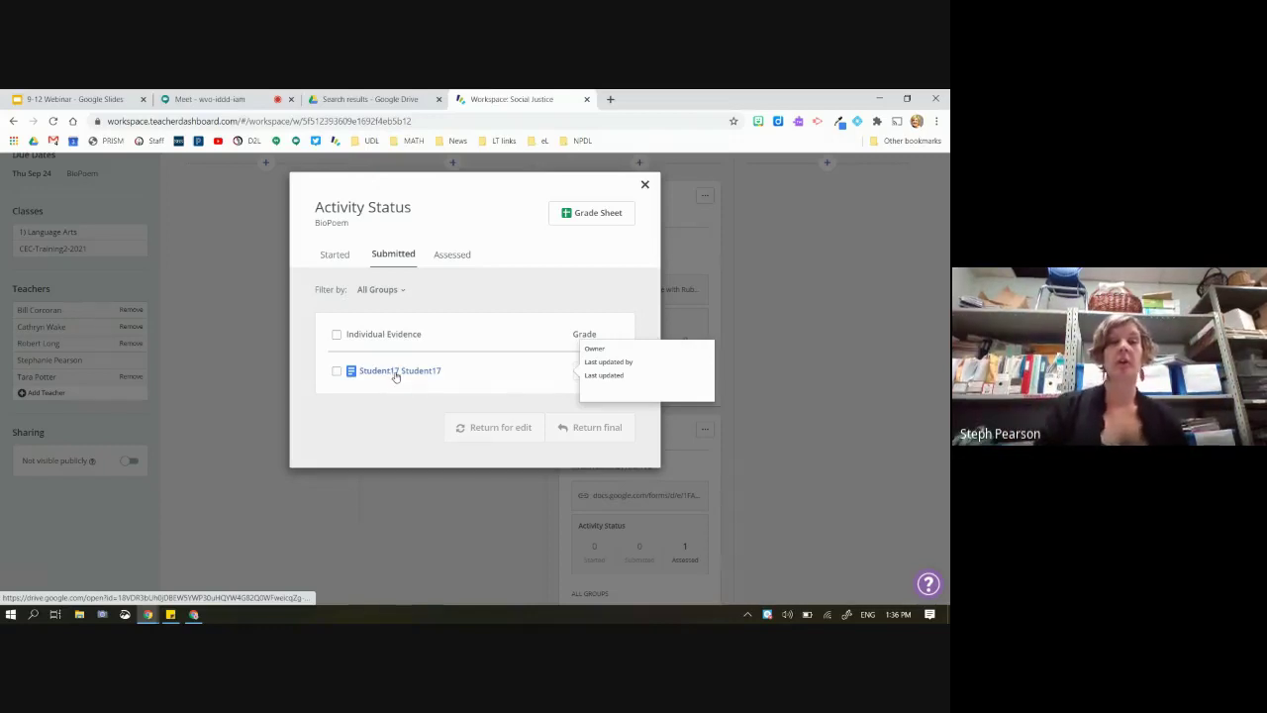
click(393, 372)
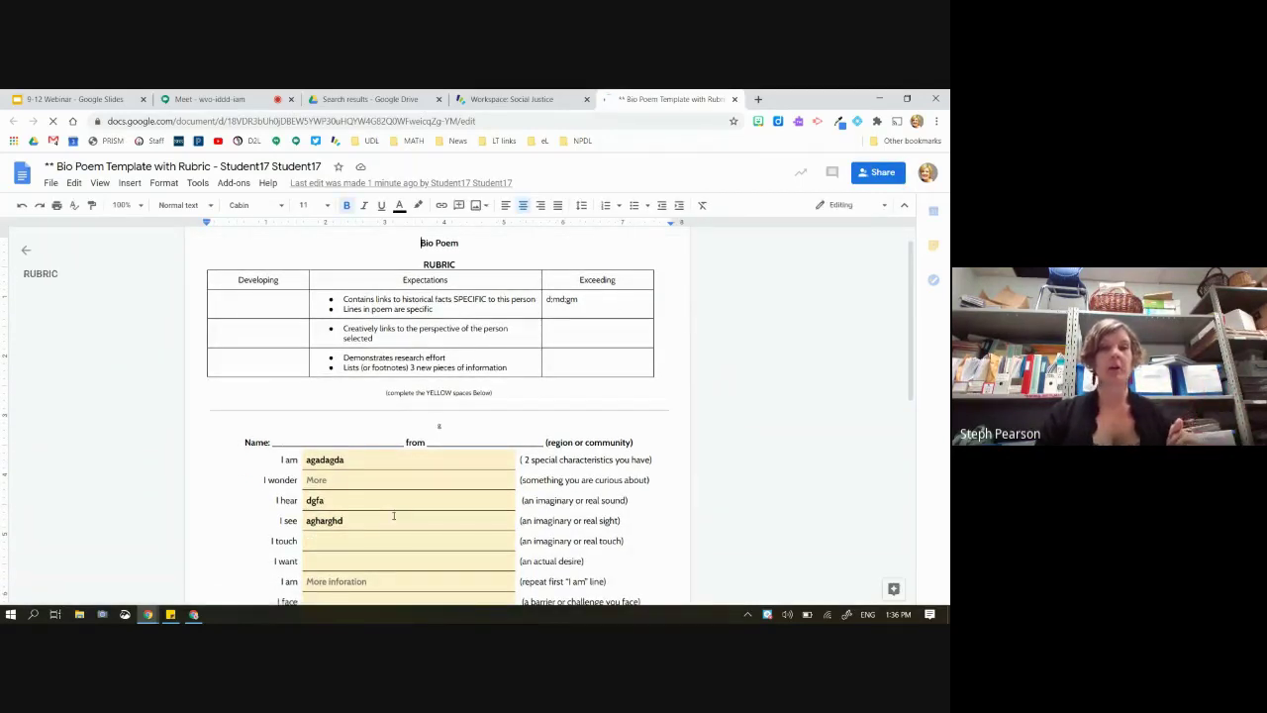
Review the student's 'More' and 'More inforation' suggestions in the poem
scroll(393, 516, down, 1)
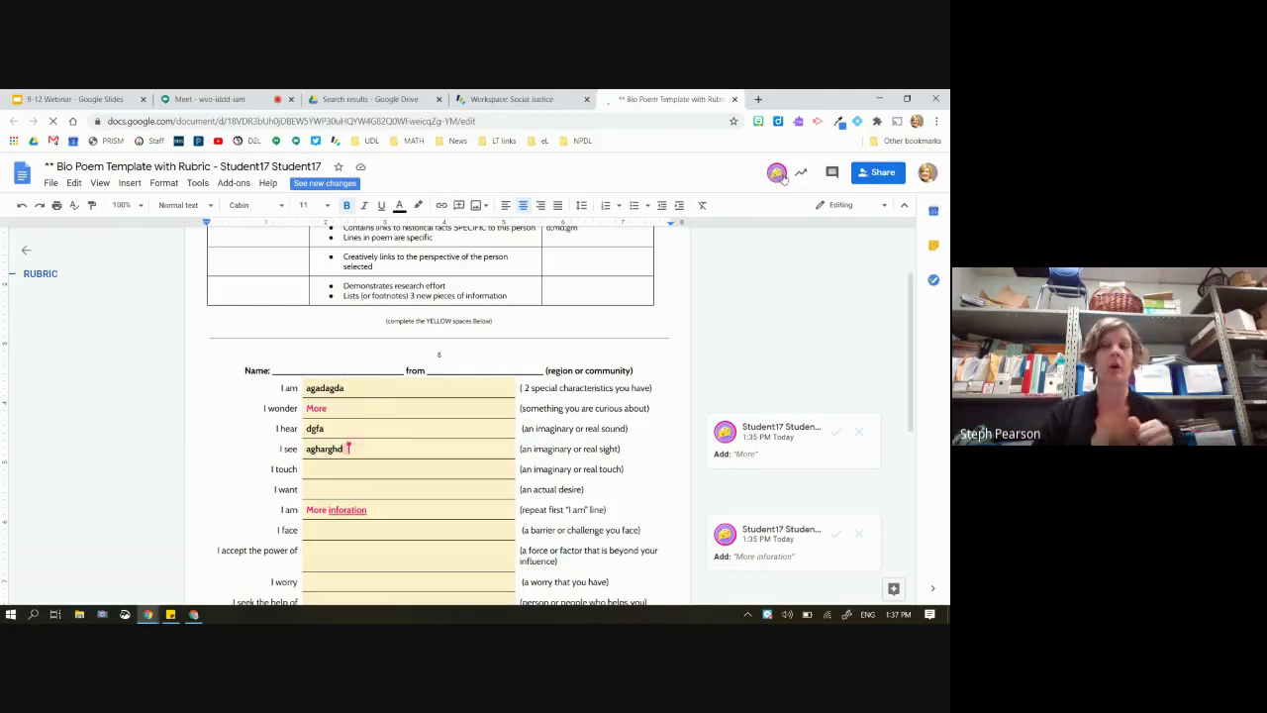
click(372, 450)
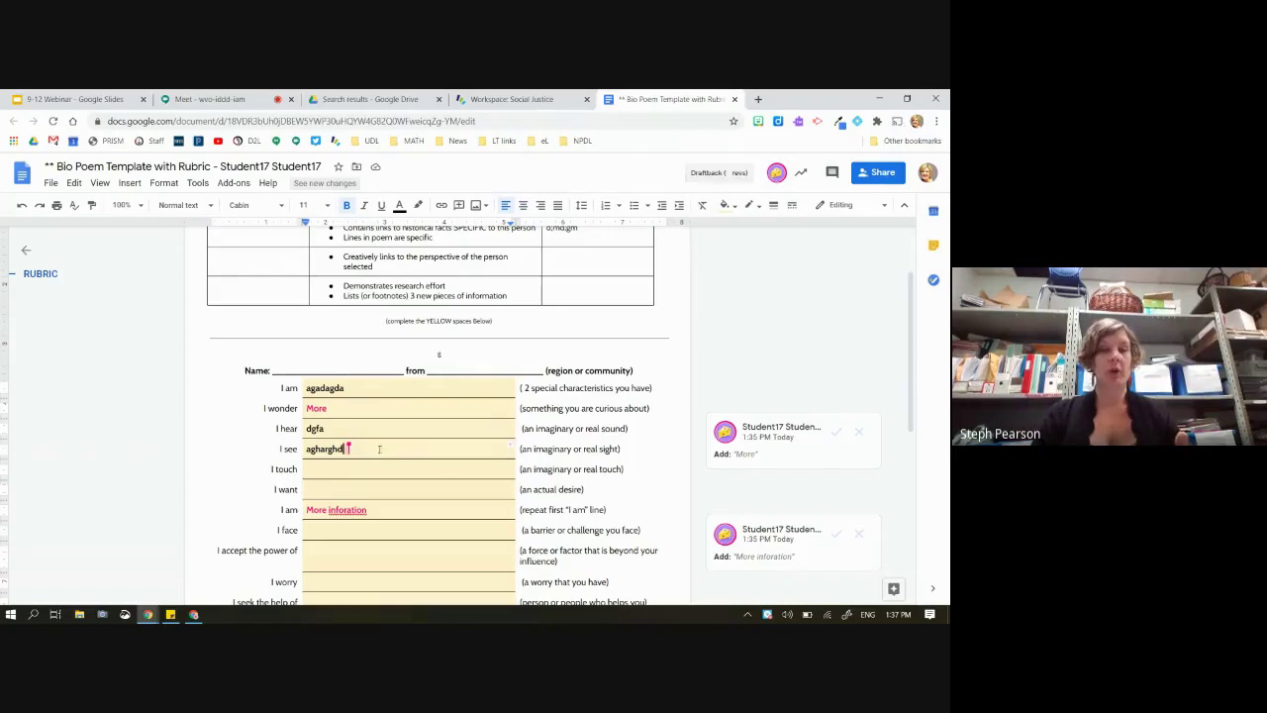
click(322, 407)
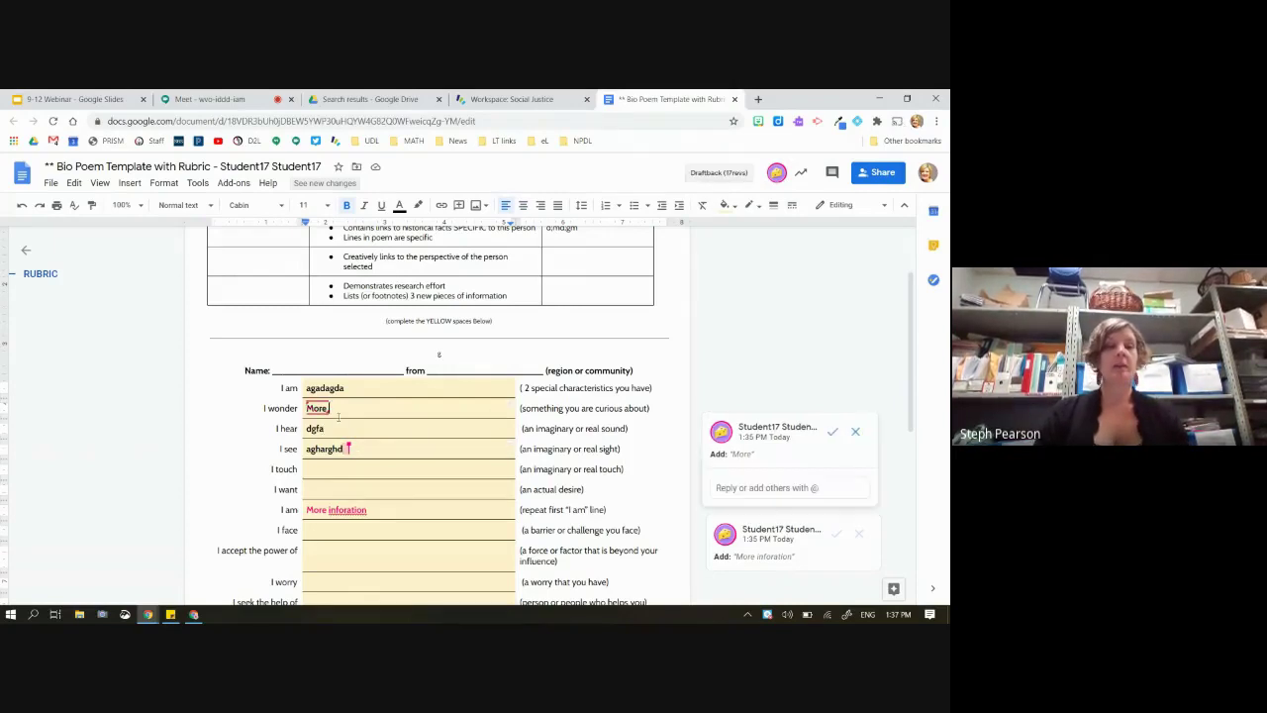
click(358, 508)
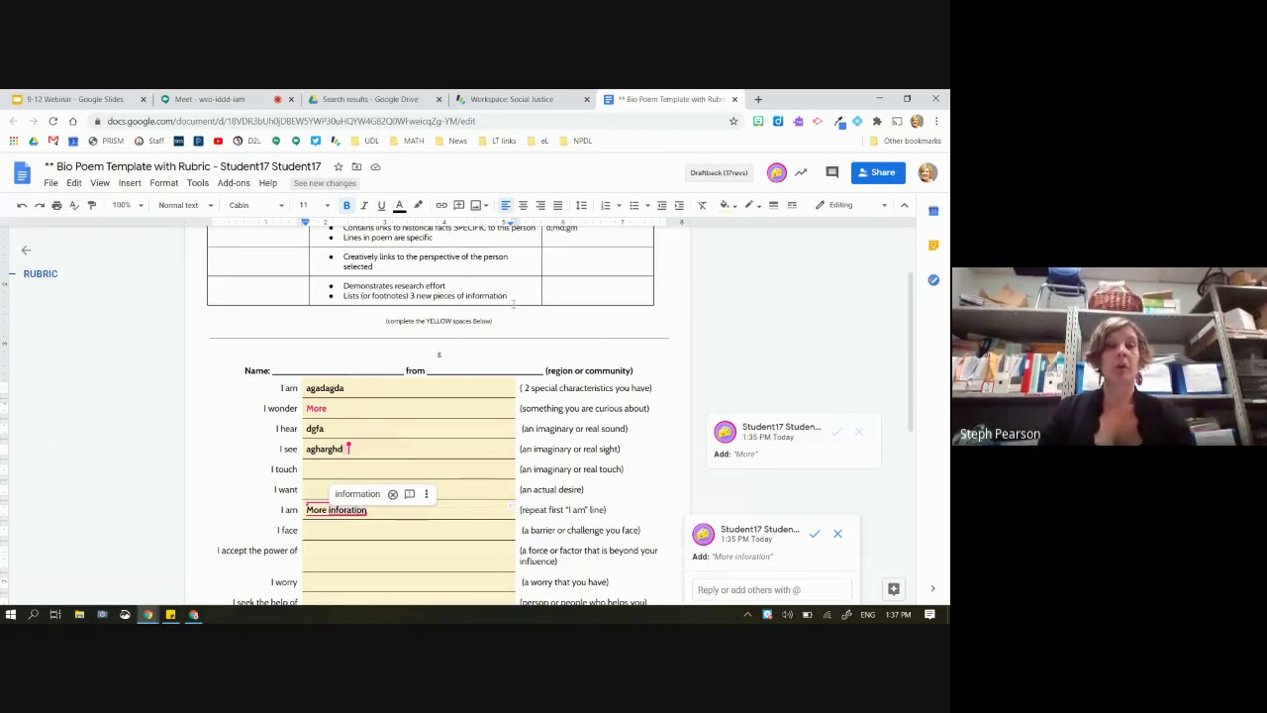
Post the comment '??? EXPLORE TOOL' on the rubric line about 3 new pieces of information
drag(510, 296, 354, 295)
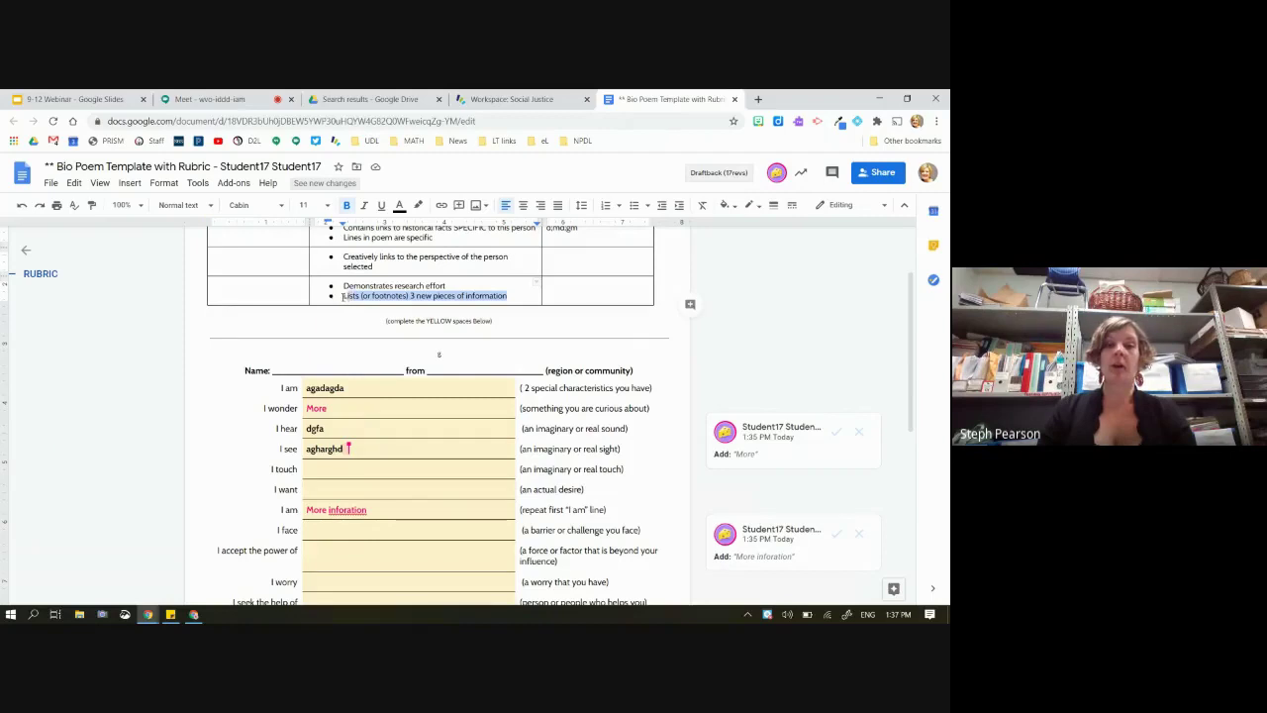
click(690, 304)
text(I)
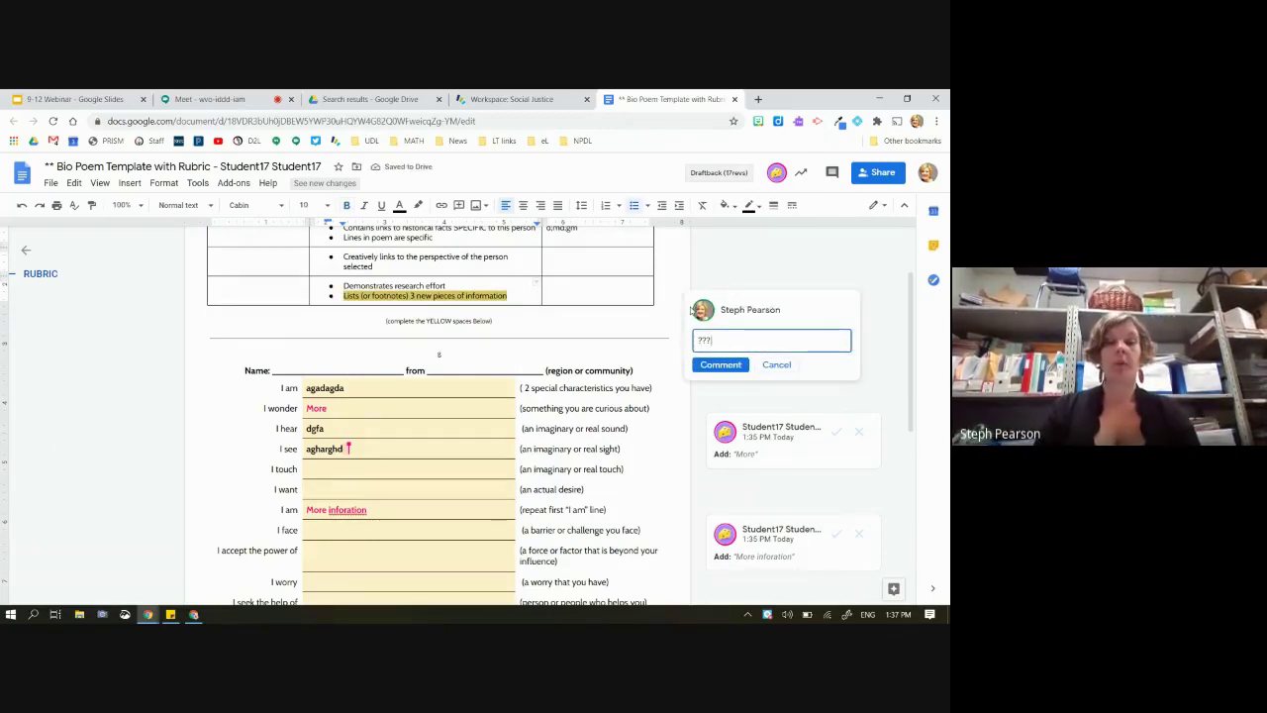
text( EXPLORET)
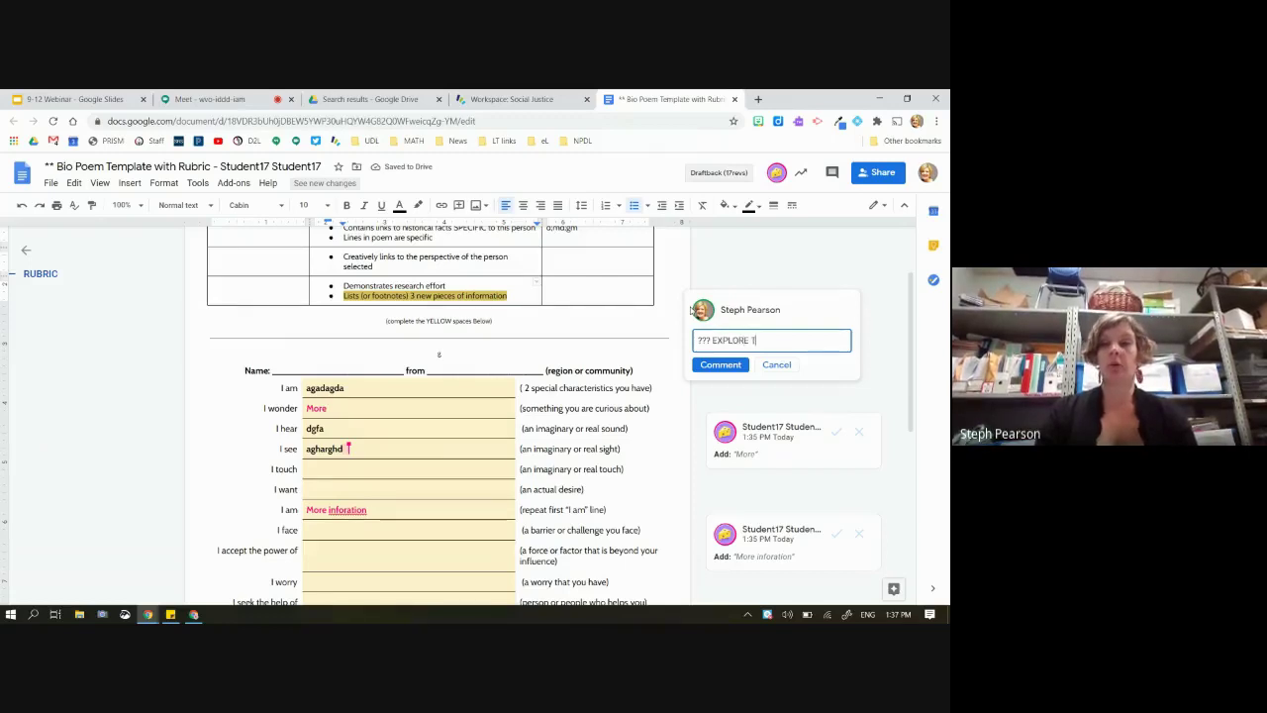
text(OOL)
click(729, 366)
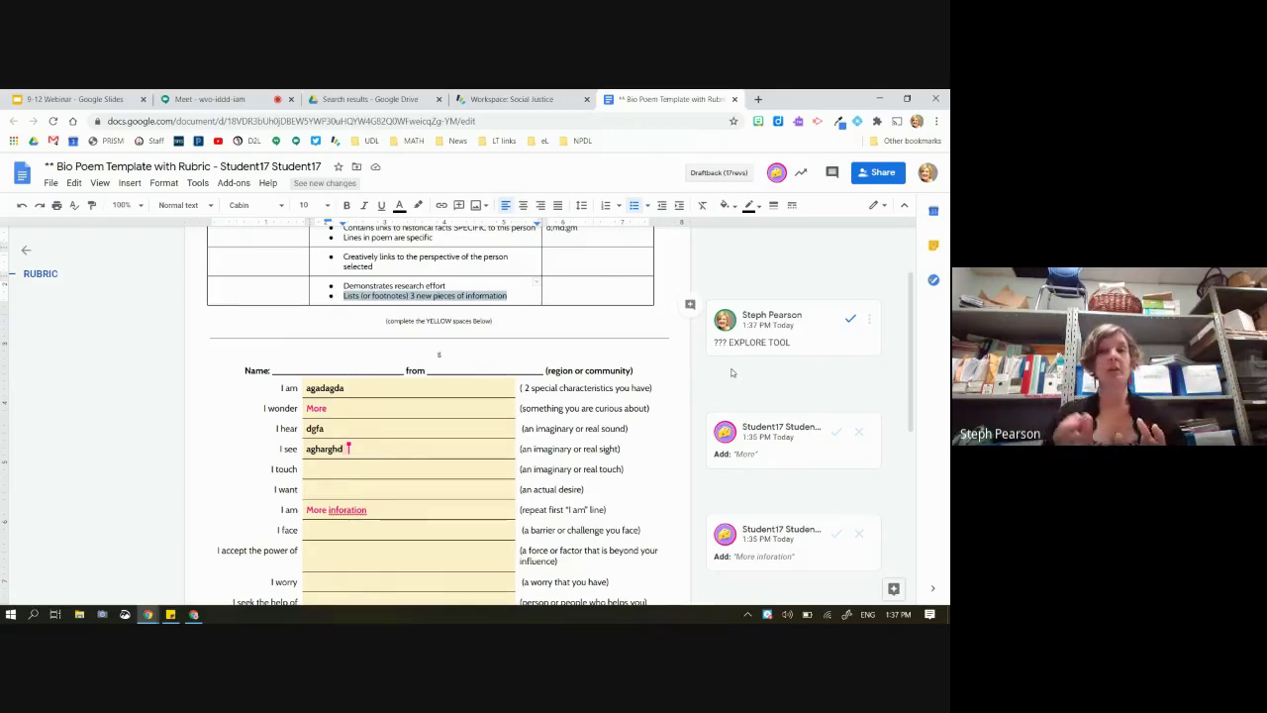
Select the student's BioPoem submission in Activity Status and return it for editing
click(525, 99)
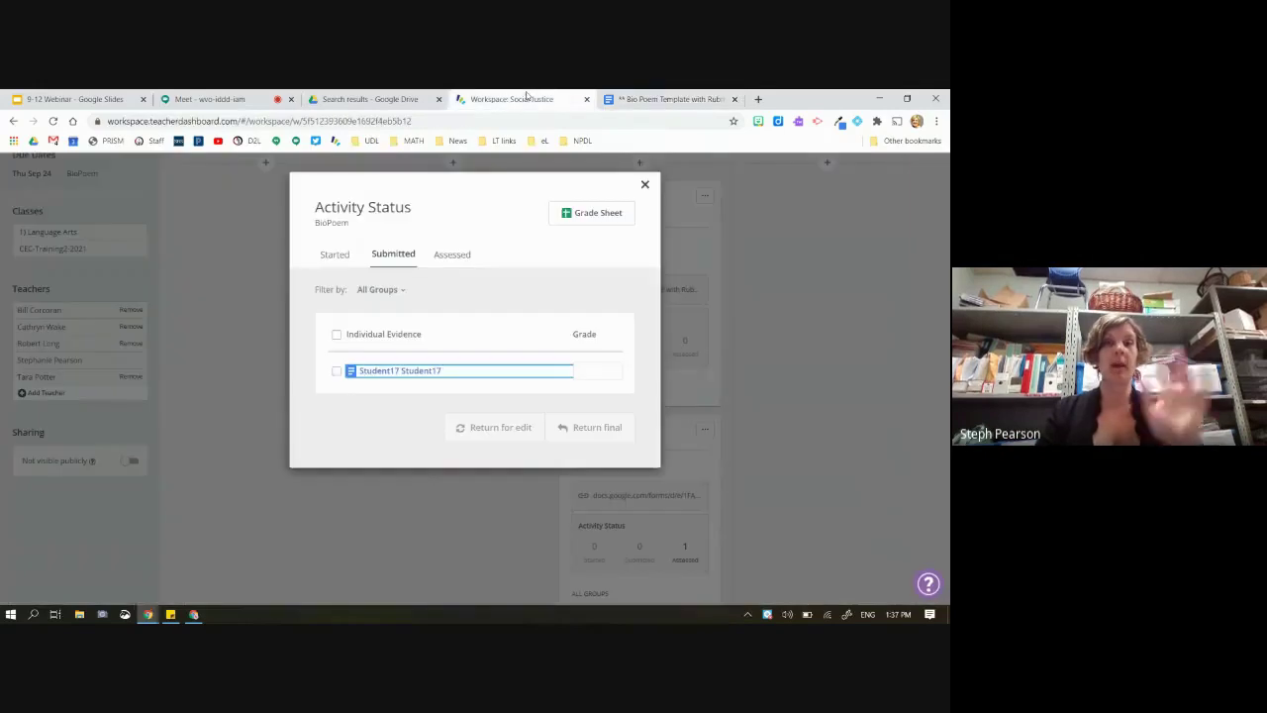
click(336, 372)
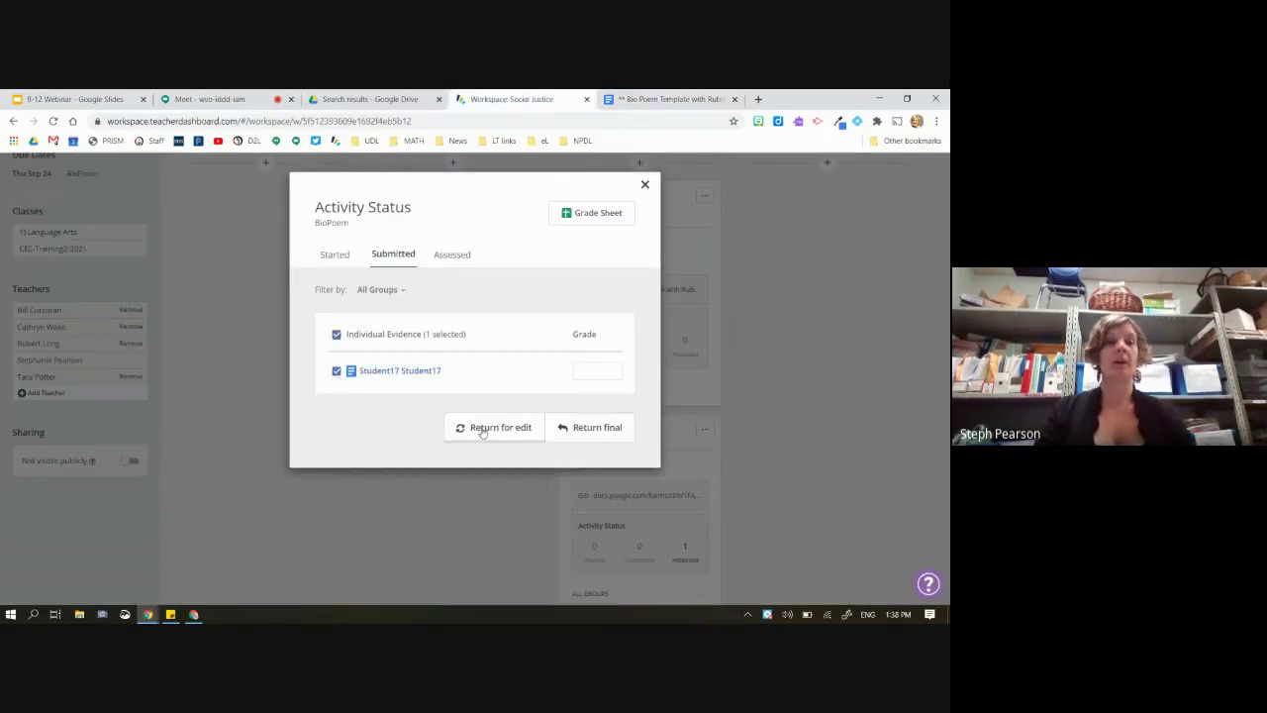
click(493, 436)
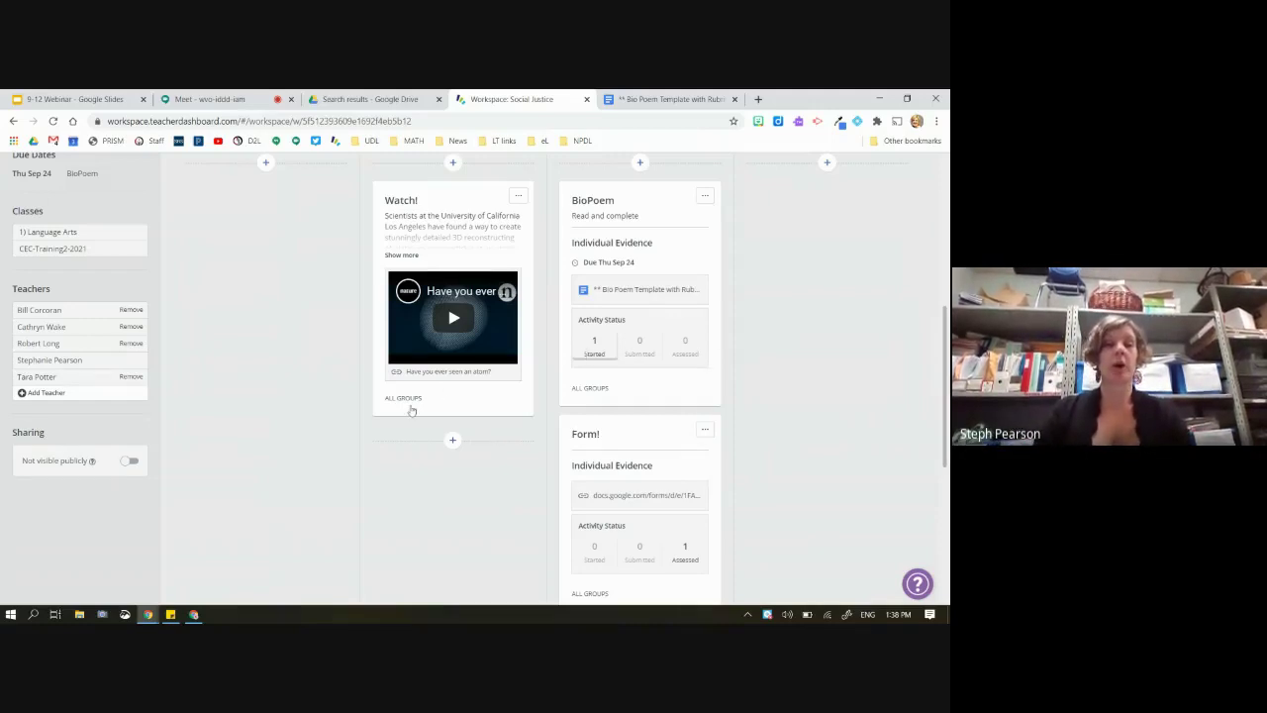
Reload the student's Bio Poem and view the teacher's comment on the rubric line
click(190, 616)
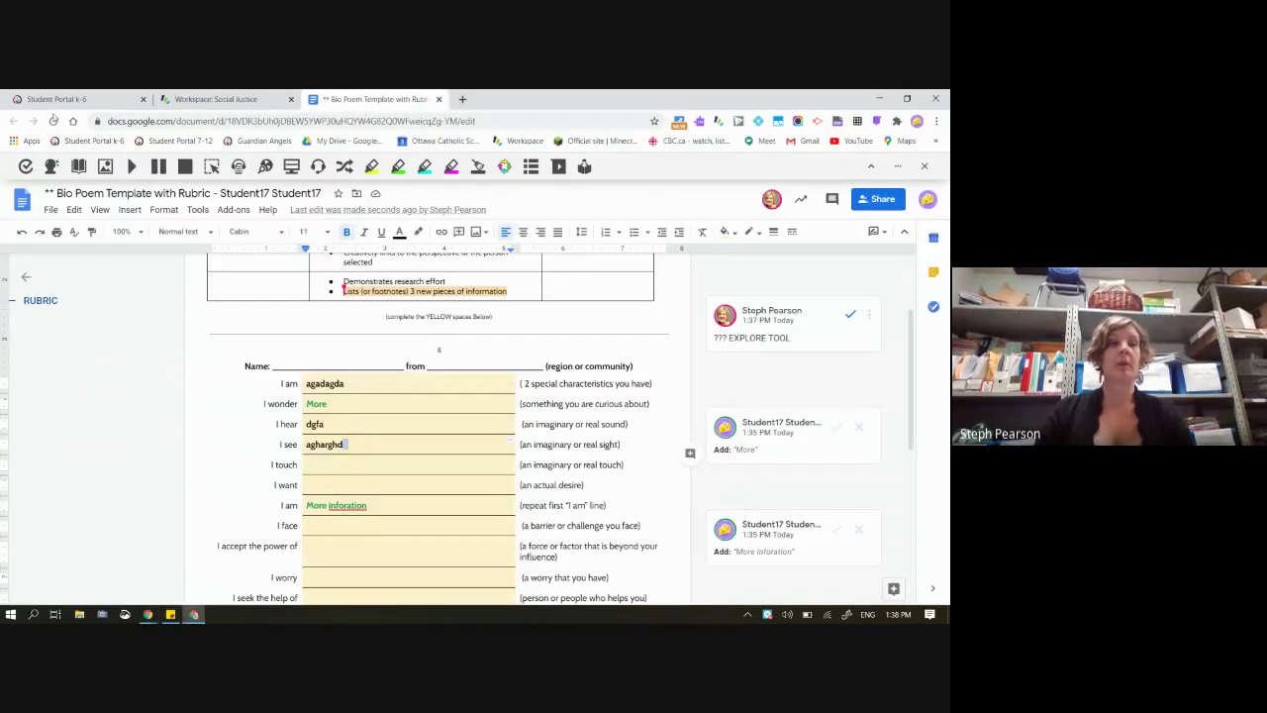
click(53, 121)
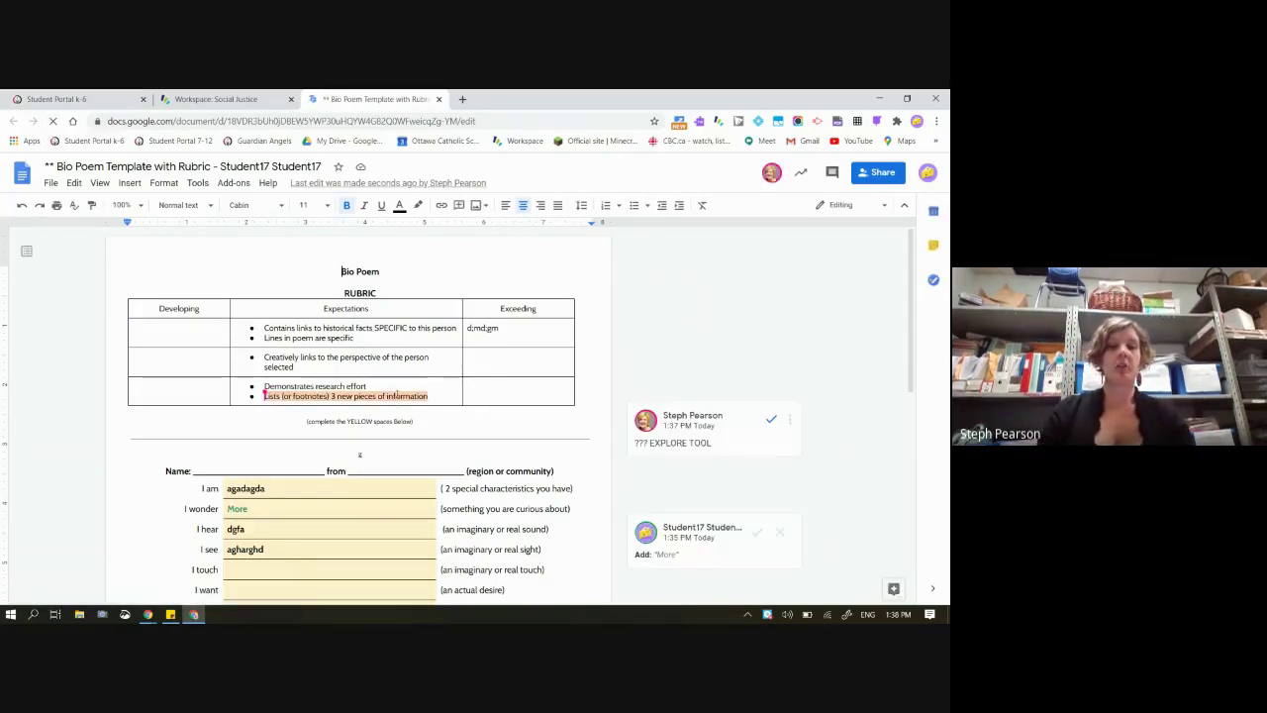
click(396, 395)
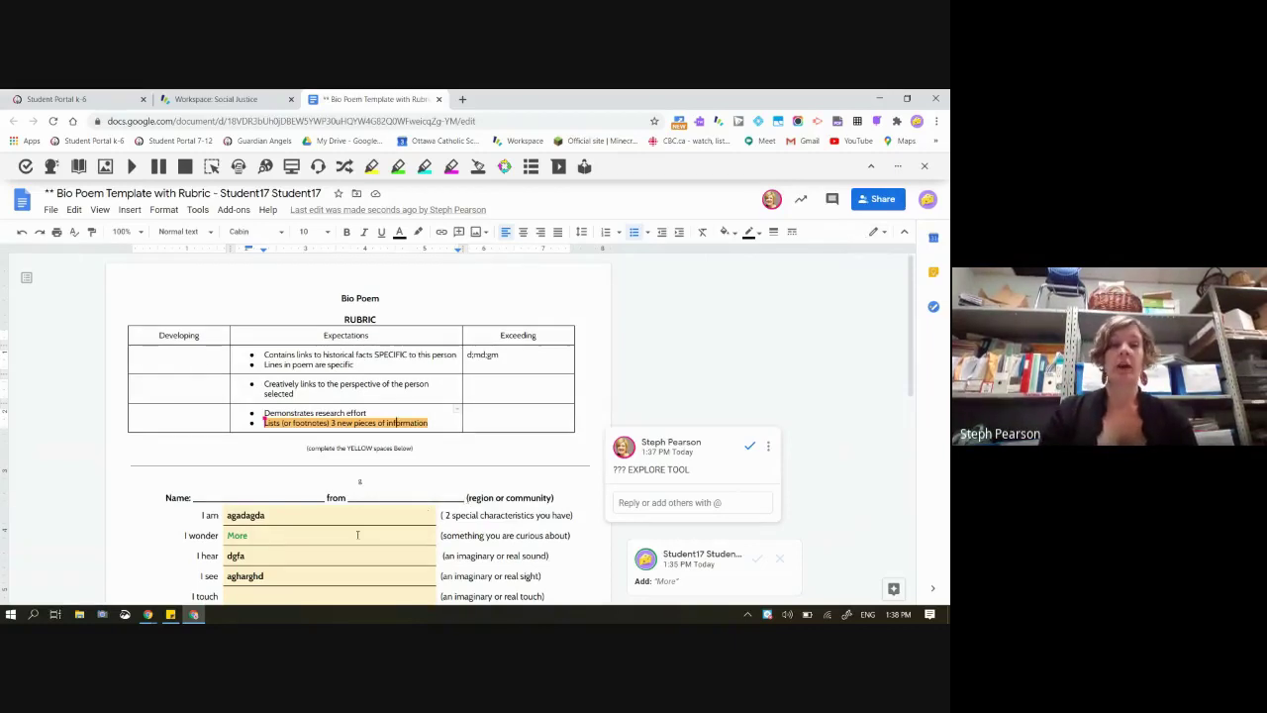
Type placeholder text into the I touch line and open the Explore panel
scroll(357, 535, down, 3)
click(282, 482)
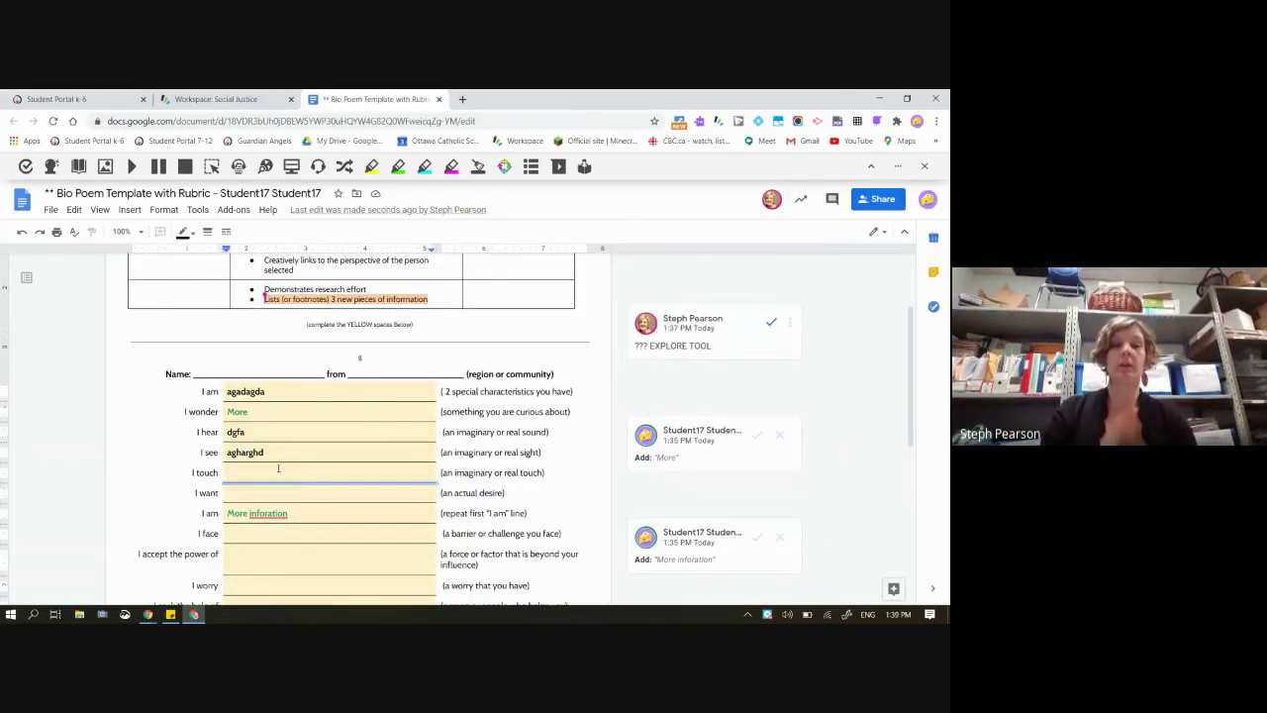
click(278, 468)
text(adg;dja;gjasg;dj)
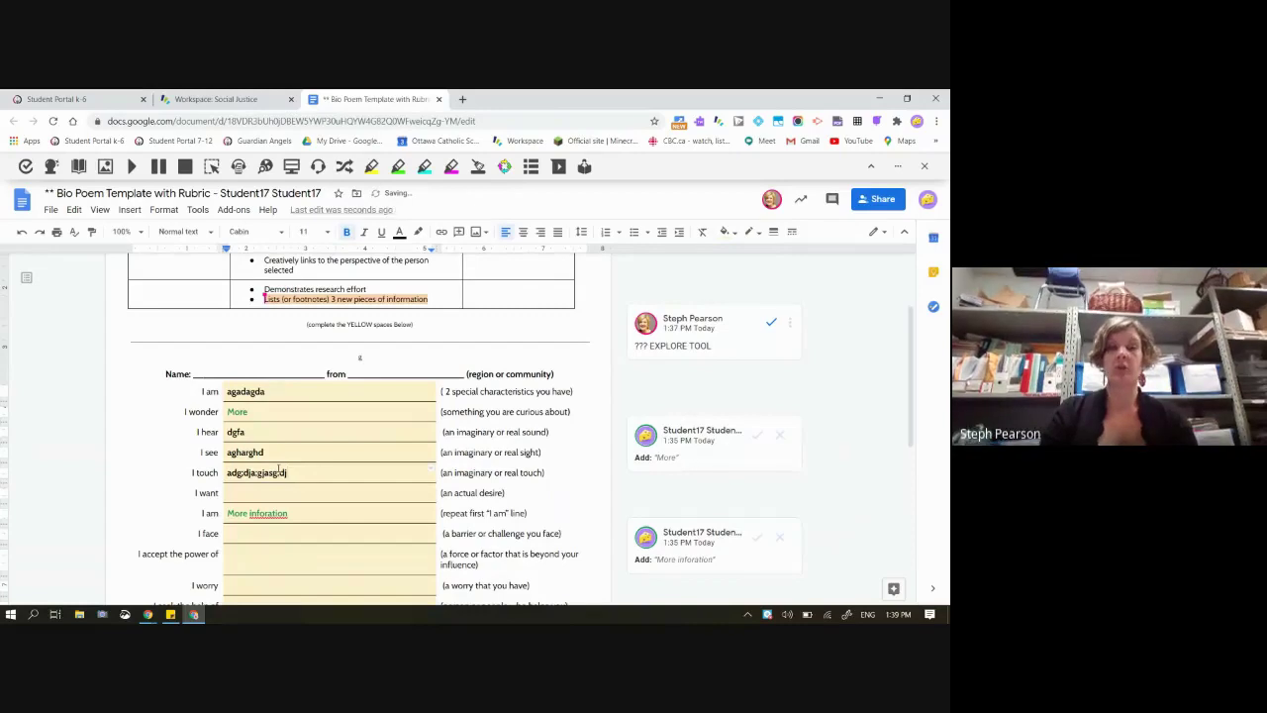
click(891, 589)
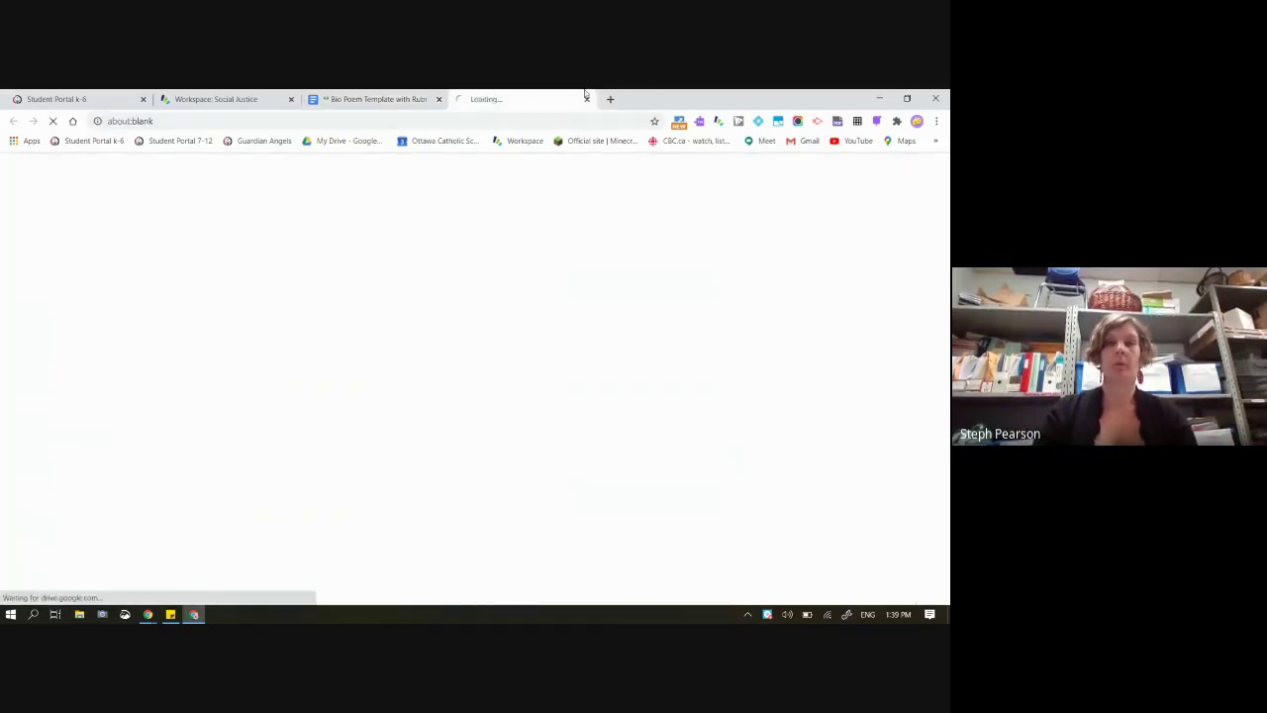
Close the stray tab, search Explore for 'dogs', and open the Petfinder dog breeds result
click(586, 100)
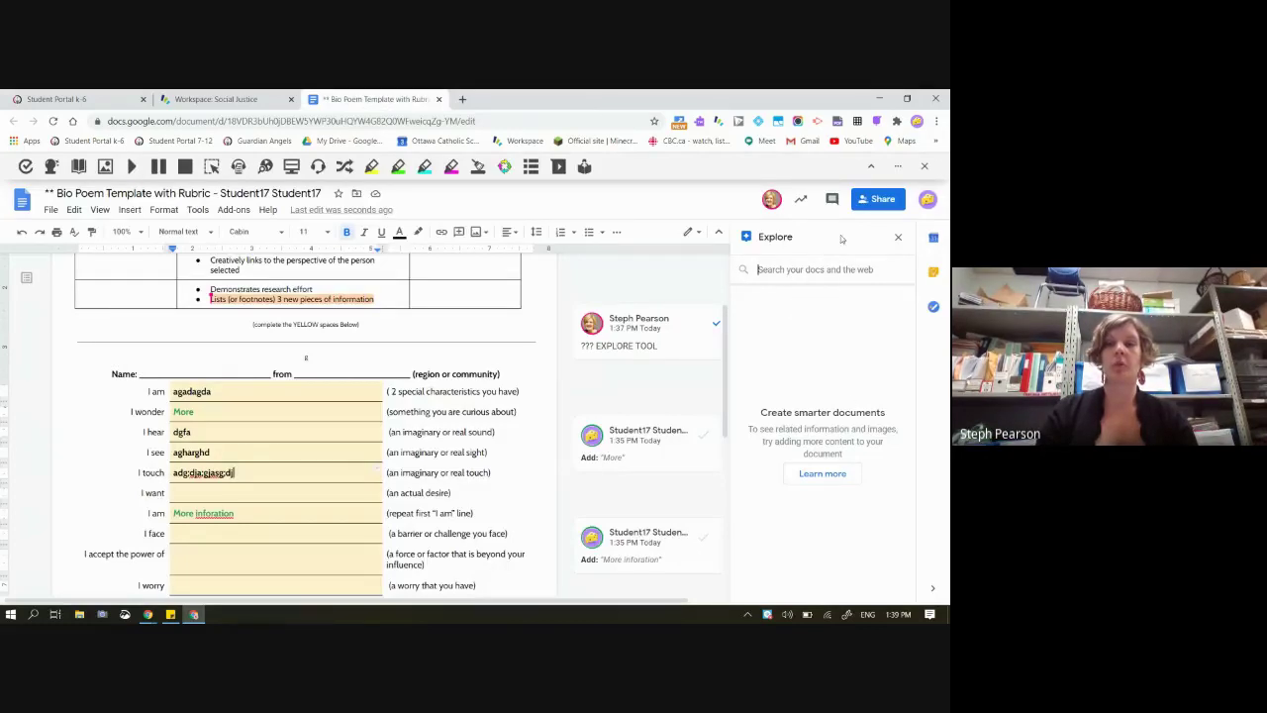
text(dogs)
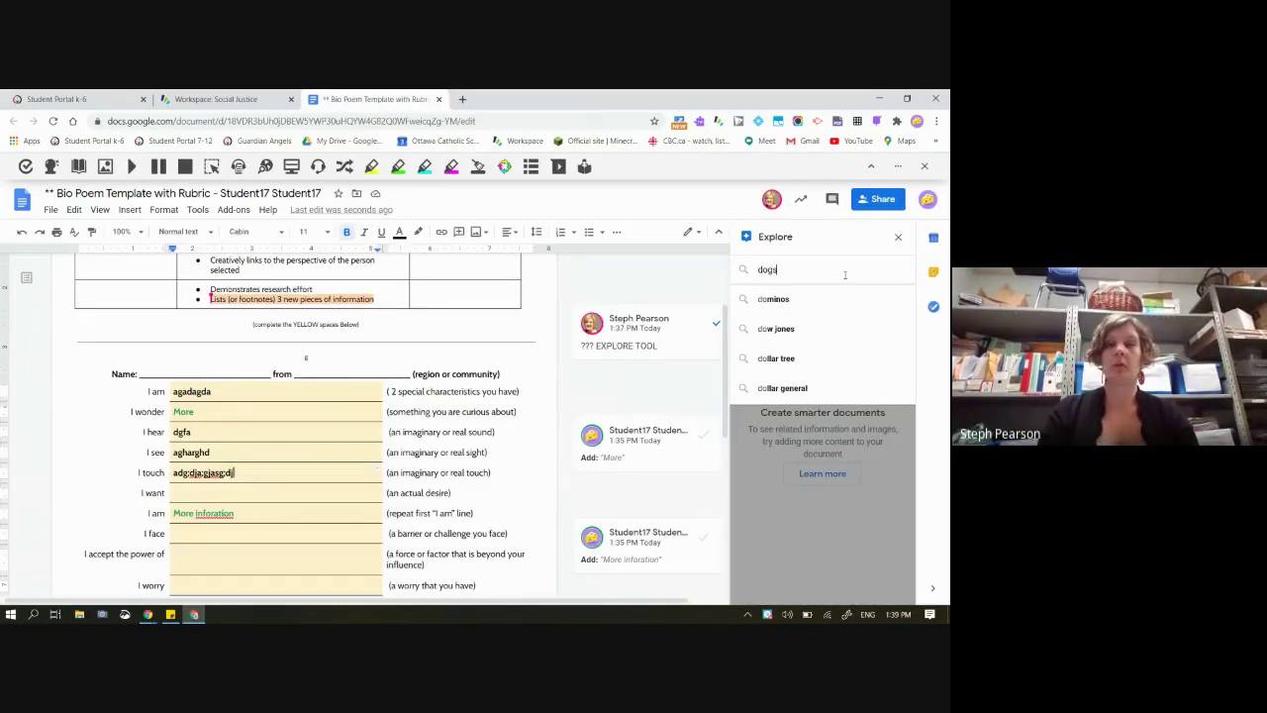
key(Return)
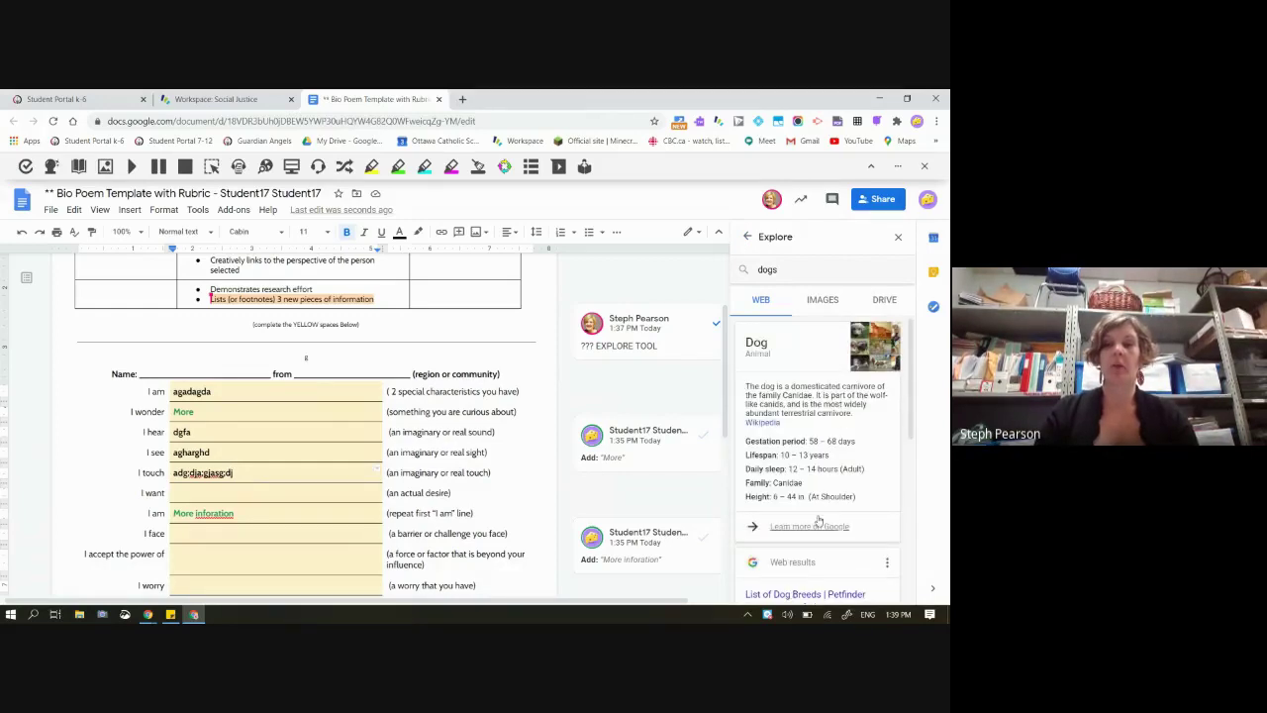
scroll(807, 524, down, 4)
click(778, 379)
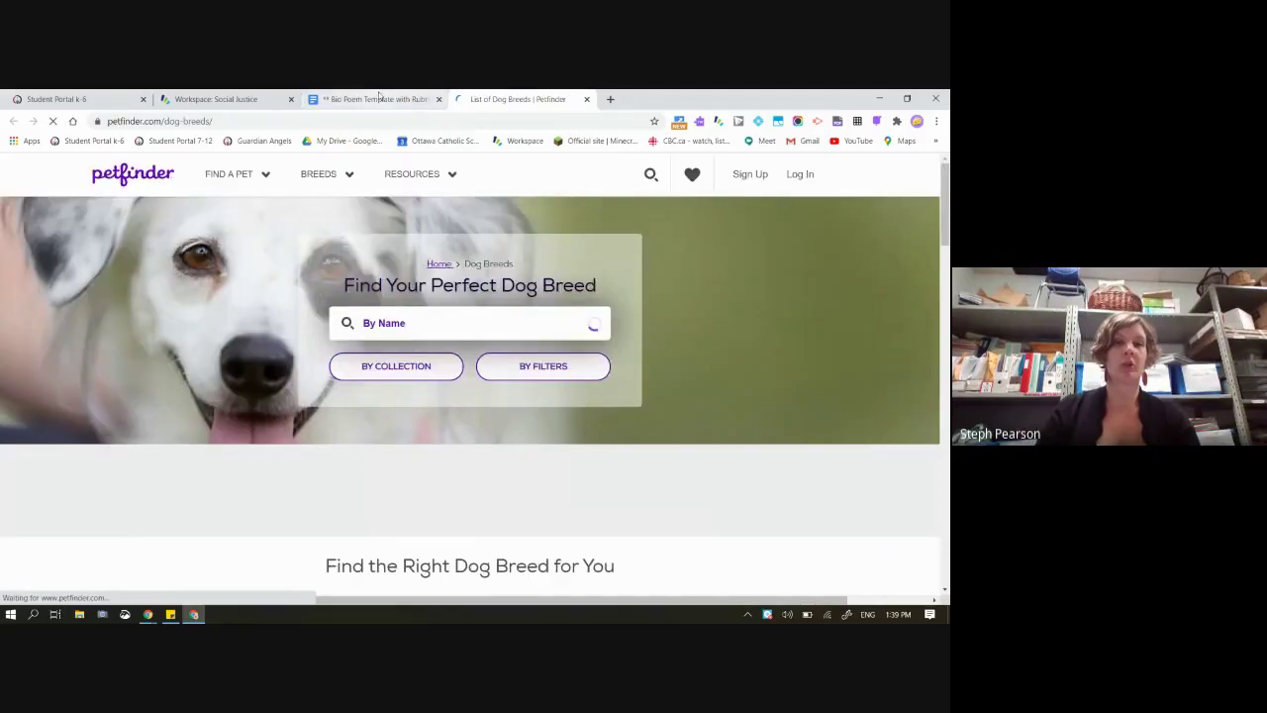
Paste the Petfinder description into the I want line, cite it as a footnote, and switch to Workspace
click(377, 99)
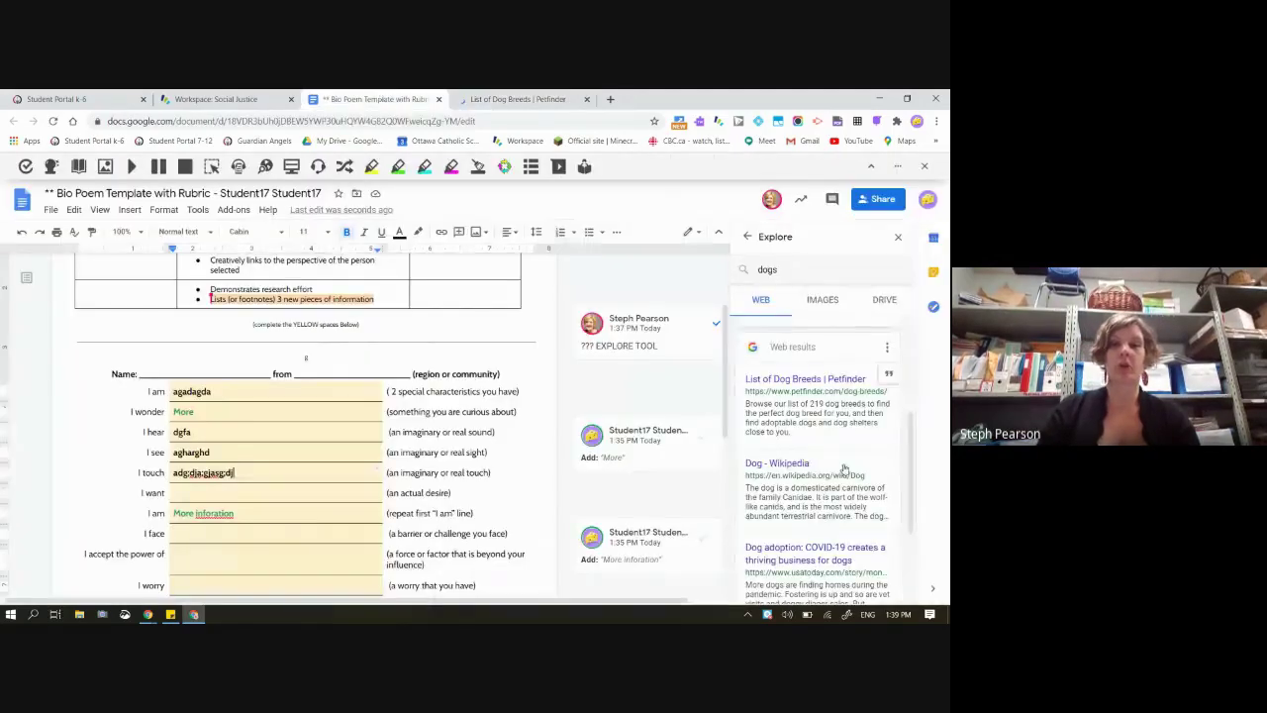
drag(824, 436, 738, 408)
key(ctrl+c)
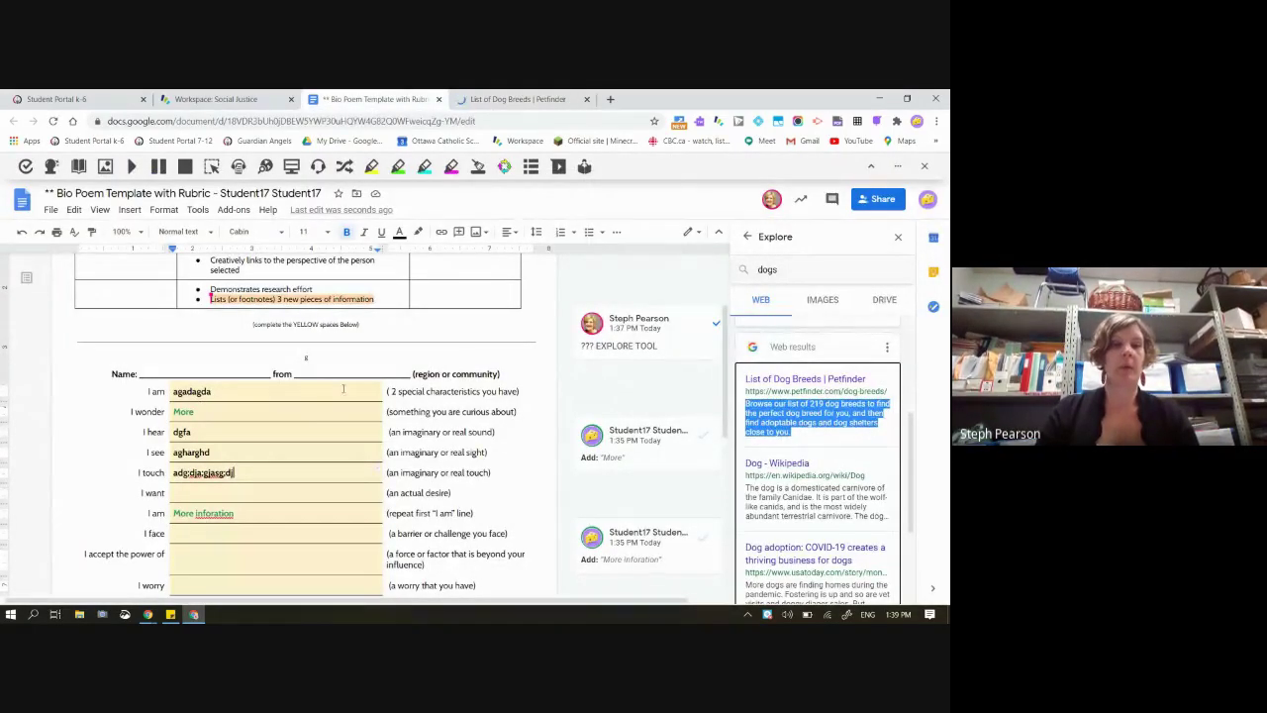
click(180, 495)
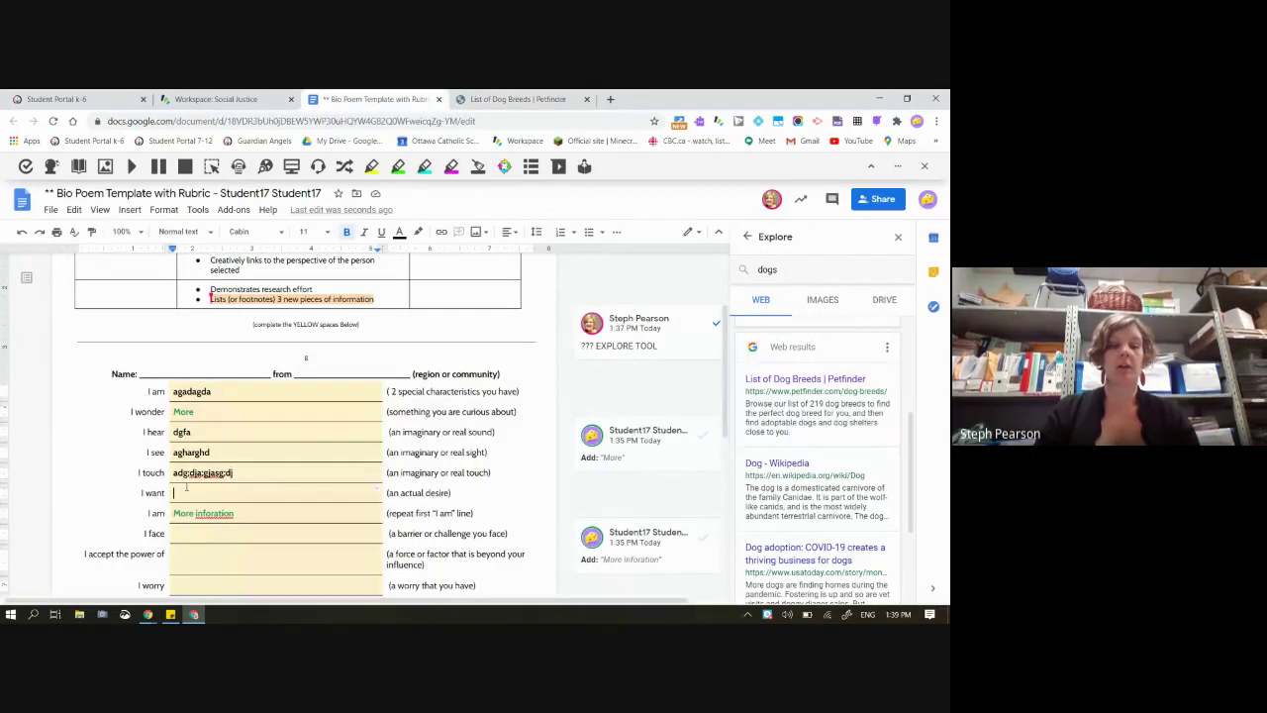
key(ctrl+v)
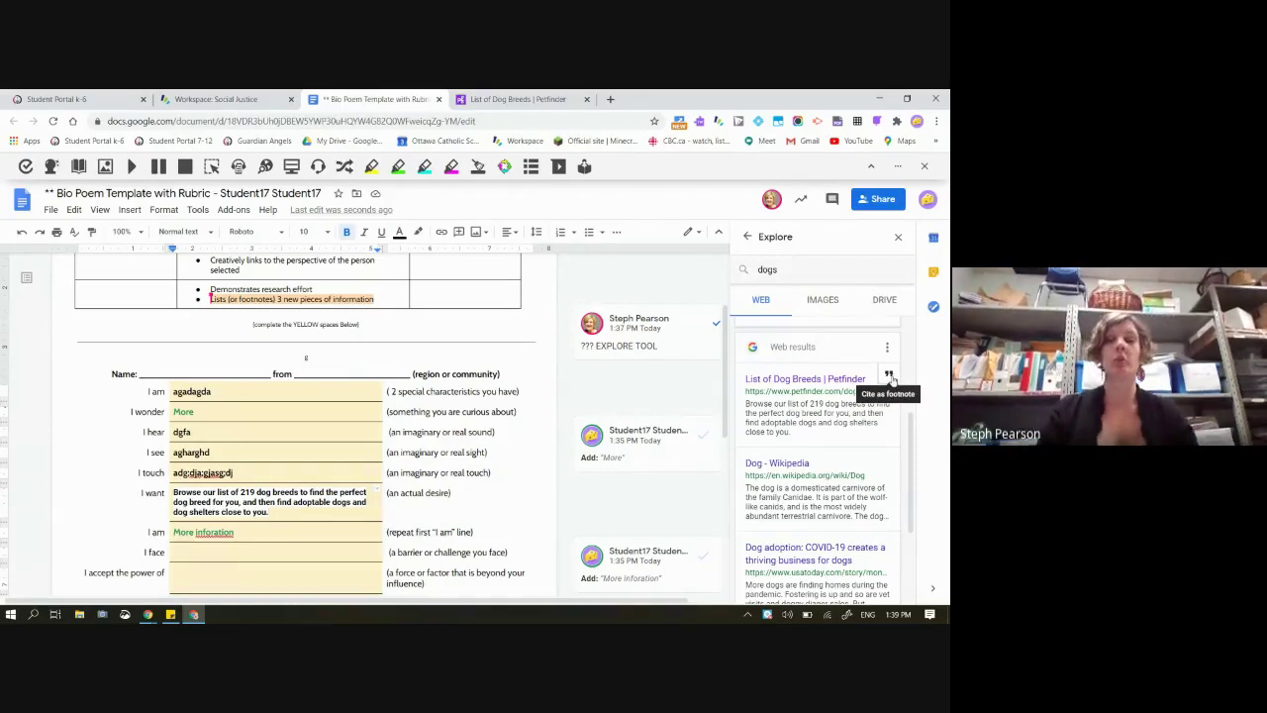
click(890, 377)
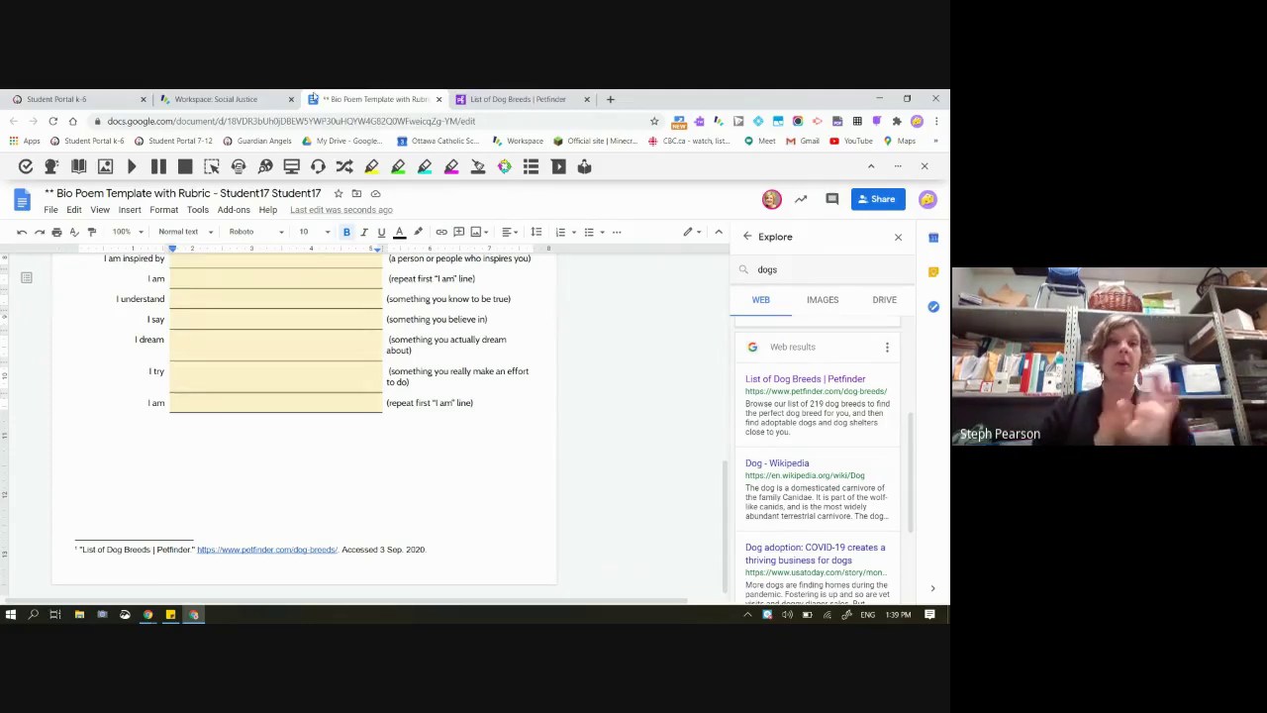
click(279, 99)
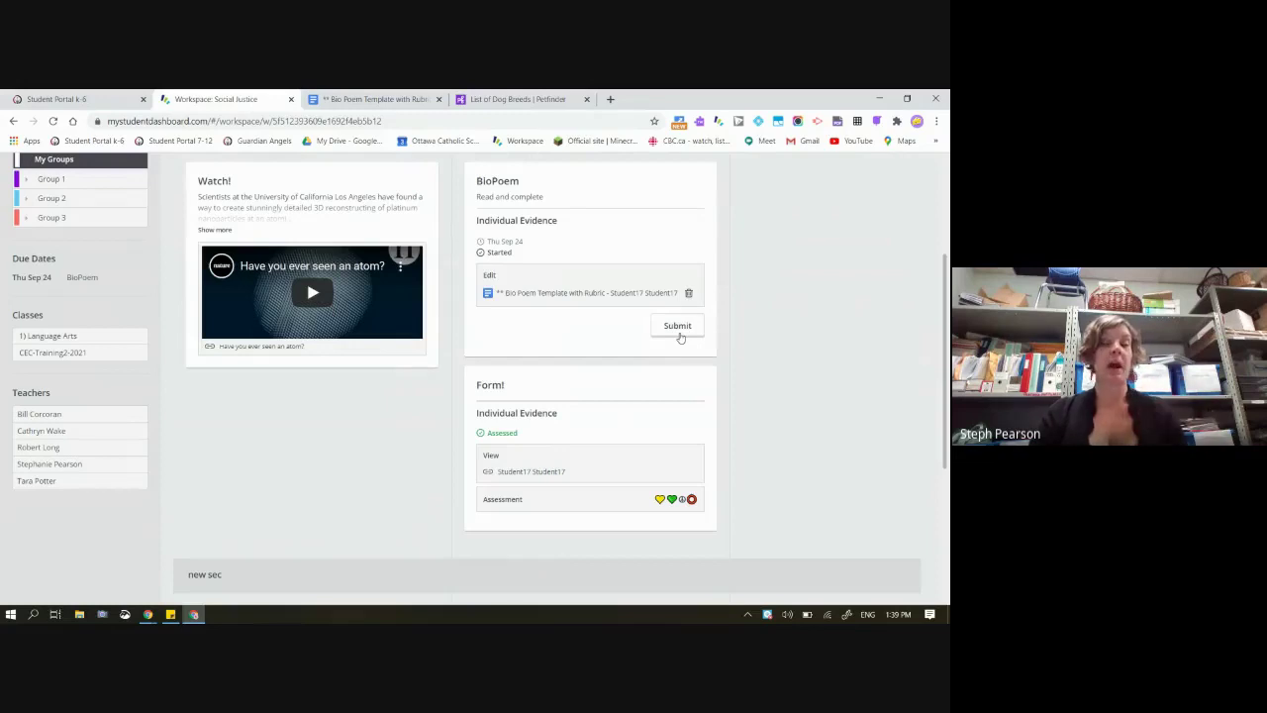
Submit the BioPoem as the student, confirm Yes, and switch to the teacher dashboard
click(677, 326)
click(554, 316)
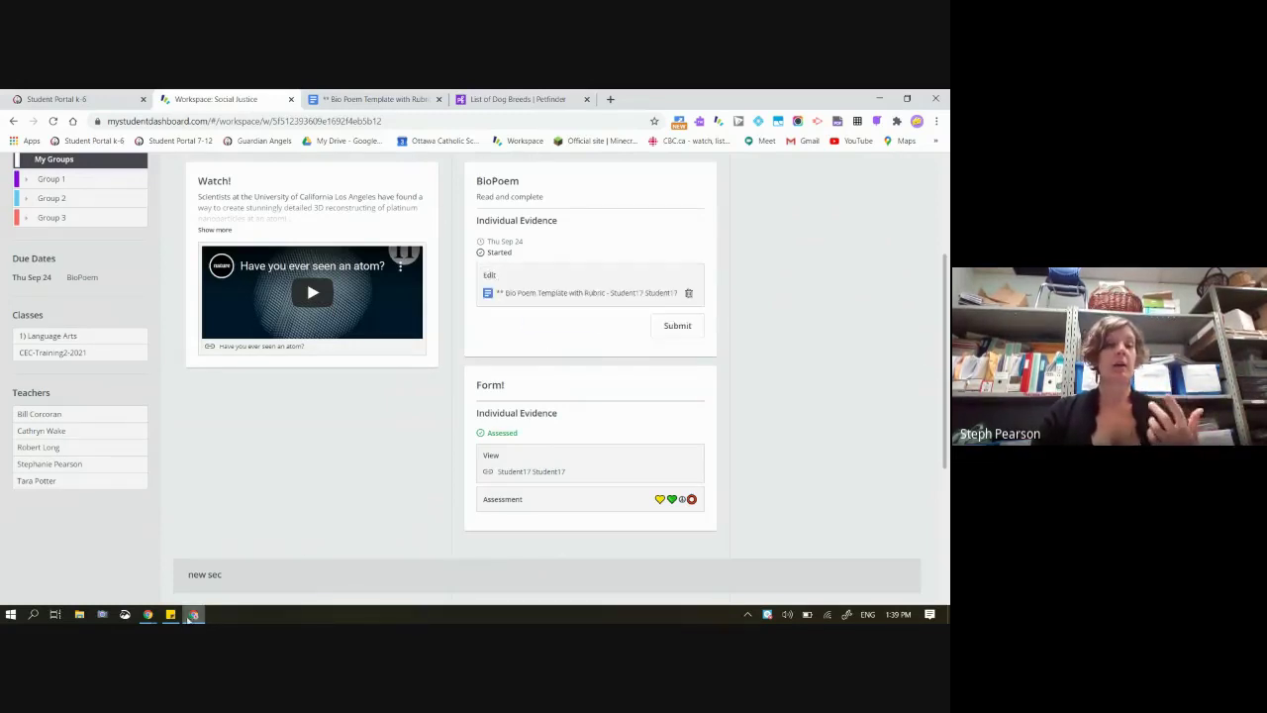
mouse_move(148, 618)
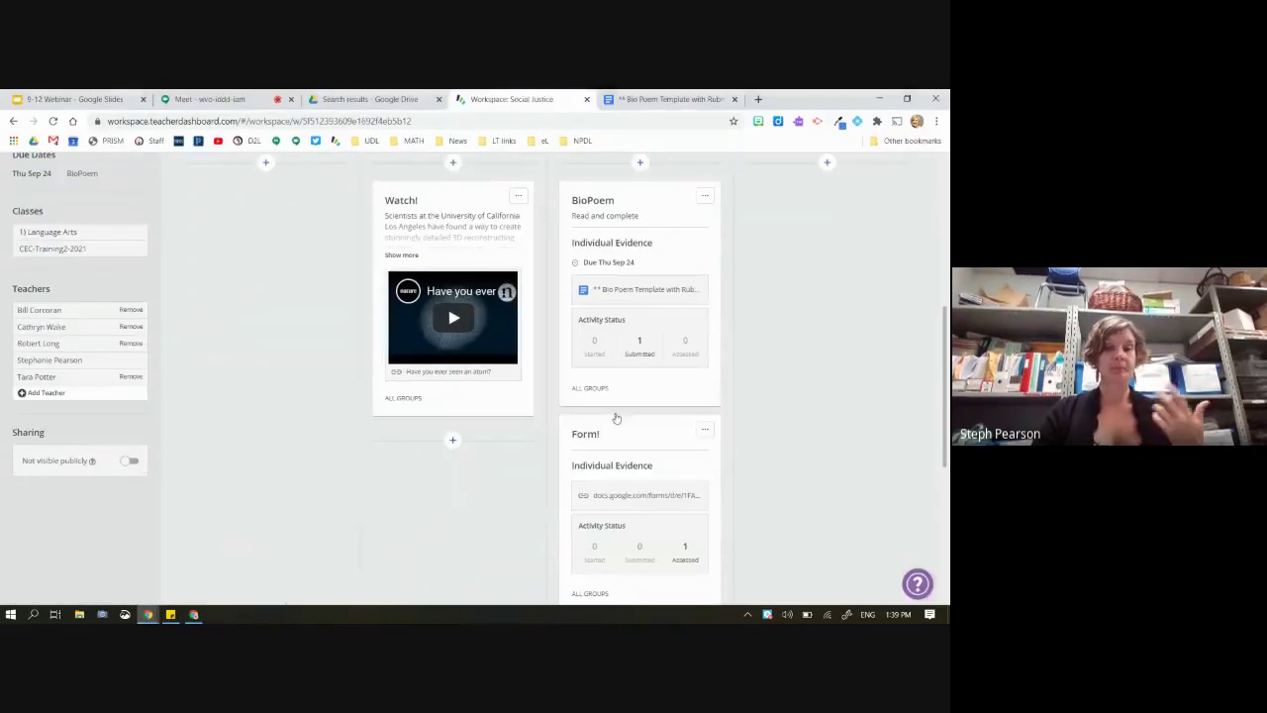
click(80, 562)
Grade the student's submitted BioPoem with a dog emoji and return it as final
click(640, 345)
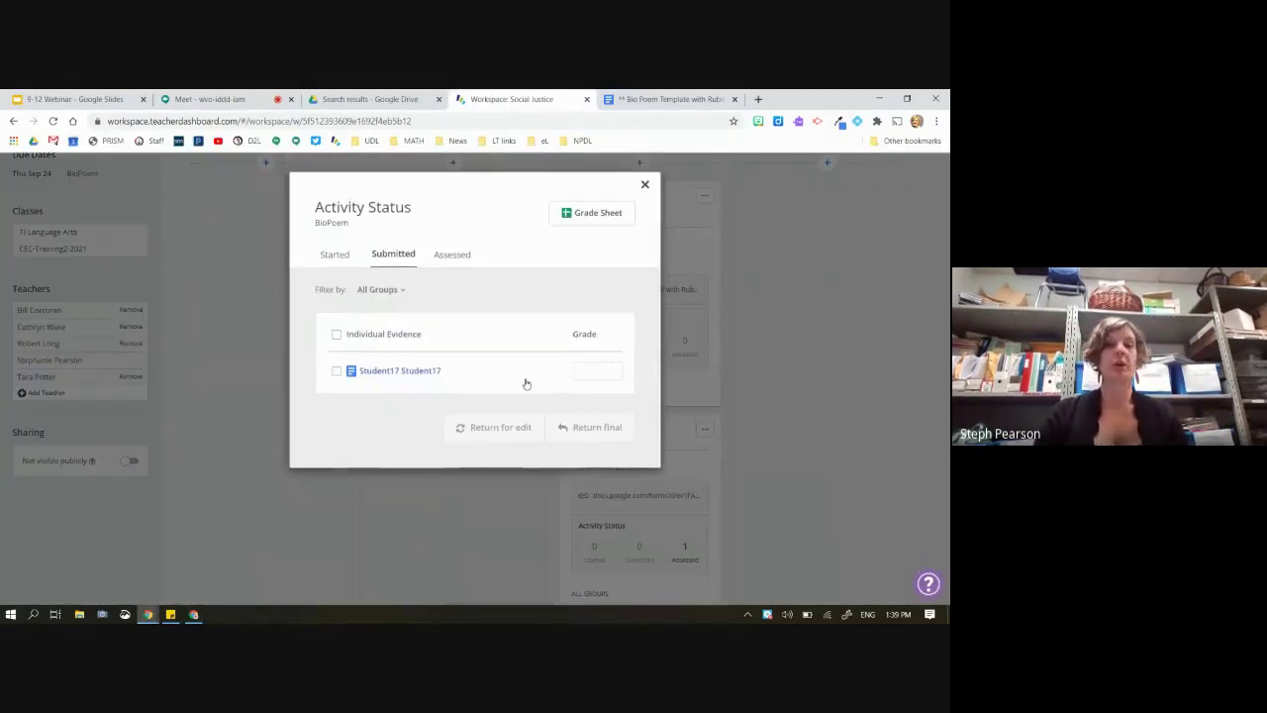
click(336, 370)
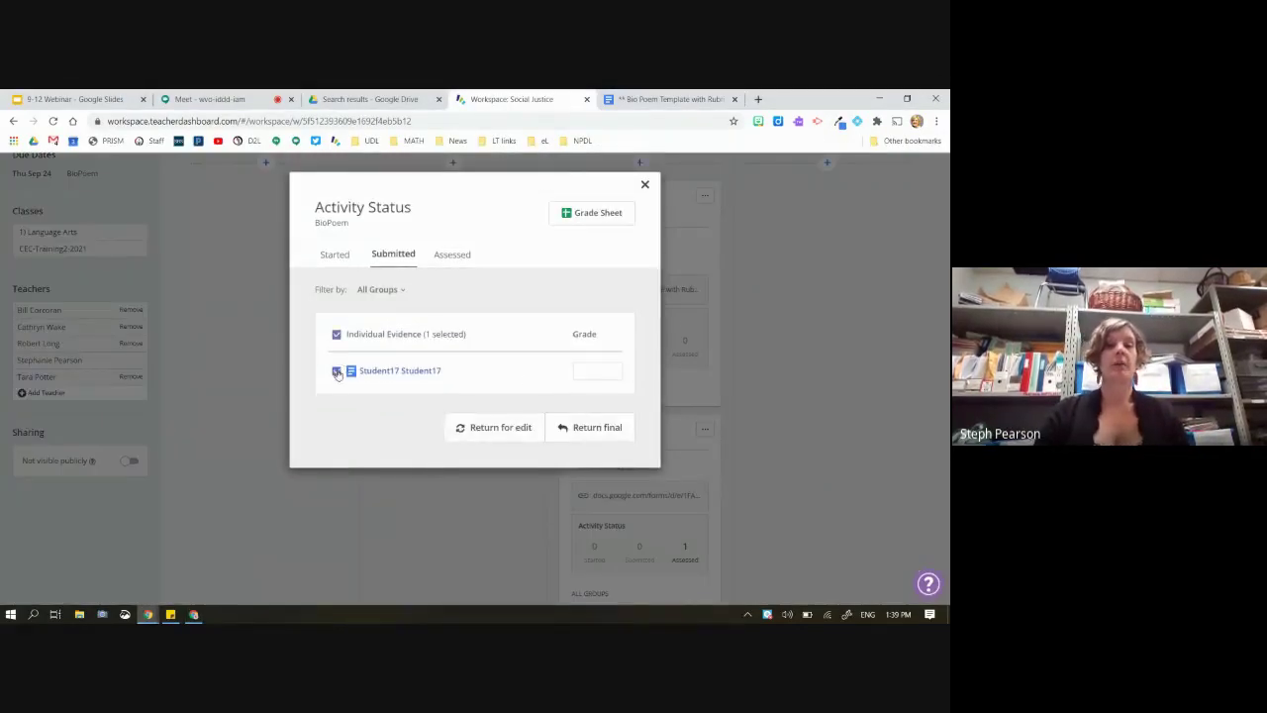
click(586, 370)
right_click(585, 370)
click(638, 389)
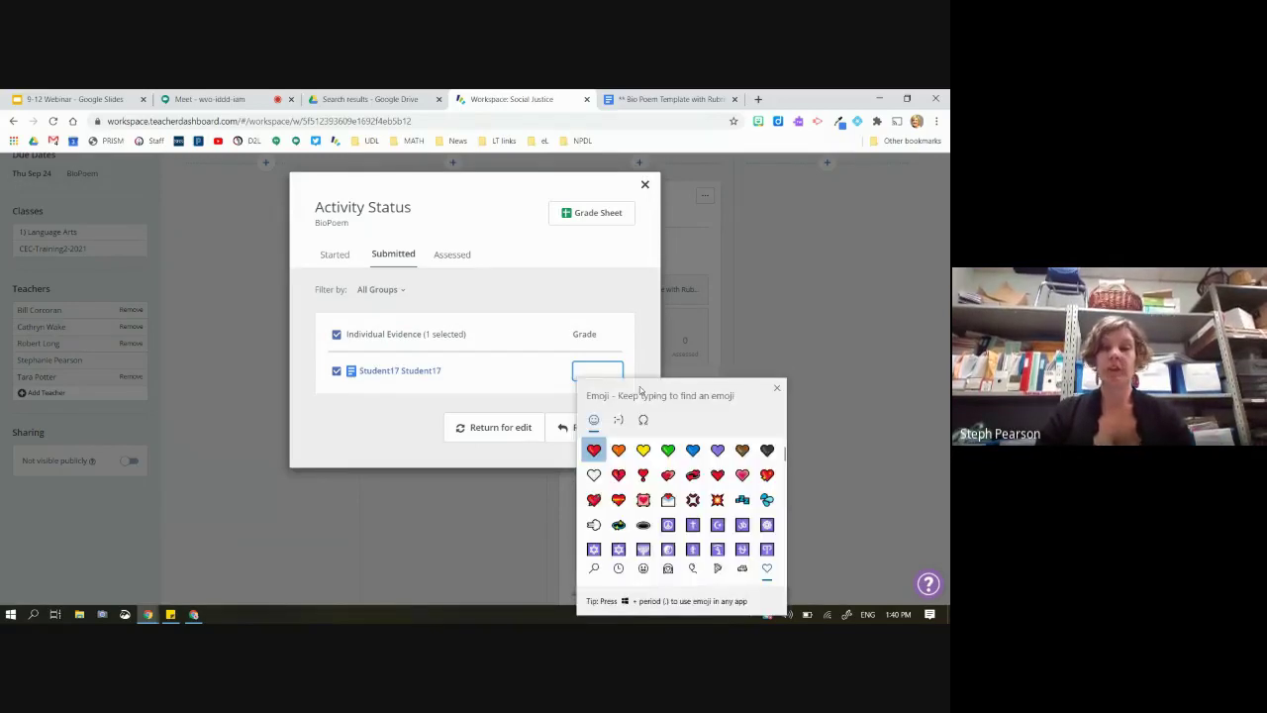
scroll(670, 485, down, 10)
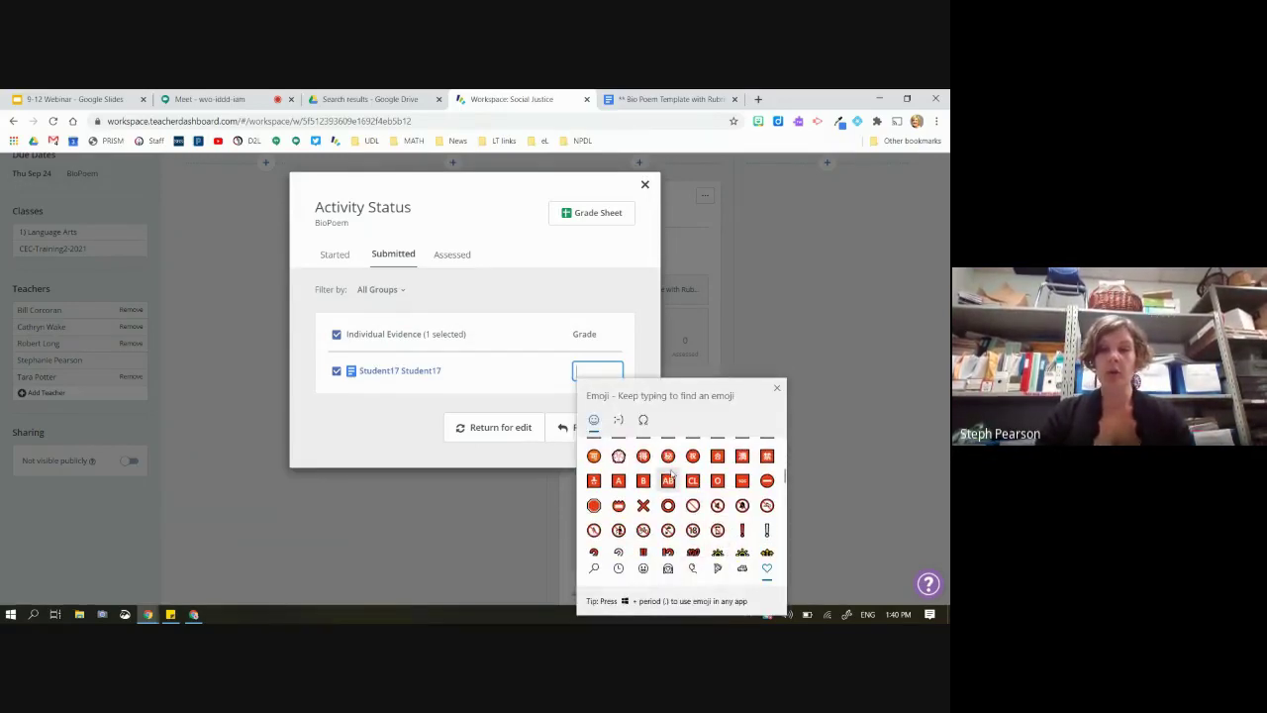
text(dog)
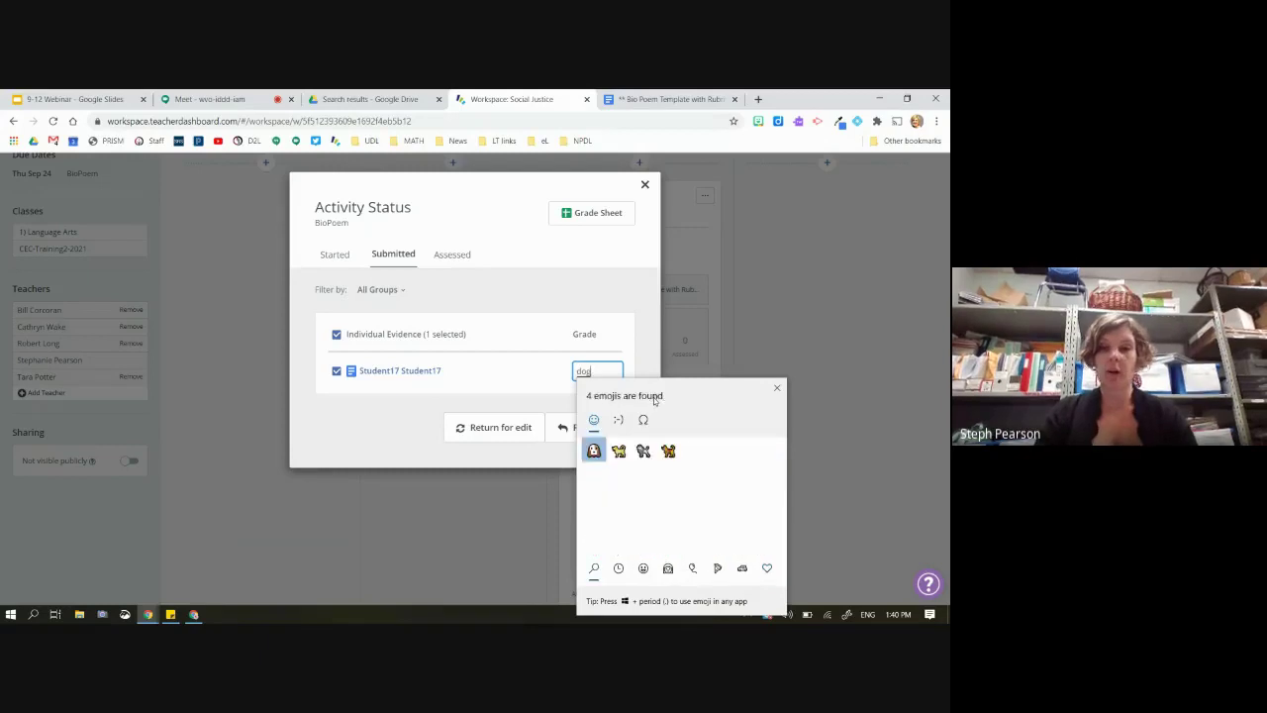
key(Right)
key(Return)
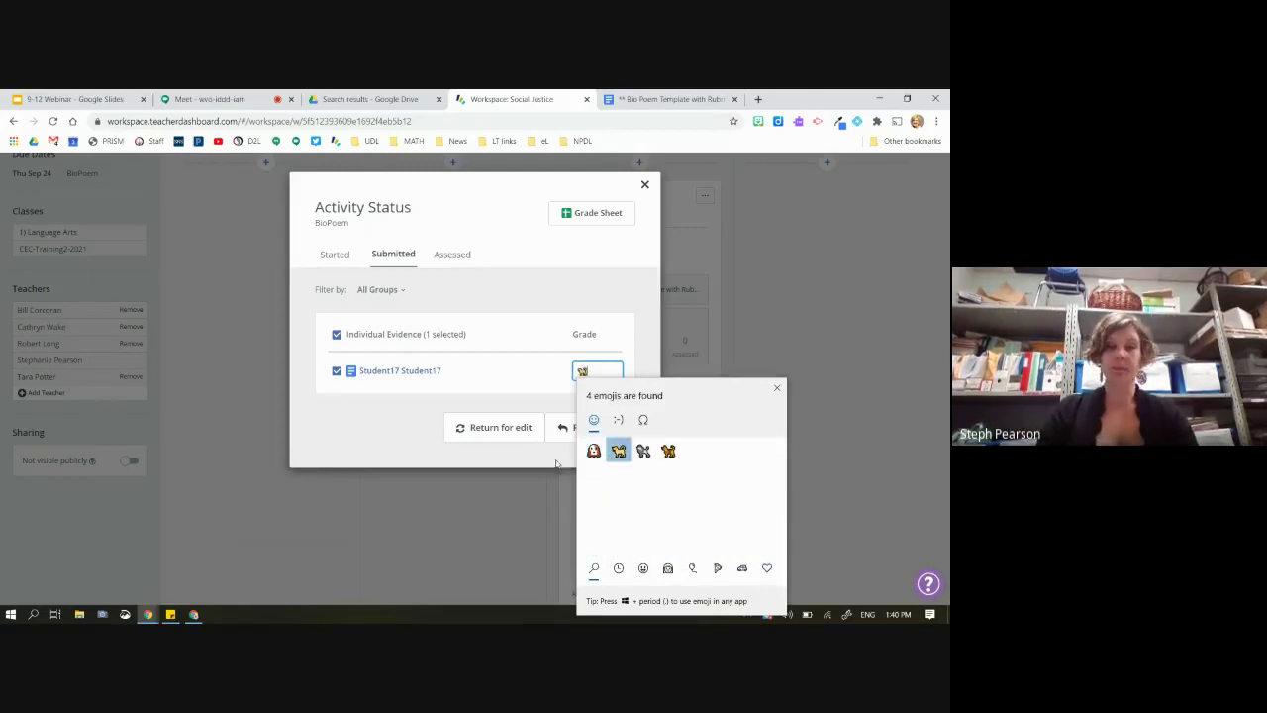
click(532, 403)
click(594, 427)
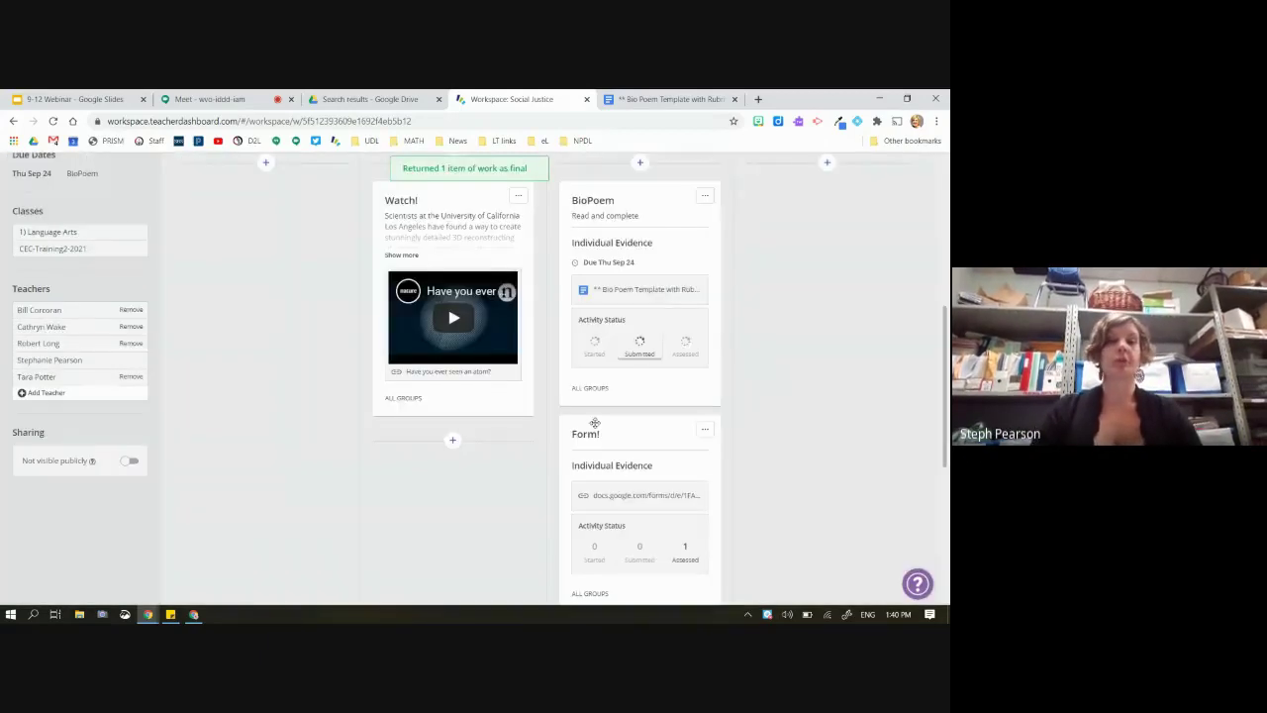
Check the workspace's Students & Groups page, then open its Activity Summary
scroll(595, 422, up, 5)
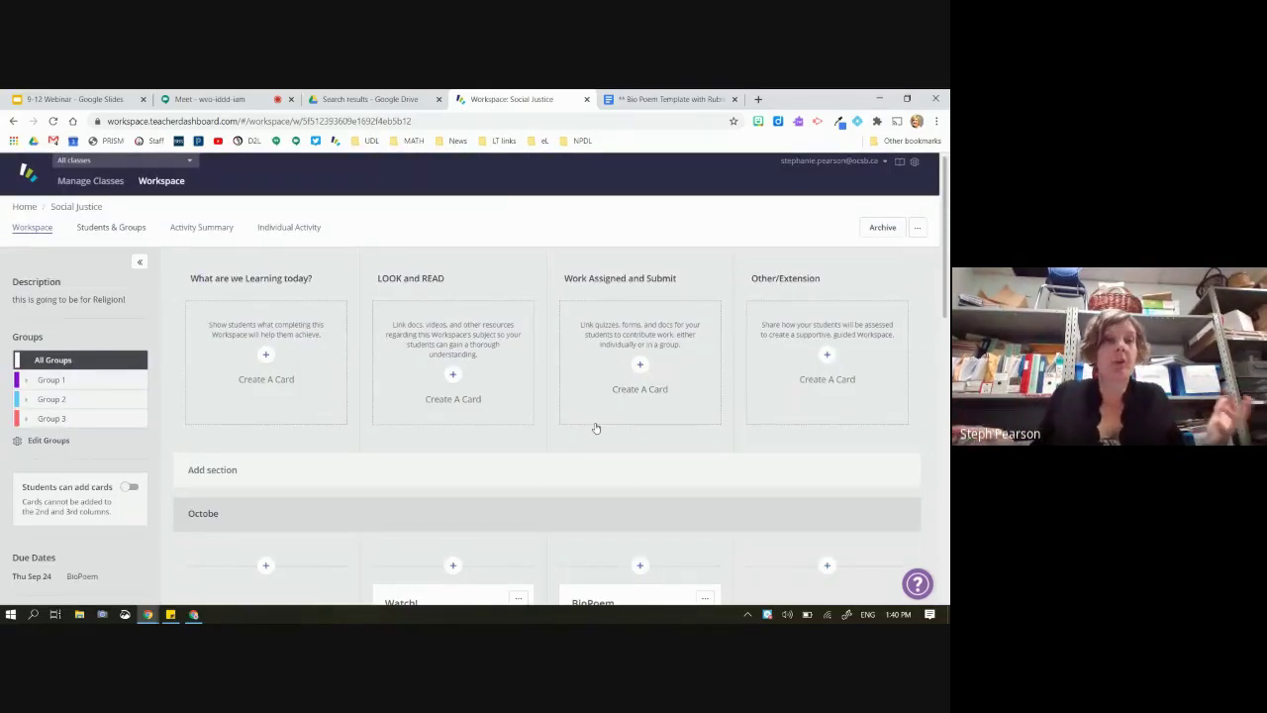
scroll(596, 427, down, 4)
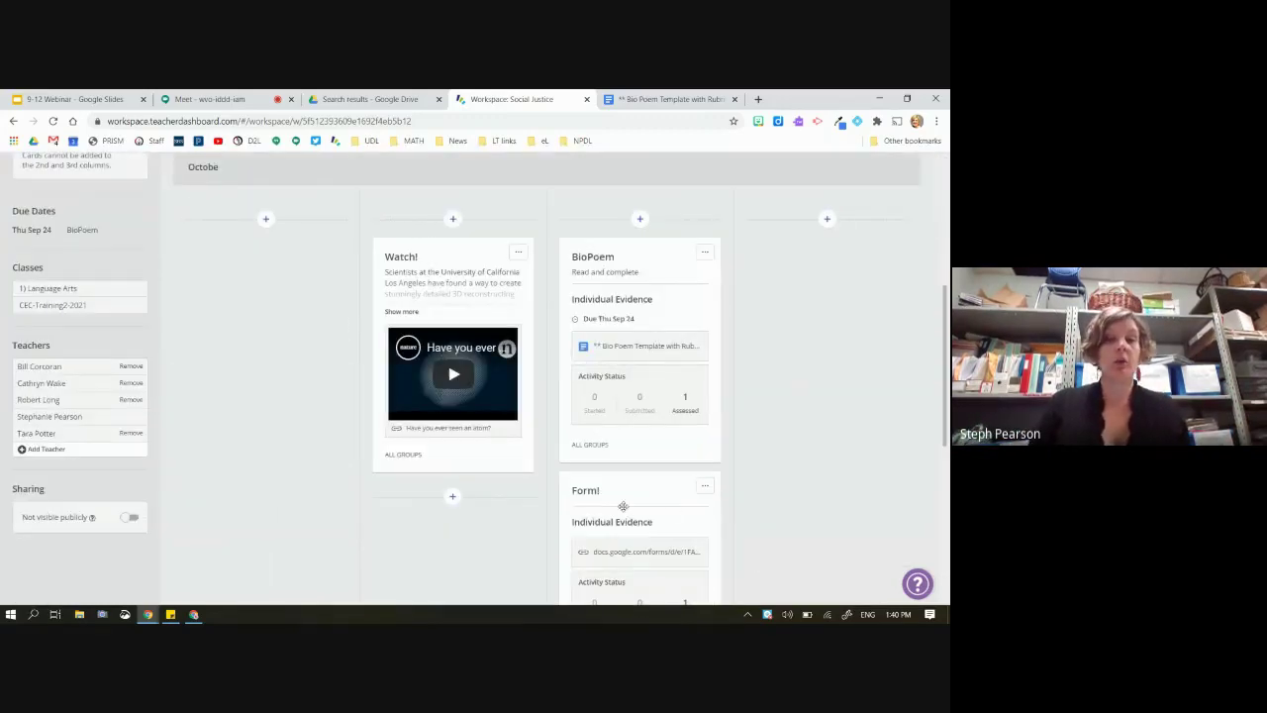
scroll(680, 382, down, 1)
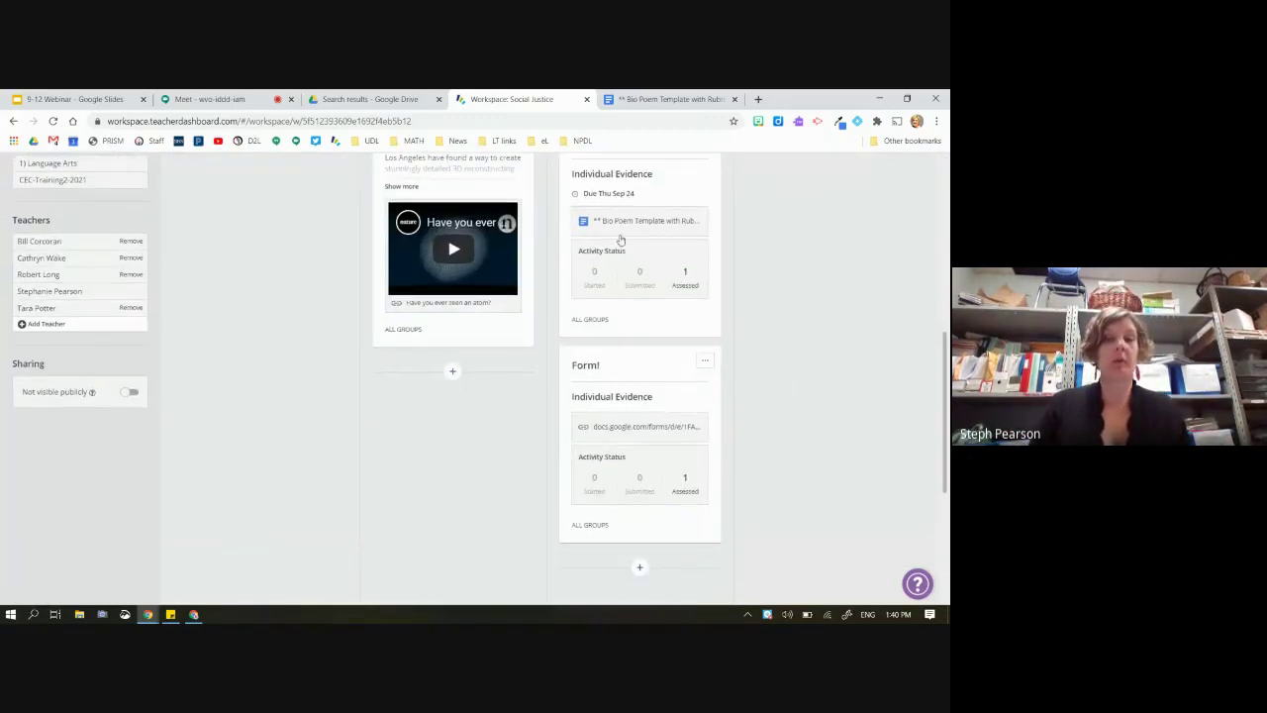
scroll(638, 455, up, 5)
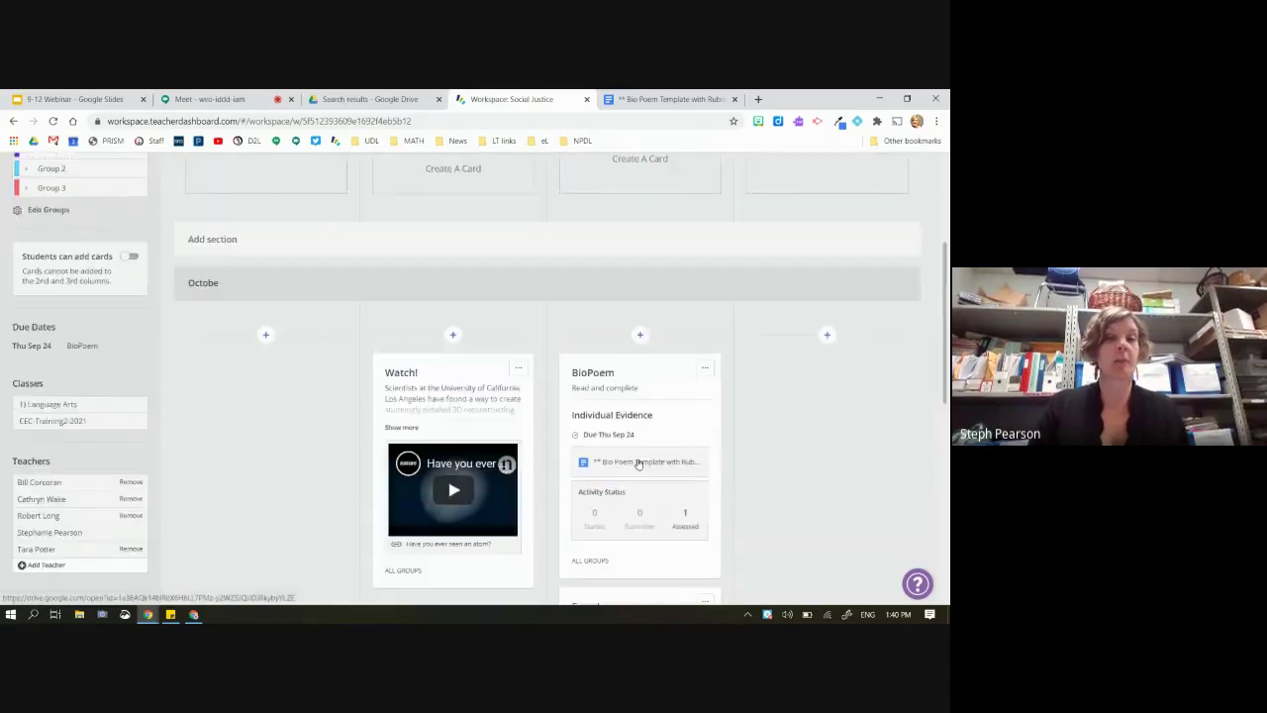
click(110, 183)
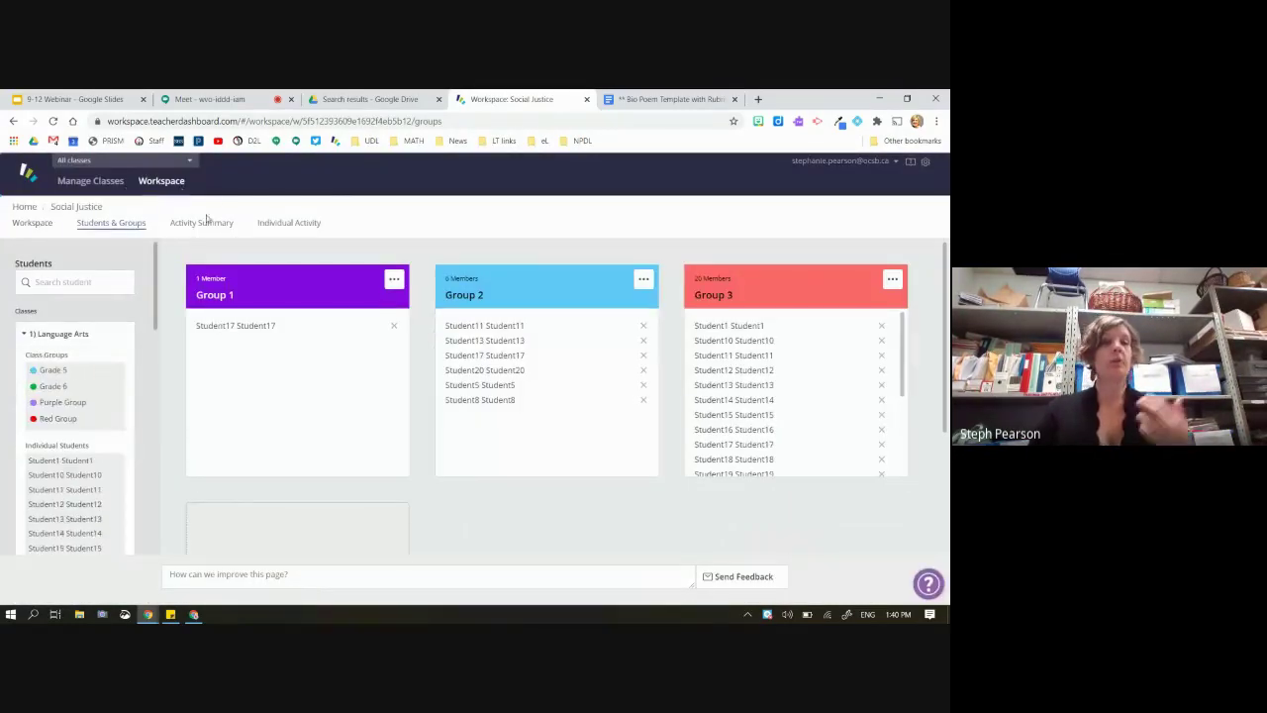
click(207, 227)
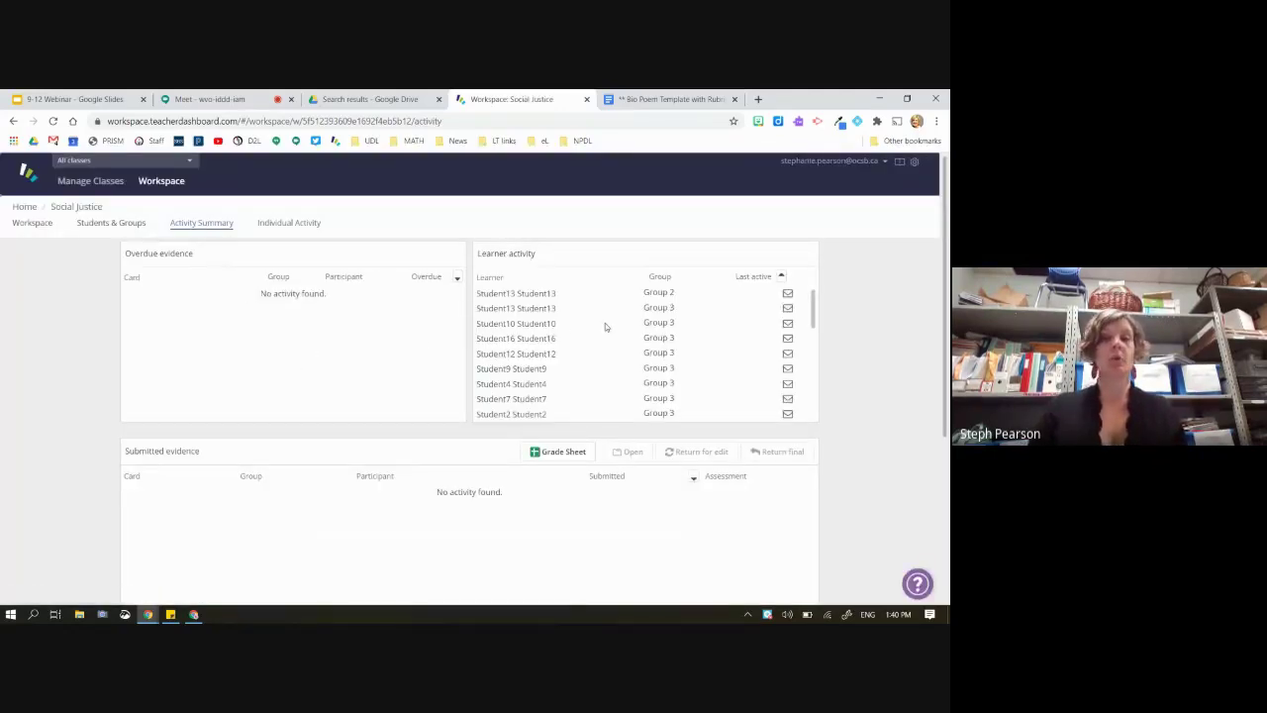
Look through the learner and evidence activity, then move on to Individual Activity
scroll(607, 317, down, 3)
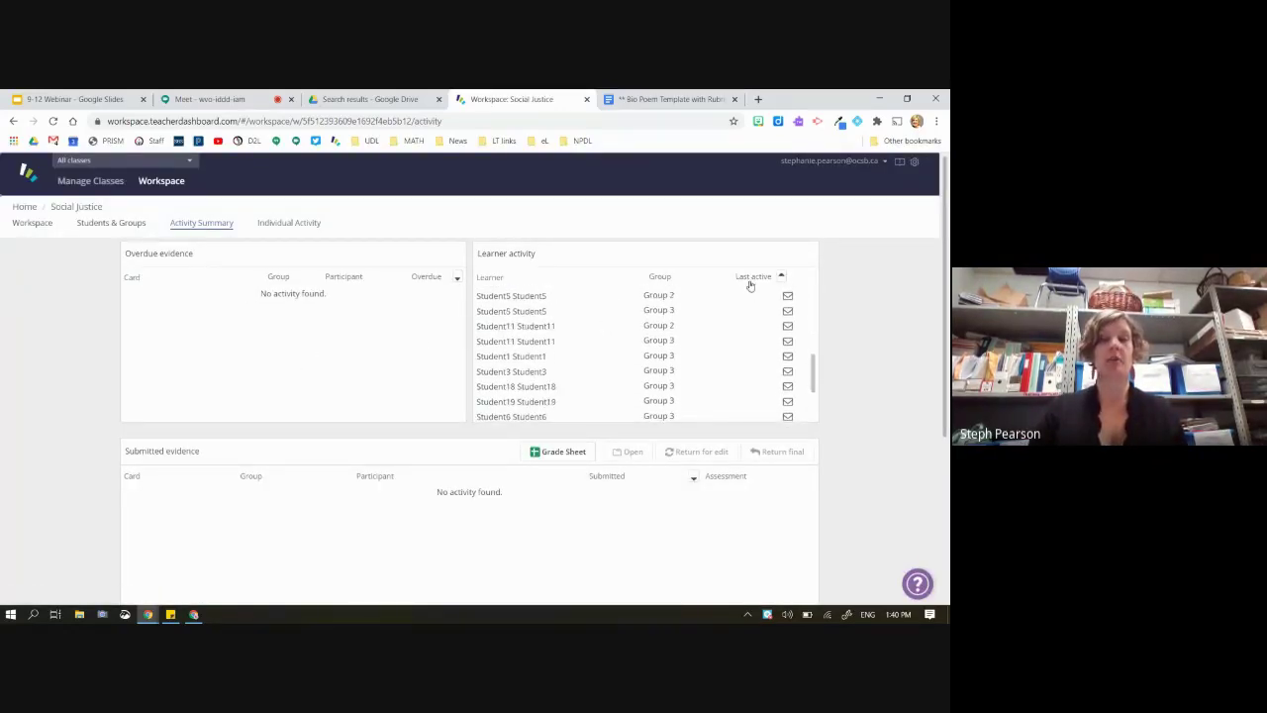
scroll(759, 416, down, 3)
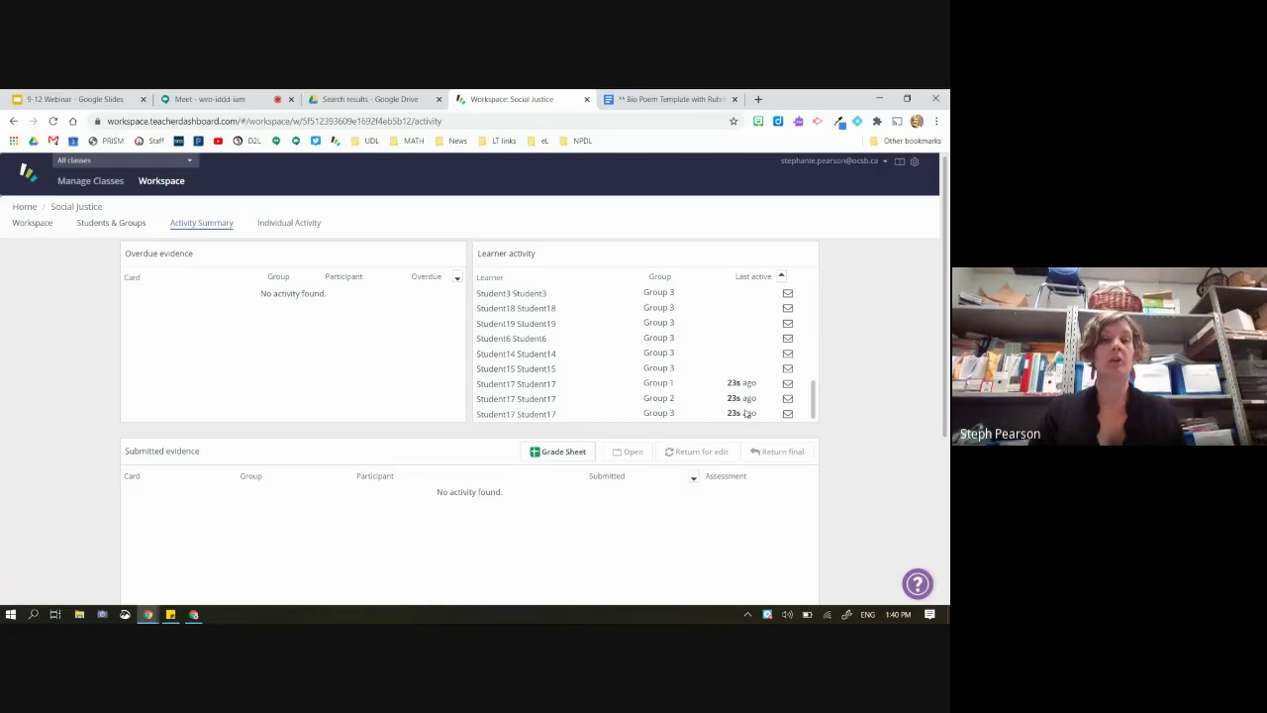
scroll(386, 376, down, 3)
scroll(425, 387, down, 1)
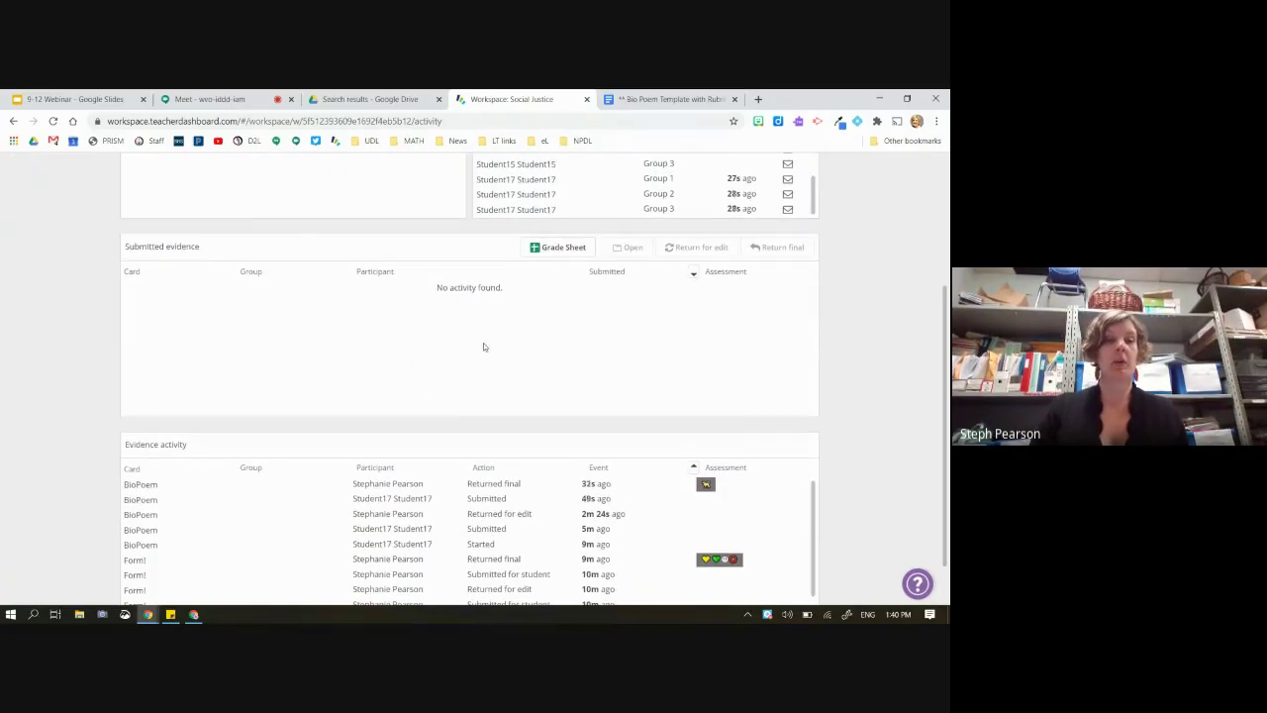
scroll(483, 346, down, 1)
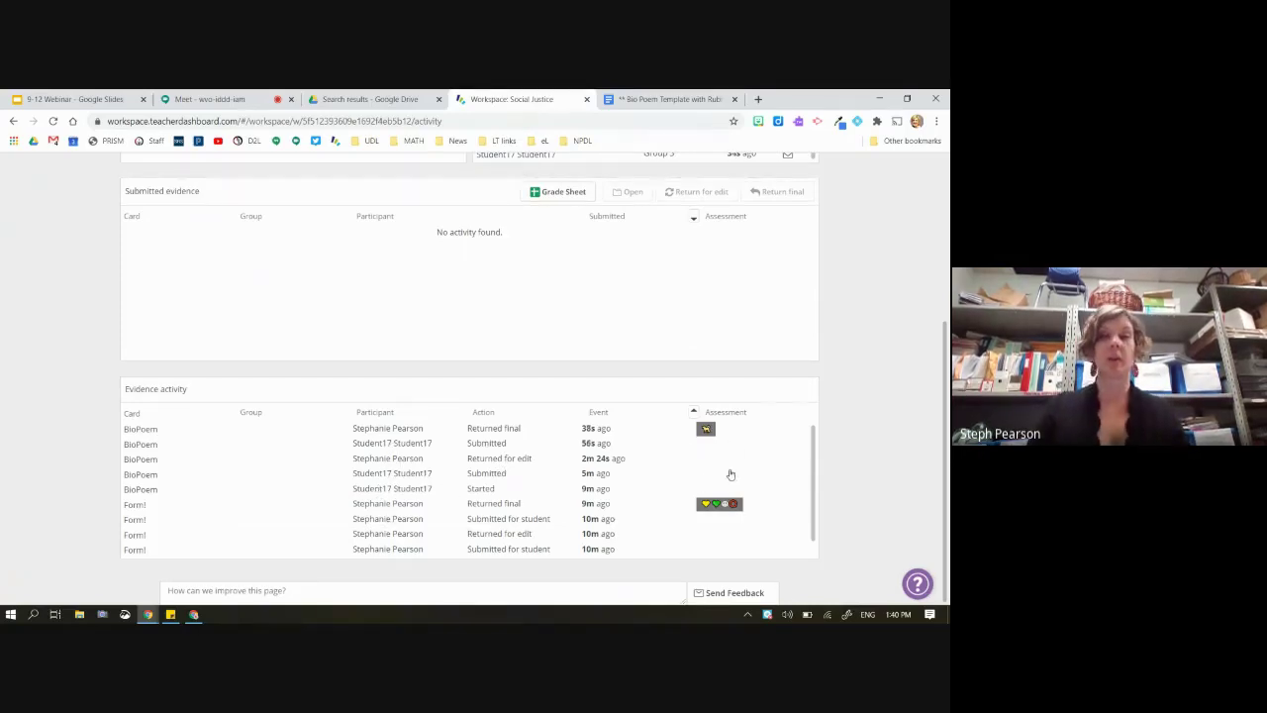
scroll(628, 314, up, 1)
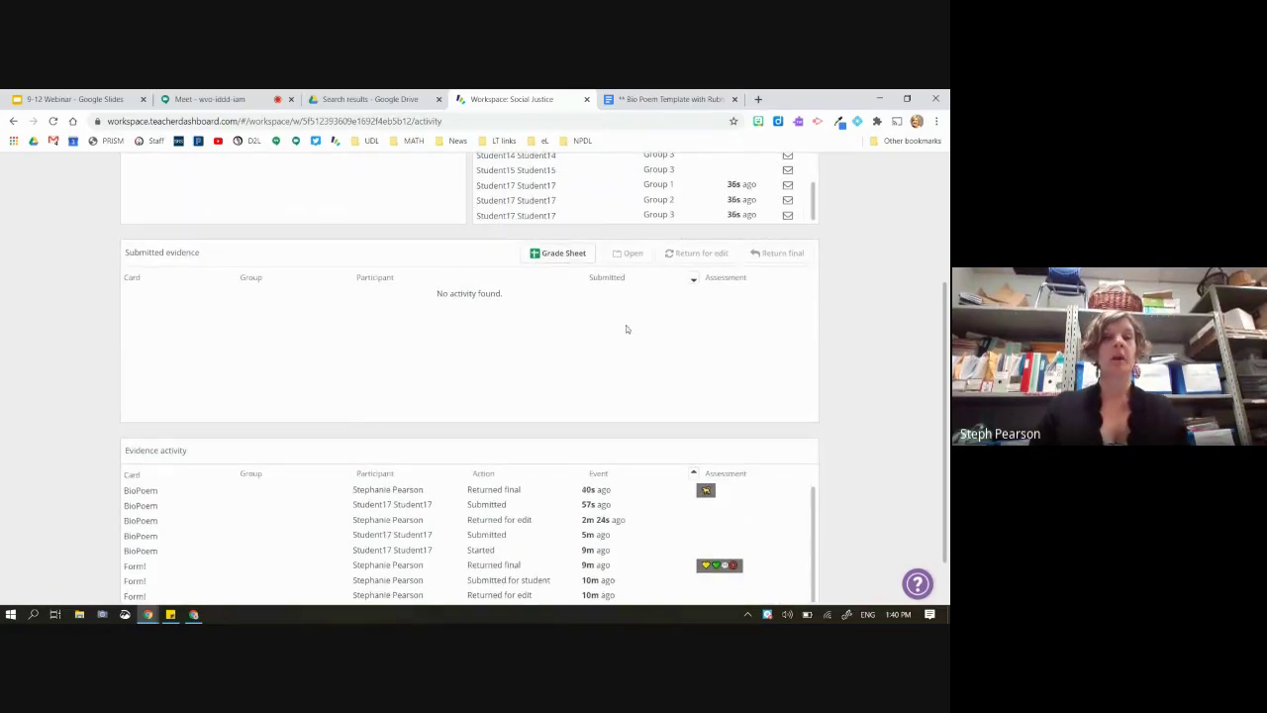
scroll(403, 292, up, 2)
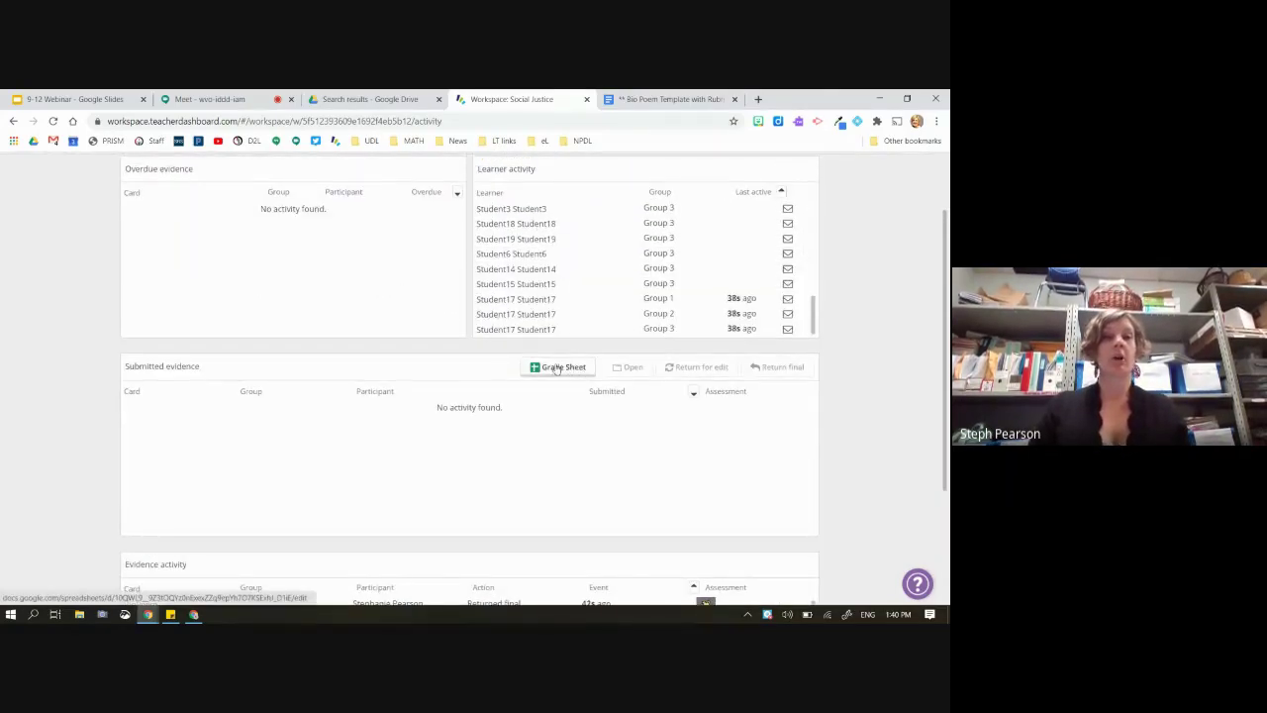
scroll(557, 369, up, 2)
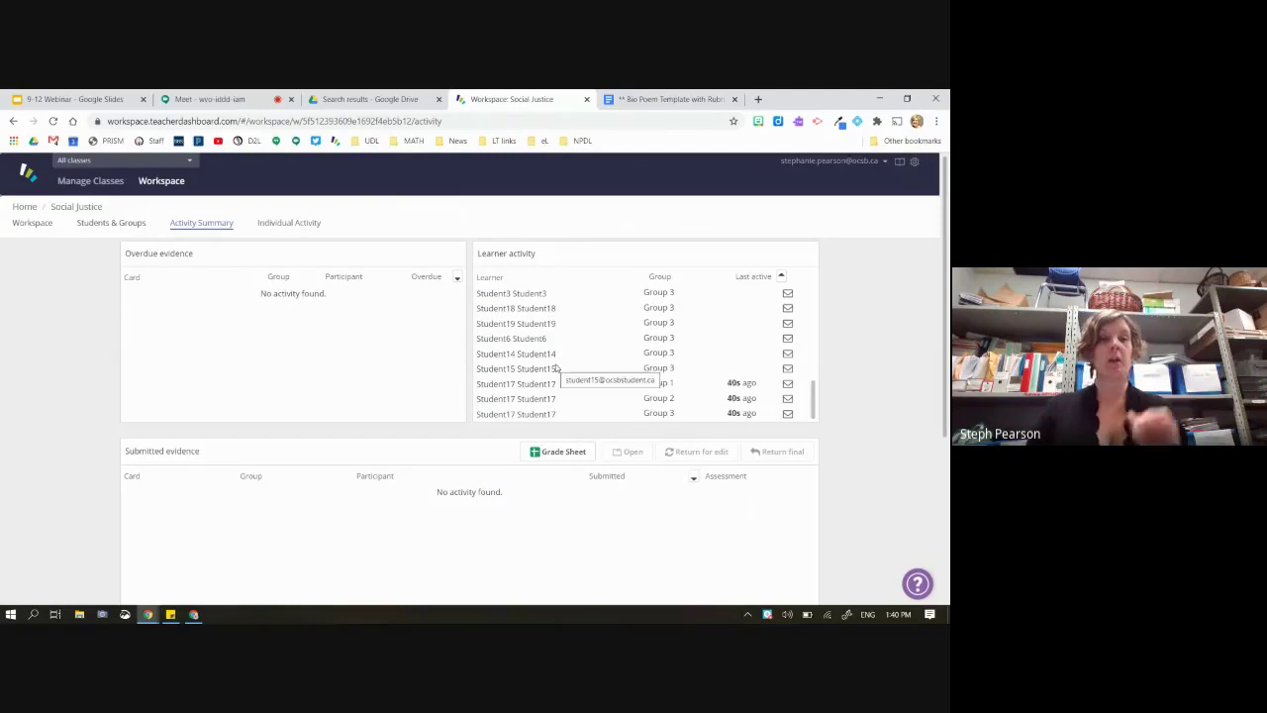
click(289, 222)
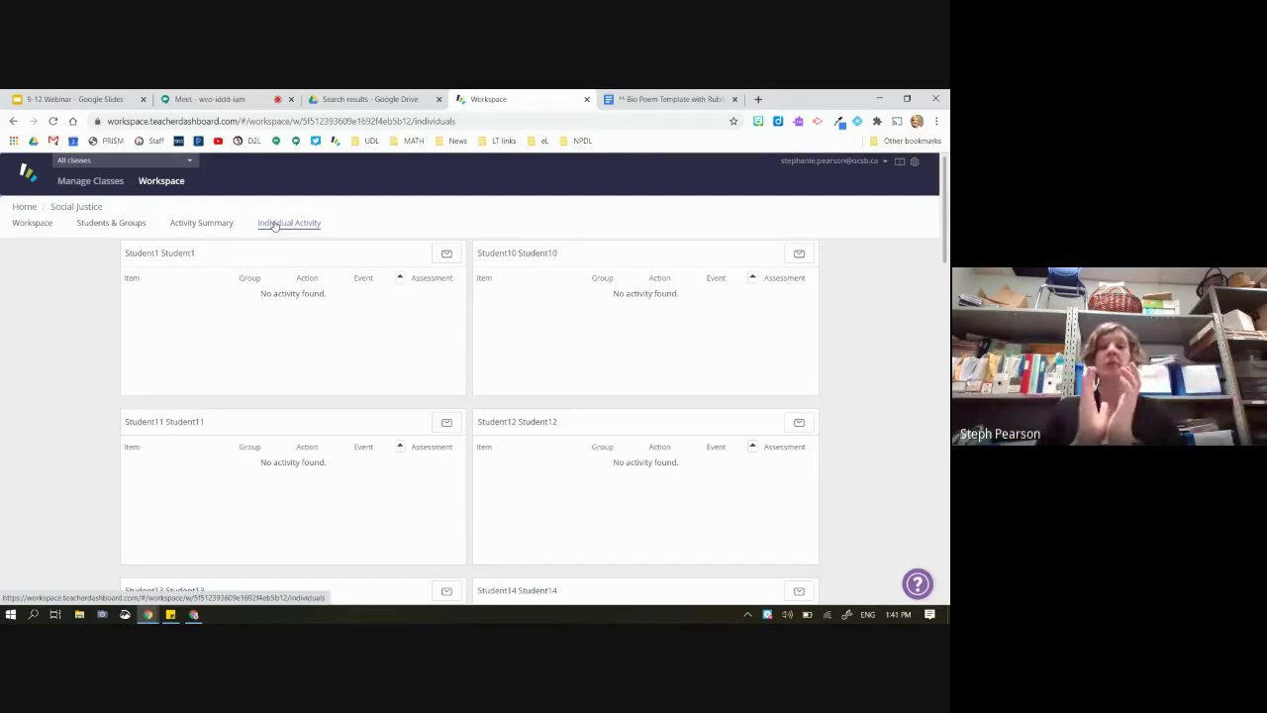
Review the student's history on Individual Activity, then return to the Social Justice board
scroll(410, 363, down, 7)
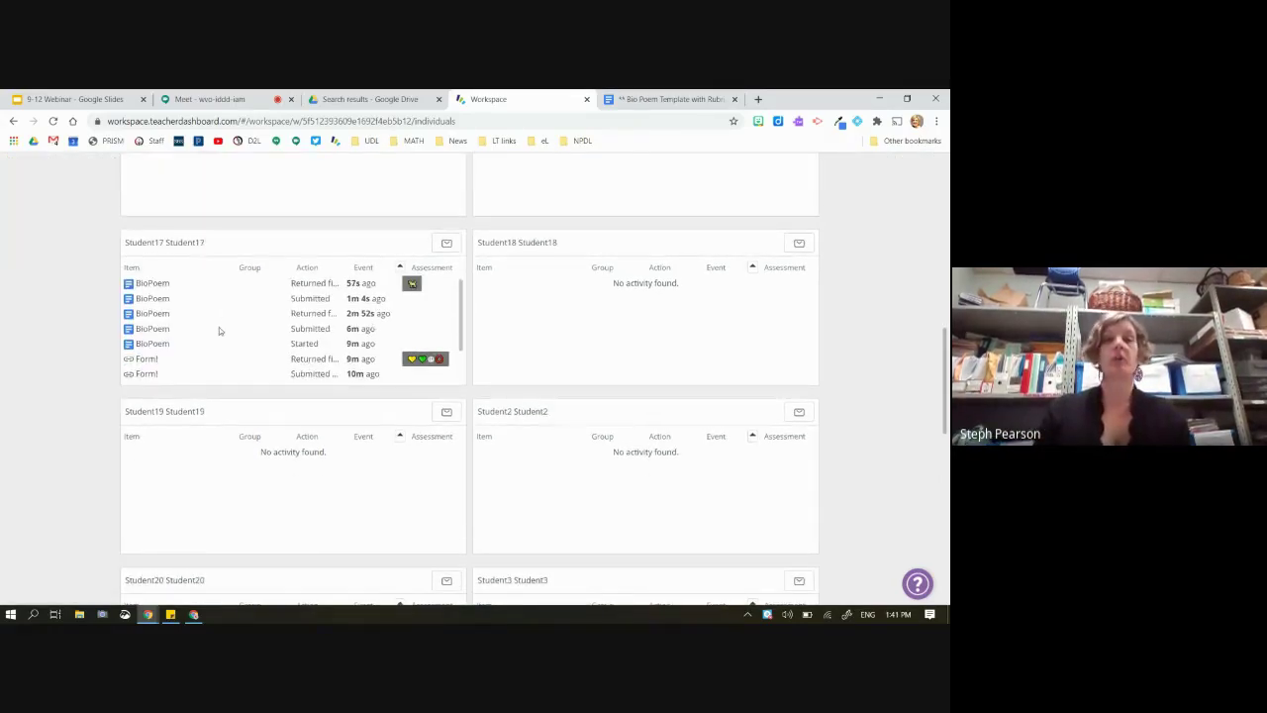
mouse_move(218, 327)
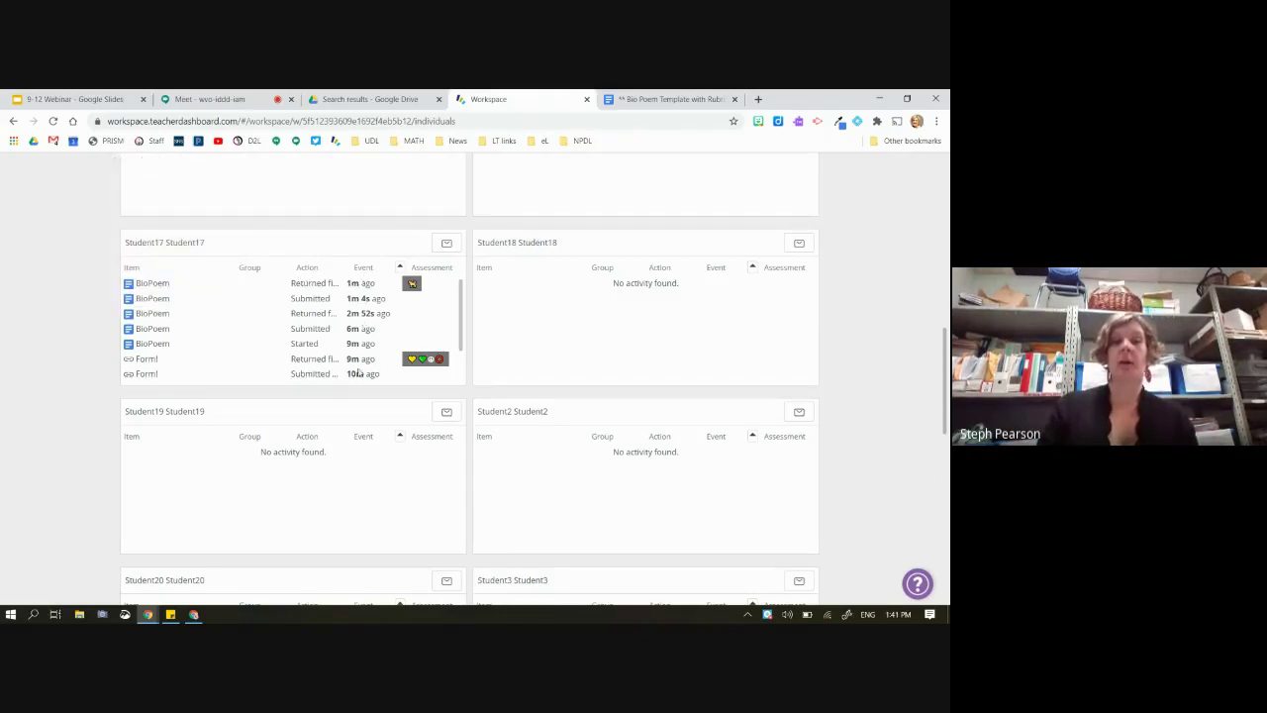
mouse_move(380, 306)
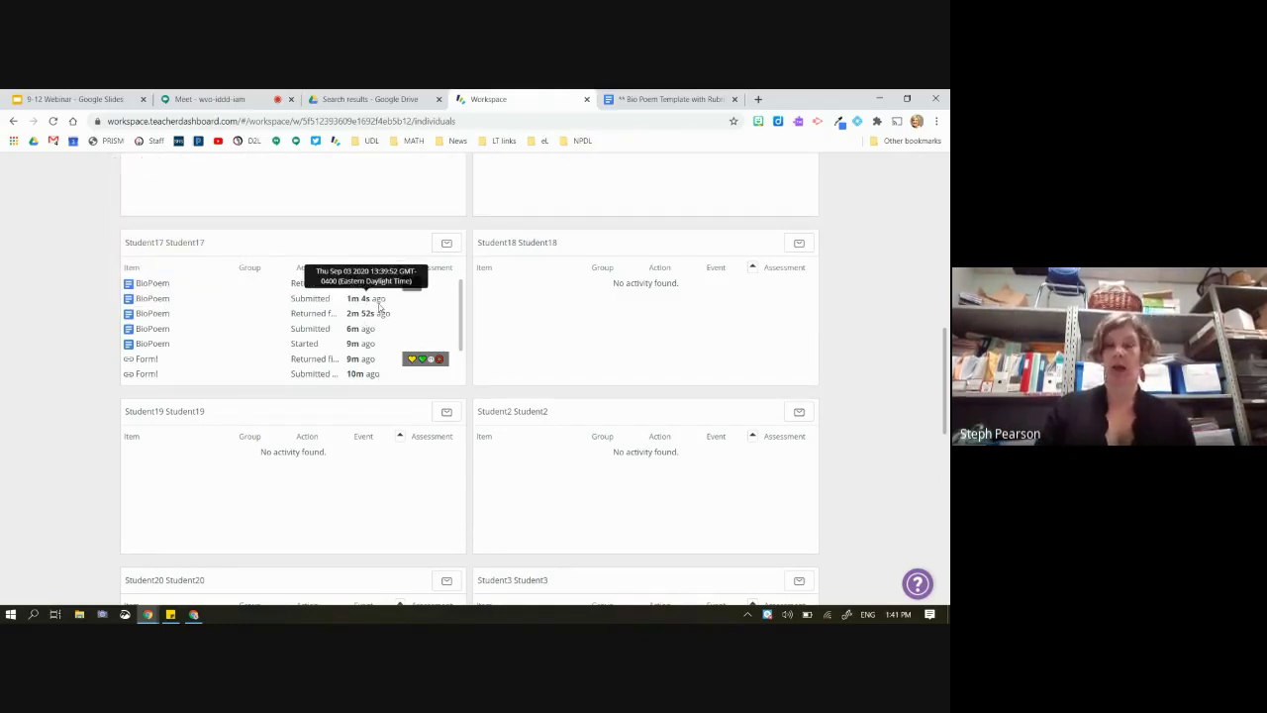
scroll(376, 300, up, 8)
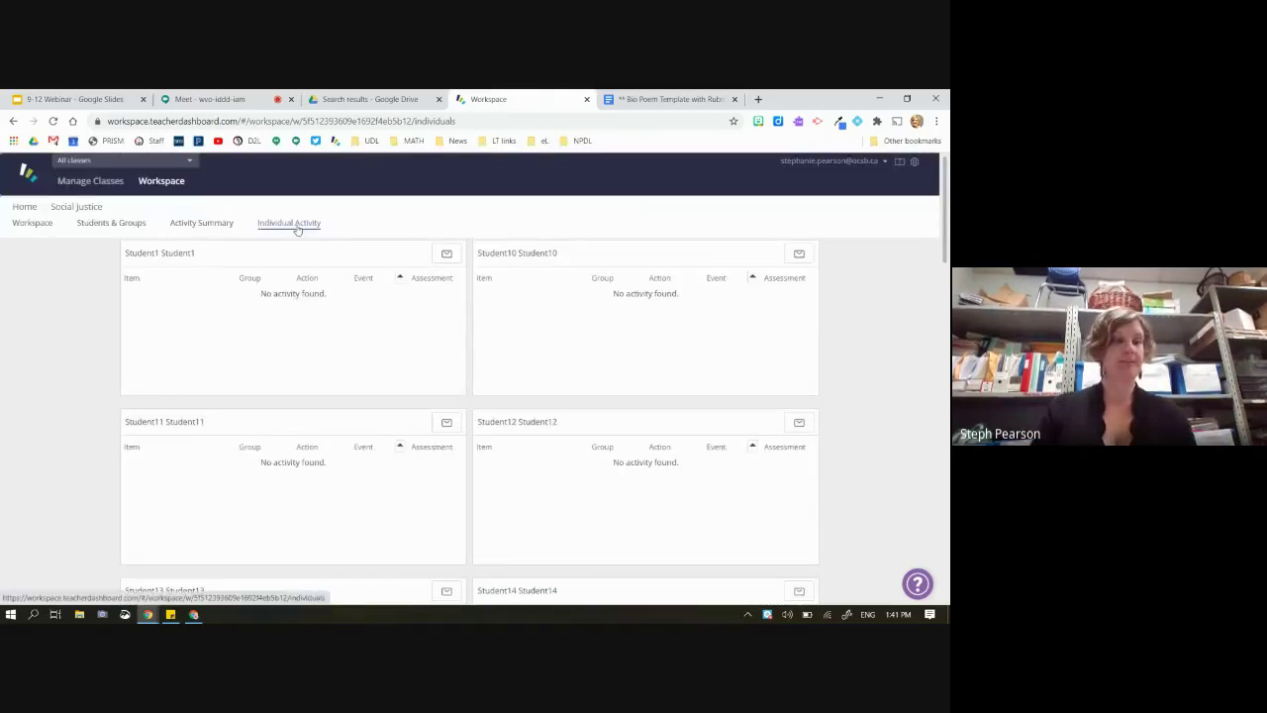
click(30, 224)
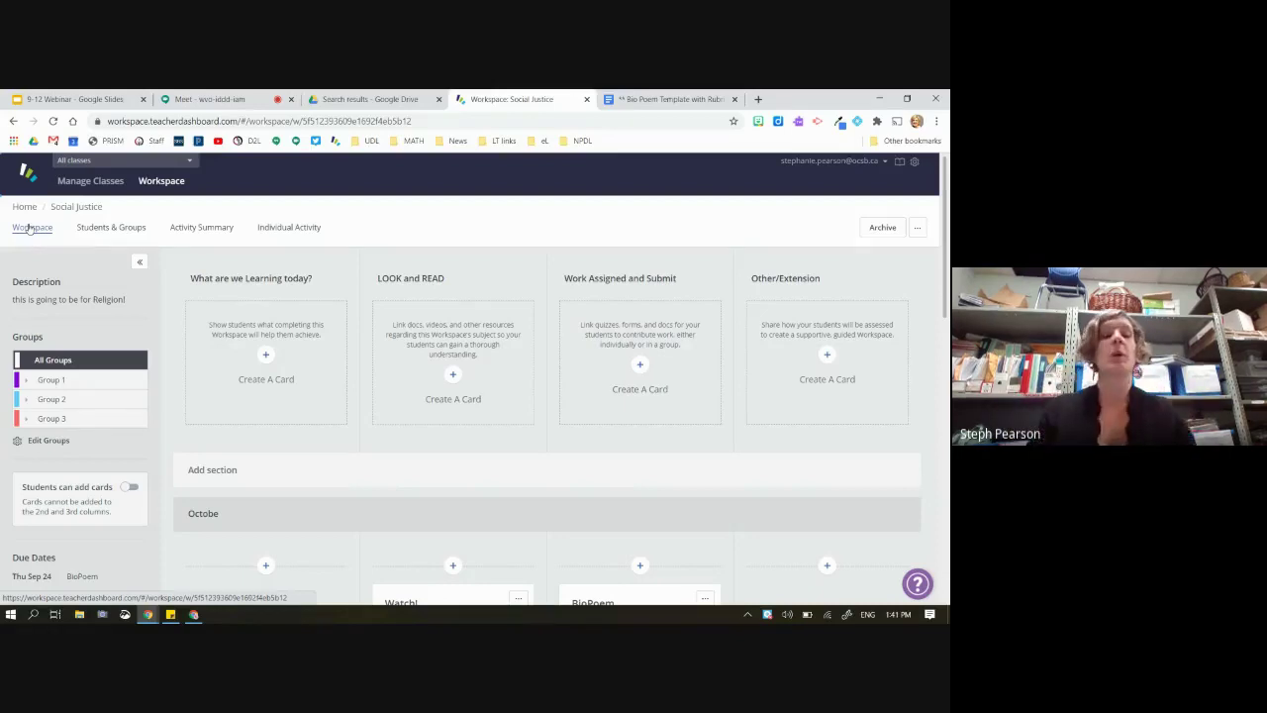
On Students & Groups, drag Student11 from the class list into Group 1, giving it three members
click(106, 232)
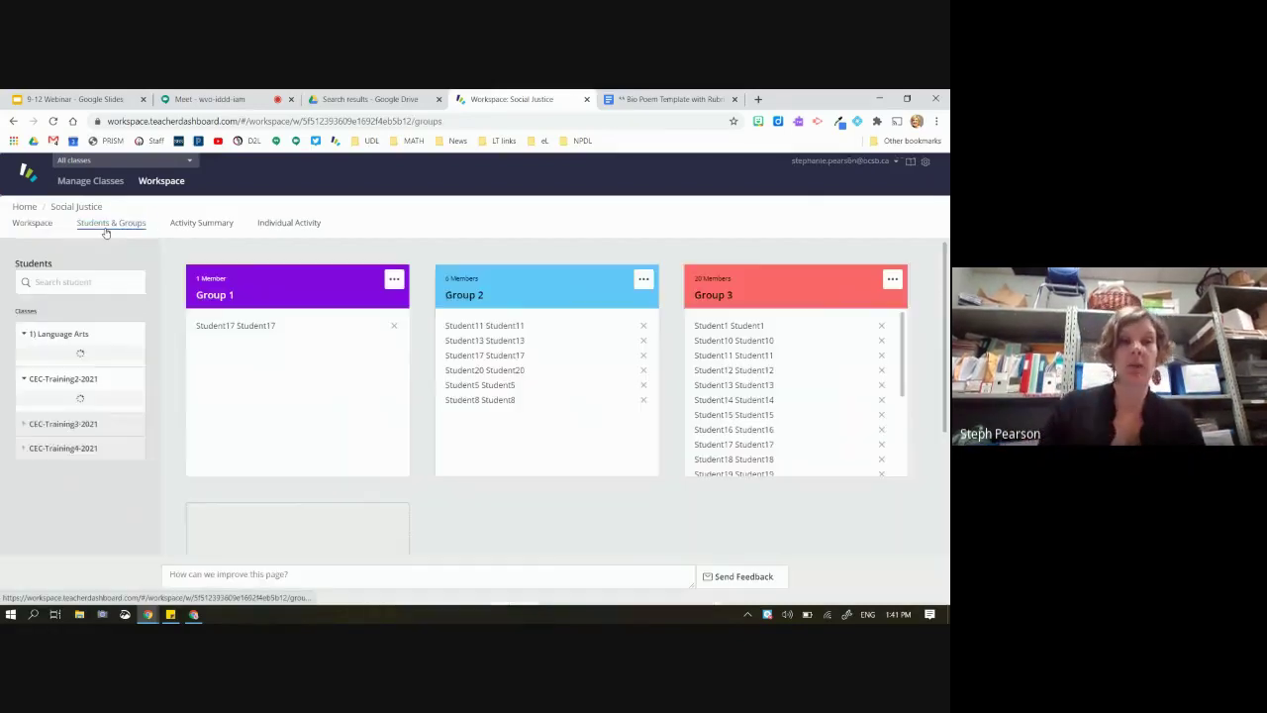
scroll(236, 342, down, 2)
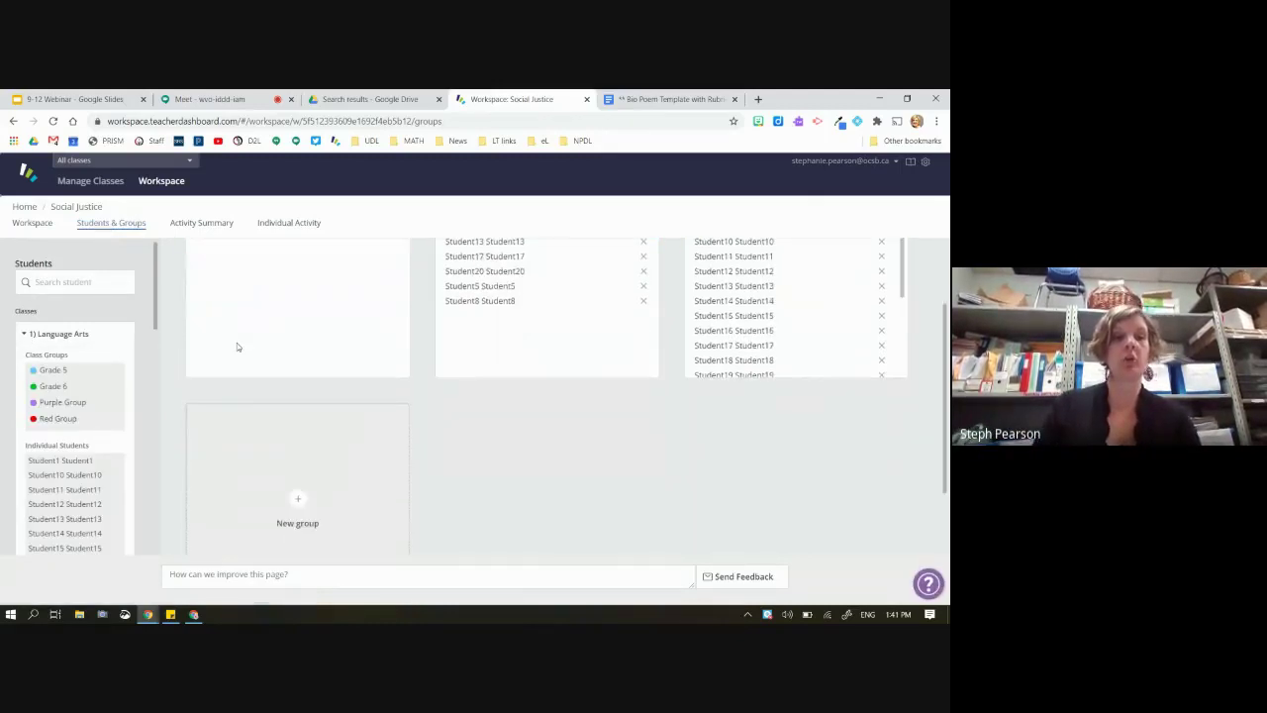
scroll(236, 342, up, 2)
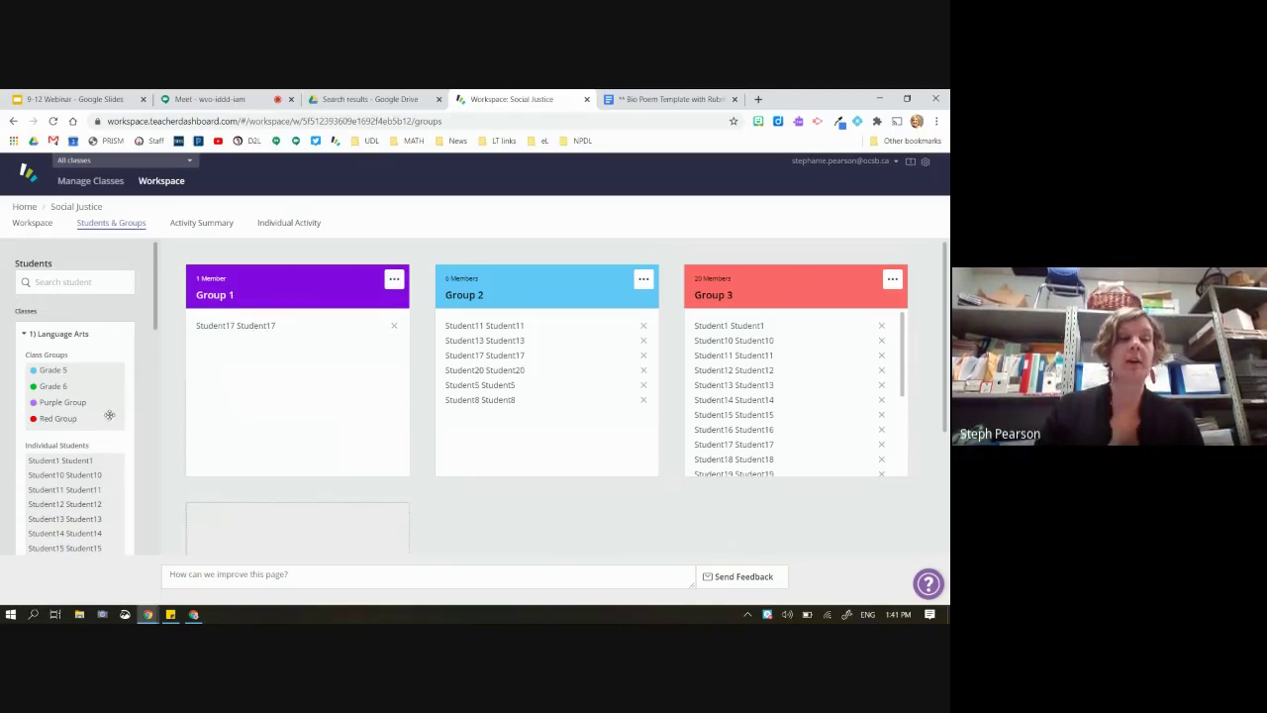
drag(60, 461, 252, 378)
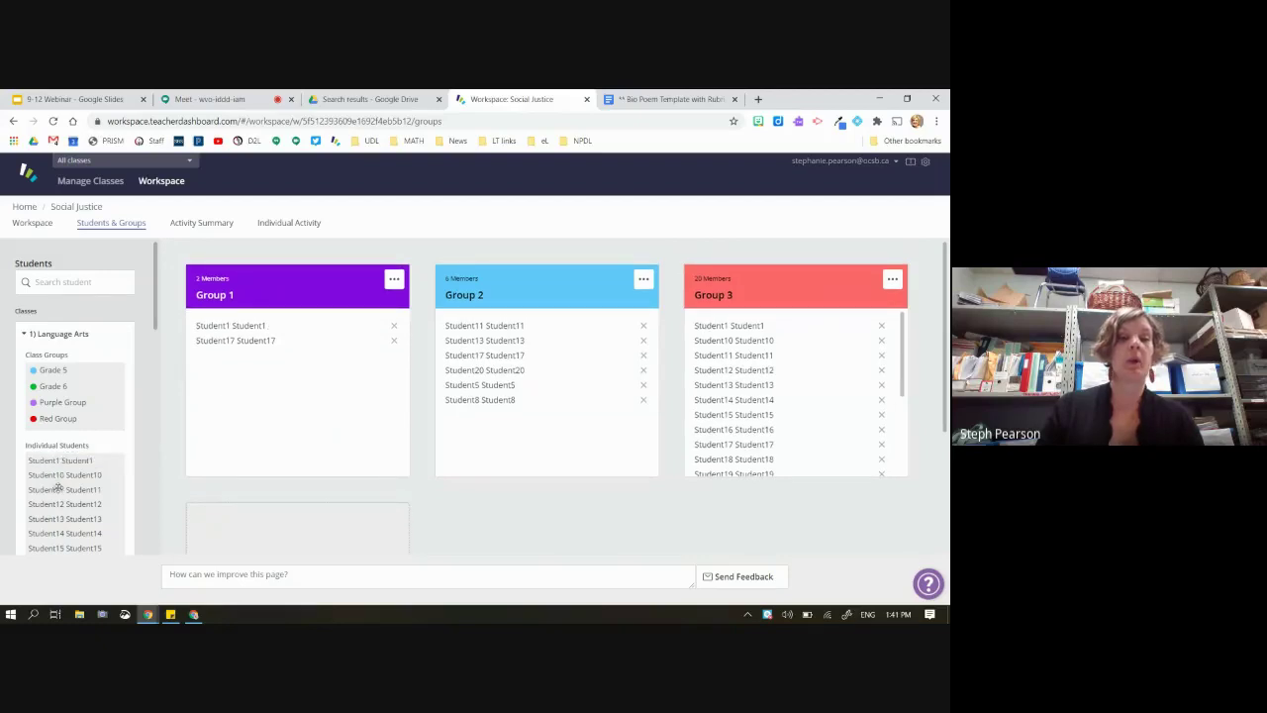
drag(52, 489, 221, 370)
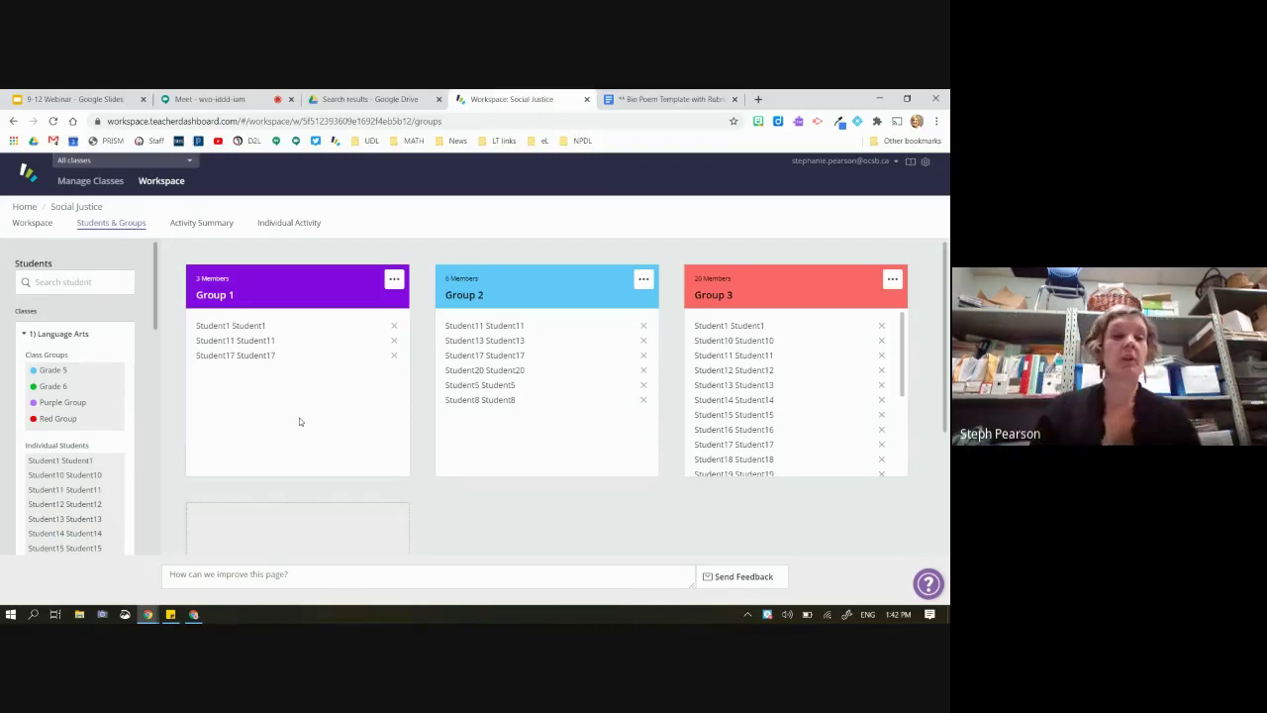
Edit the BioPoem card's groups, unchecking Group 1 so only Groups 2 and 3 see it
click(33, 223)
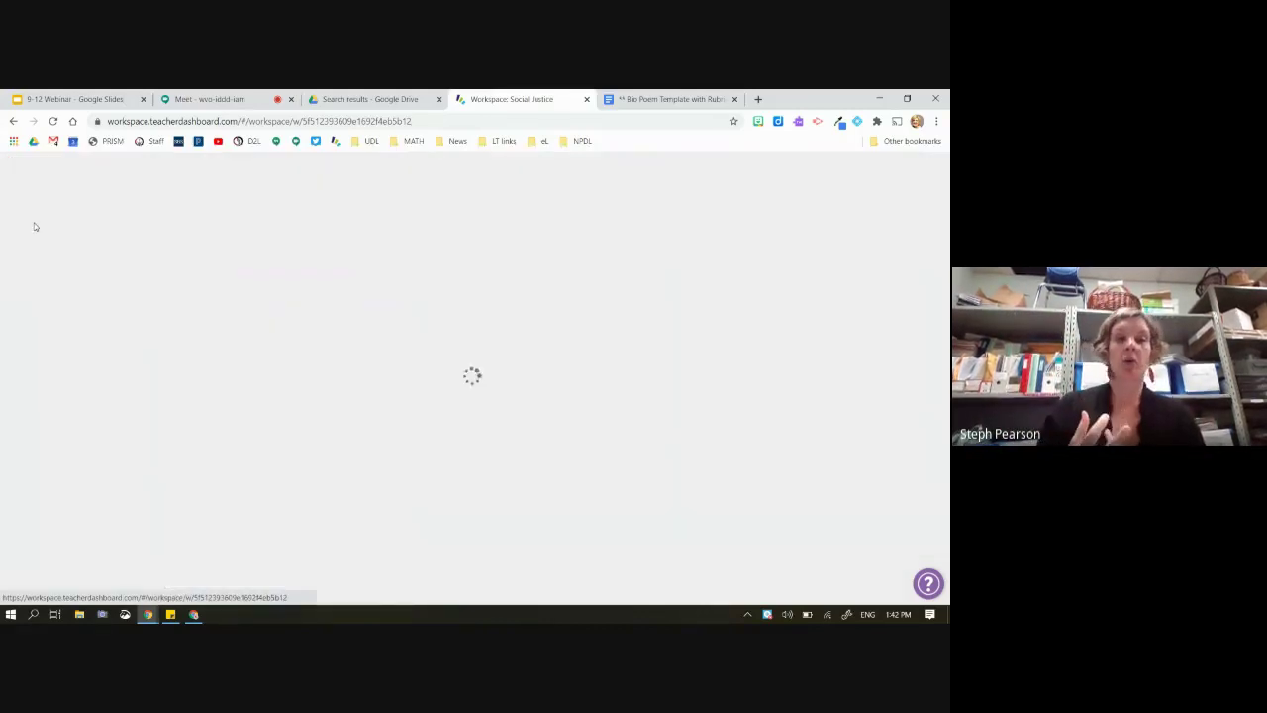
scroll(557, 406, down, 2)
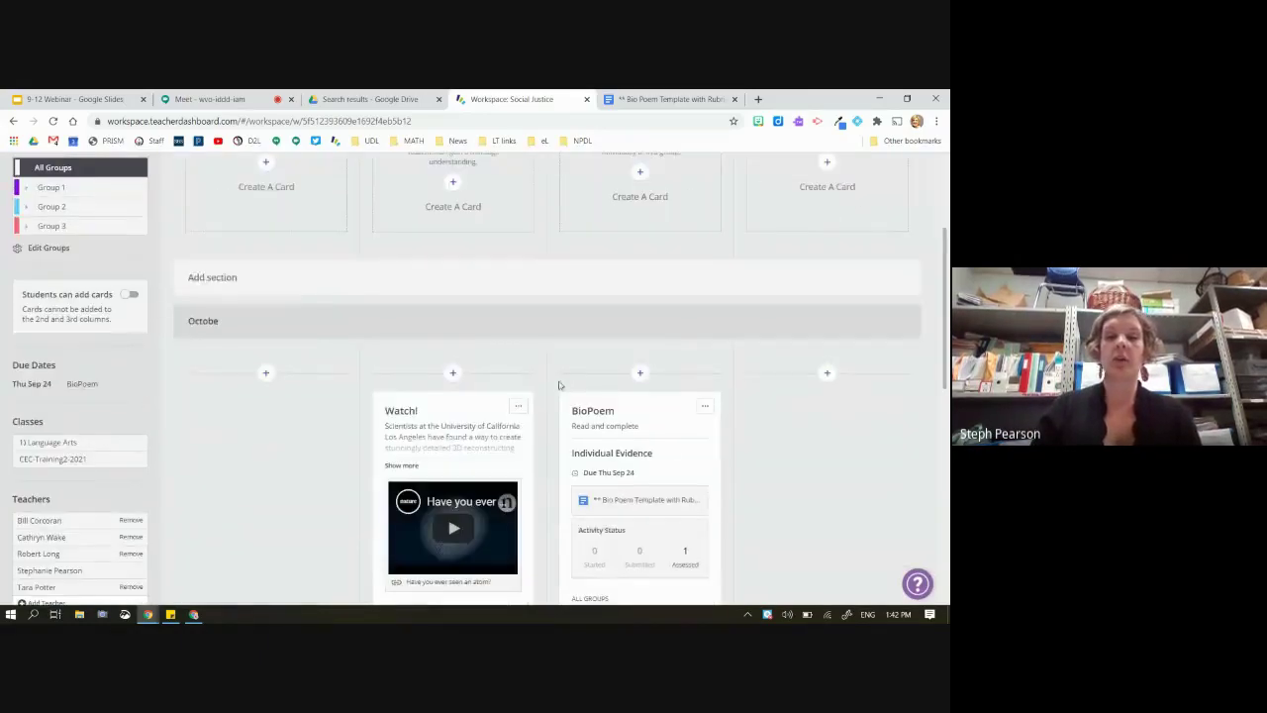
scroll(658, 395, down, 1)
scroll(658, 395, down, 2)
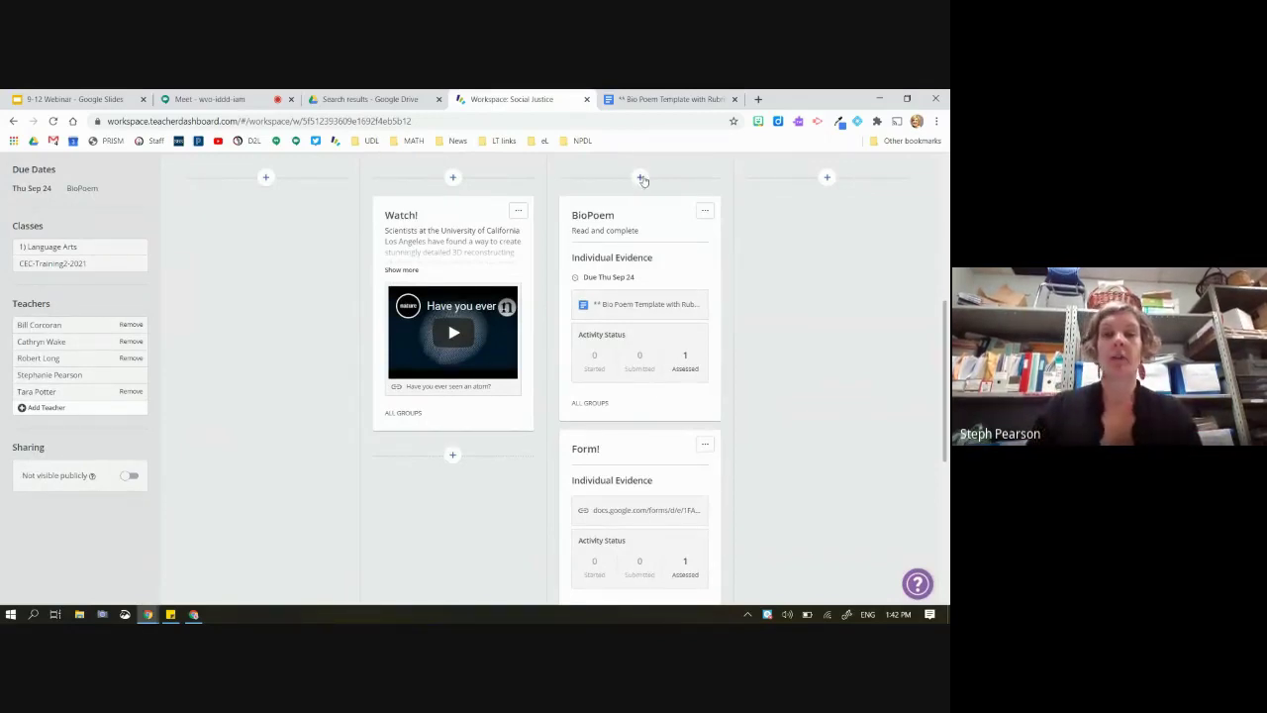
mouse_move(589, 402)
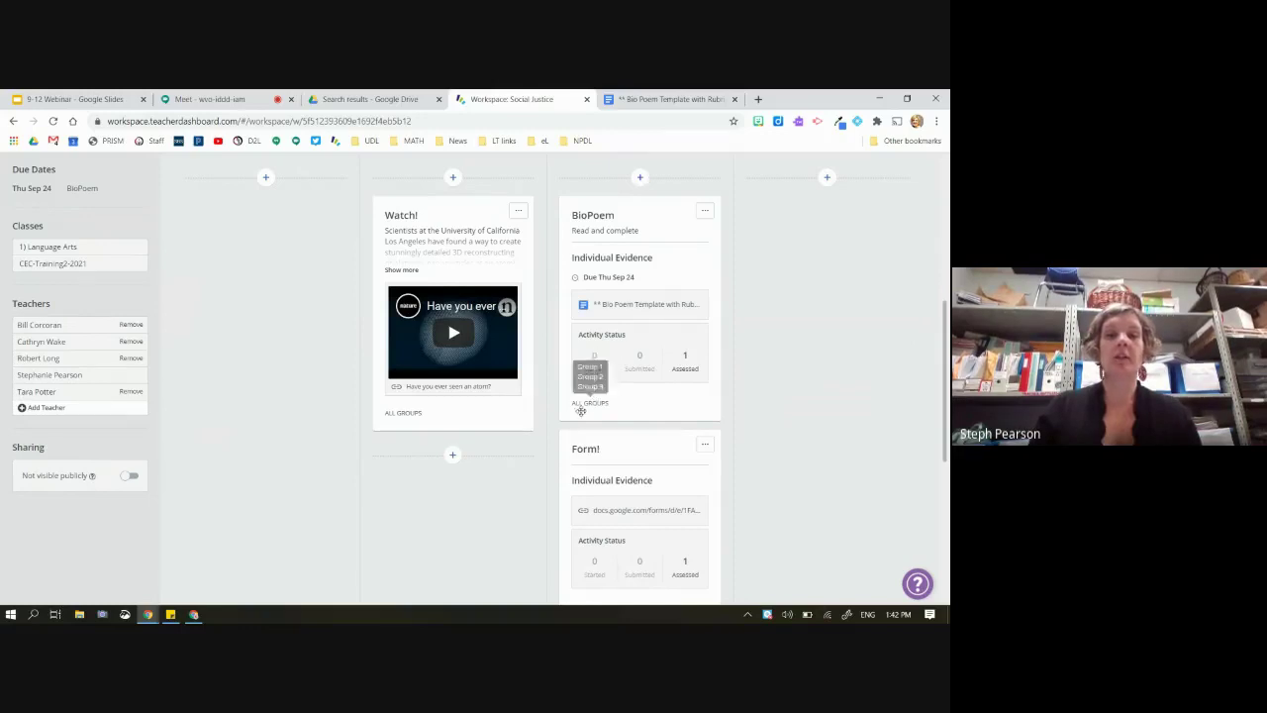
click(704, 209)
click(650, 238)
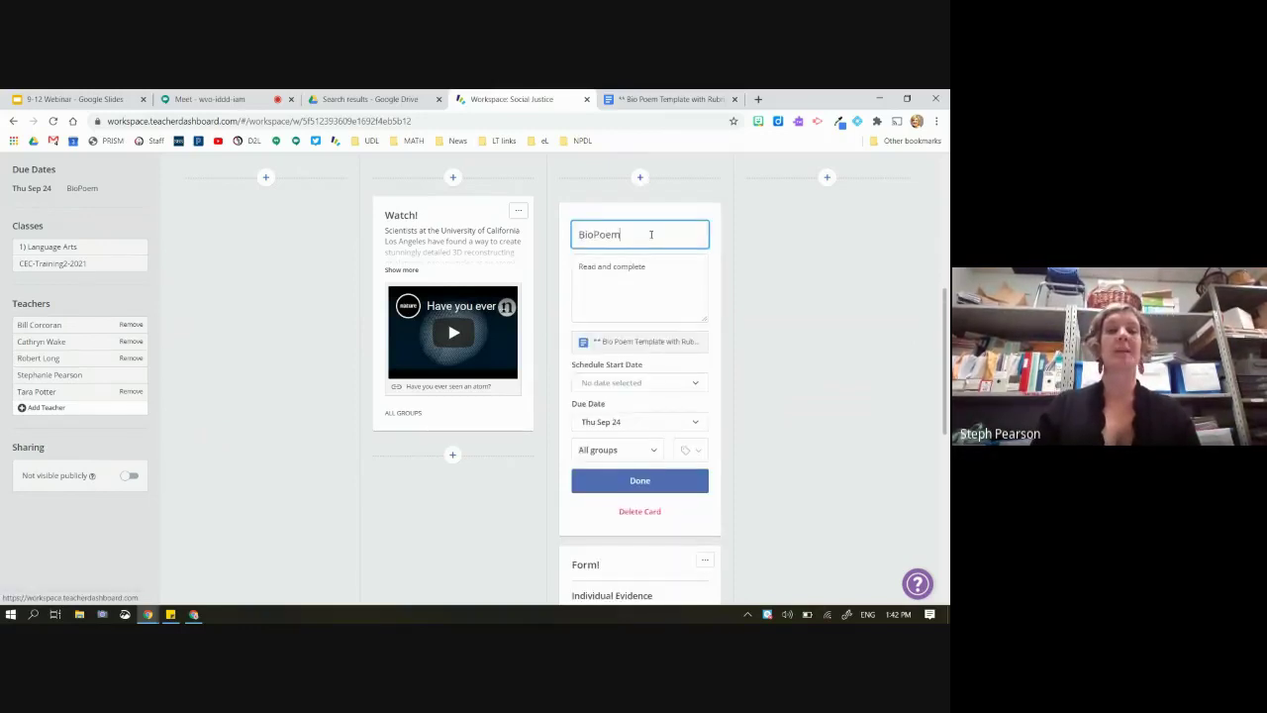
scroll(633, 360, down, 1)
click(617, 342)
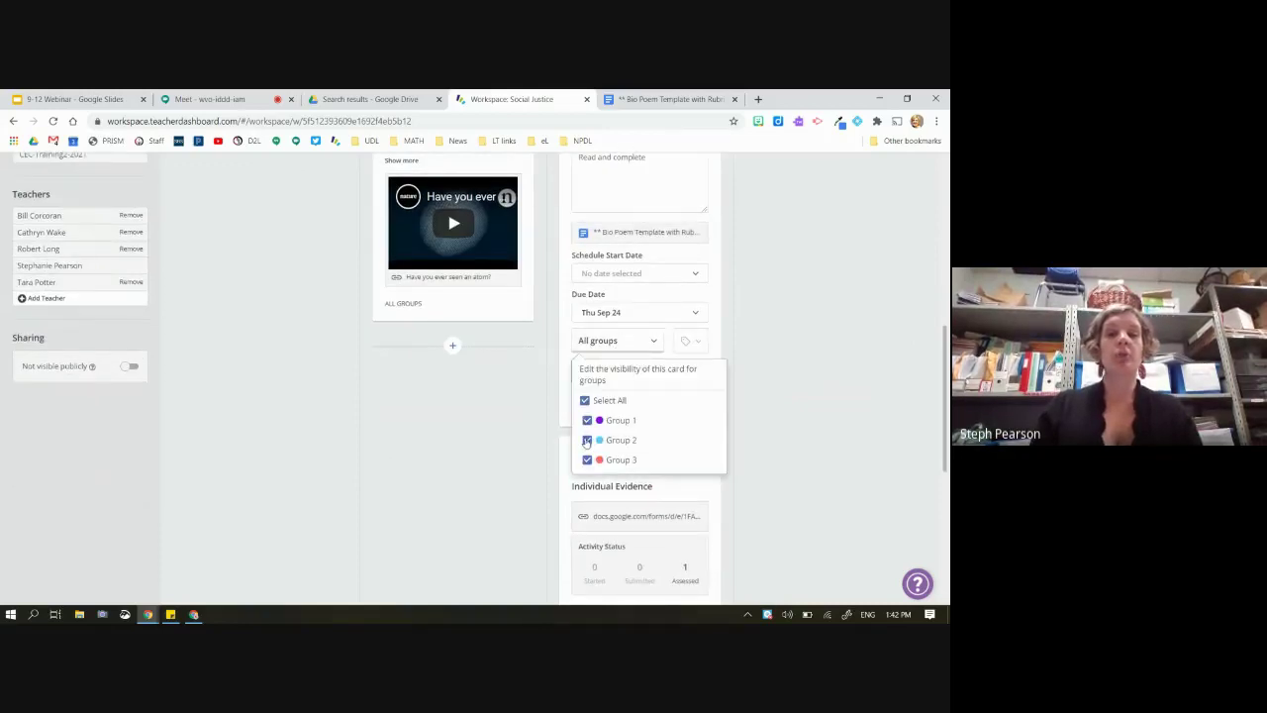
click(587, 421)
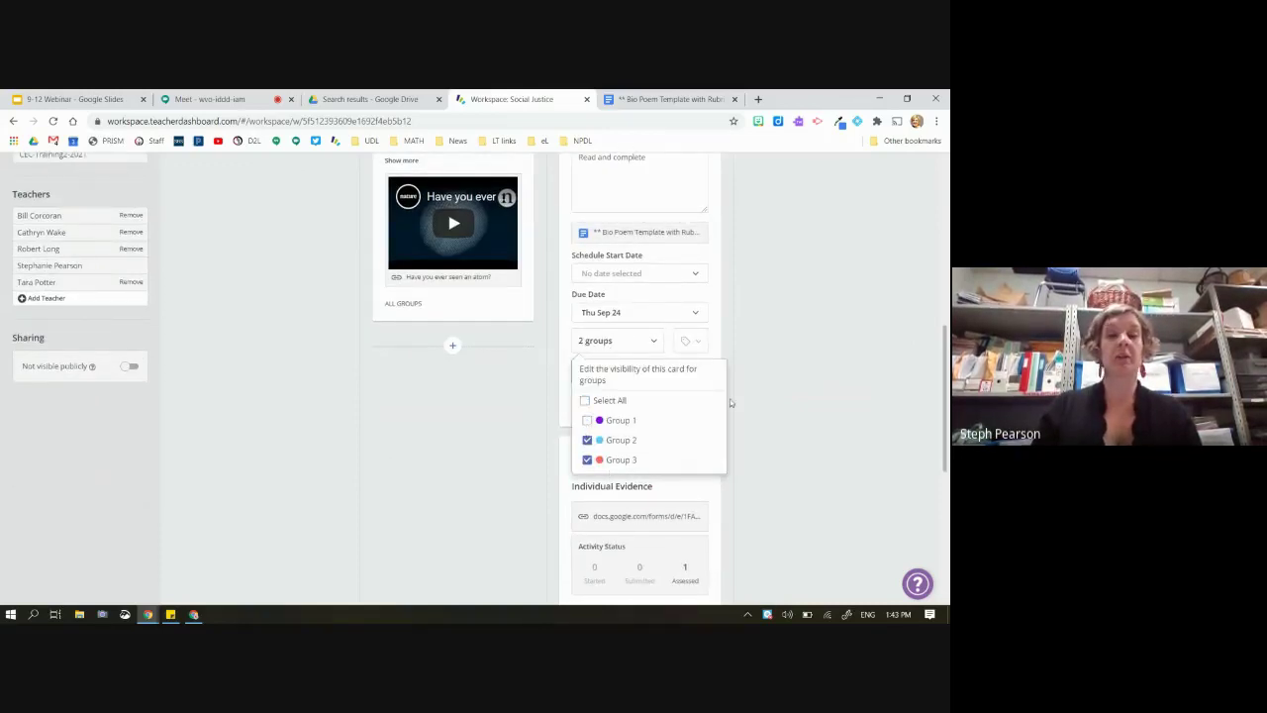
click(780, 390)
scroll(780, 388, up, 3)
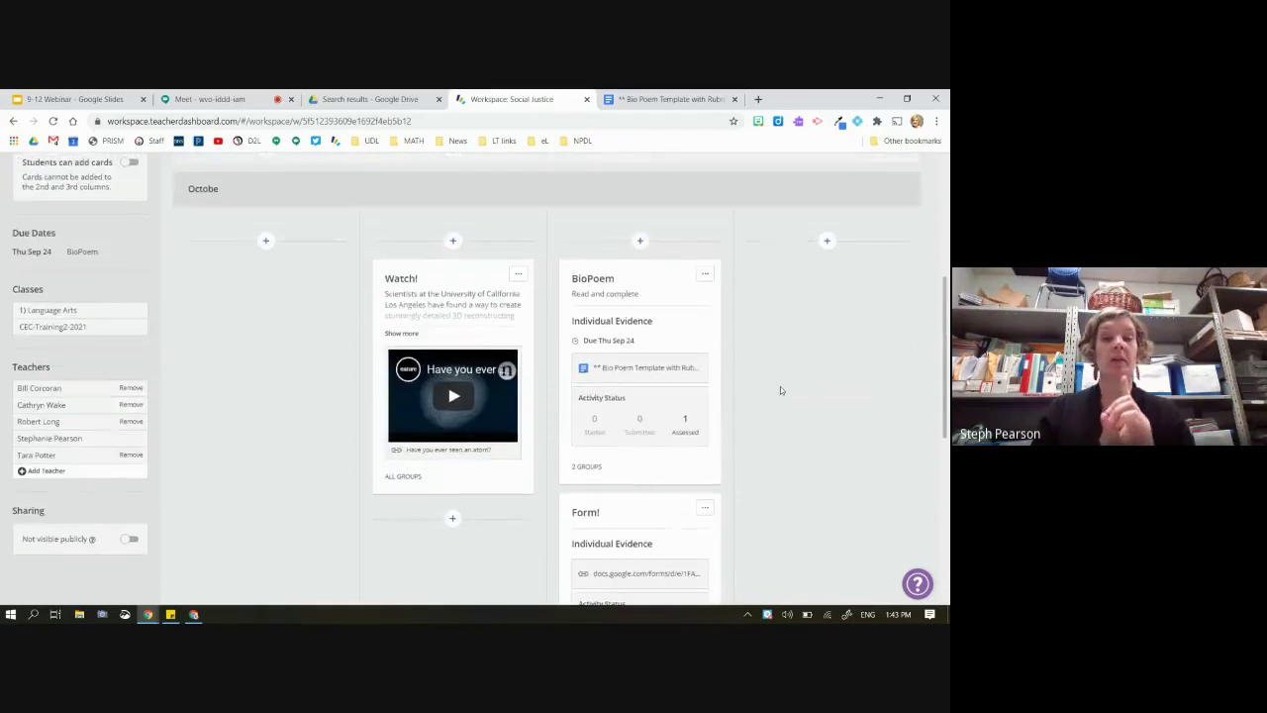
Start a new card titled 'bio poem' with the description 'dagsgd'
click(642, 241)
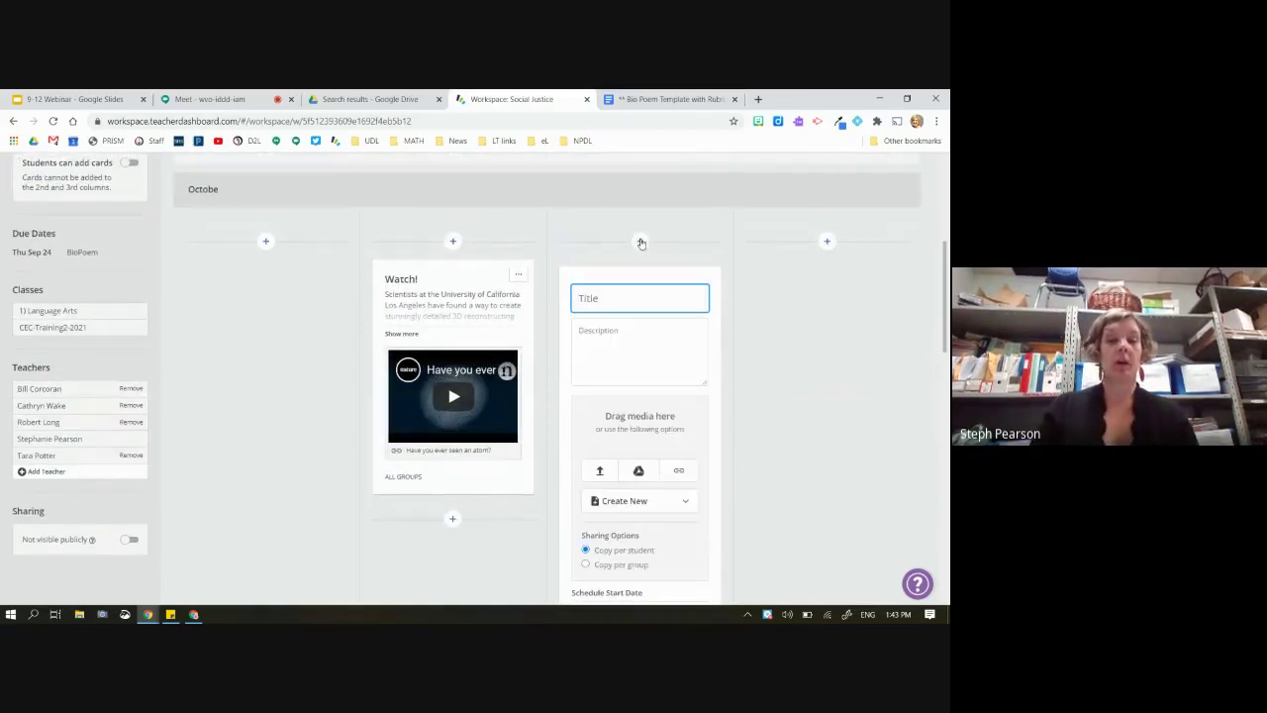
text(bio poem)
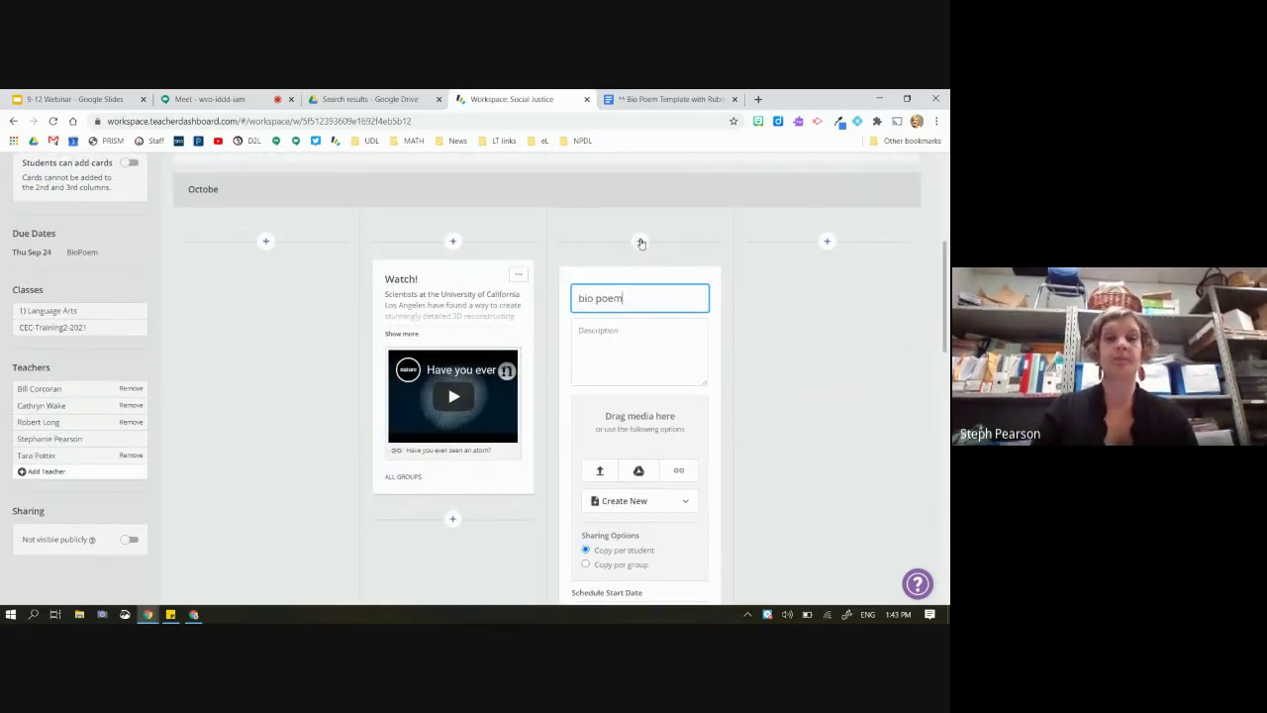
click(619, 356)
text(dagsgd)
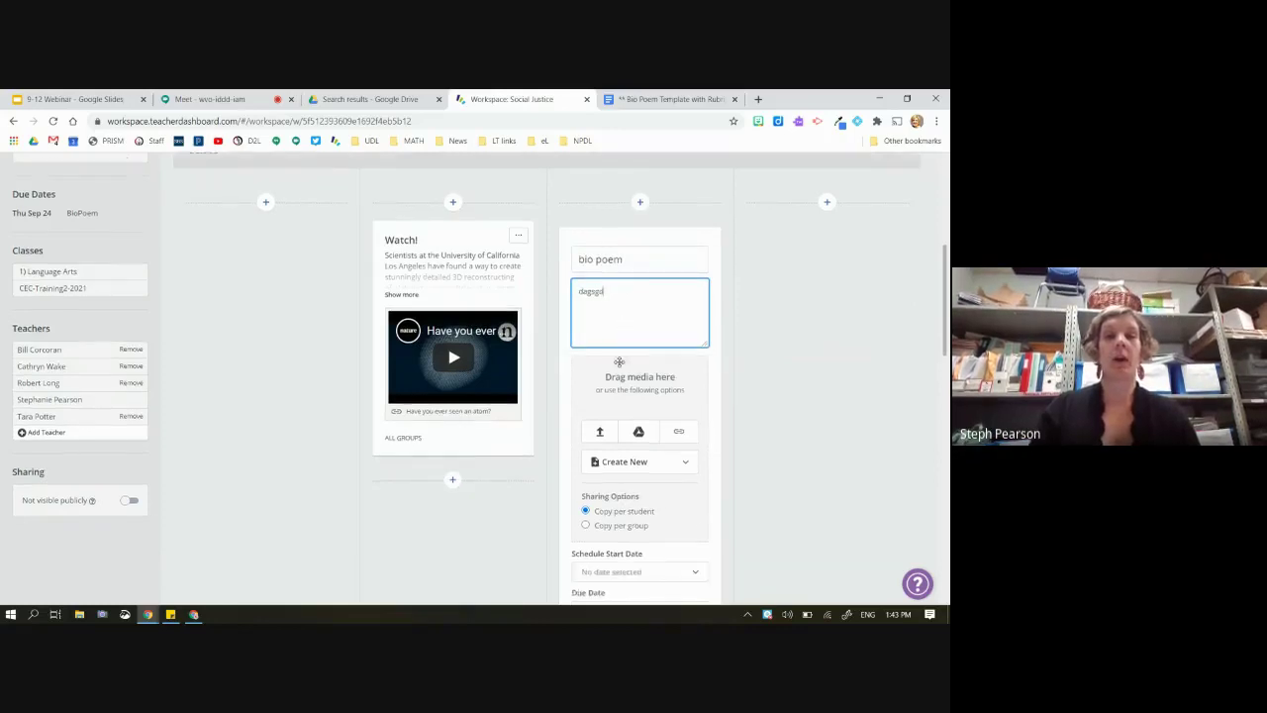
scroll(629, 351, down, 3)
Search Drive for 'bio' and attach the Bio Poem Template with Rubric file
click(639, 330)
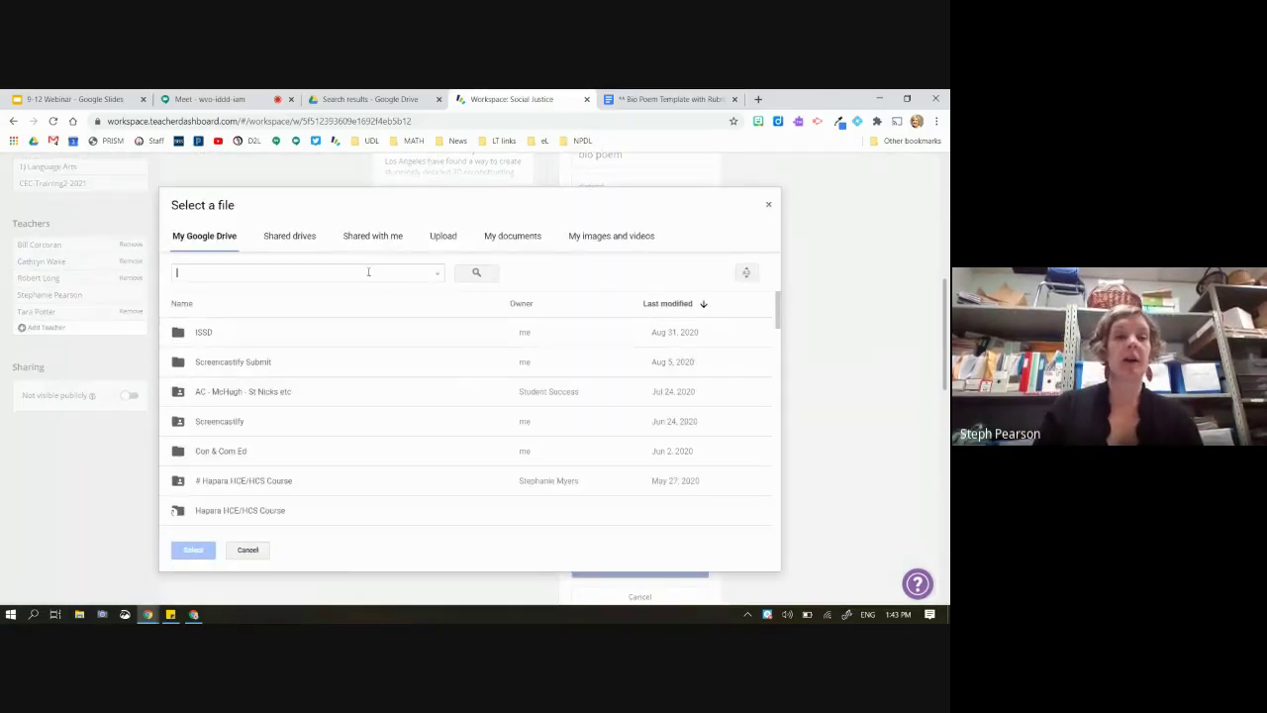
text(biop)
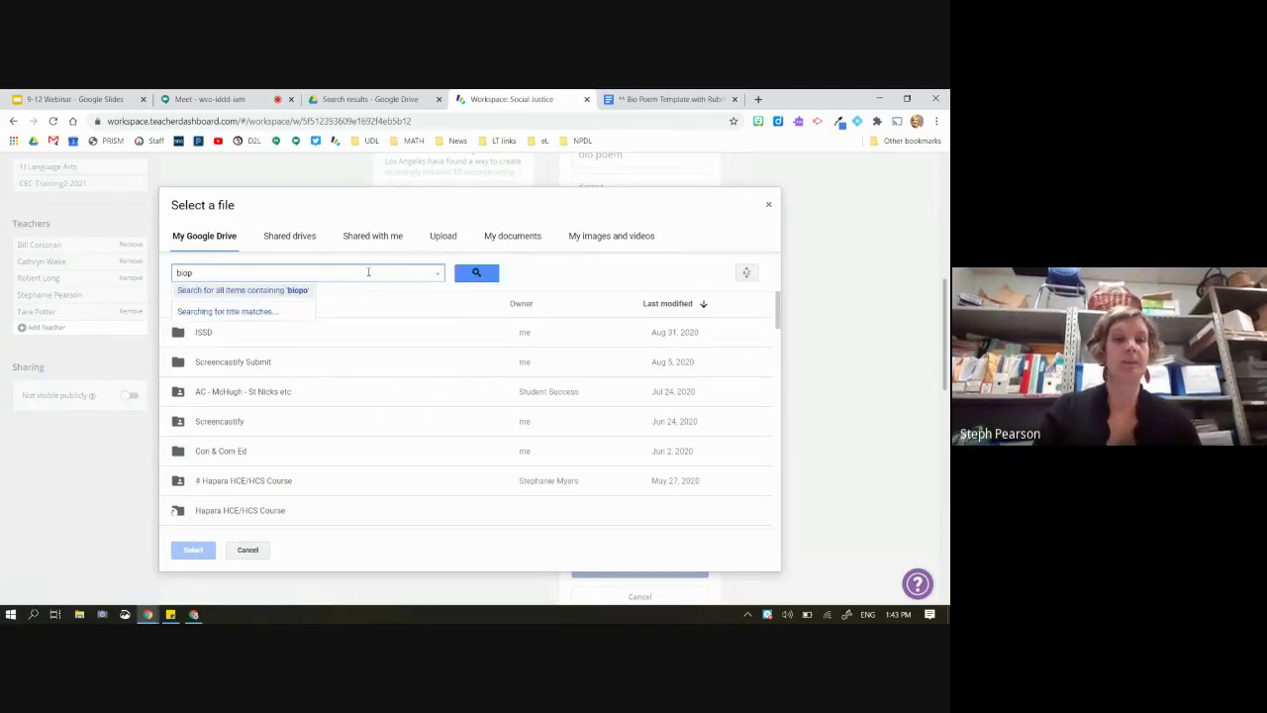
key(BackSpace)
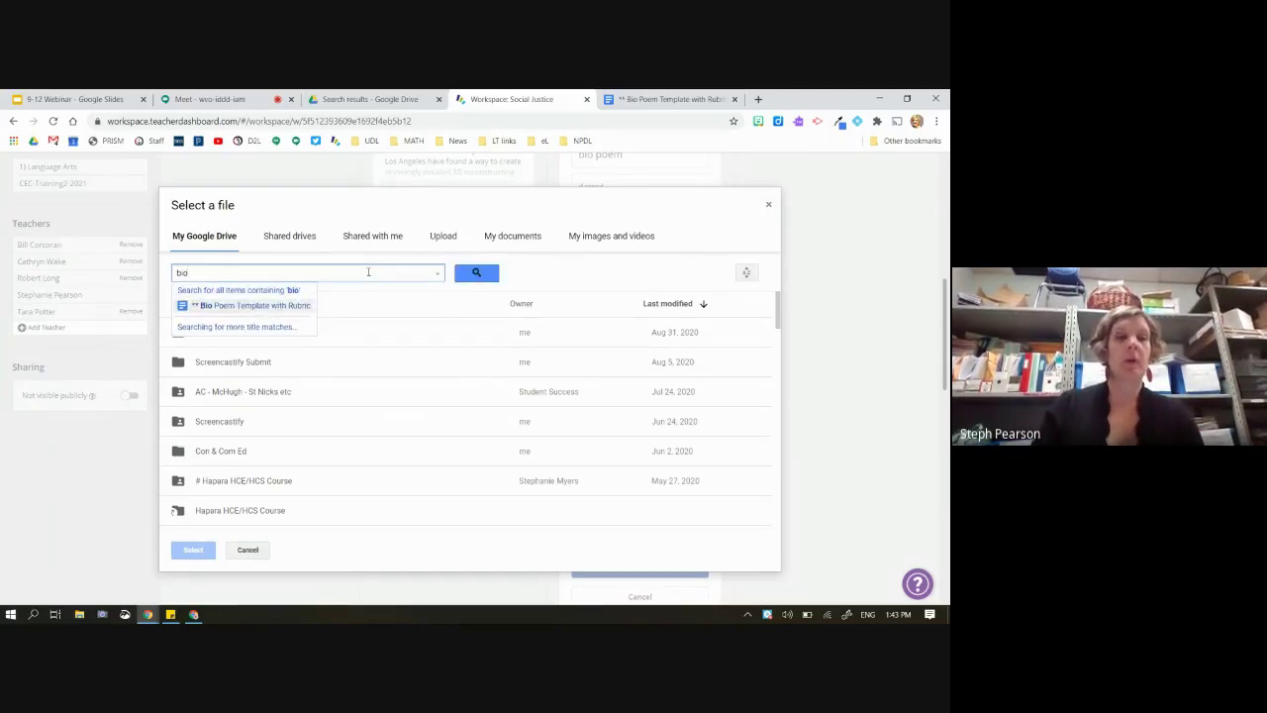
text(poem)
key(BackSpace)
key(BackSpace)
key(BackSpace)
key(BackSpace)
key(BackSpace)
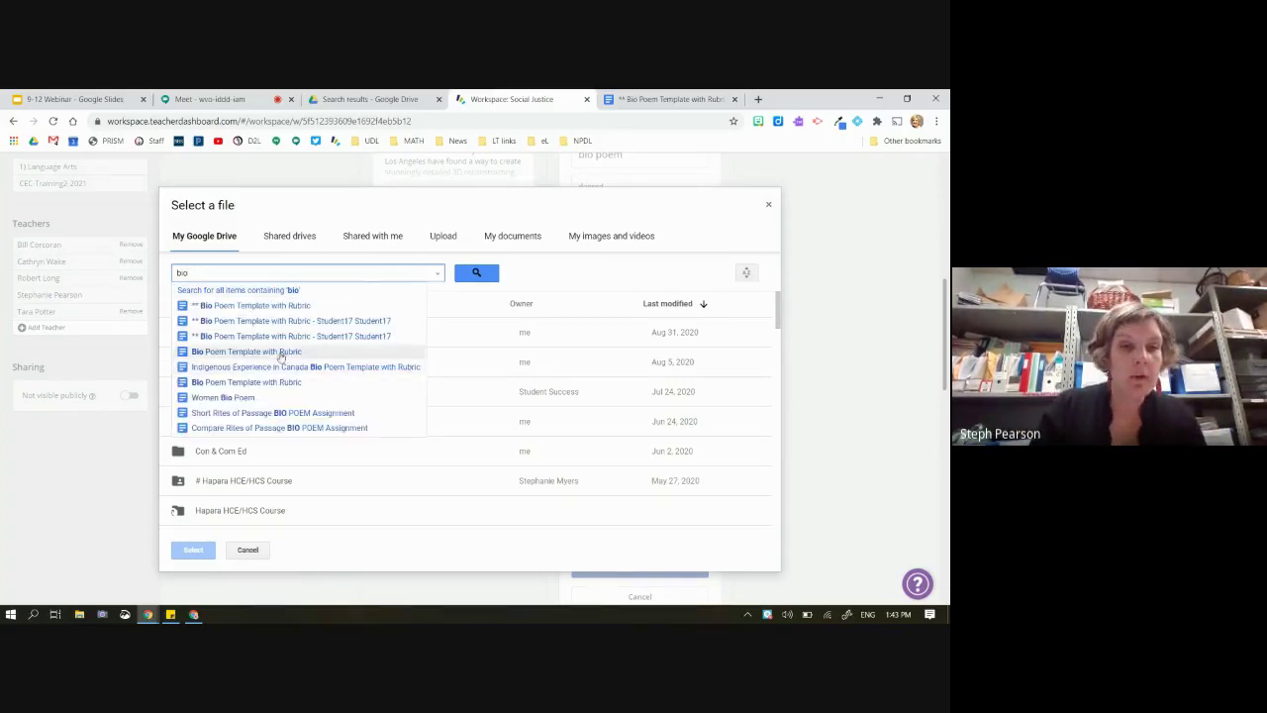
click(274, 353)
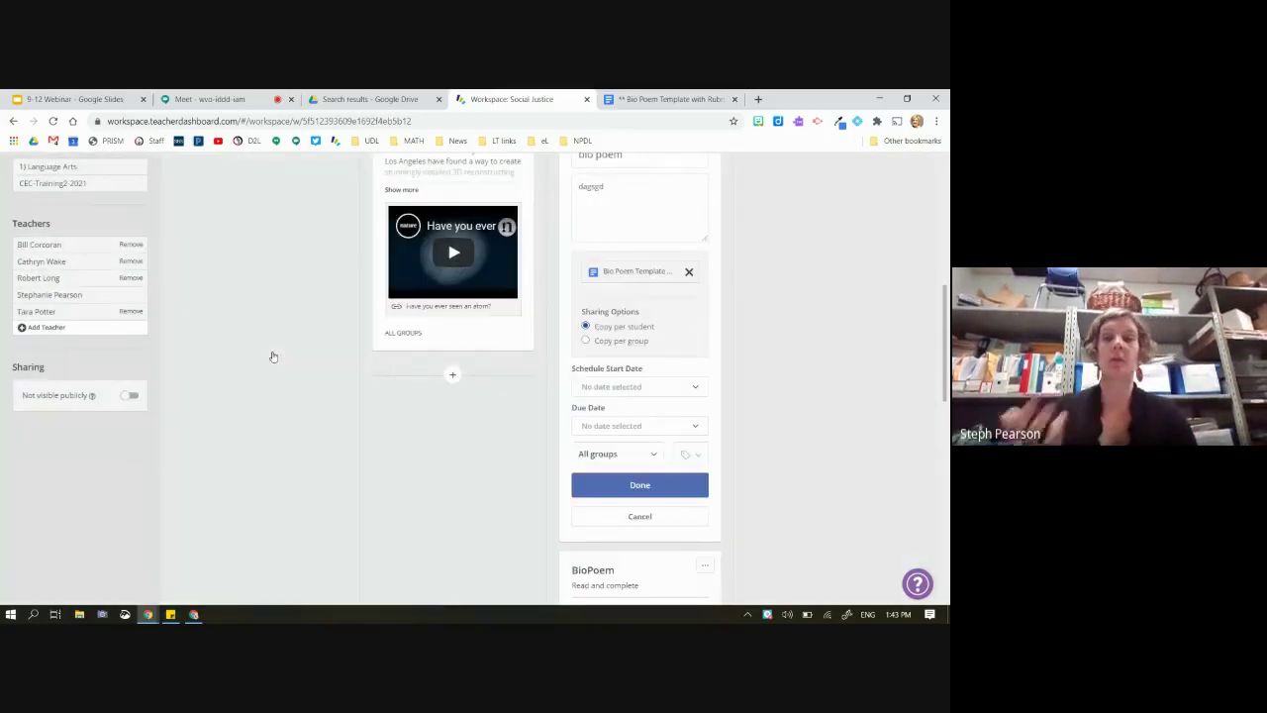
scroll(273, 356, up, 2)
scroll(273, 356, down, 3)
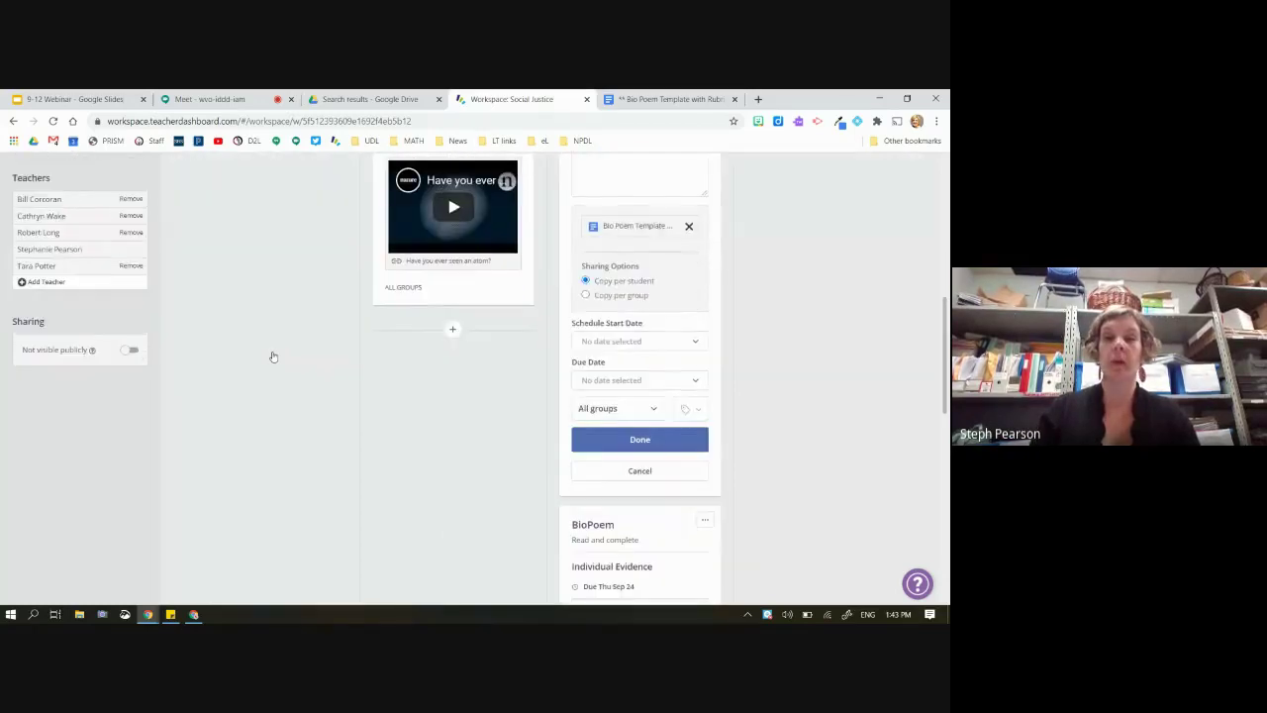
Make the new card visible to Group 1 only and save it
click(624, 410)
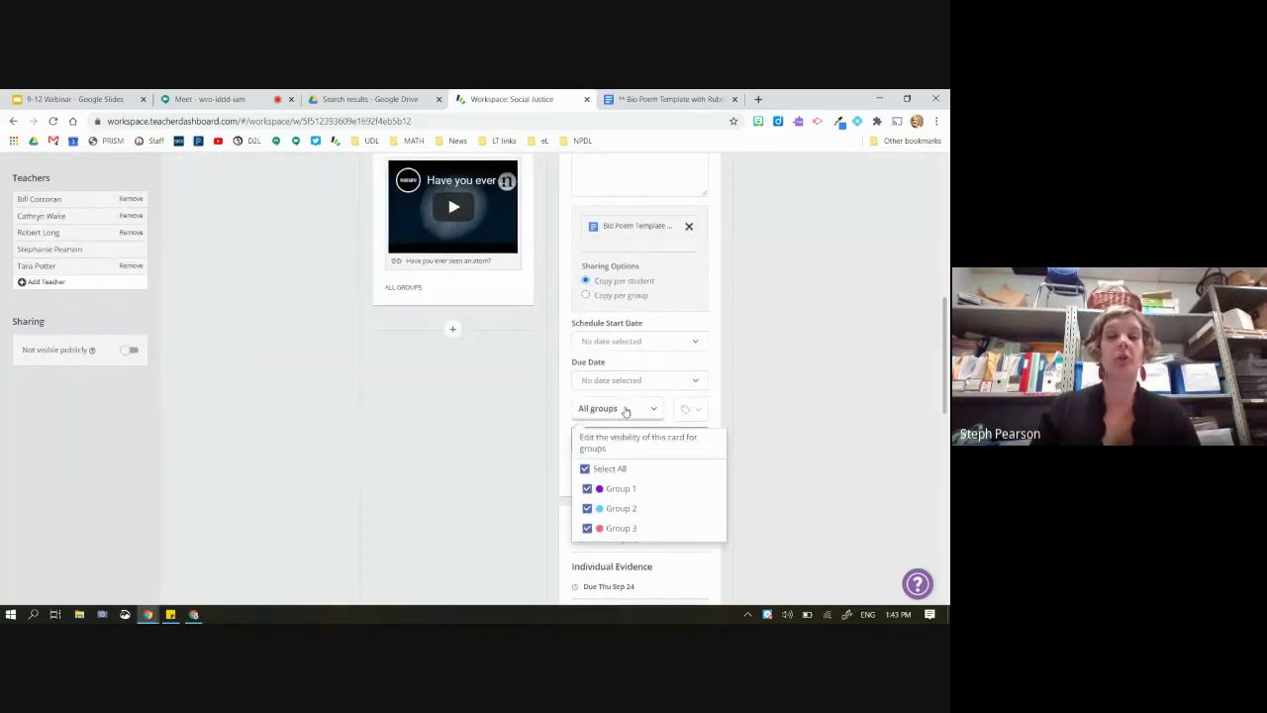
click(585, 470)
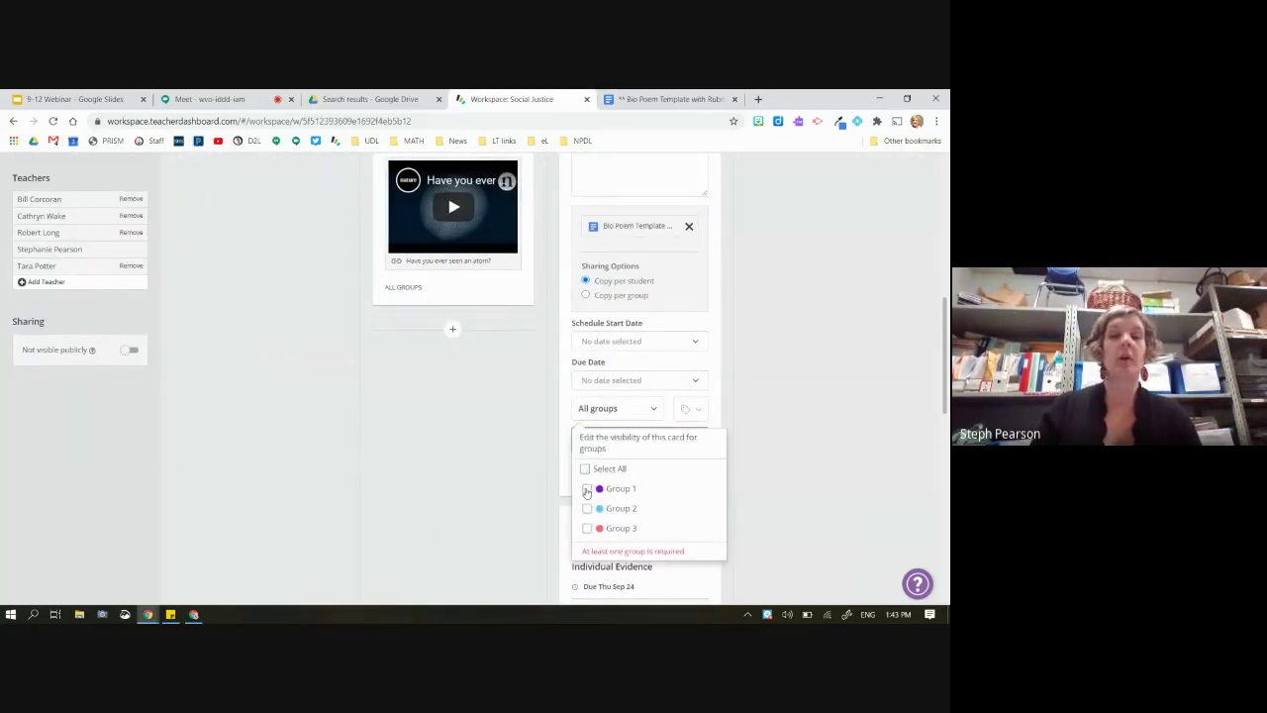
click(587, 490)
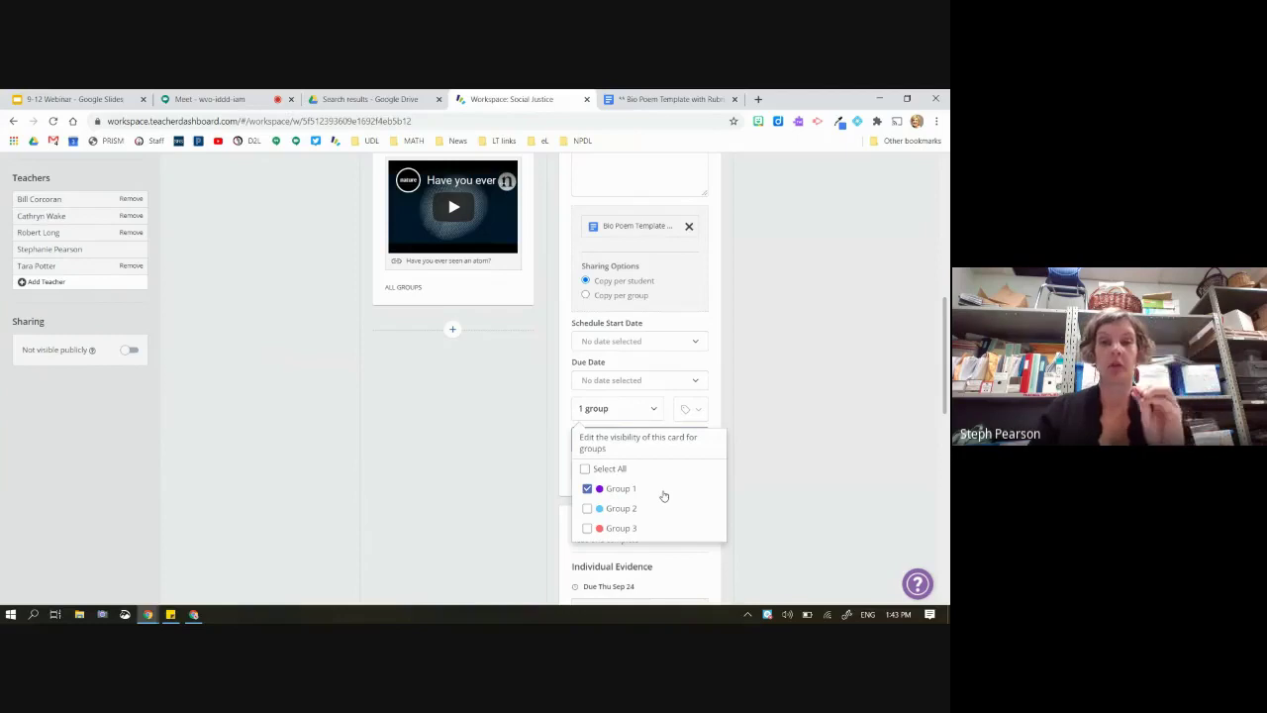
click(512, 441)
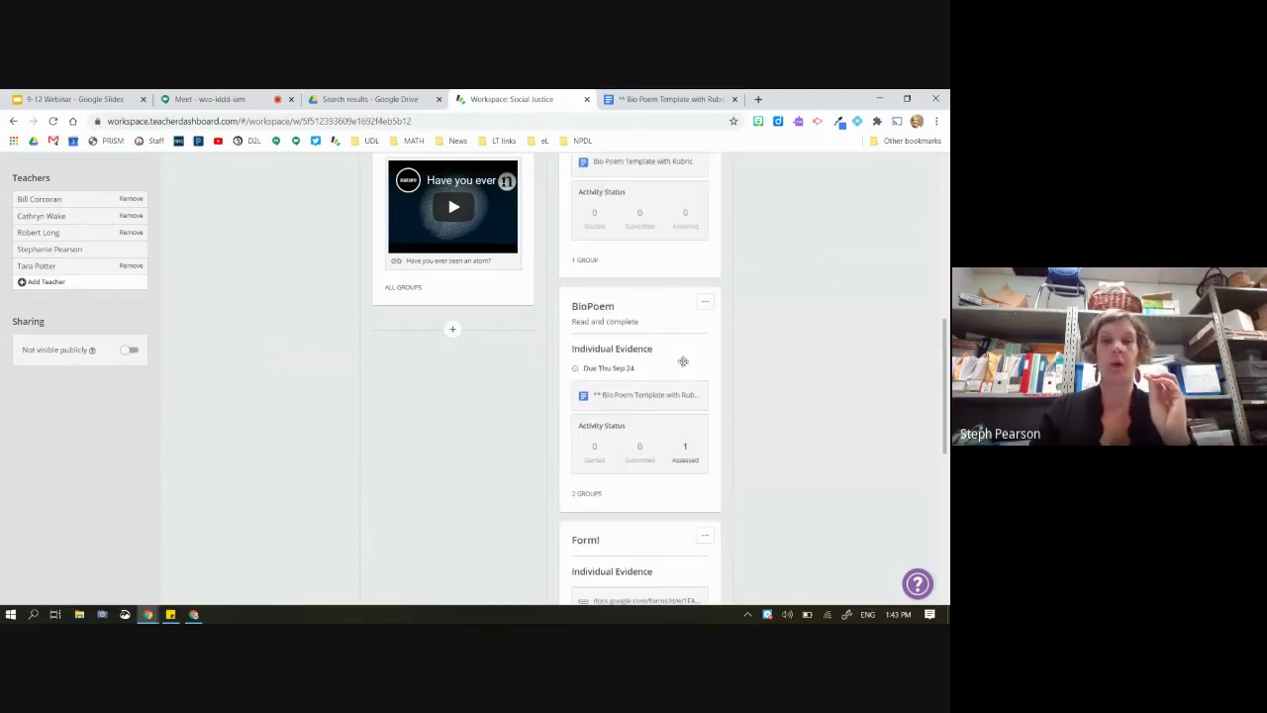
Limit the Watch! card's visibility to Group 2 and Group 3 only
scroll(683, 361, up, 1)
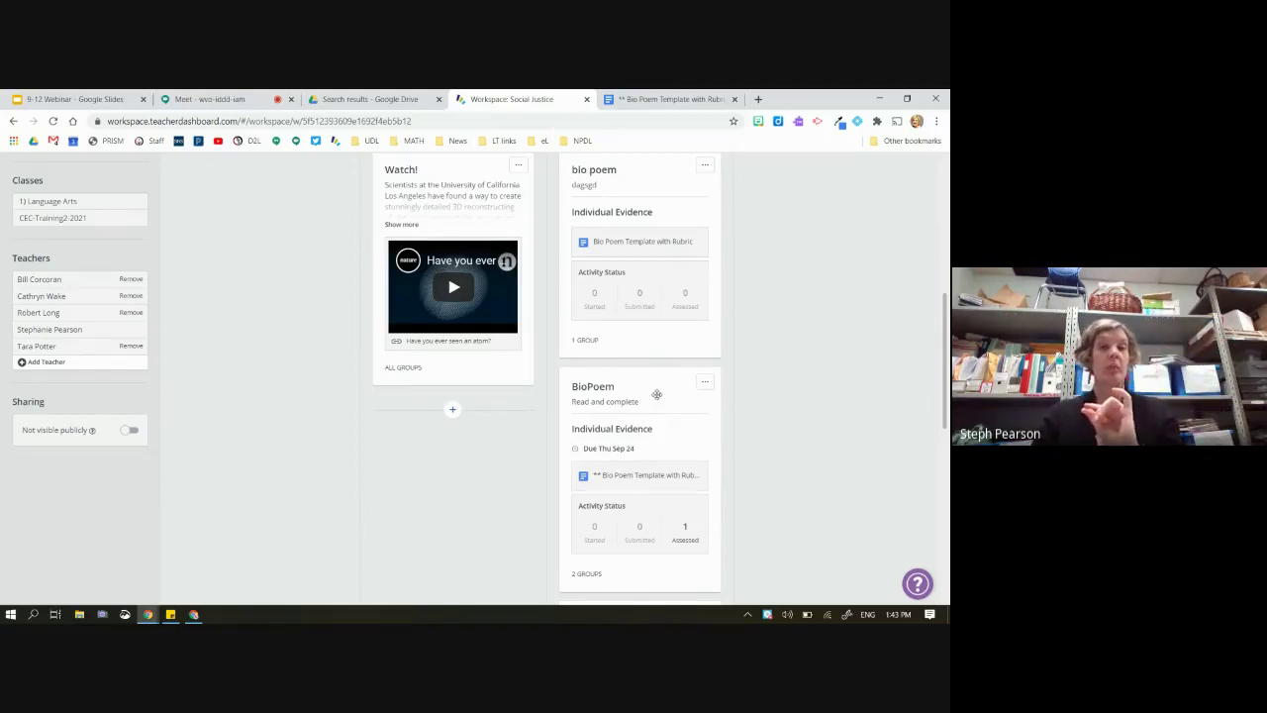
scroll(503, 249, up, 1)
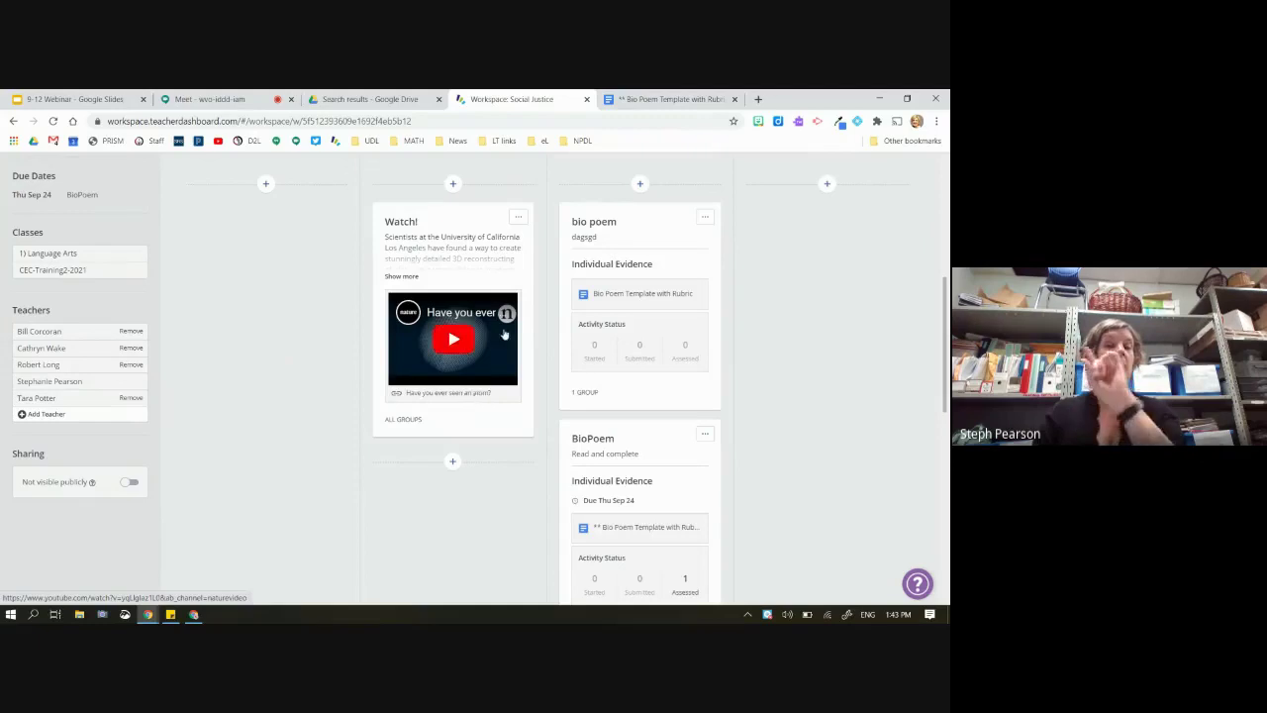
click(517, 219)
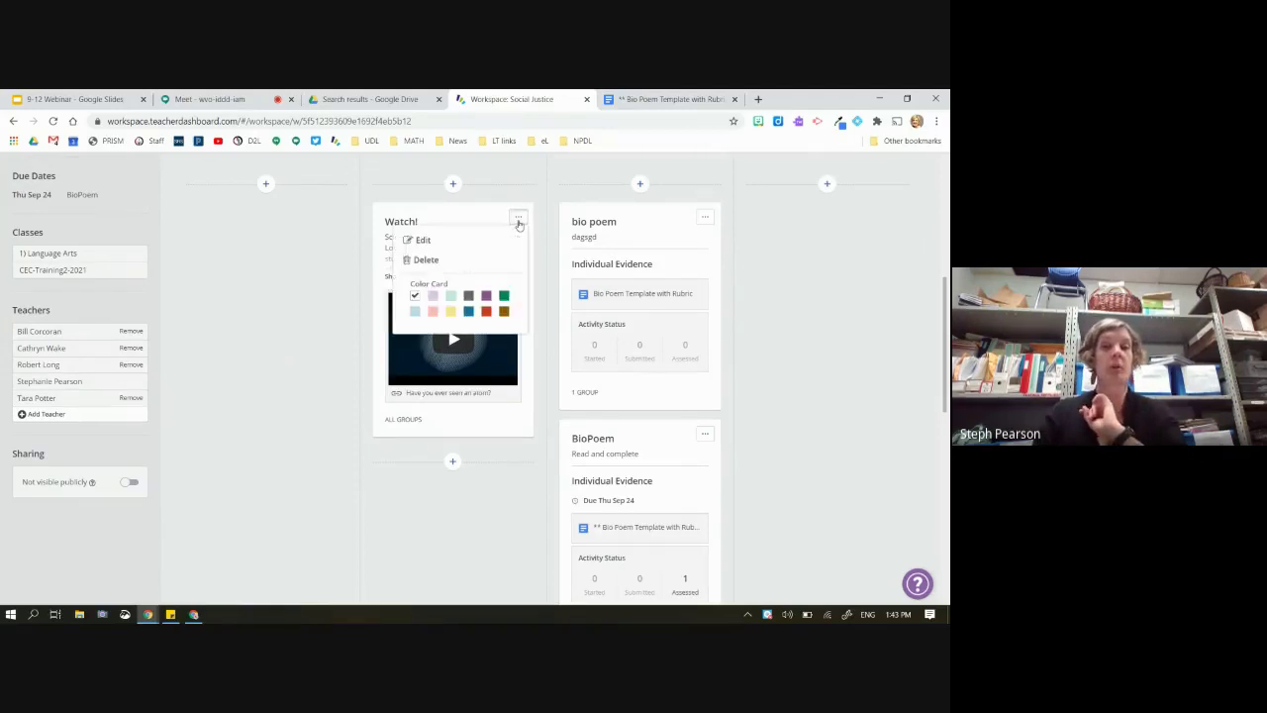
click(461, 240)
scroll(428, 451, down, 3)
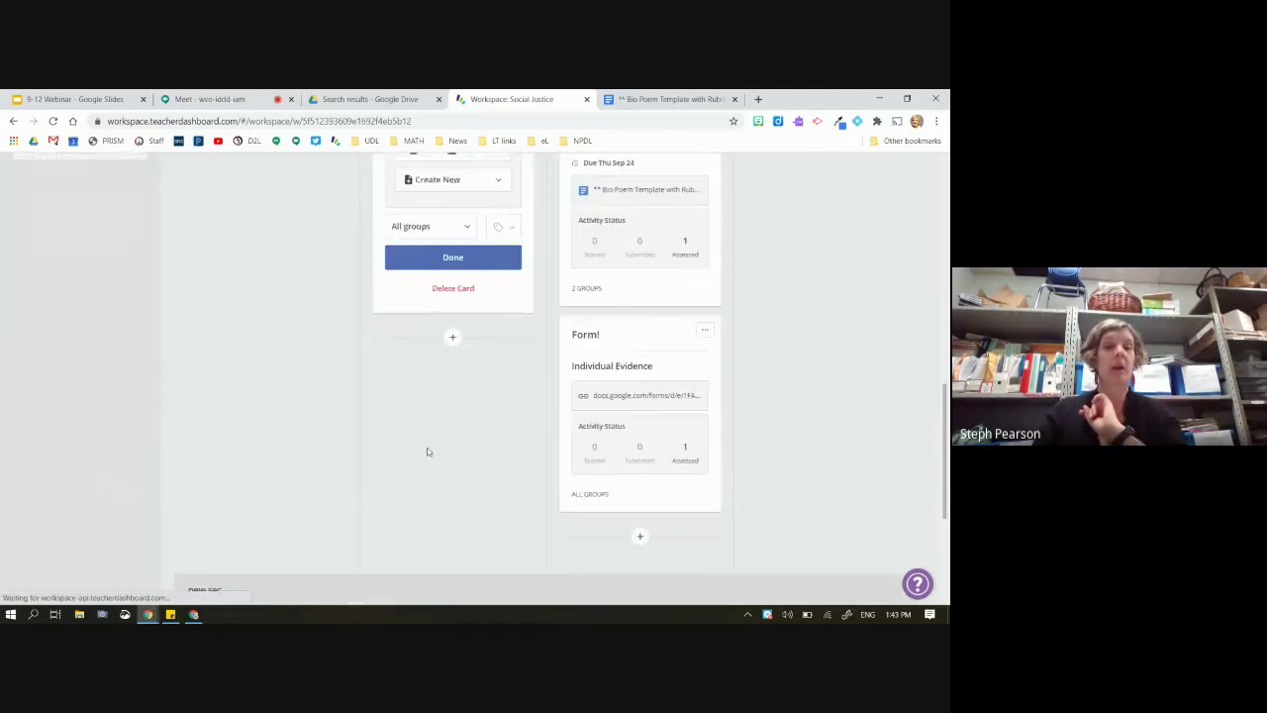
click(426, 223)
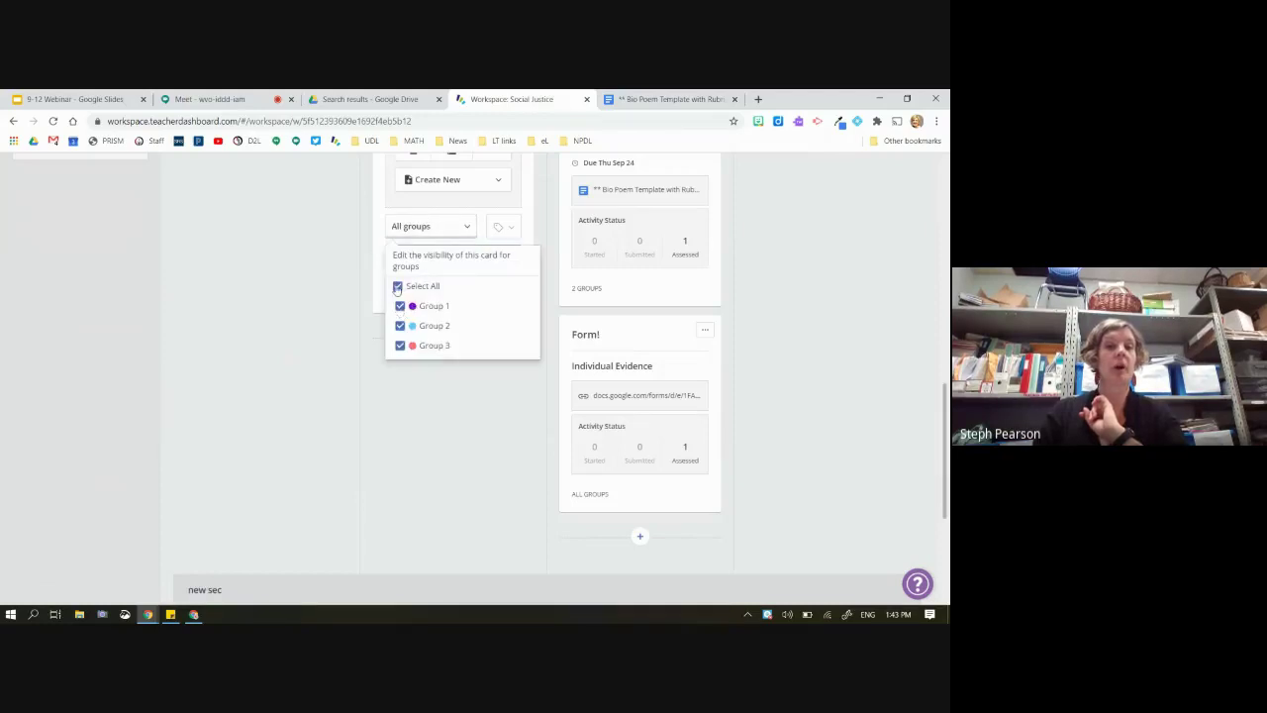
click(397, 286)
click(400, 325)
click(400, 345)
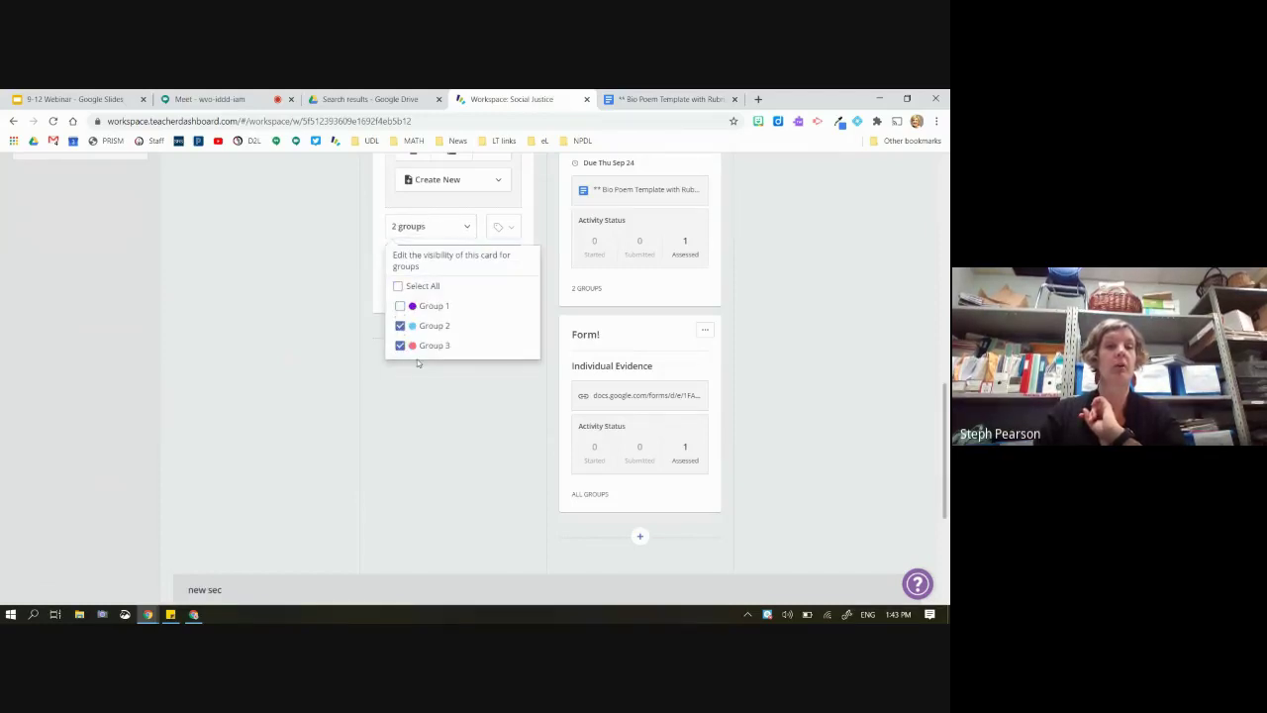
click(436, 389)
Filter the board to Group 2 and scroll through its Watch!, BioPoem and Form! cards
scroll(436, 389, up, 5)
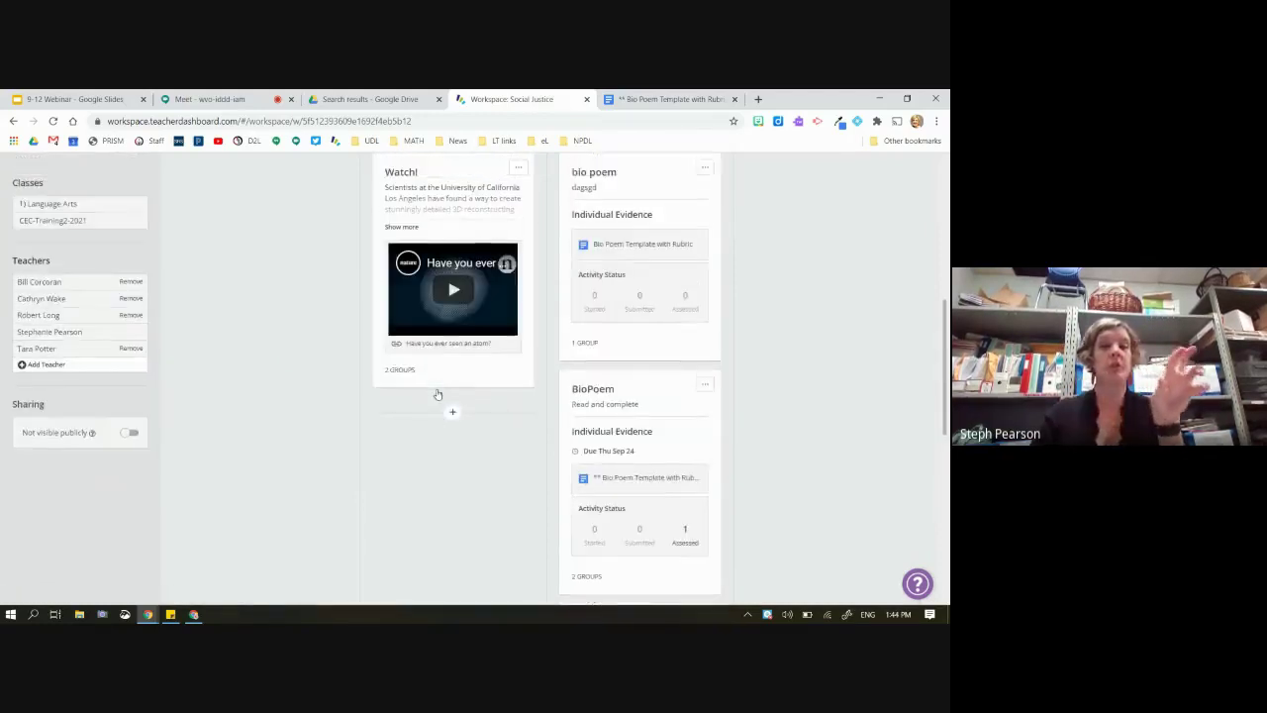
scroll(436, 393, up, 1)
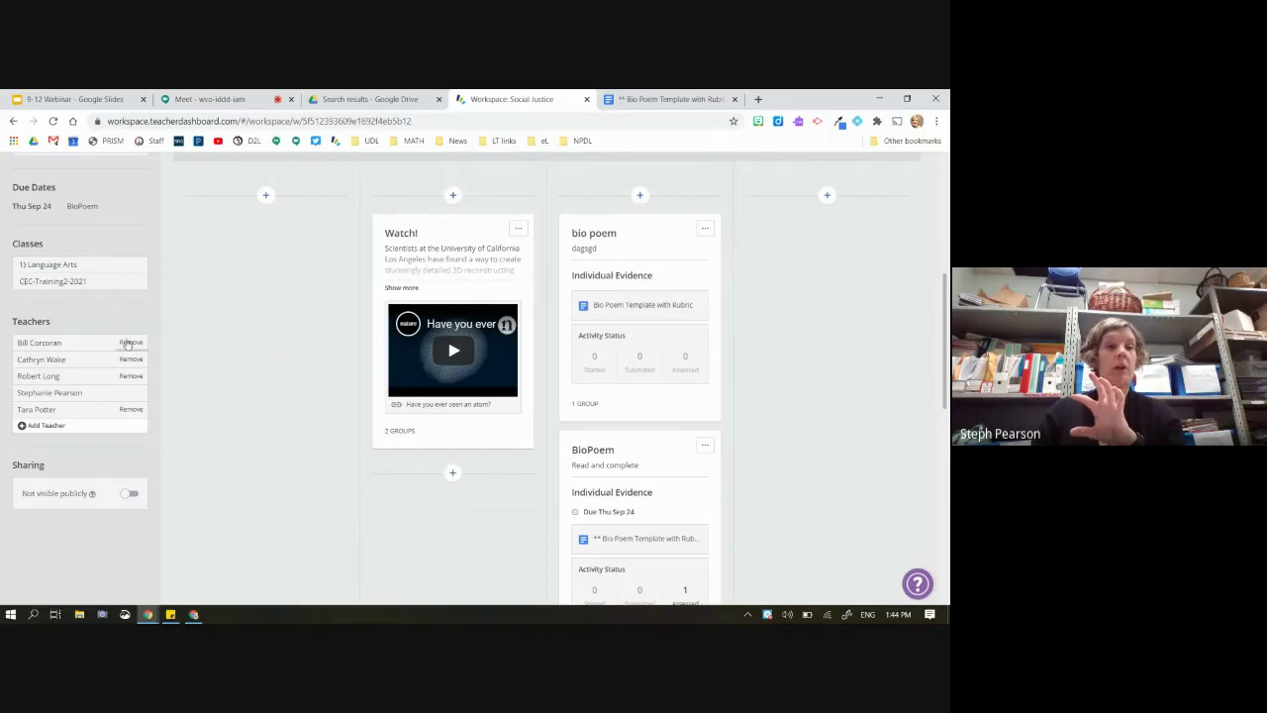
scroll(25, 267, up, 3)
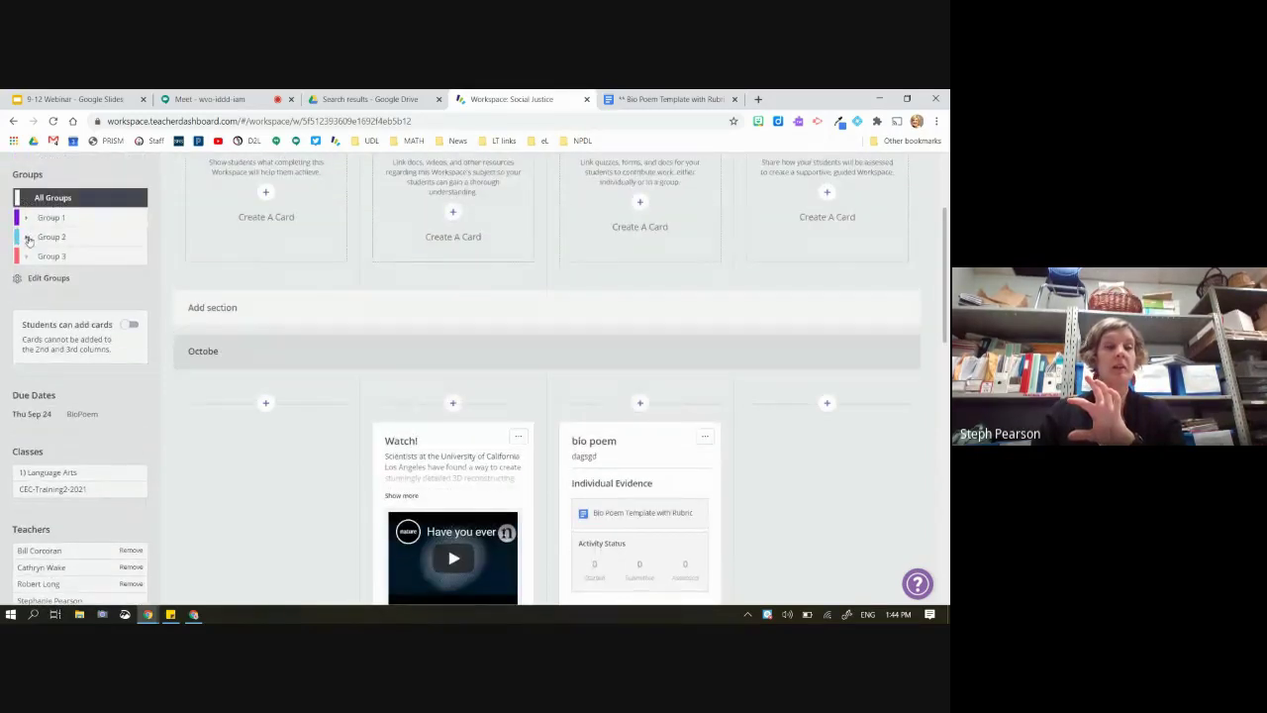
click(28, 236)
scroll(379, 320, down, 2)
scroll(380, 320, down, 1)
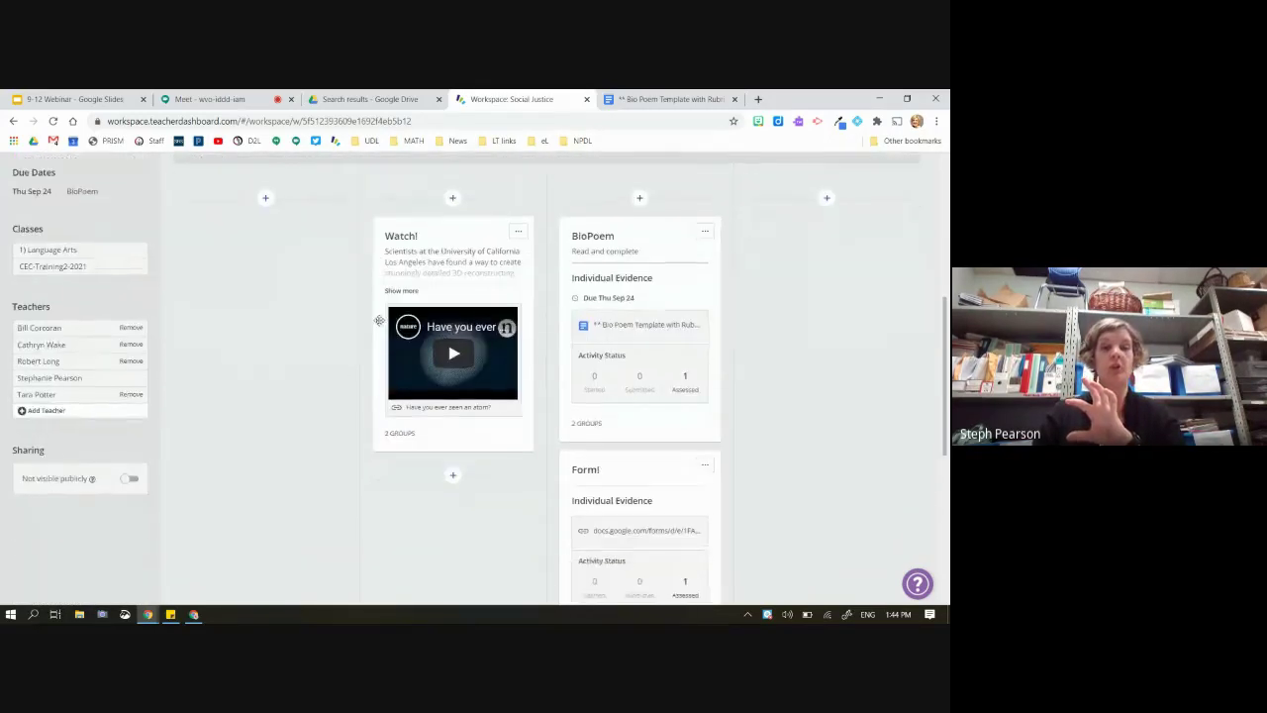
scroll(379, 325, up, 4)
scroll(380, 325, down, 5)
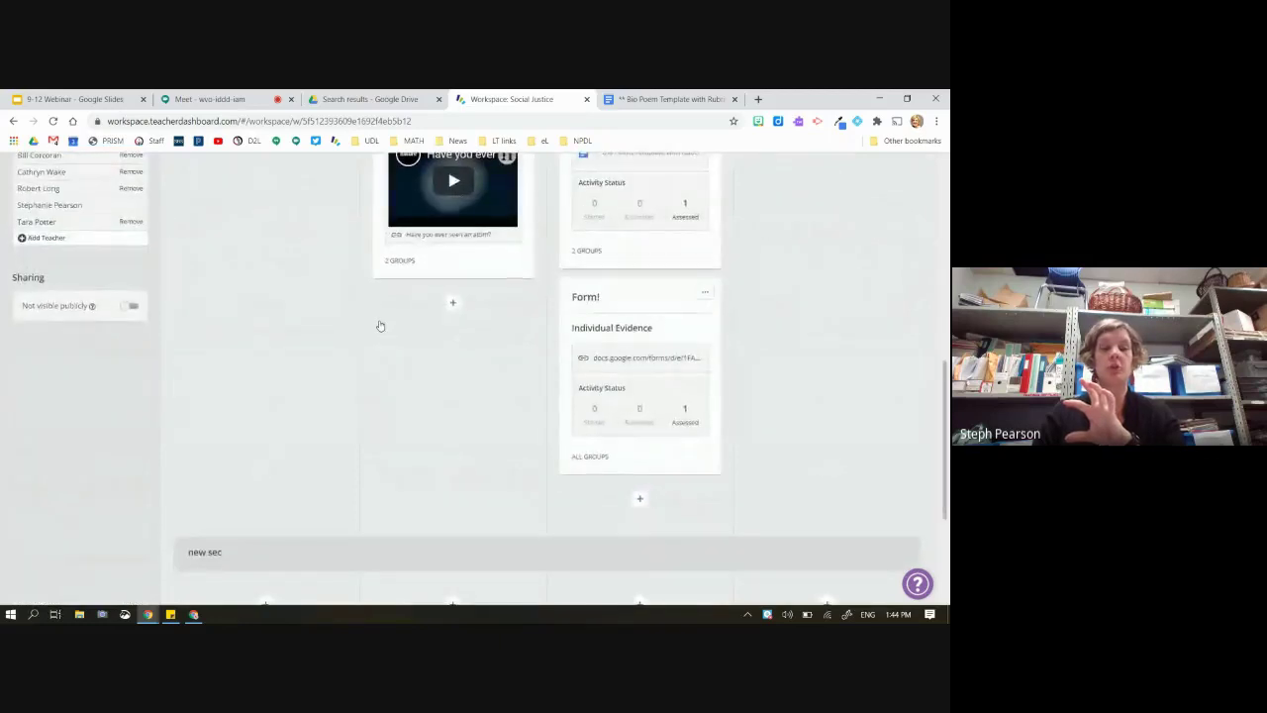
scroll(380, 322, up, 3)
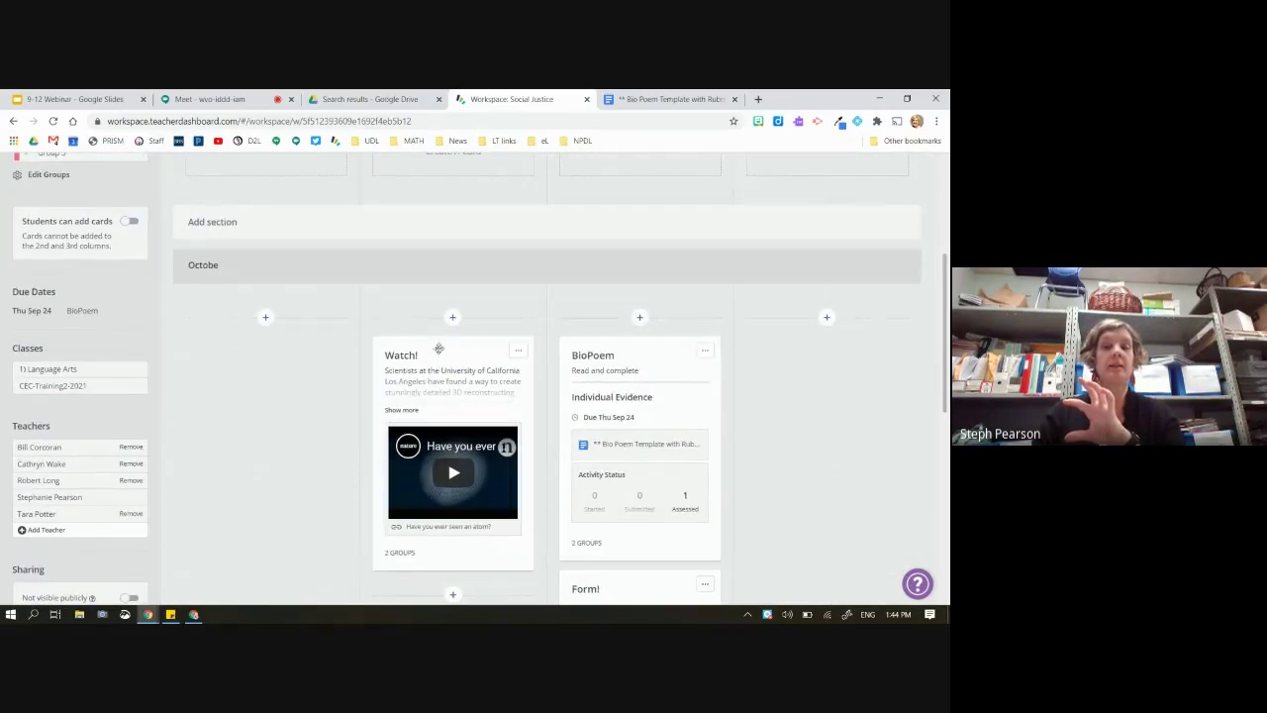
scroll(598, 468, down, 2)
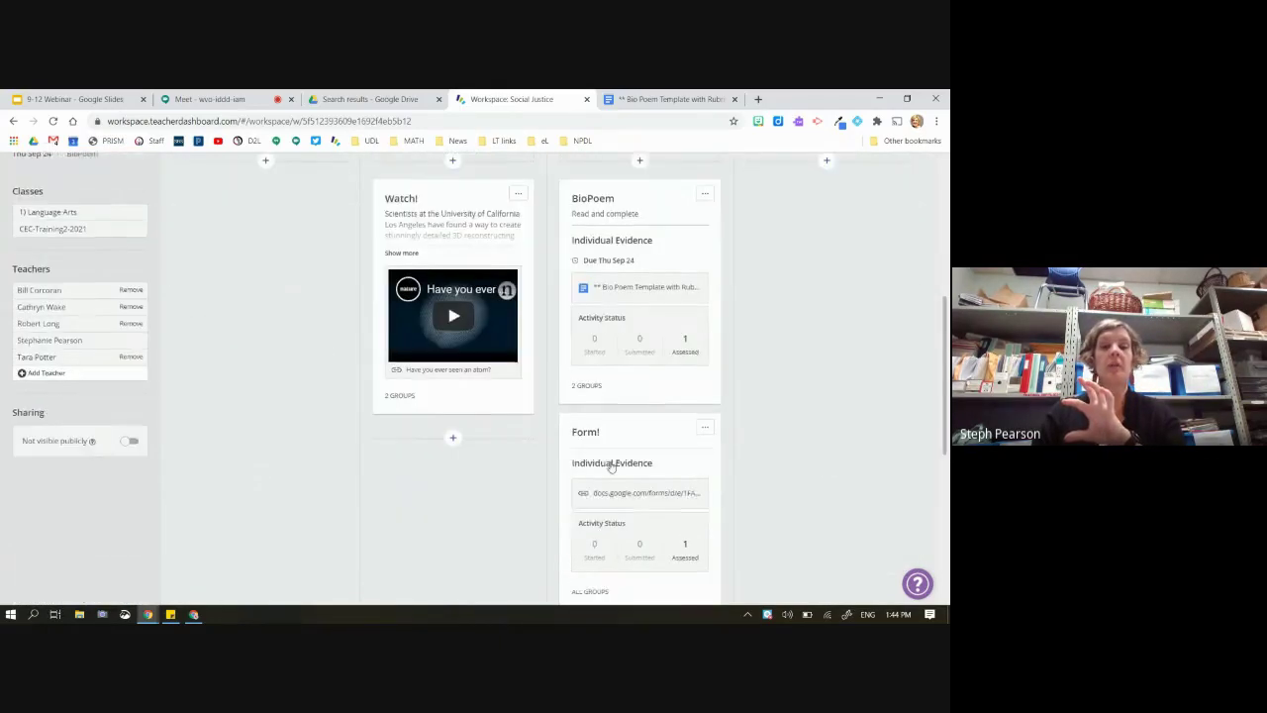
scroll(580, 446, up, 2)
scroll(664, 344, up, 2)
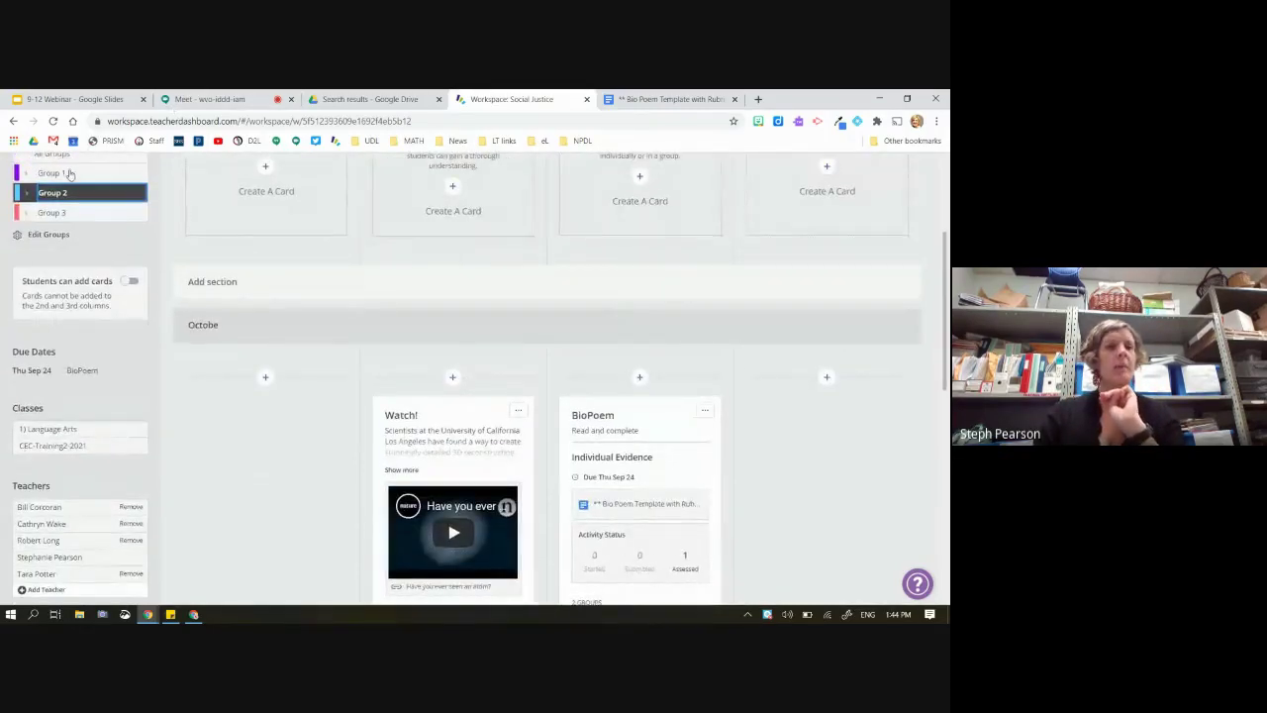
Filter the board to Group 1 and scroll through the cards it sees
click(79, 172)
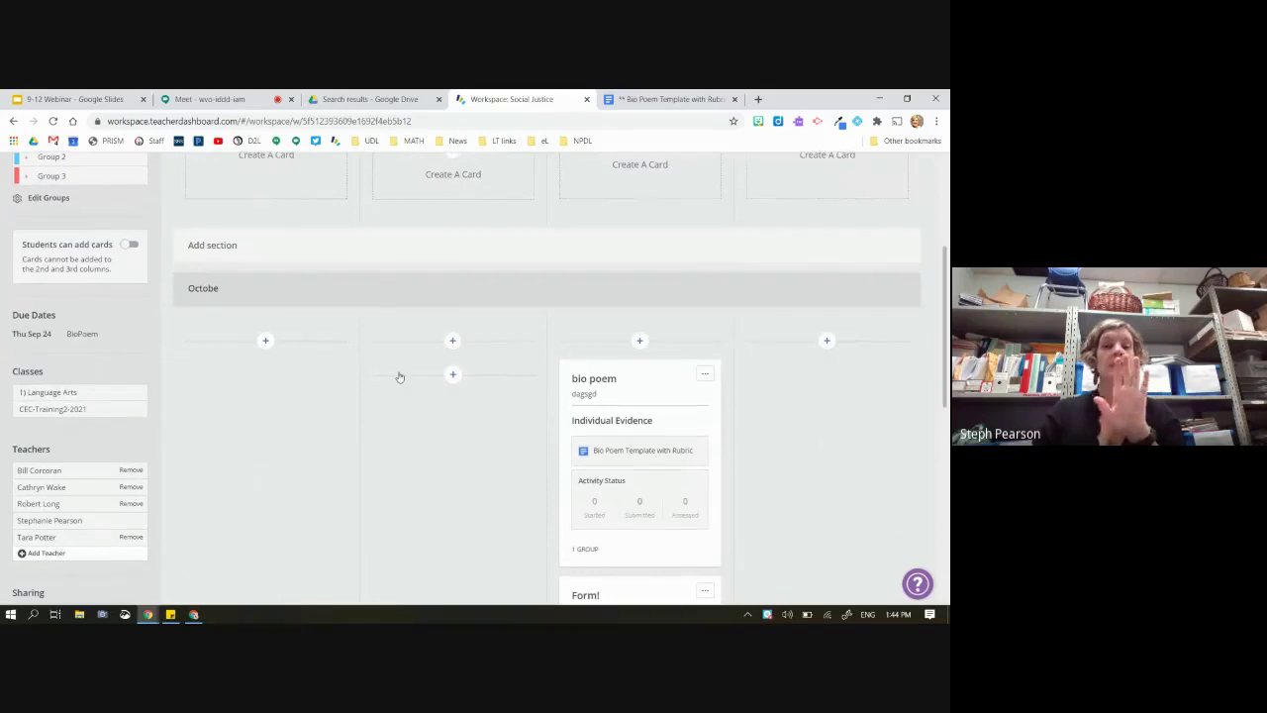
scroll(679, 428, down, 3)
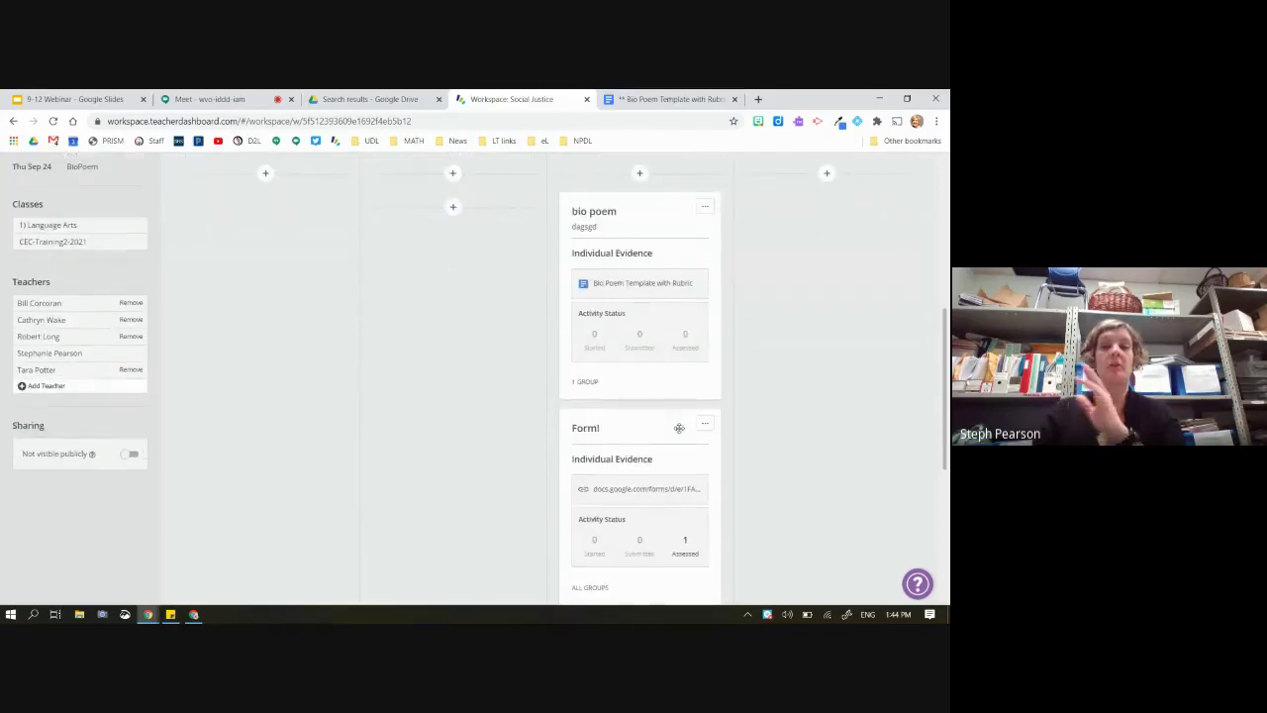
scroll(663, 415, down, 3)
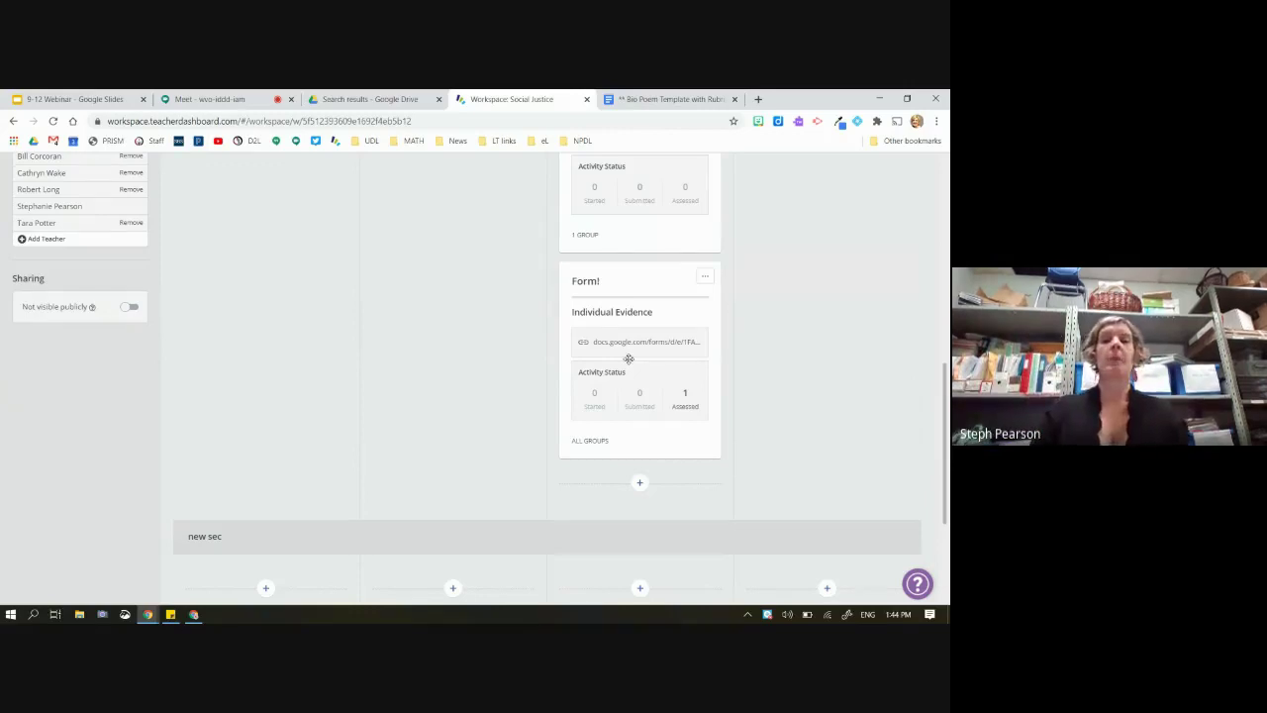
scroll(628, 359, up, 2)
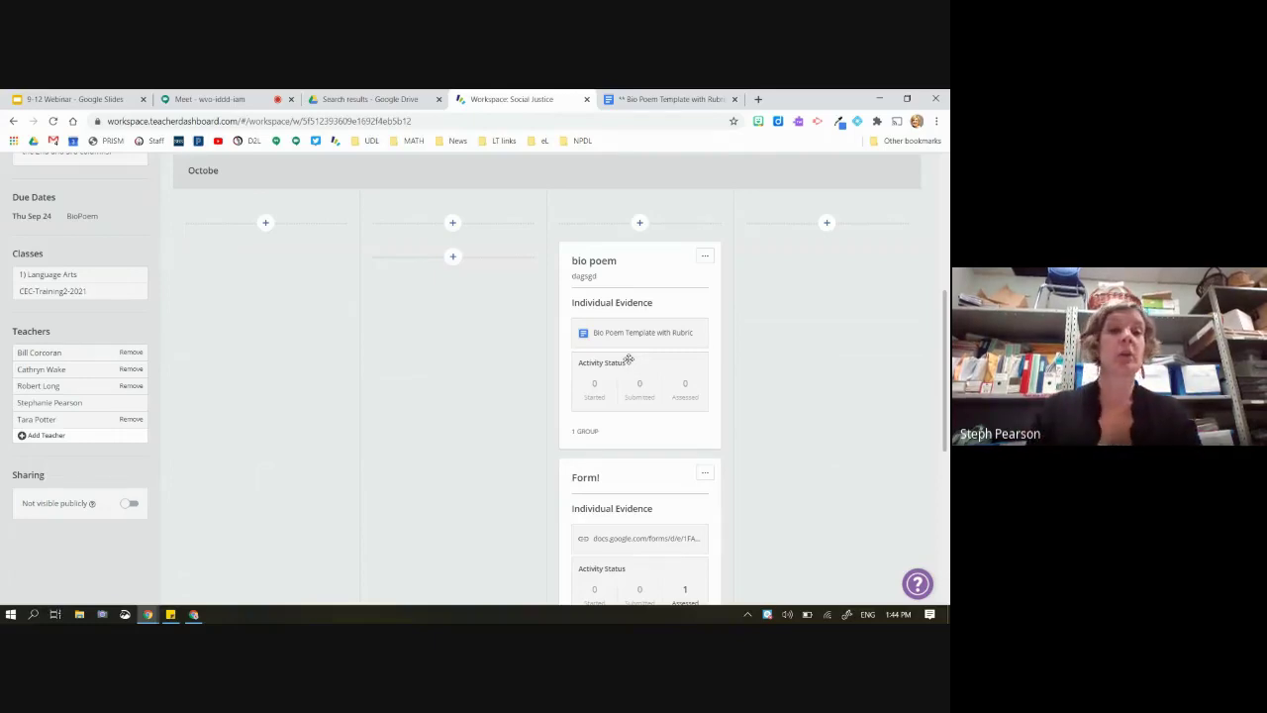
scroll(628, 358, up, 3)
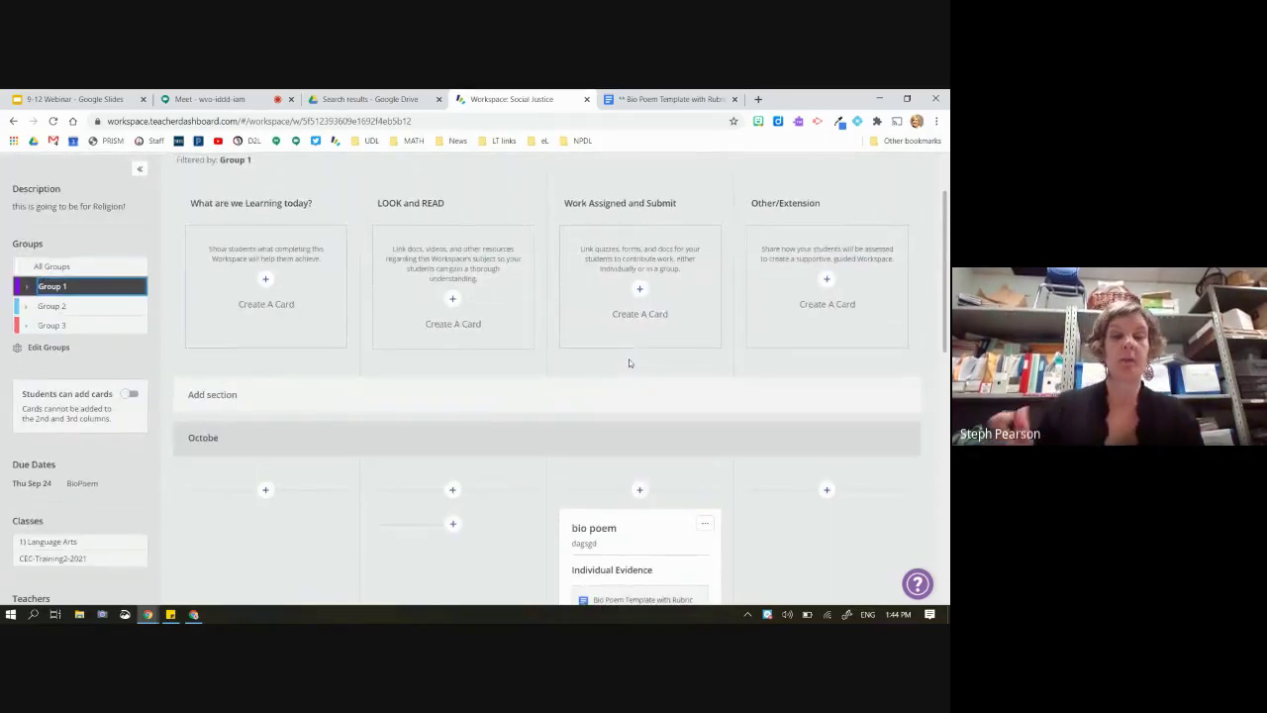
Check the Group 2 and Group 3 views, then restore All Groups and scroll back up
click(102, 307)
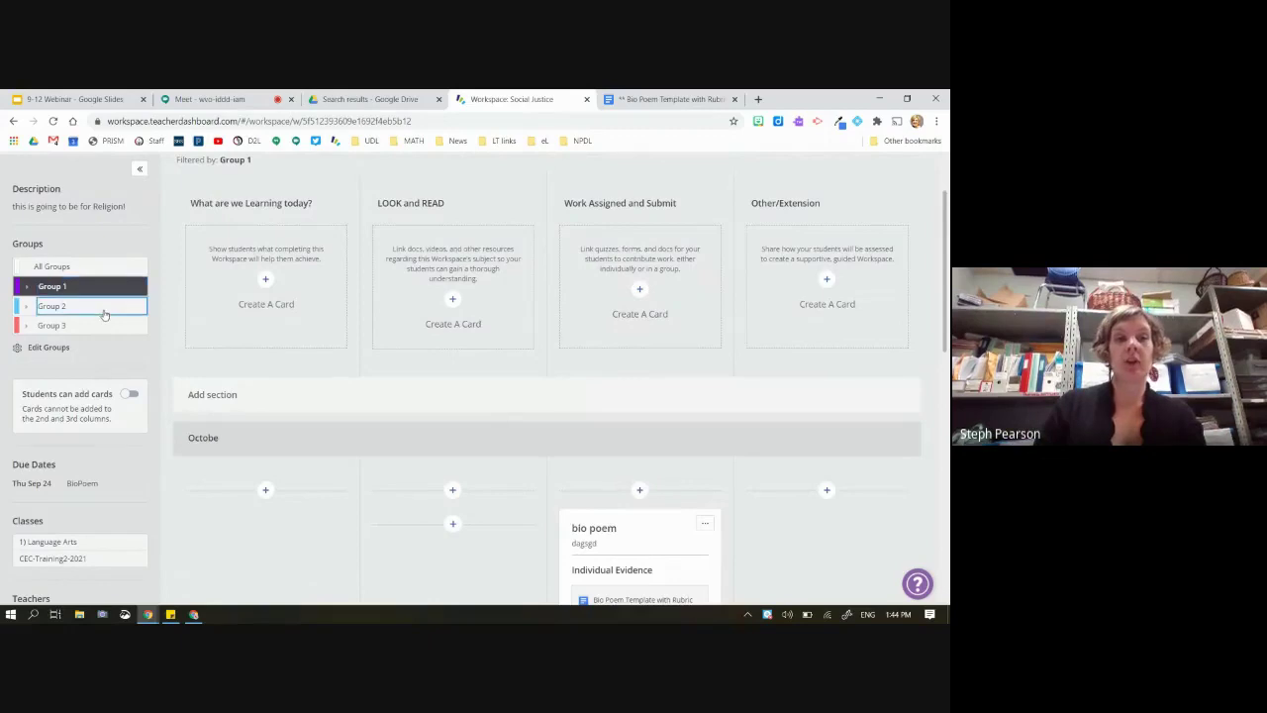
click(94, 328)
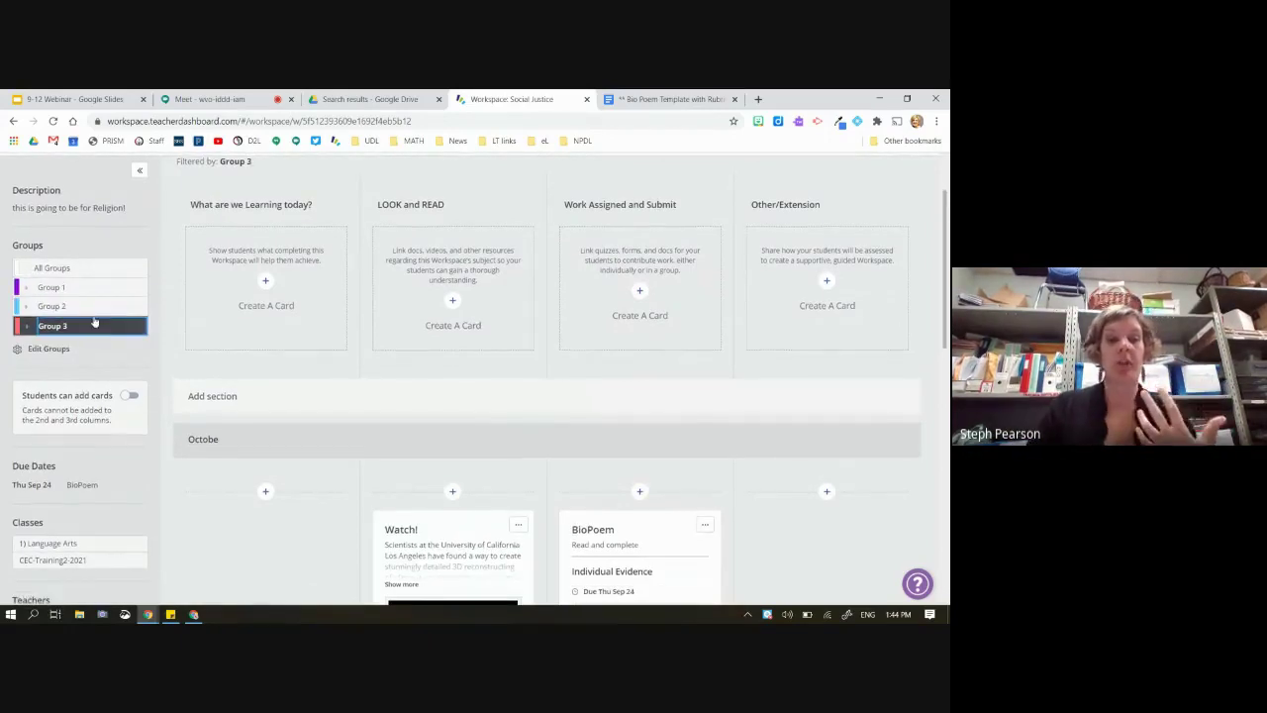
click(52, 268)
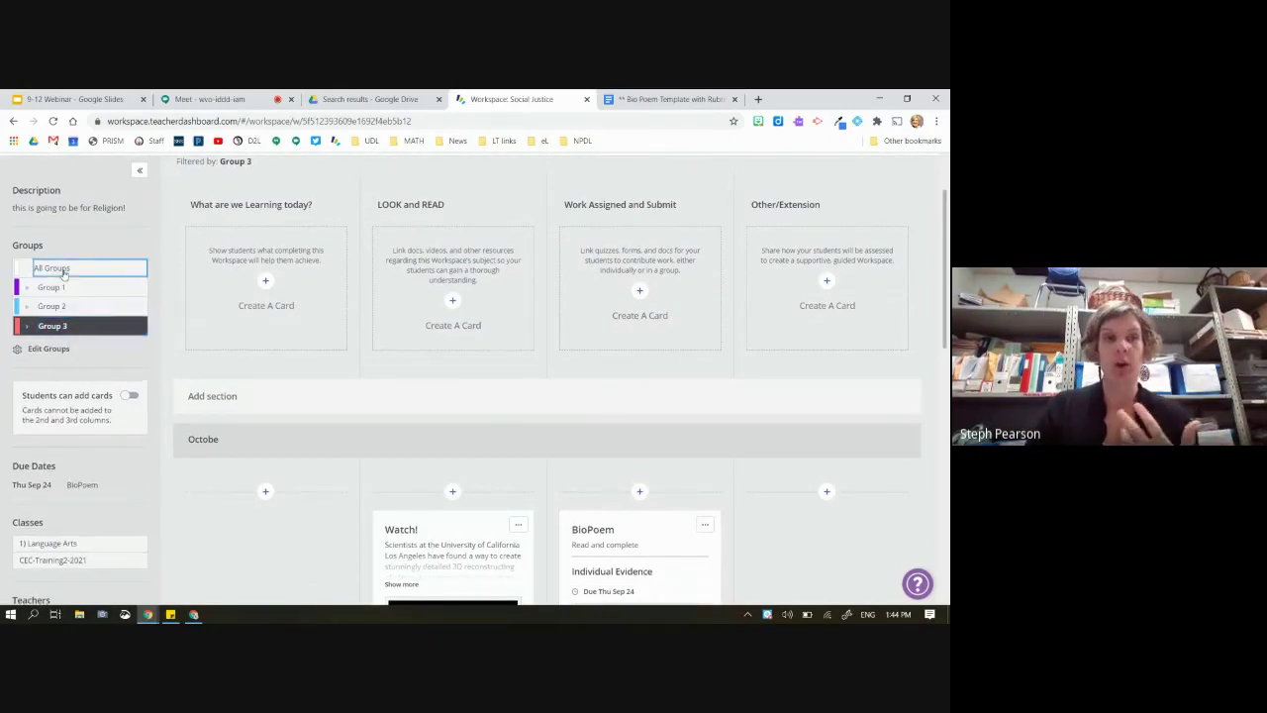
scroll(405, 416, down, 3)
scroll(405, 416, down, 1)
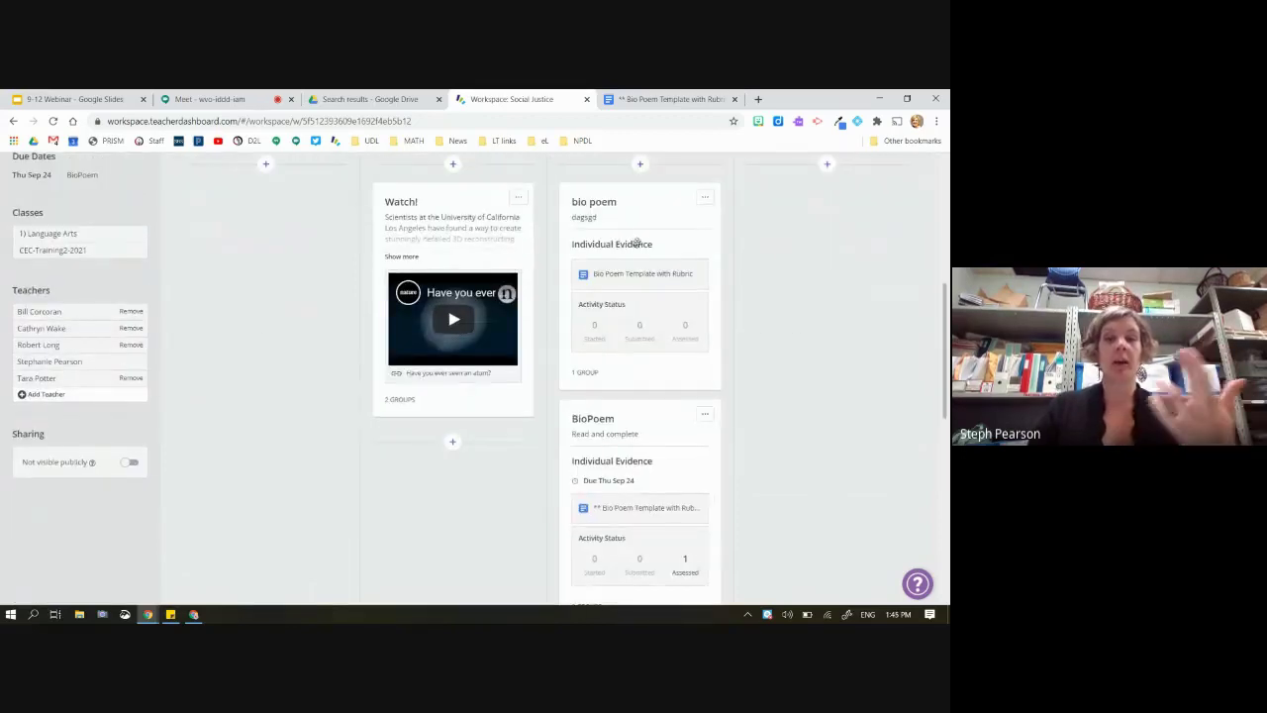
scroll(634, 436, down, 3)
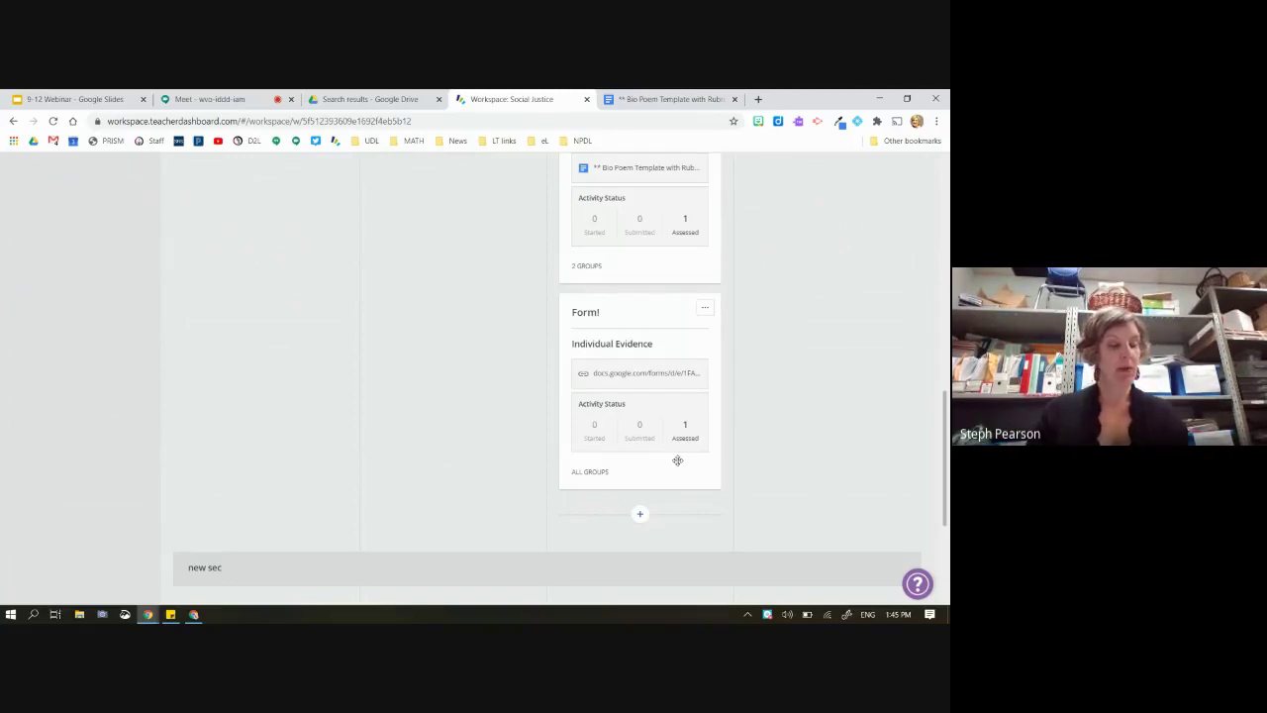
scroll(677, 460, up, 10)
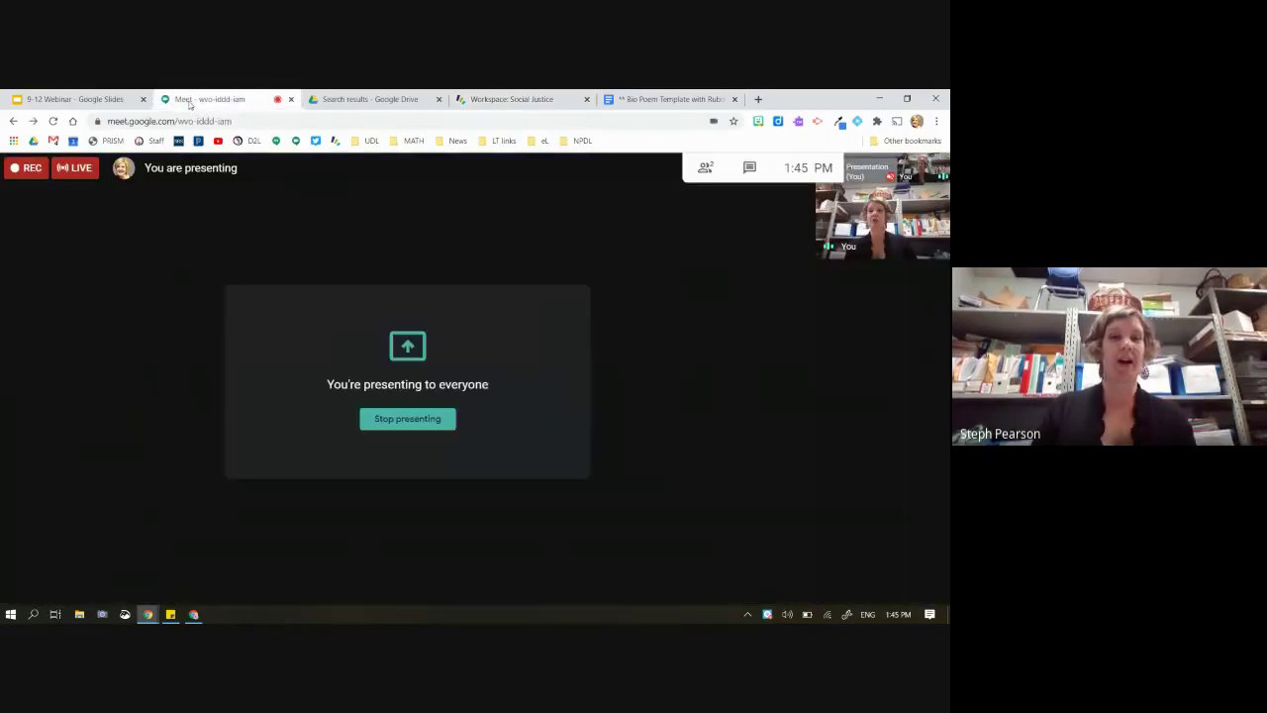
Read through the student's Bio Poem Template with Rubric copy, then close it to Drive's 'exit' results
click(190, 103)
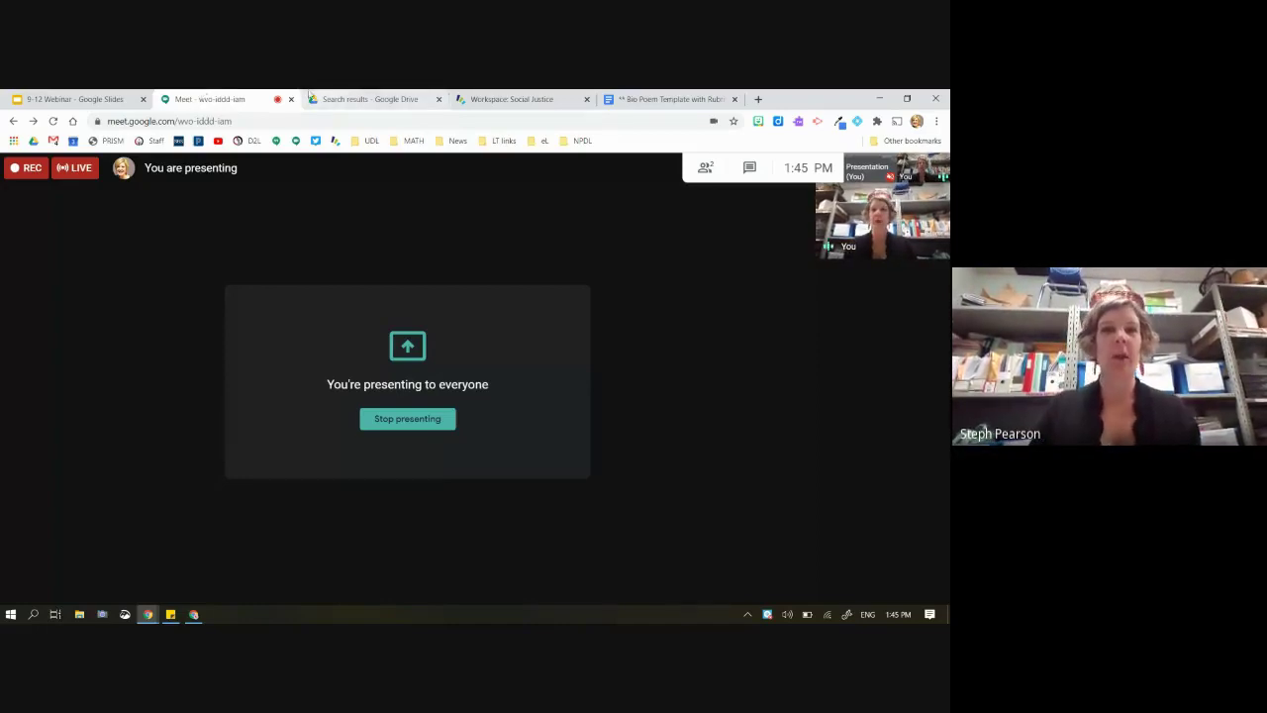
click(675, 98)
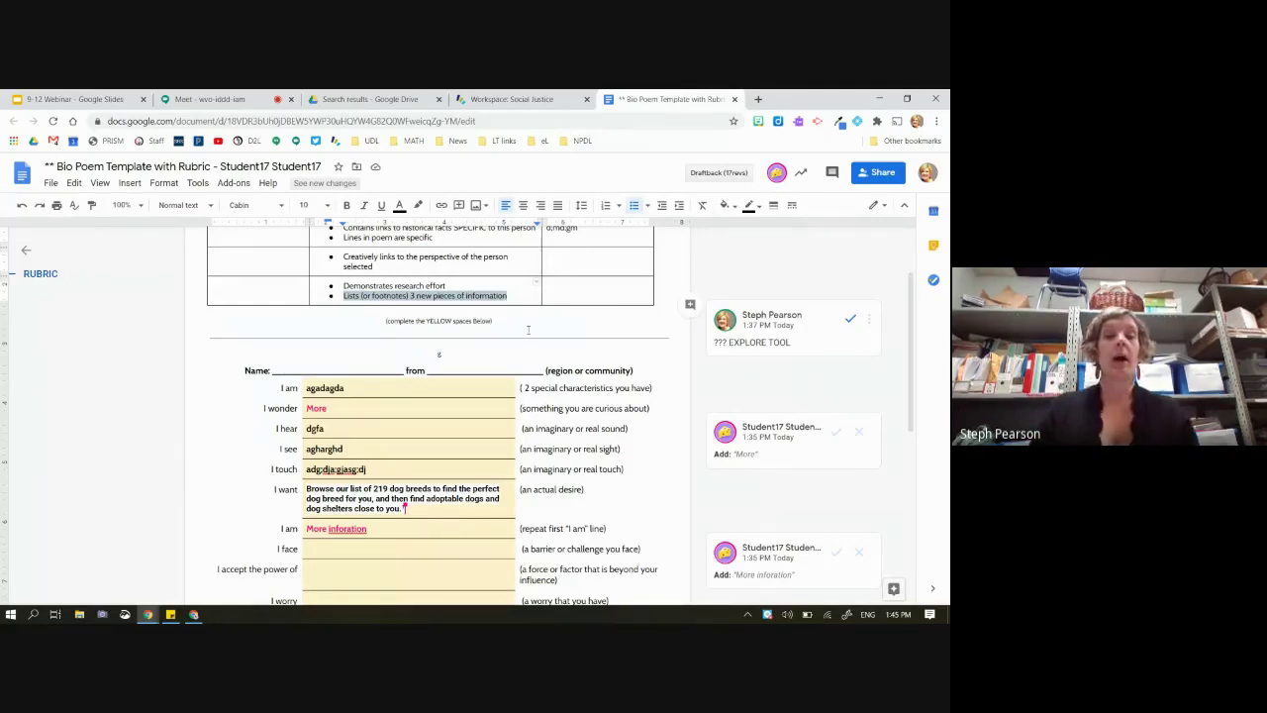
scroll(528, 330, up, 2)
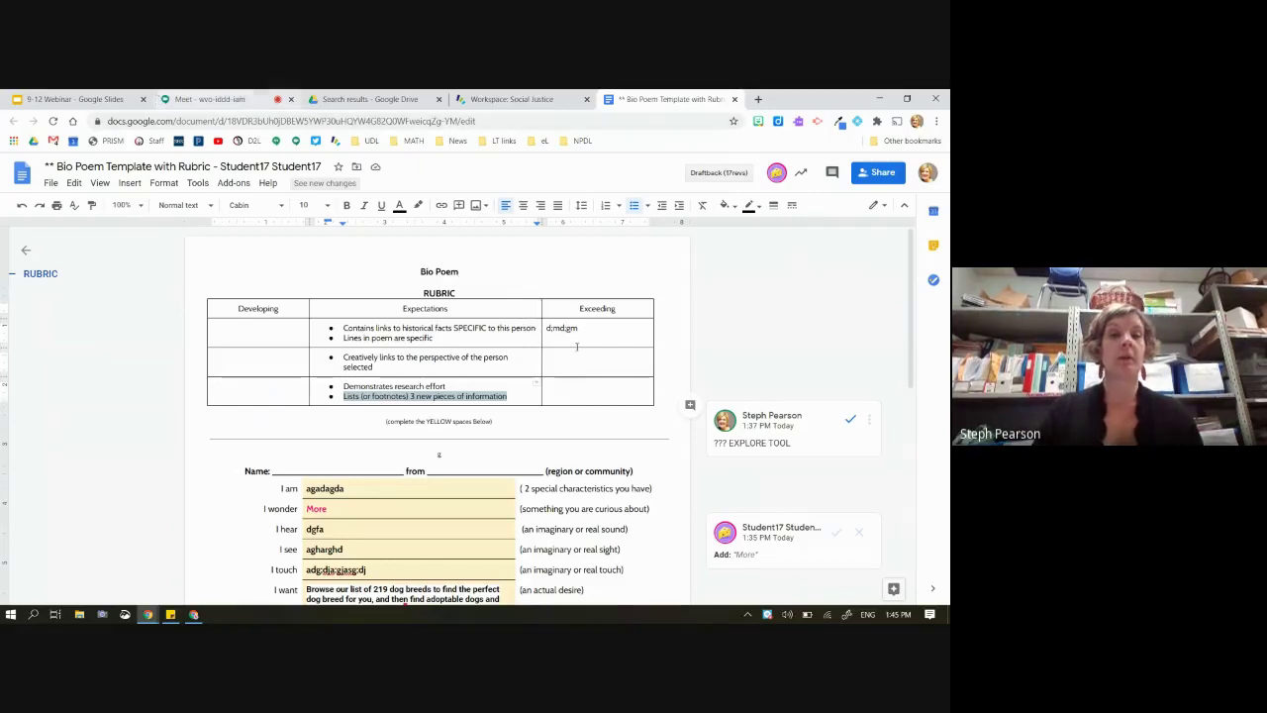
scroll(473, 275, down, 3)
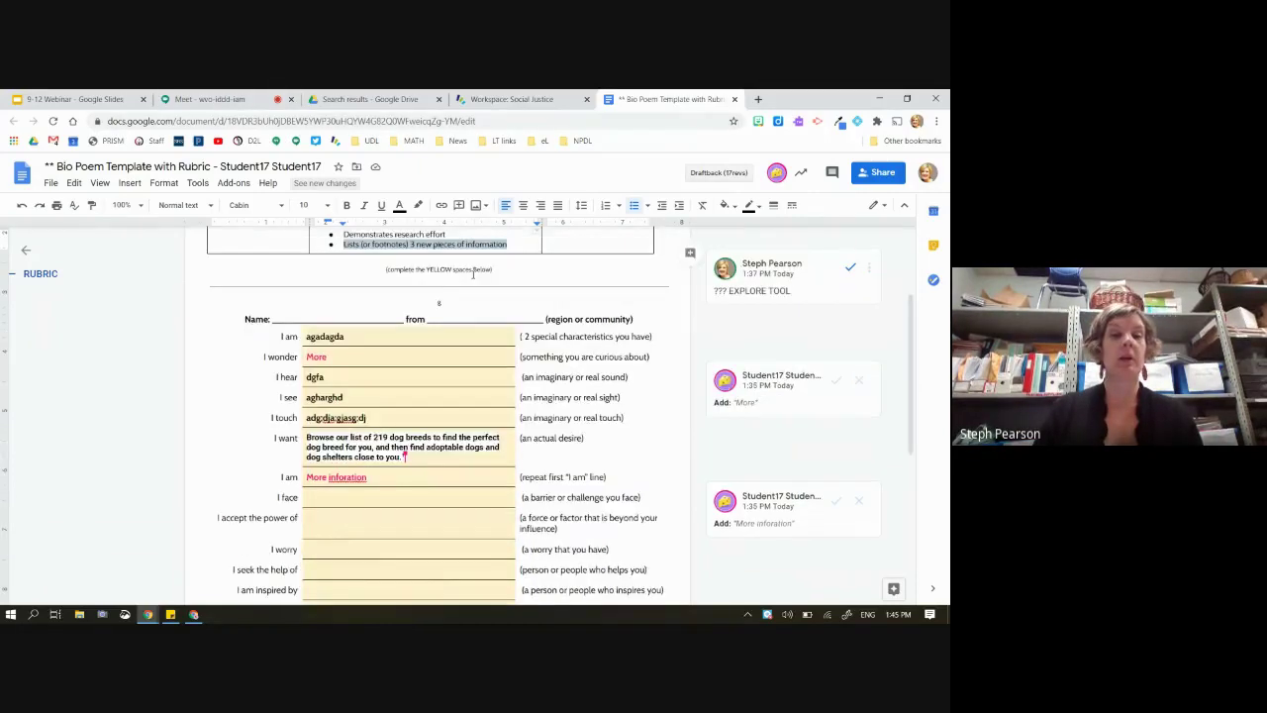
scroll(473, 275, down, 7)
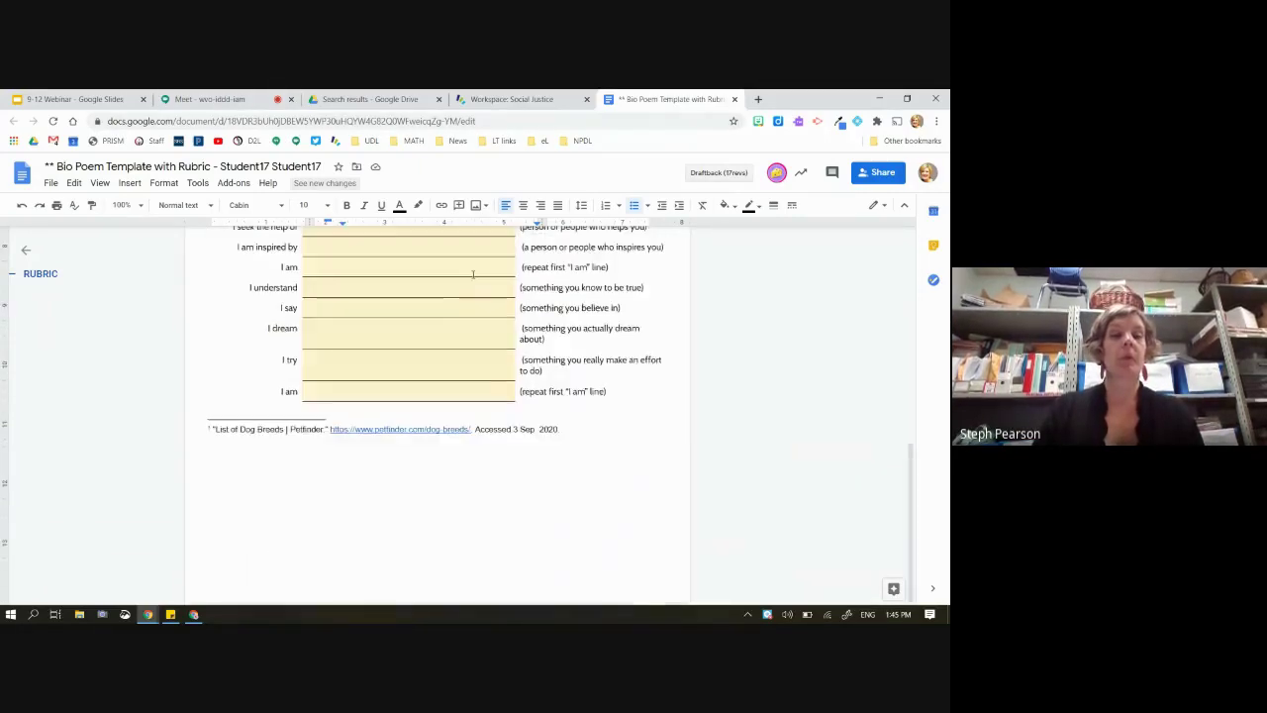
scroll(473, 275, up, 10)
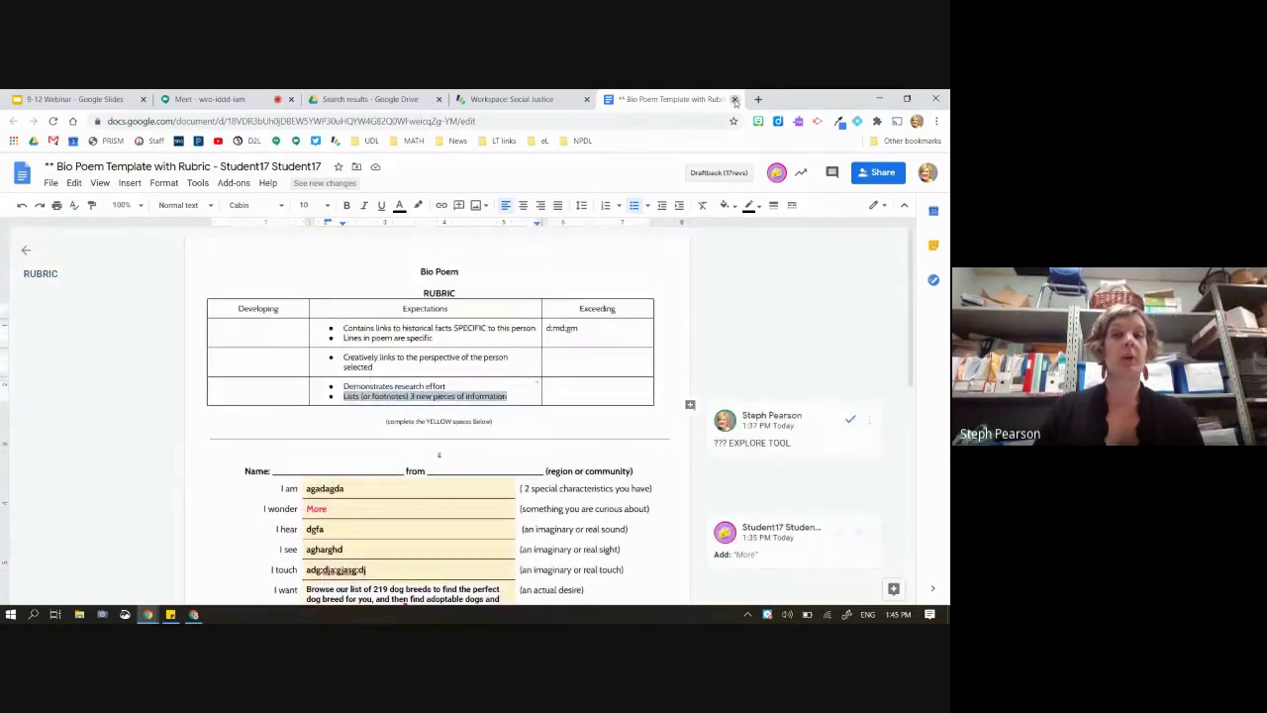
click(734, 100)
click(369, 99)
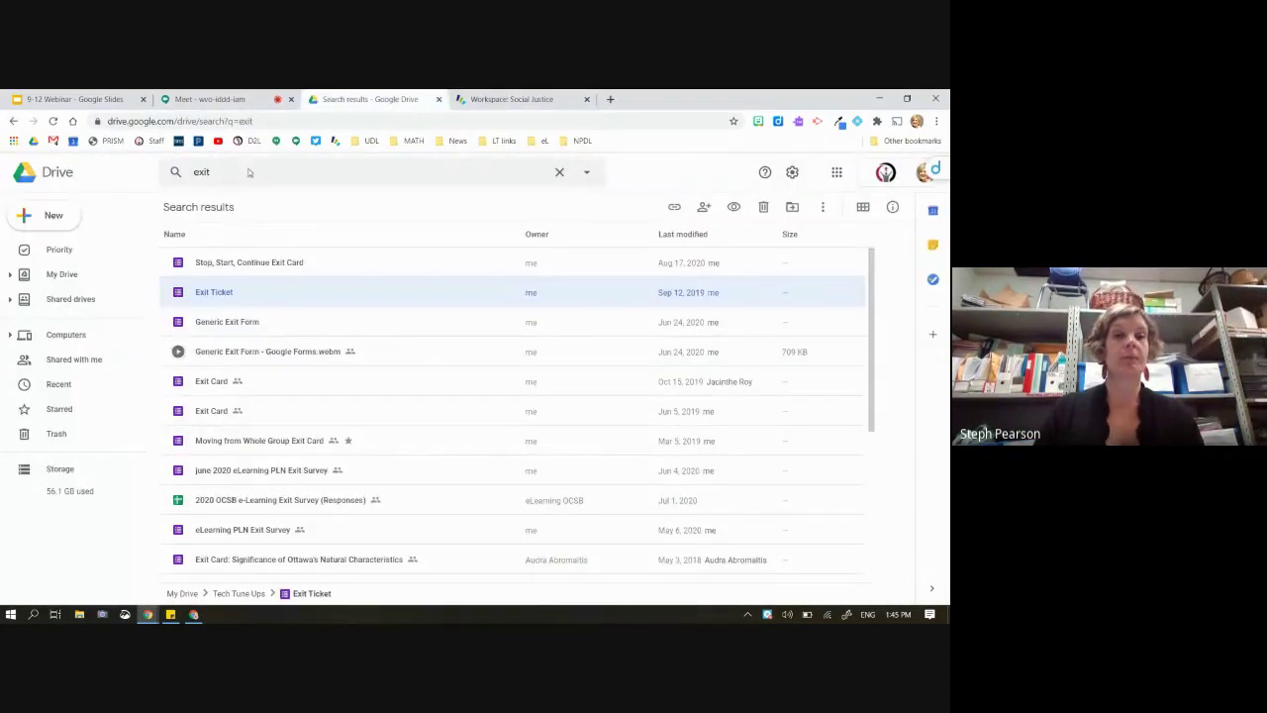
Clear the 'exit' Drive search and open Indigenous Experience in Canada Bio Poem Template with Rubric
click(237, 165)
key(BackSpace)
key(BackSpace)
key(BackSpace)
key(BackSpace)
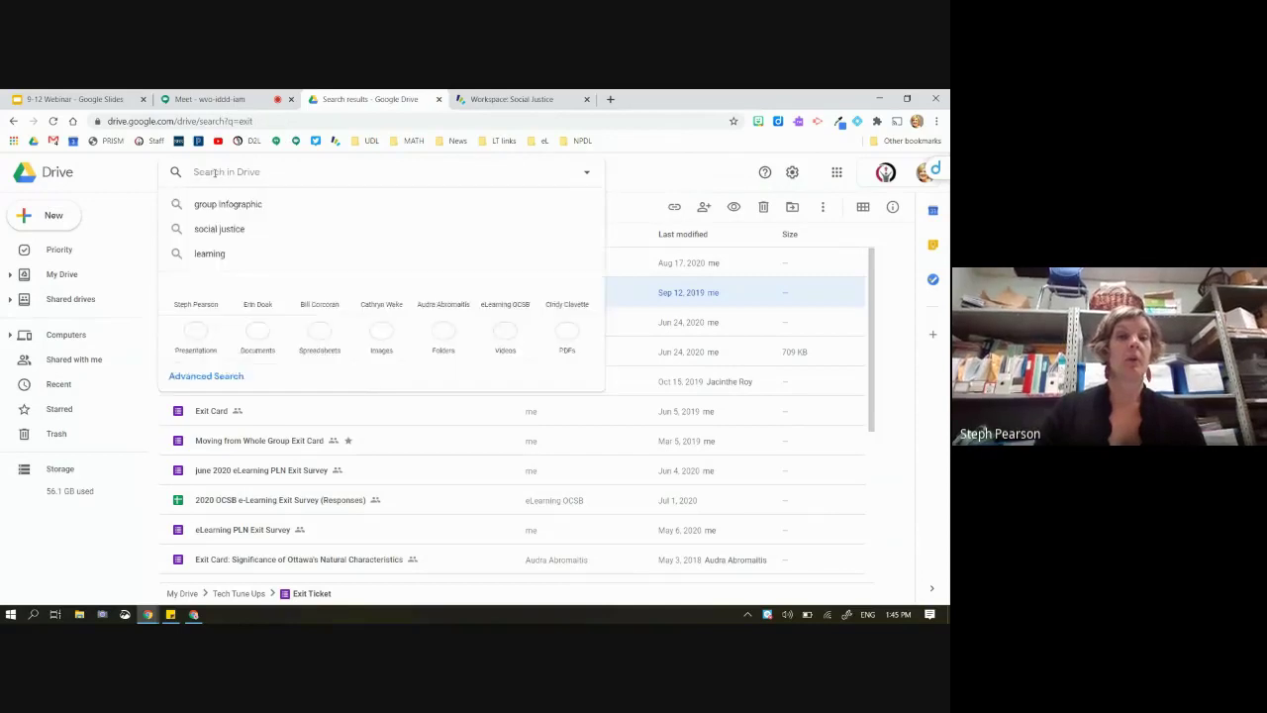
key(Return)
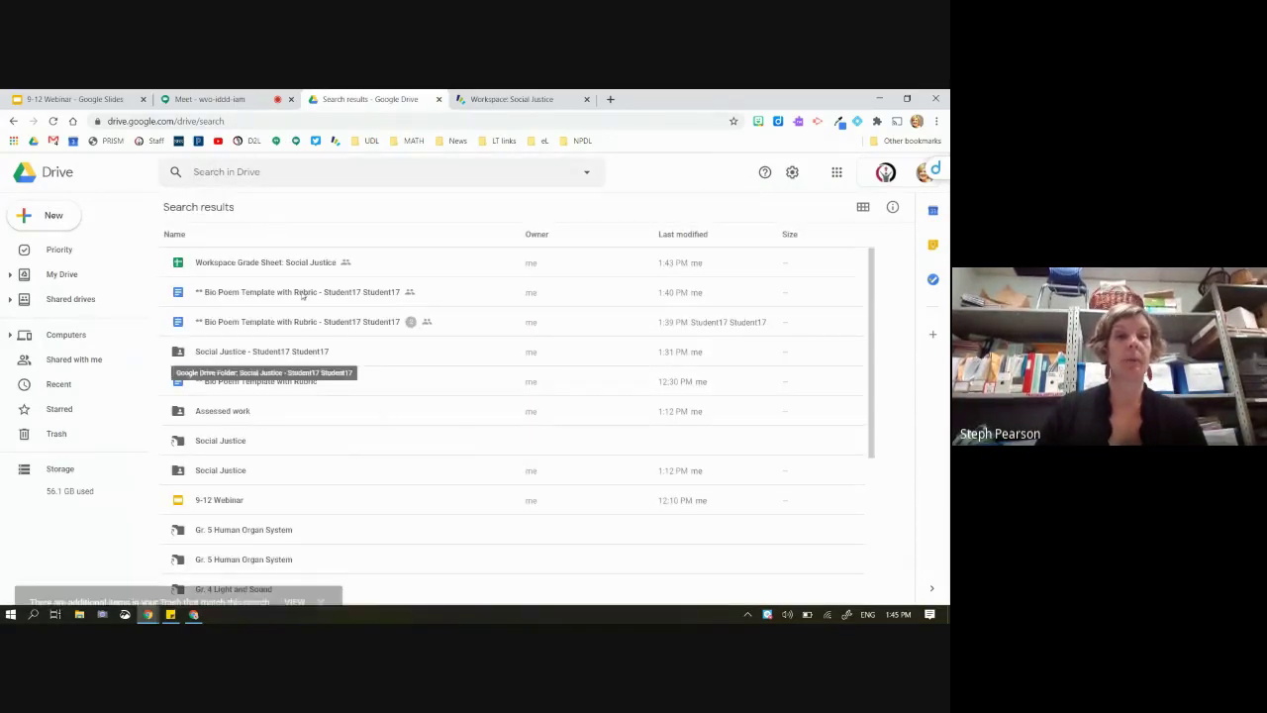
scroll(331, 383, down, 3)
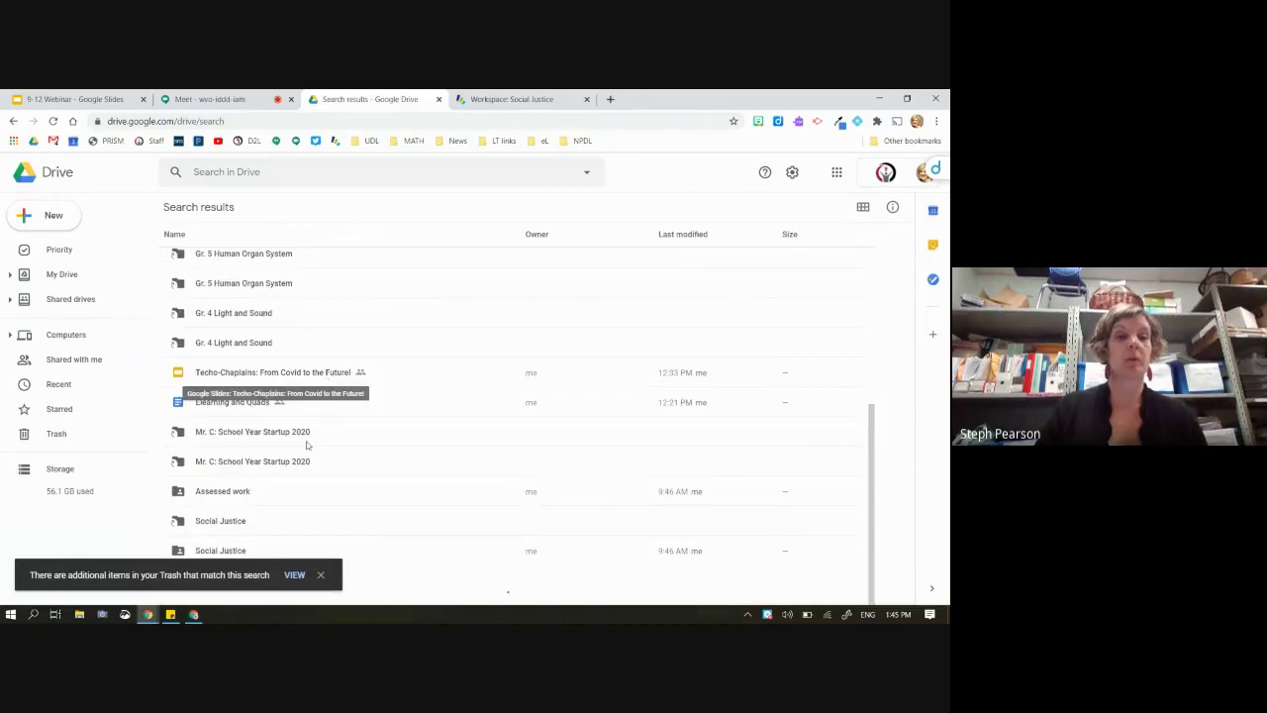
scroll(326, 376, down, 10)
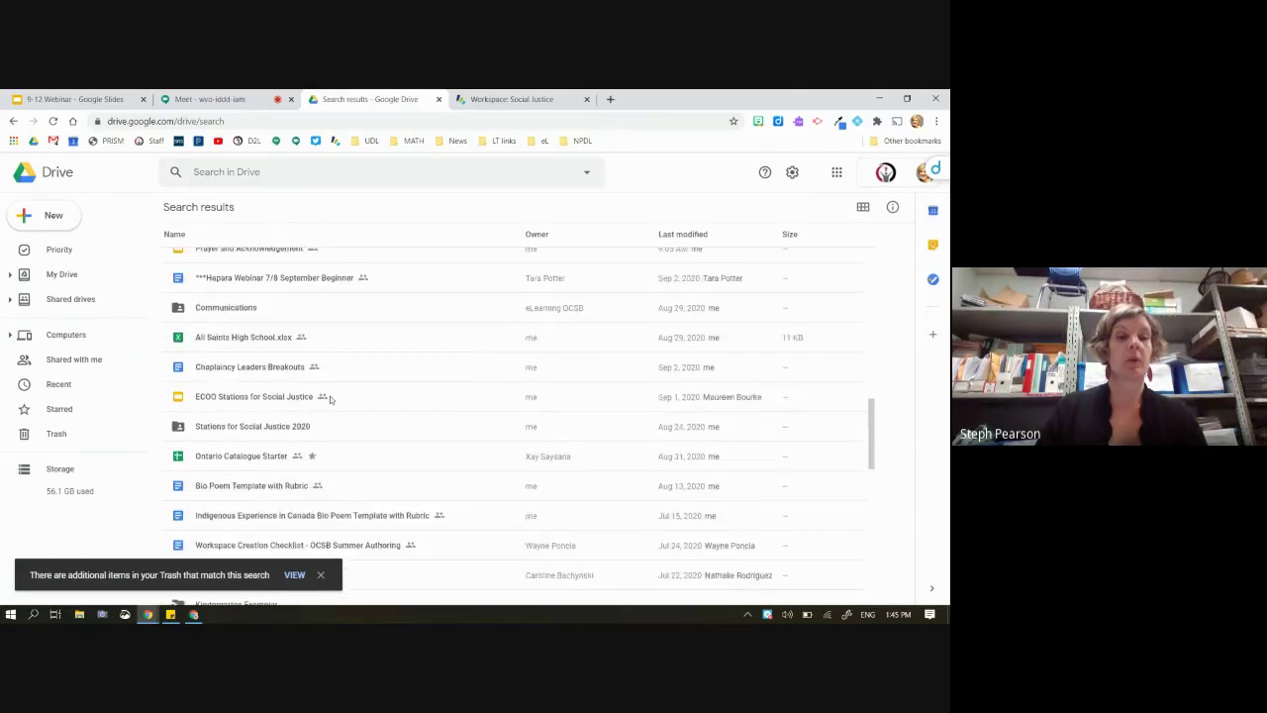
scroll(331, 398, down, 2)
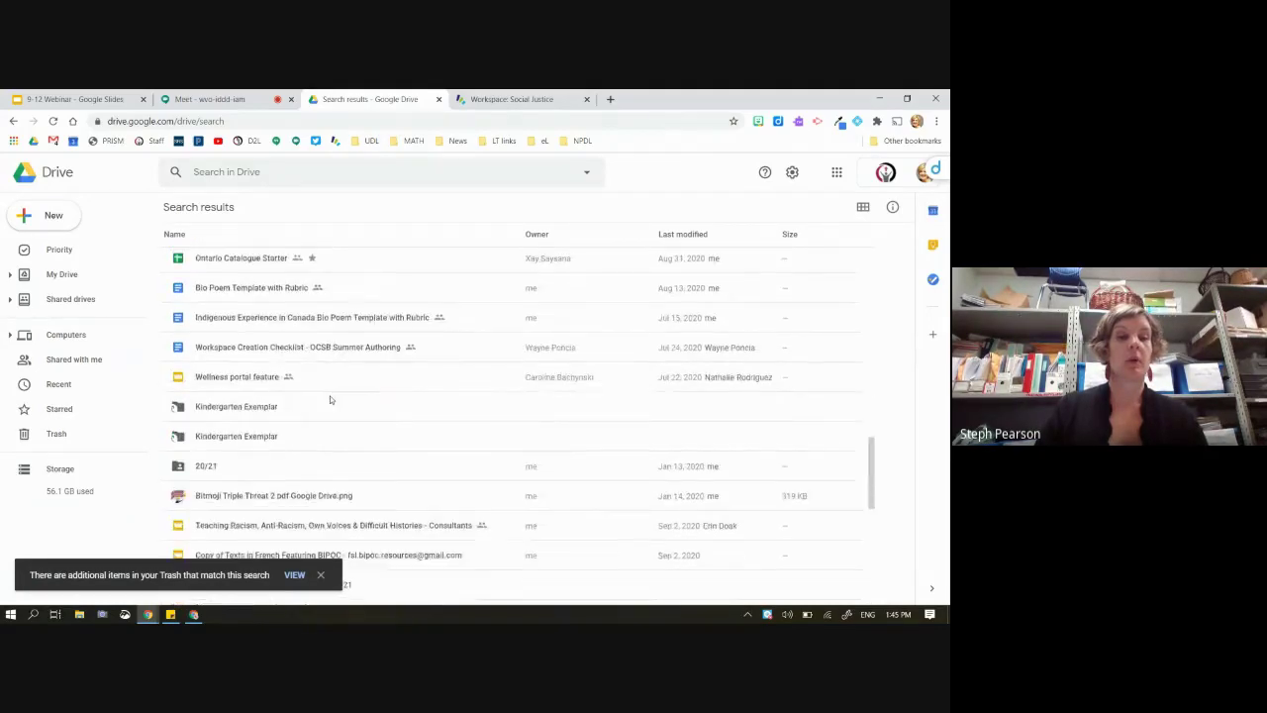
click(259, 322)
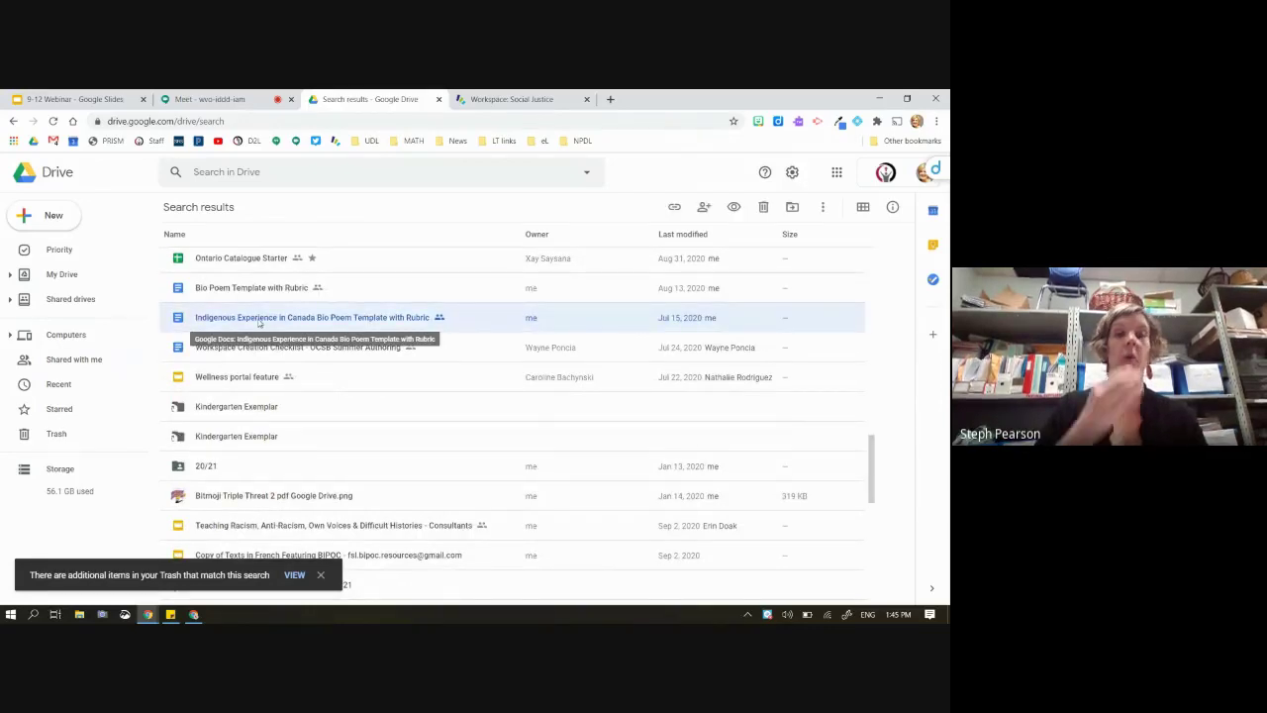
double_click(260, 321)
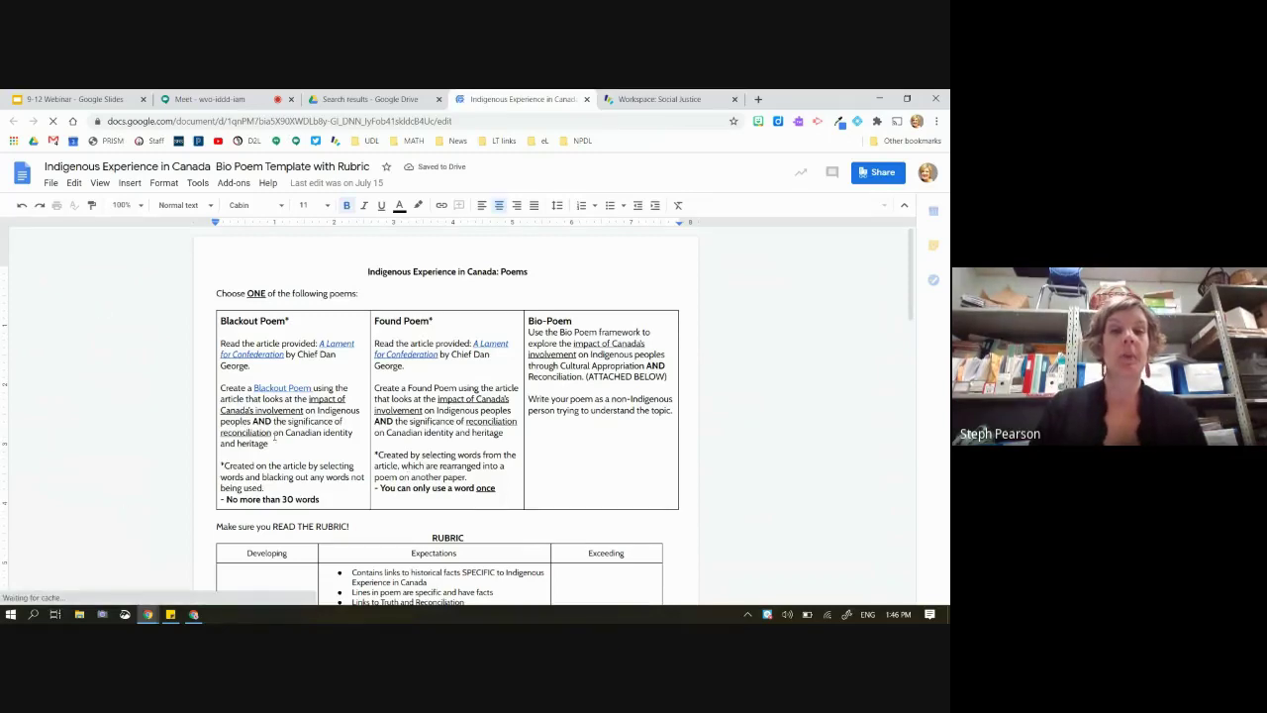
Select the three poem option cells, visit the Canada's Impact cell, then open a new browser tab
drag(269, 364, 614, 425)
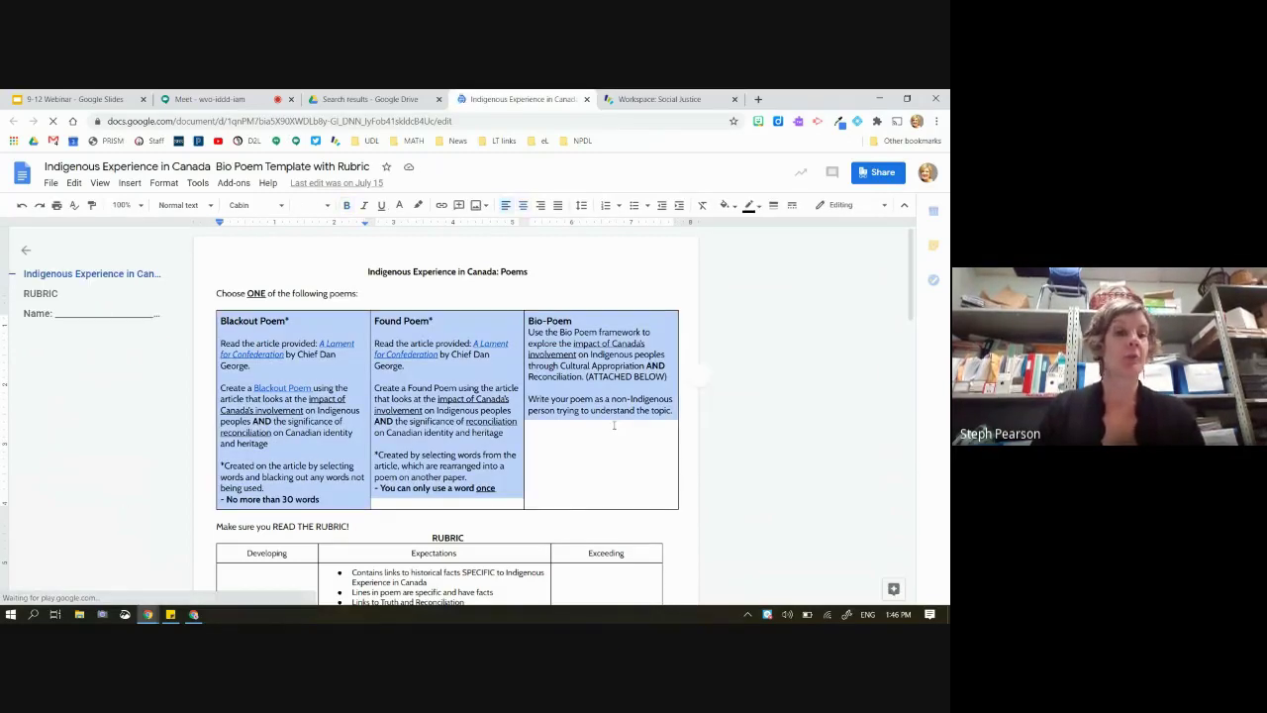
scroll(614, 425, down, 3)
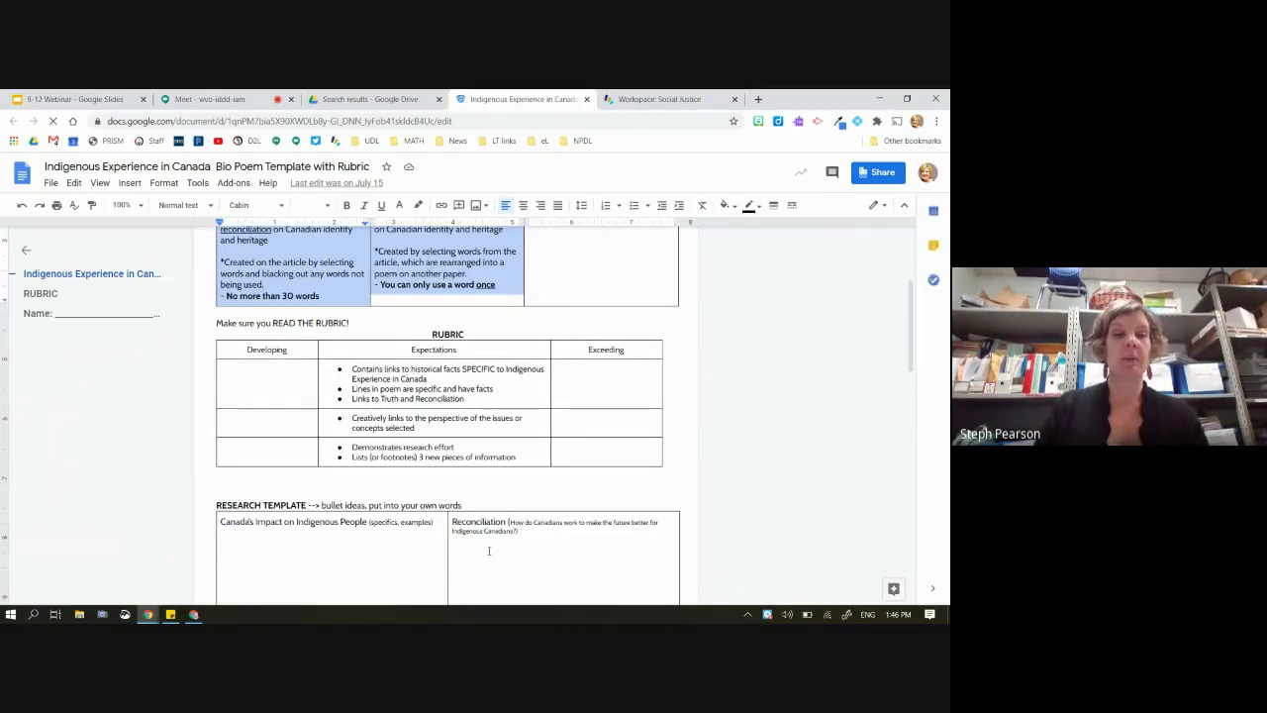
scroll(364, 396, down, 2)
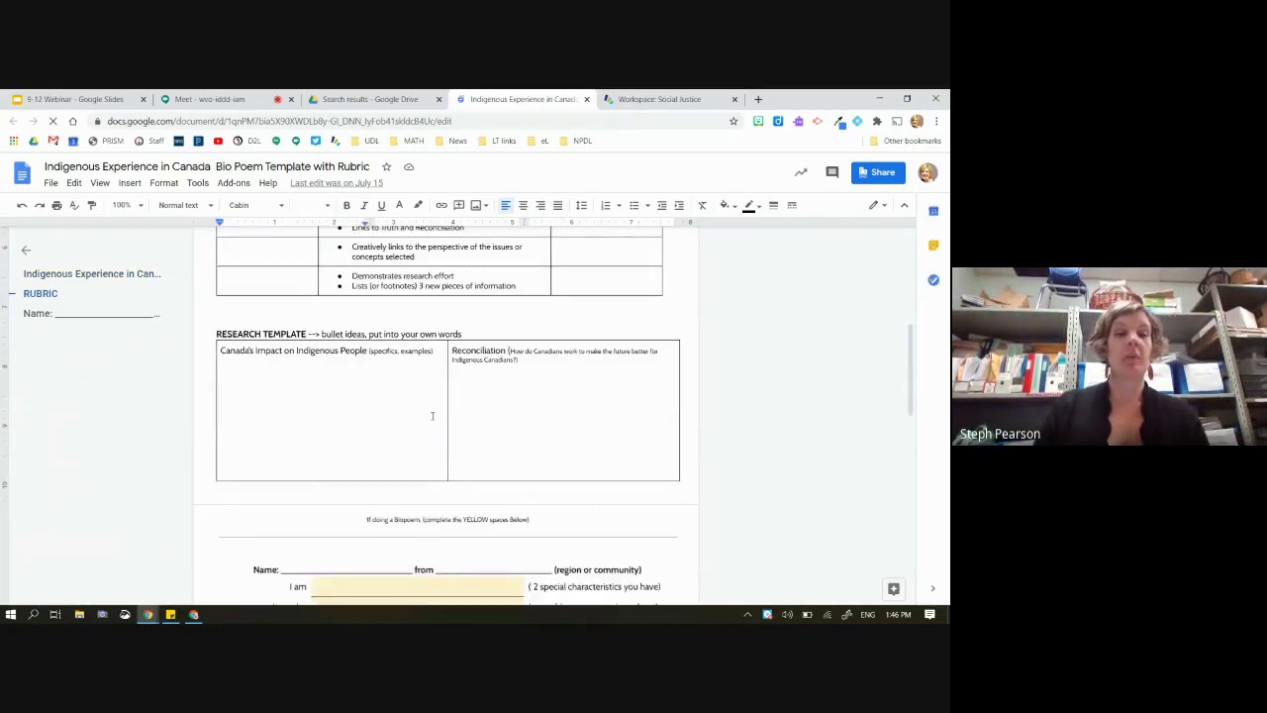
scroll(431, 416, down, 1)
click(385, 312)
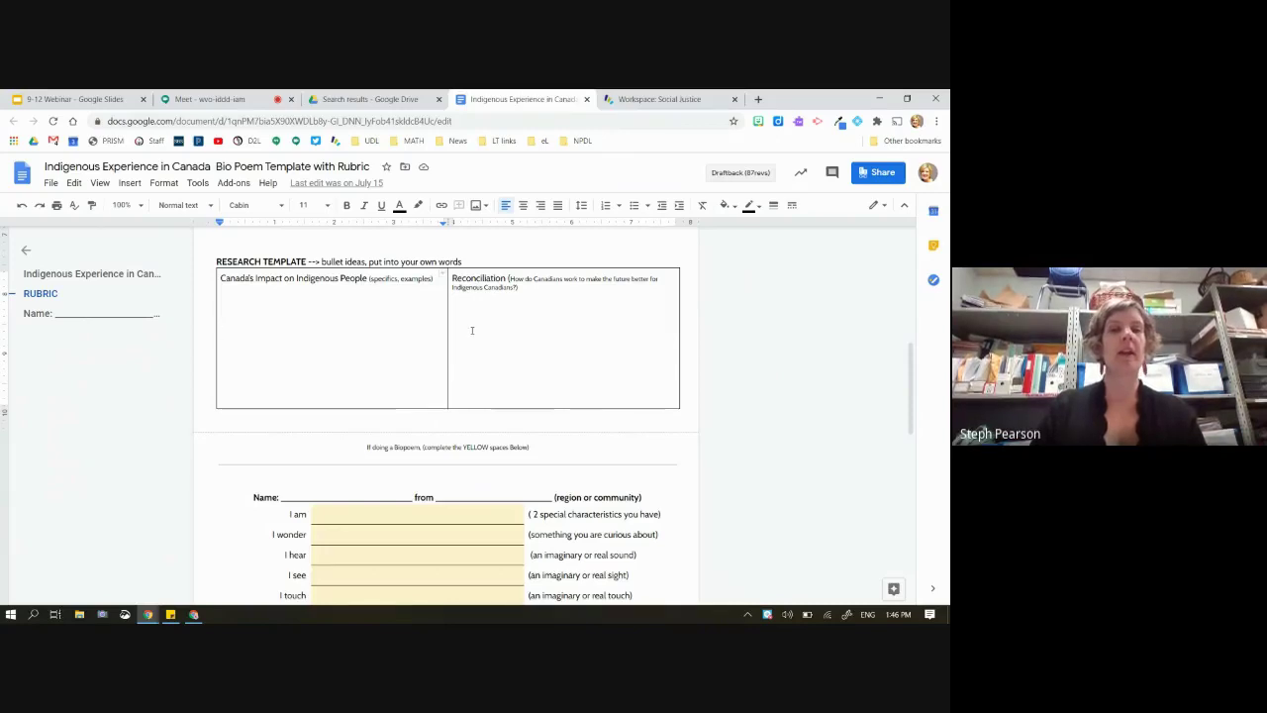
key(Tab)
click(334, 299)
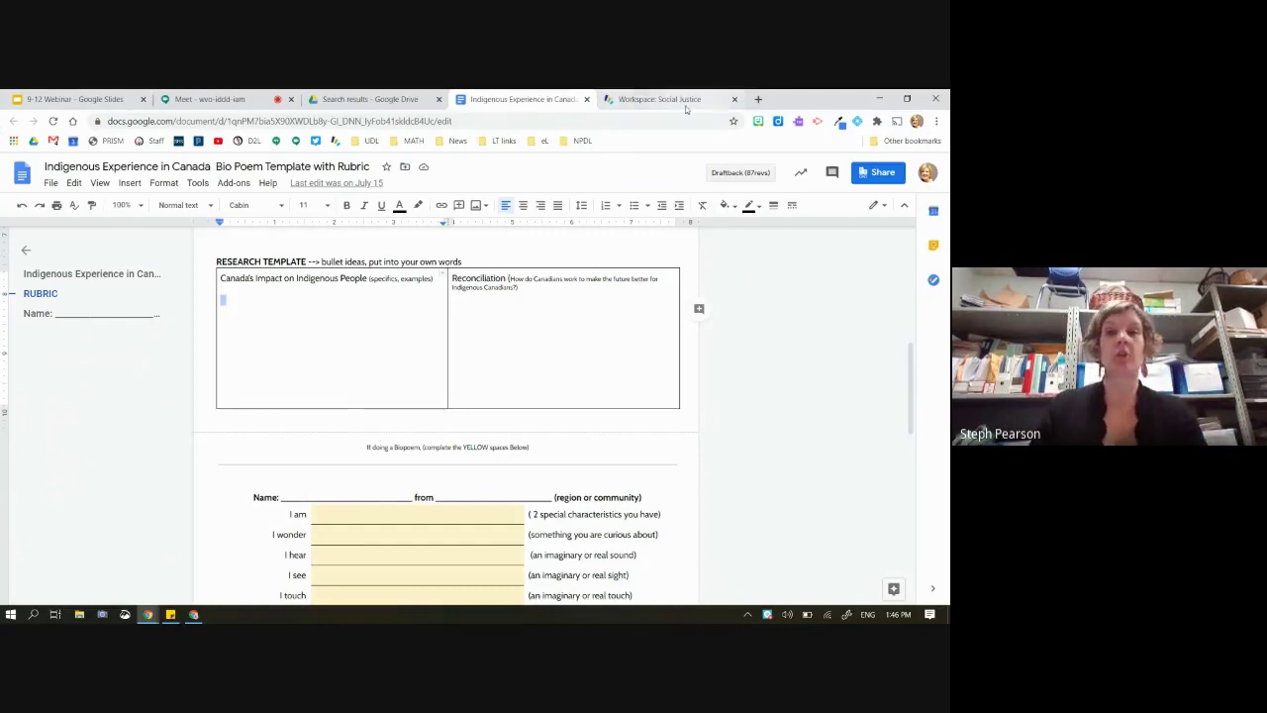
click(761, 99)
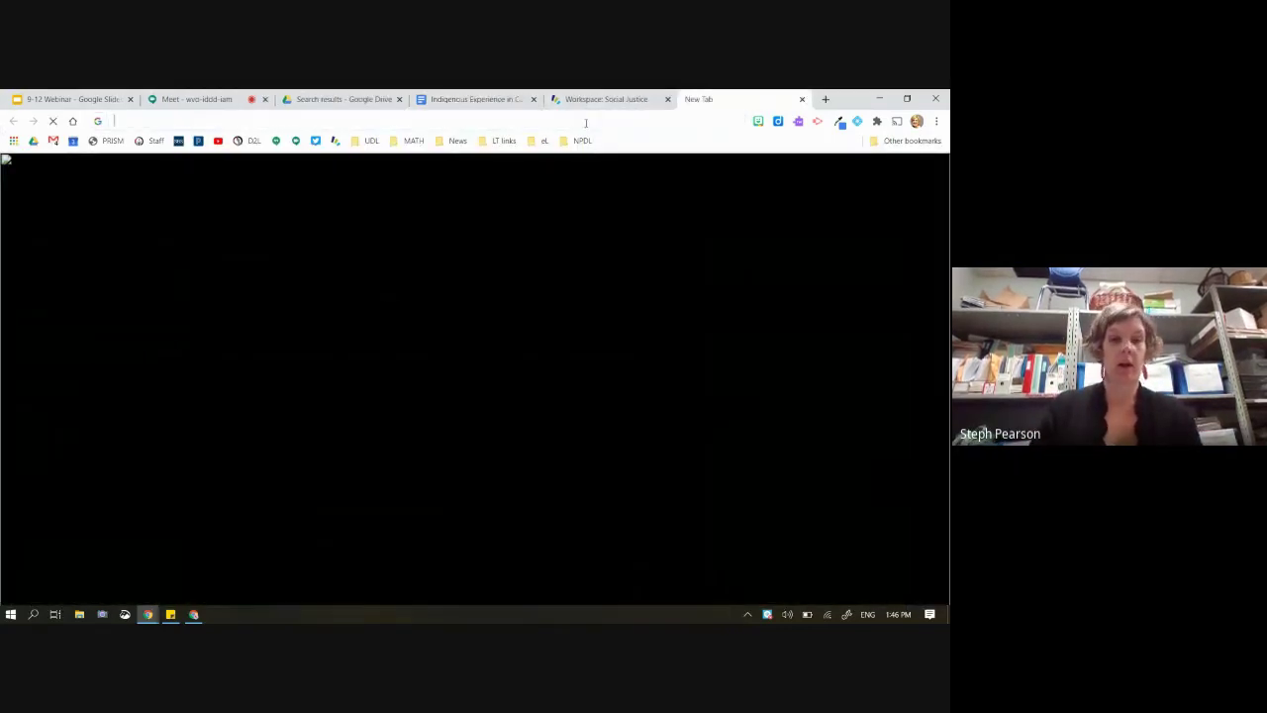
Create a new blank Google Doc through the docs.new address
text(nd)
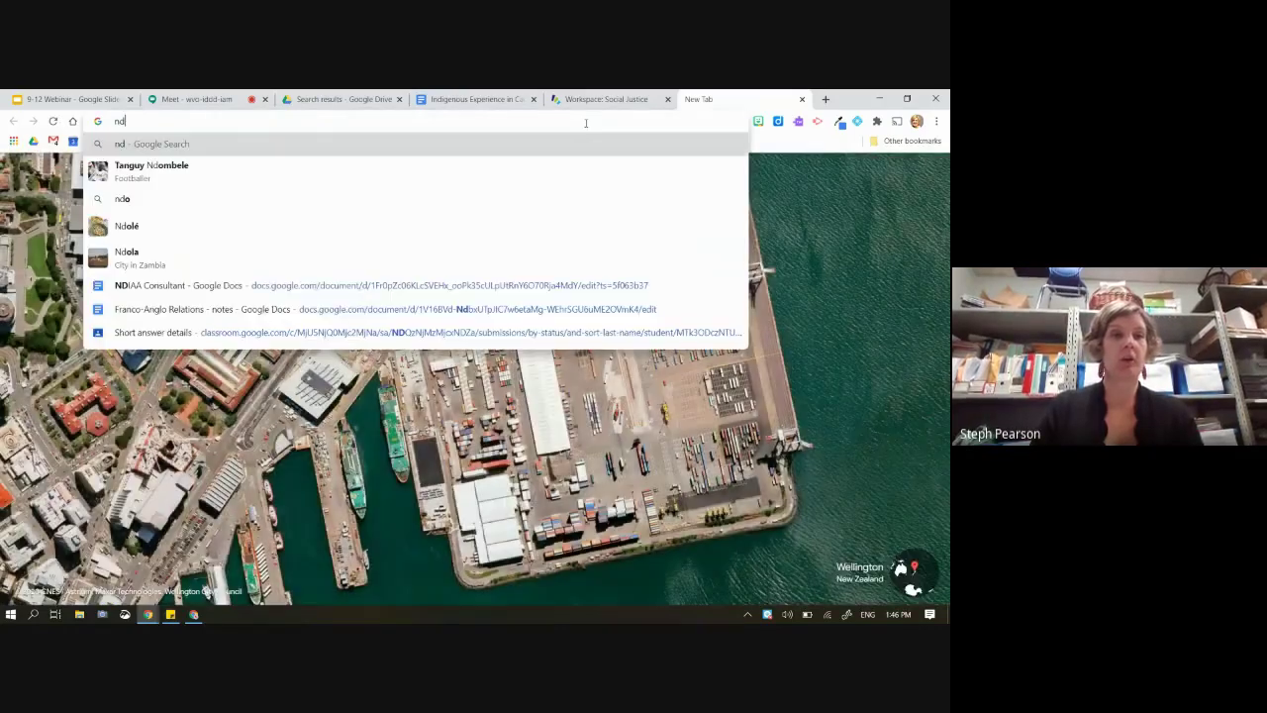
key(BackSpace)
key(BackSpace)
text(docs.)
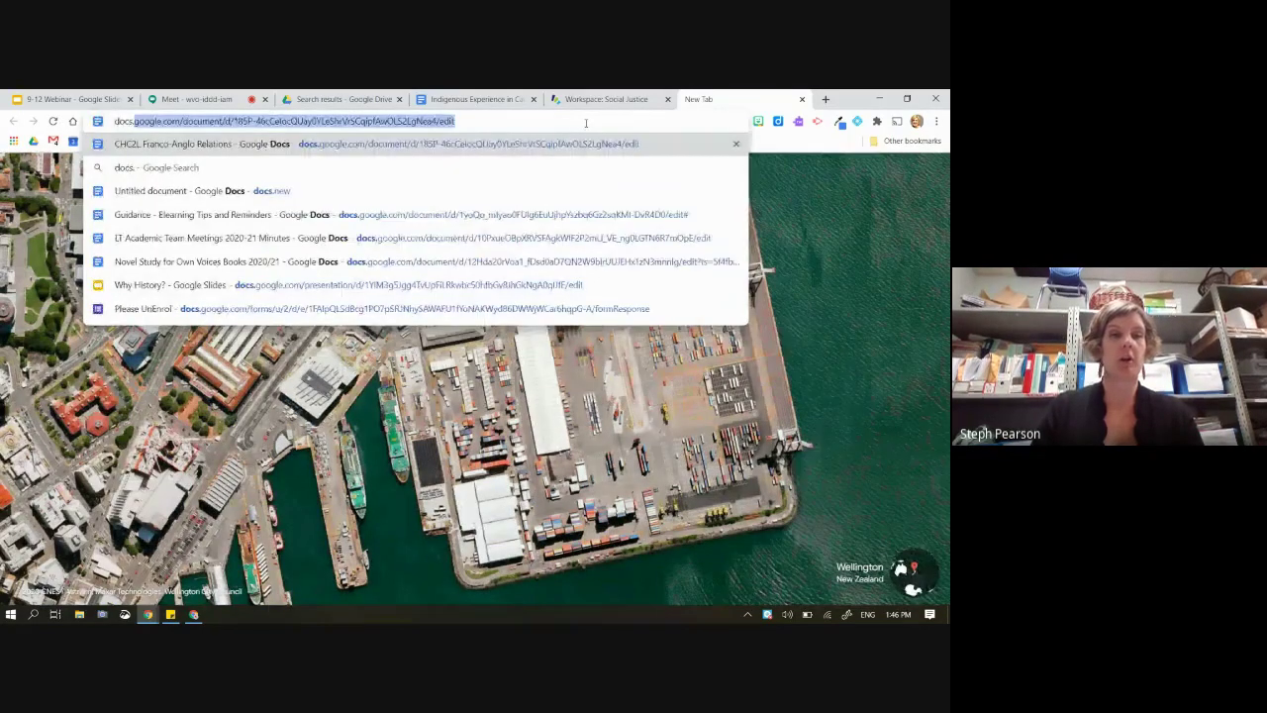
text(m)
key(BackSpace)
text(new)
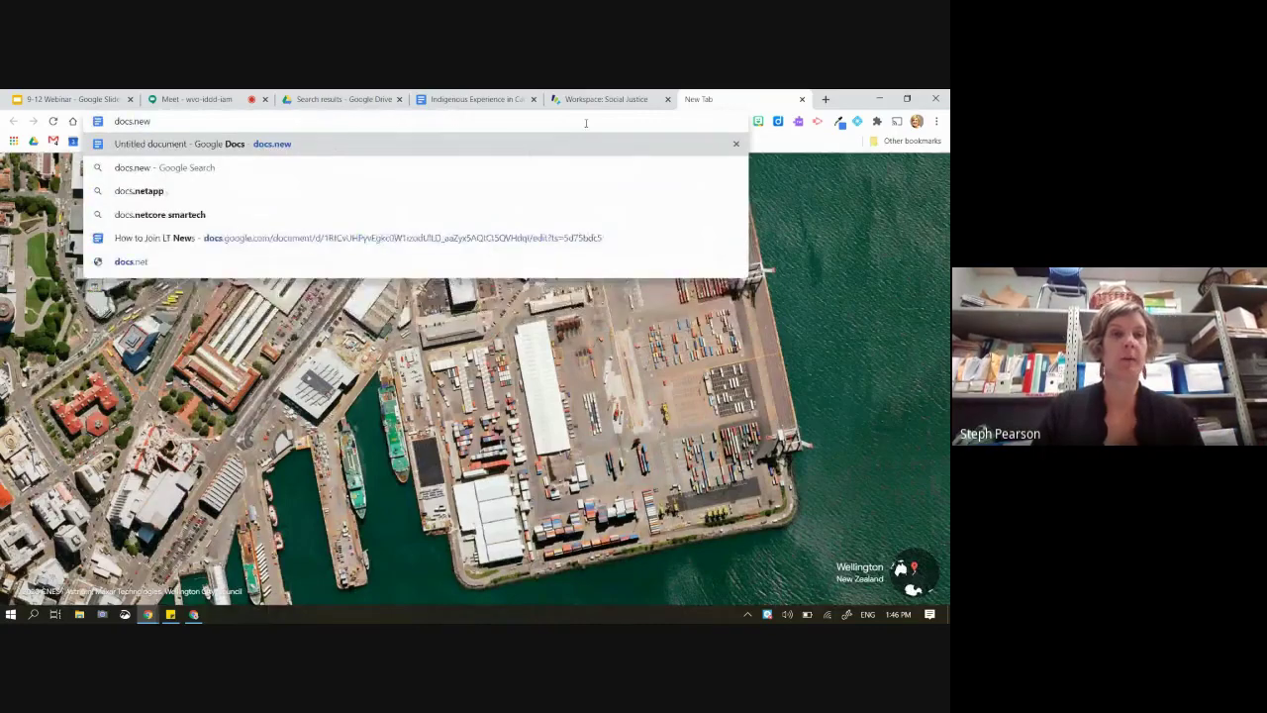
key(Return)
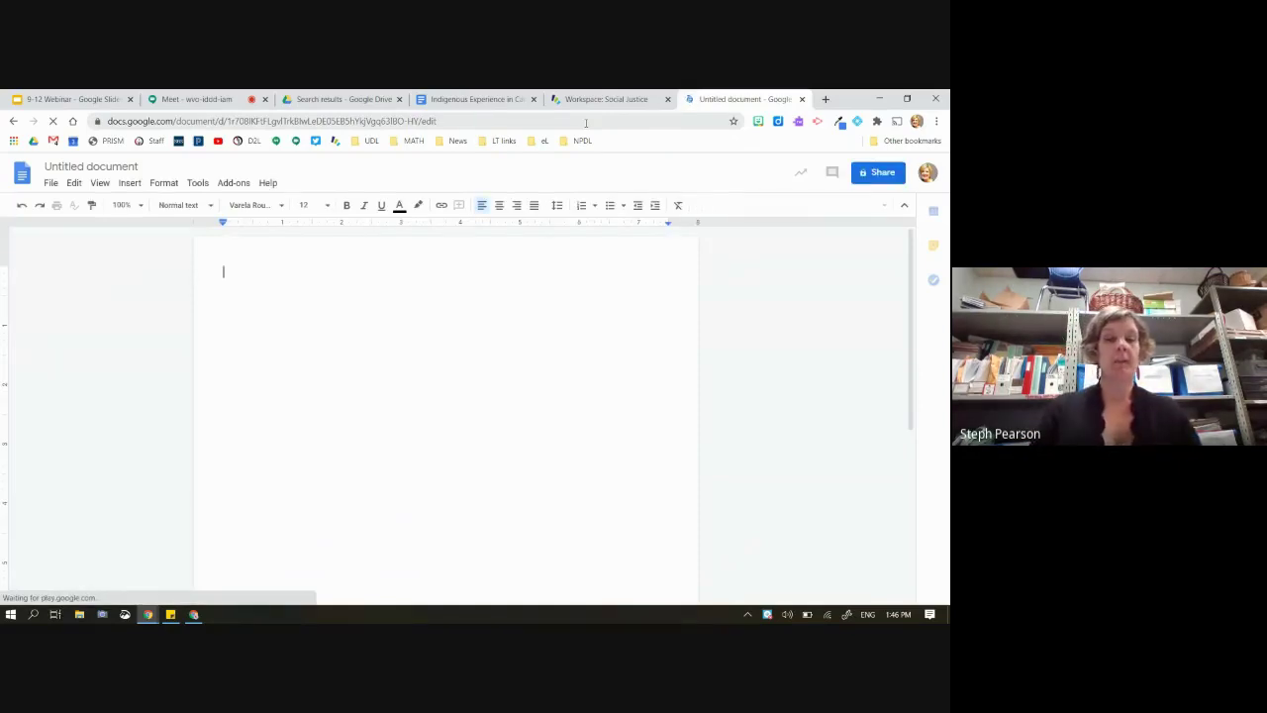
Type the heading 'Math Quiz' with the equation 2x+5= x on the next line
text(Math )
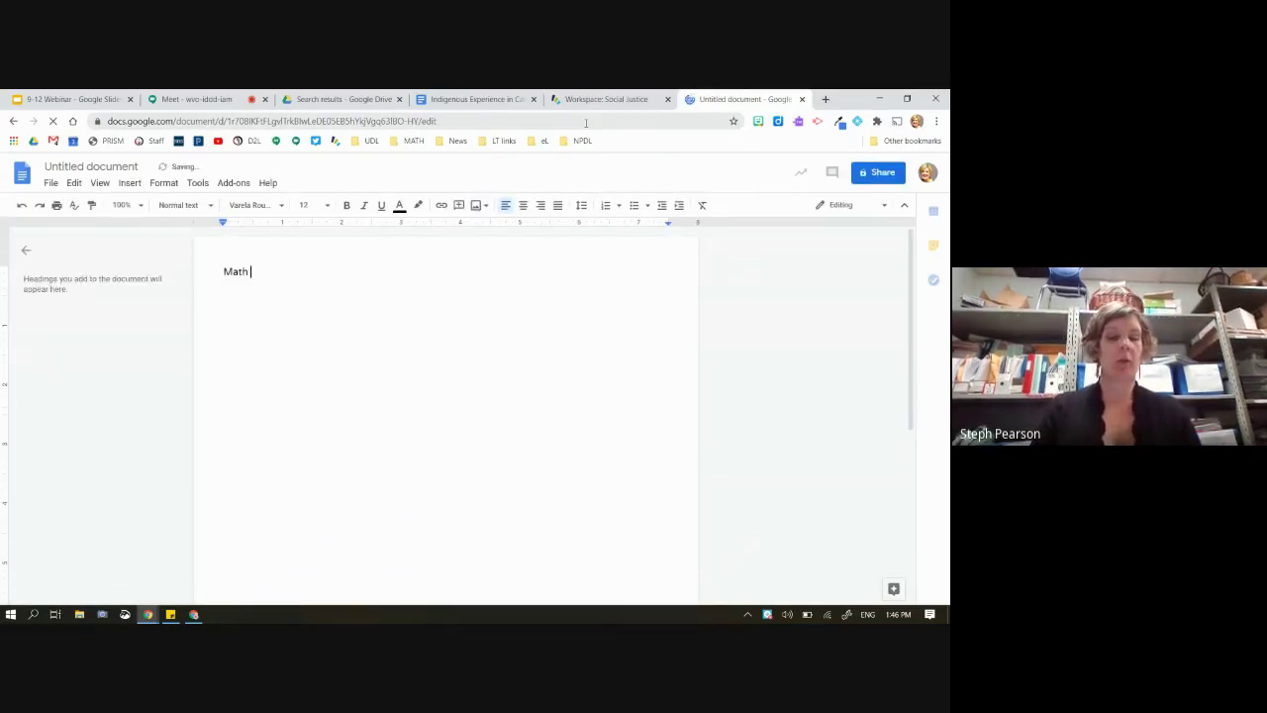
text(Quiz)
key(Return)
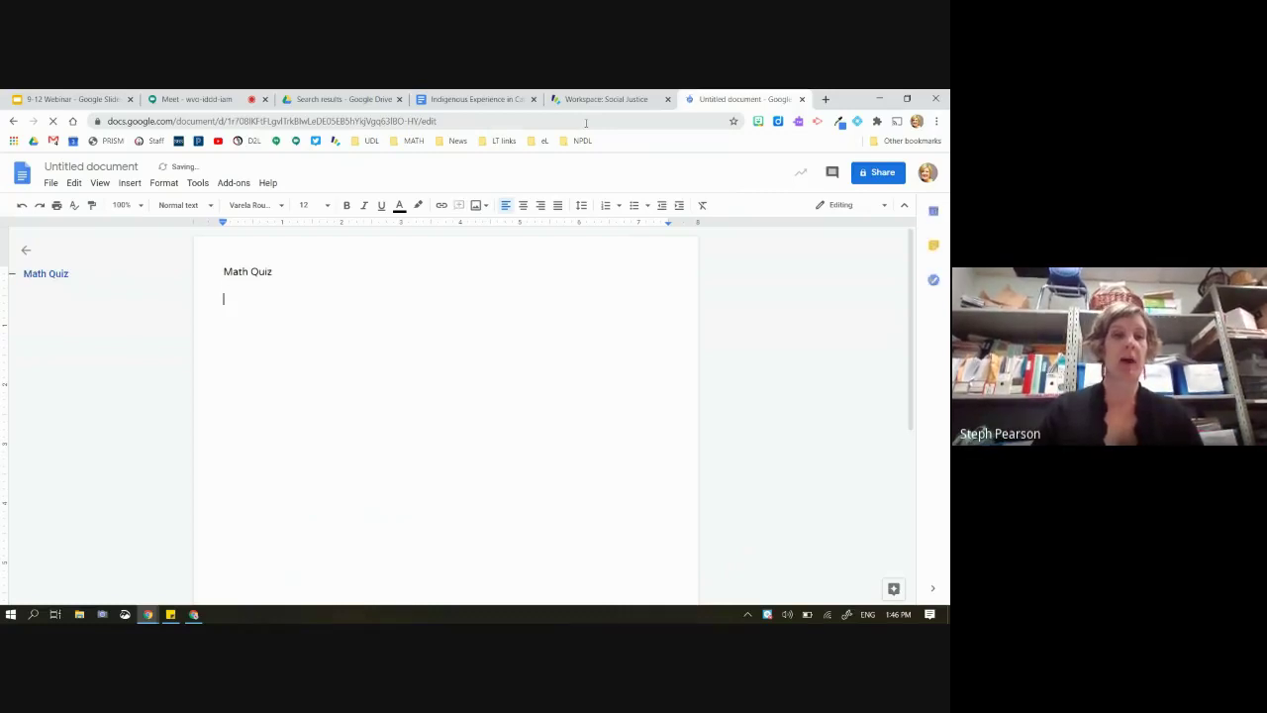
text(2.)
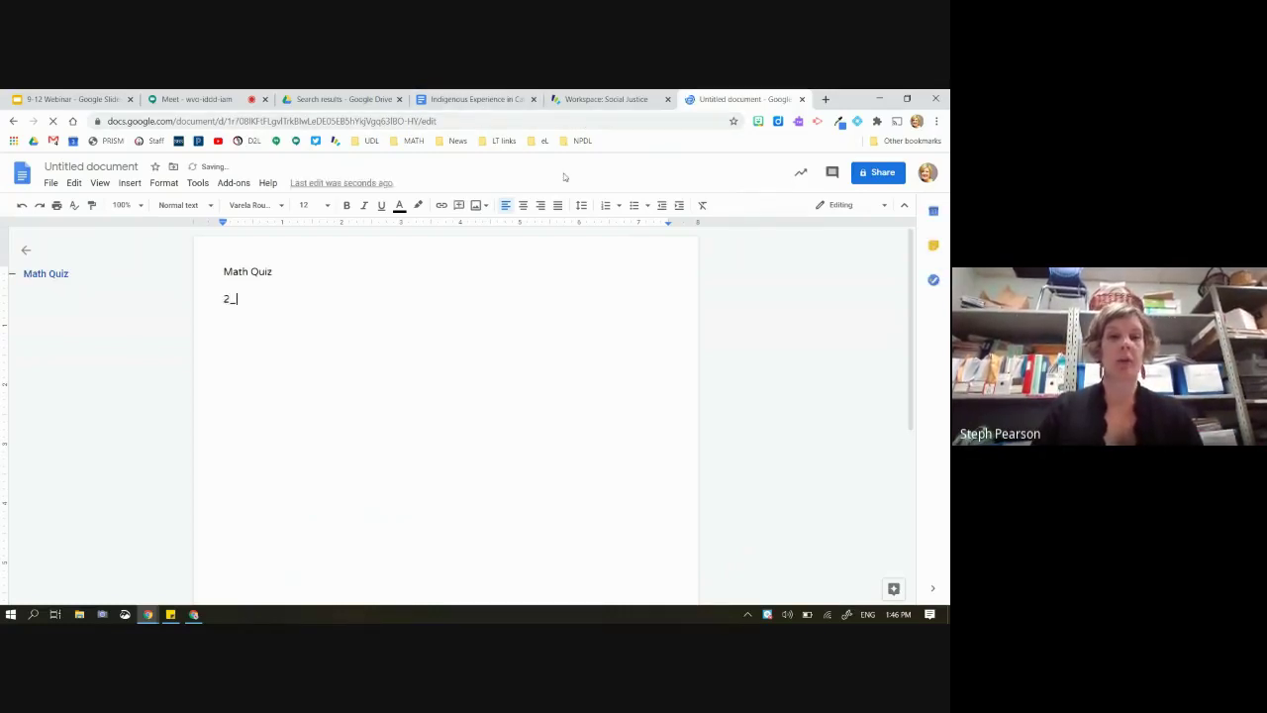
text(5)
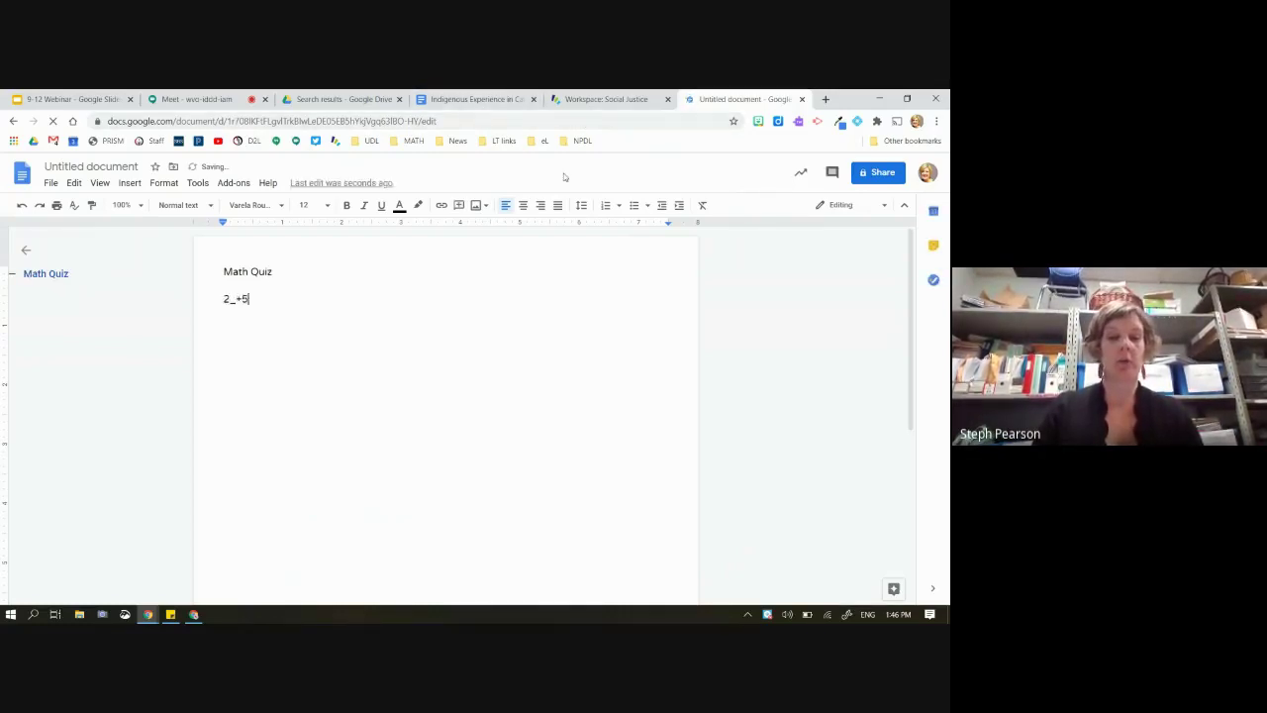
text(= x)
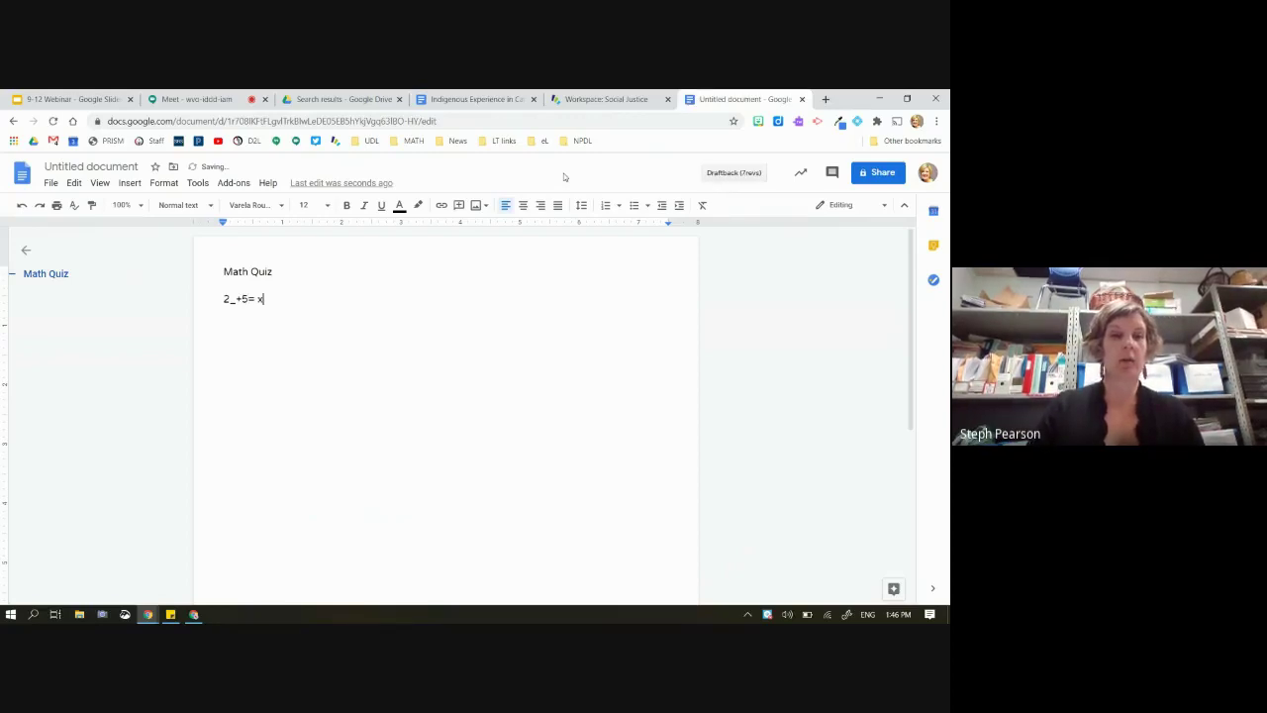
click(236, 298)
key(BackSpace)
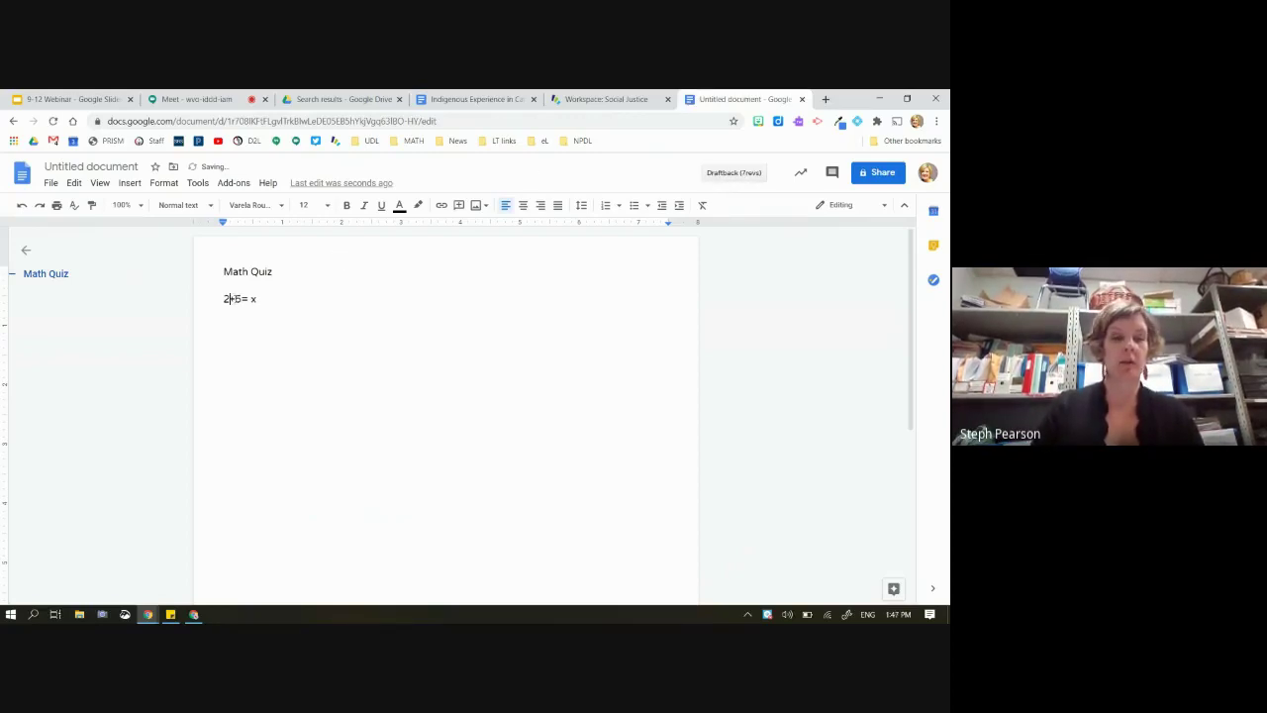
text(x)
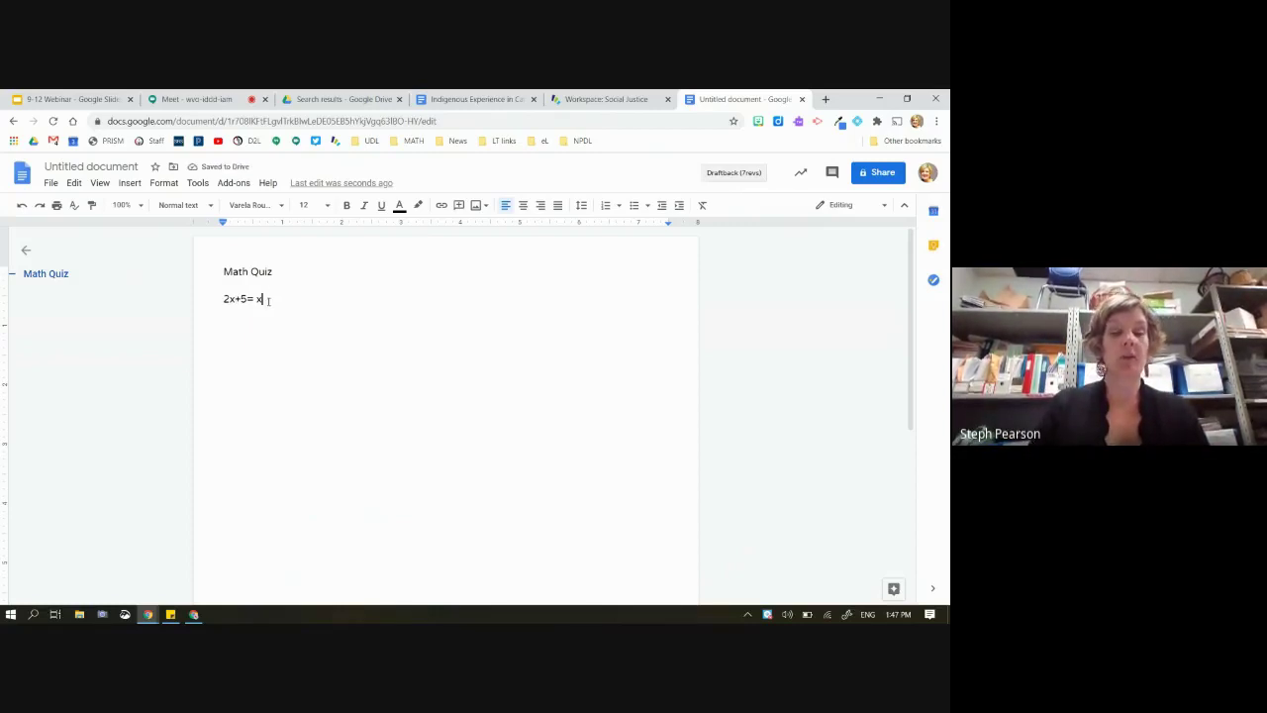
text(;dagmsd;rmg)
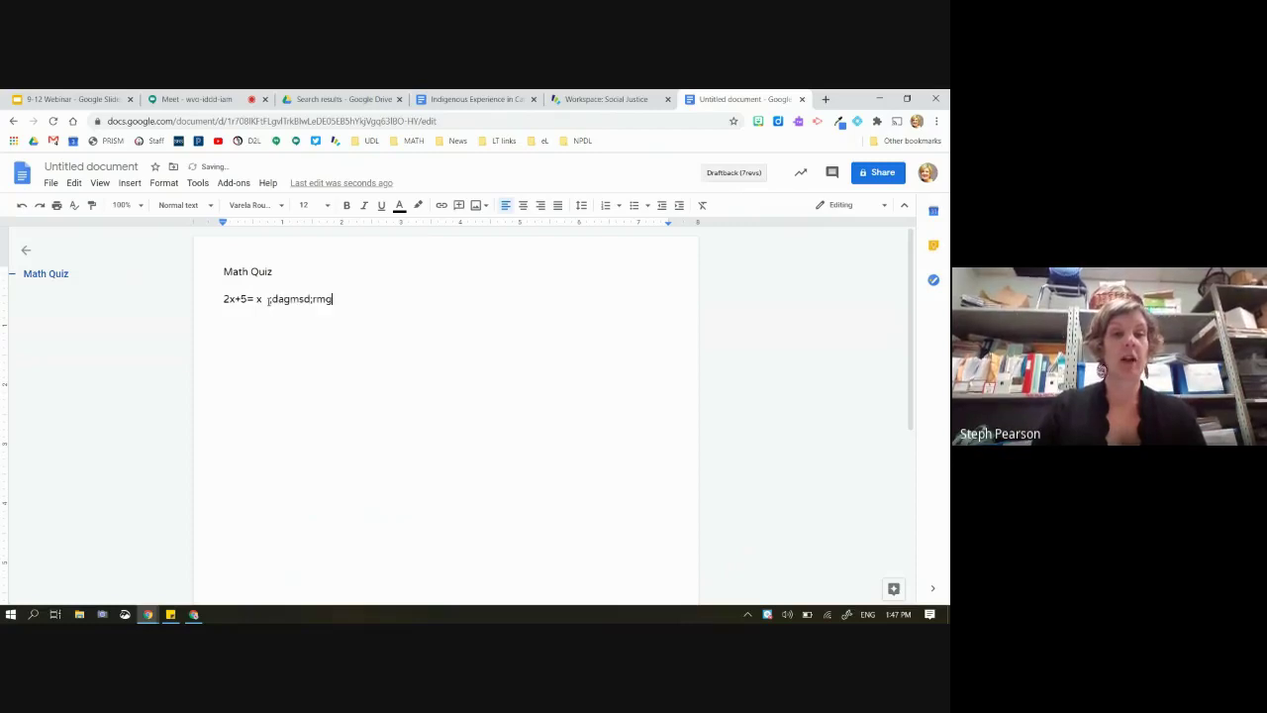
key(BackSpace)
key(BackSpace)
key(BackSpace)
key(BackSpace)
key(BackSpace)
key(BackSpace)
key(BackSpace)
key(BackSpace)
key(BackSpace)
key(BackSpace)
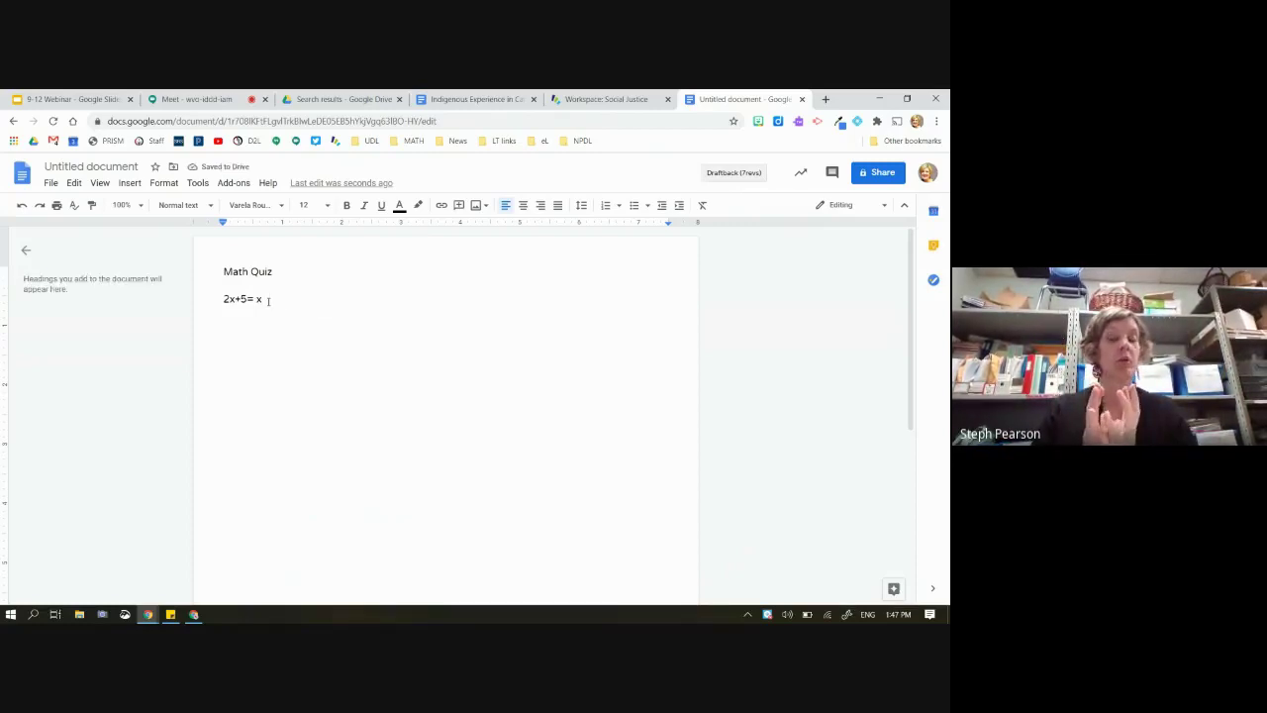
key(Return)
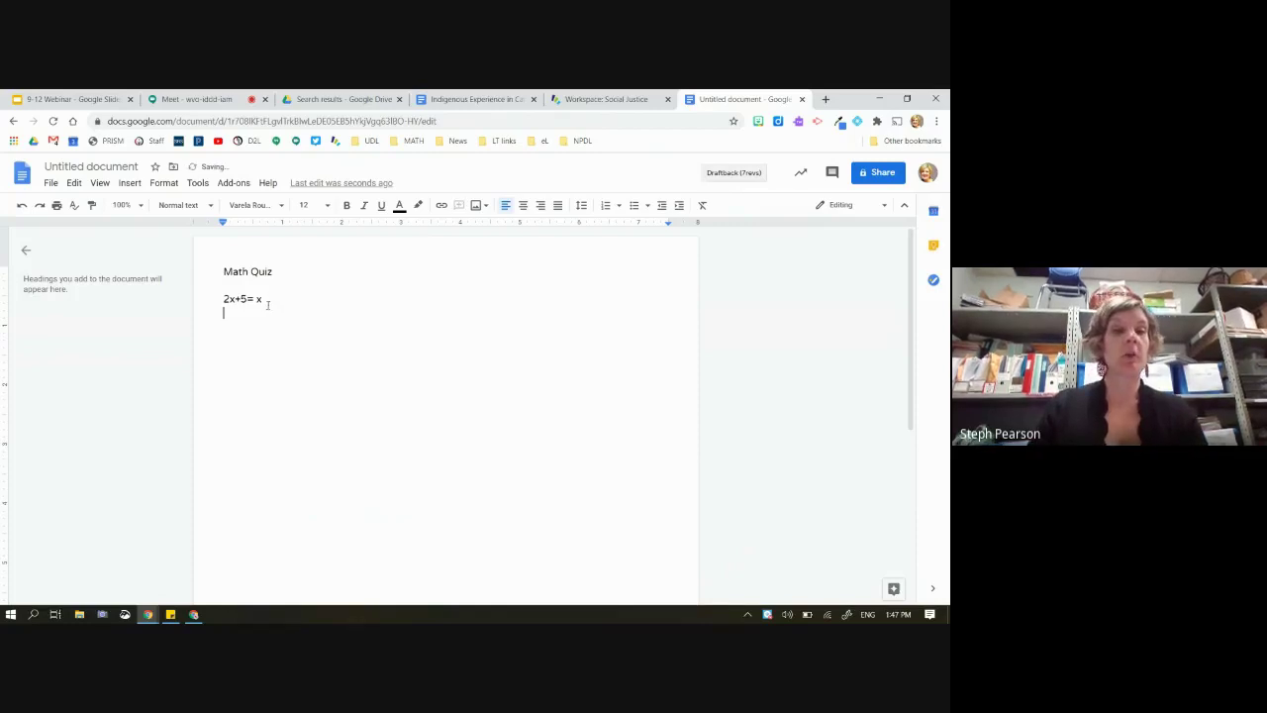
Insert a 2x1 table, move 2x+5= x into its first cell, and narrow that column
click(128, 185)
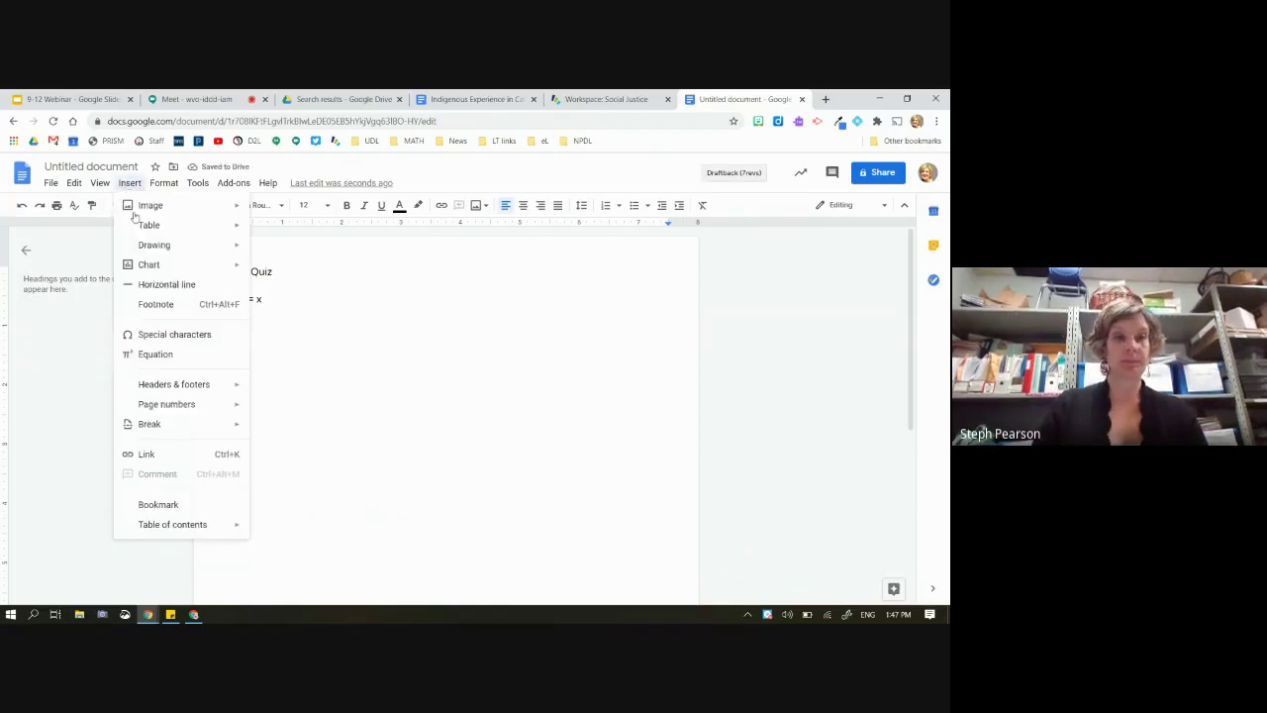
mouse_move(148, 225)
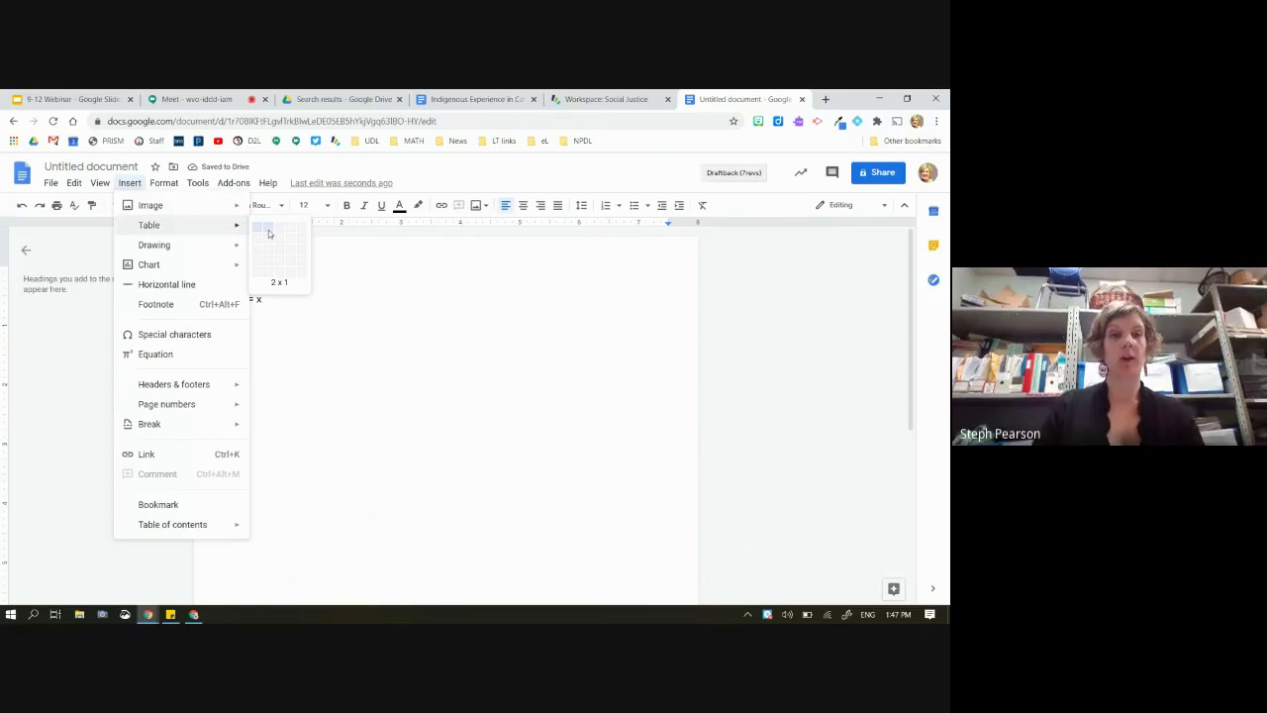
click(268, 234)
triple_click(203, 305)
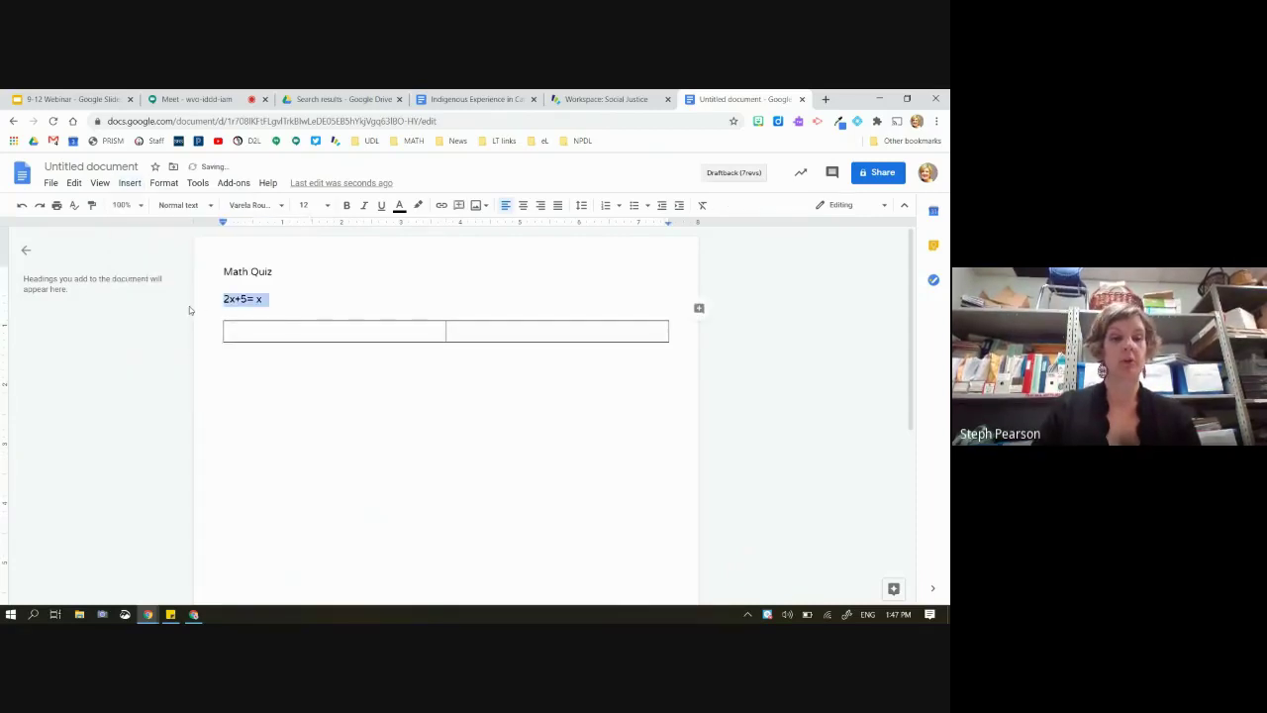
key(ctrl+x)
click(252, 330)
key(ctrl+v)
click(528, 337)
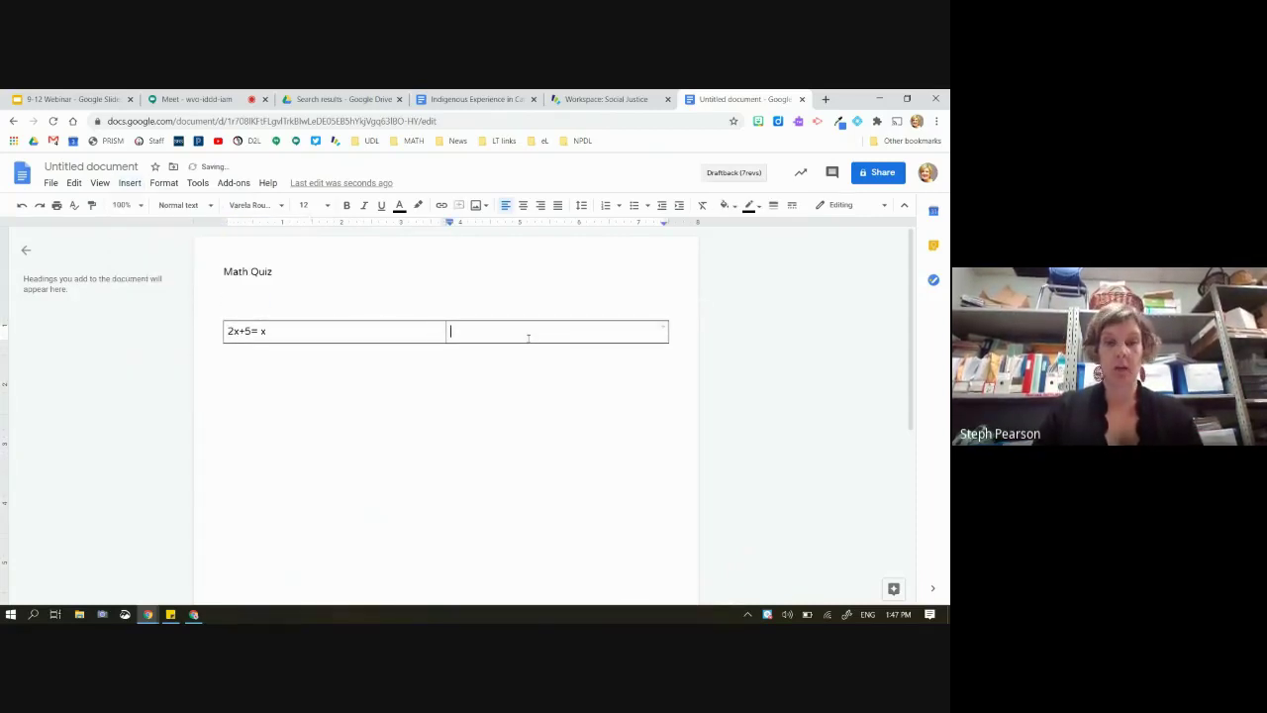
drag(445, 332, 332, 325)
Add a row below the first row and enter x+2=25 in it
right_click(332, 327)
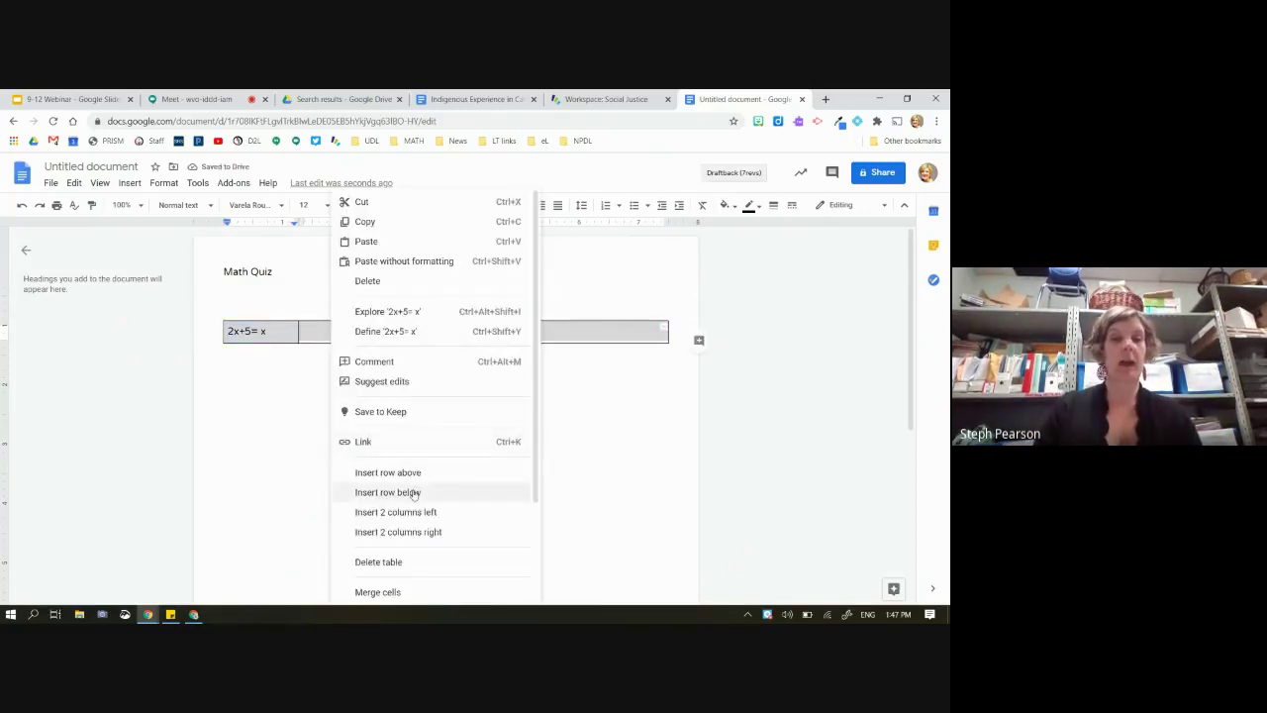
click(412, 494)
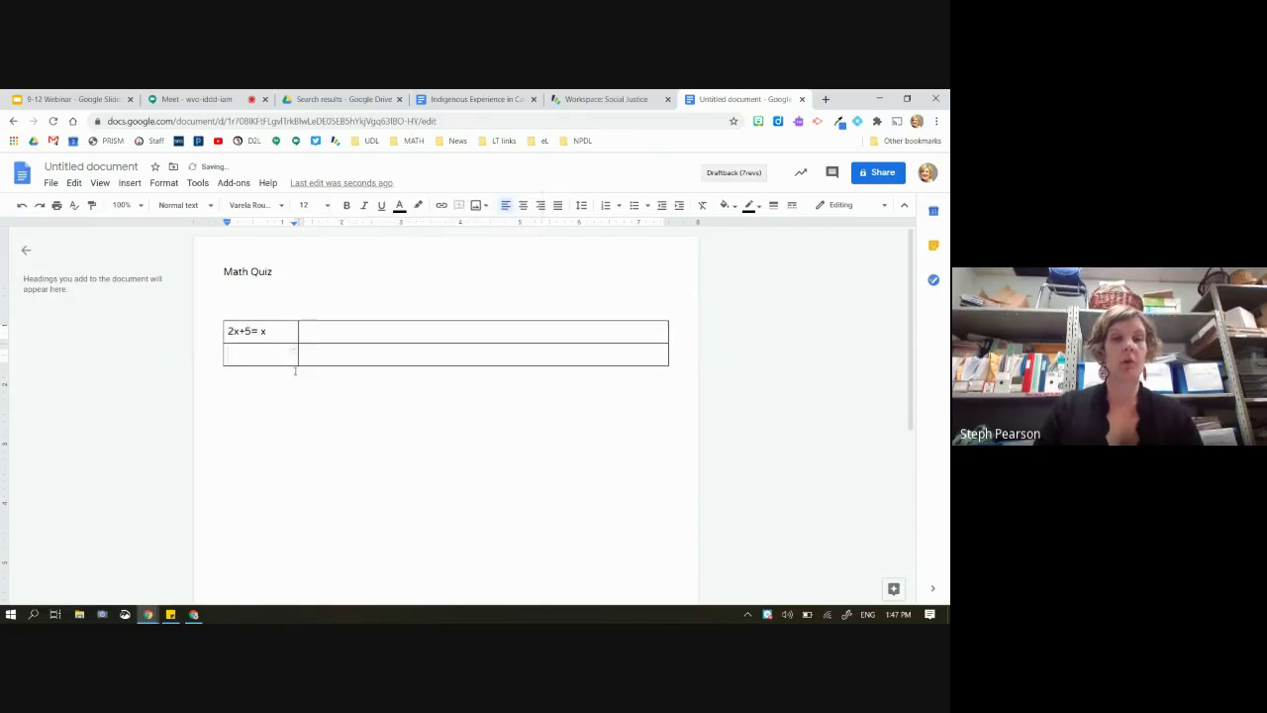
text(x+)
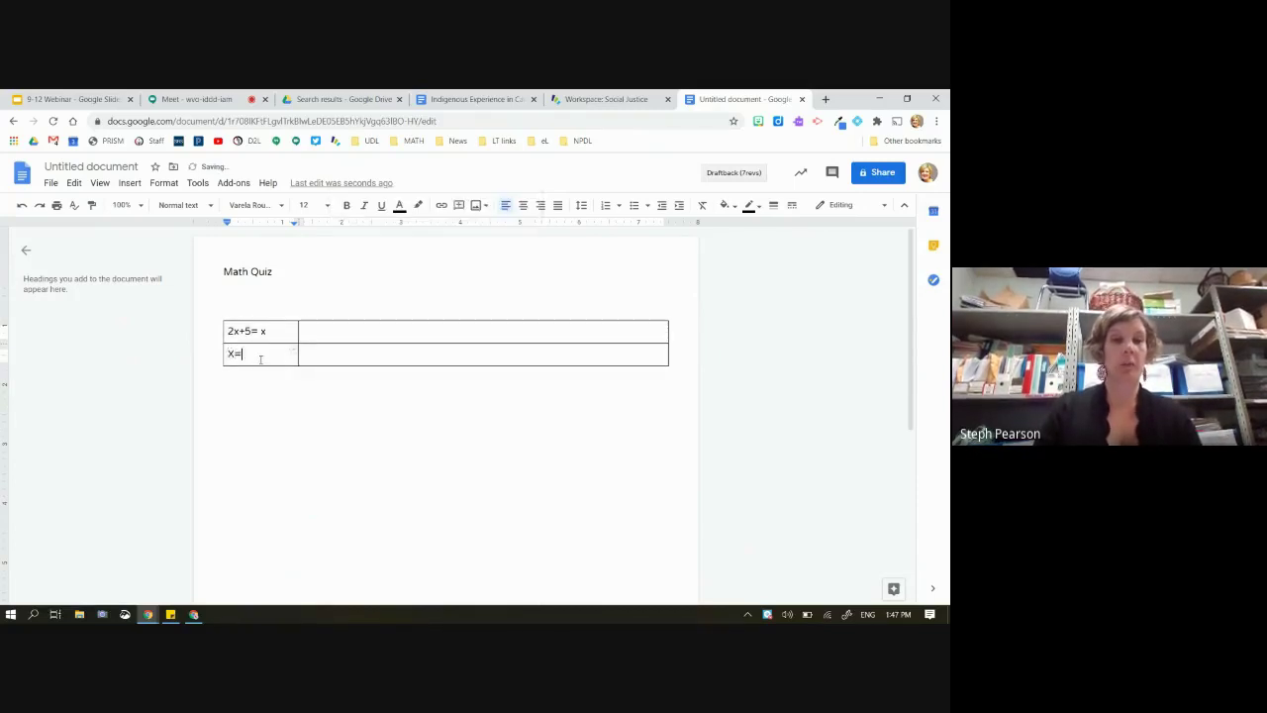
key(BackSpace)
key(BackSpace)
text(x+2)
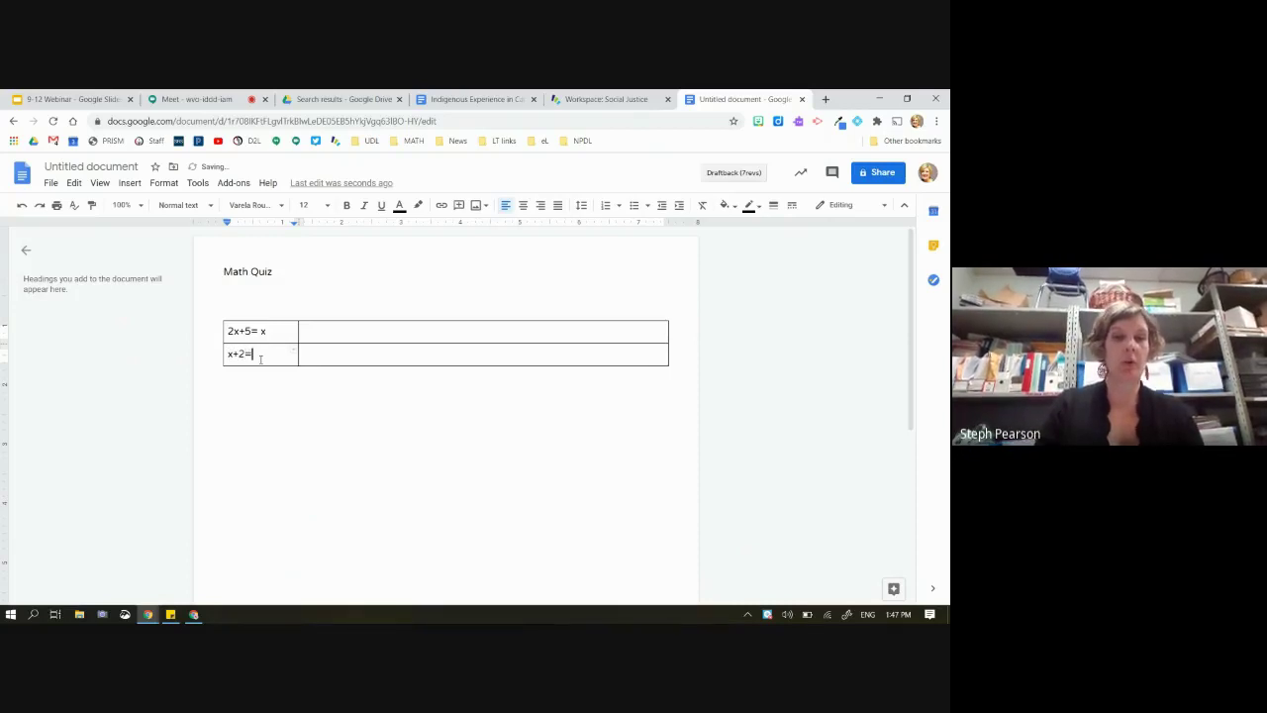
text(=25)
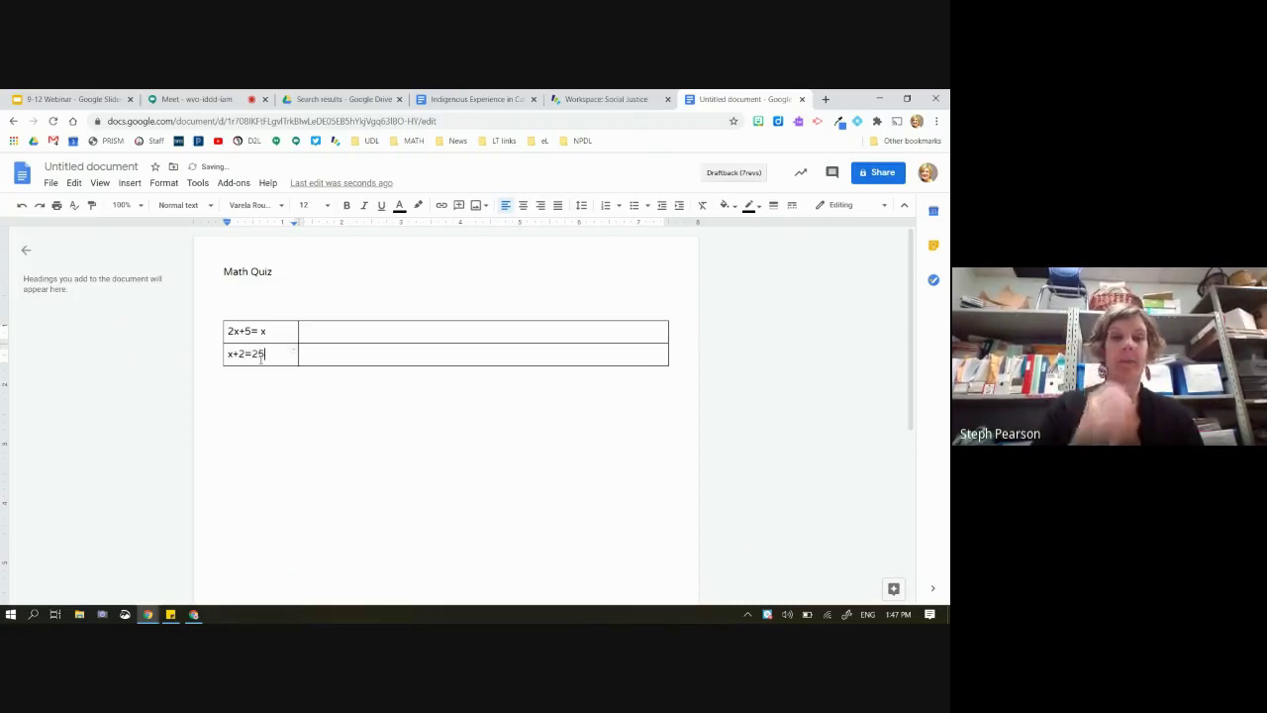
click(344, 327)
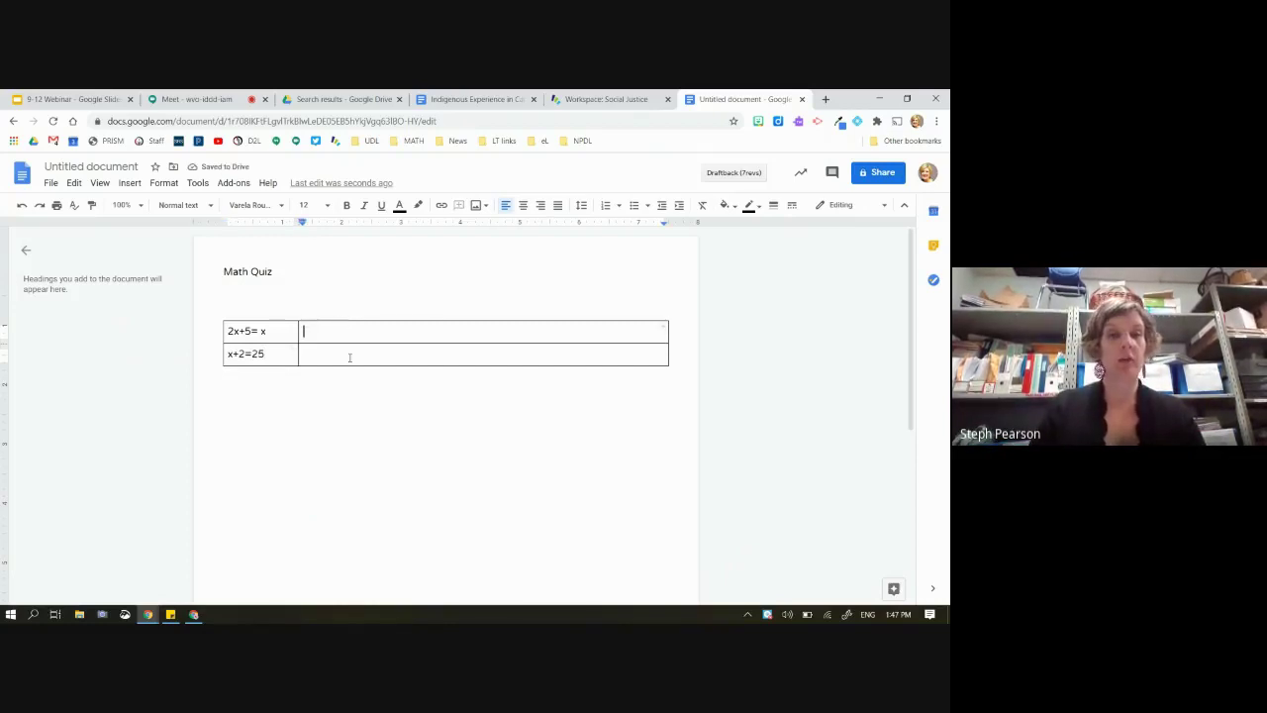
Enter 2x+5=x, 2+5=6 and 4_ as separate lines in the table's top-right cell
shift+click(349, 358)
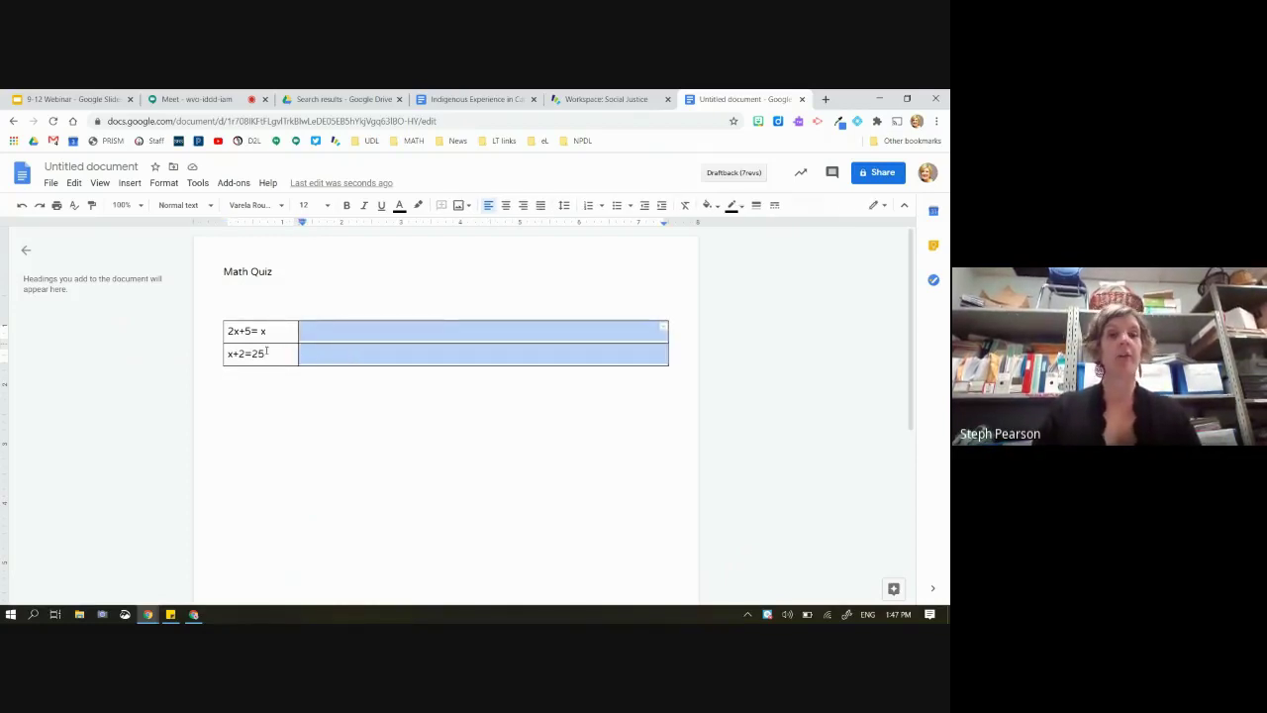
click(324, 335)
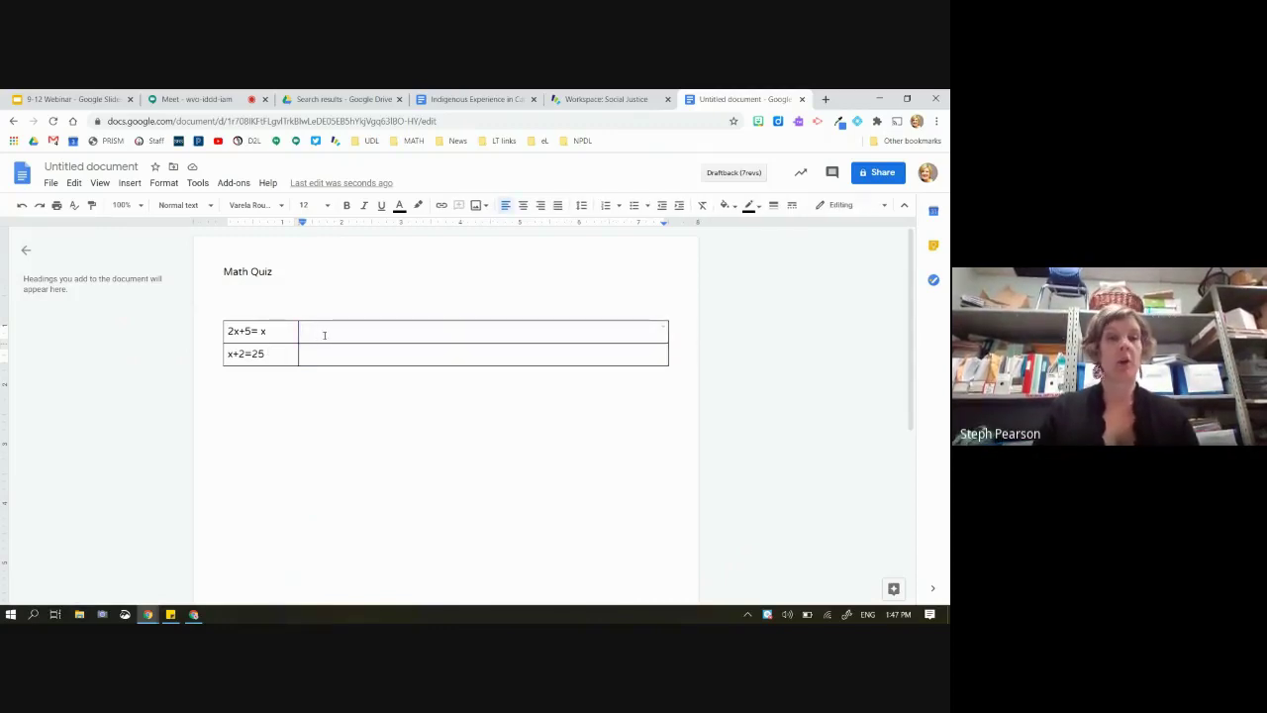
text(2x+)
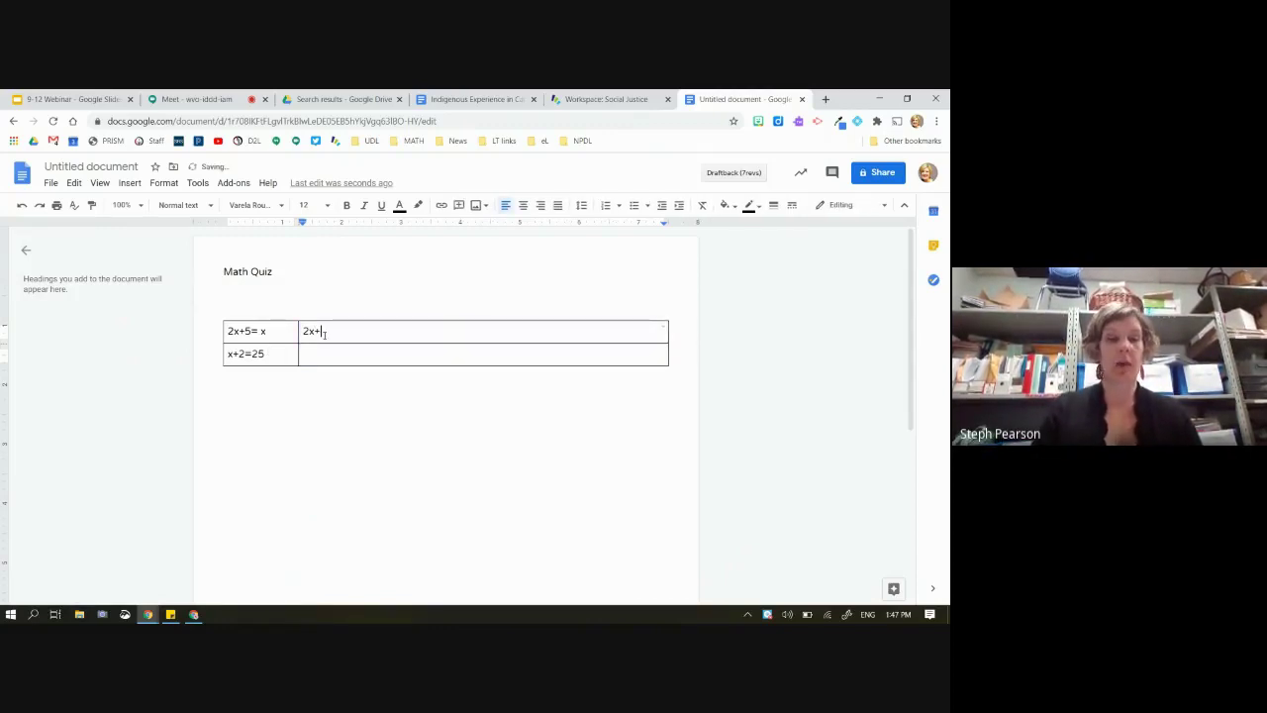
text(5=x)
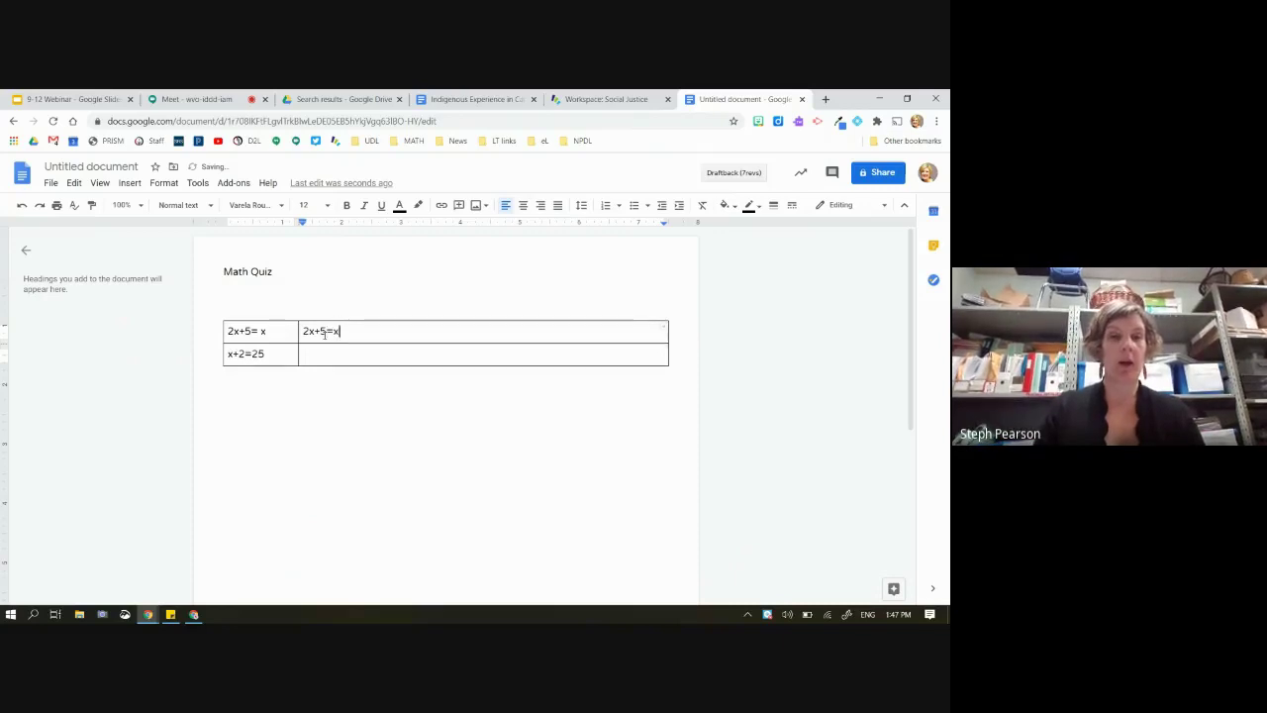
key(Return)
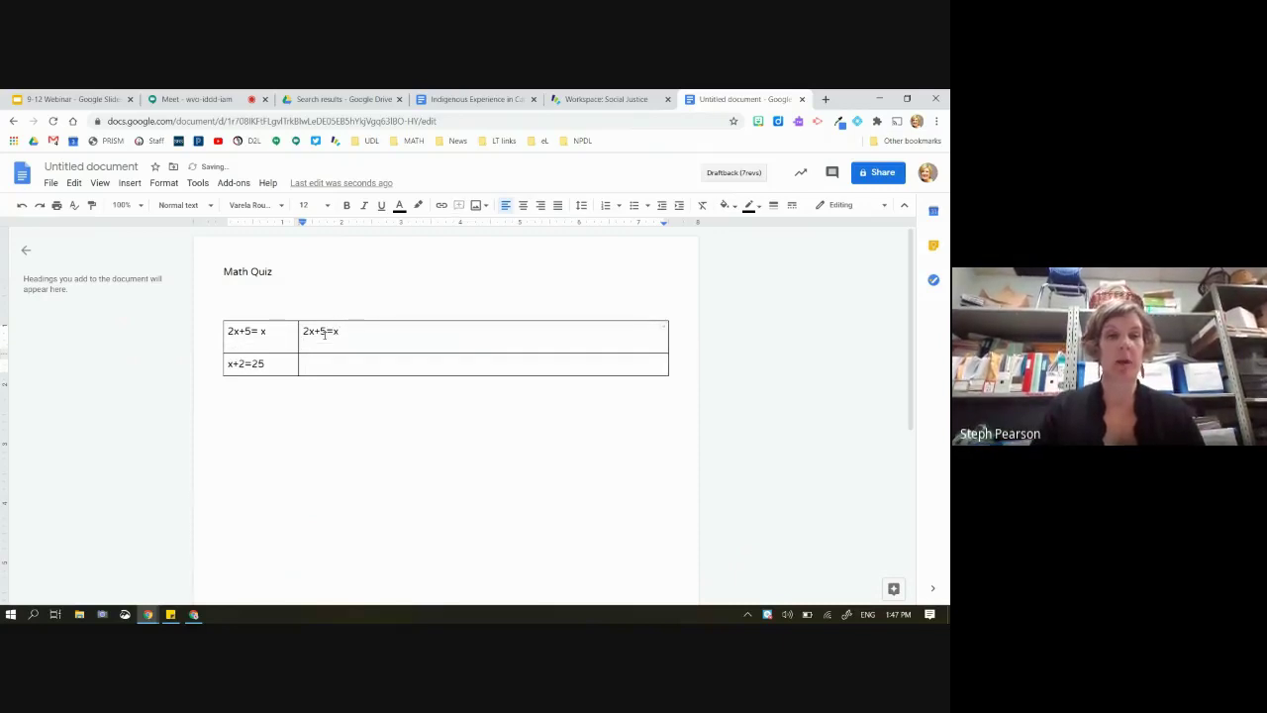
text(2)
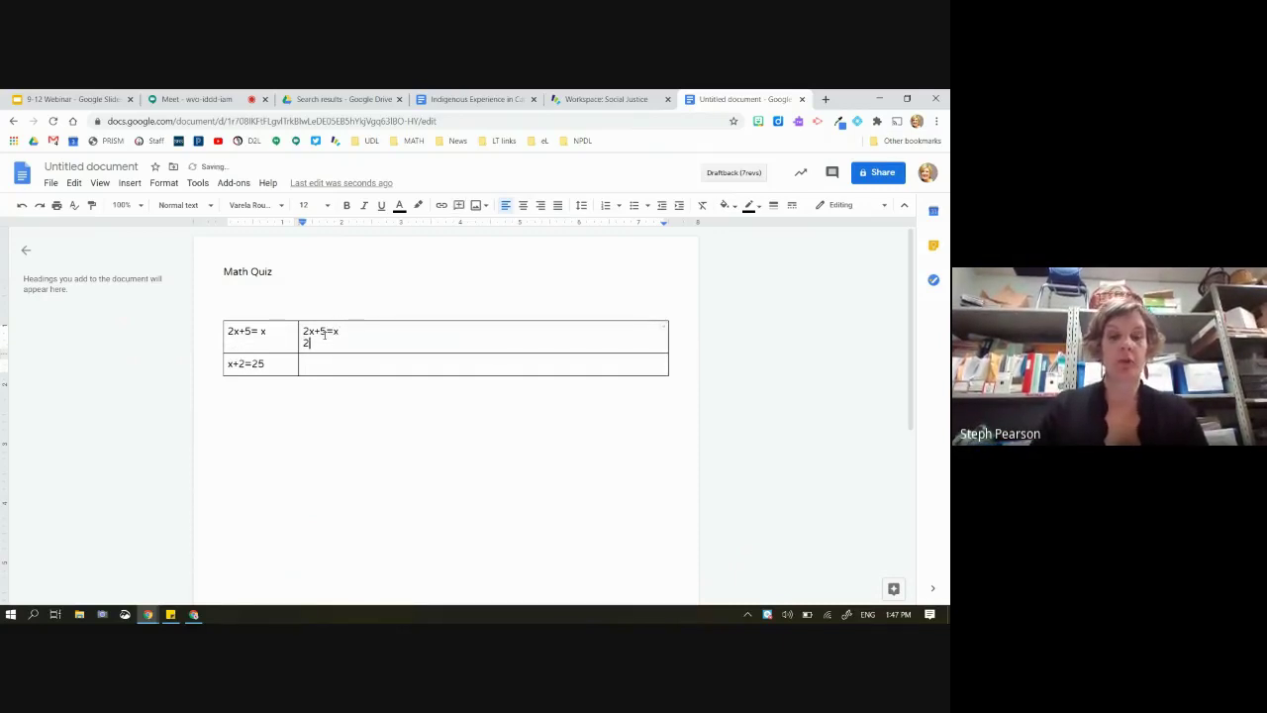
text(+5=6)
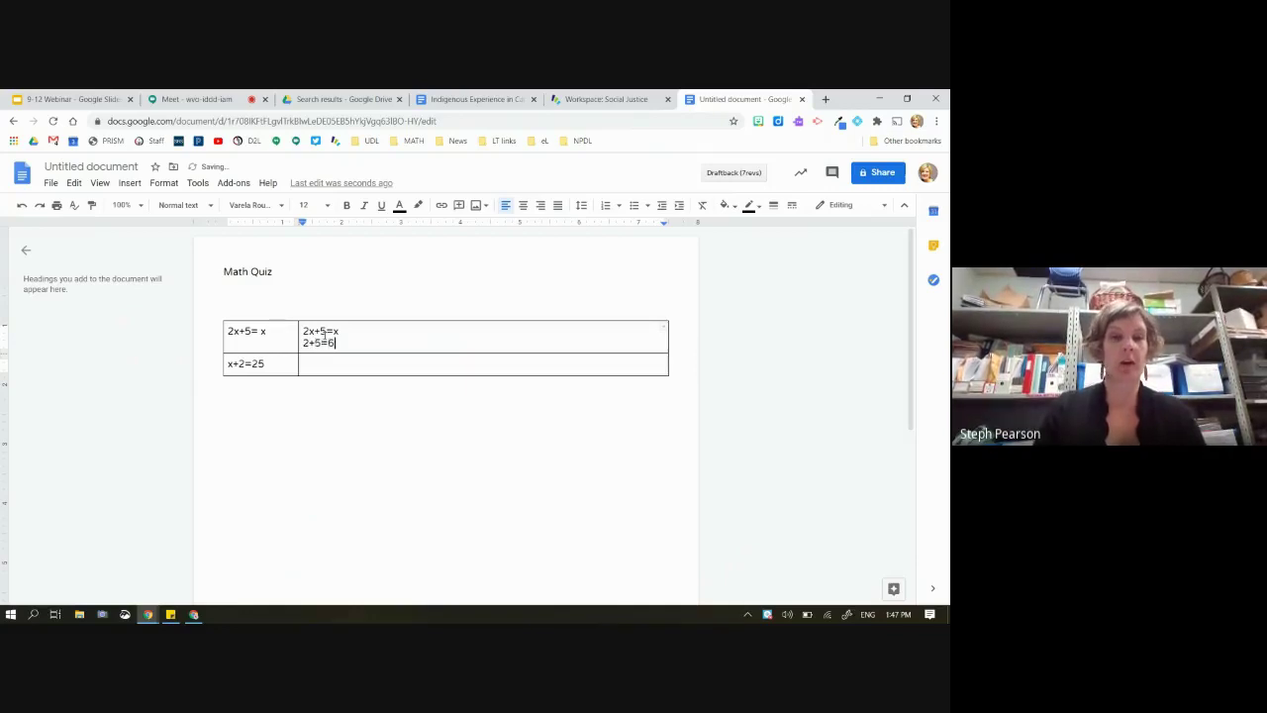
key(Return)
text(4_)
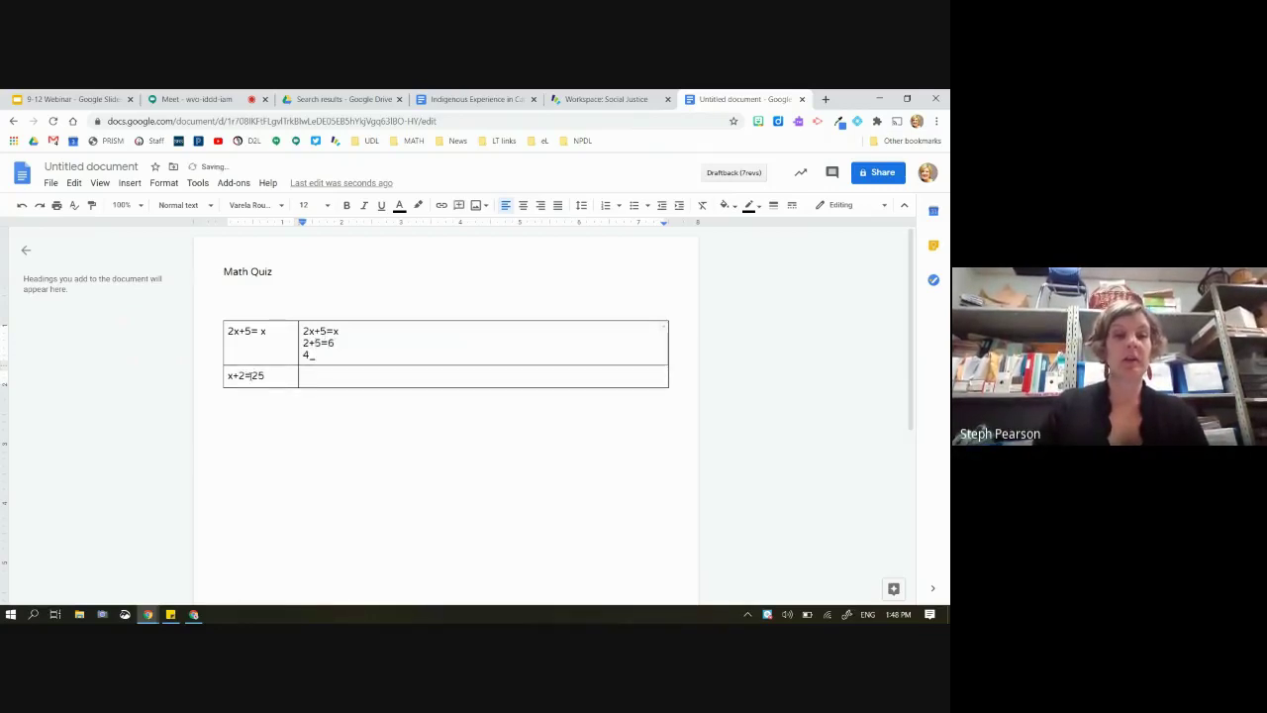
drag(248, 376, 318, 382)
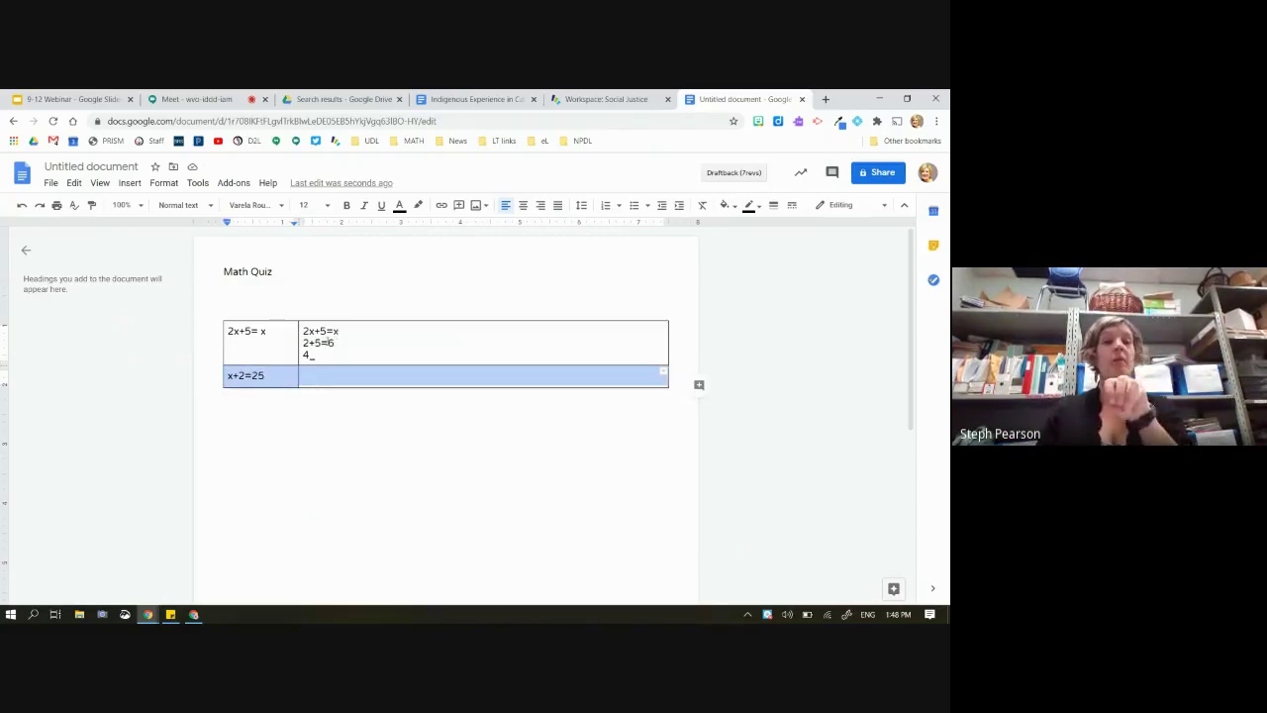
drag(316, 342, 273, 345)
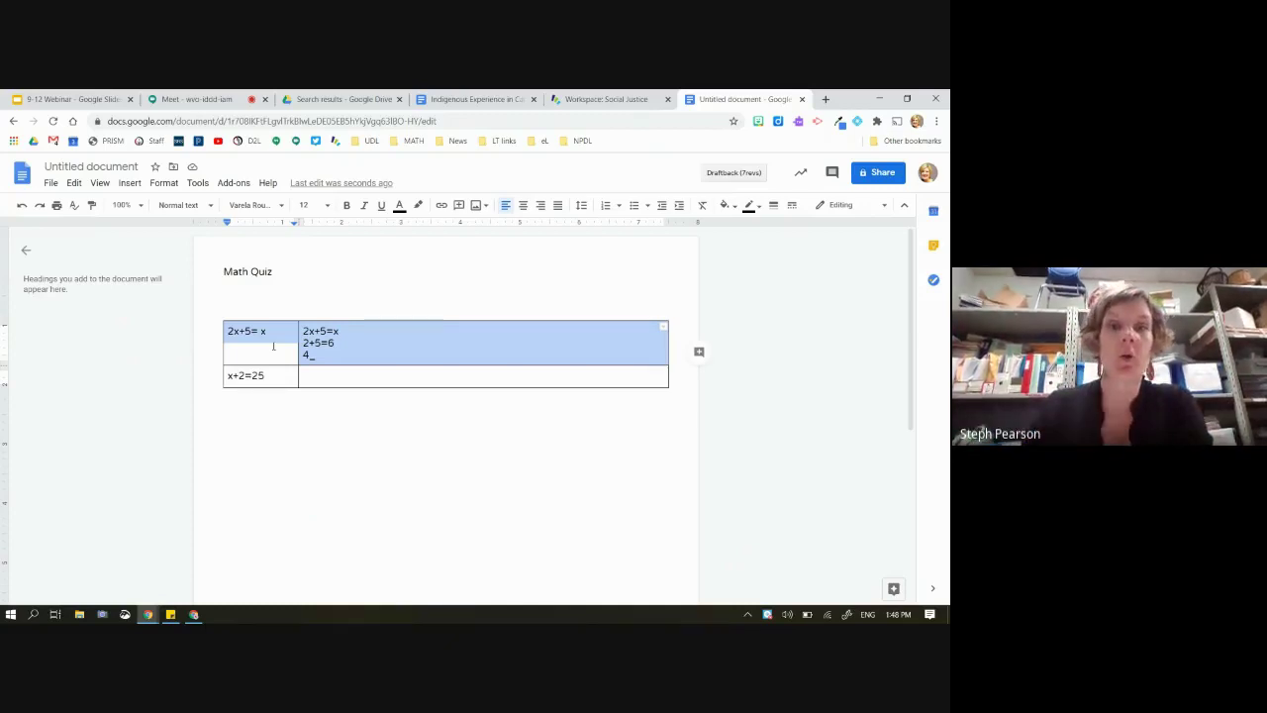
Fill both right-column cells of the equations table with pale yellow
click(359, 357)
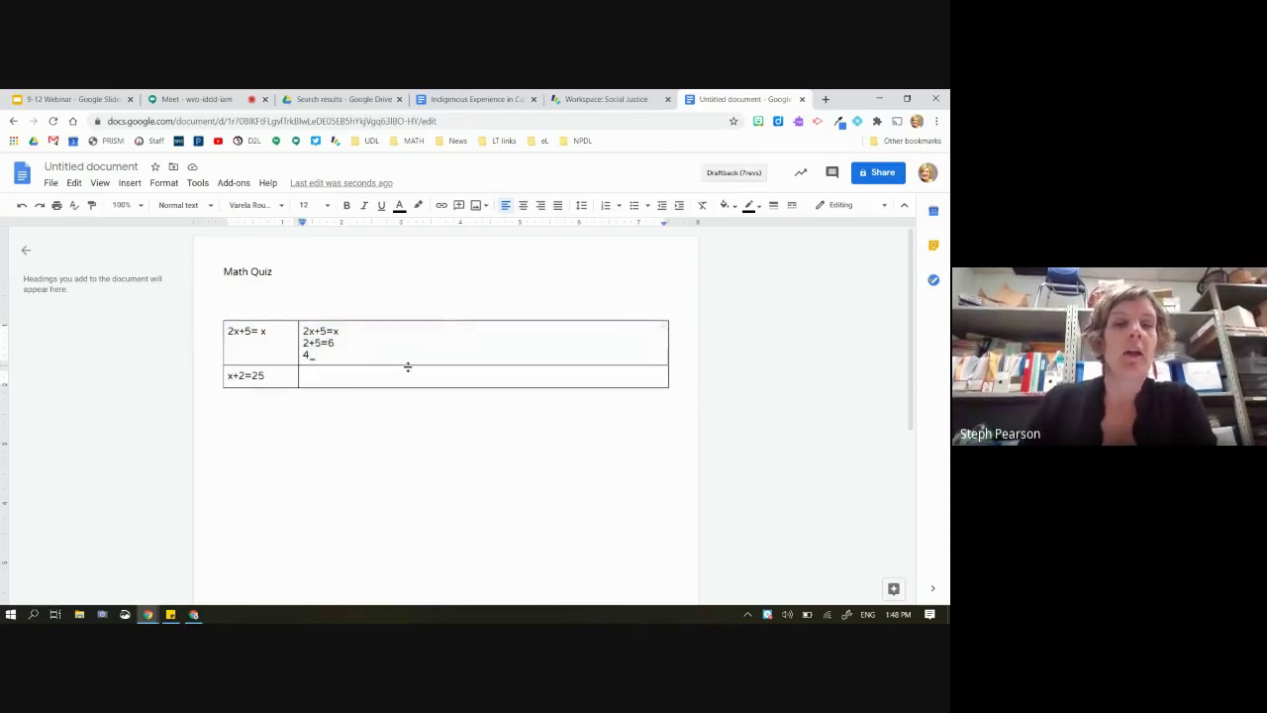
drag(388, 382, 379, 353)
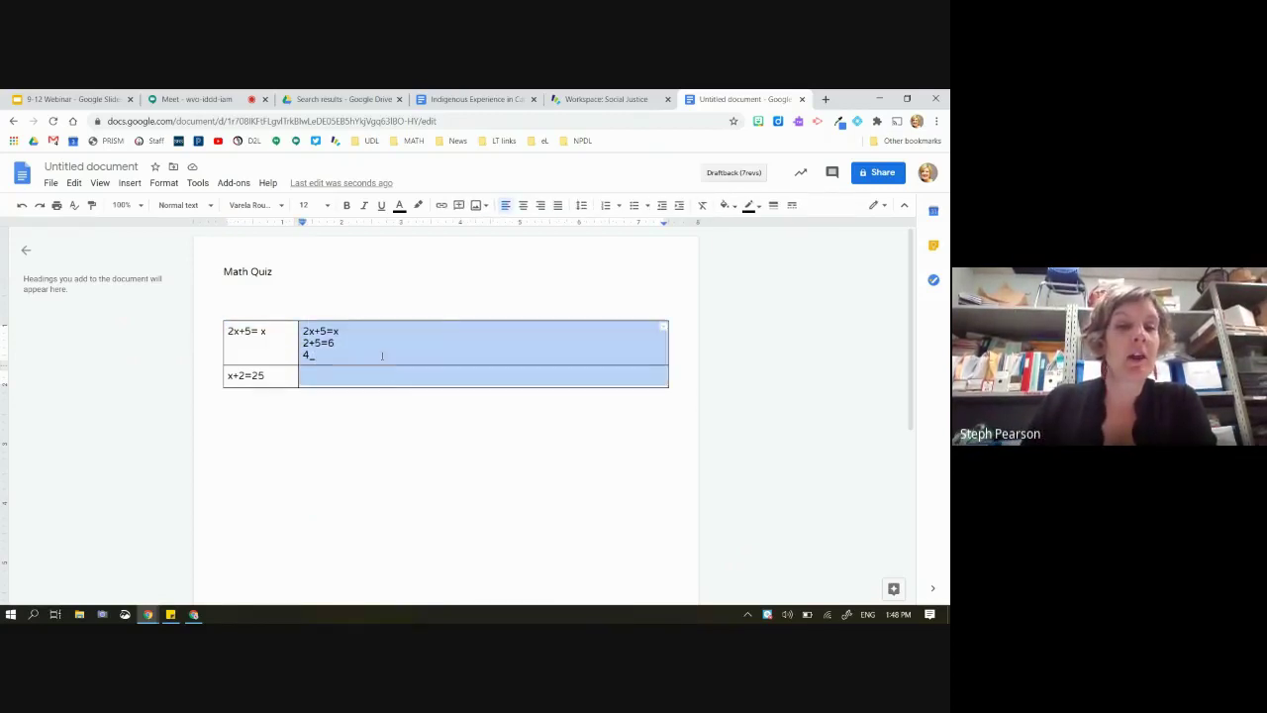
click(725, 205)
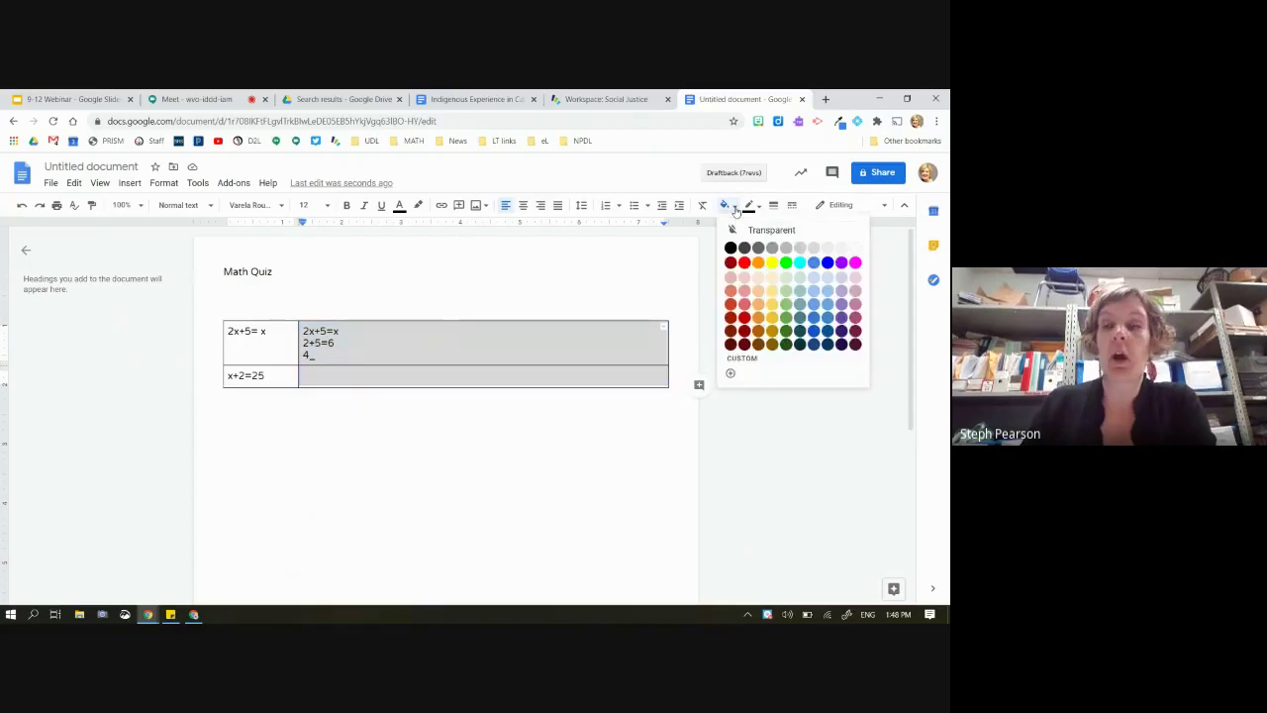
click(772, 276)
click(446, 547)
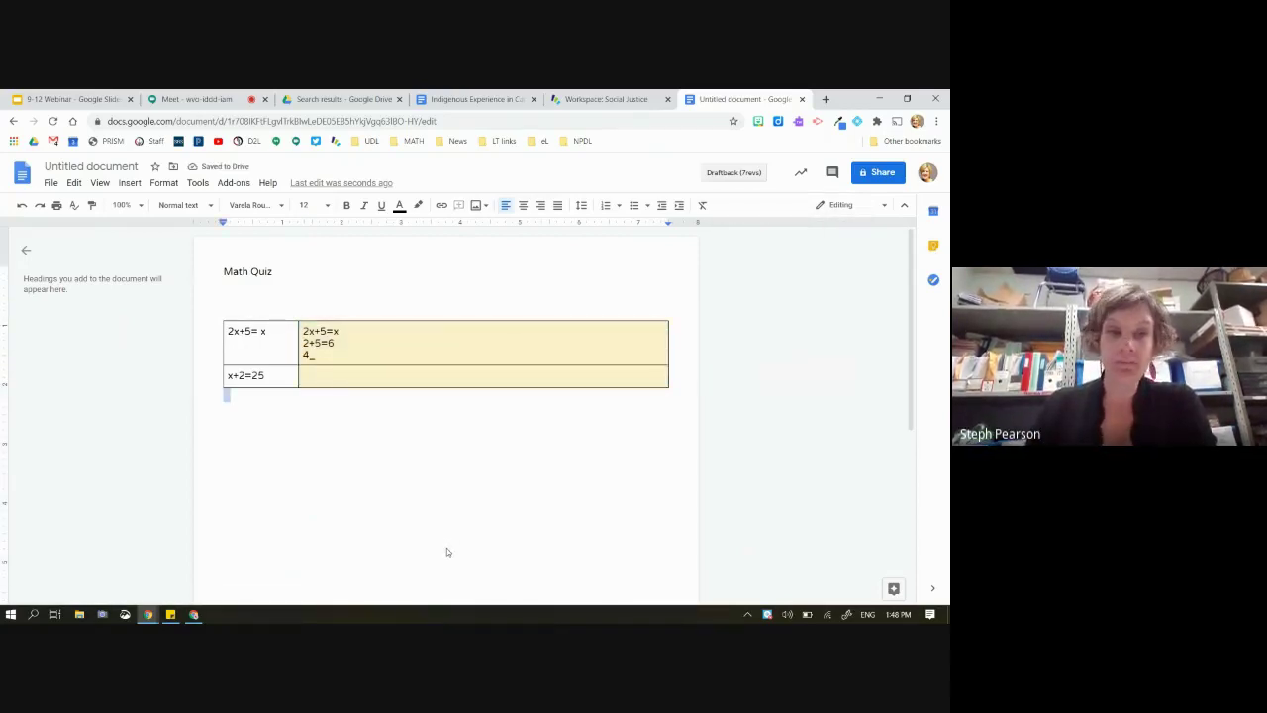
click(52, 185)
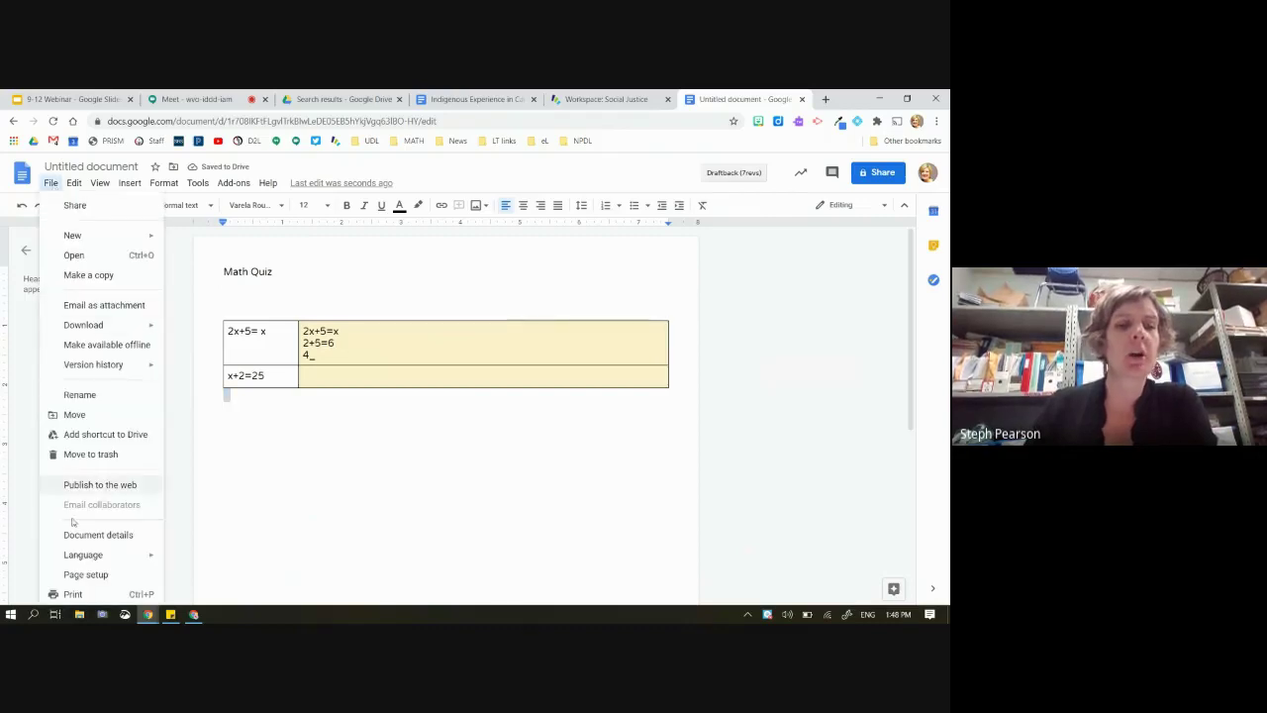
Set the page colour to light blue in Page setup
click(89, 574)
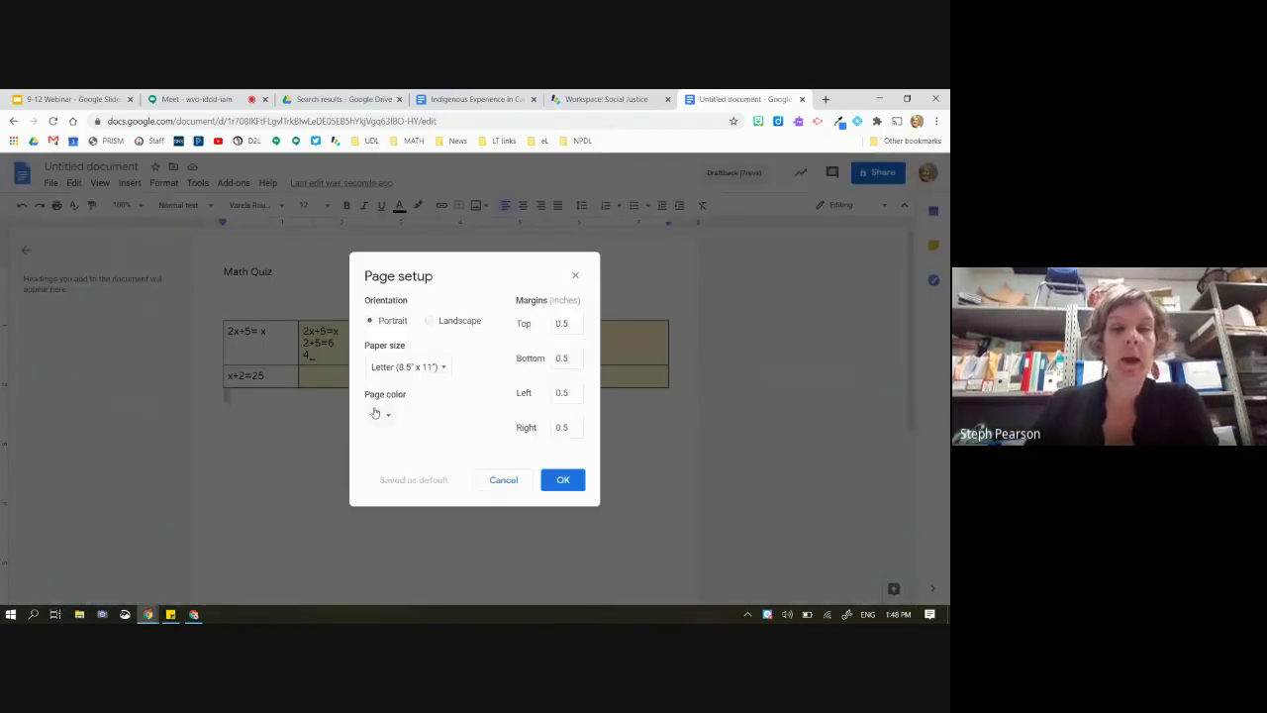
click(393, 419)
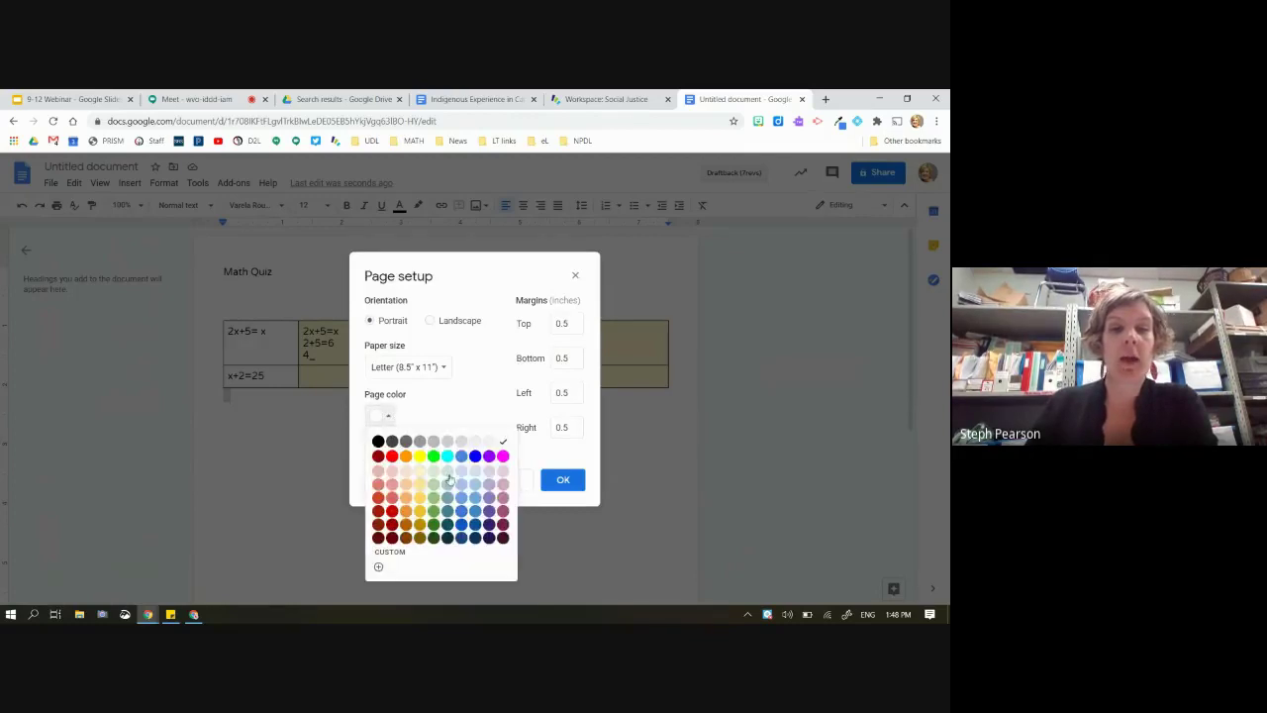
click(448, 476)
click(561, 480)
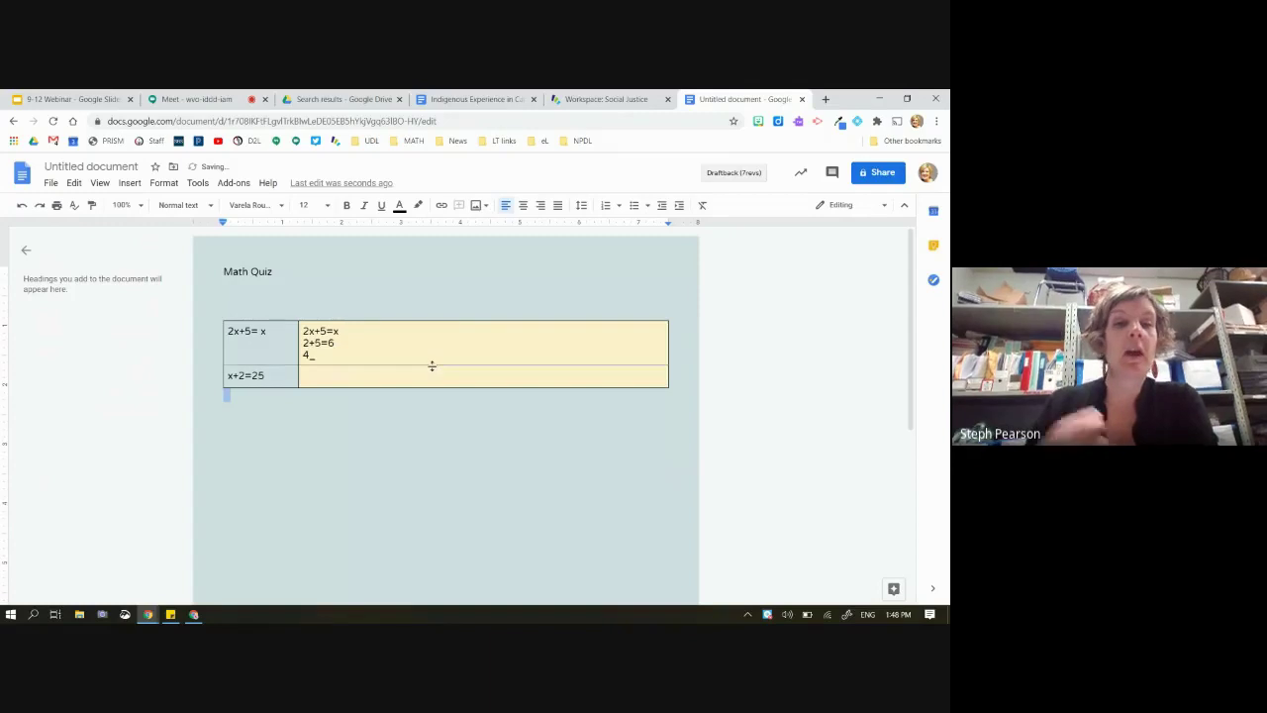
Remove the yellow fill from the equations table's right-column cells
click(432, 366)
drag(433, 335, 501, 382)
click(725, 205)
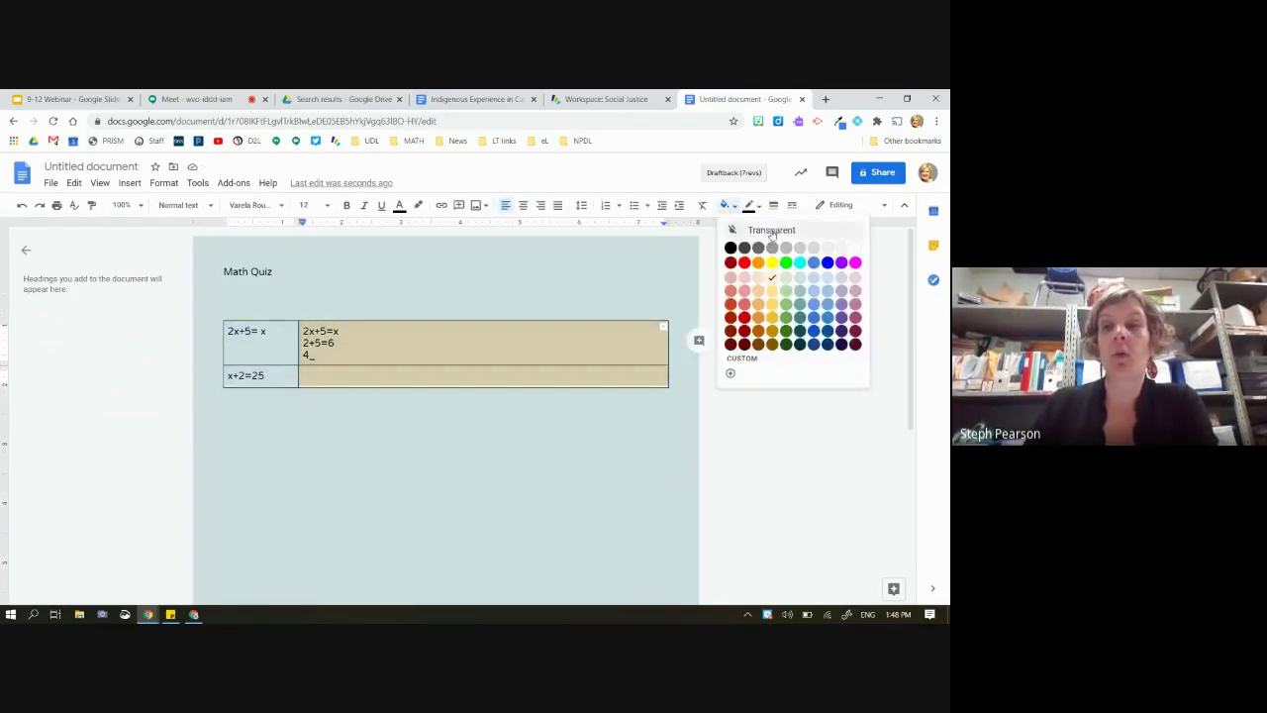
click(409, 498)
click(410, 497)
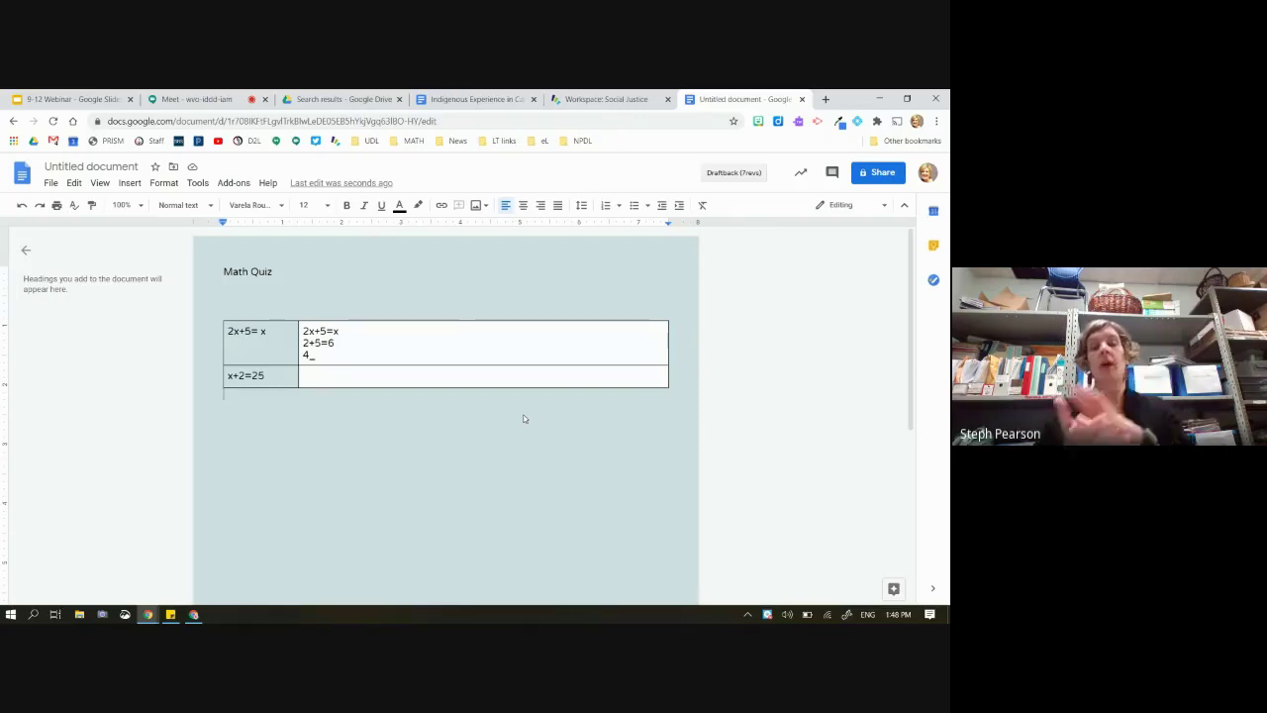
Add a 'Science' heading below the equations table and insert a 2x2 table under it
key(Return)
key(Return)
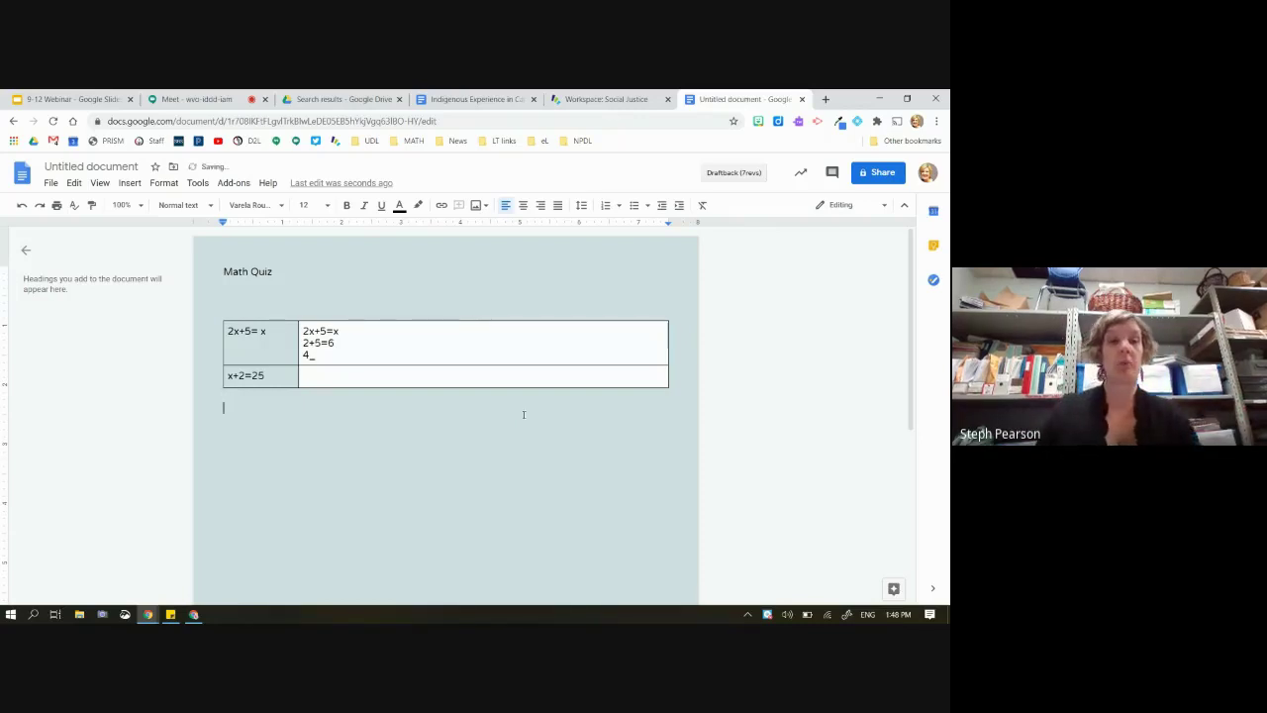
text(Science)
key(Return)
key(Return)
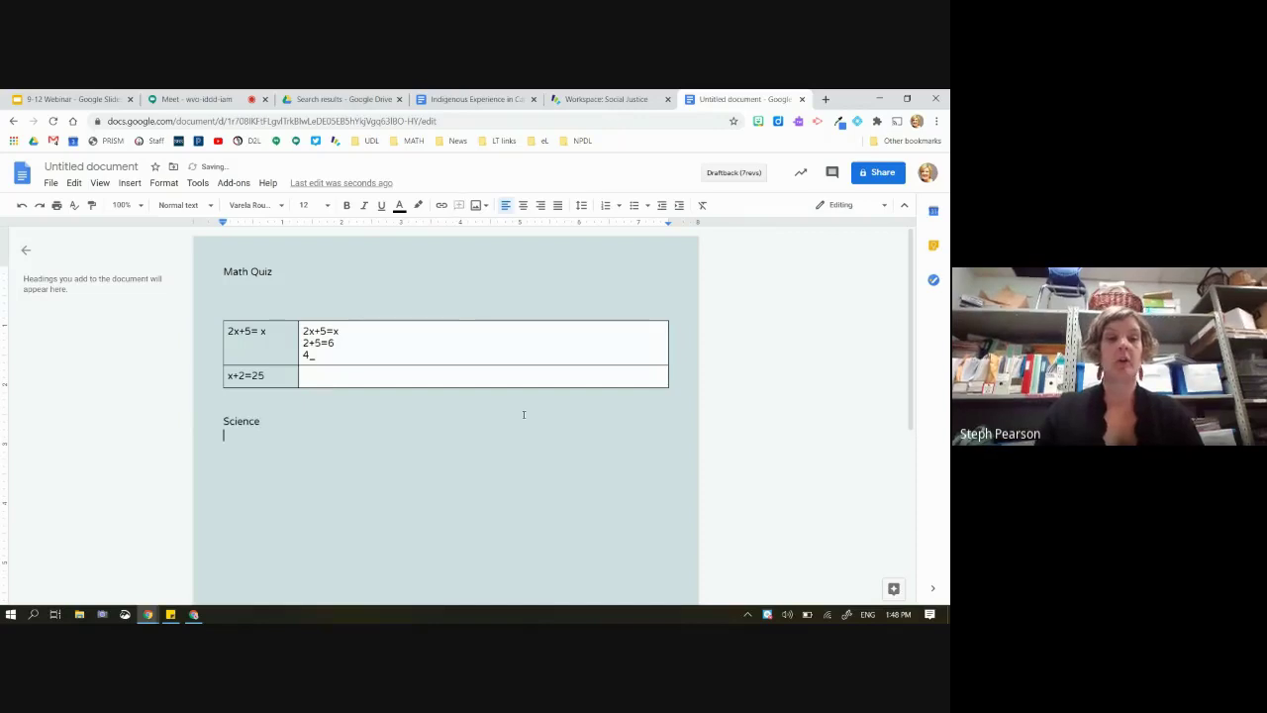
click(130, 183)
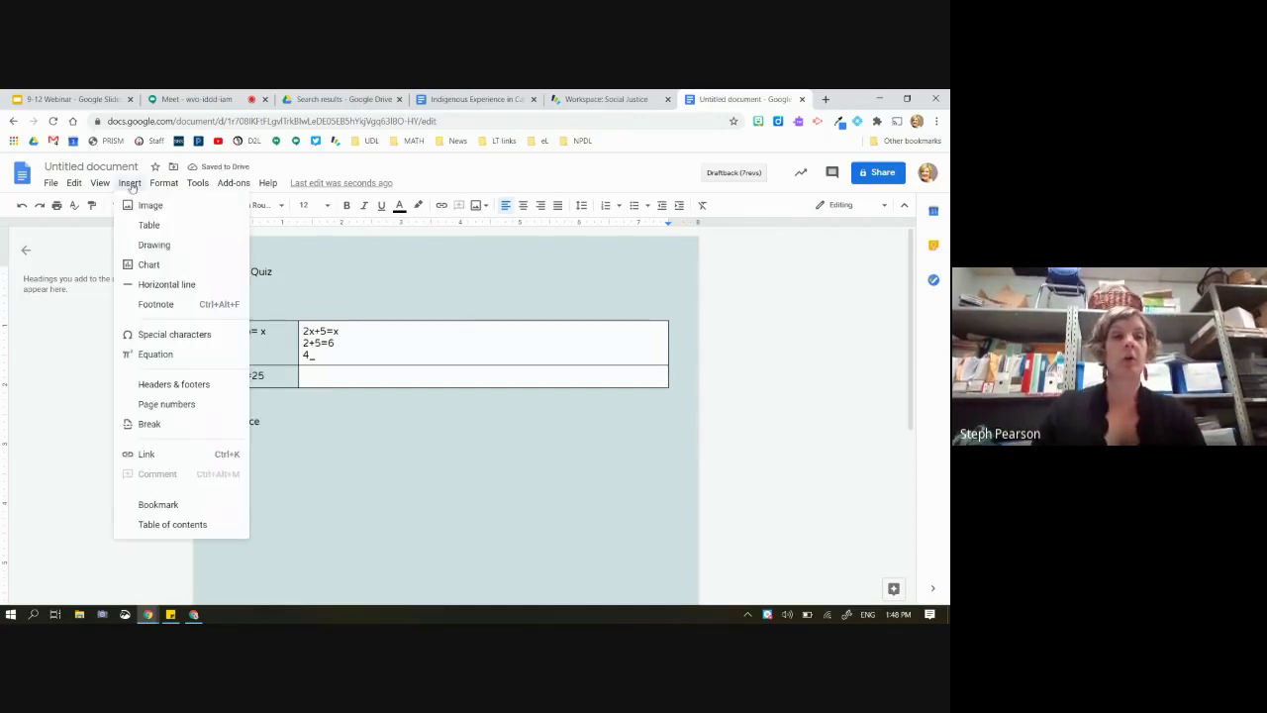
mouse_move(157, 232)
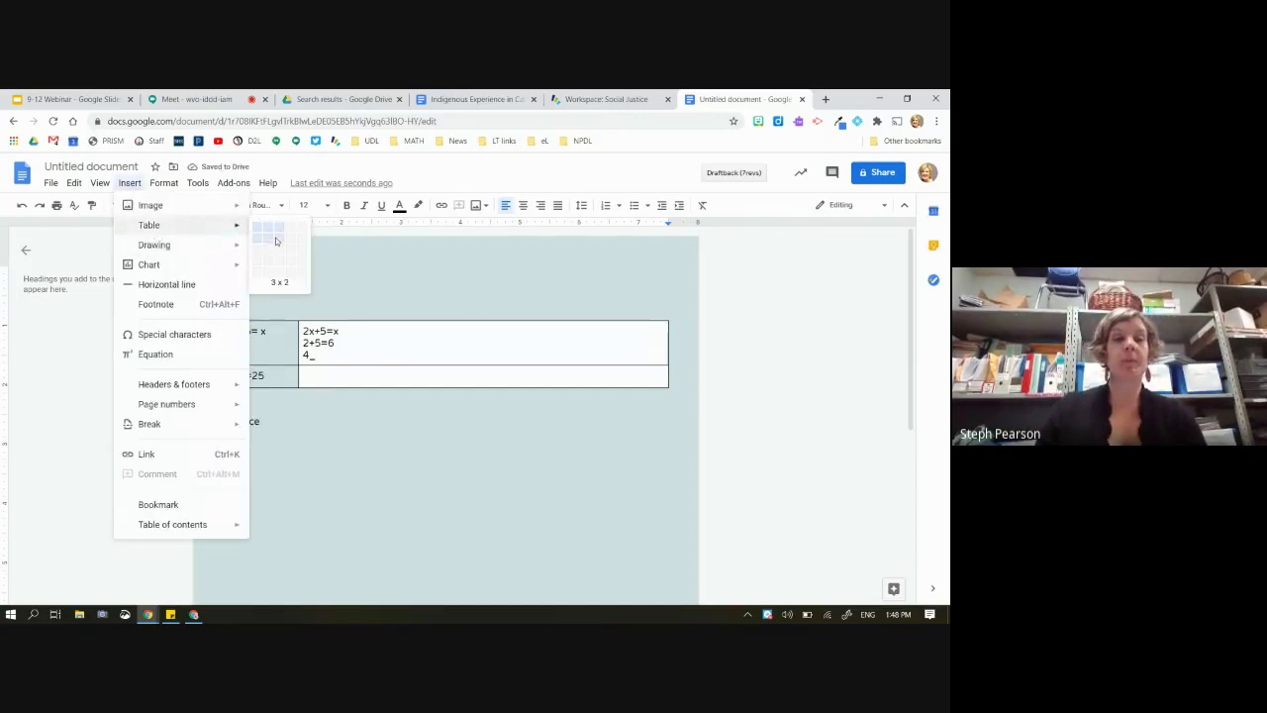
click(267, 237)
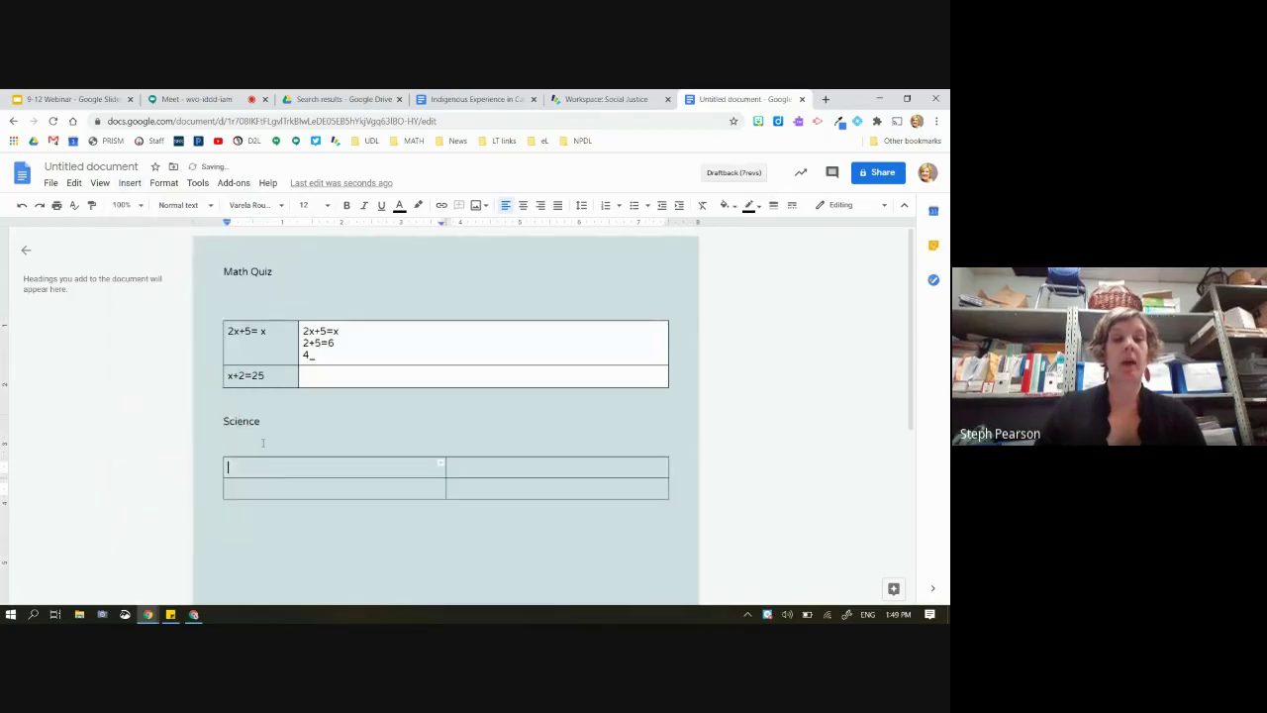
Write 'Rank these liquids' above the table, listing mercury, water and molasses
click(262, 441)
text(Rank)
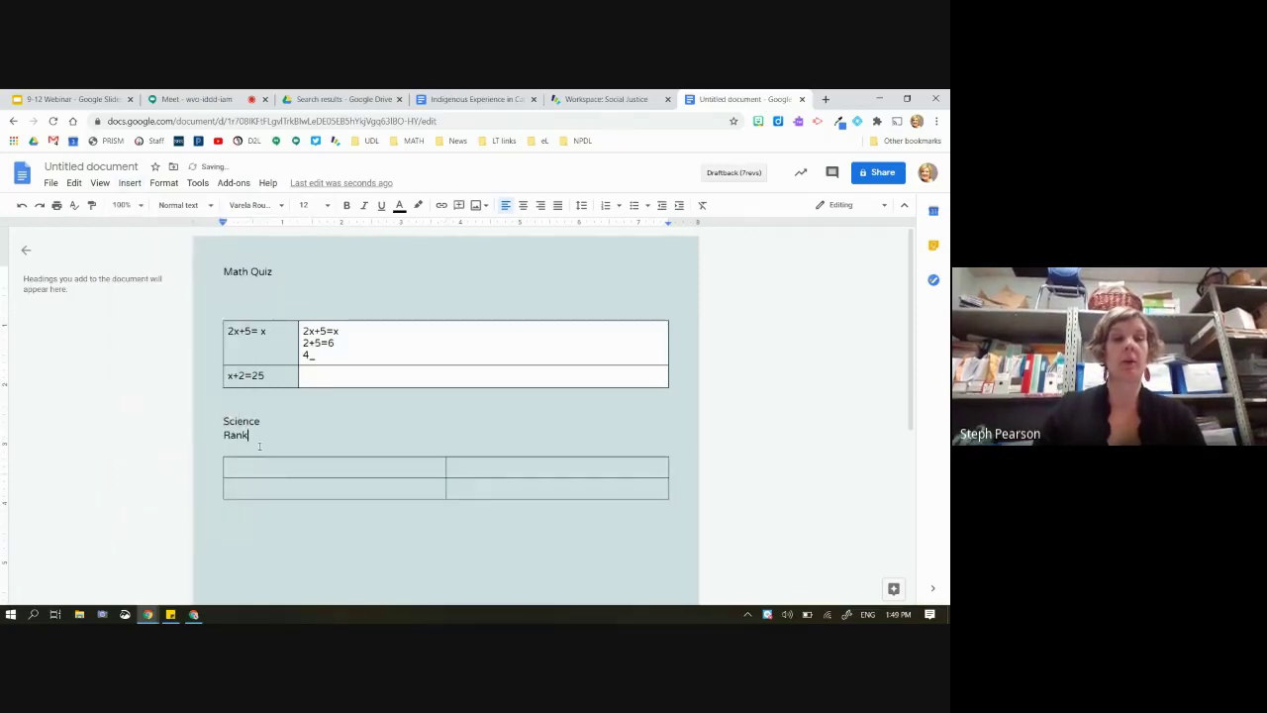
text( these liquids)
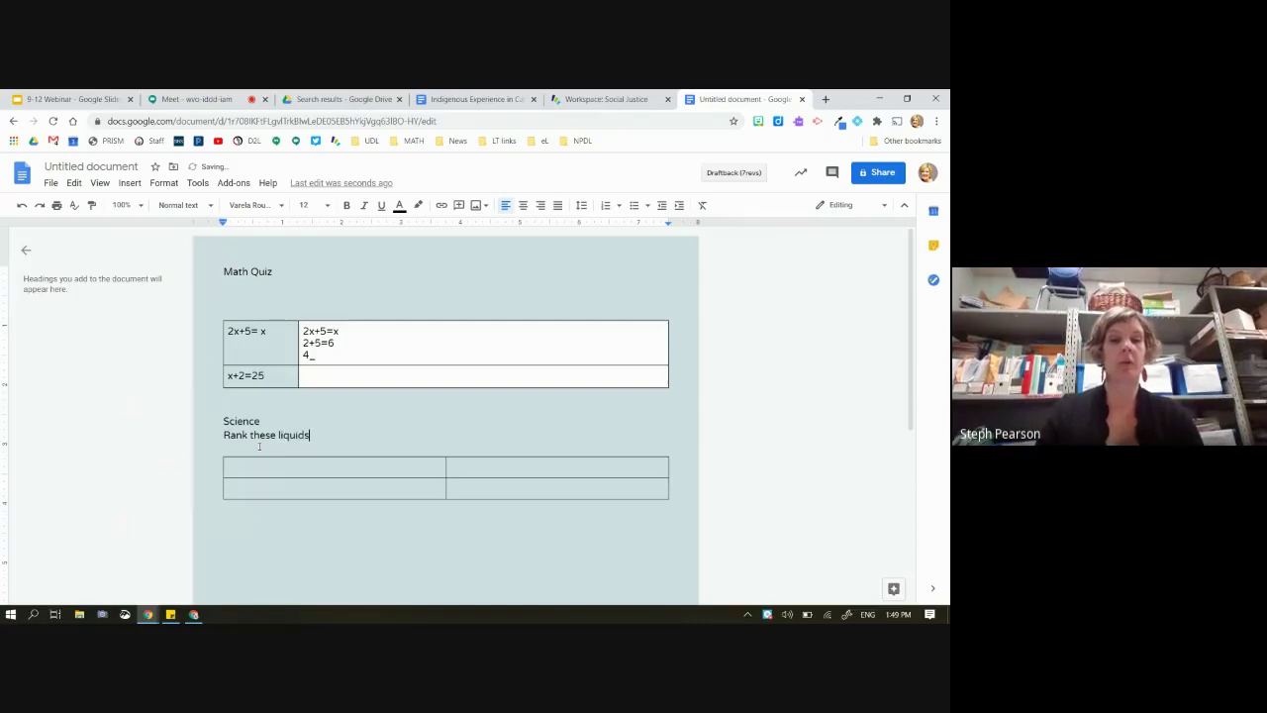
key(Return)
key(Return)
text(mercyr)
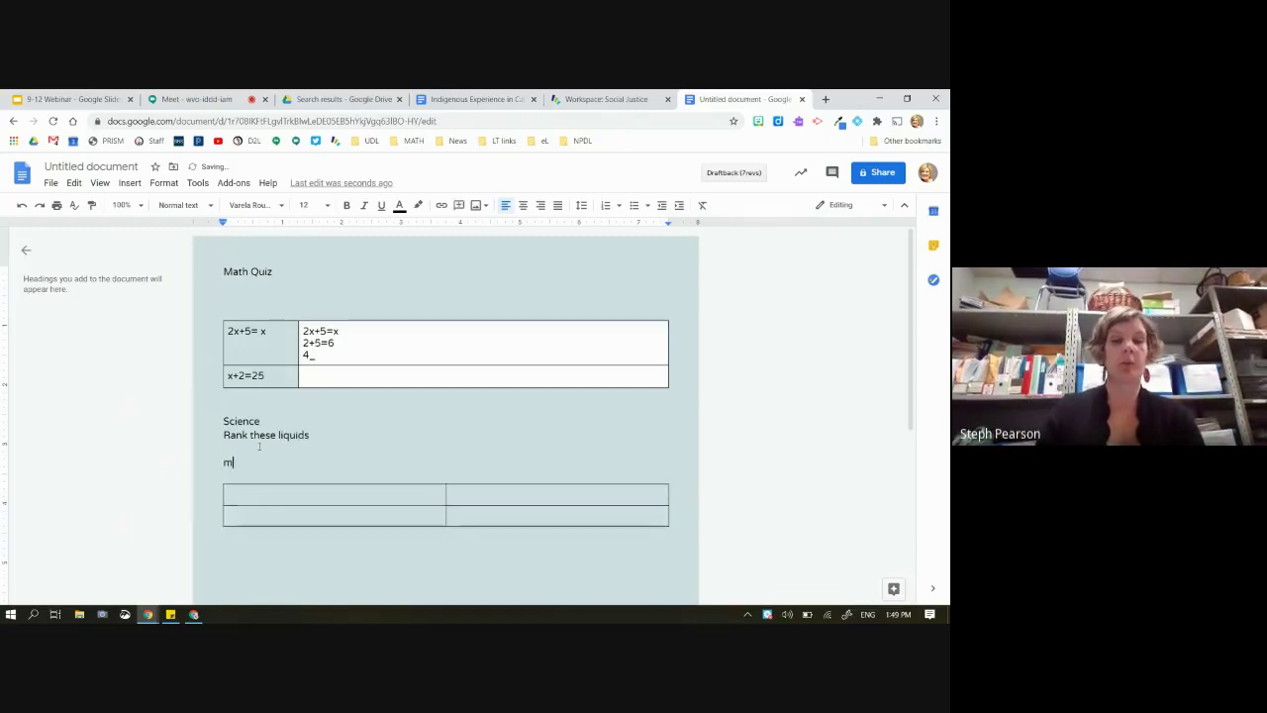
key(BackSpace)
key(BackSpace)
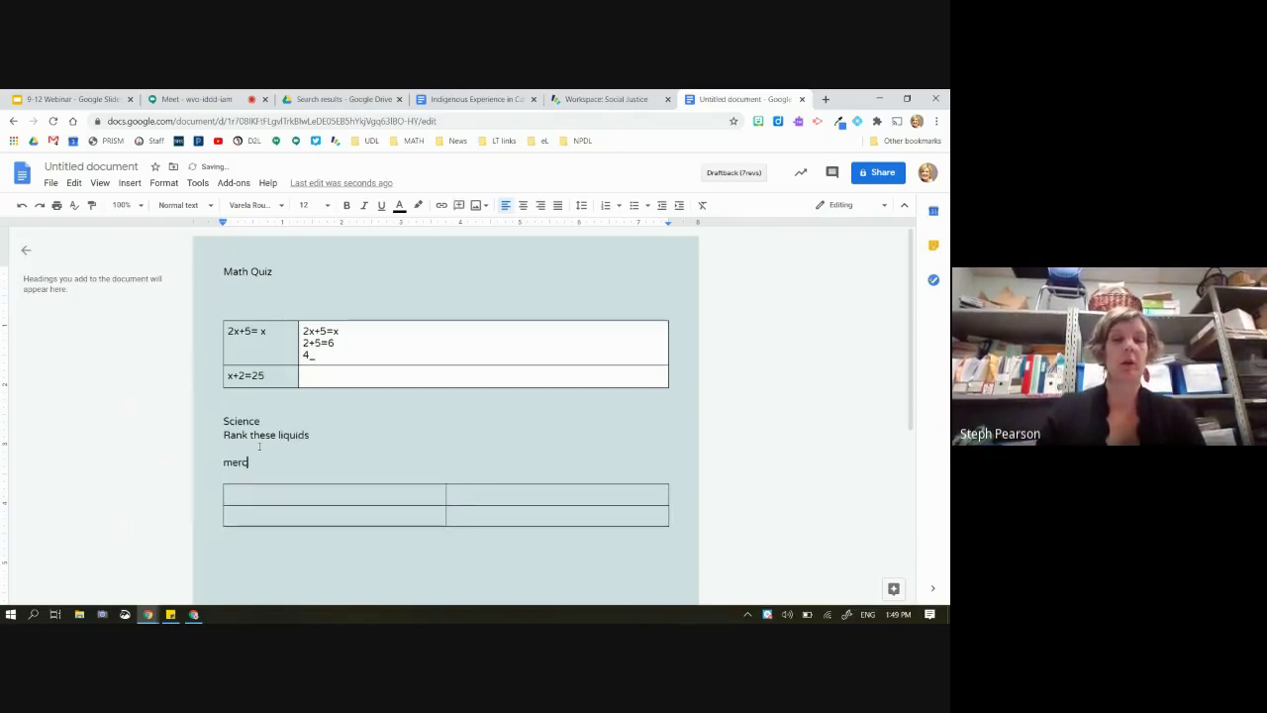
text(ury)
key(Return)
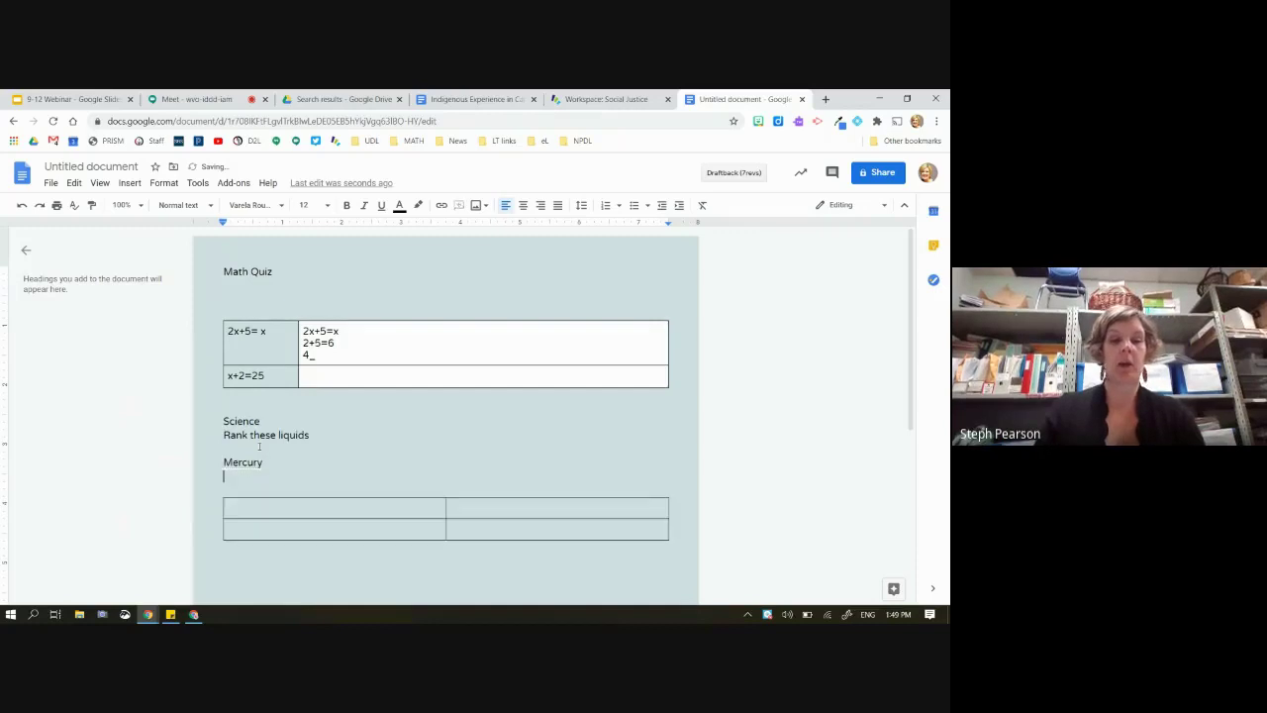
text(water)
key(Return)
text(molasses)
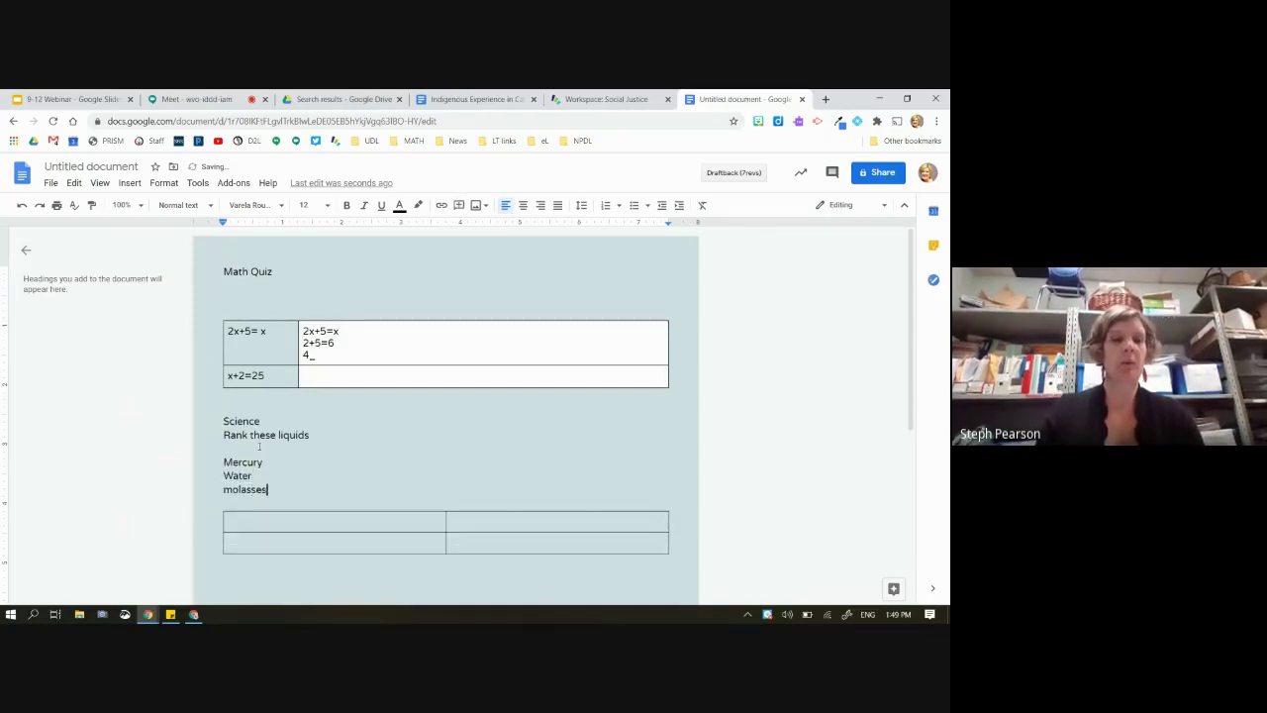
key(Return)
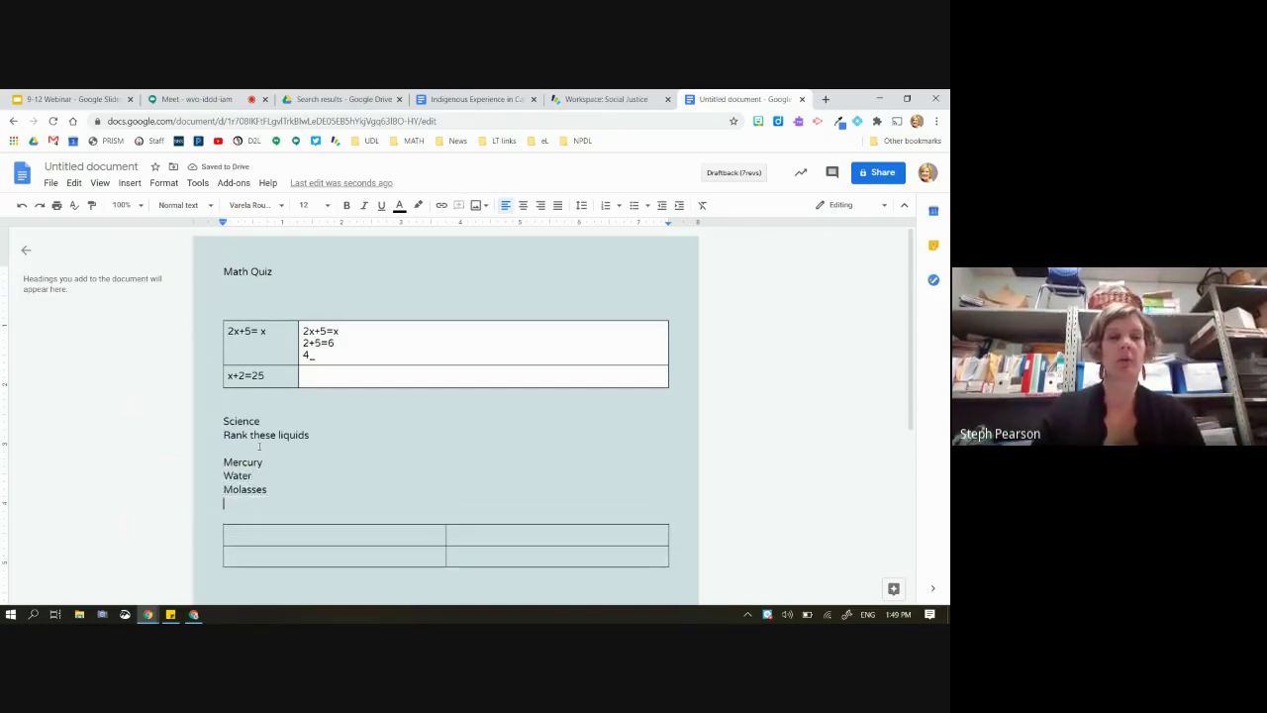
Add two more rows to the Science table
scroll(430, 478, down, 1)
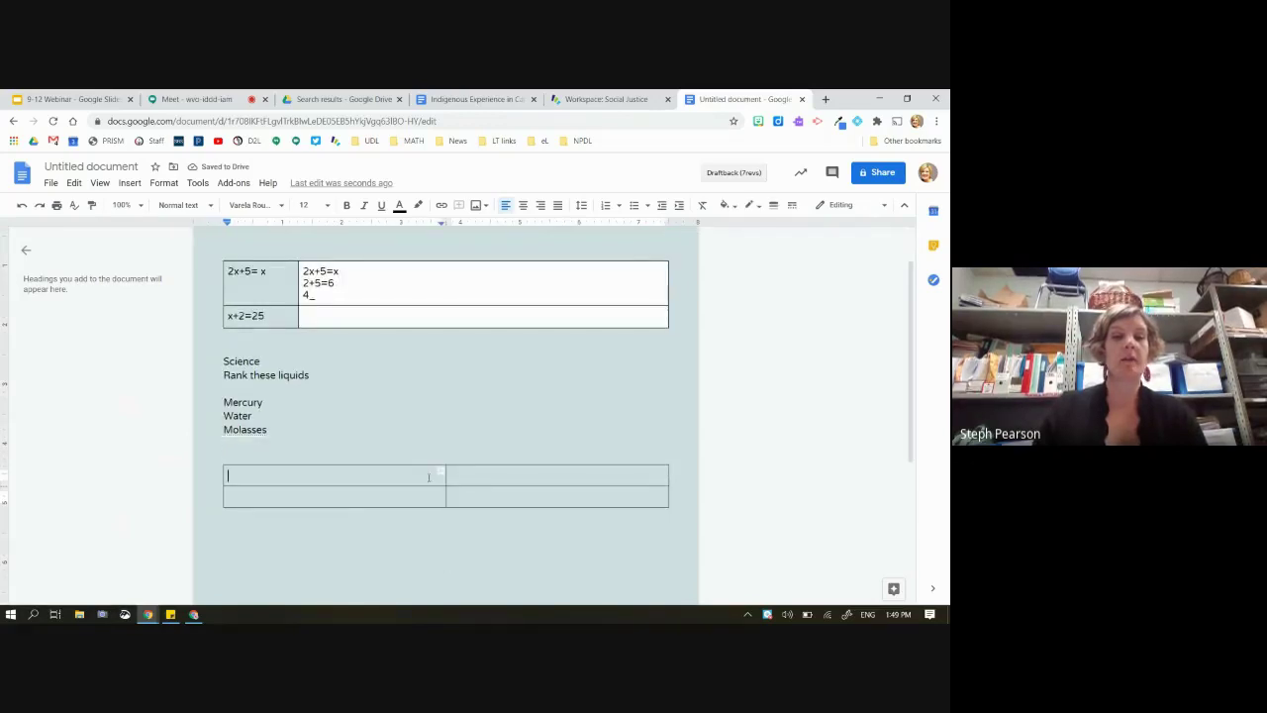
drag(430, 478, 428, 497)
right_click(428, 497)
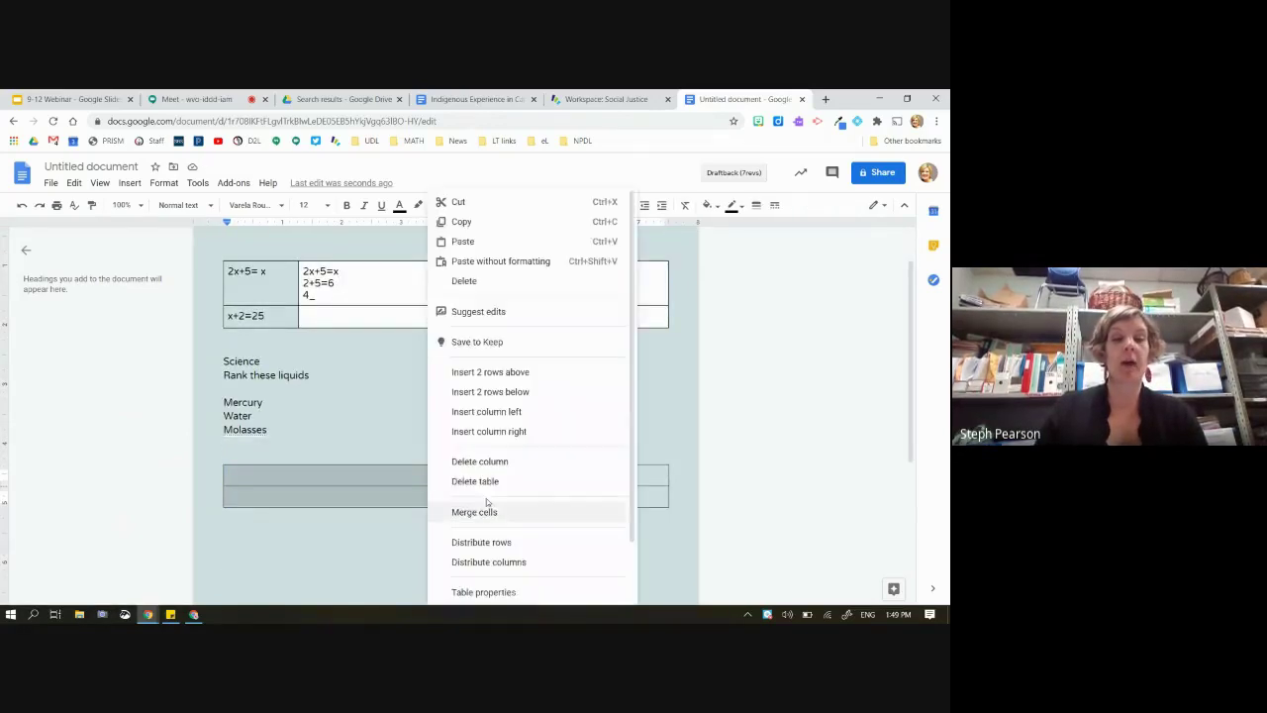
click(498, 396)
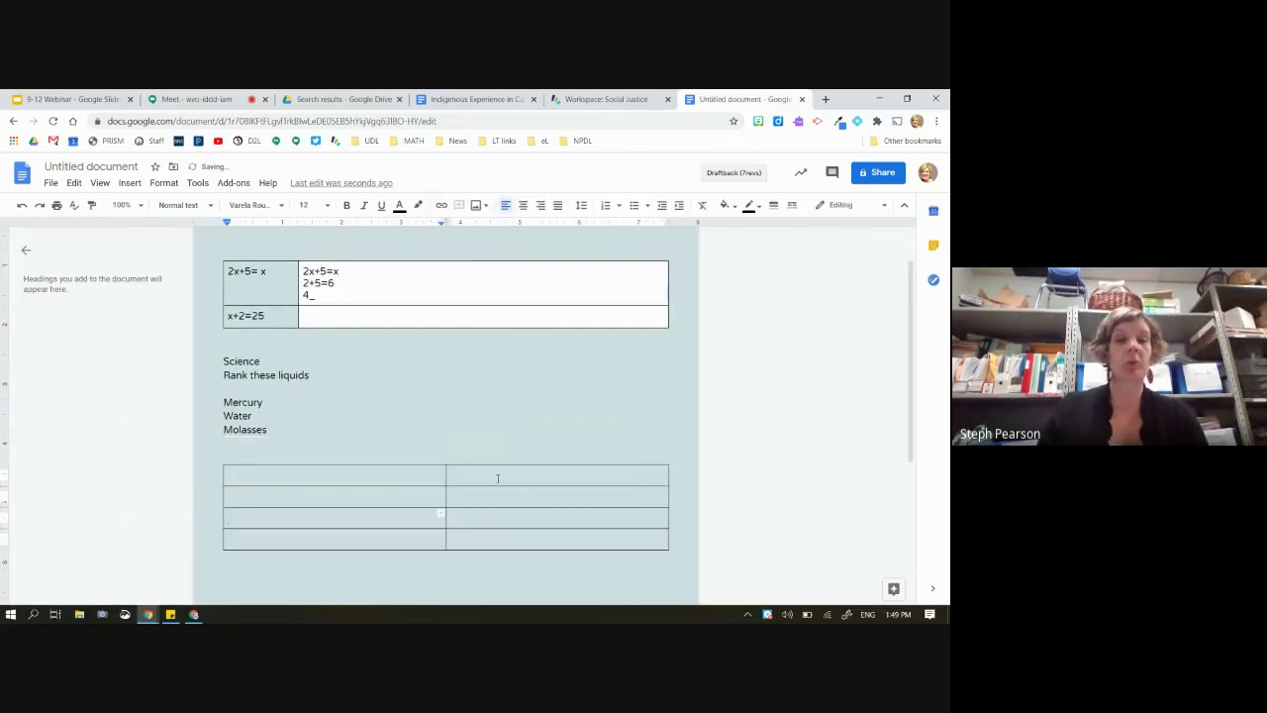
Number the table's rows 1 to 4 and append ', justify' to the ranking instruction
drag(498, 471, 515, 517)
click(382, 471)
text(1)
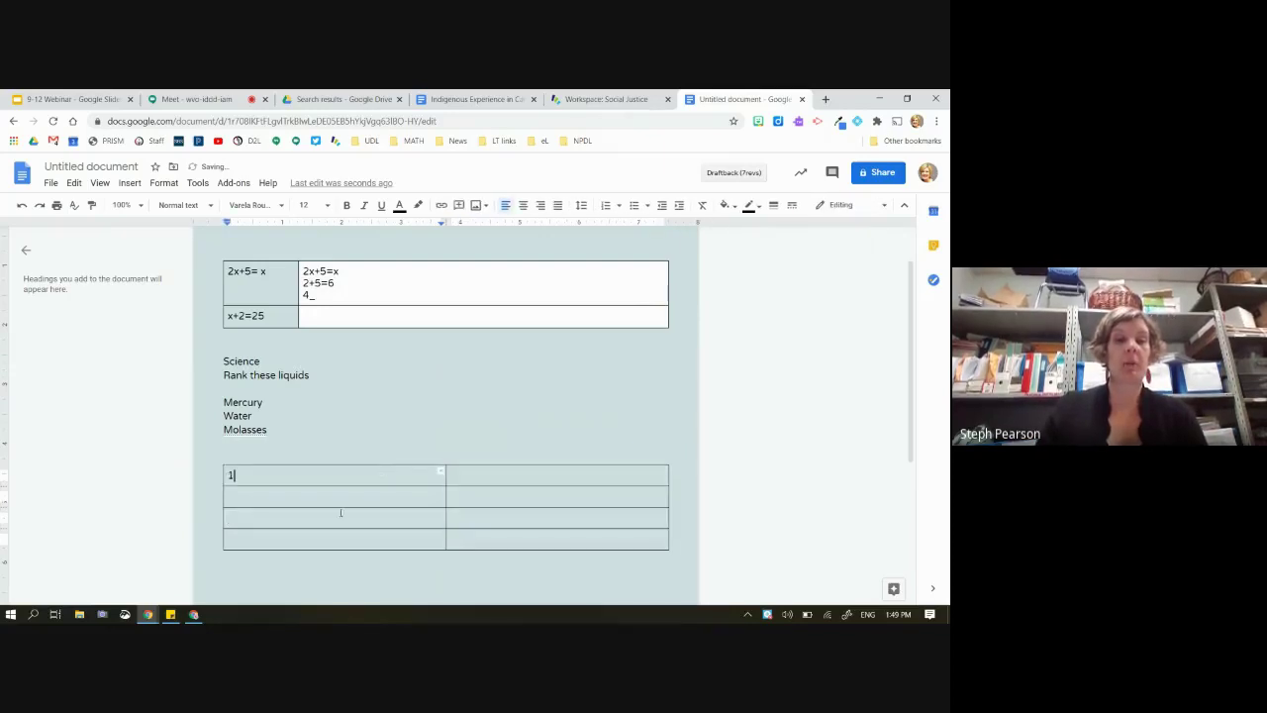
click(326, 498)
text(2)
click(323, 517)
text(3)
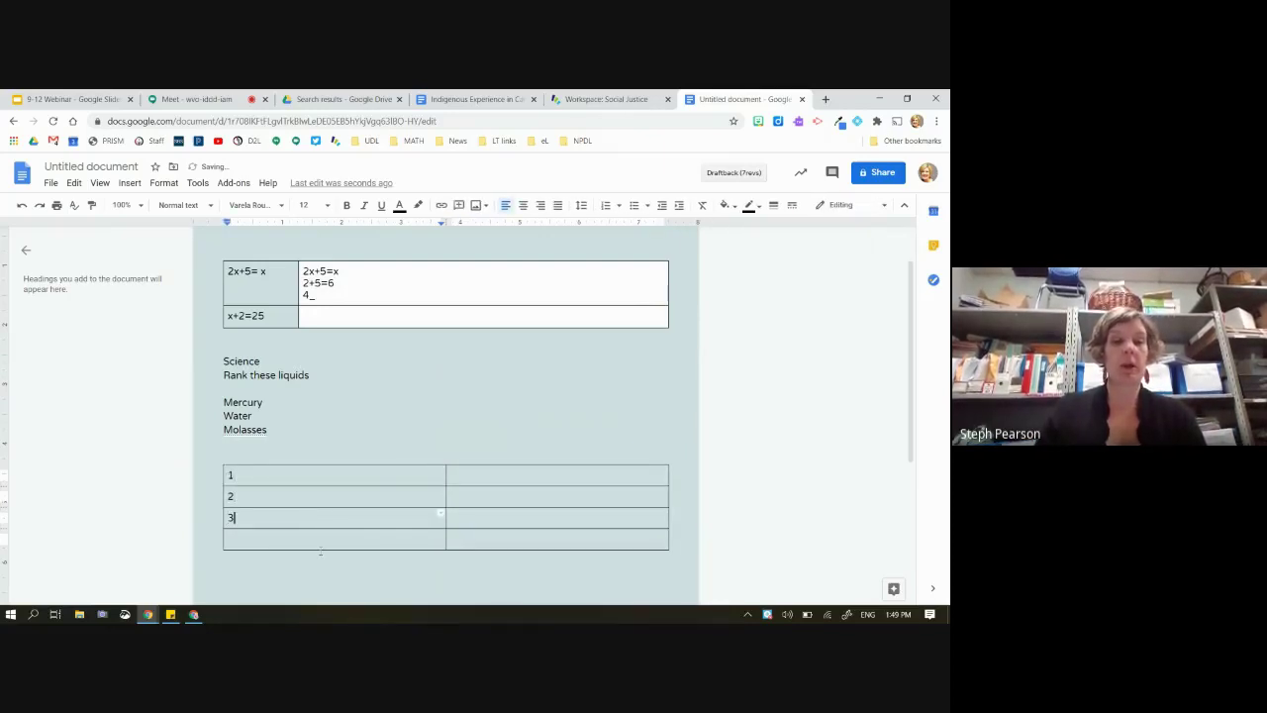
click(293, 542)
text(4)
click(312, 376)
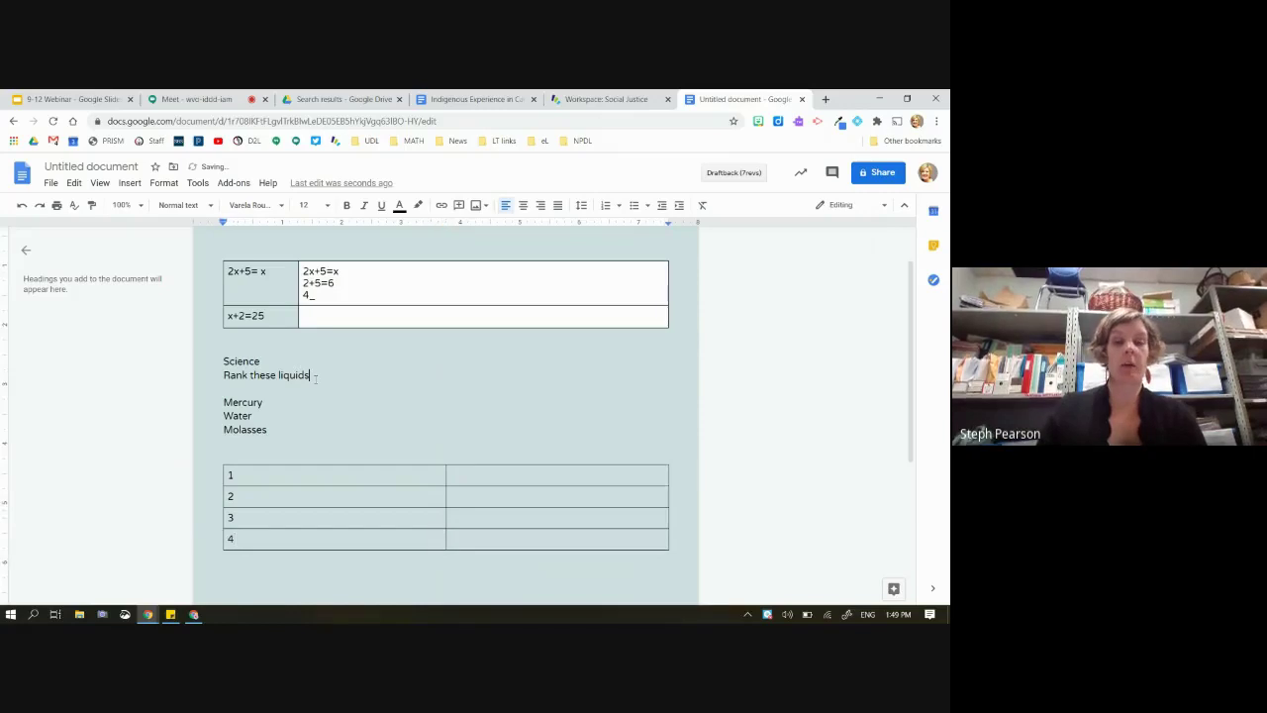
text(, justify)
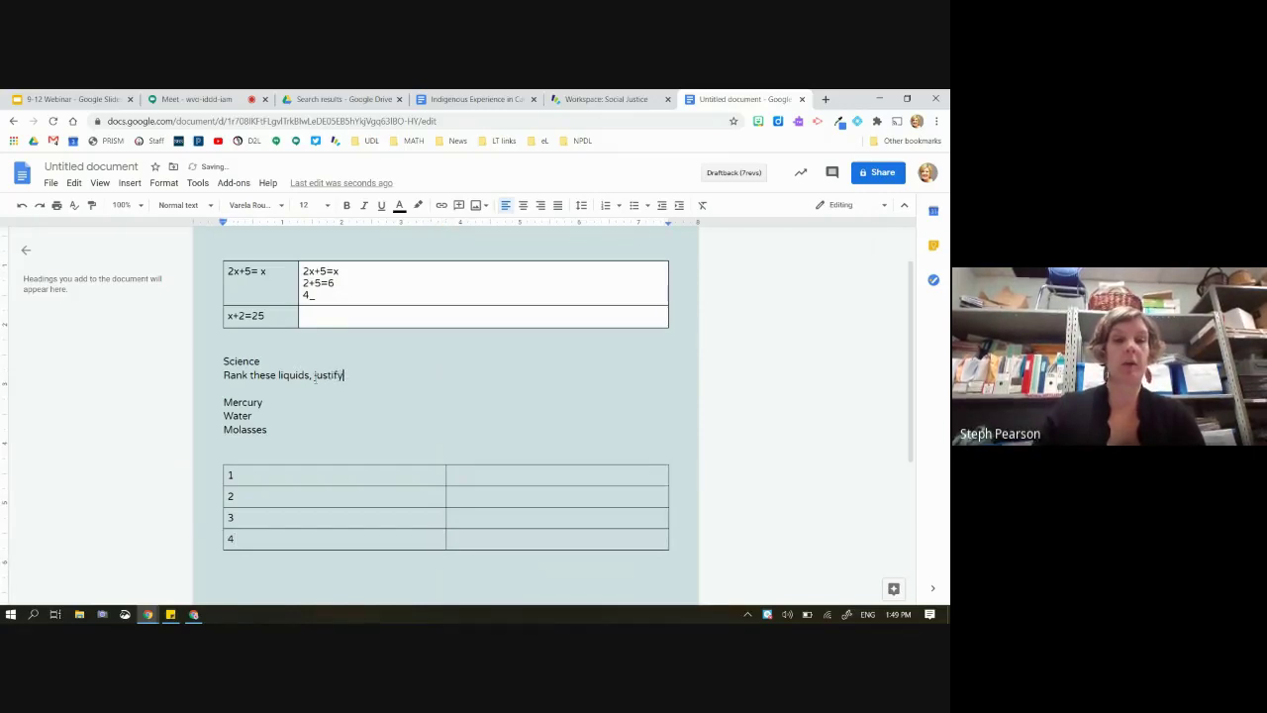
Insert a column to the right in the ranking table and narrow the numbering column
right_click(274, 475)
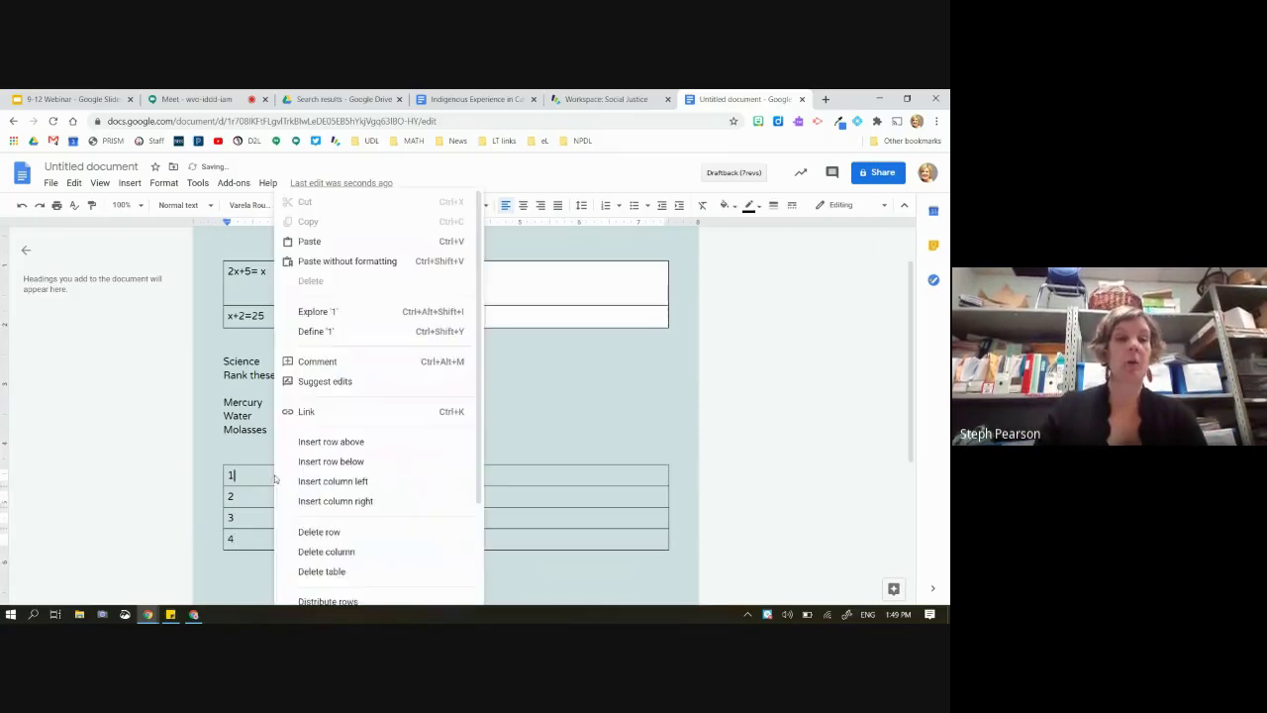
click(335, 500)
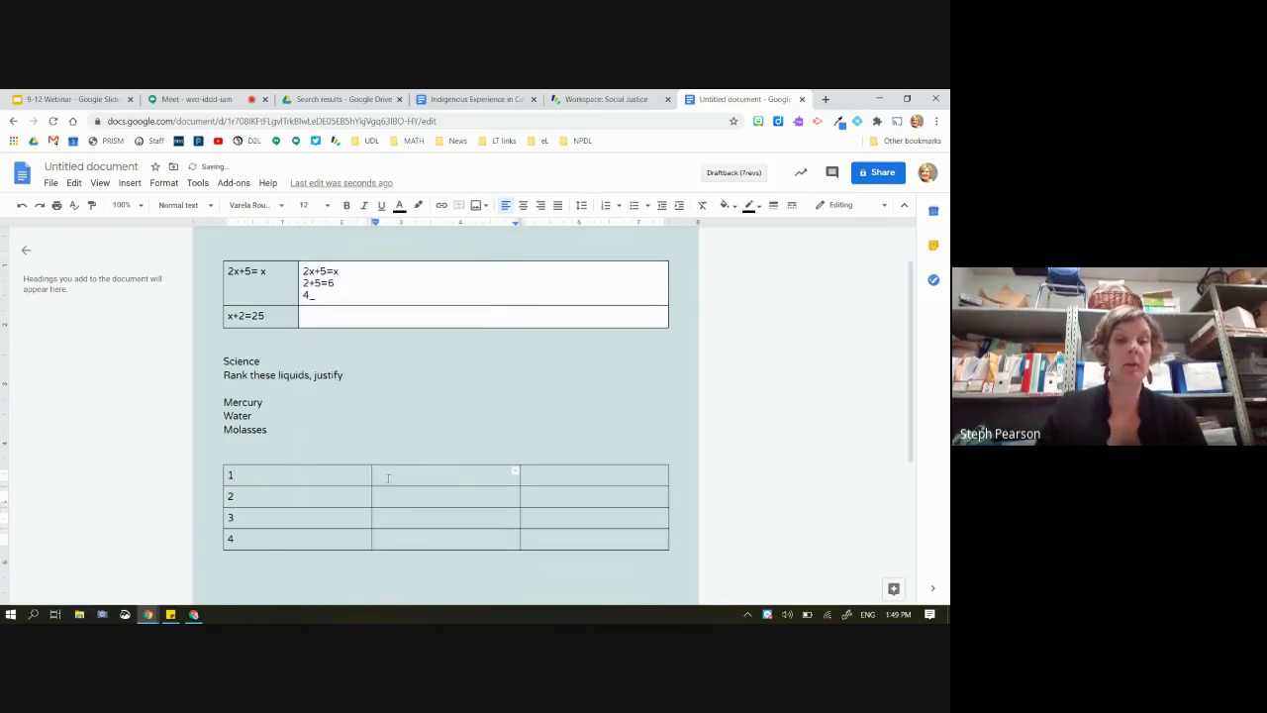
drag(283, 477, 254, 477)
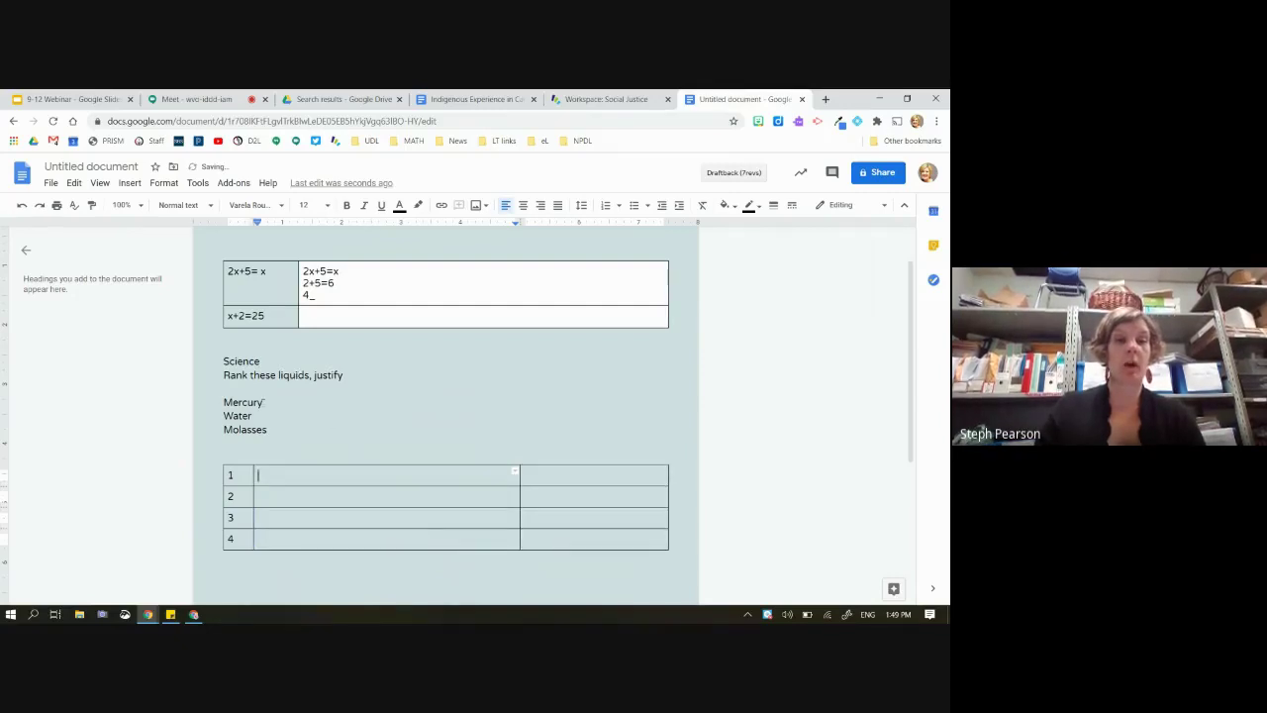
Set the background of the two answer columns' cells to white
double_click(242, 401)
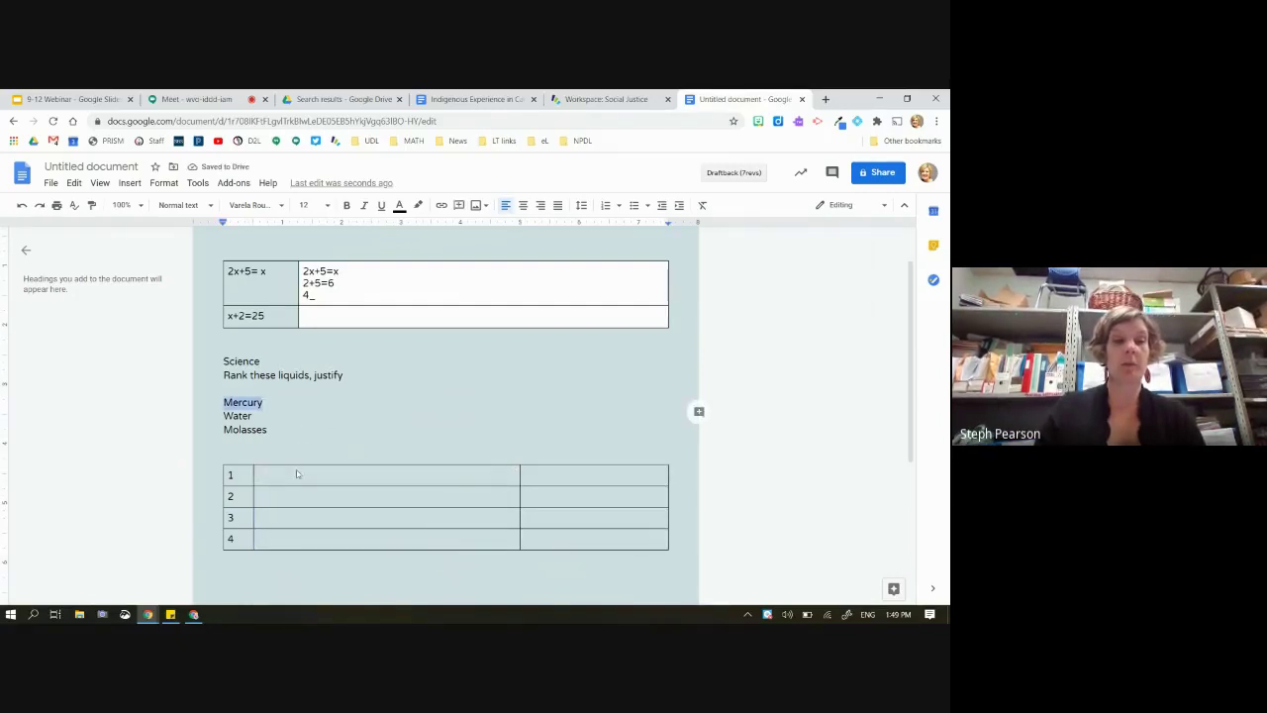
drag(295, 474, 565, 580)
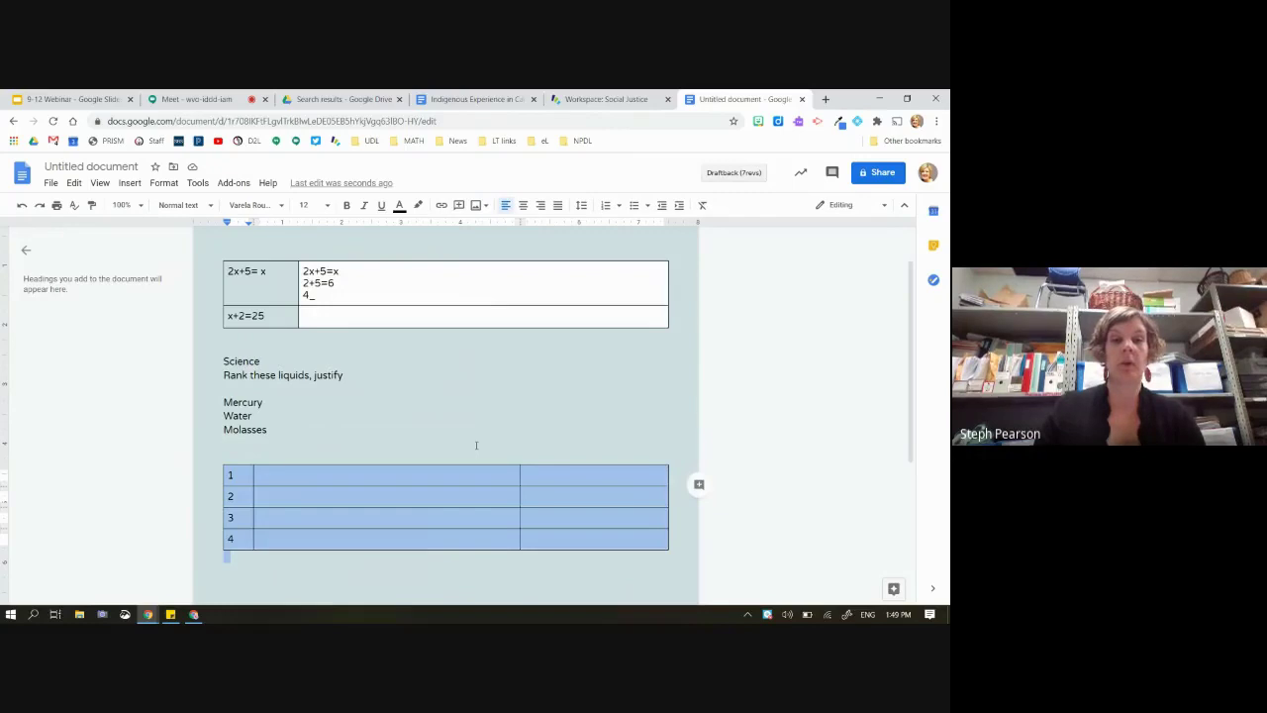
click(429, 475)
drag(430, 476, 565, 534)
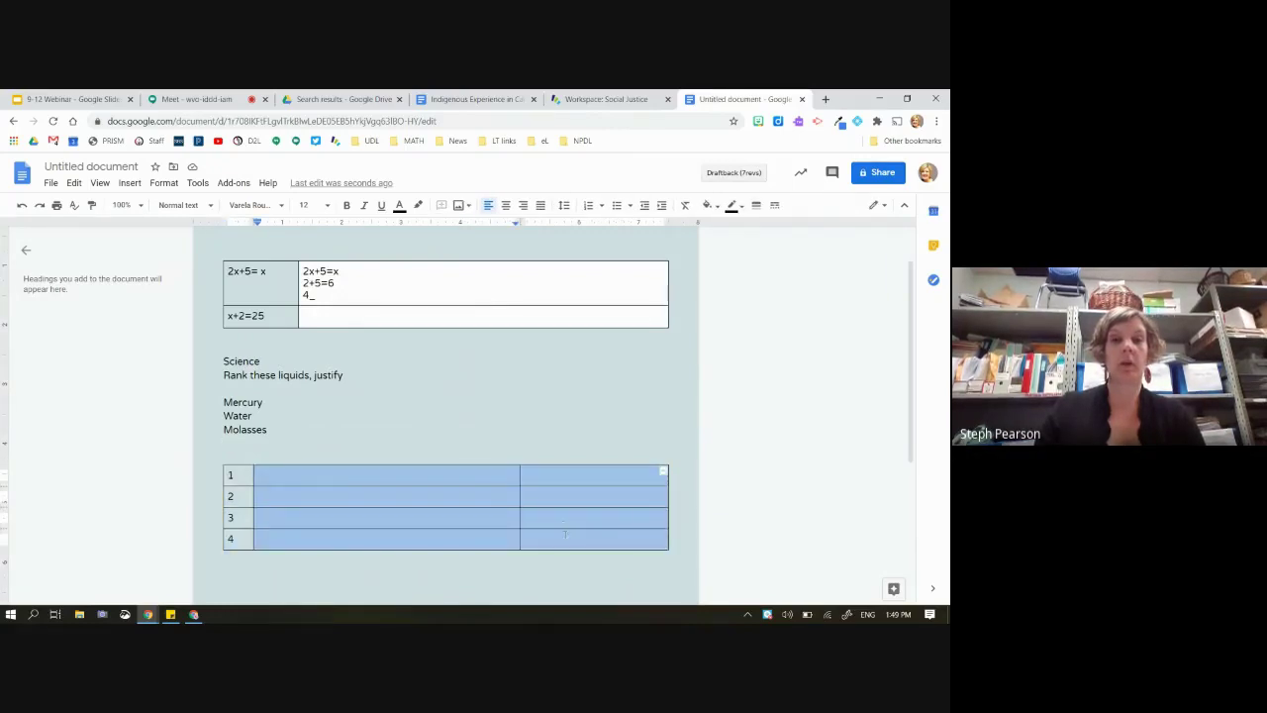
click(709, 206)
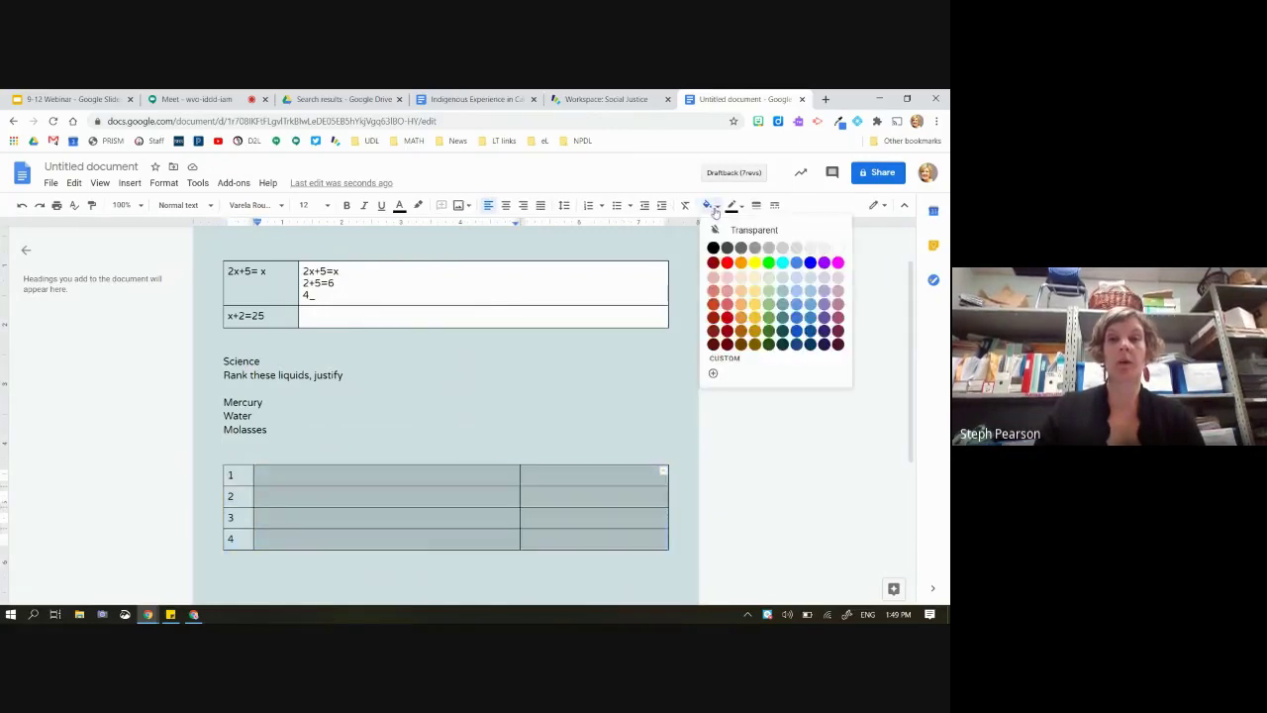
click(837, 249)
Remove the blank line above the table, add a header row, and head the middle column 'liquid'
click(319, 451)
key(BackSpace)
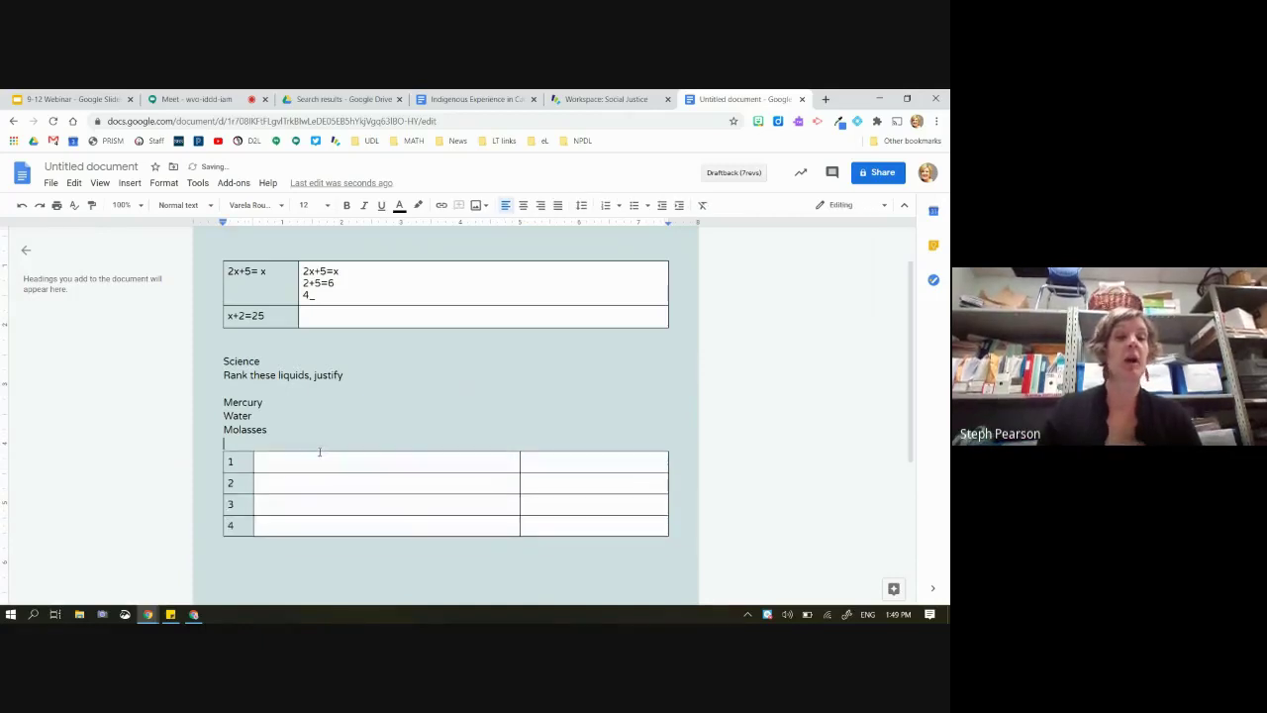
right_click(322, 461)
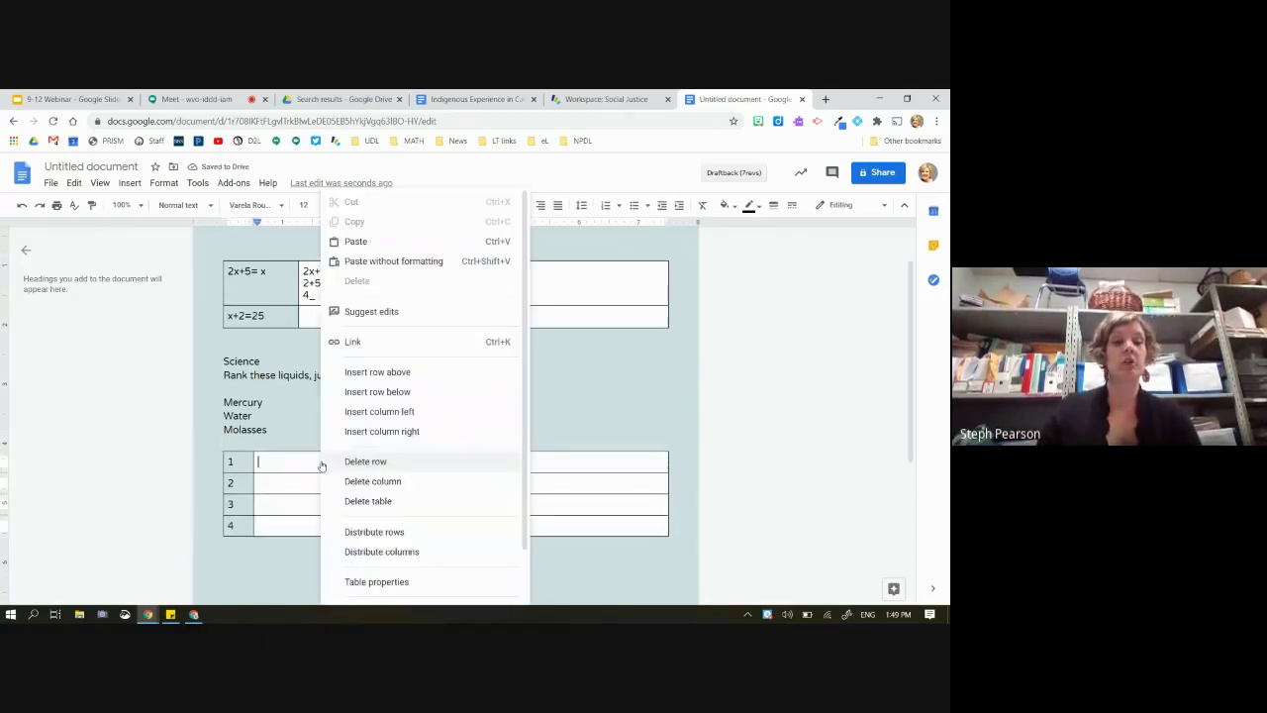
click(387, 372)
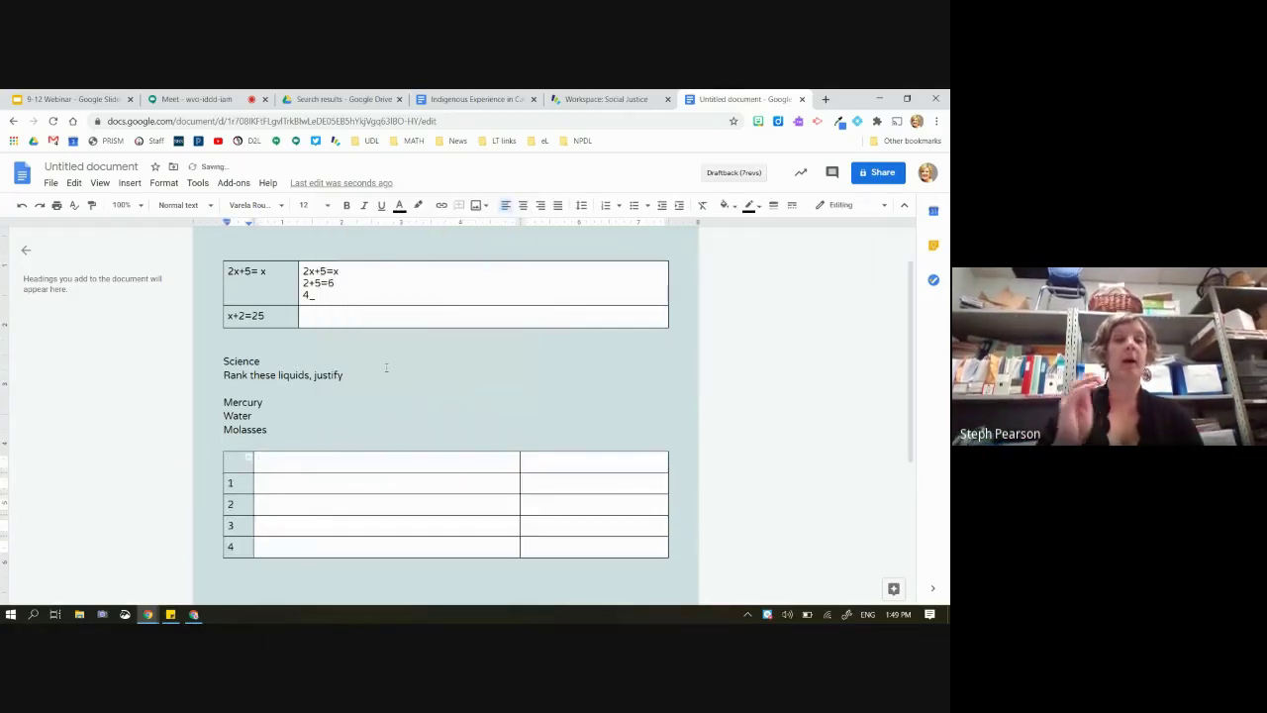
click(394, 465)
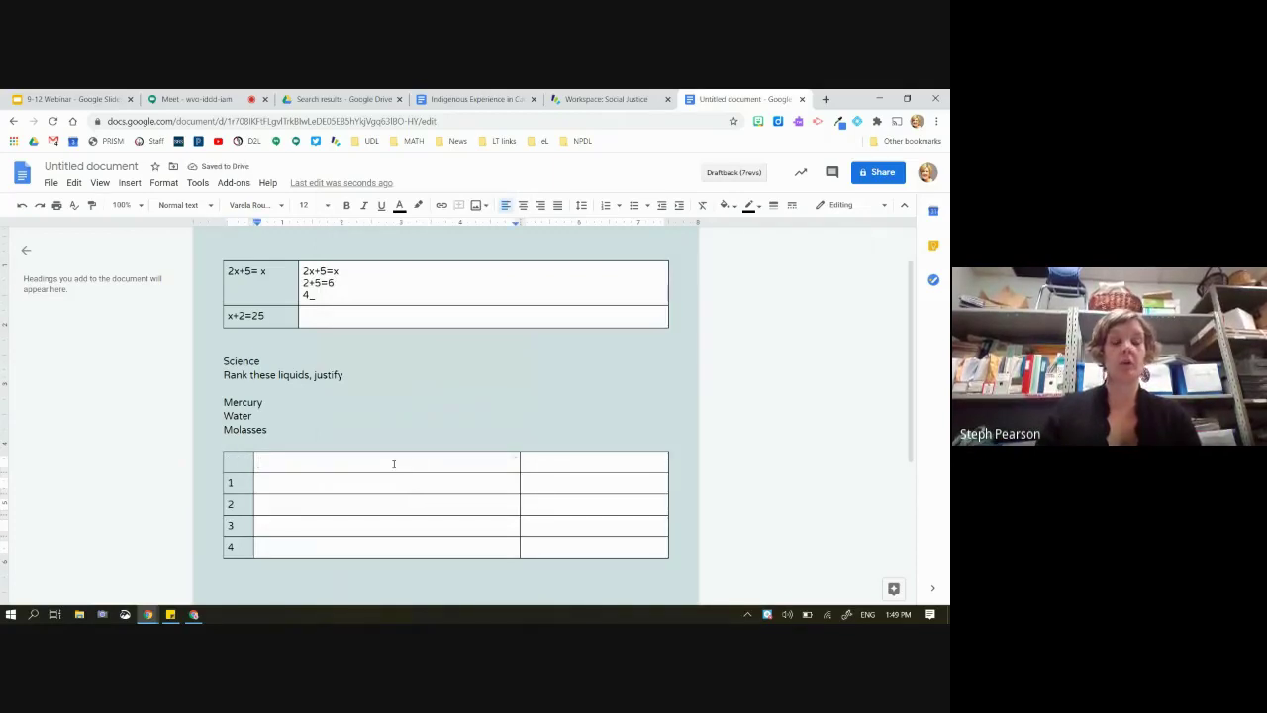
text(liquid)
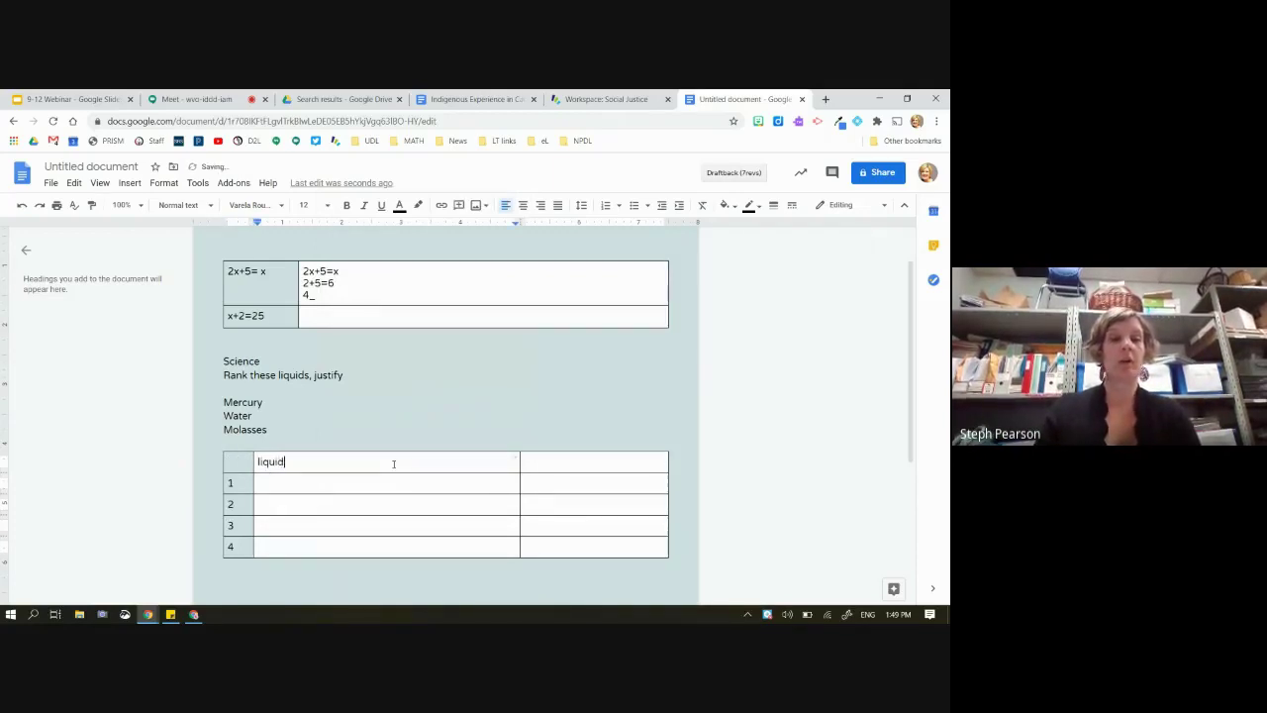
key(Tab)
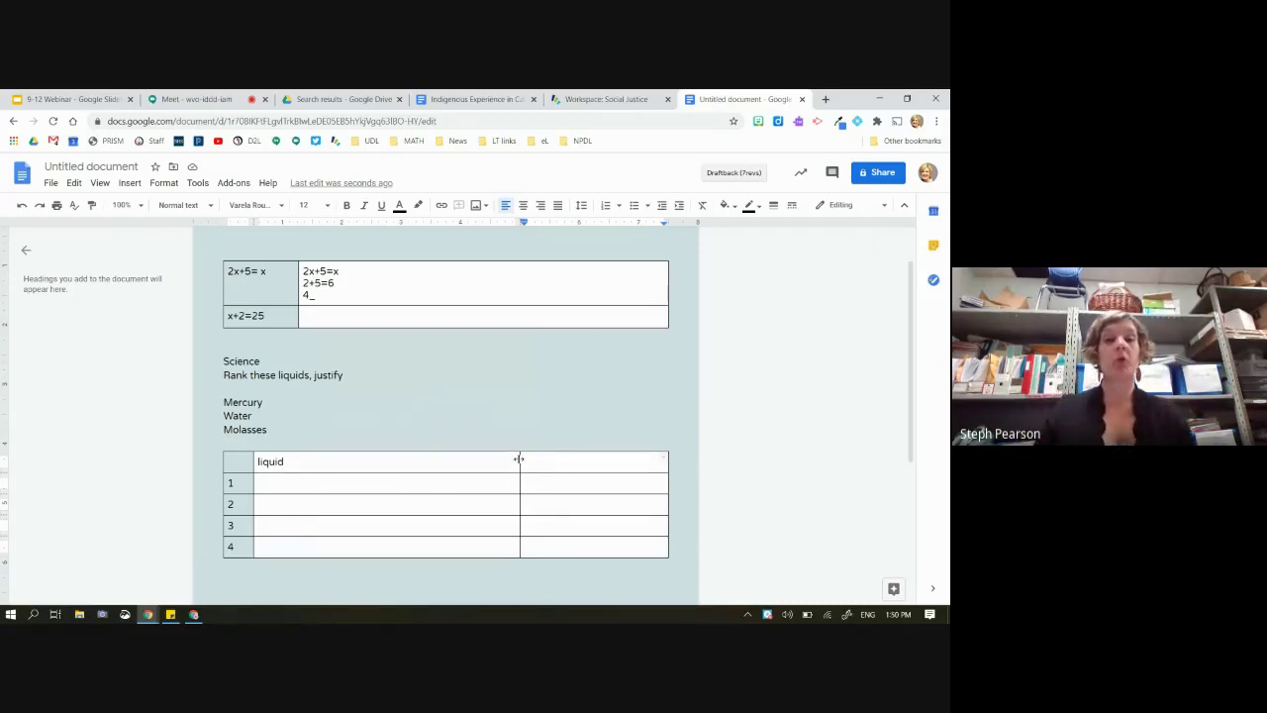
Head the last column 'justify' and shift the liquid/justify border left to widen it
drag(519, 460, 480, 461)
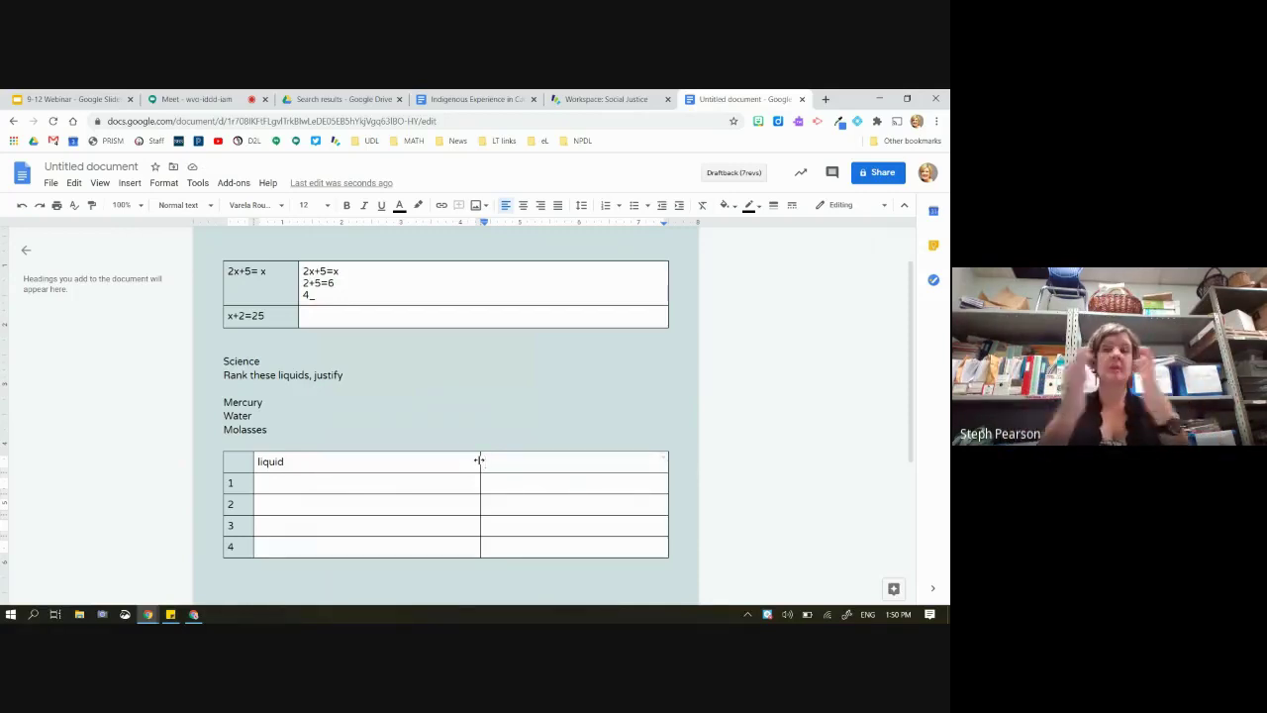
click(481, 460)
text(justify)
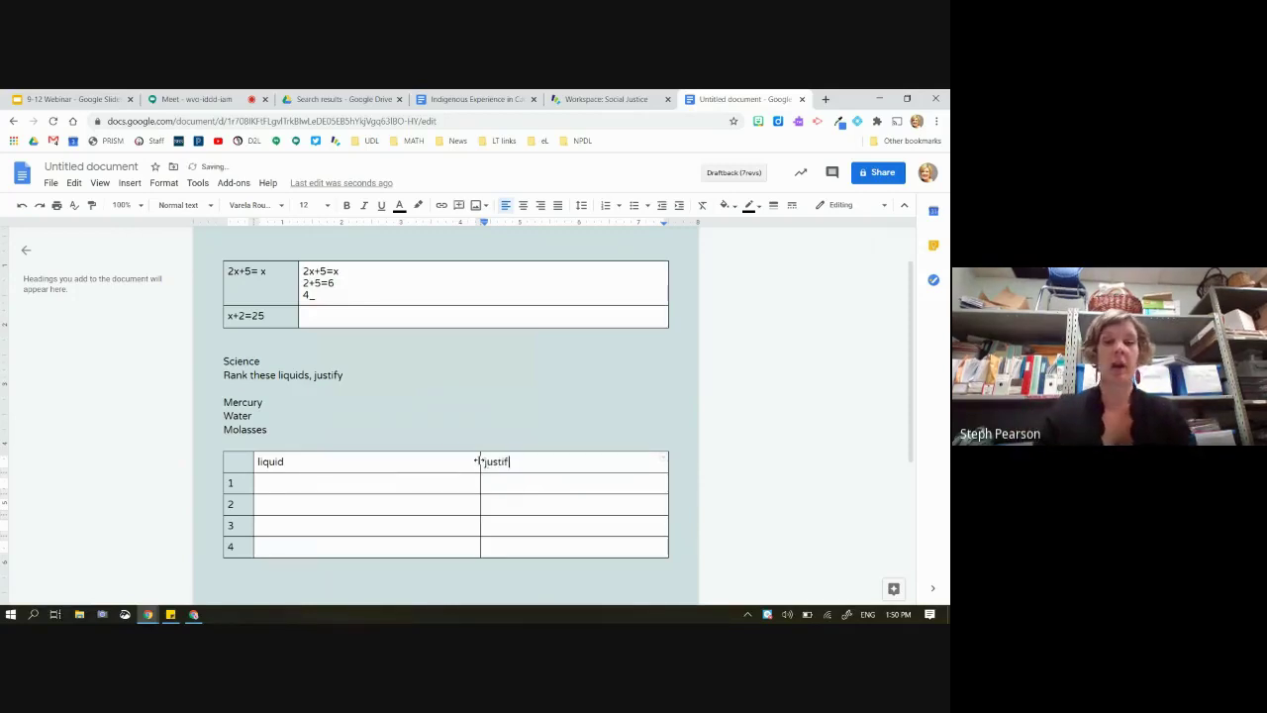
click(415, 483)
click(517, 482)
click(431, 500)
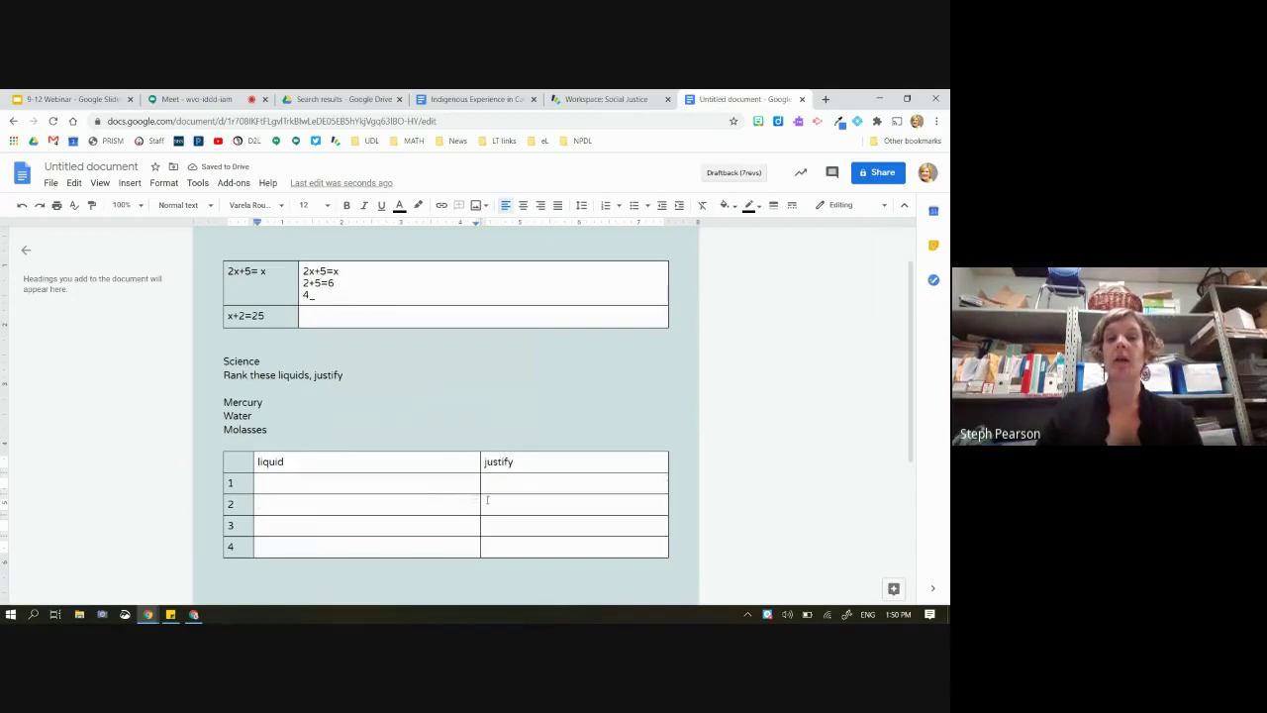
drag(478, 461, 472, 458)
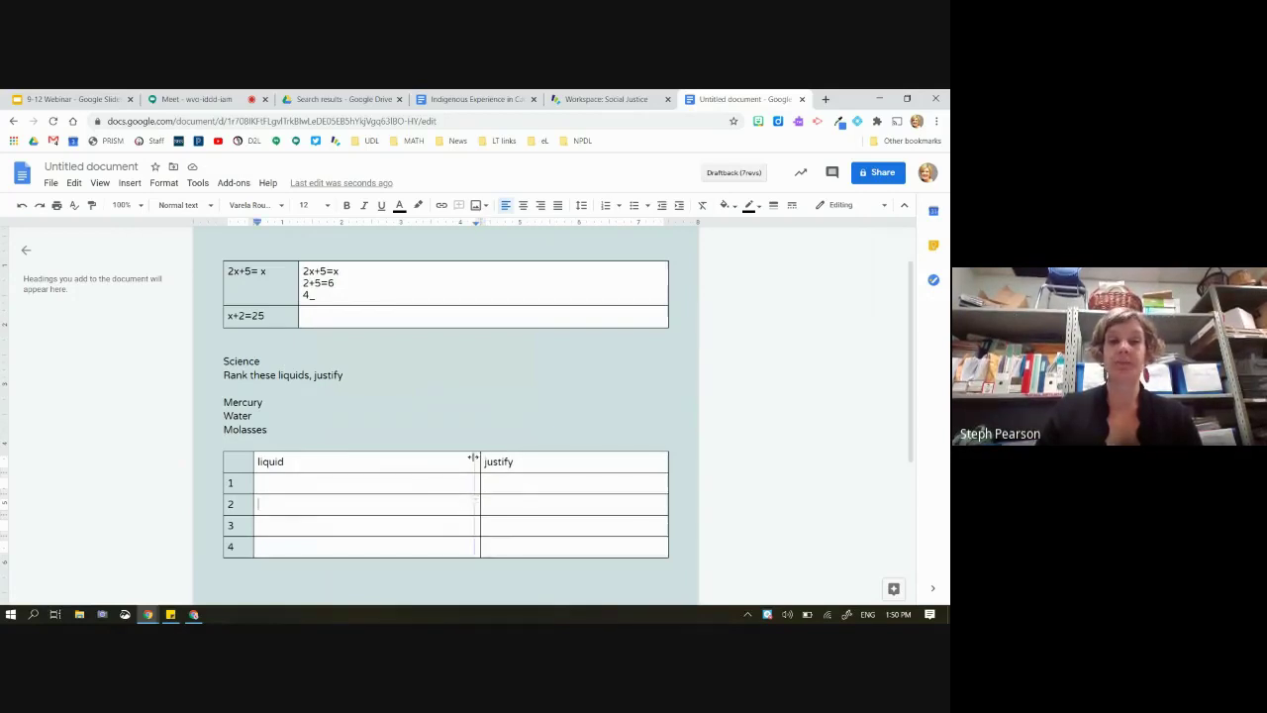
Put Mercury in row 1's liquid cell with the justification 'Its heavu'
click(374, 475)
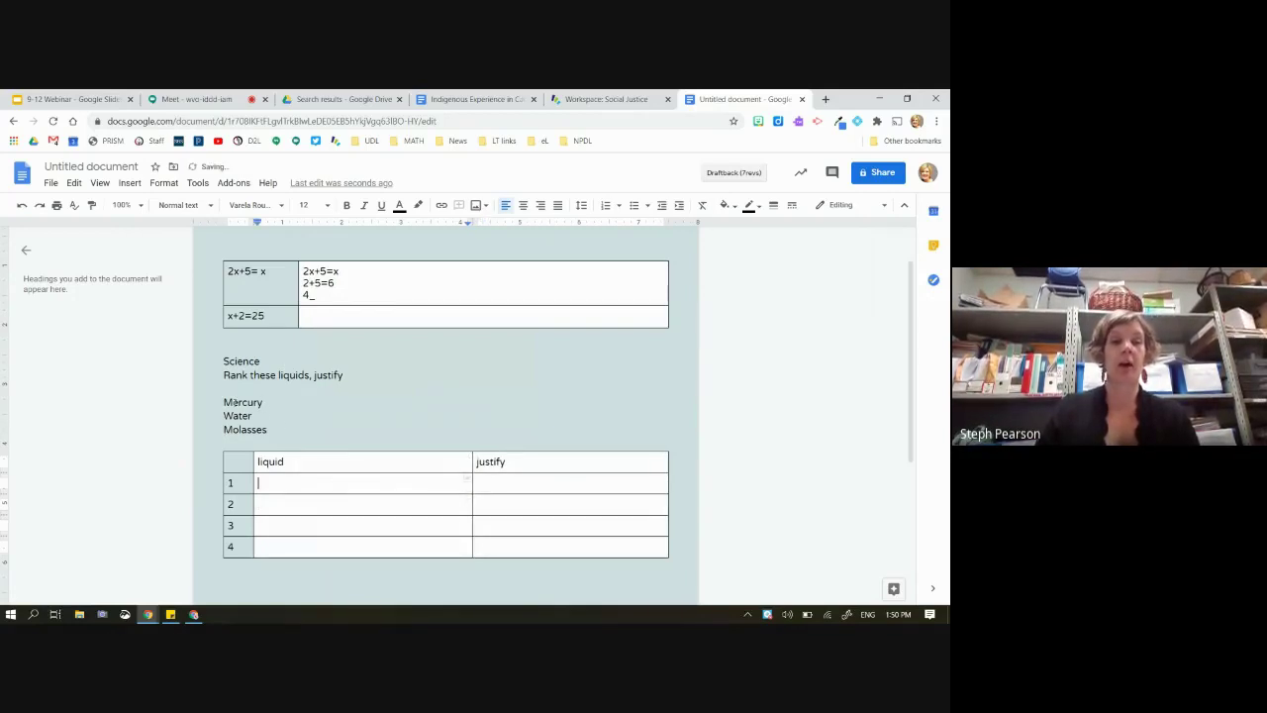
double_click(264, 403)
key(ctrl+c)
click(293, 483)
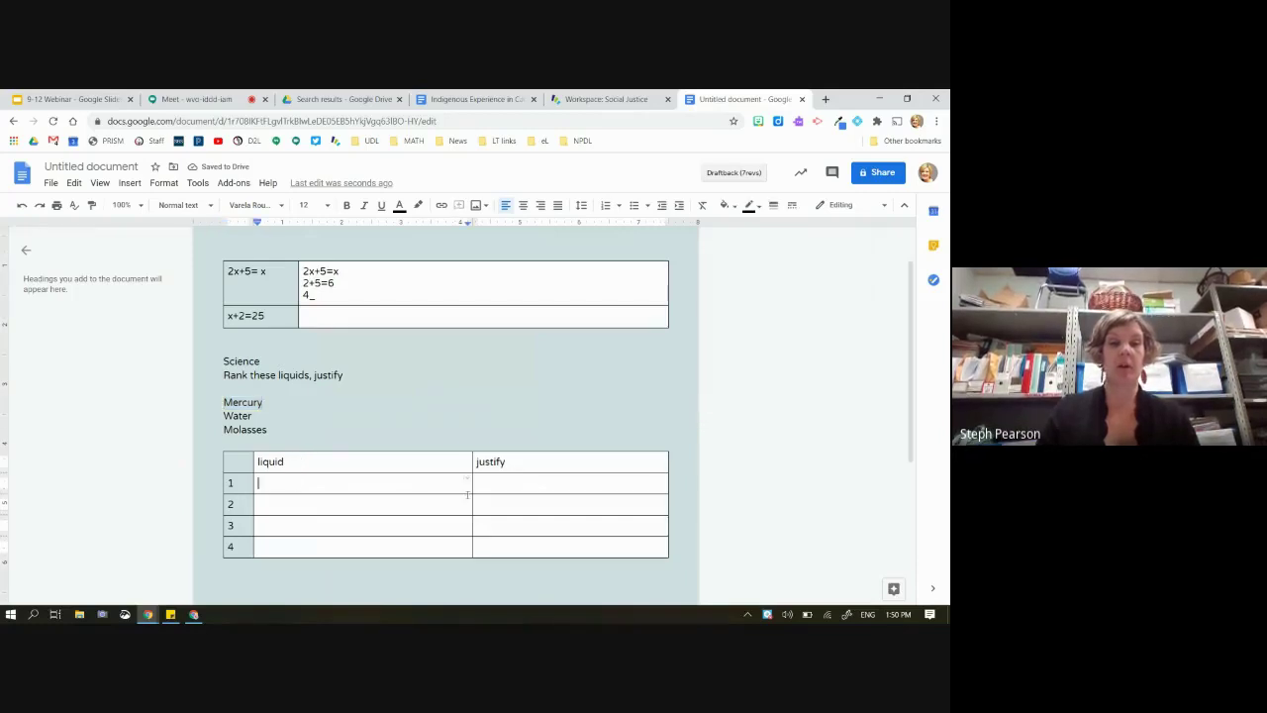
key(ctrl+v)
click(513, 487)
text(Its the)
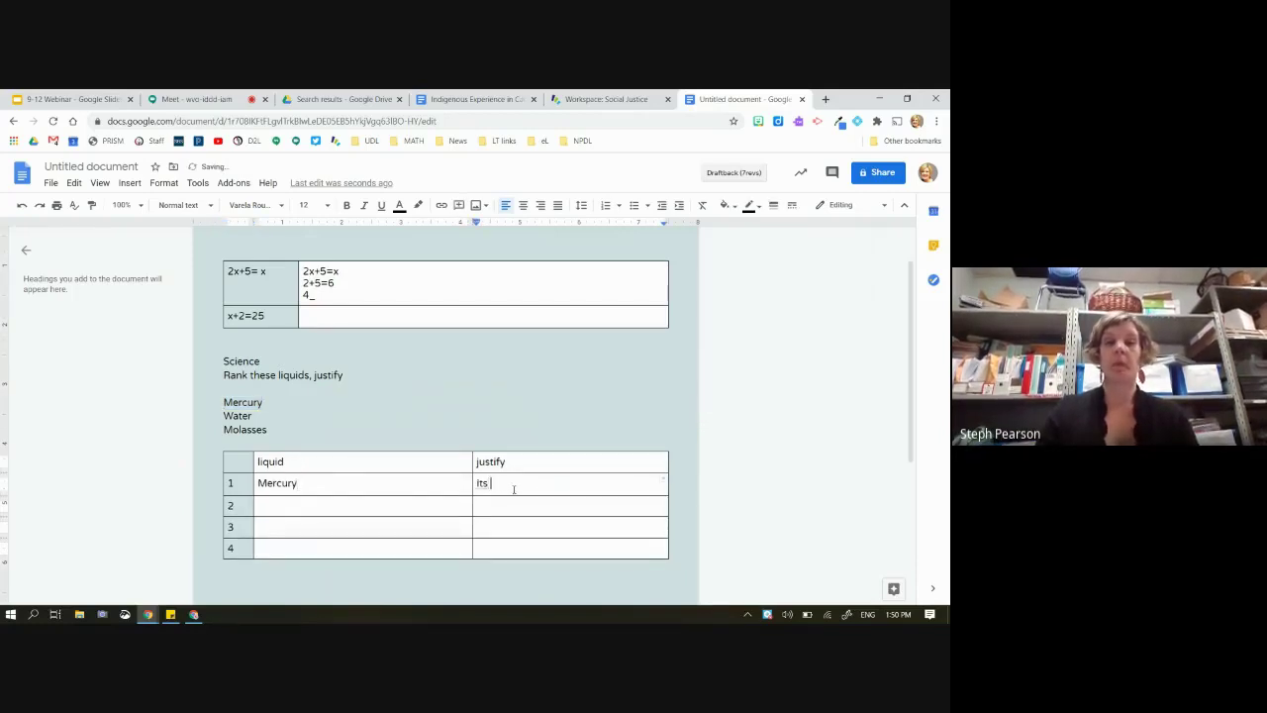
key(BackSpace)
key(BackSpace)
key(BackSpace)
text(heaves)
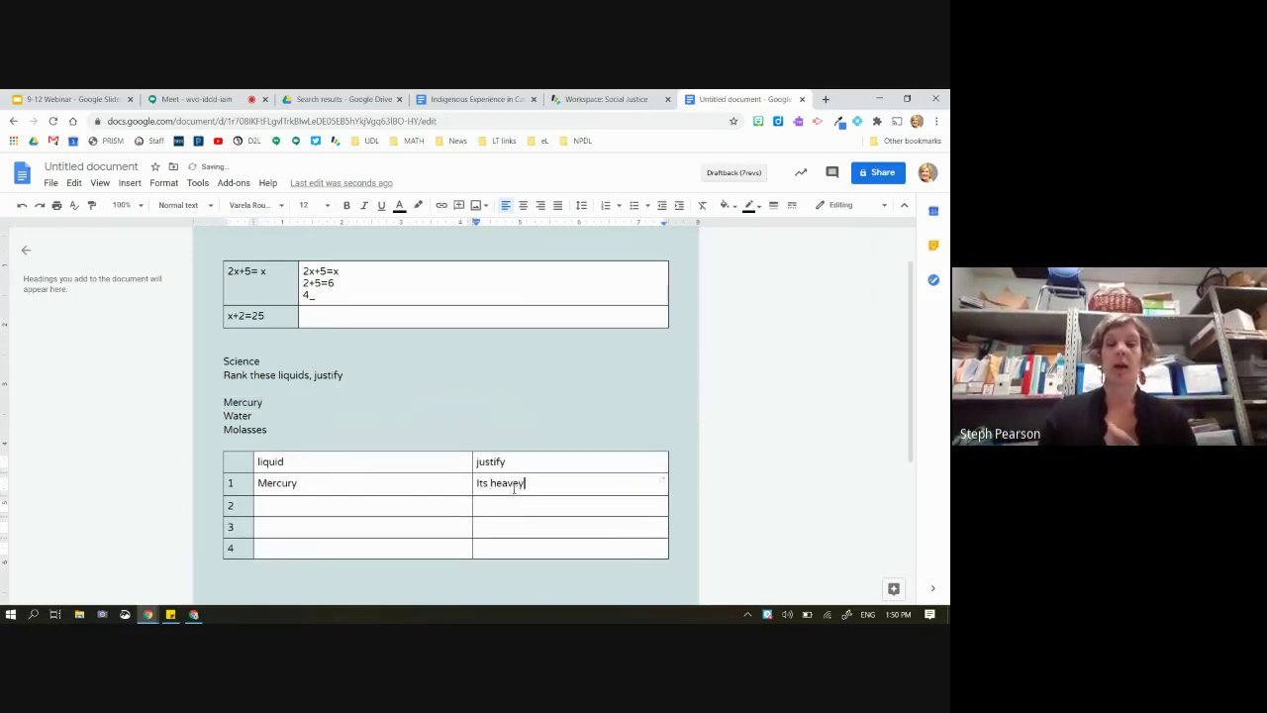
key(BackSpace)
key(BackSpace)
text(i)
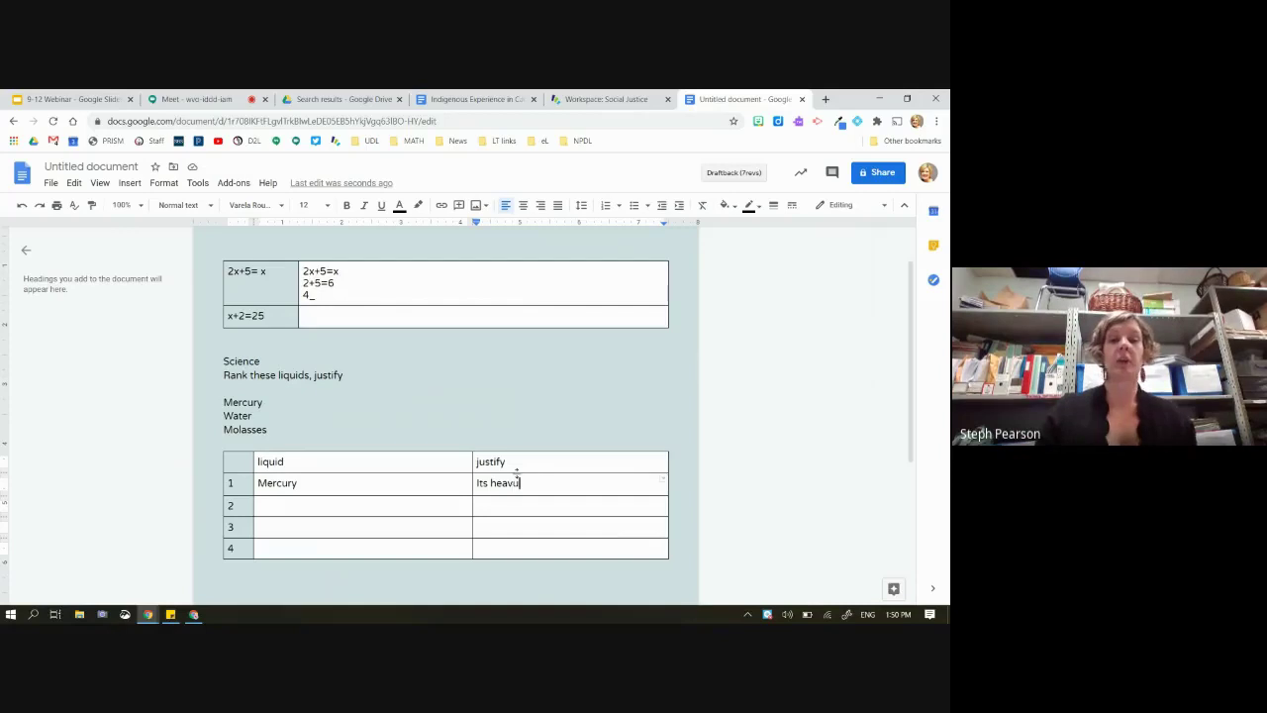
Shade the table's header row light grey, then stop presenting in Meet
drag(495, 461, 325, 461)
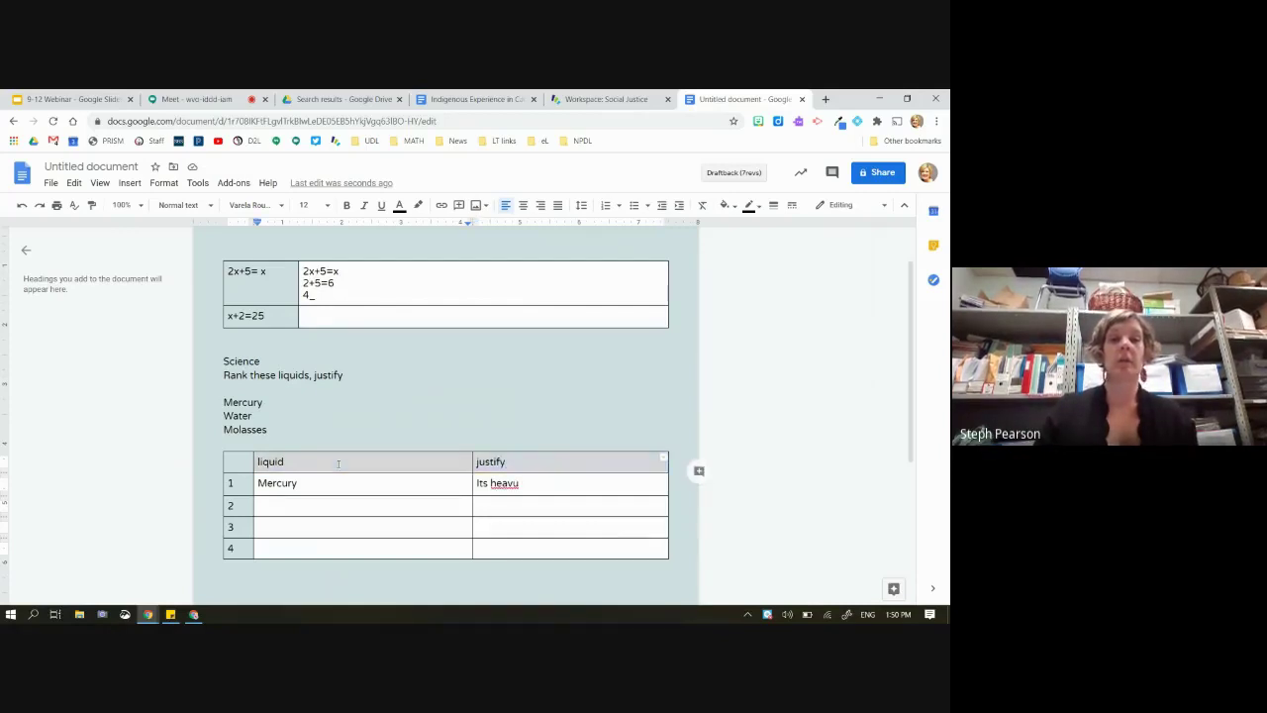
right_click(337, 463)
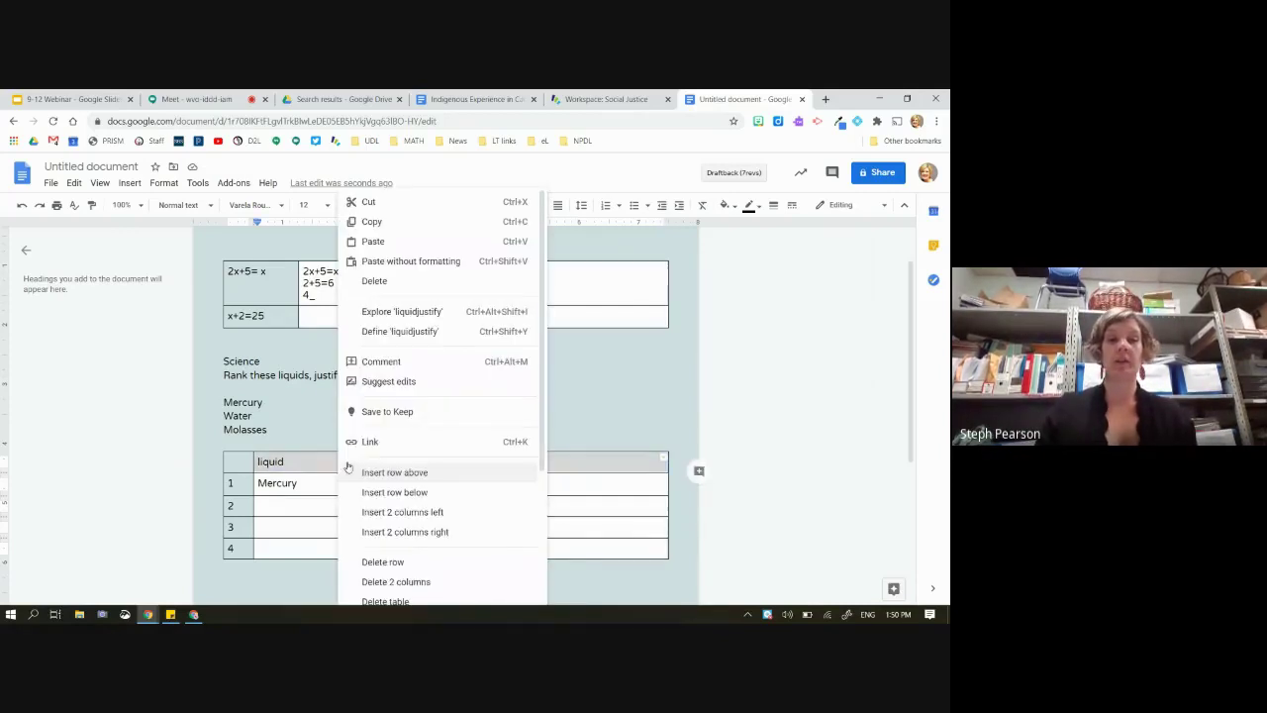
click(762, 206)
click(776, 237)
drag(482, 550, 555, 550)
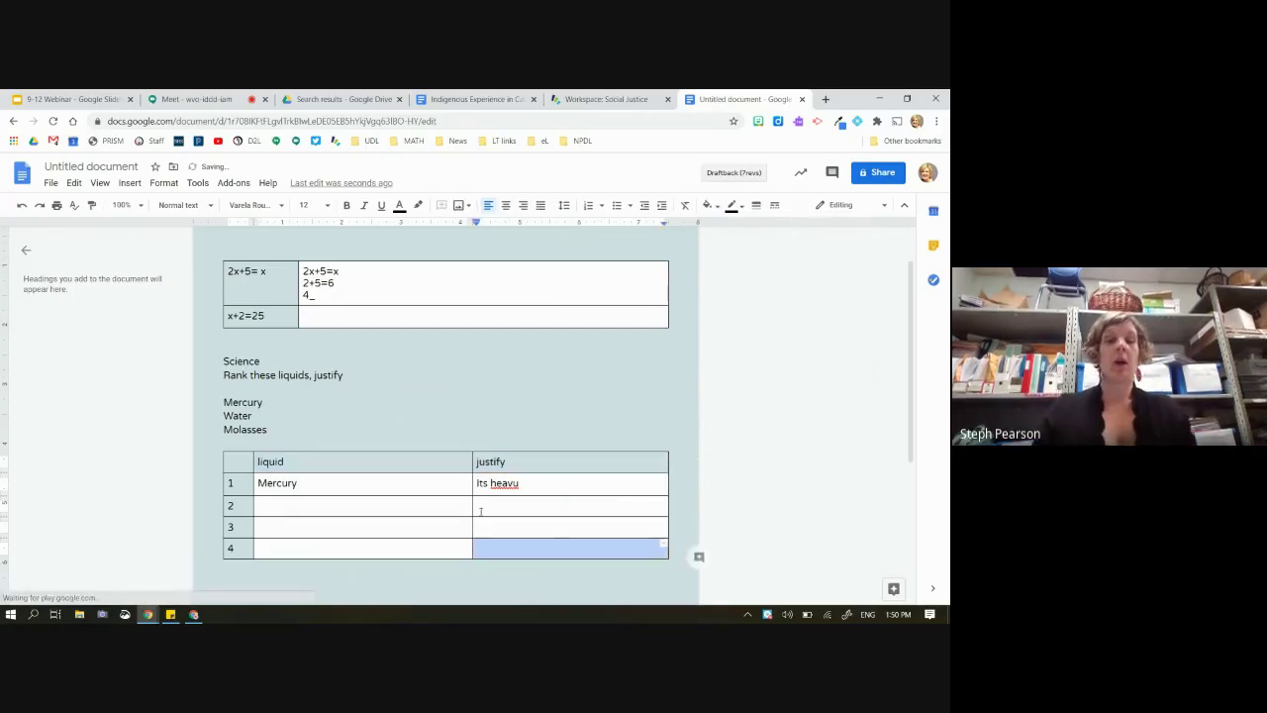
click(417, 468)
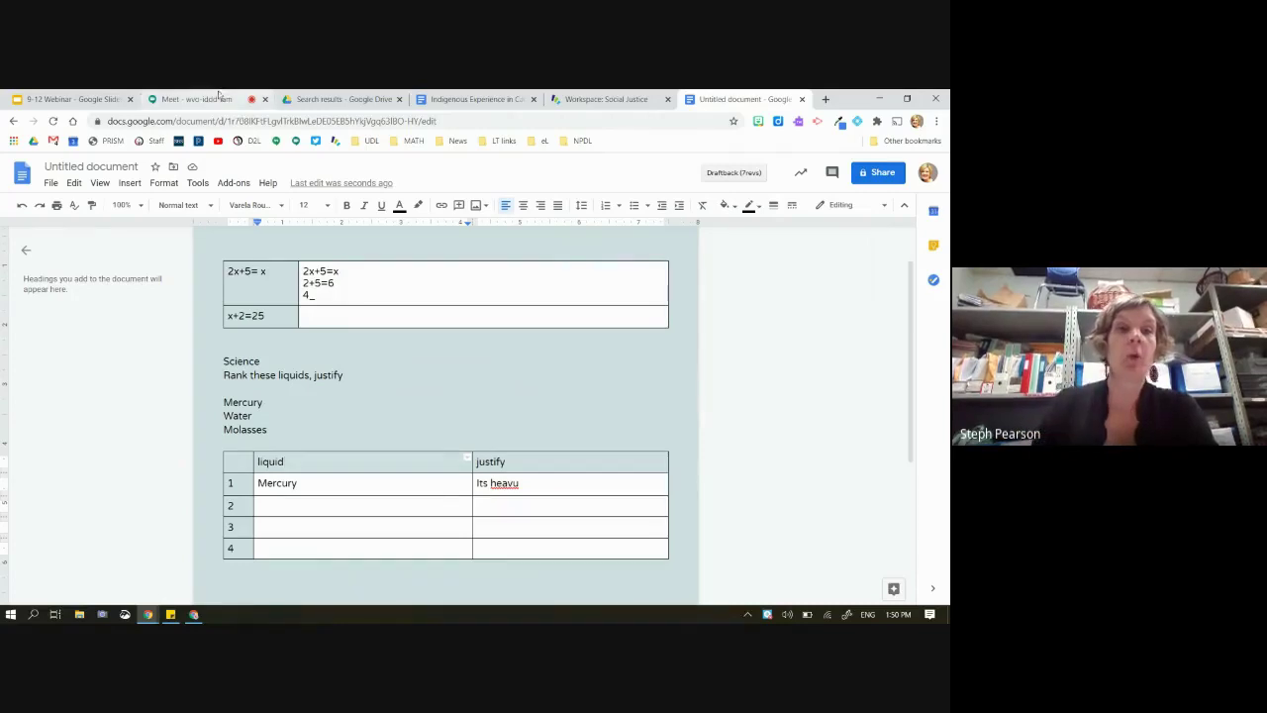
click(203, 99)
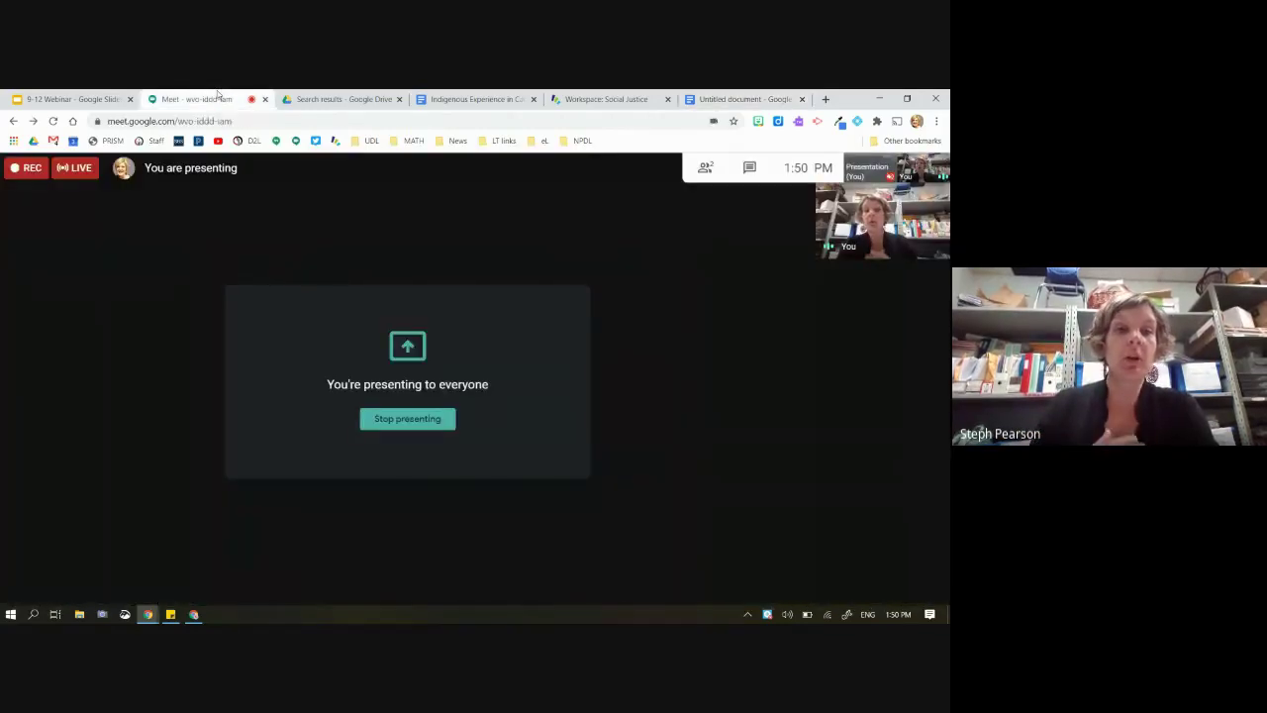
click(410, 419)
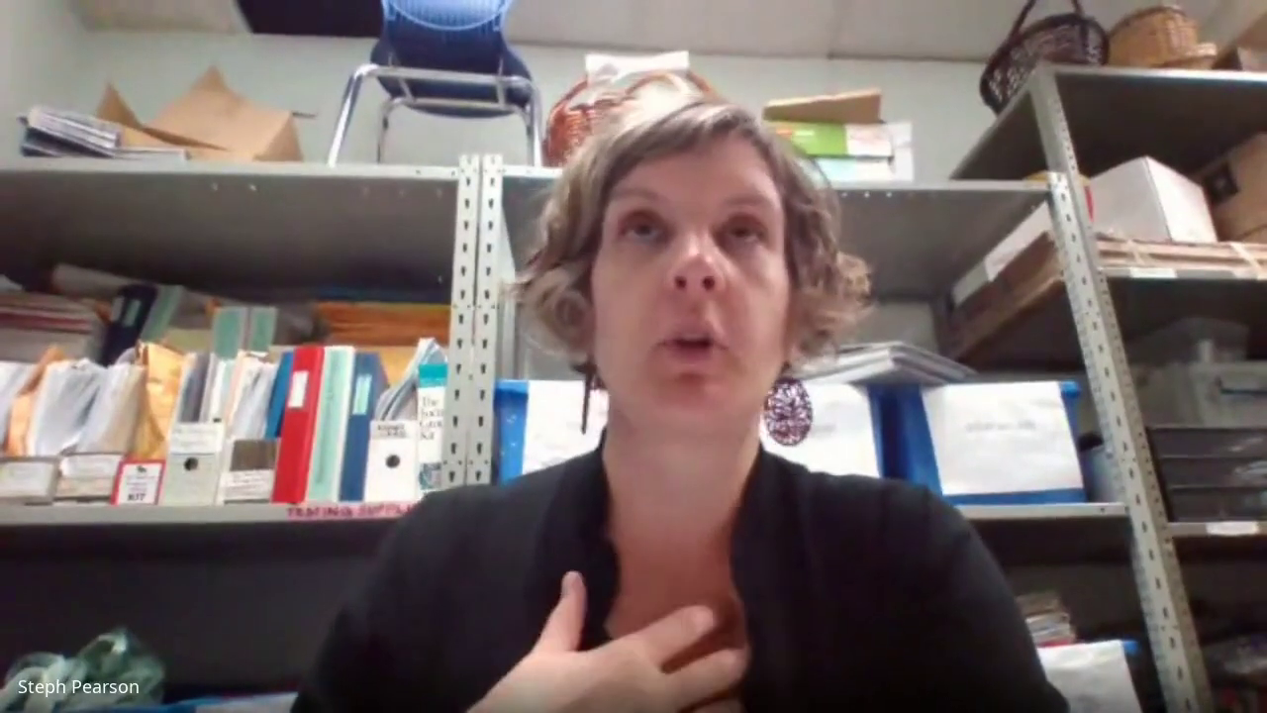